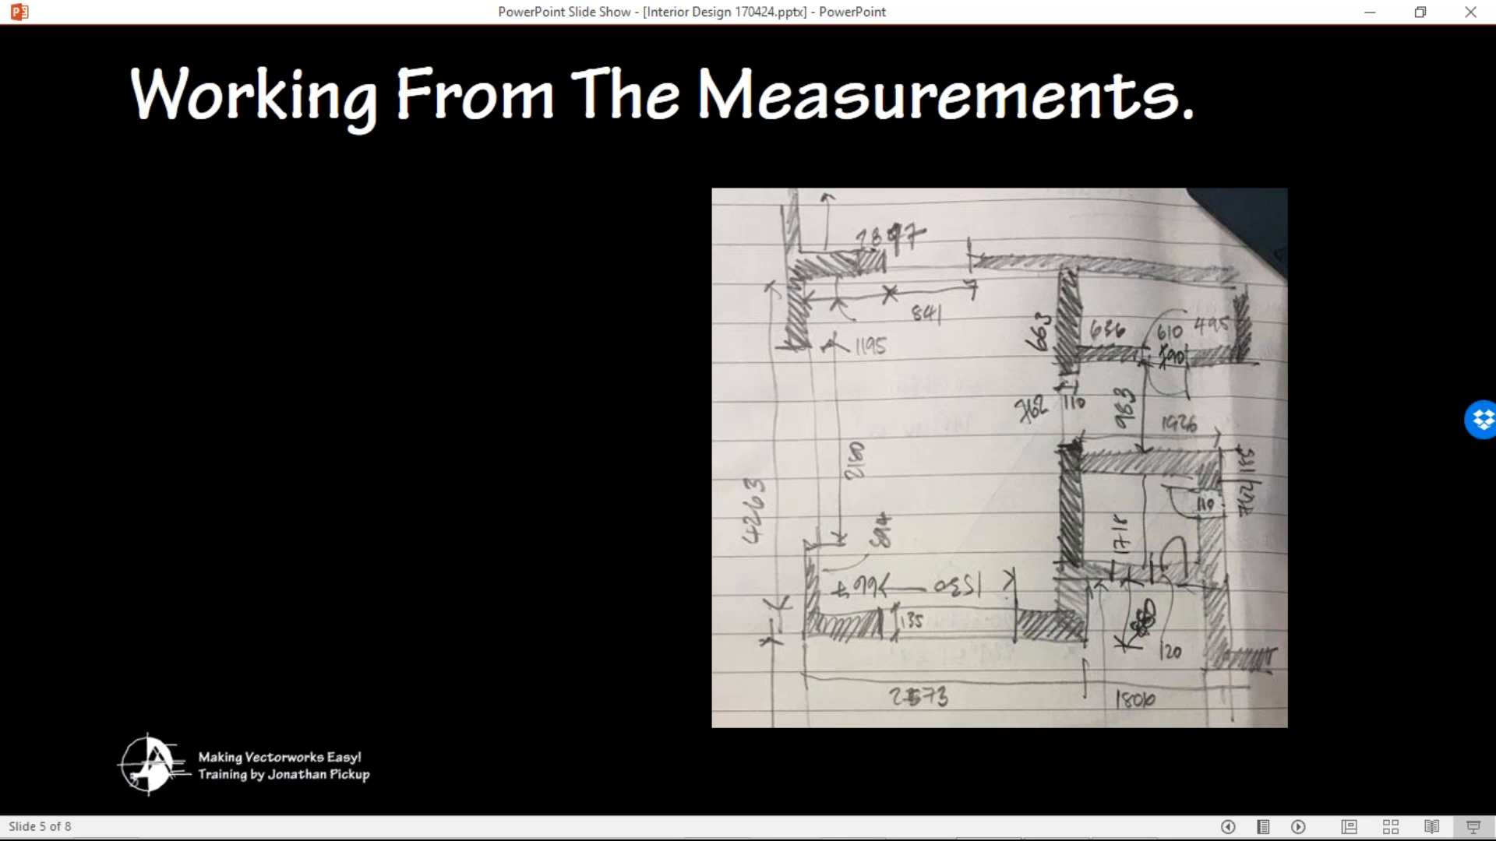
Advance the presentation to the "Back To Vectorworks" slide and switch to the kitchen model in Vectorworks
{"action": "key", "text": "Right"}
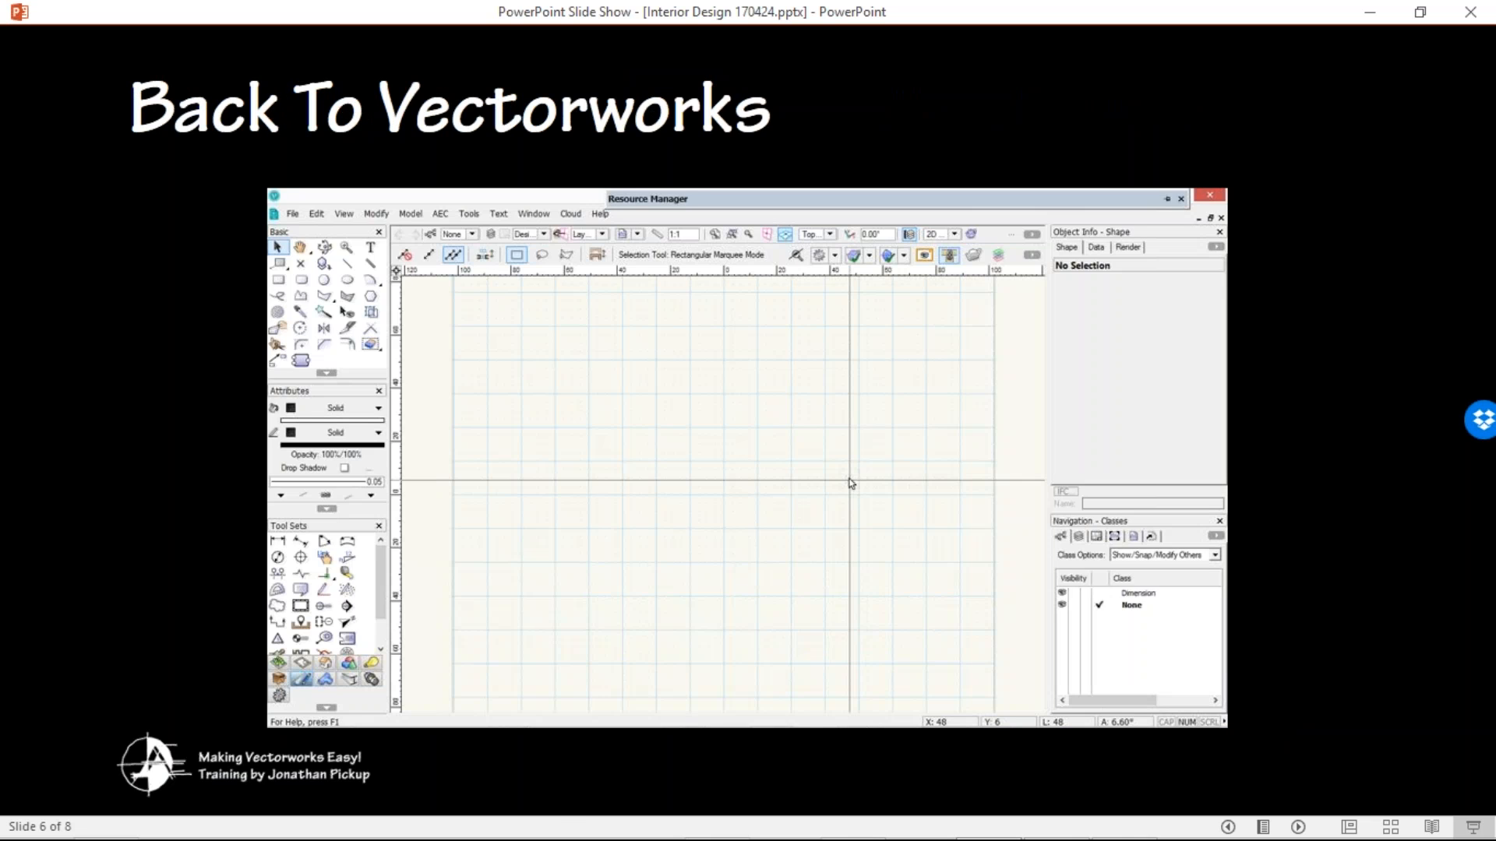
{"action": "key", "text": "alt+Tab"}
{"action": "key", "text": "alt+Tab"}
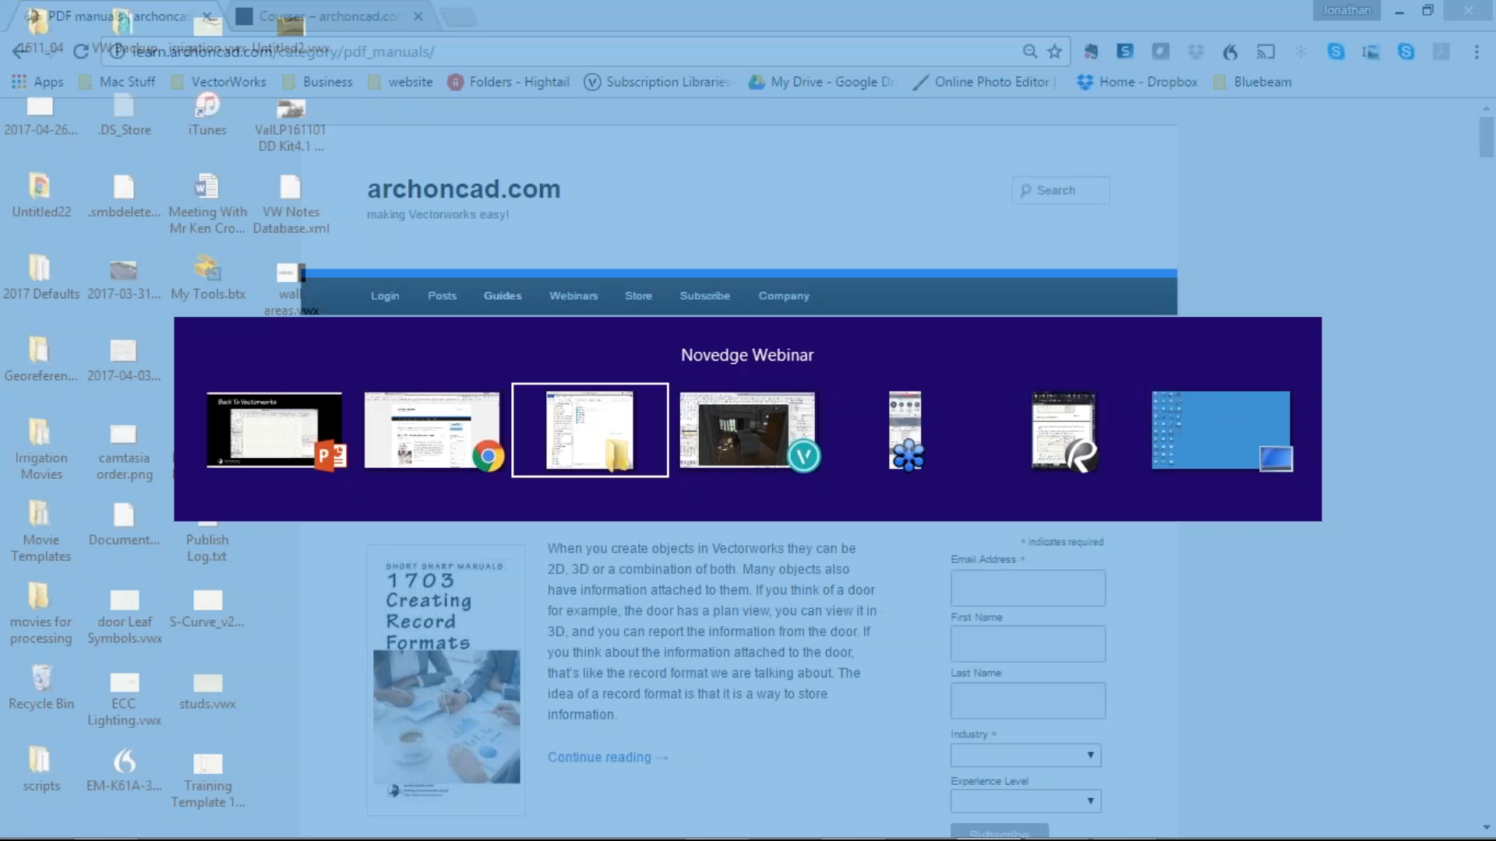
{"action": "key", "text": "alt+Tab"}
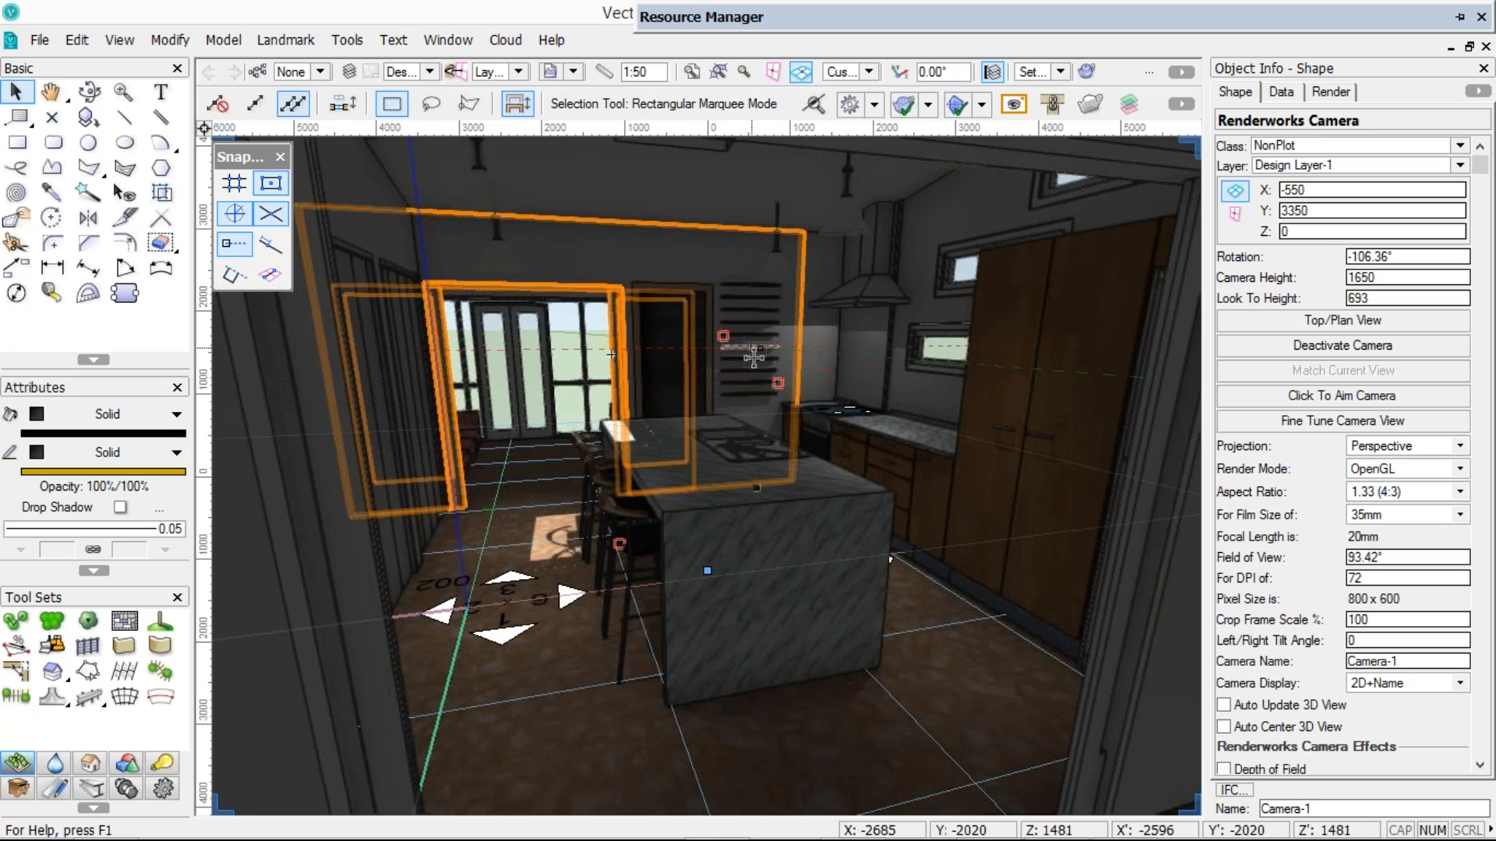
Select the wall shelving unit and the range hood in the kitchen model to examine their object properties
{"action": "left_click", "coordinate": [752, 358]}
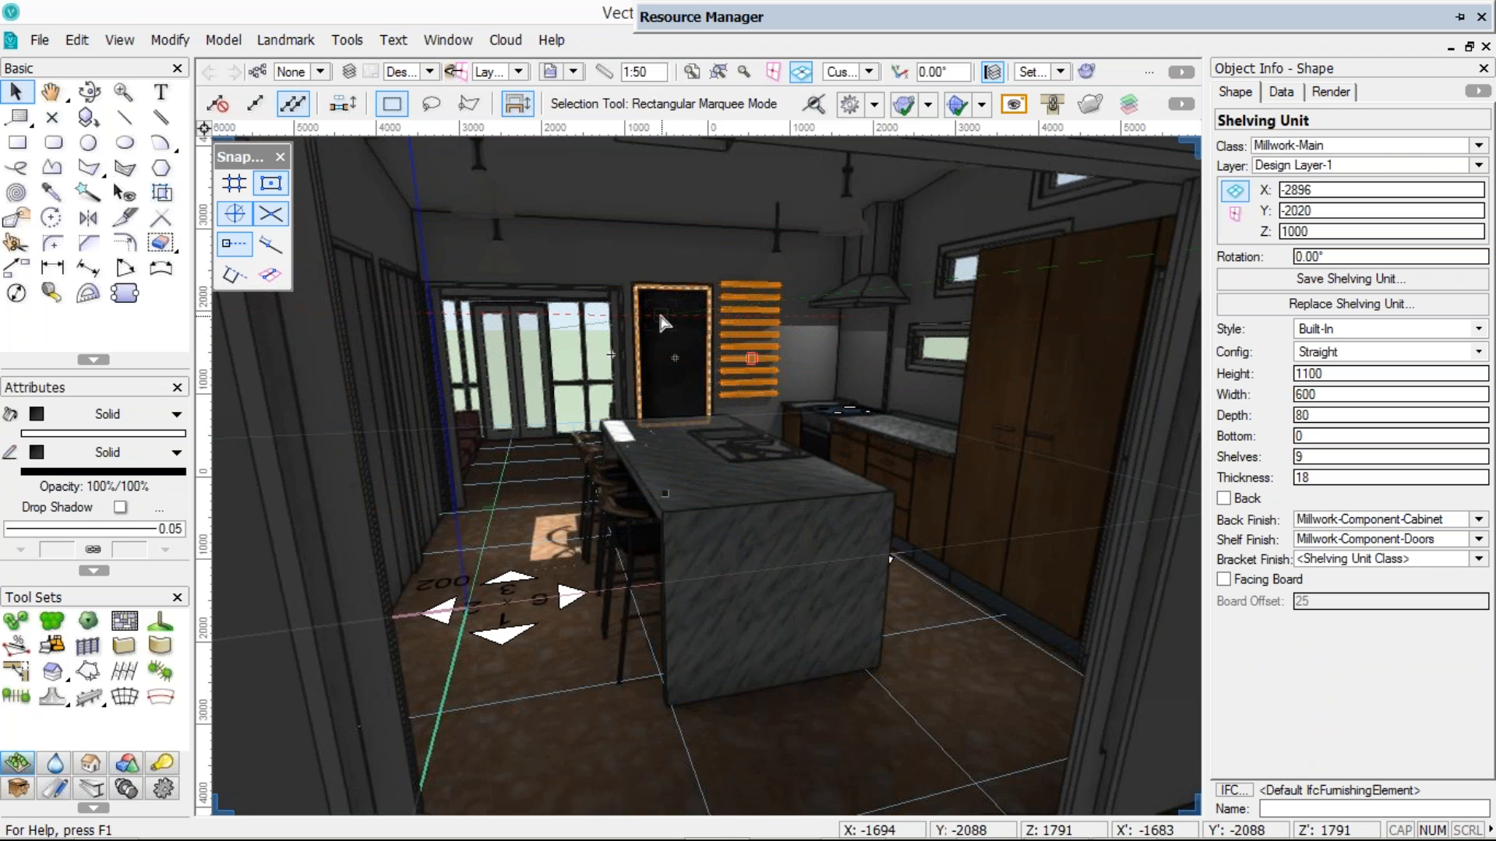
{"action": "left_click", "coordinate": [885, 301]}
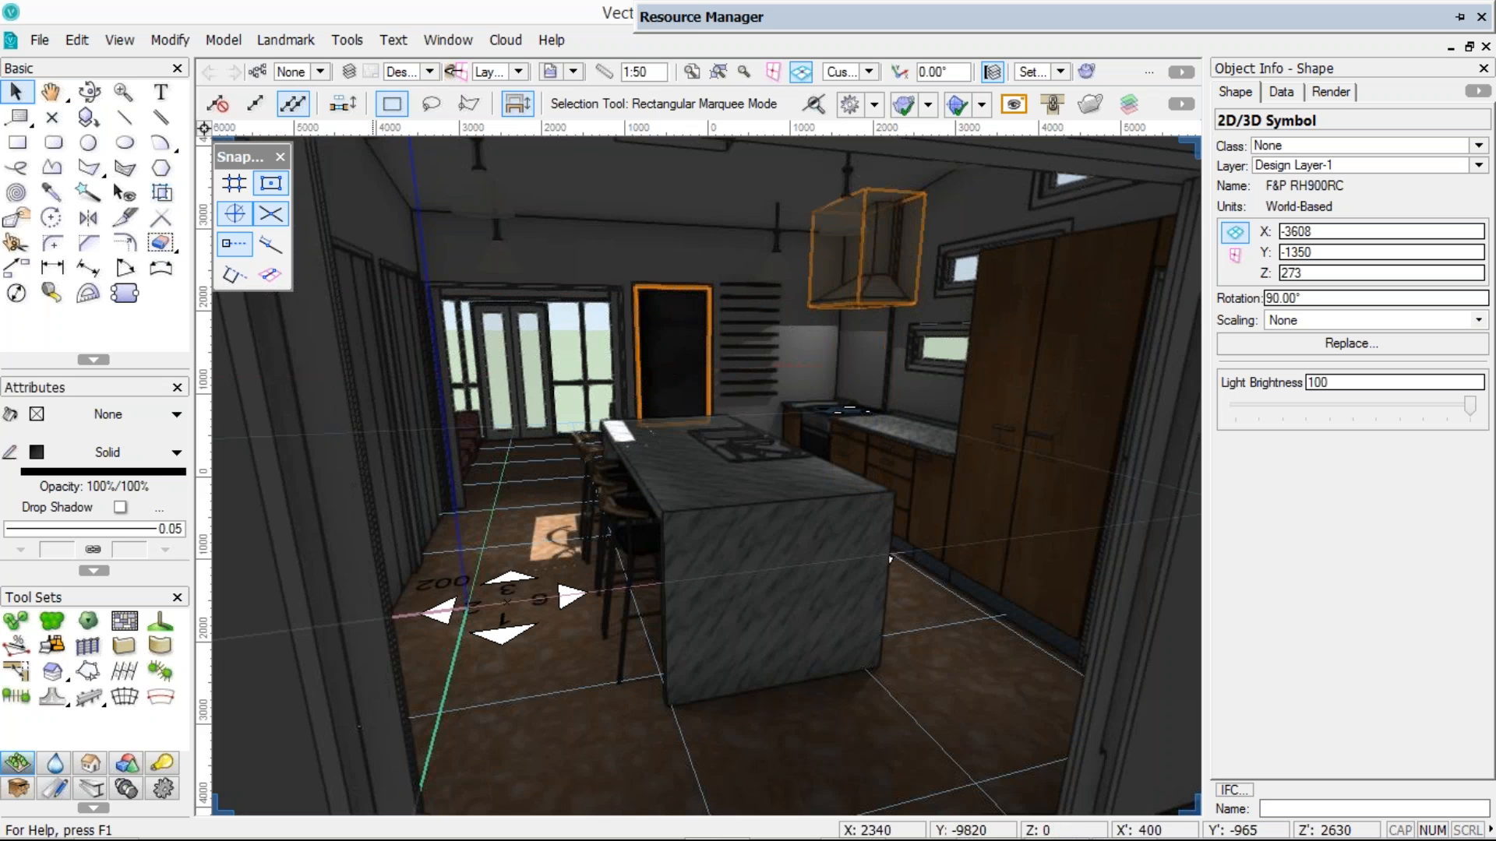
Leave the kitchen model and bring up the Vectorworks drawing that contains only the locus points for the measured room
{"action": "left_click", "coordinate": [450, 40]}
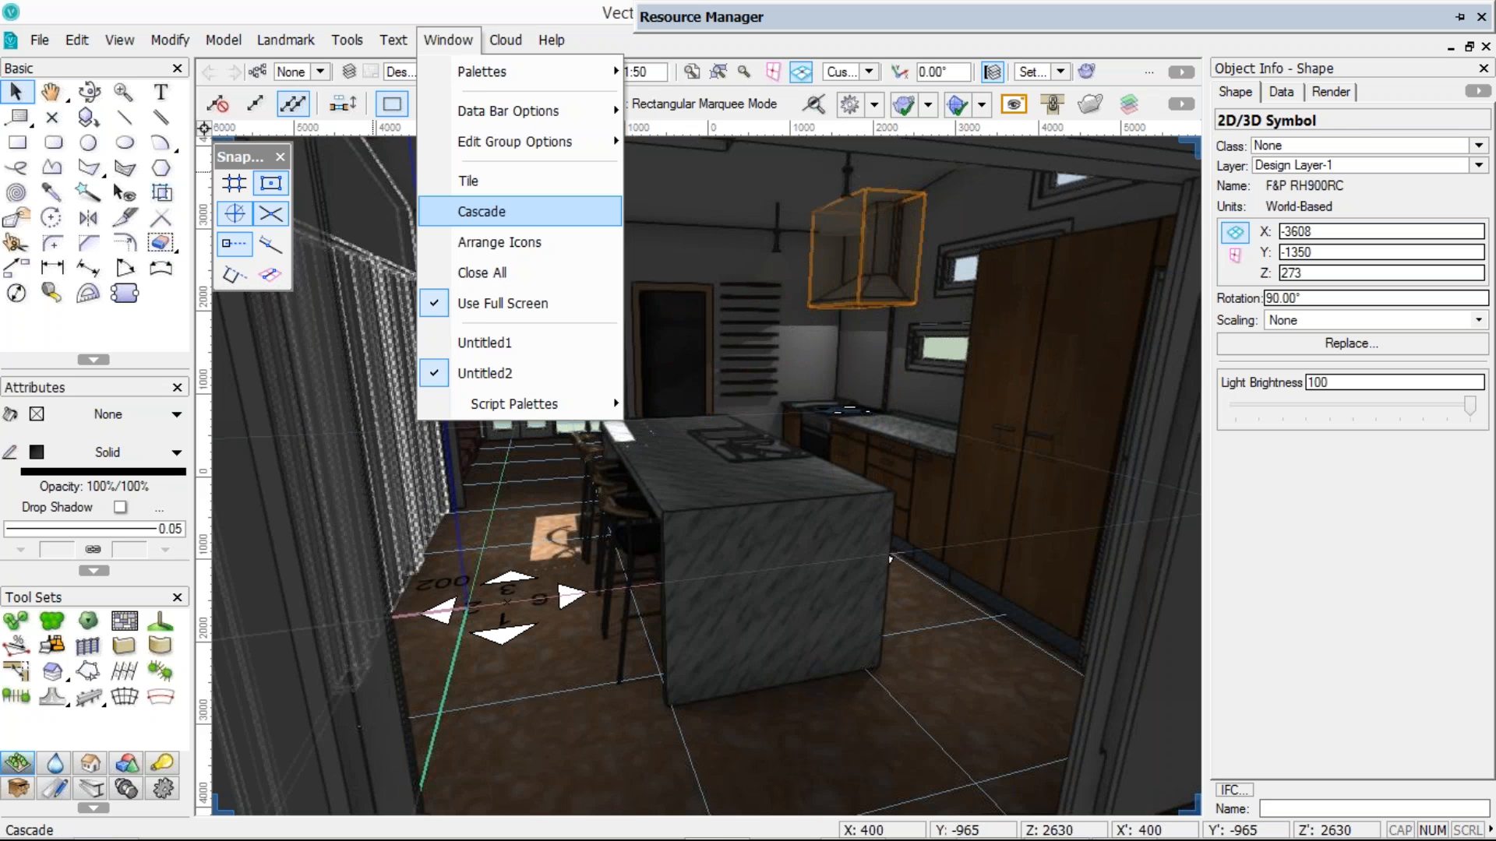
{"action": "left_click", "coordinate": [486, 342]}
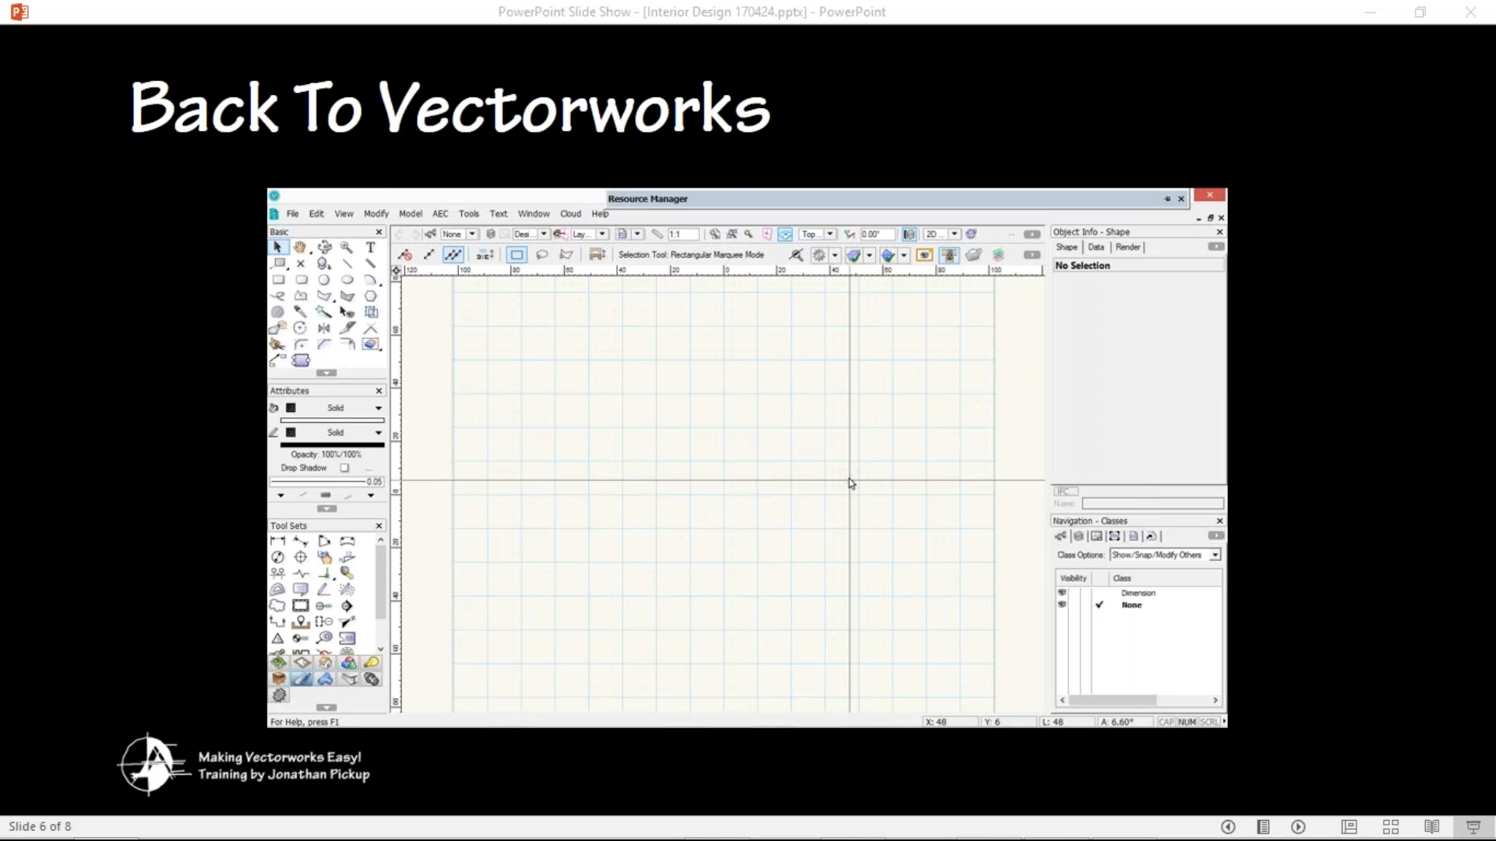
{"action": "key", "text": "alt+Tab"}
{"action": "key", "text": "alt+Tab"}
{"action": "key", "text": "alt+Tab"}
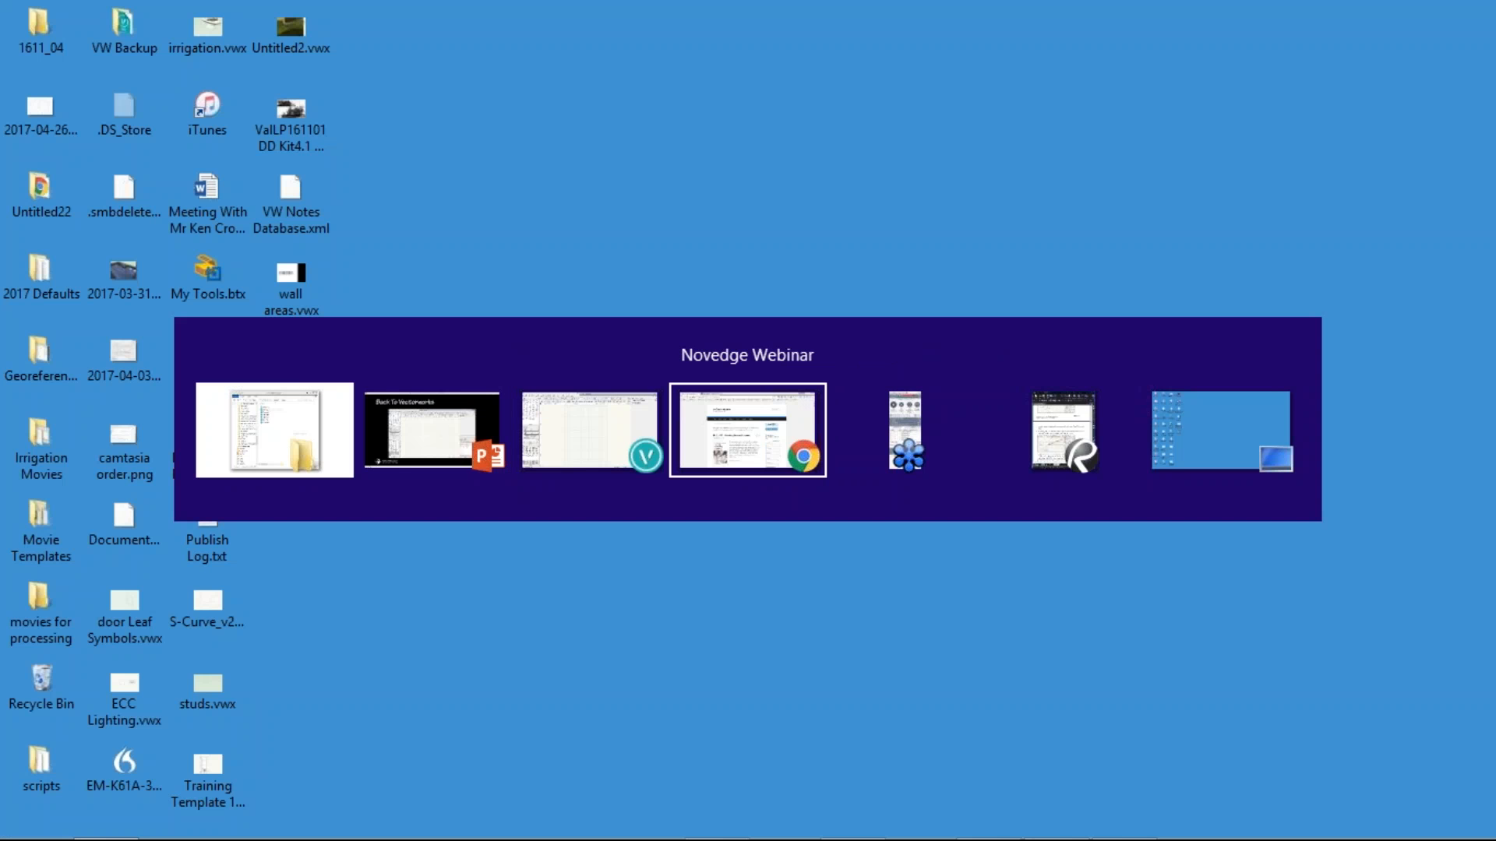
{"action": "left_click", "coordinate": [275, 436]}
{"action": "key", "text": "alt+Tab"}
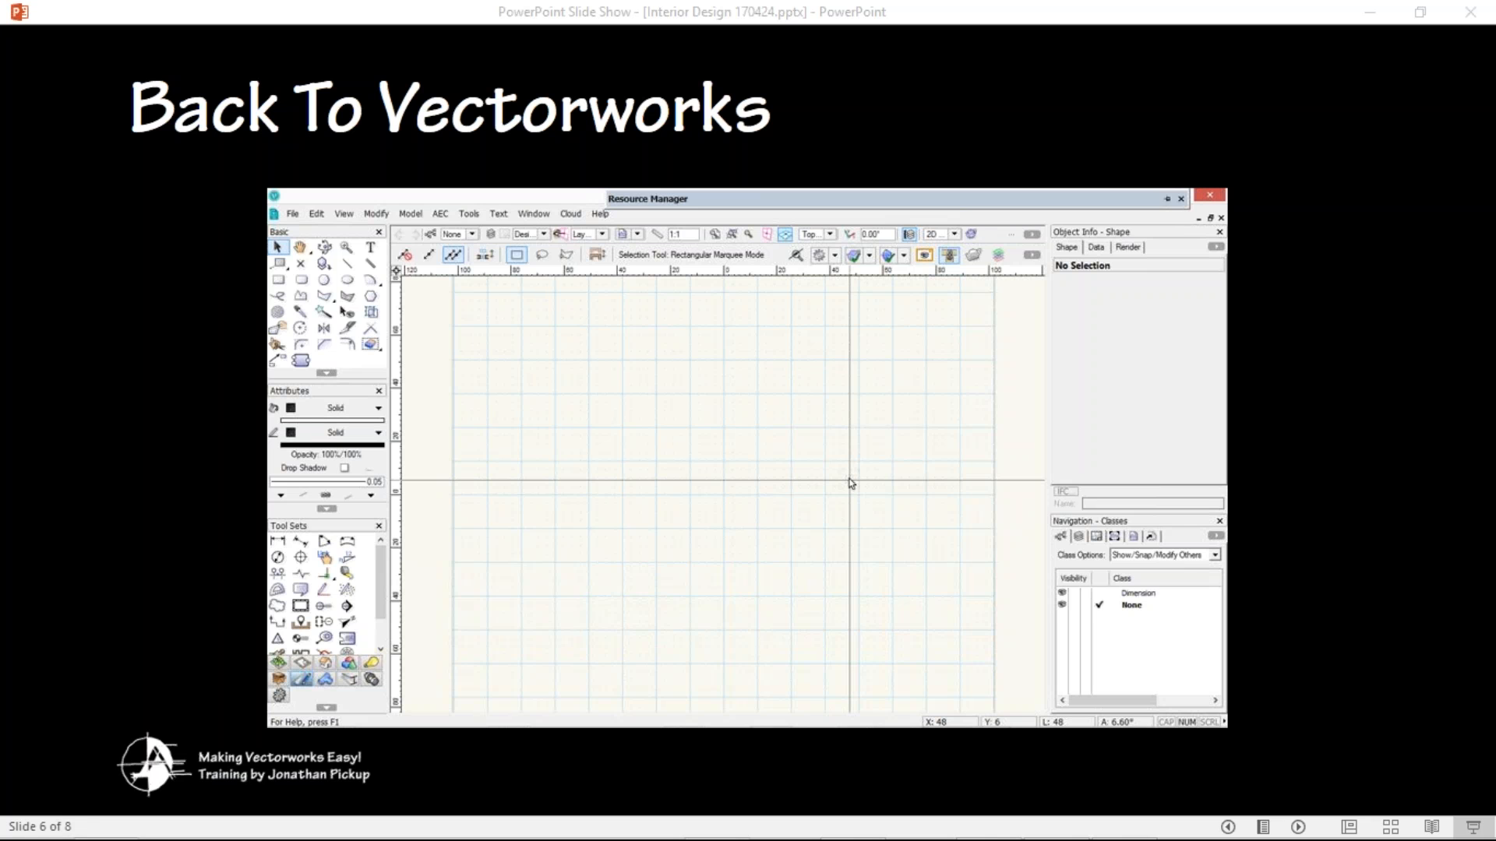
{"action": "key", "text": "alt+Tab"}
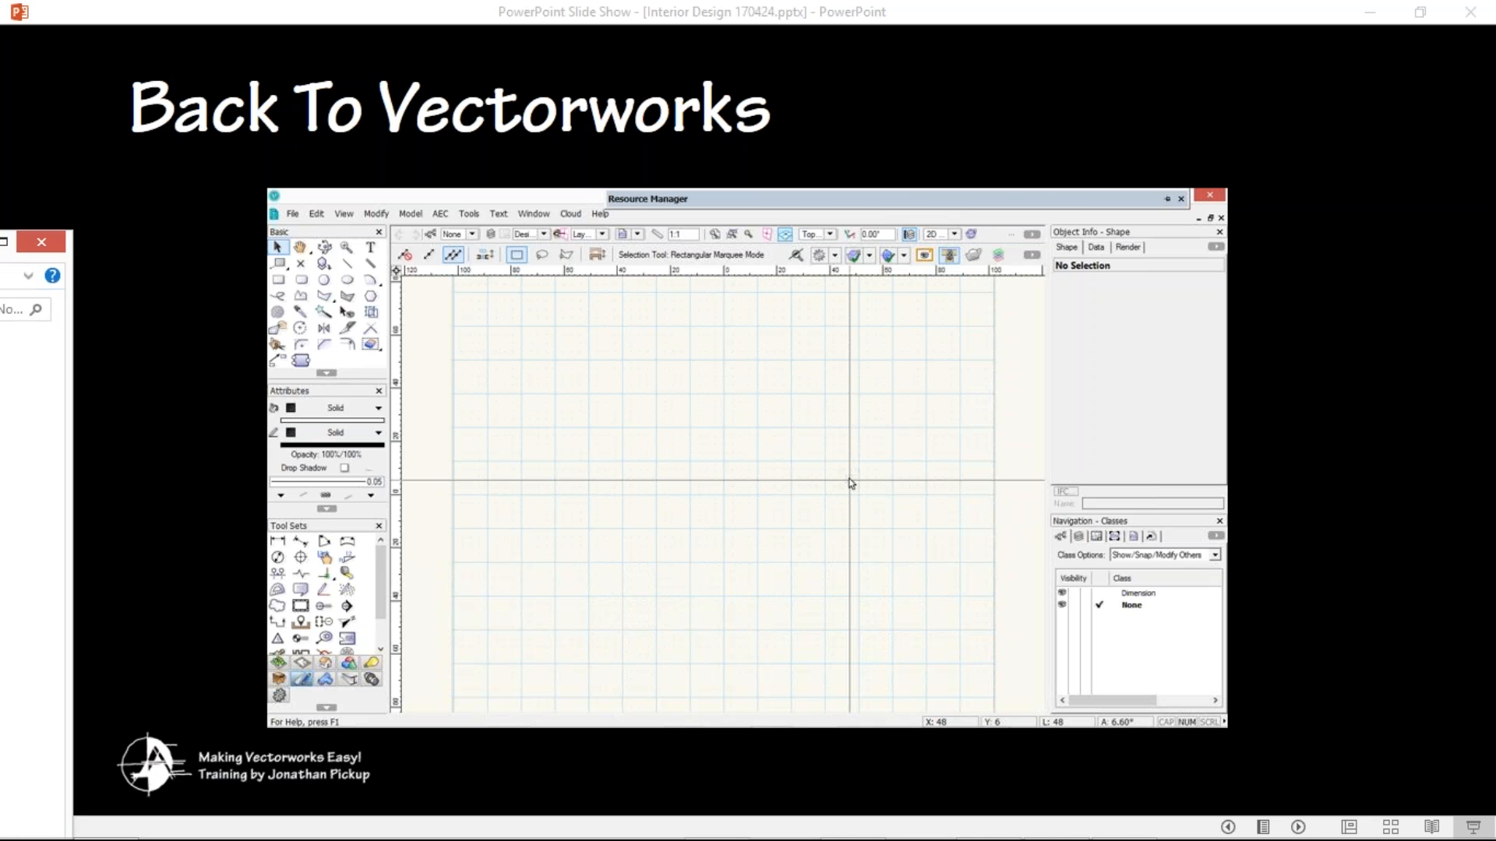
{"action": "key", "text": "alt+Tab"}
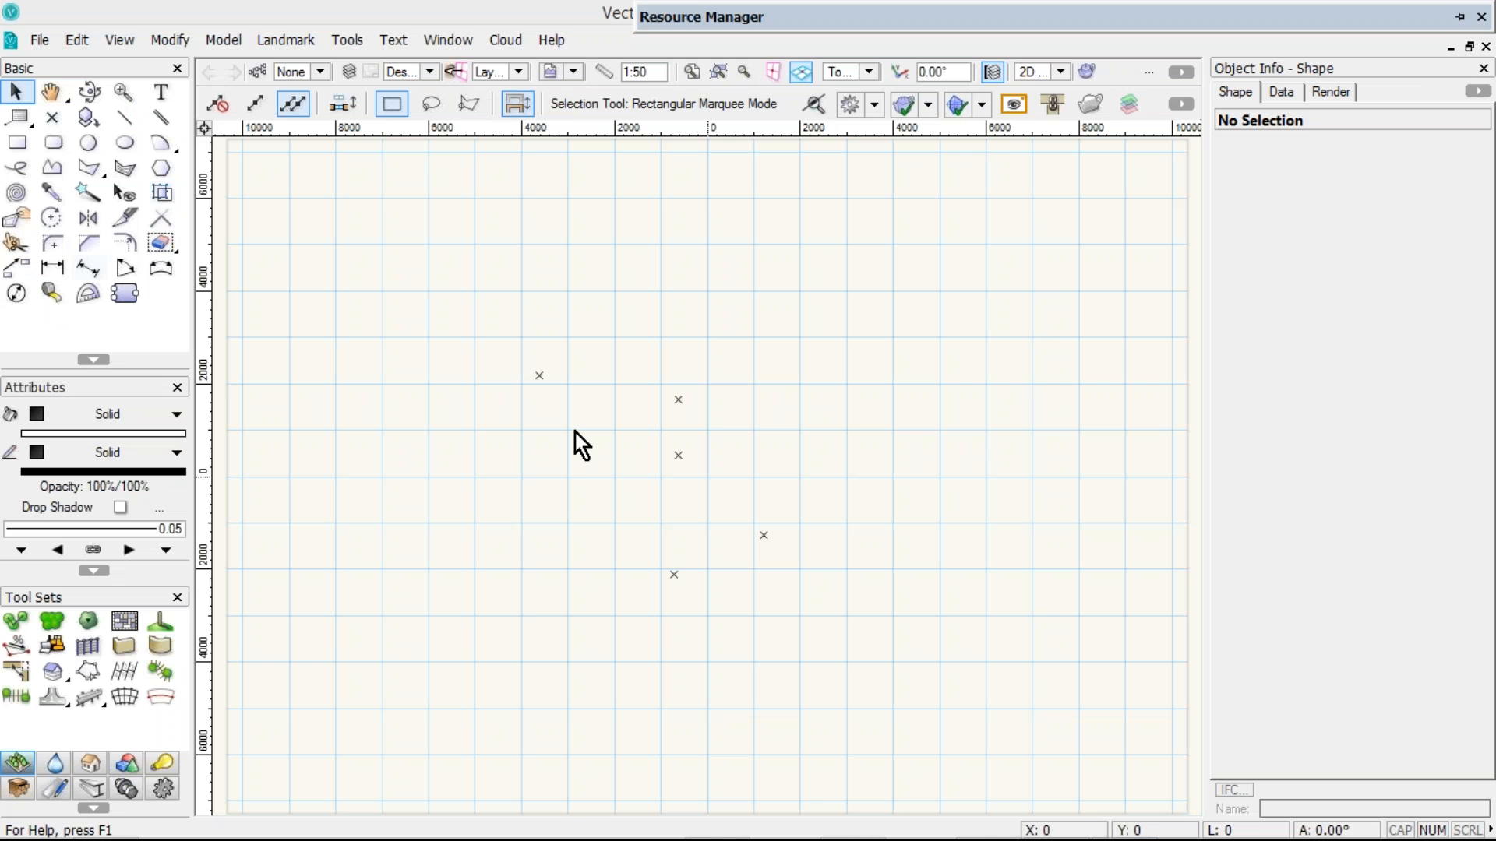
Switch the Vectorworks workspace from Landmark to Designer
{"action": "left_click", "coordinate": [89, 768]}
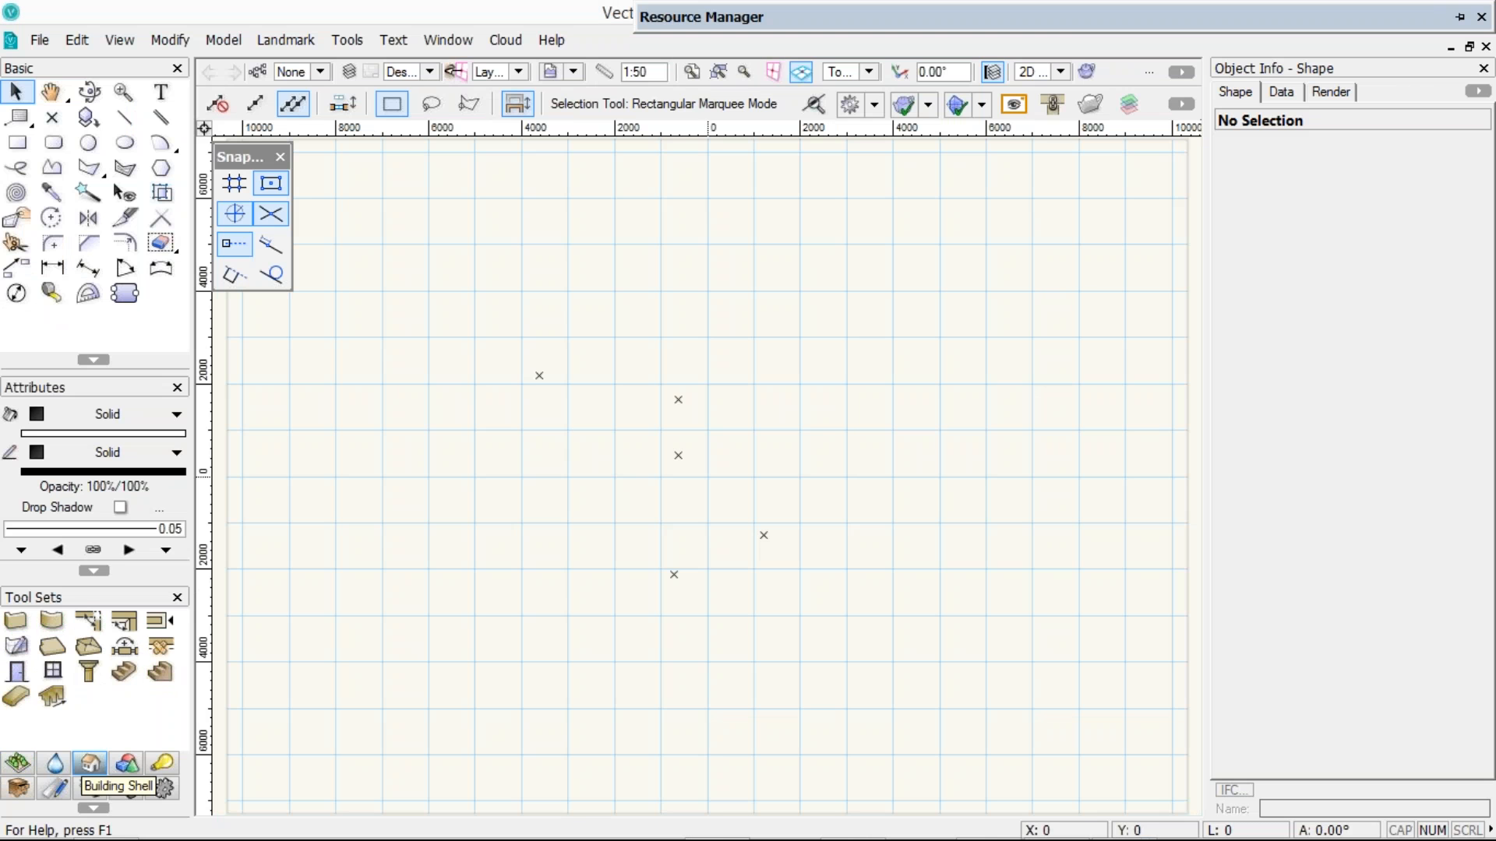
{"action": "left_click", "coordinate": [347, 41]}
{"action": "mouse_move", "coordinate": [444, 726]}
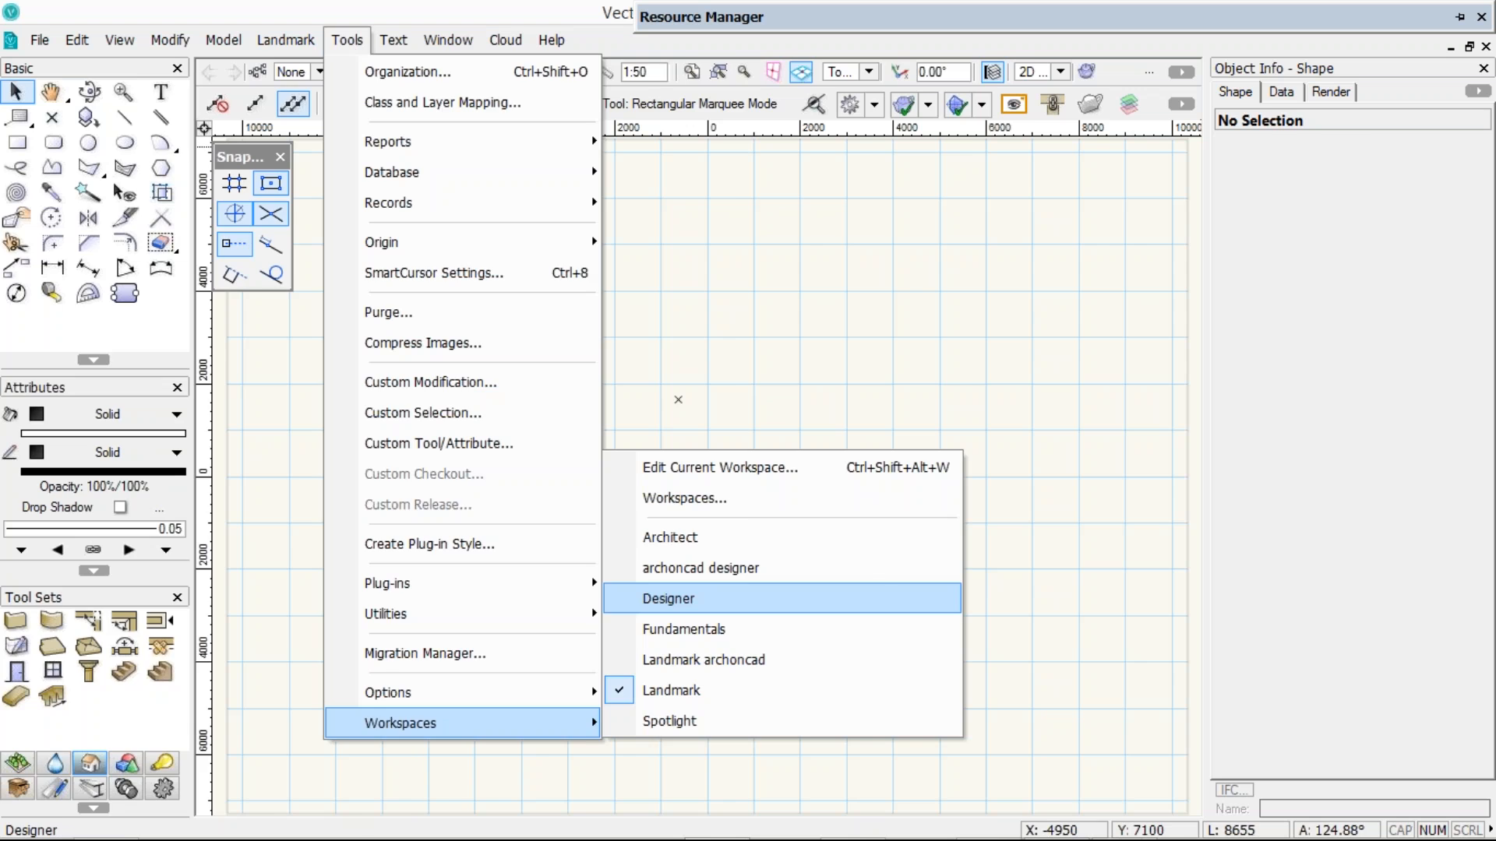
{"action": "left_click", "coordinate": [669, 598]}
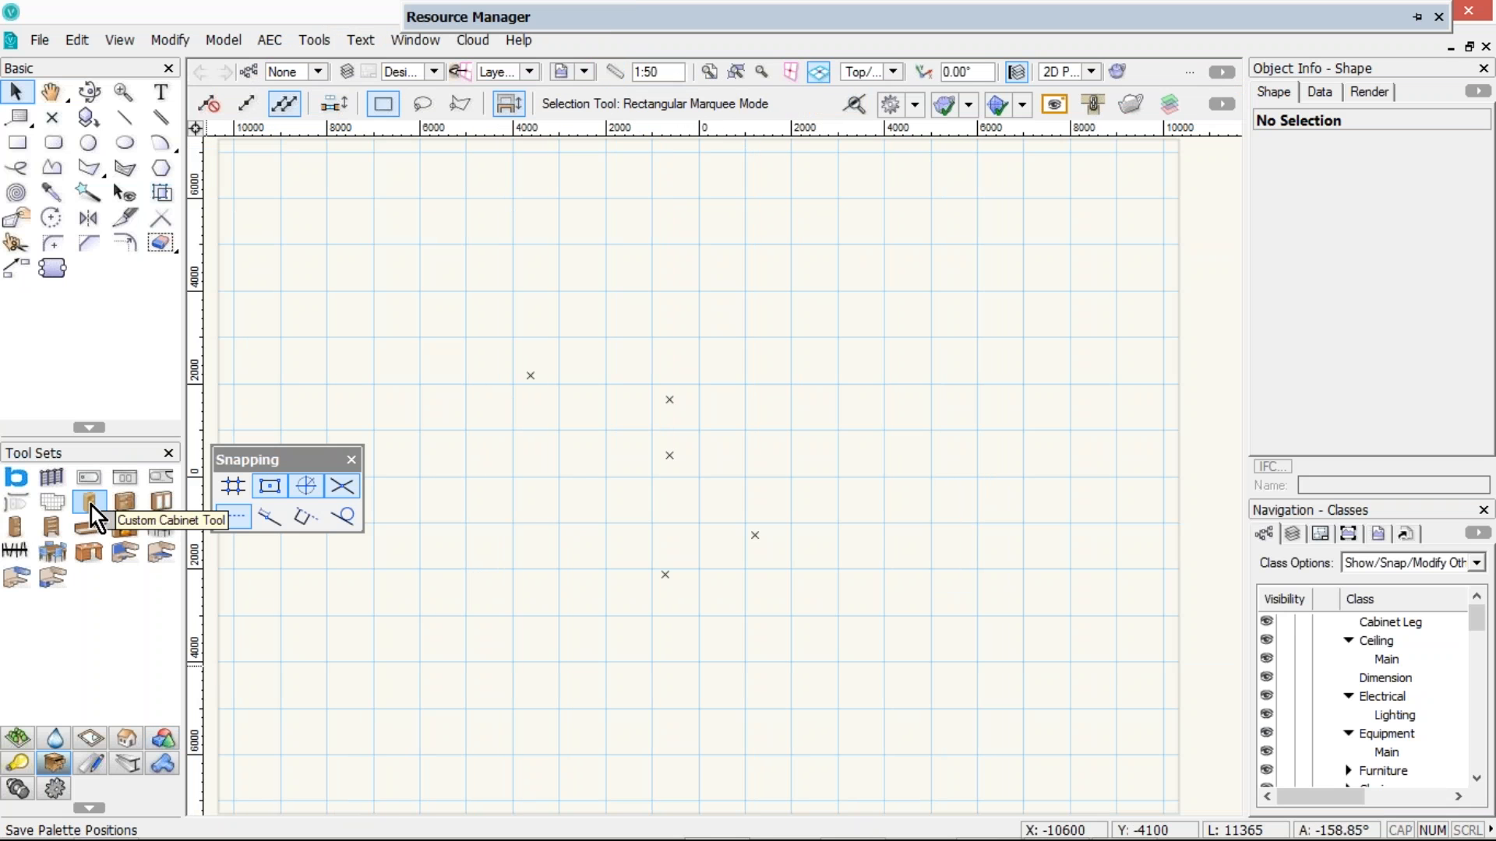
Set the Wall tool to an unstyled wall and delete its lining and frame components in the wall preferences
{"action": "left_click", "coordinate": [124, 737]}
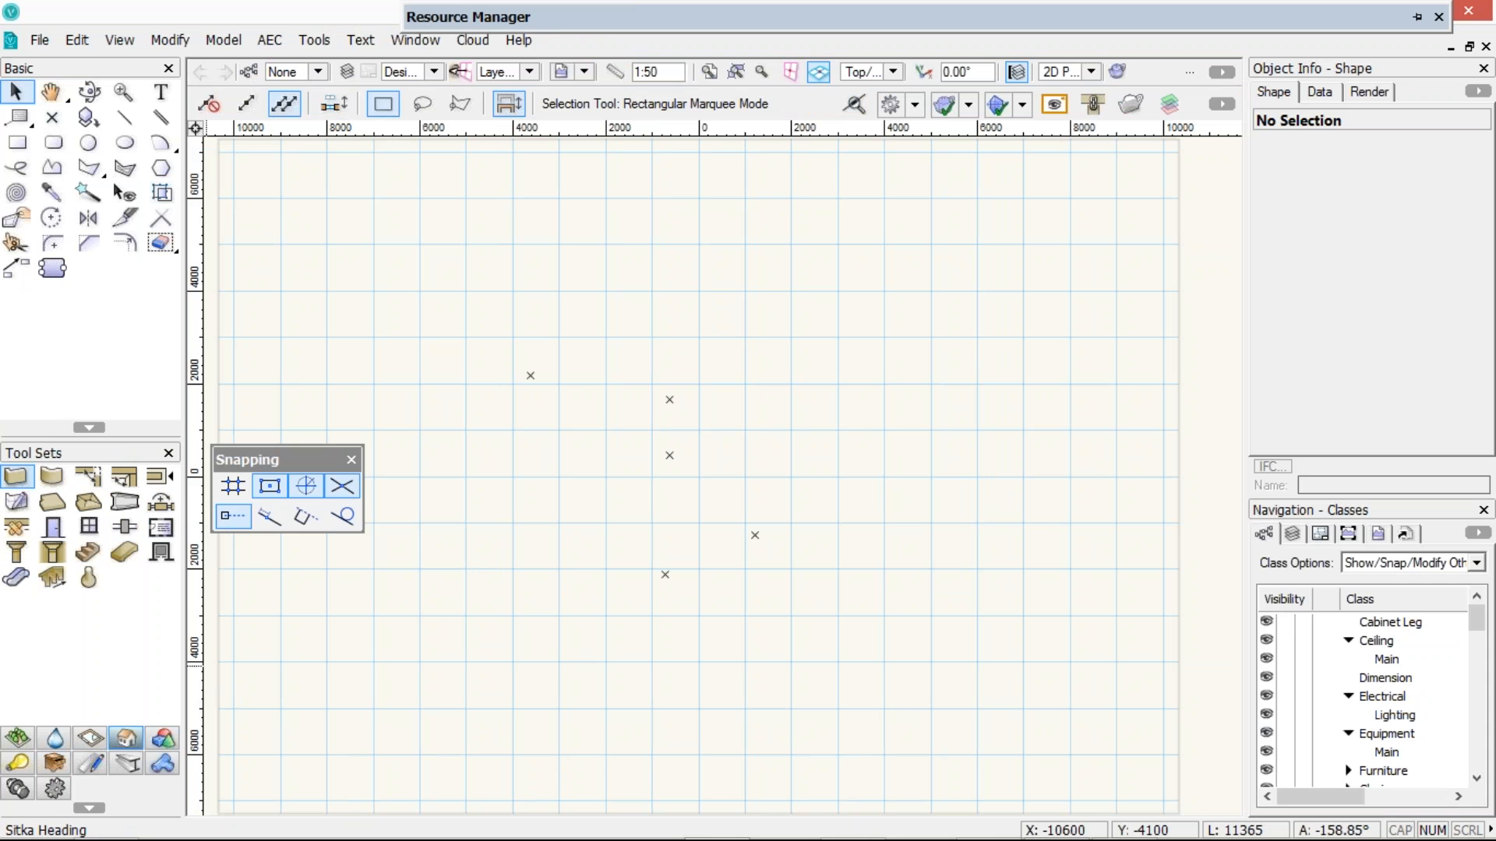
{"action": "left_click", "coordinate": [17, 478]}
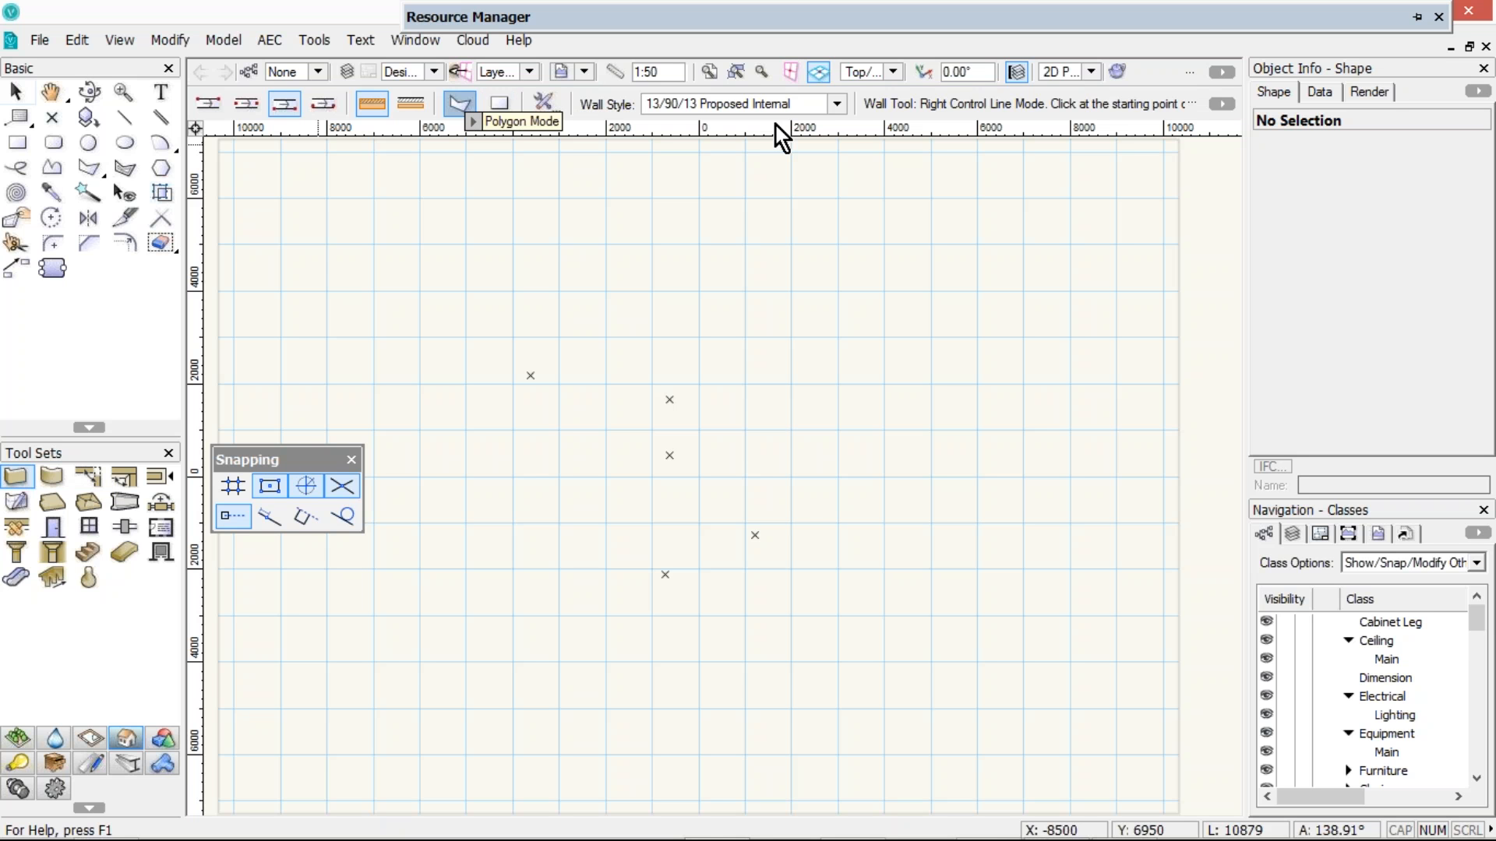
{"action": "left_click", "coordinate": [838, 104]}
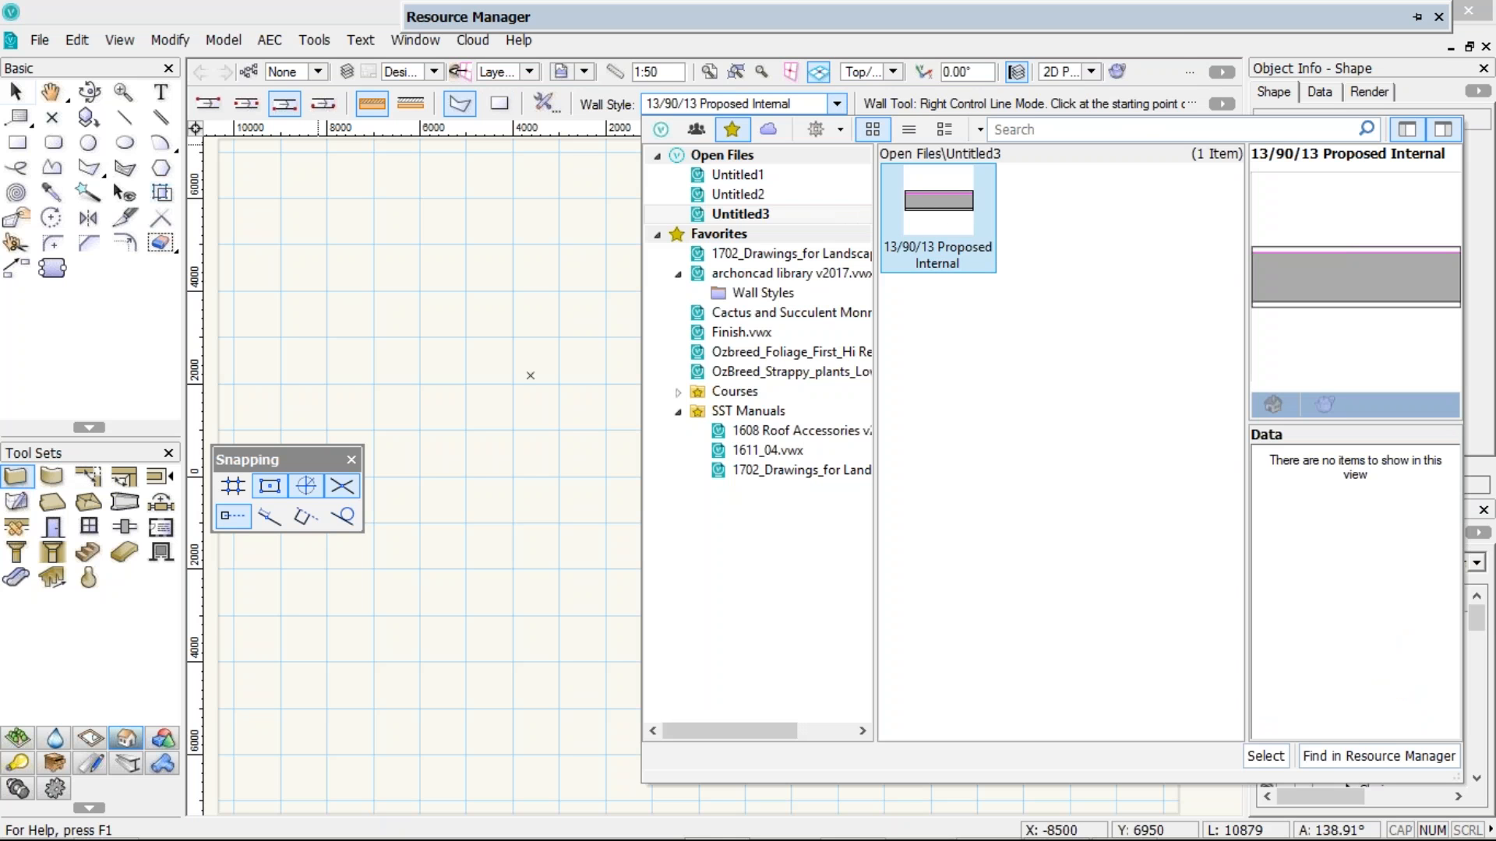
{"action": "left_click", "coordinate": [546, 104]}
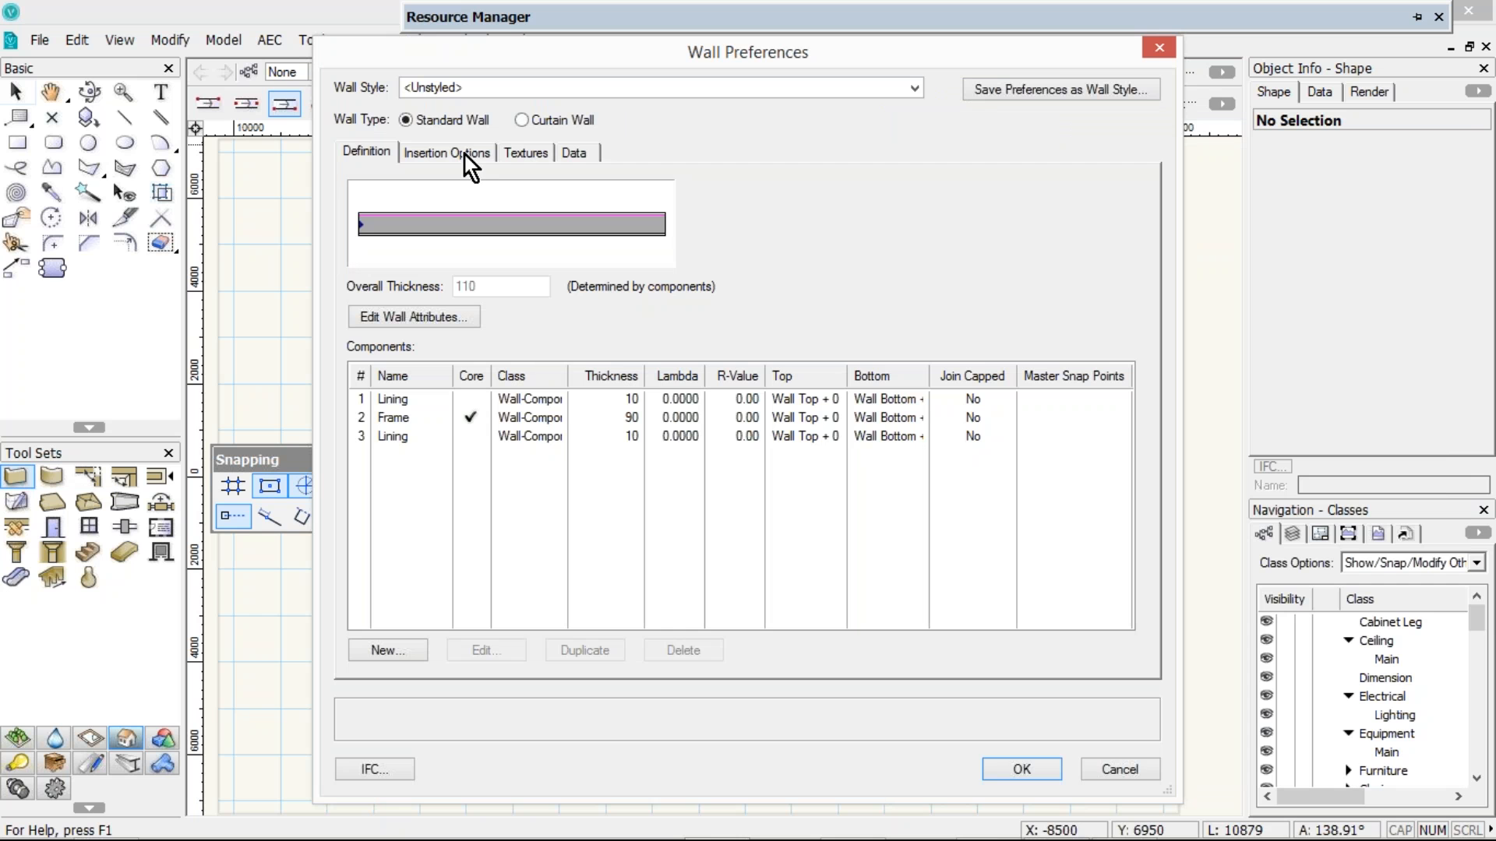
{"action": "left_click", "coordinate": [599, 437]}
{"action": "left_click", "coordinate": [684, 651]}
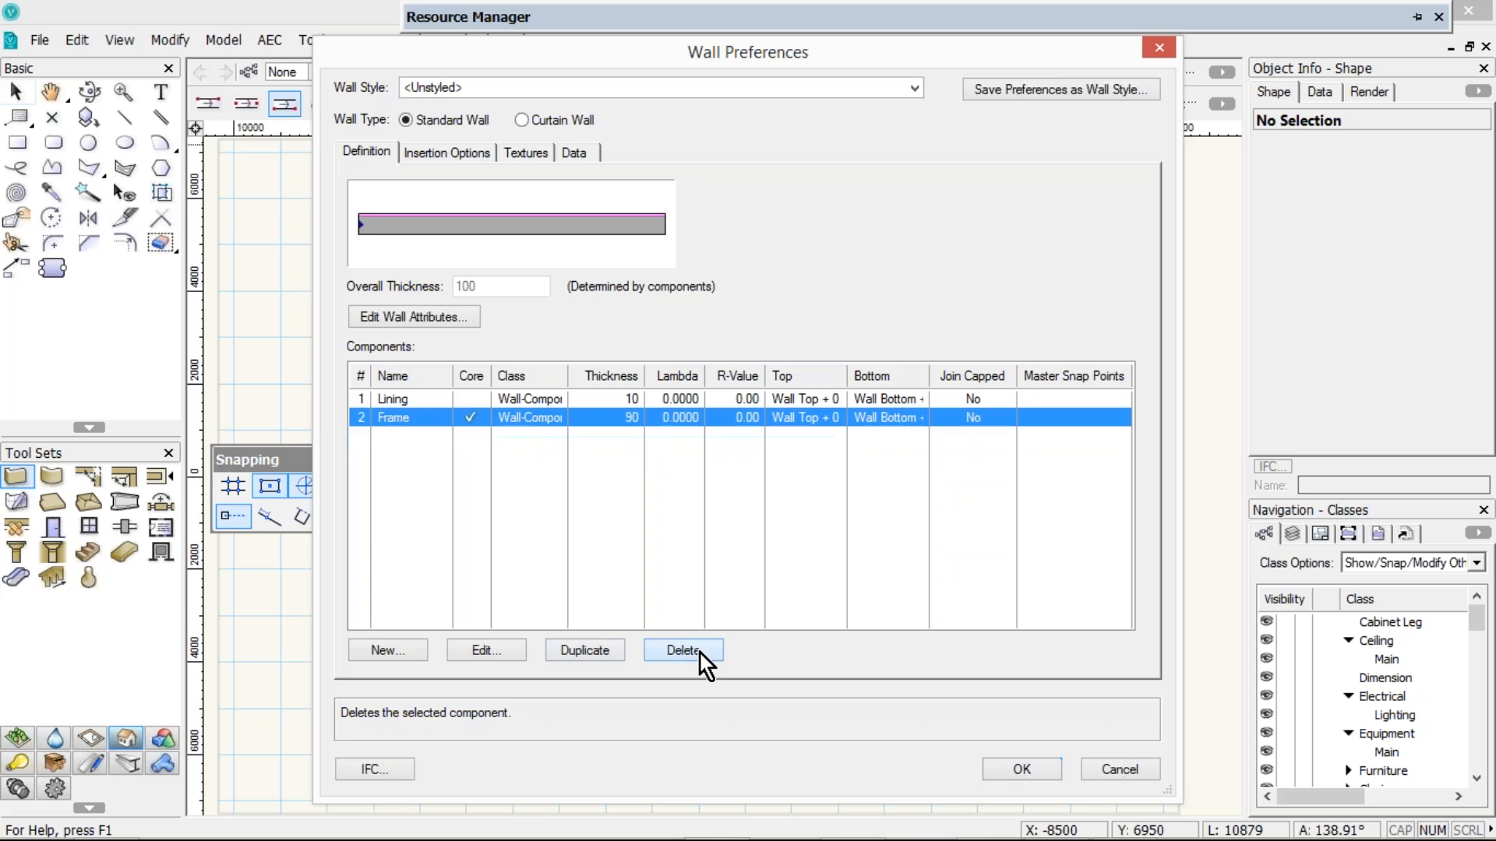
{"action": "double_click", "coordinate": [700, 654]}
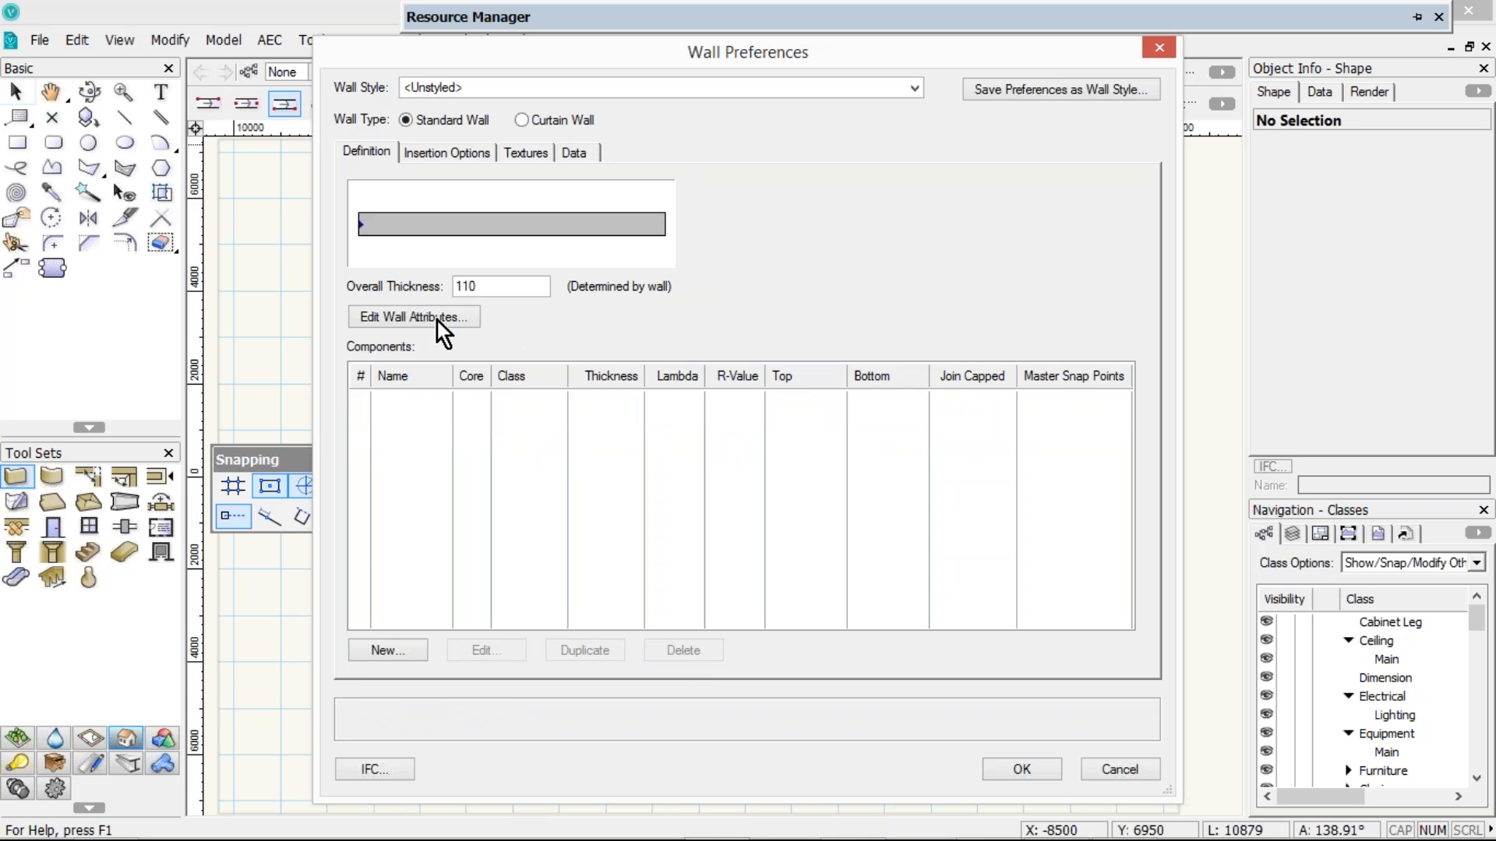
Assign the Wall-EXISTING class to new walls in the insertion options and accept the wall preferences
{"action": "left_click", "coordinate": [428, 153]}
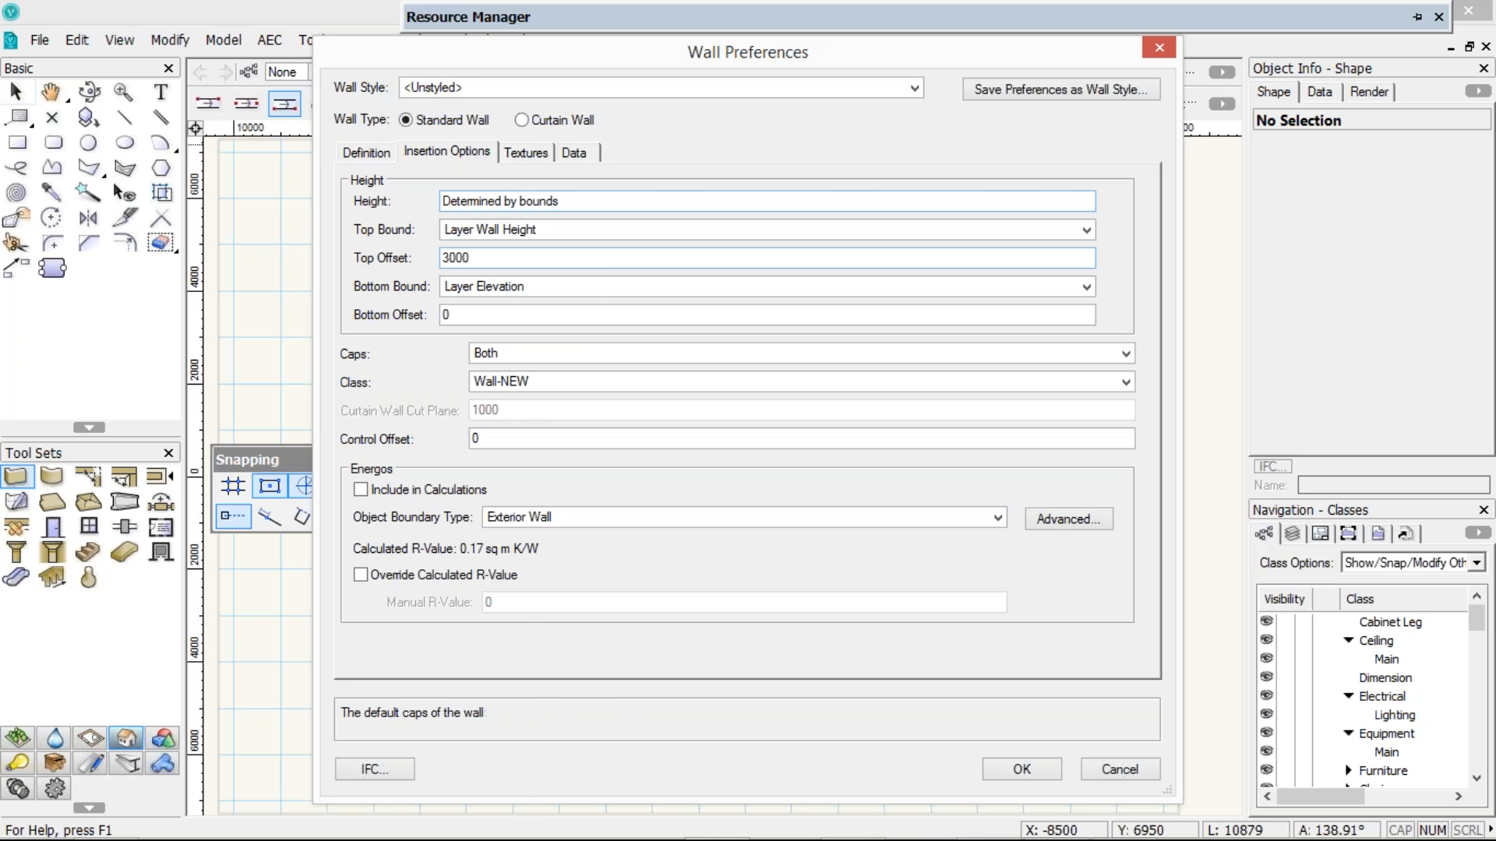
{"action": "left_click", "coordinate": [584, 382]}
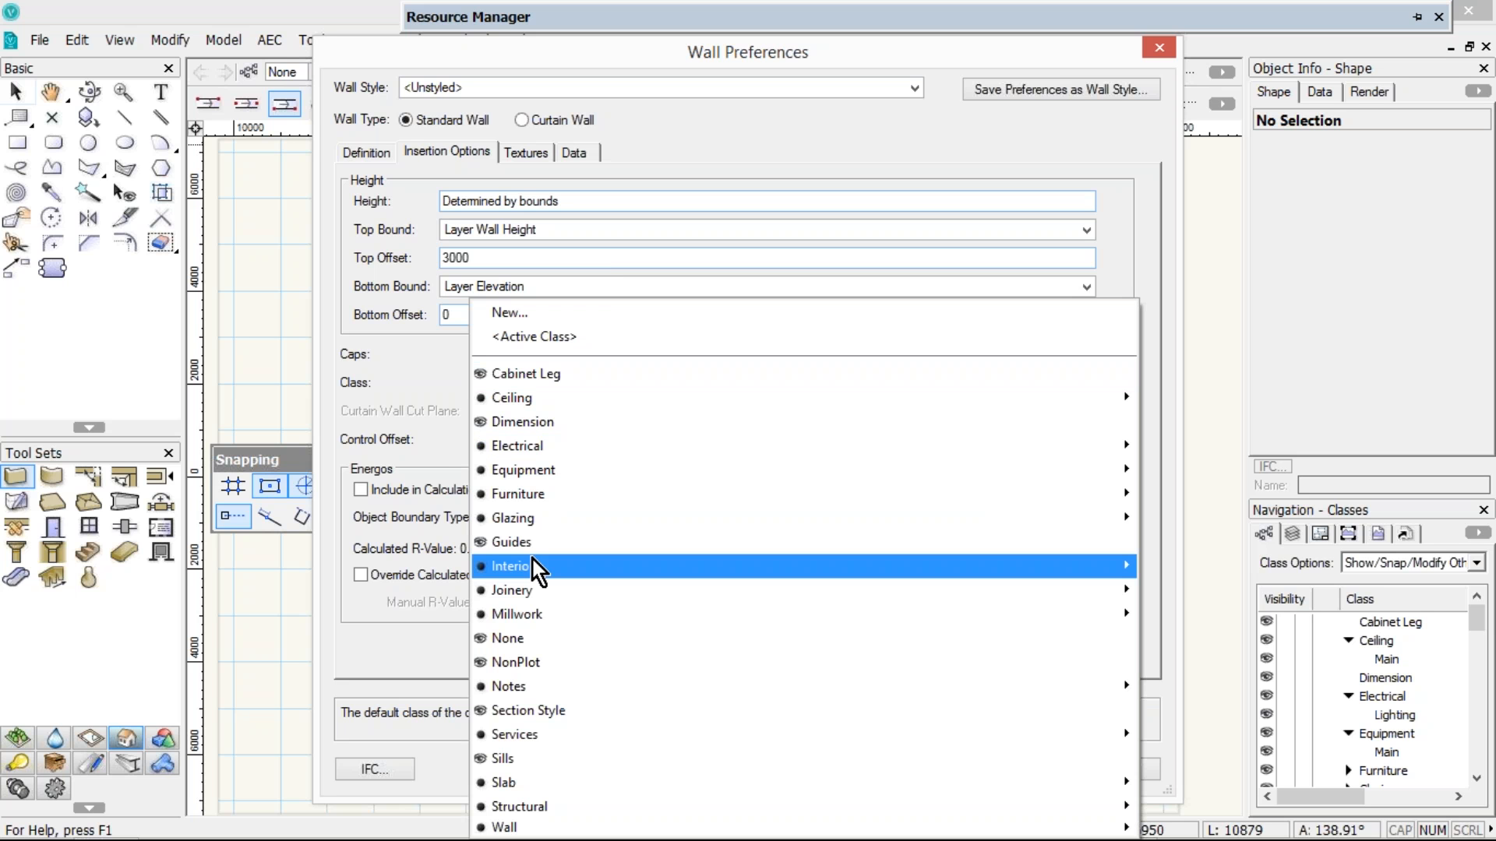
{"action": "mouse_move", "coordinate": [536, 567]}
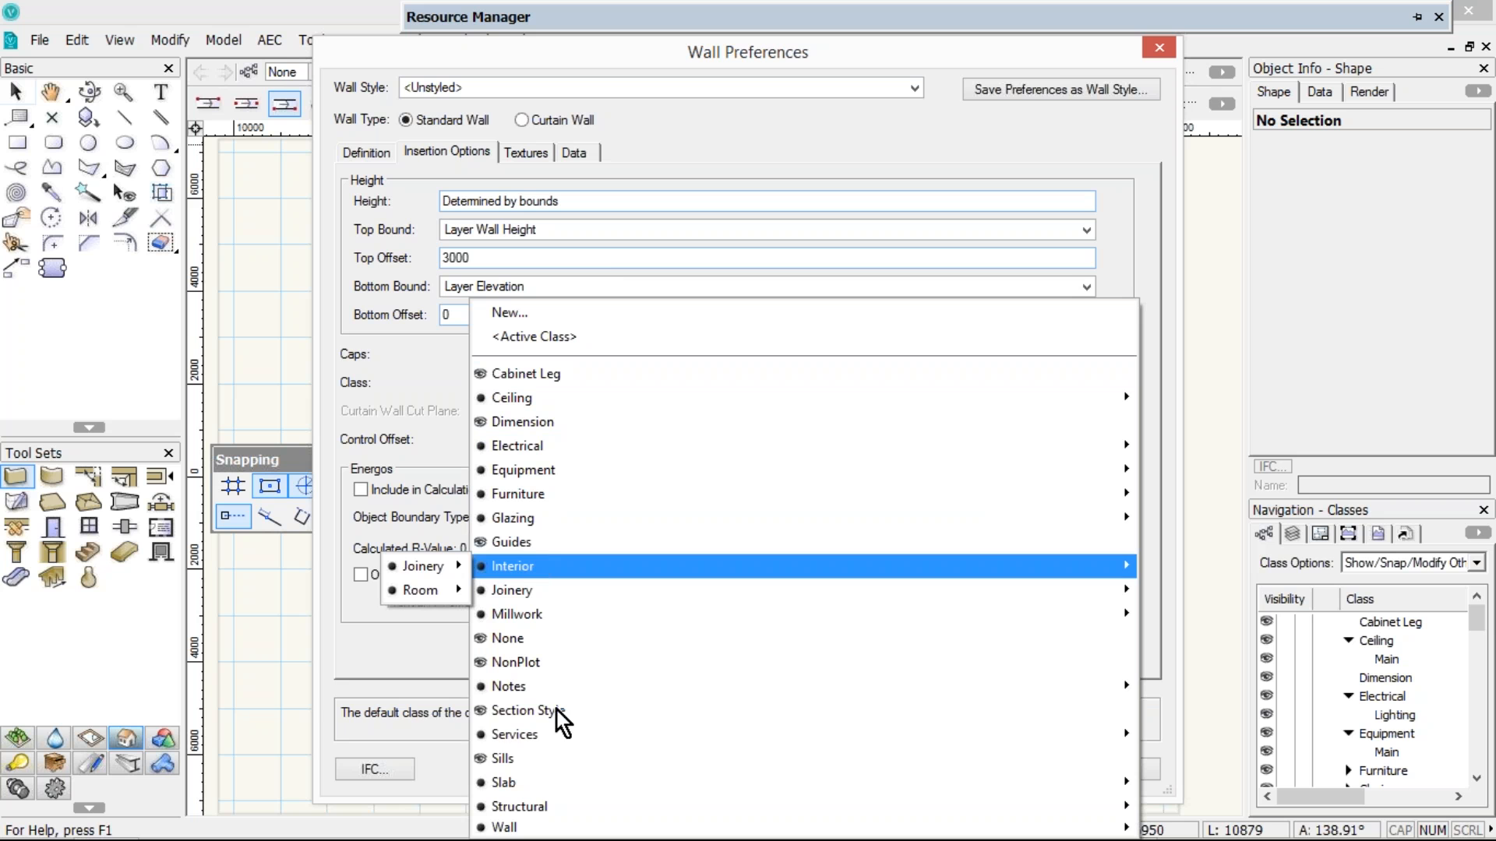
{"action": "mouse_move", "coordinate": [545, 828]}
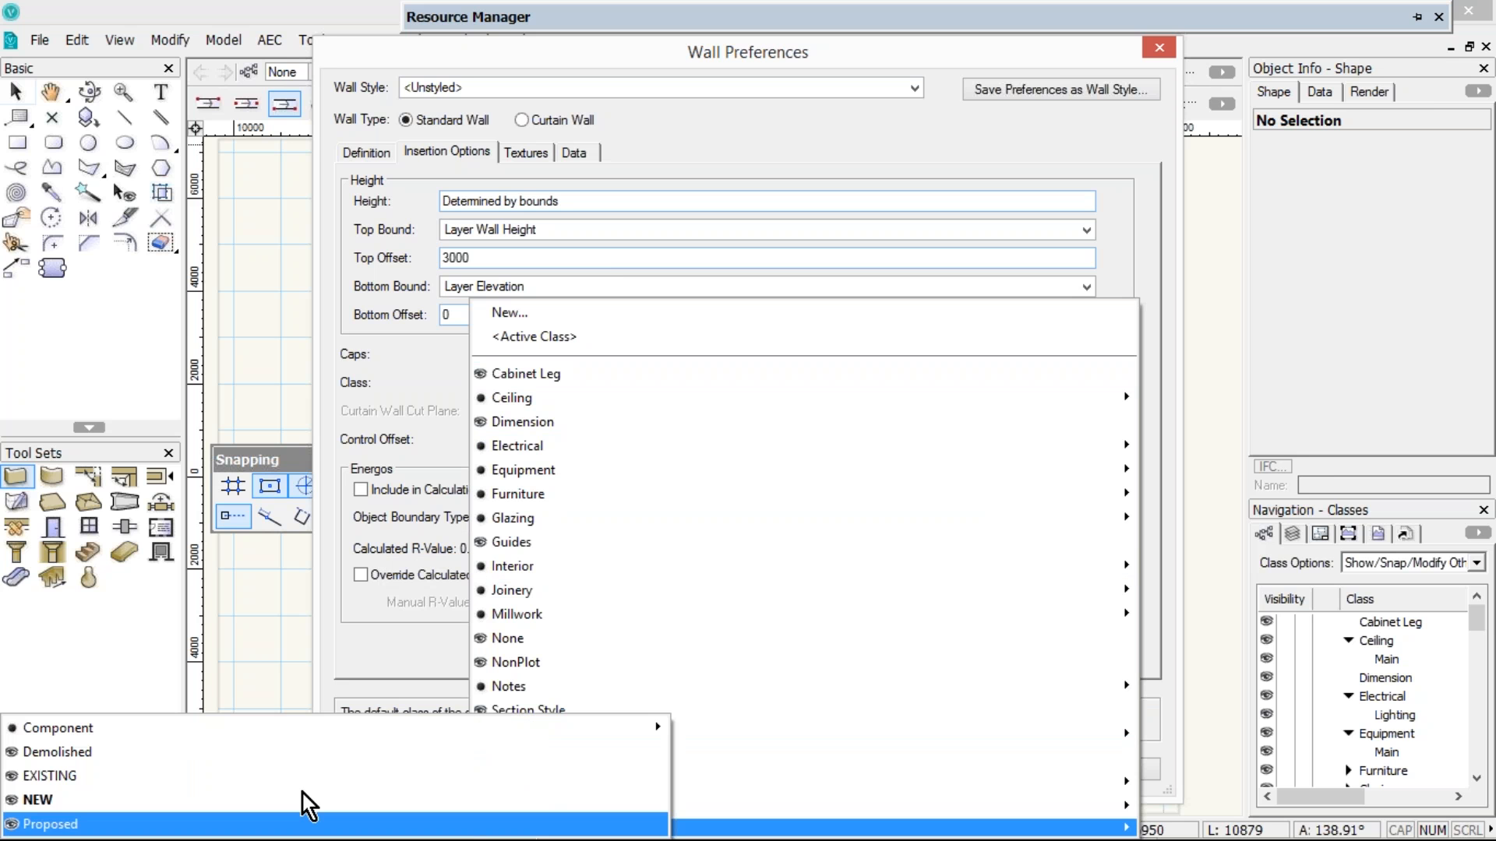
{"action": "left_click", "coordinate": [307, 777]}
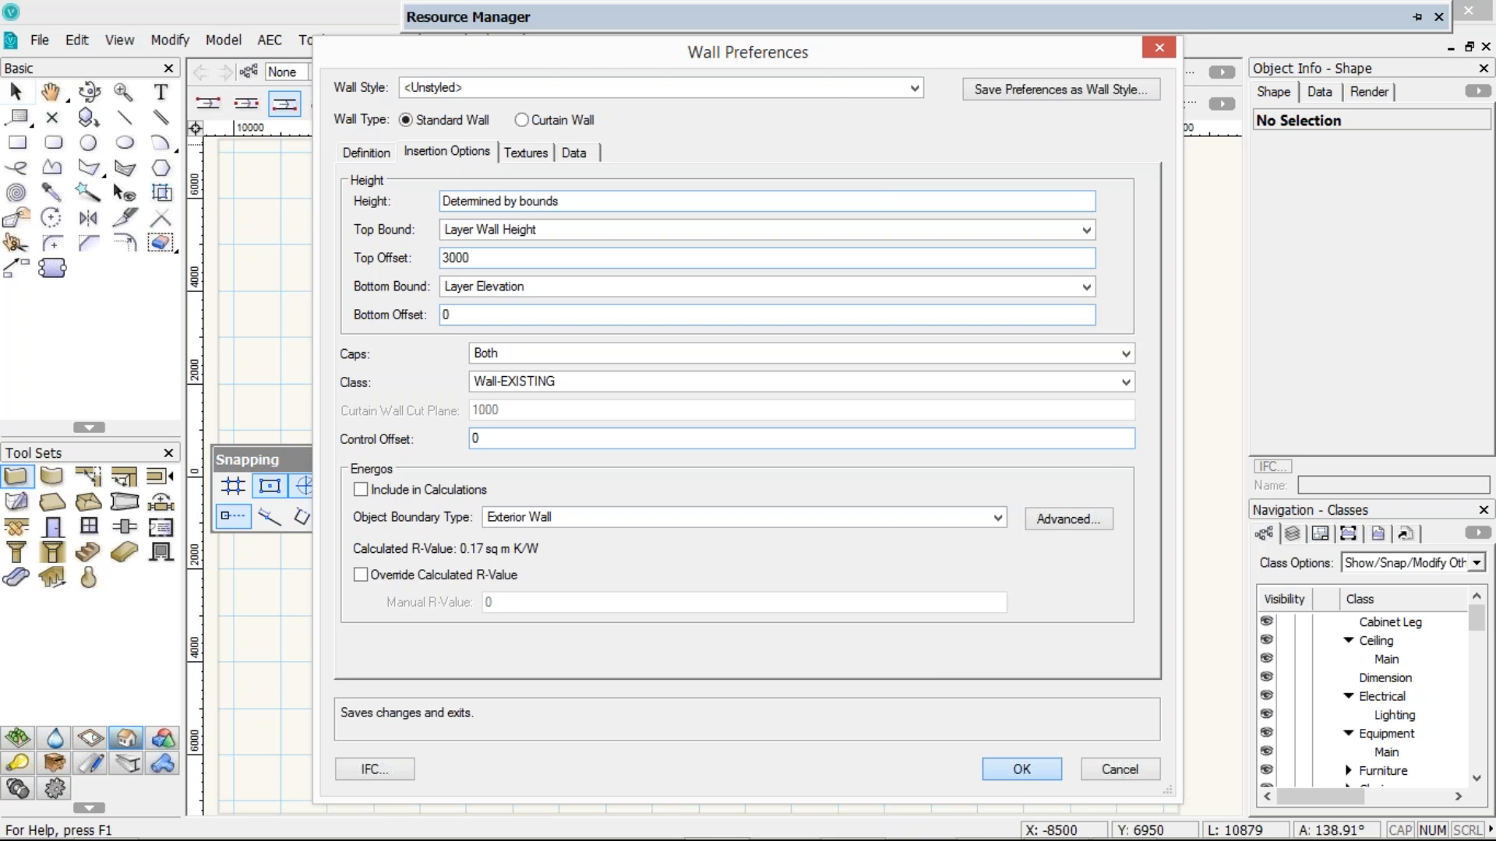
{"action": "left_click", "coordinate": [1022, 769]}
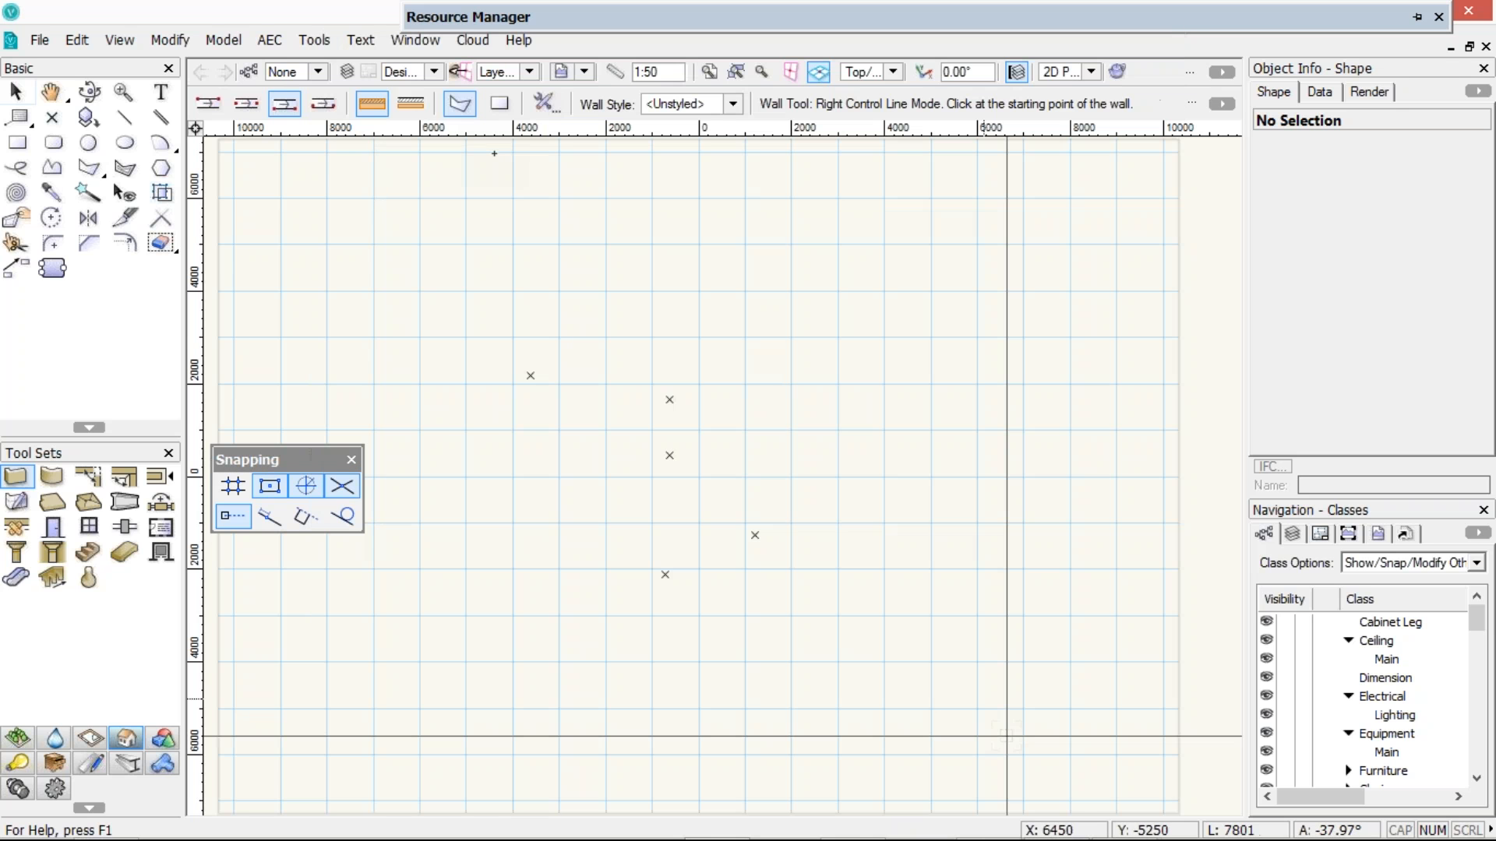
Try drawing a stepped run of three connected walls in Polygon Mode above the locus points
{"action": "left_click", "coordinate": [458, 224]}
{"action": "left_click", "coordinate": [716, 222]}
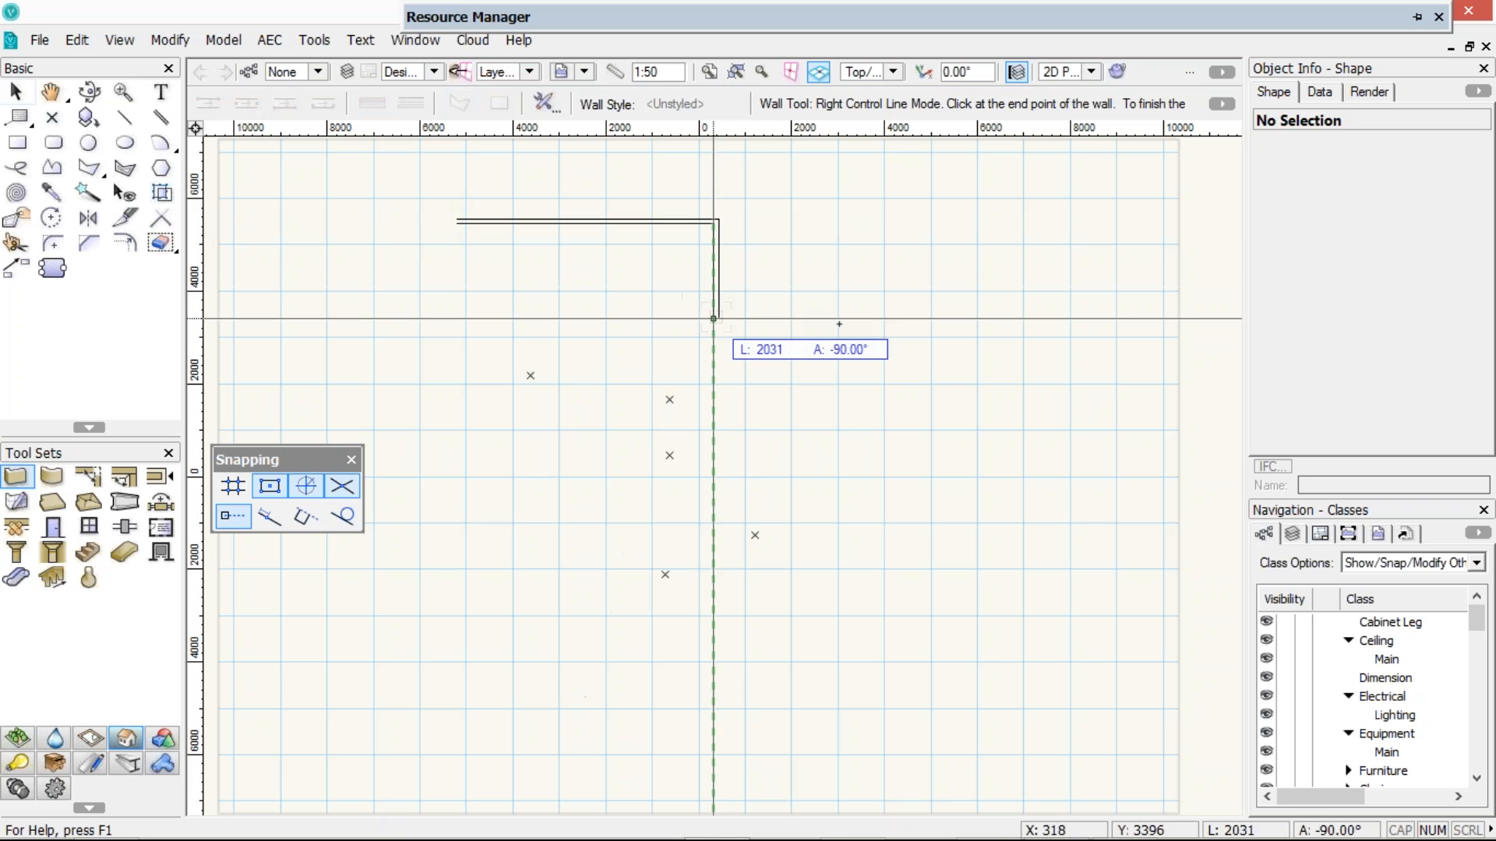
{"action": "left_click", "coordinate": [714, 319]}
{"action": "left_click", "coordinate": [839, 319]}
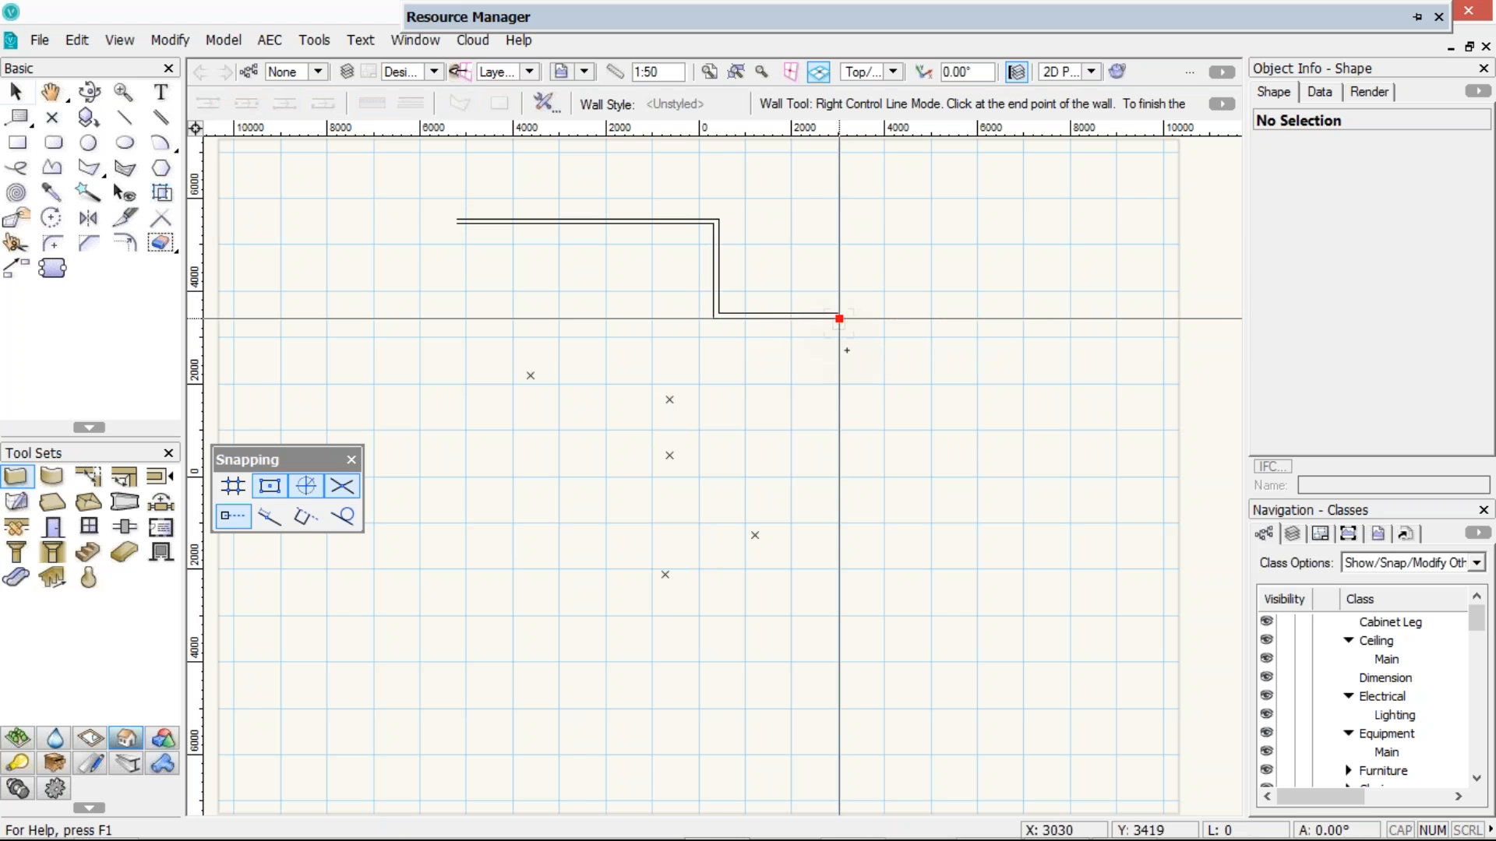
{"action": "left_click", "coordinate": [839, 318]}
{"action": "key", "text": "ctrl+z"}
Set the Wall tool to Rectangle Mode and draw a trial wall rectangle about 3900 by 2200 mm above the locus points
{"action": "left_click", "coordinate": [499, 103]}
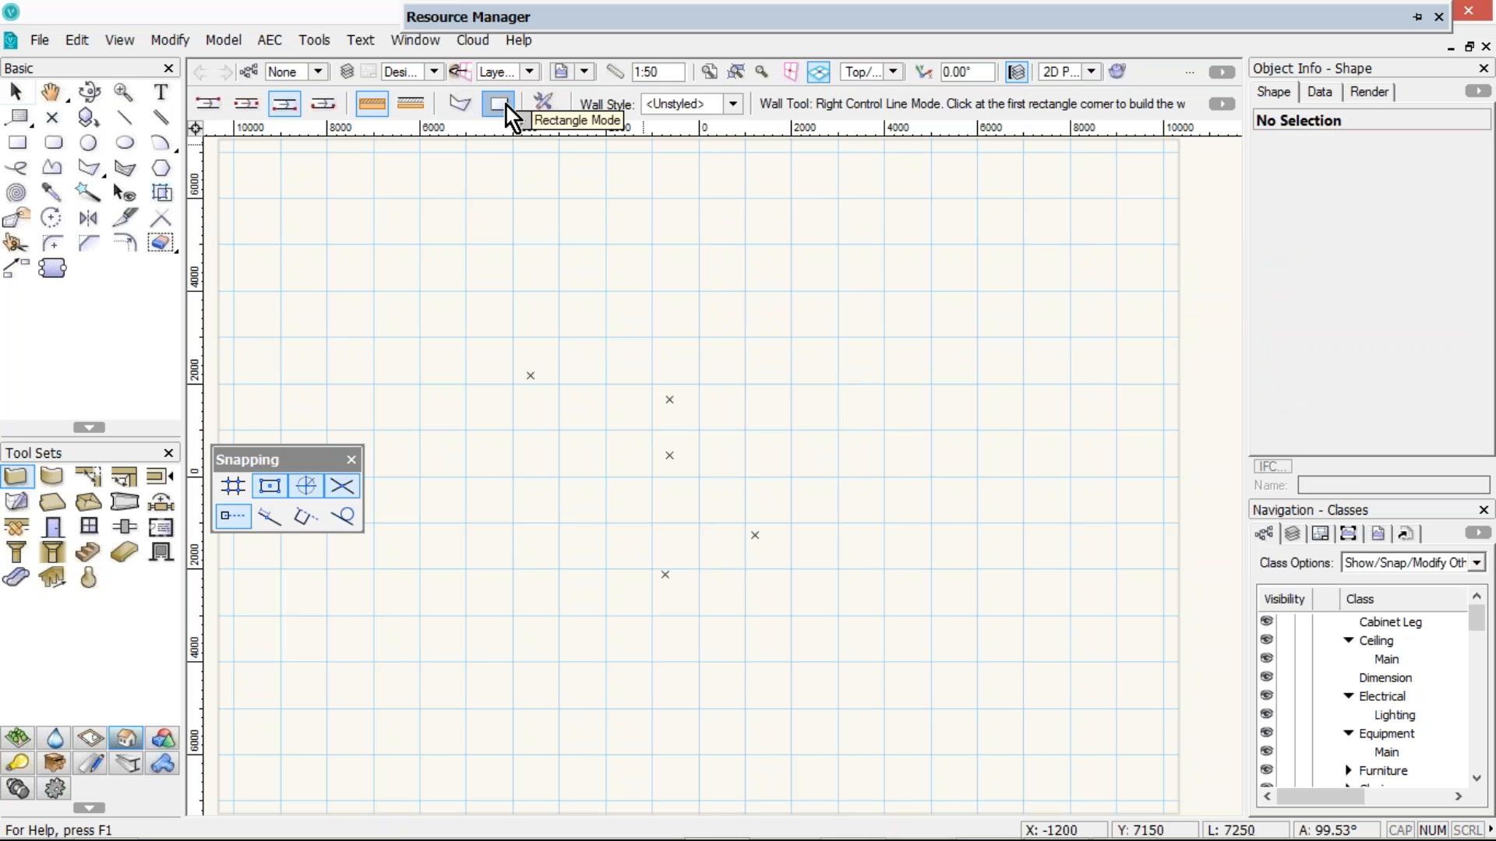
{"action": "left_click", "coordinate": [591, 240]}
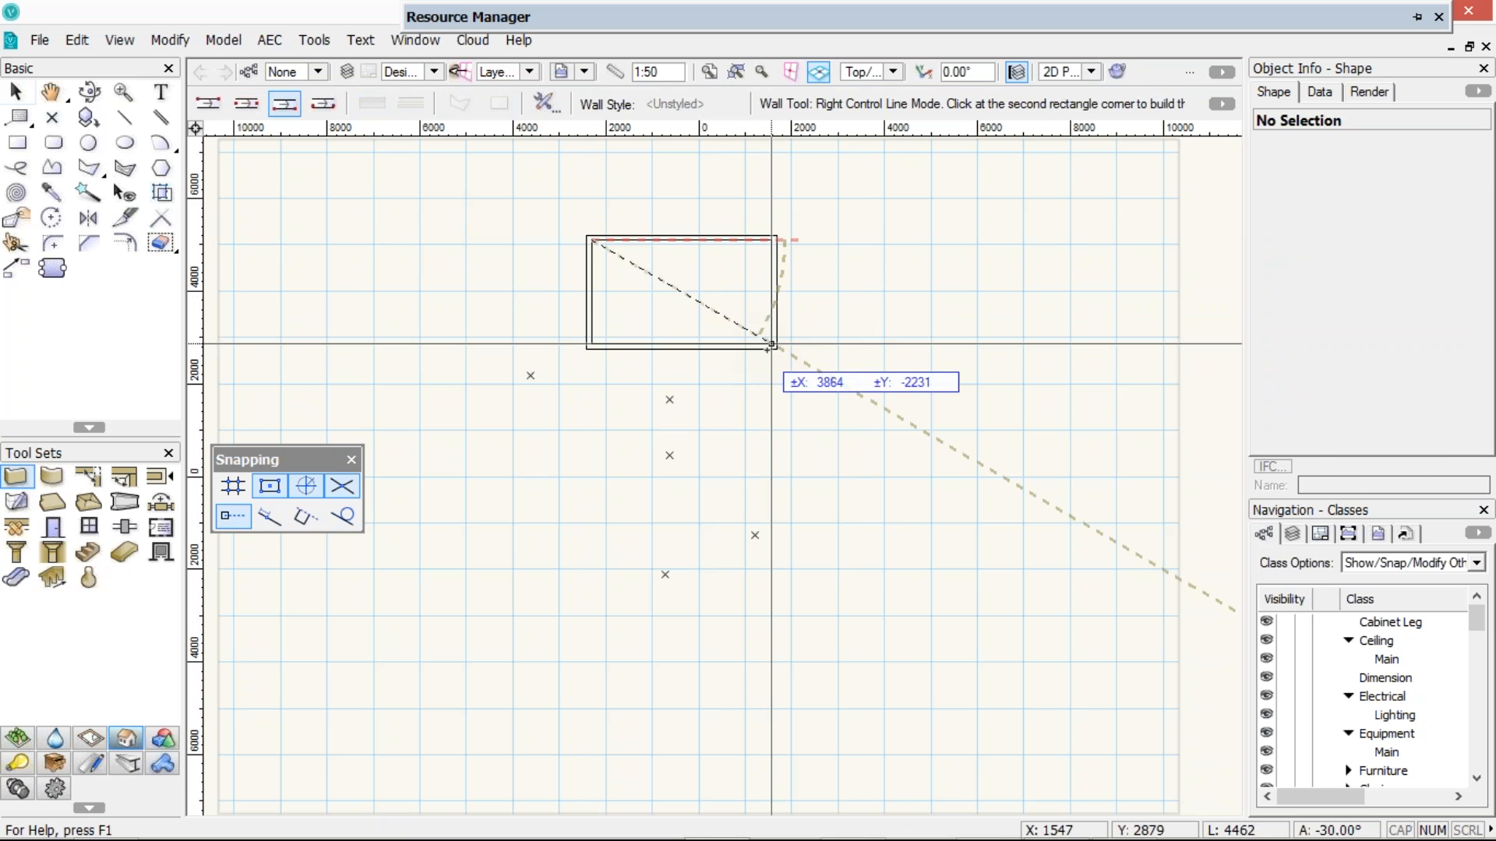
{"action": "left_click", "coordinate": [770, 344]}
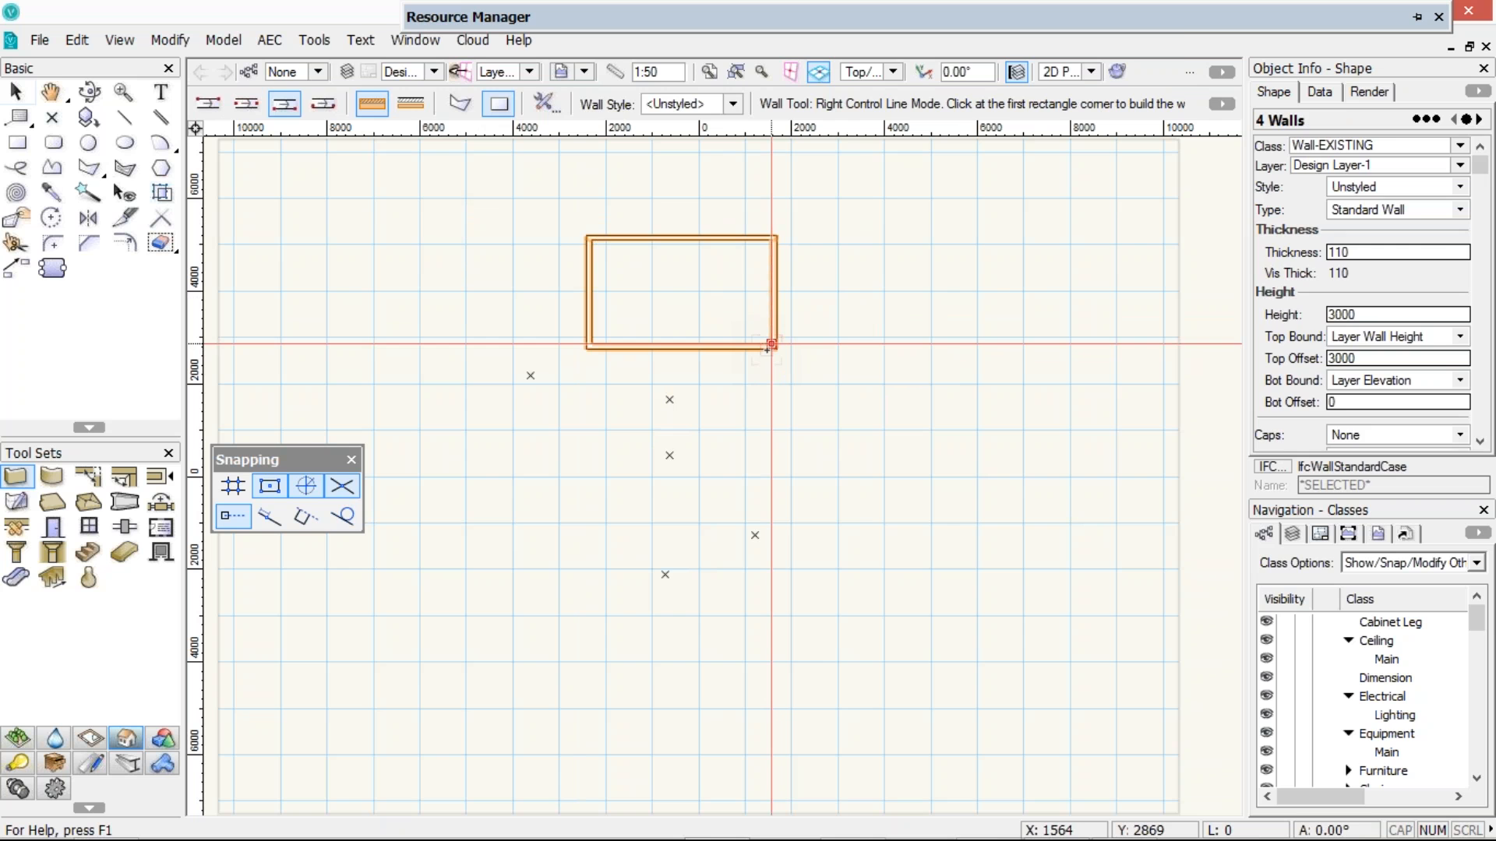
Set the overall wall thickness to 150 in the wall preferences
{"action": "left_click", "coordinate": [543, 102]}
{"action": "double_click", "coordinate": [468, 286]}
{"action": "type", "text": "150"}
{"action": "key", "text": "Return"}
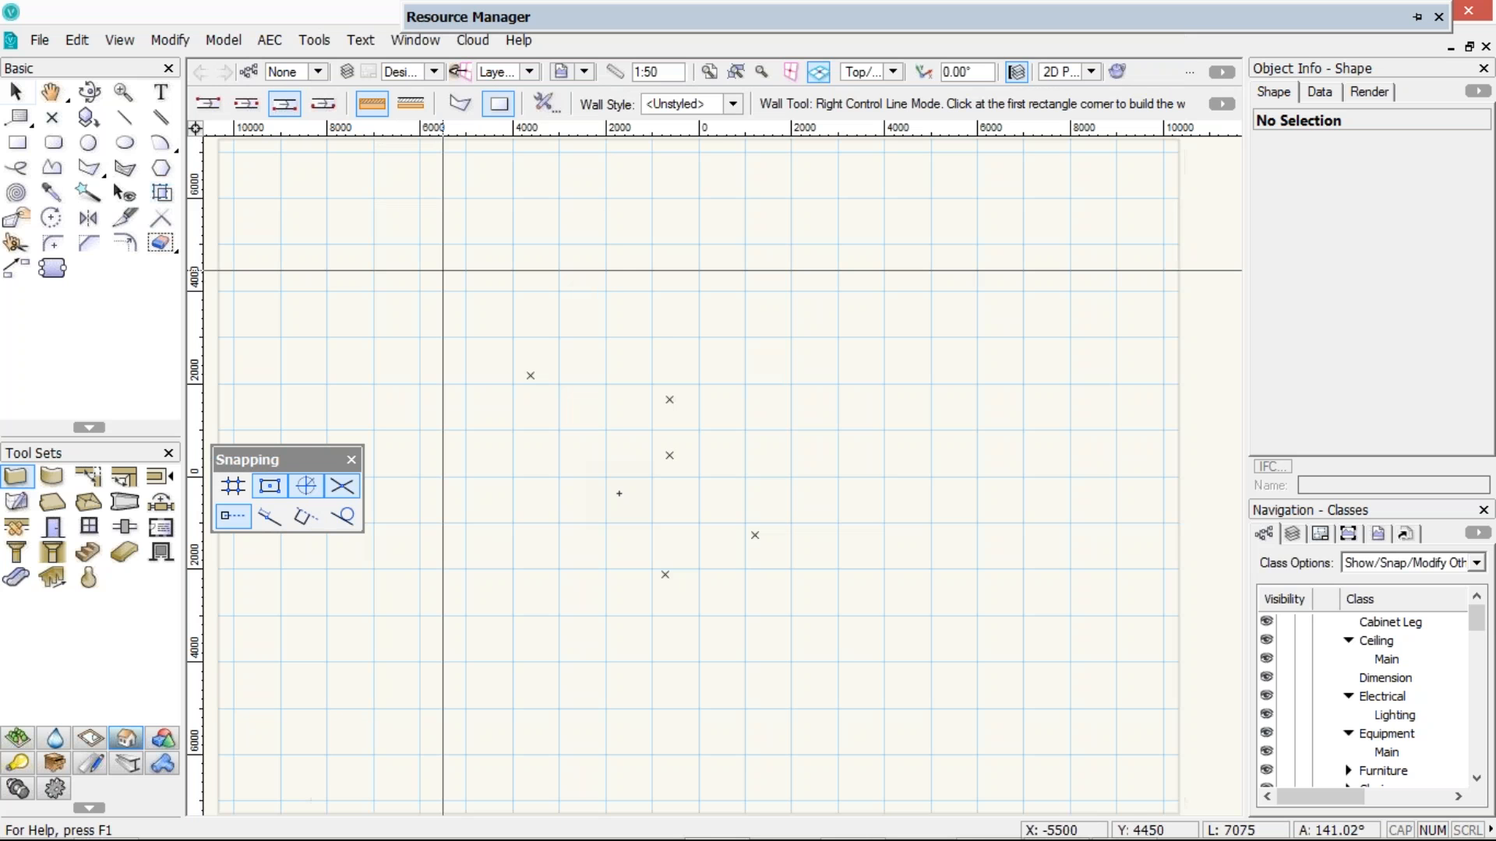
Draw the rectangular room walls between the upper-left and lowest locus points, measuring 2897 by 4283 mm inside
{"action": "scroll", "coordinate": [647, 509], "scroll_direction": "up", "scroll_amount": 1}
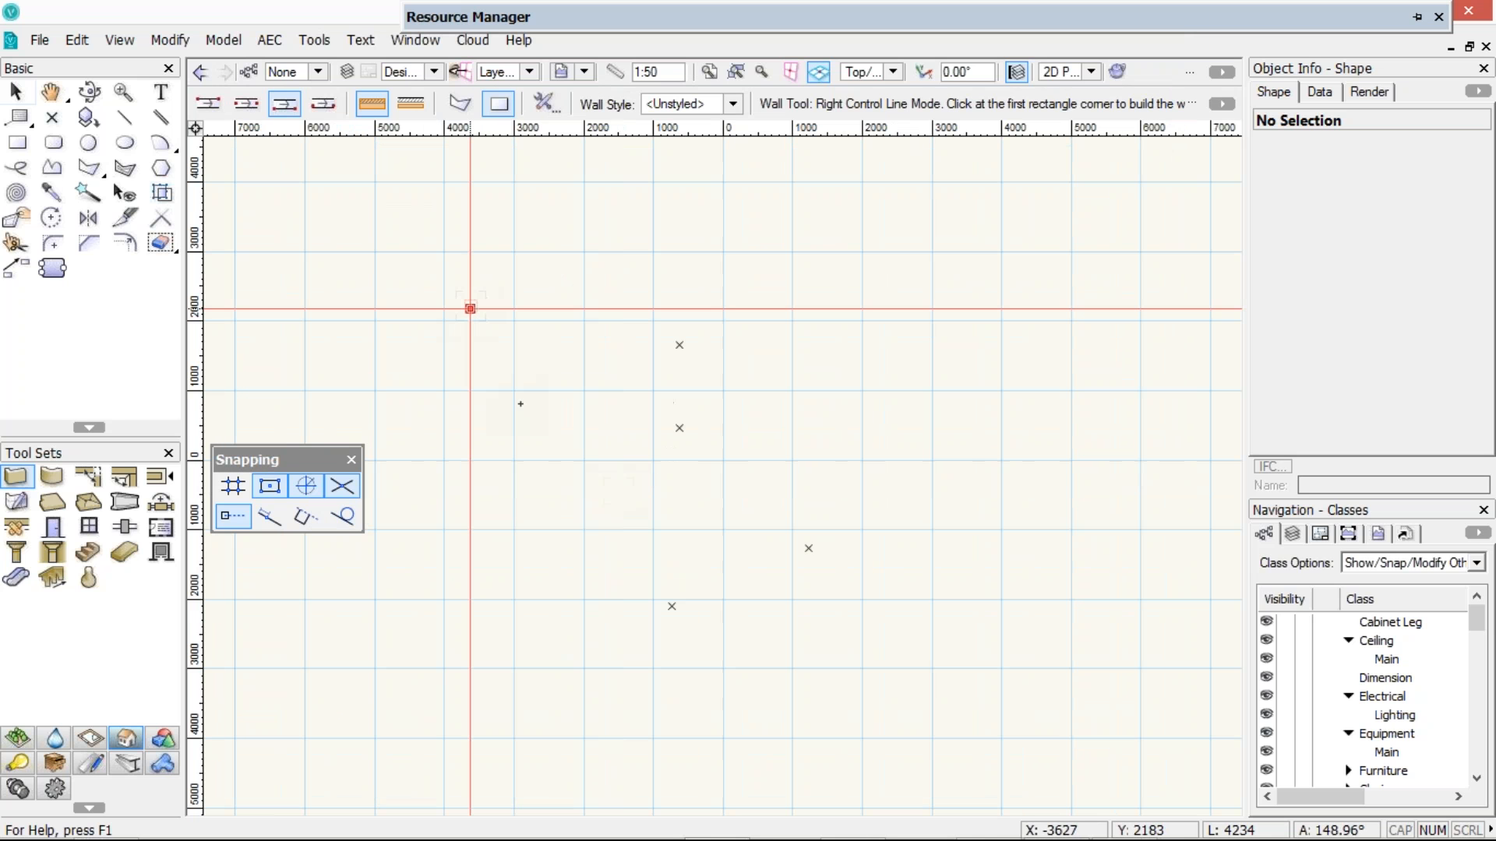
{"action": "left_click", "coordinate": [470, 309]}
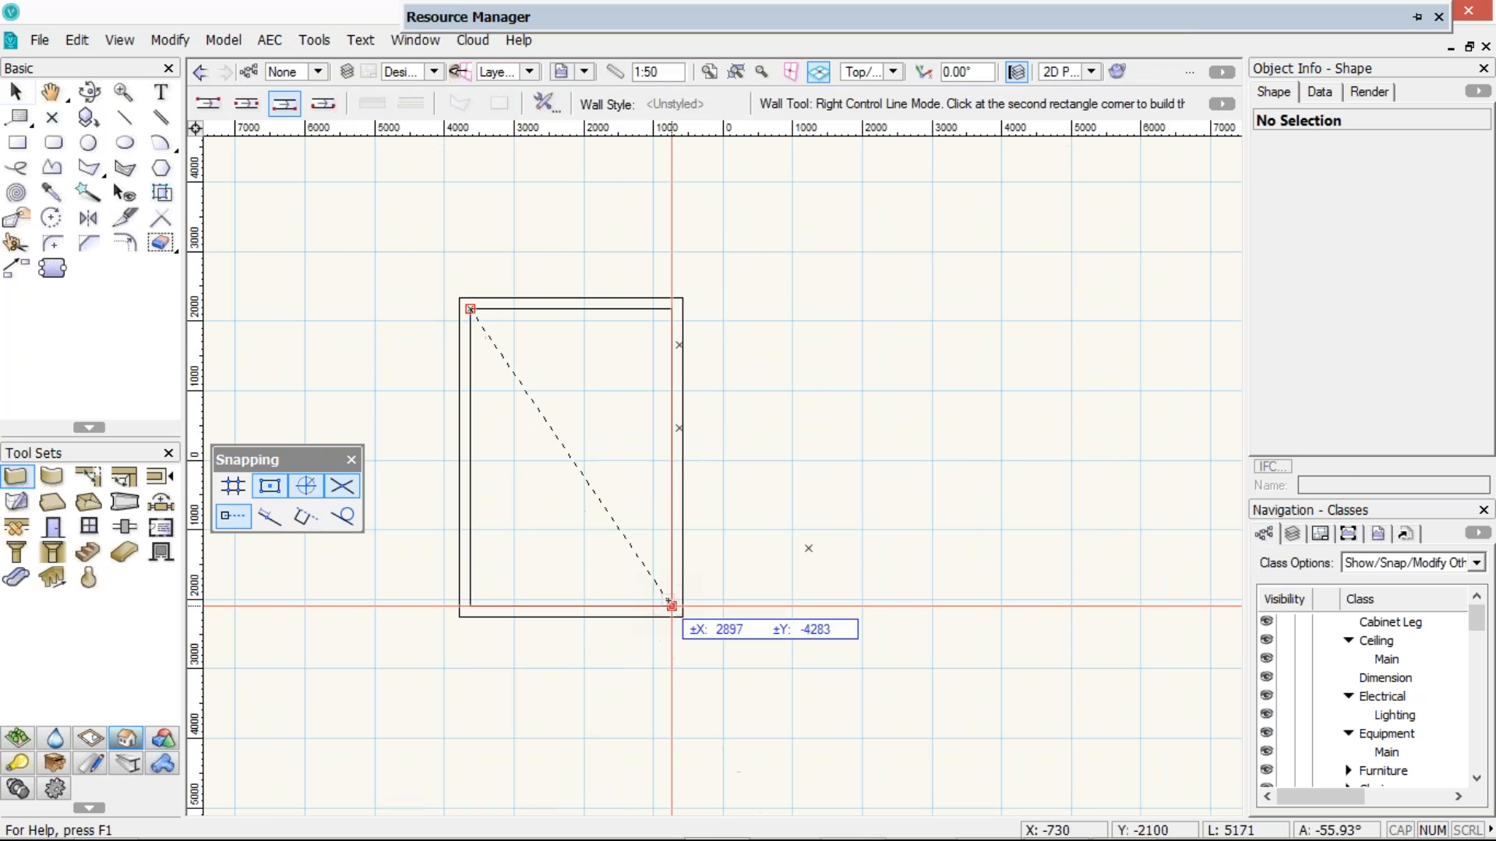
{"action": "left_click", "coordinate": [671, 605]}
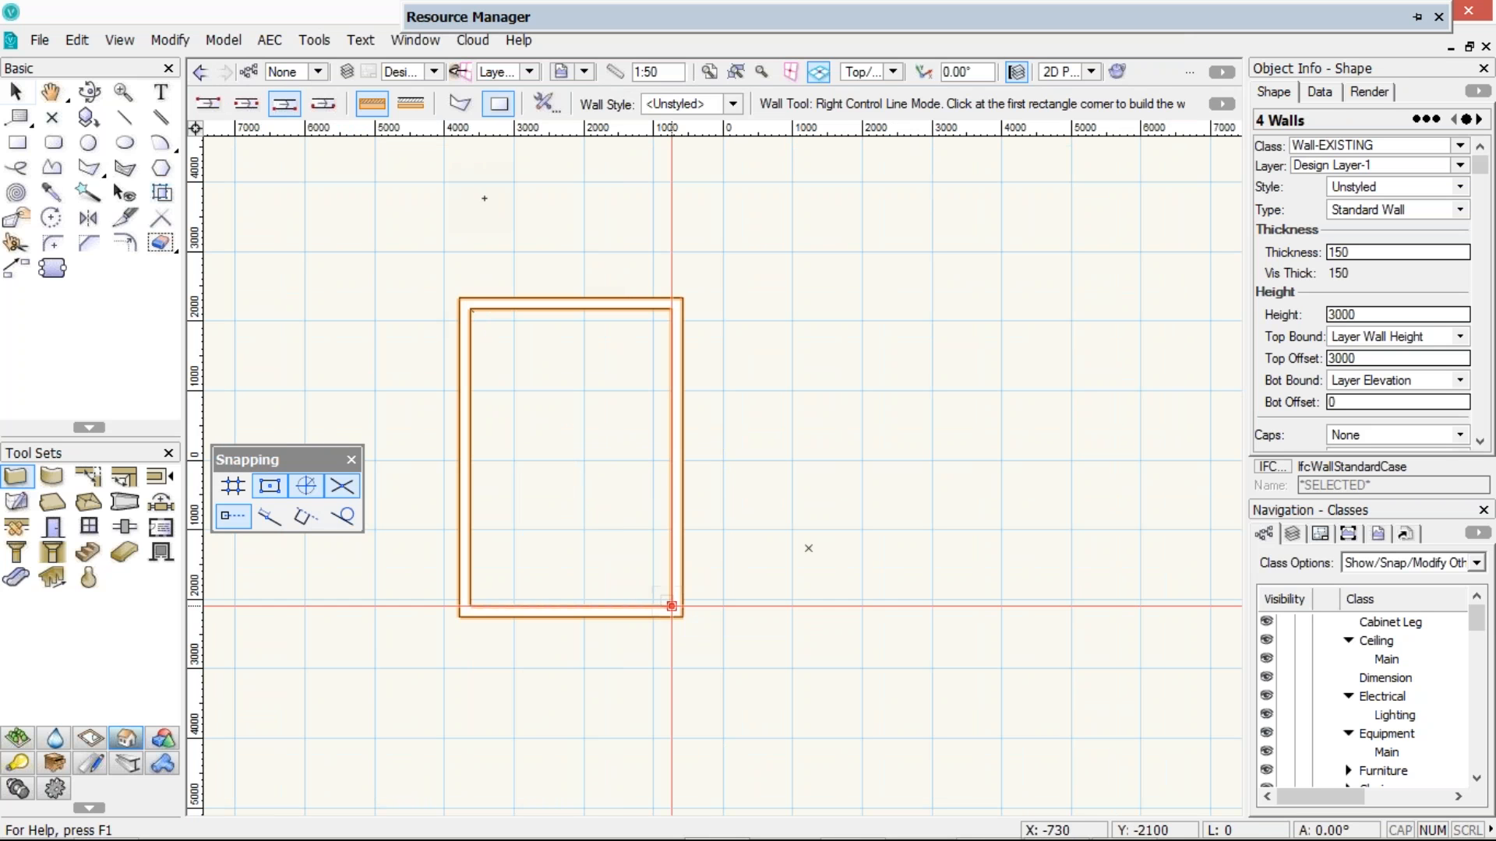
Turn on automatic wall joining and draw the small adjoining room, 1846 by 1718 mm inside, from the large room's right wall to the locus point
{"action": "left_click", "coordinate": [18, 91]}
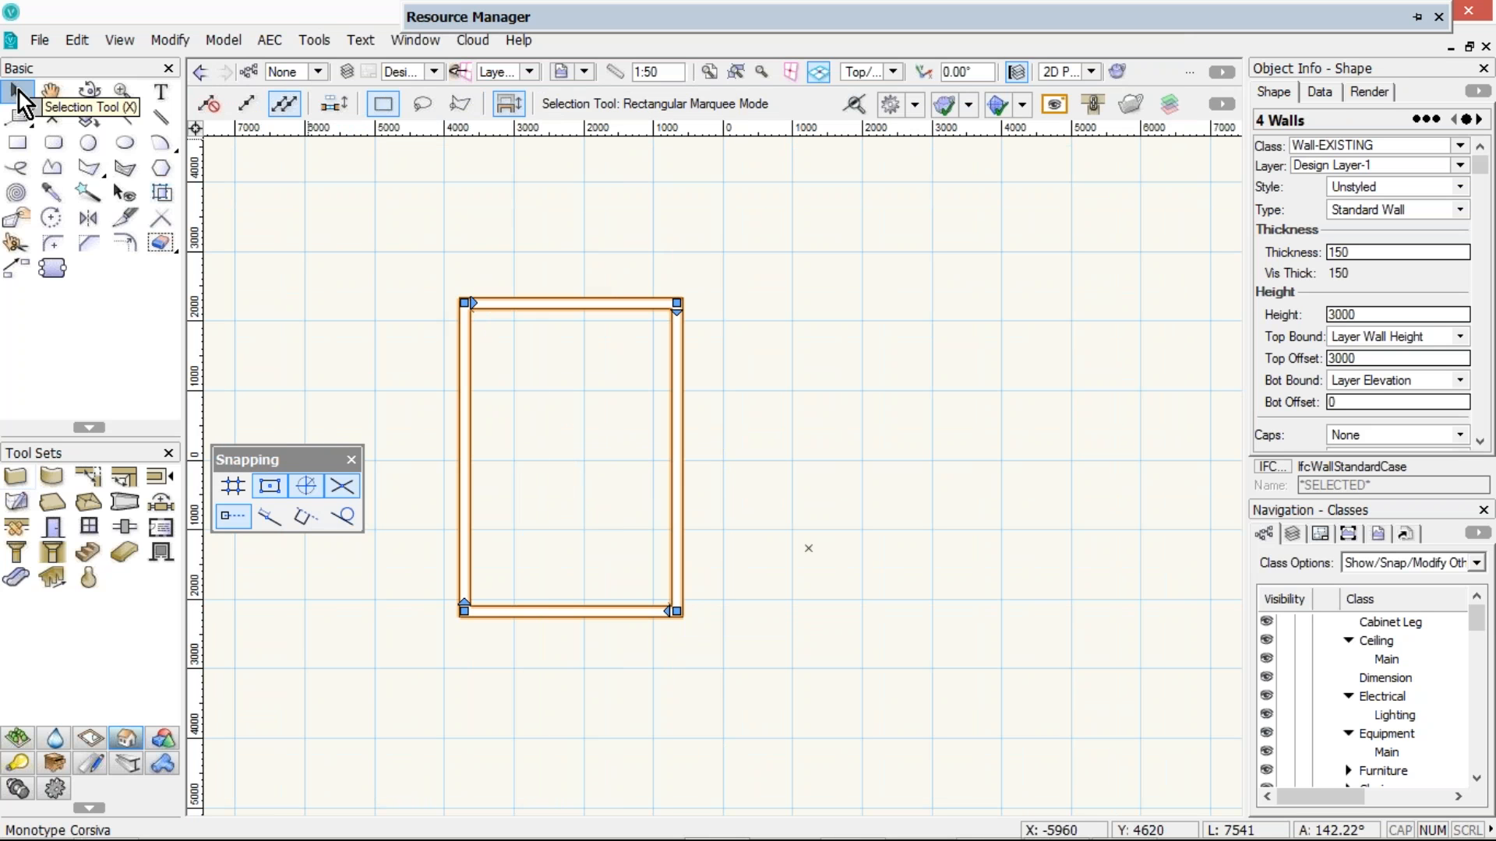
{"action": "left_click", "coordinate": [1091, 101]}
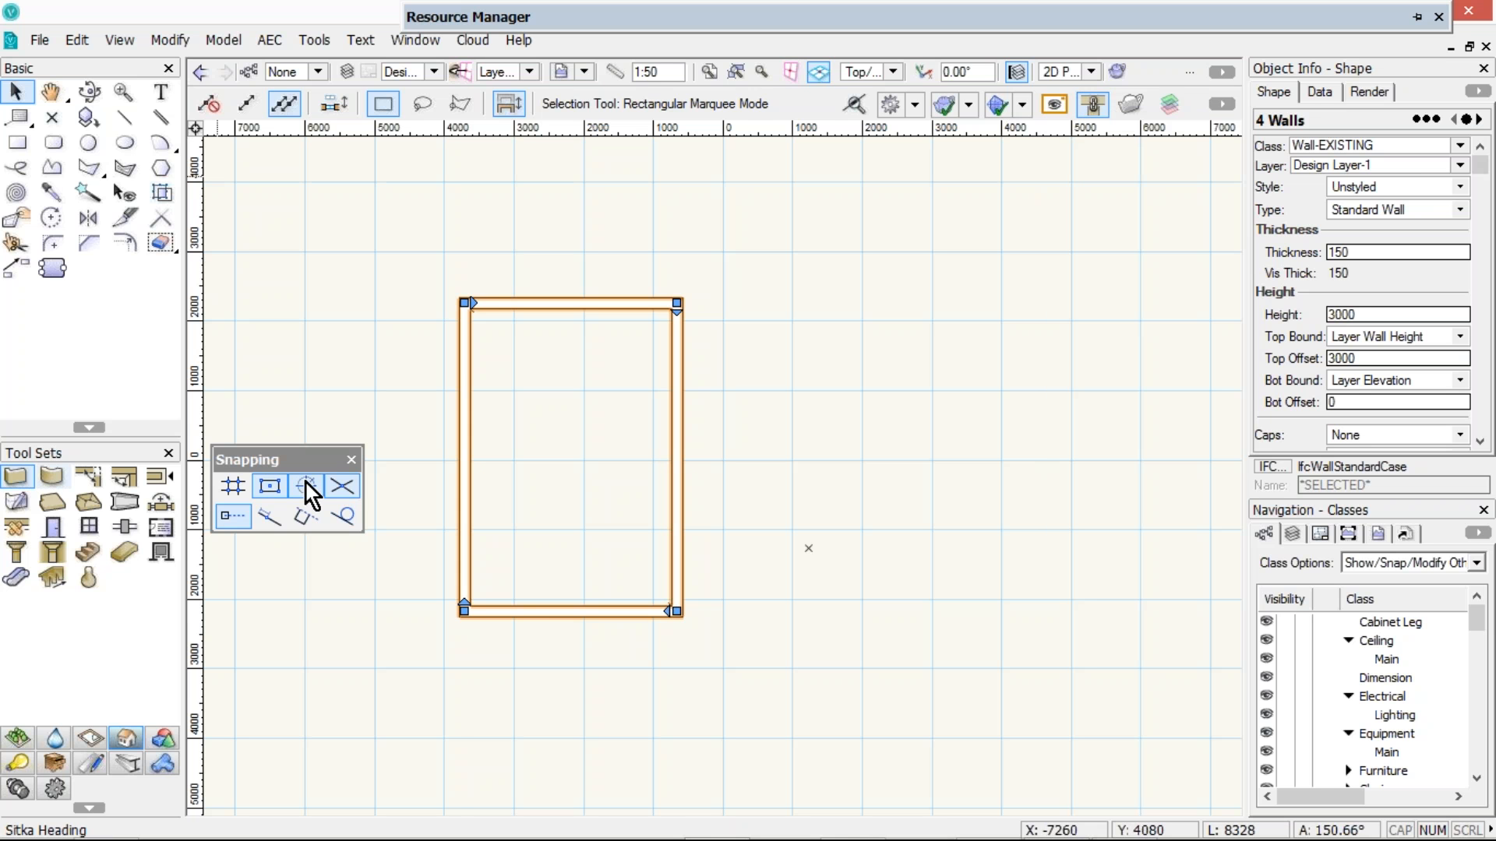
{"action": "key", "text": "9"}
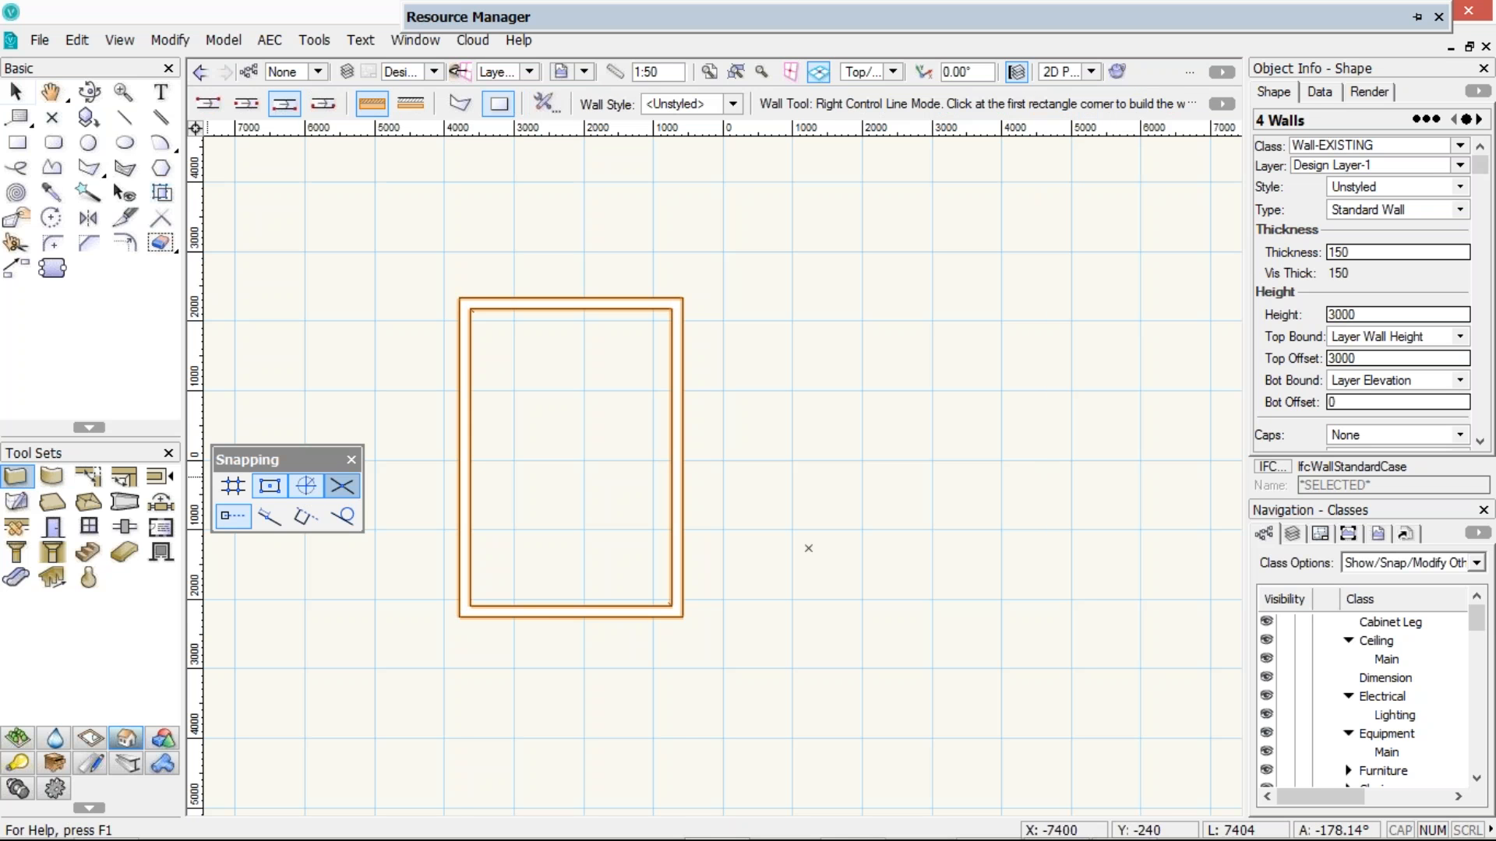
{"action": "left_click", "coordinate": [679, 427]}
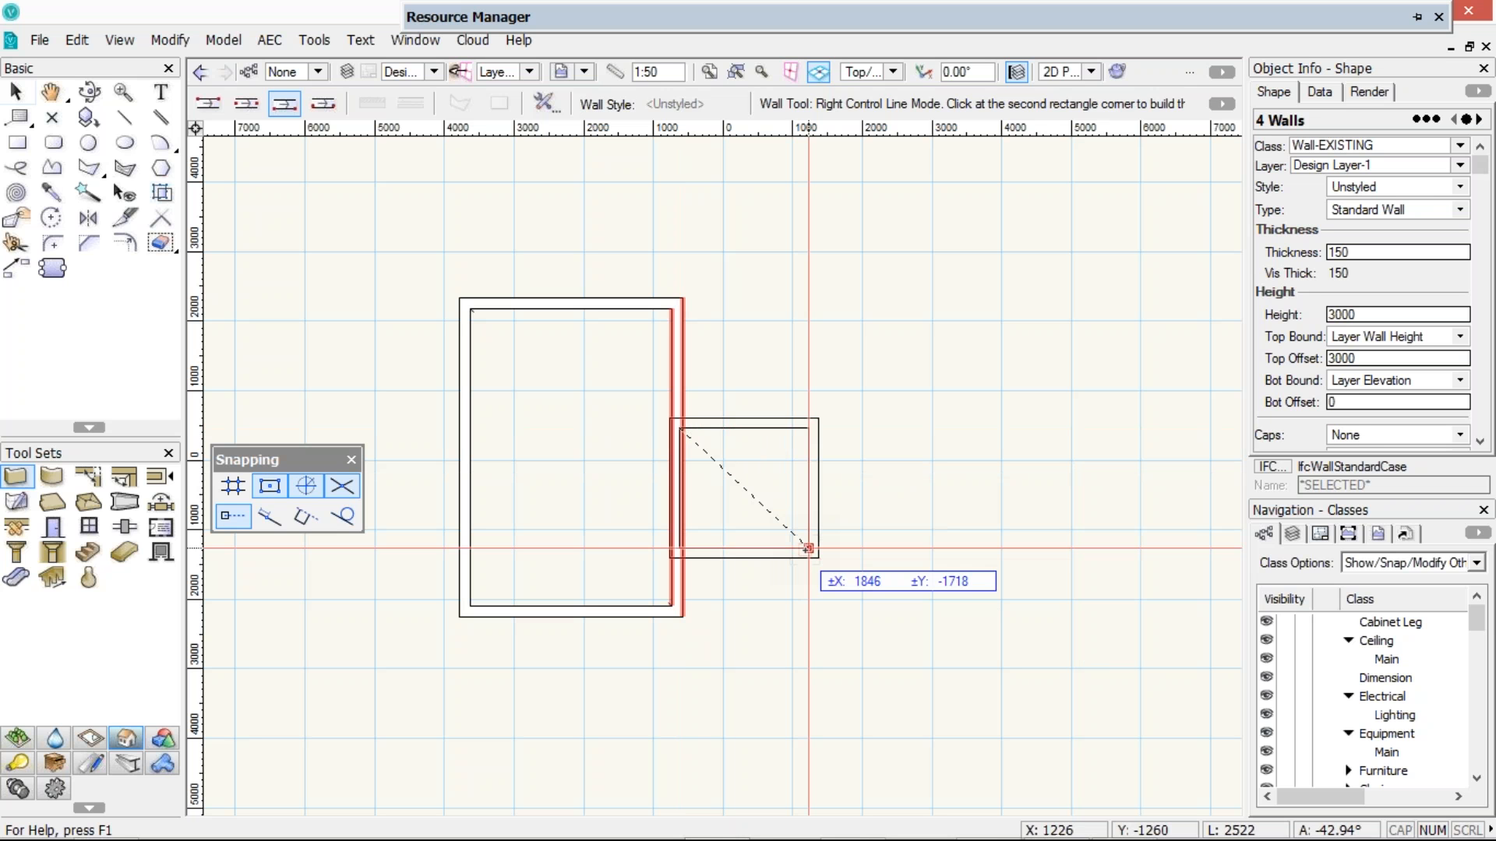
{"action": "left_click", "coordinate": [808, 548]}
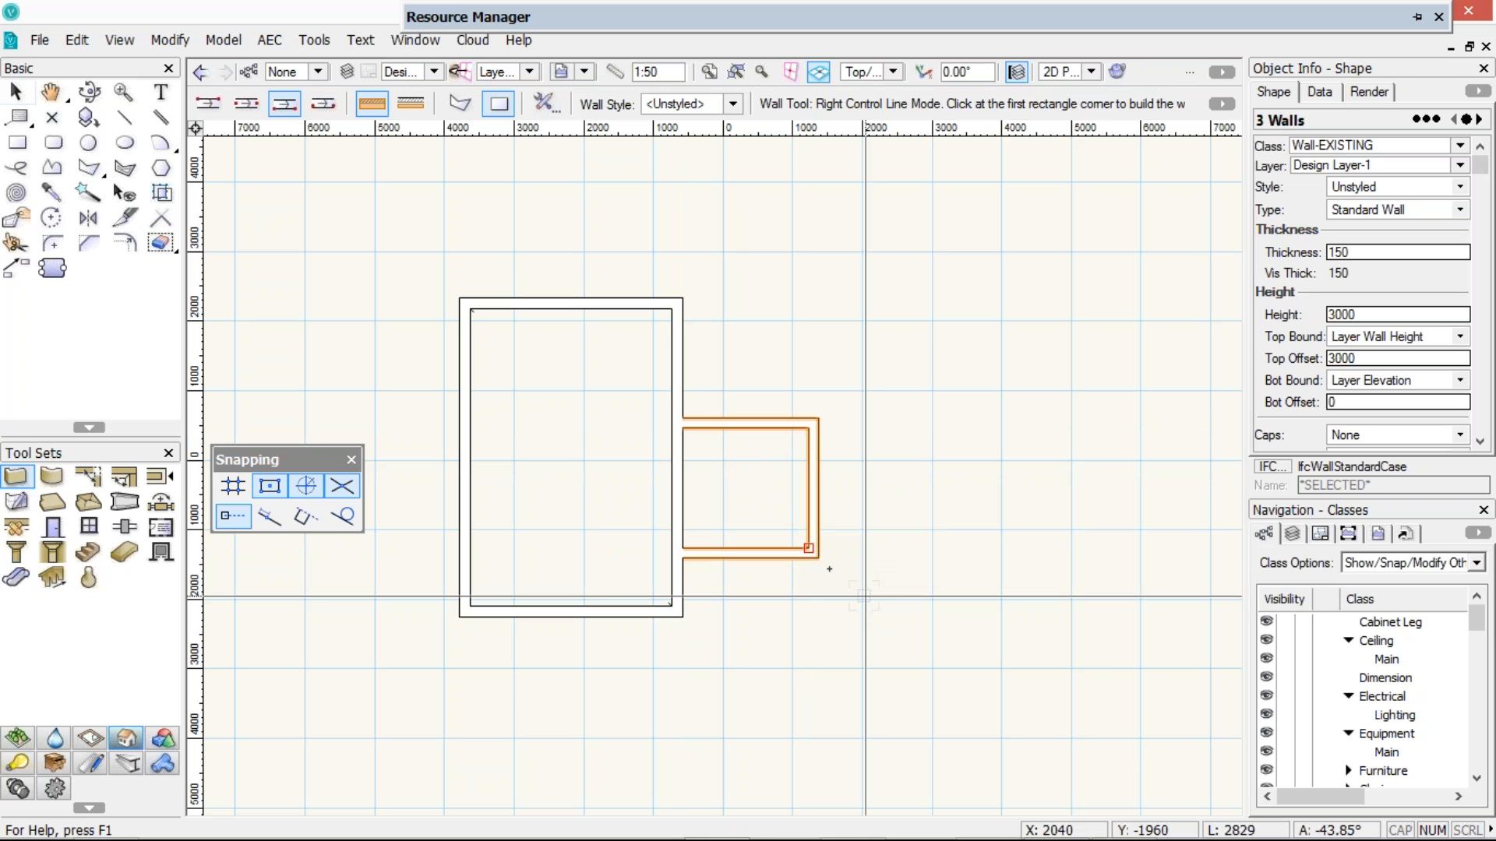
Stretch the large room's top wall horizontally about 4300 mm past its right corner
{"action": "scroll", "coordinate": [795, 362], "scroll_direction": "up", "scroll_amount": 2}
{"action": "middle_click_drag", "start_coordinate": [732, 317], "coordinate": [699, 340]}
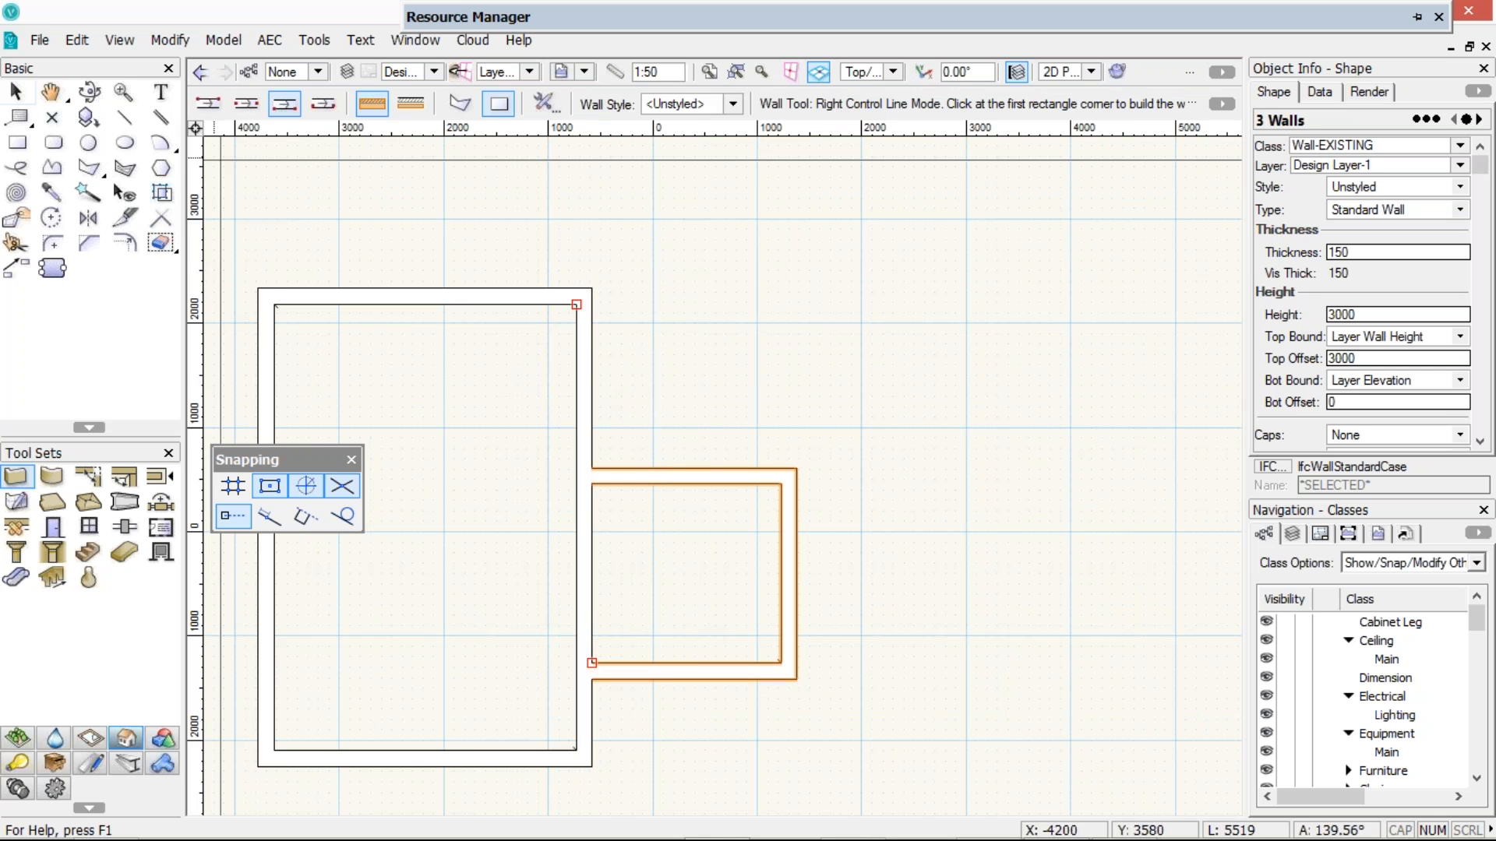
{"action": "left_click", "coordinate": [15, 92]}
{"action": "left_click", "coordinate": [499, 290]}
{"action": "left_click_drag", "start_coordinate": [583, 296], "coordinate": [1033, 297]}
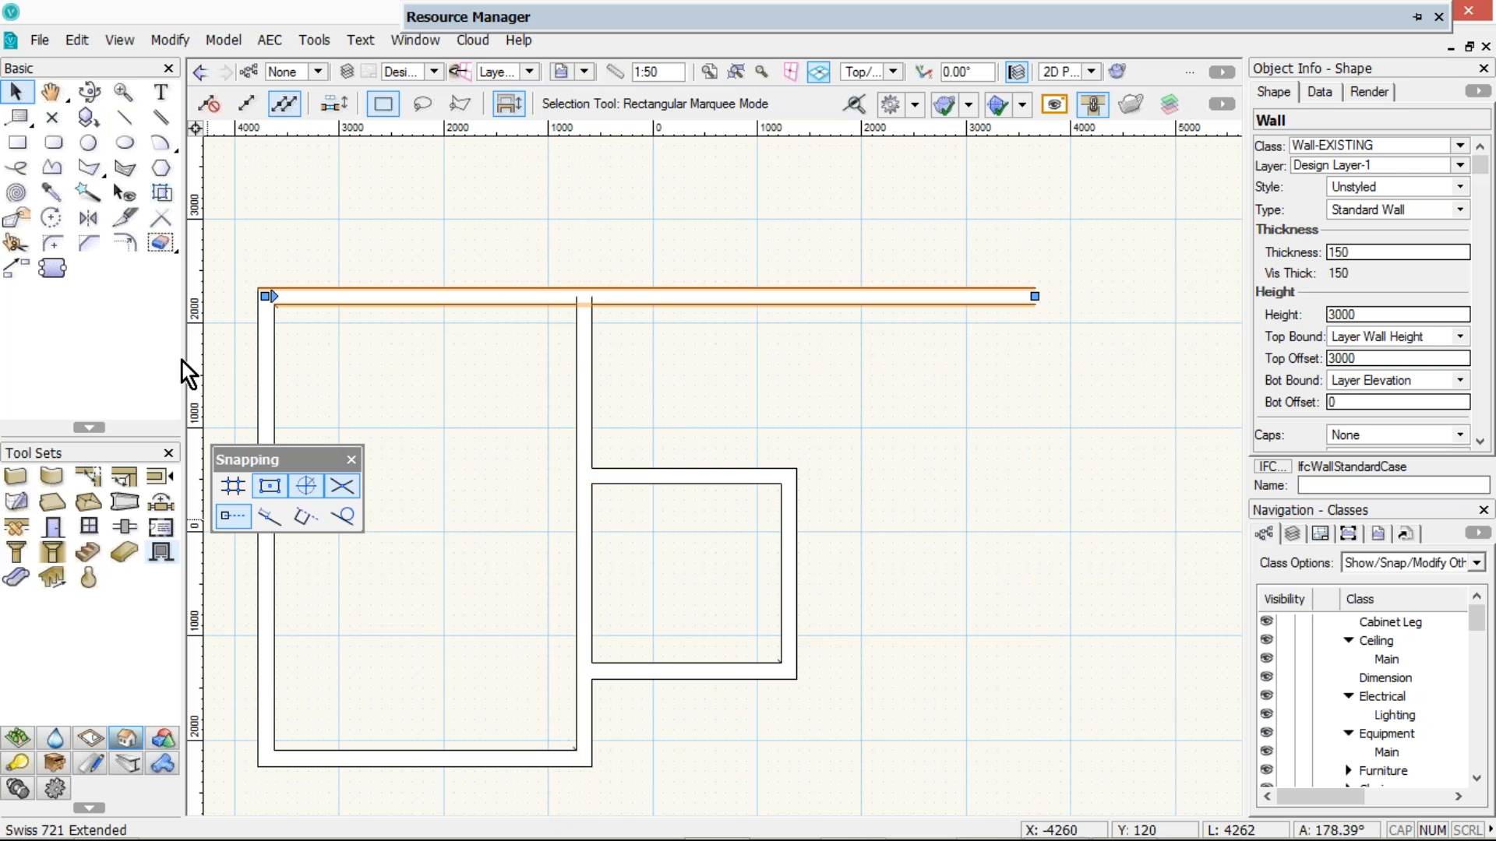
T-join the large room's right wall to the extended top wall
{"action": "left_click", "coordinate": [88, 476]}
{"action": "left_click", "coordinate": [584, 316]}
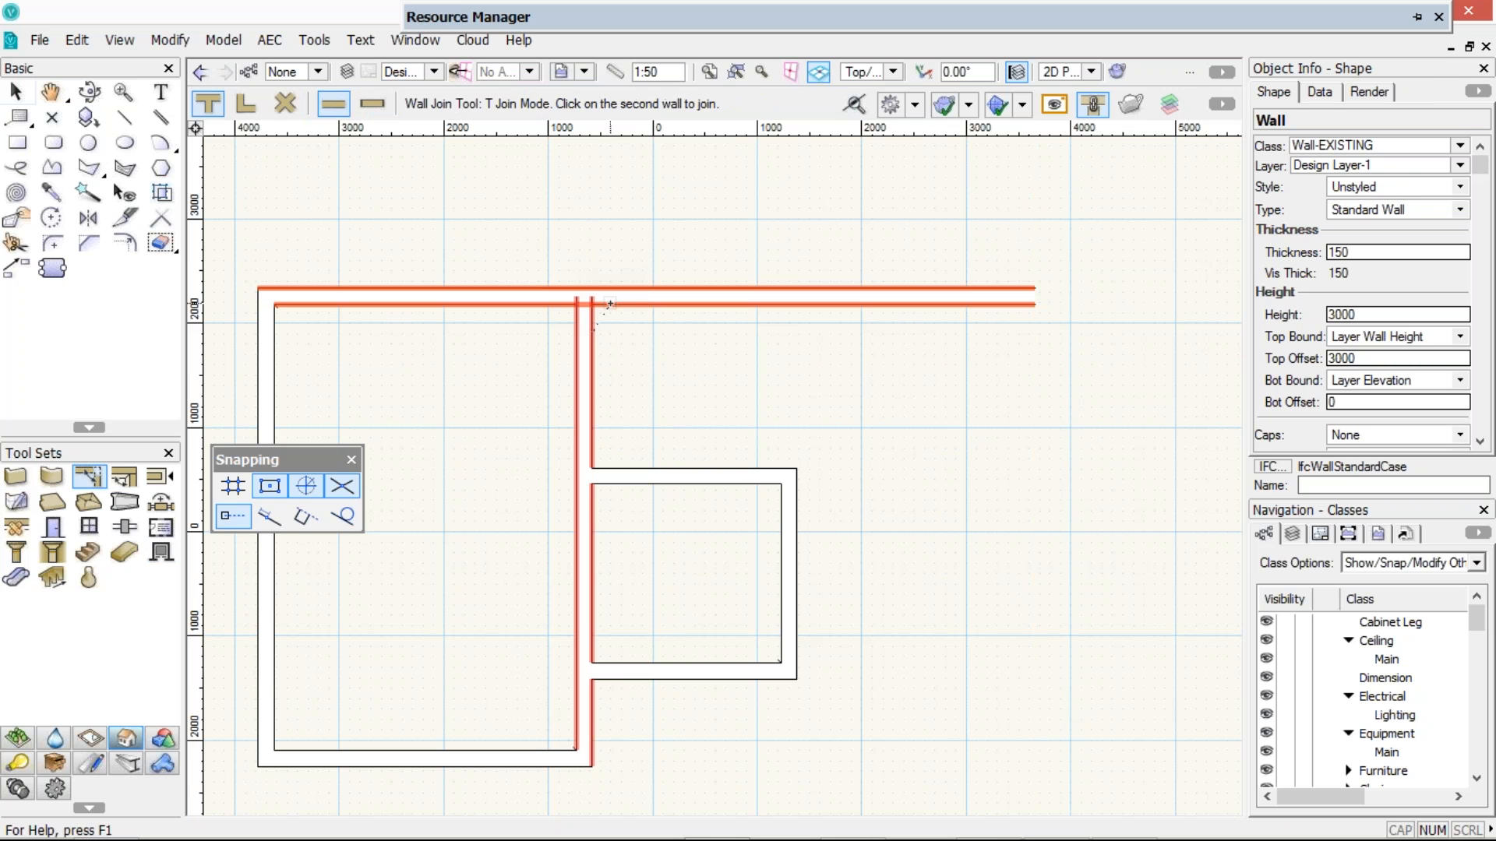
{"action": "left_click", "coordinate": [610, 303]}
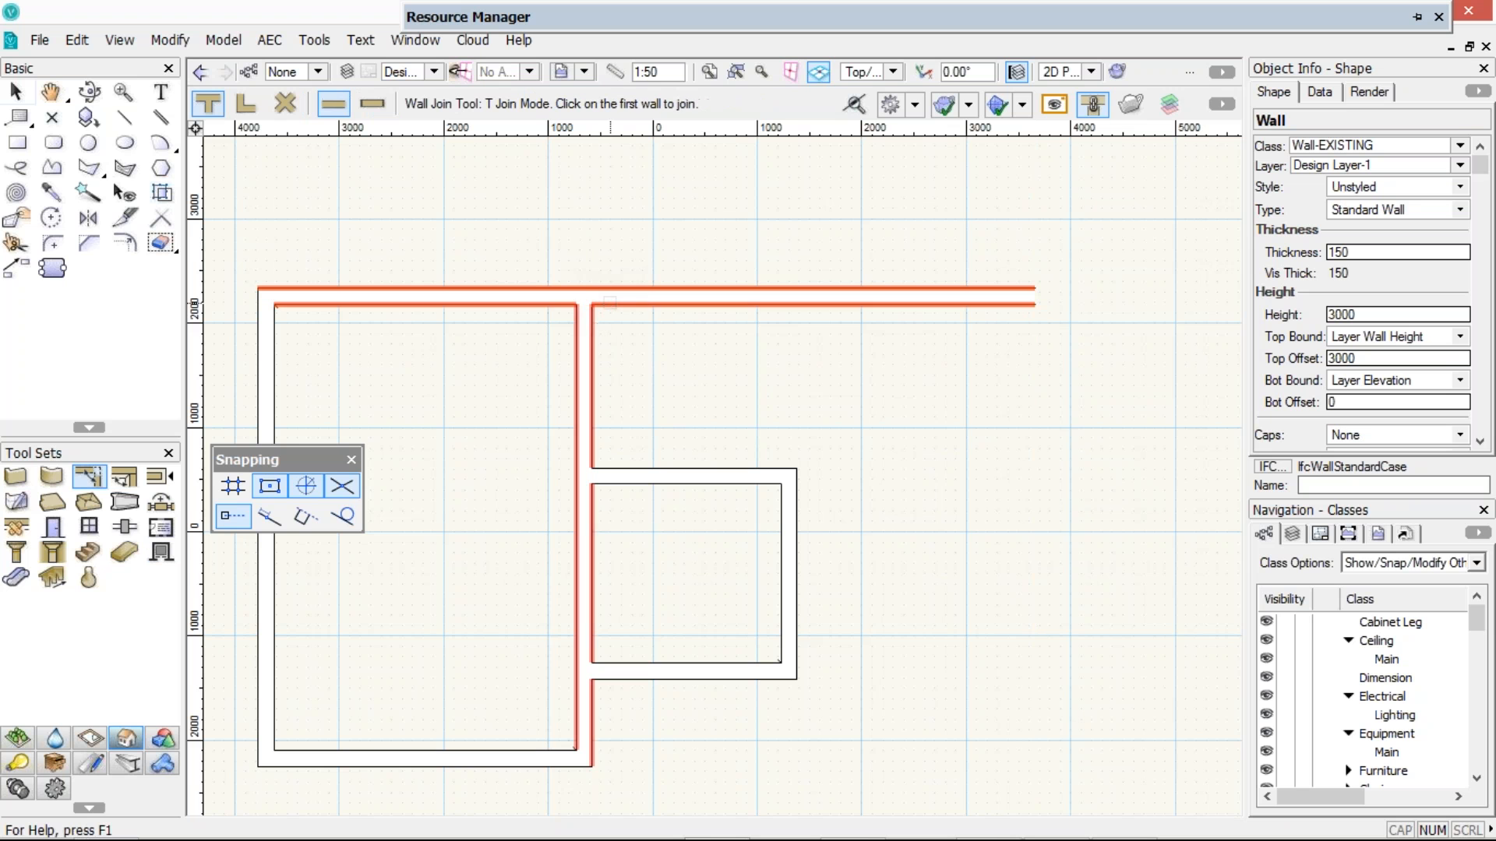
Draw a 4200 mm horizontal wall in Left Control Line mode from the large room's right wall, starting 663 mm below the top wall's inner face
{"action": "left_click", "coordinate": [23, 479]}
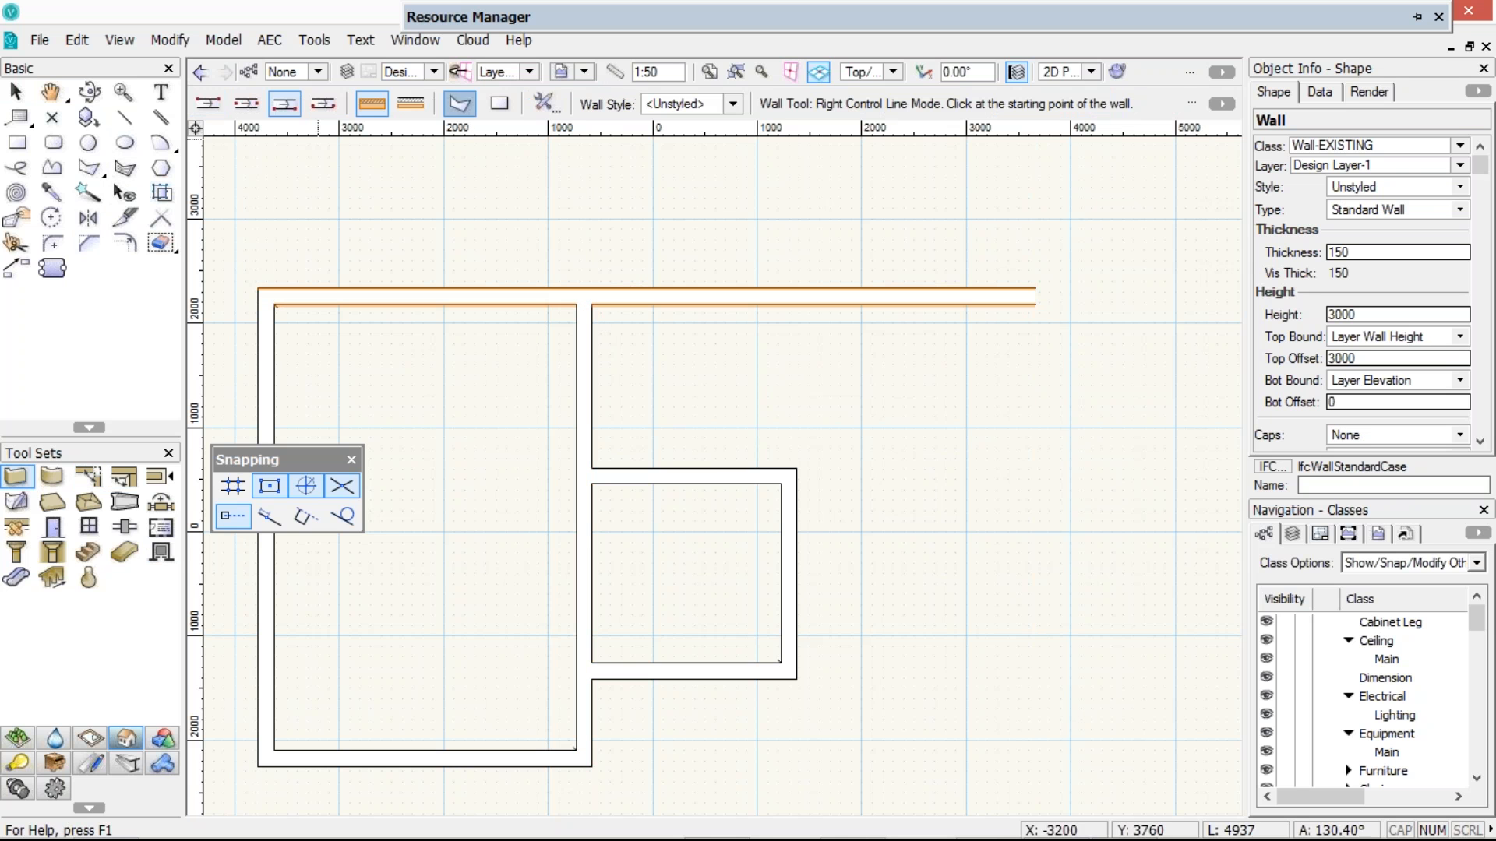
{"action": "left_click", "coordinate": [592, 305]}
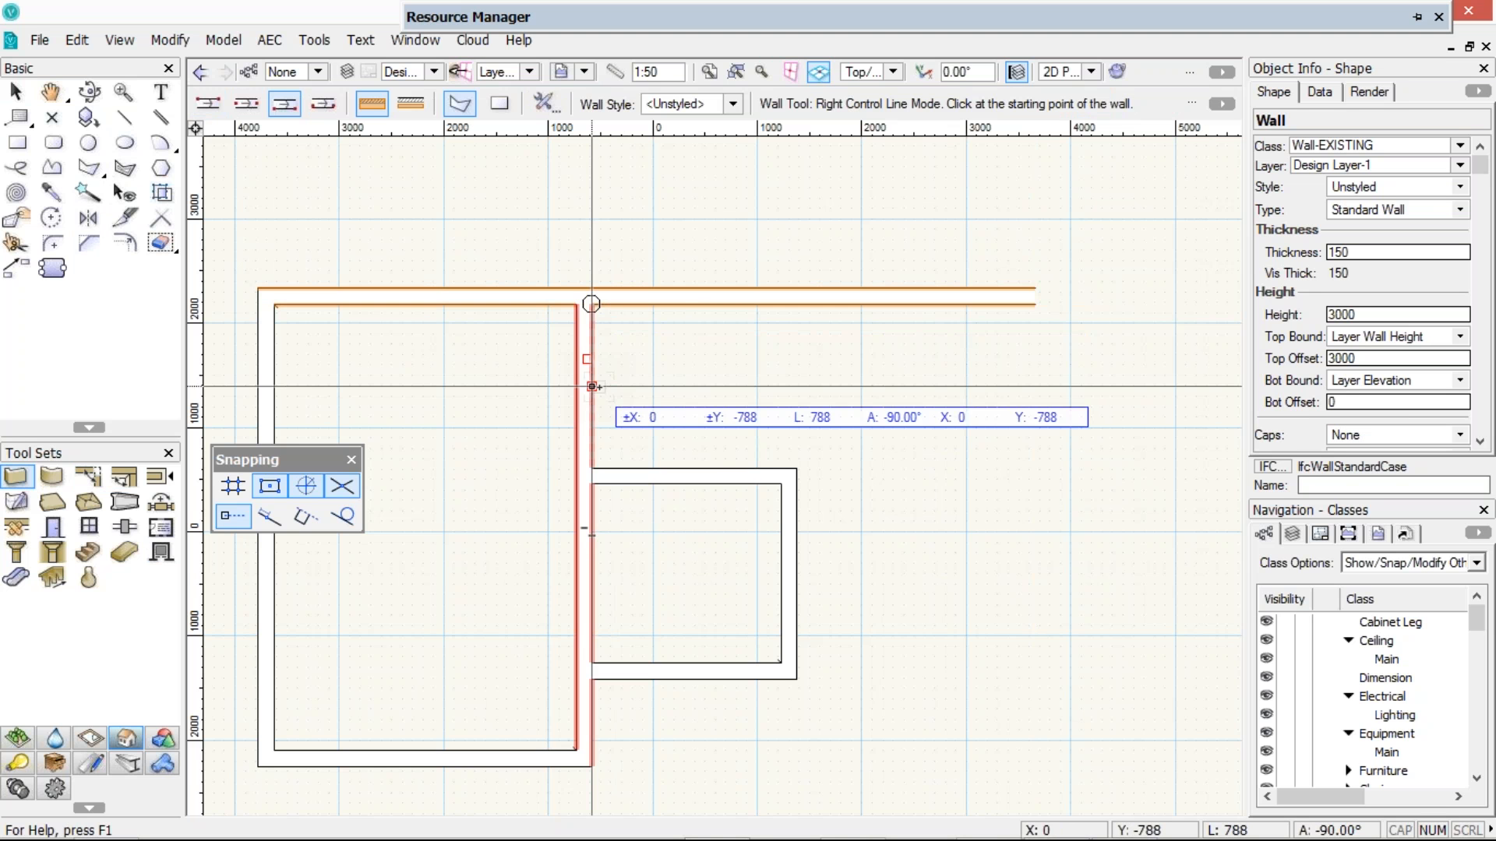
{"action": "key", "text": "Tab"}
{"action": "key", "text": "Tab"}
{"action": "type", "text": "-"}
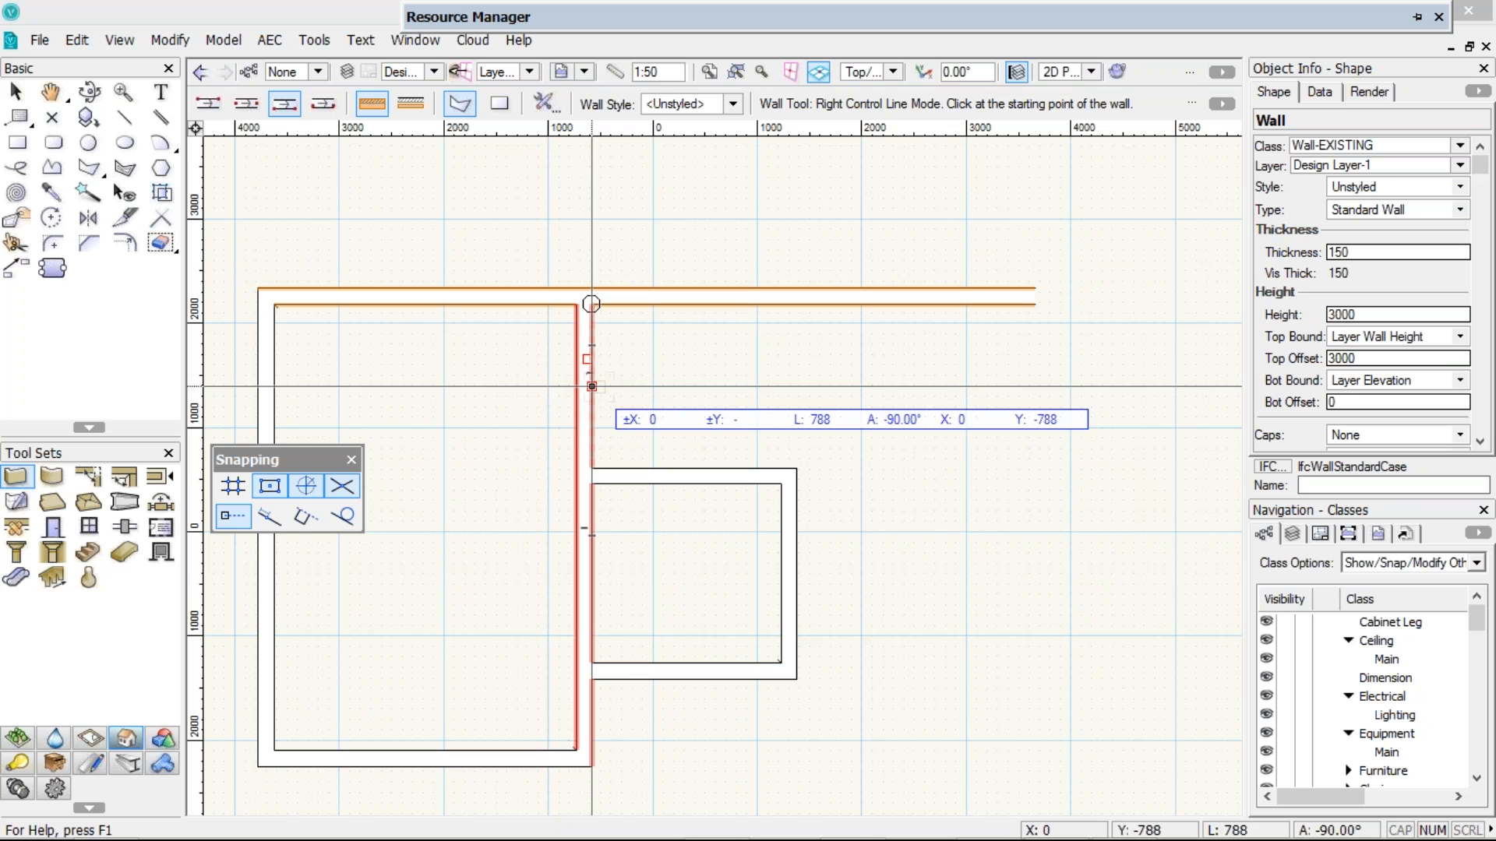
{"action": "type", "text": "663"}
{"action": "key", "text": "Tab"}
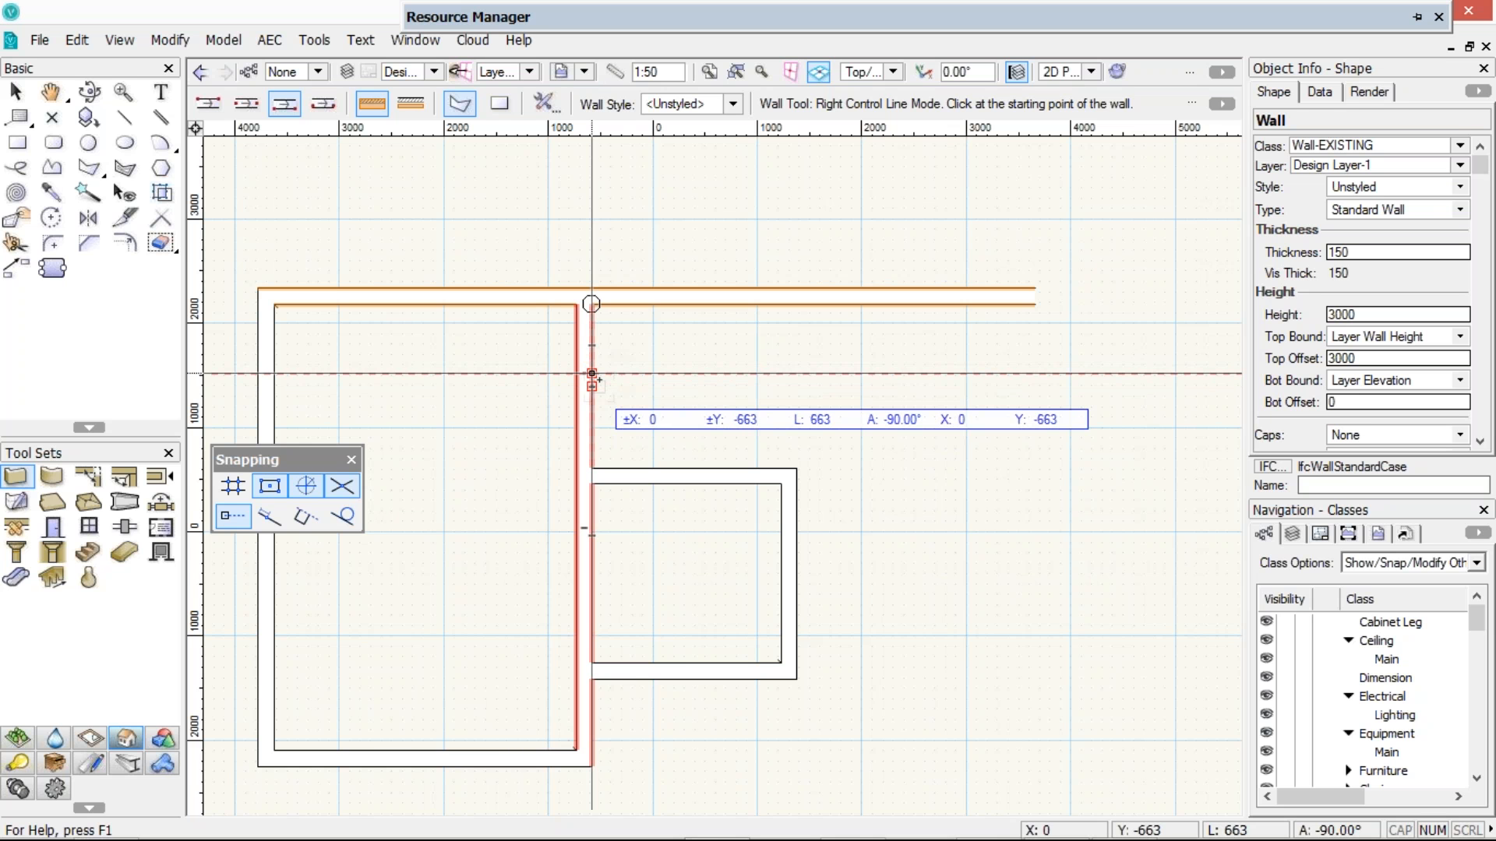
{"action": "key", "text": "Return"}
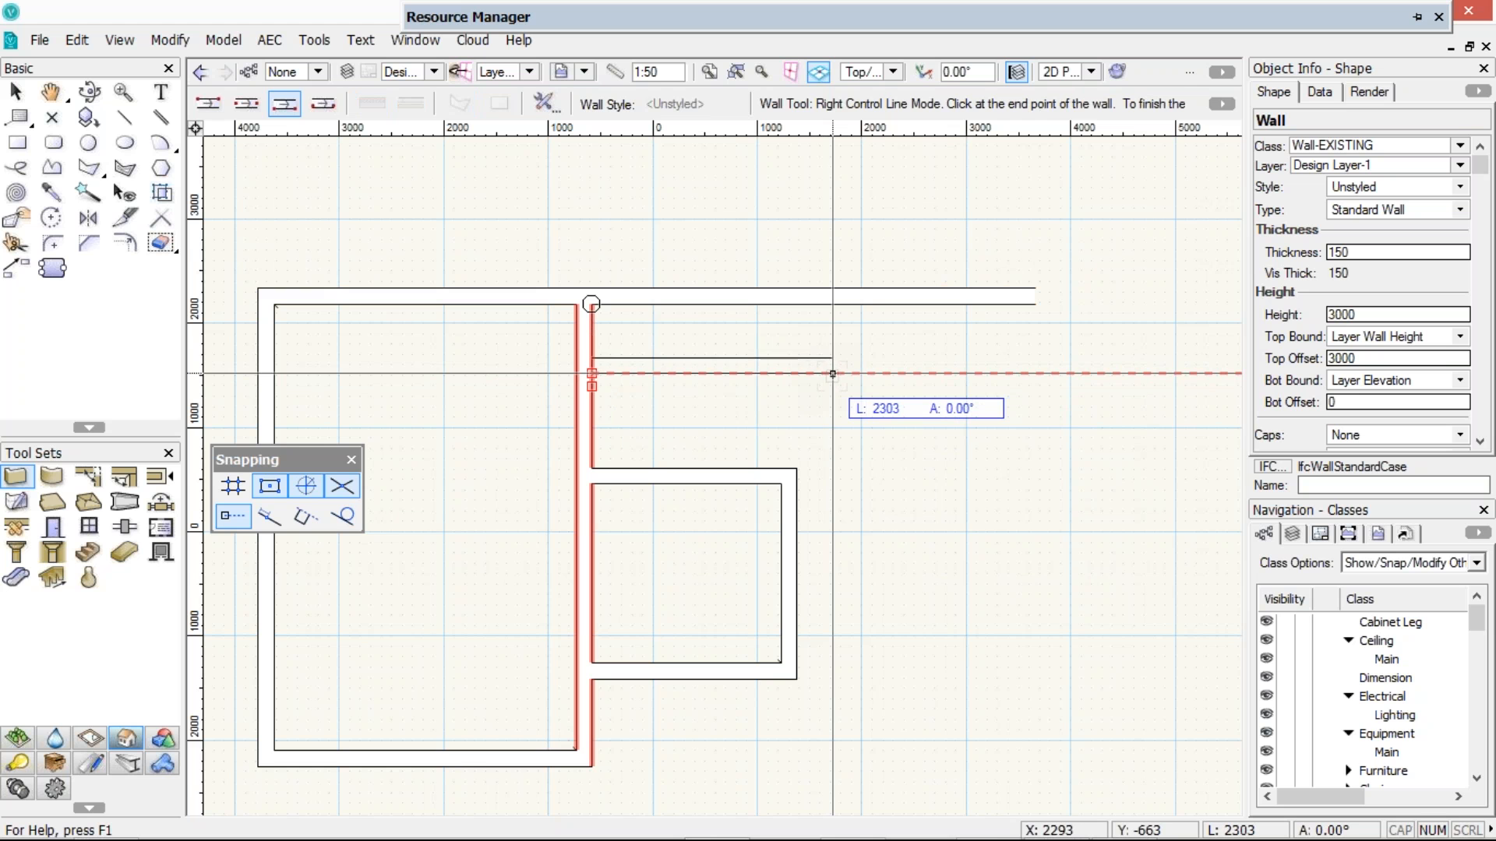
{"action": "key", "text": "u"}
{"action": "key", "text": "u"}
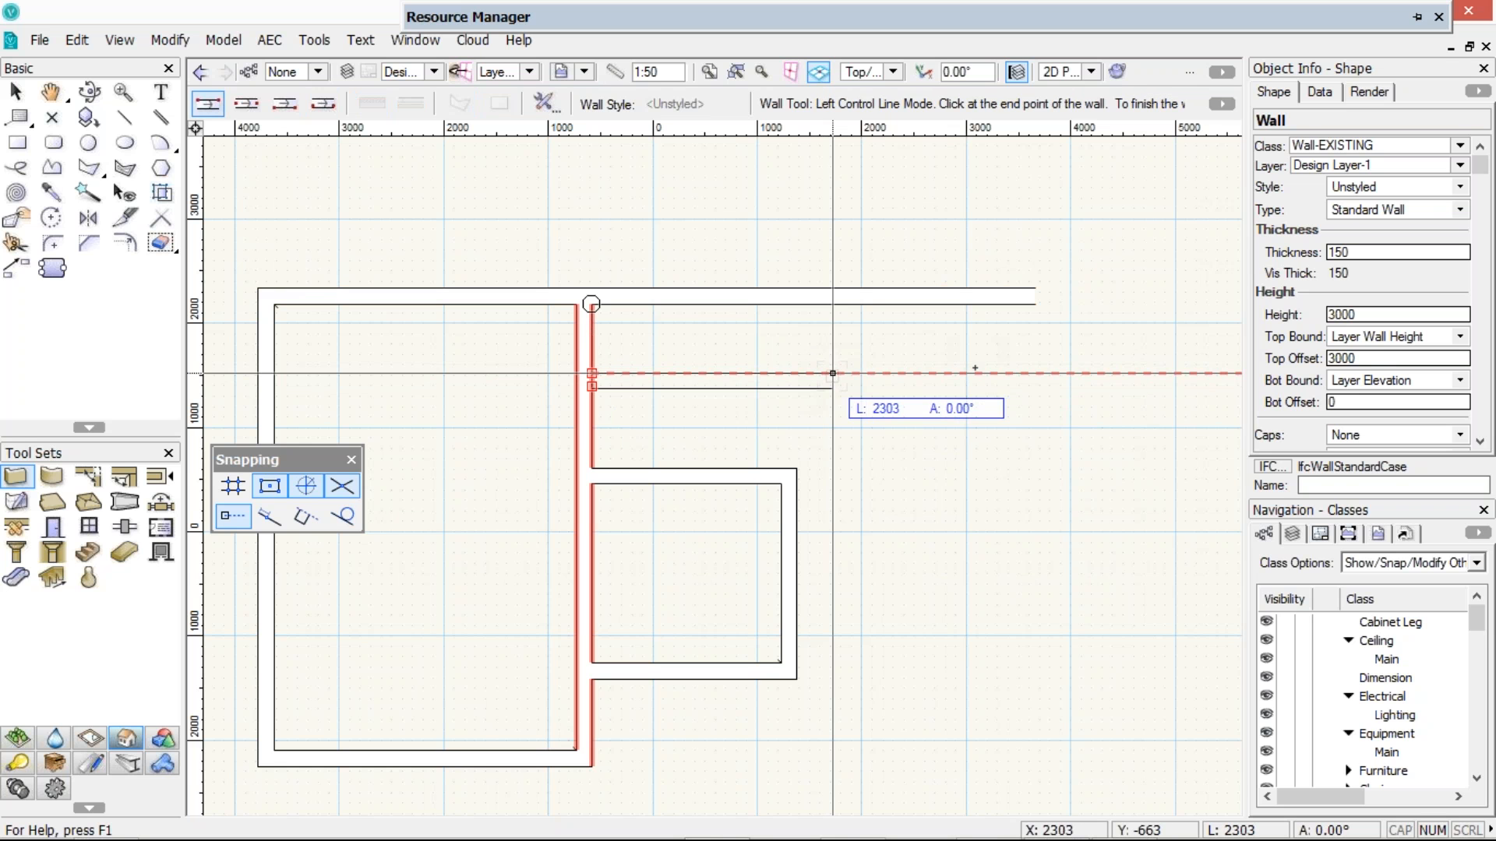
{"action": "left_click", "coordinate": [1031, 374]}
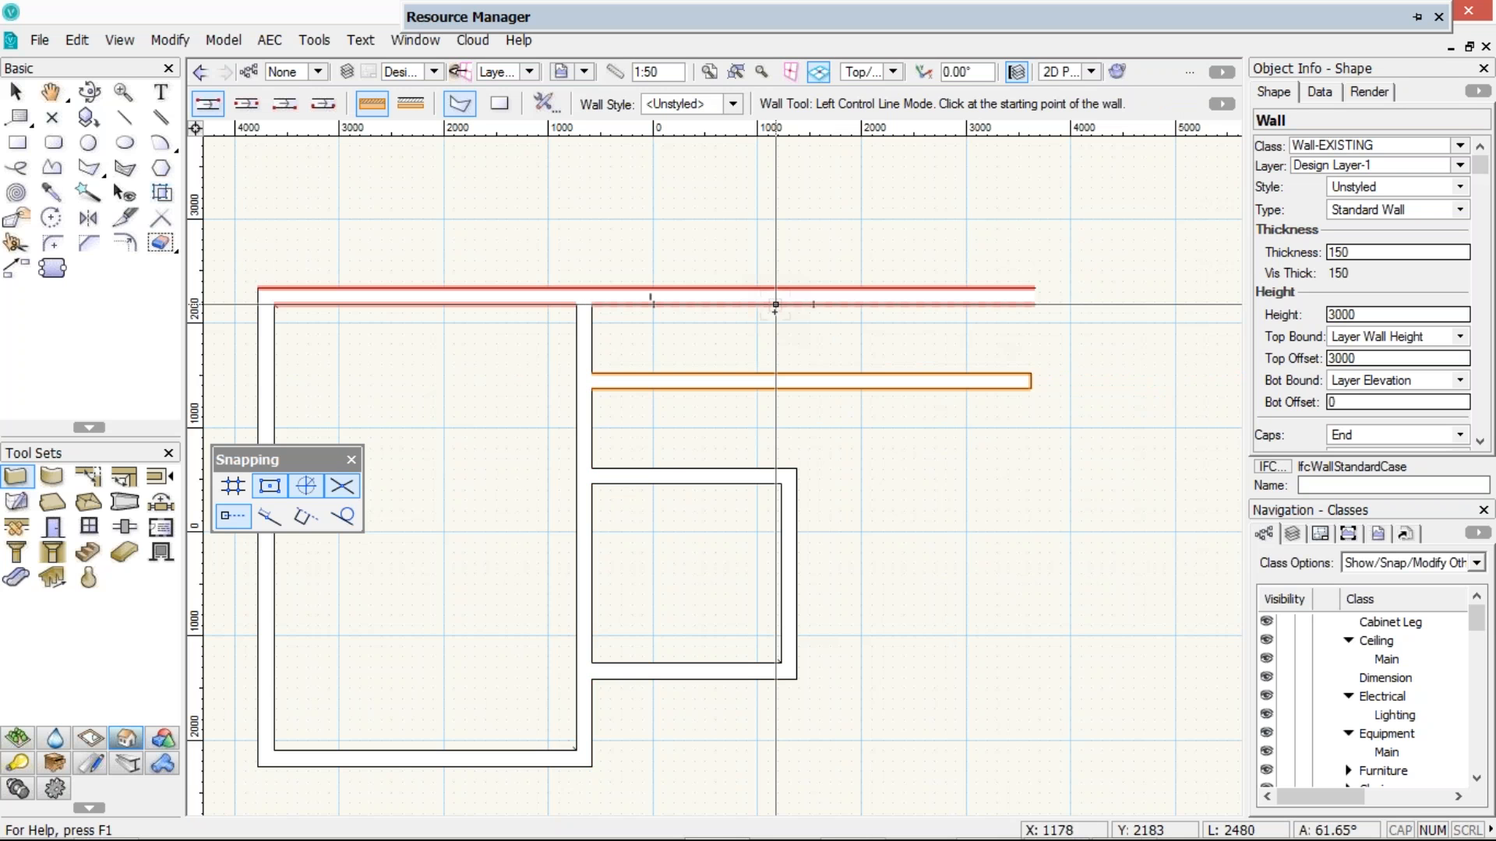
Draw a short cross wall from the midpoint of the extended top wall's inner face down to the parallel wall below it
{"action": "left_click", "coordinate": [814, 304]}
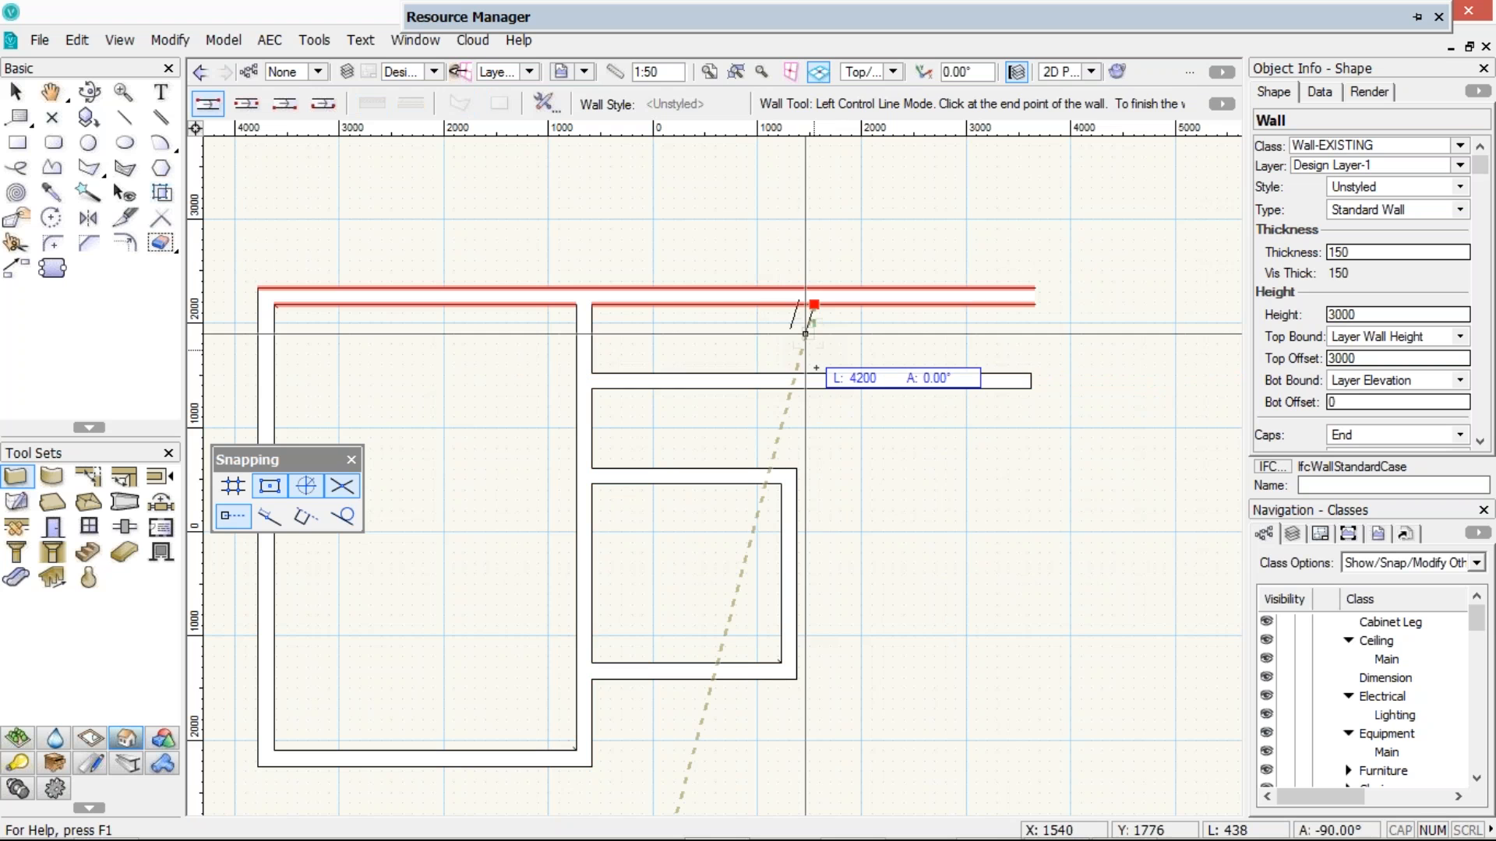
{"action": "left_click", "coordinate": [814, 374]}
Stretch the small room's right wall straight down past its lower corner to about Y -1955
{"action": "key", "text": "space"}
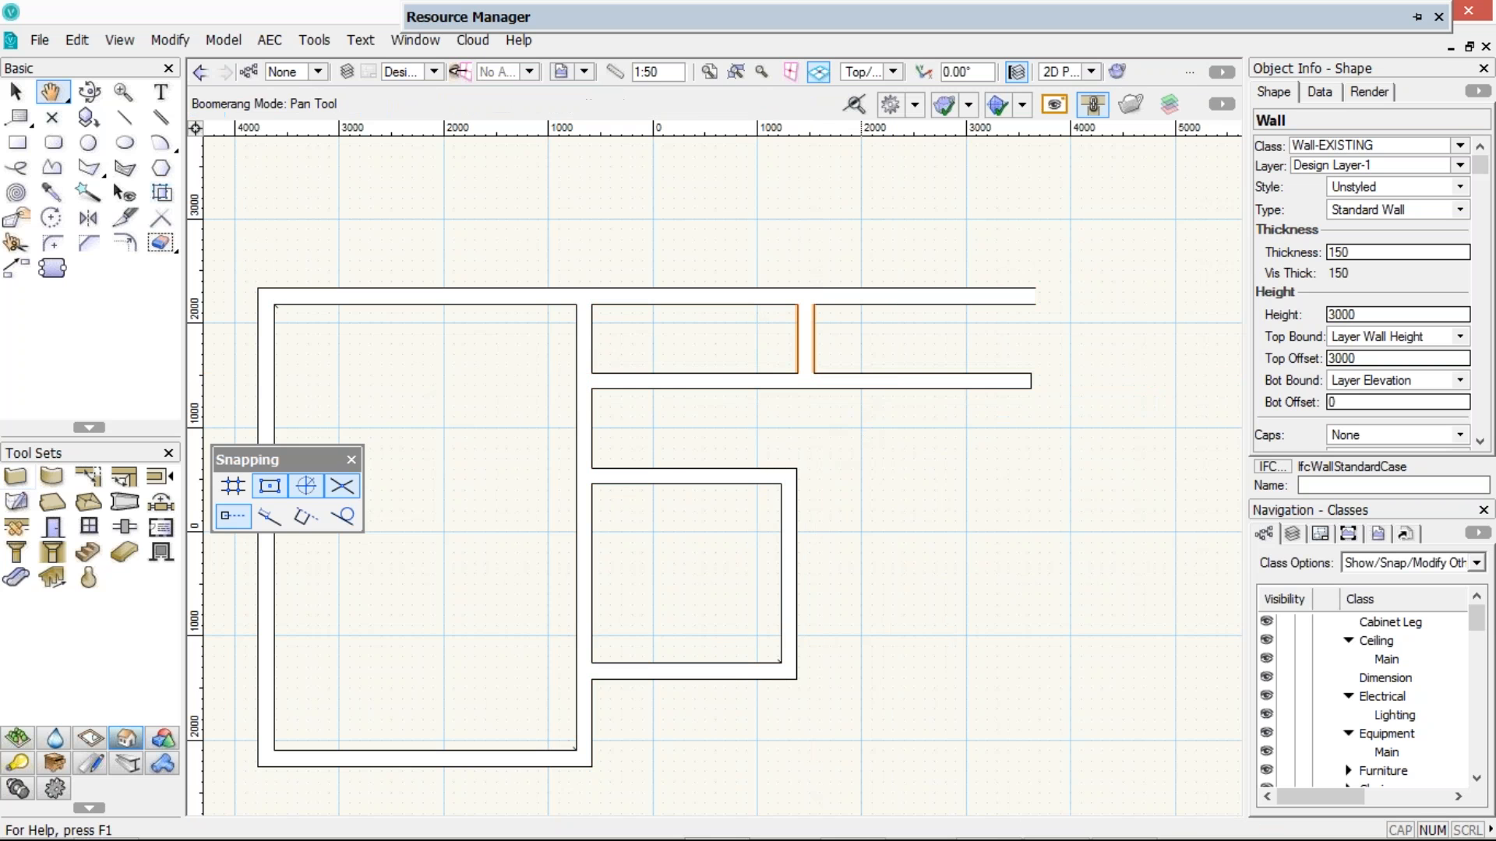
{"action": "left_click_drag", "start_coordinate": [793, 676], "coordinate": [718, 413]}
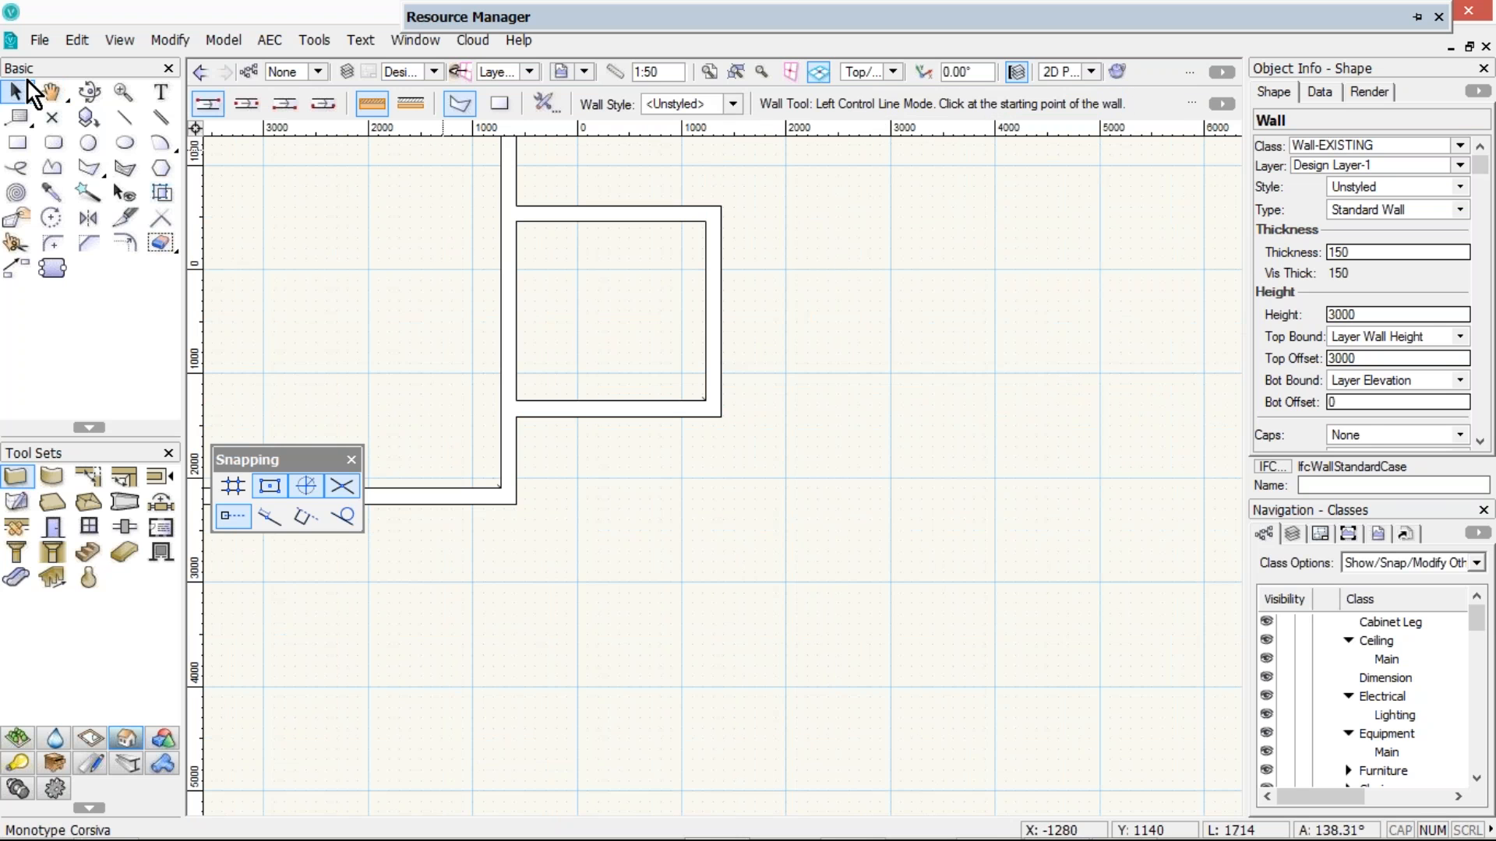
{"action": "key", "text": "x"}
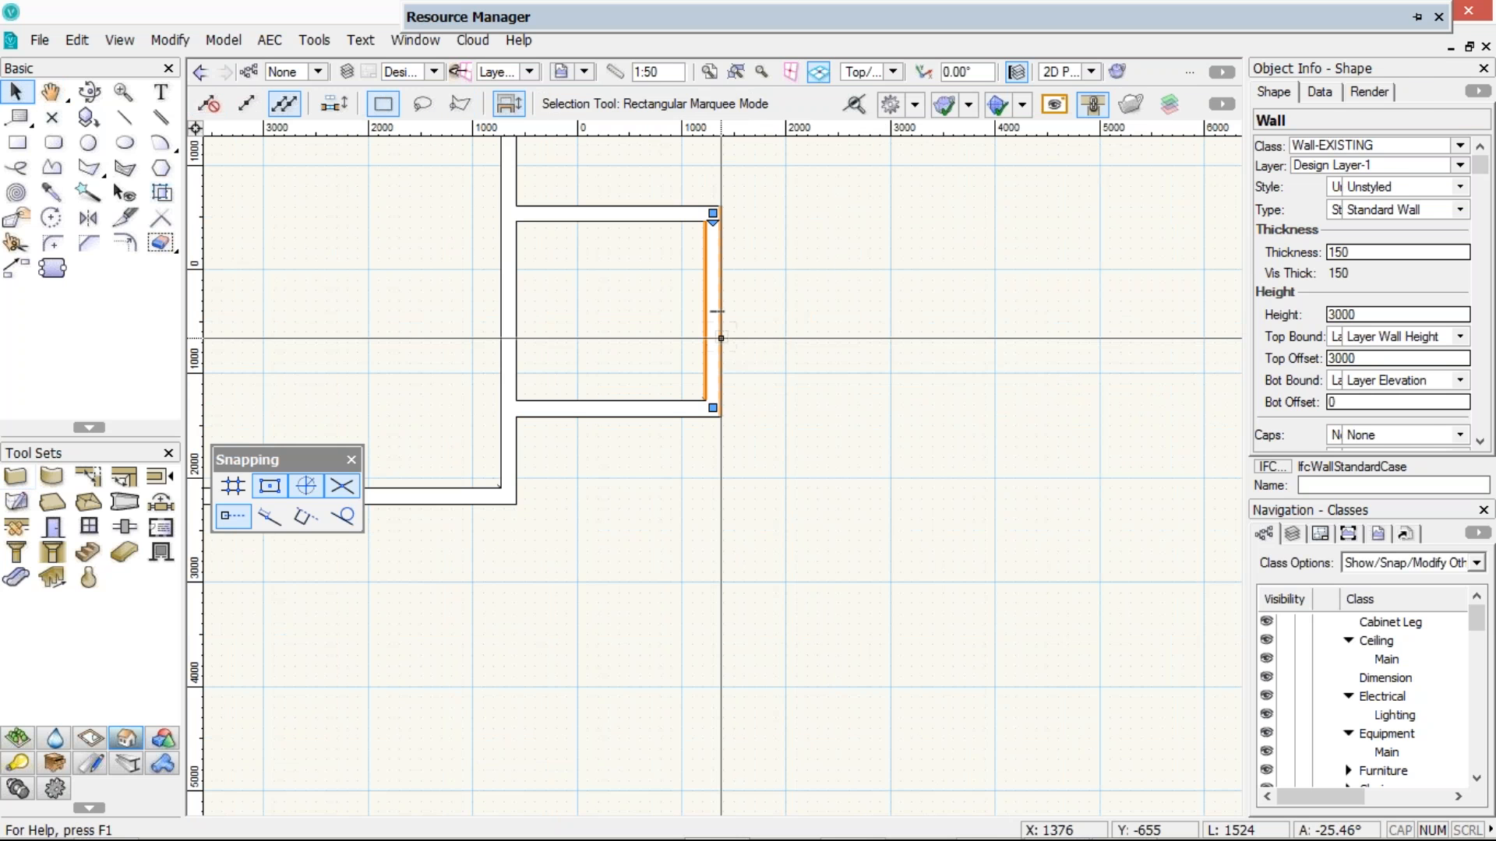
{"action": "left_click_drag", "start_coordinate": [721, 417], "coordinate": [713, 408]}
{"action": "left_click_drag", "start_coordinate": [502, 503], "coordinate": [713, 473]}
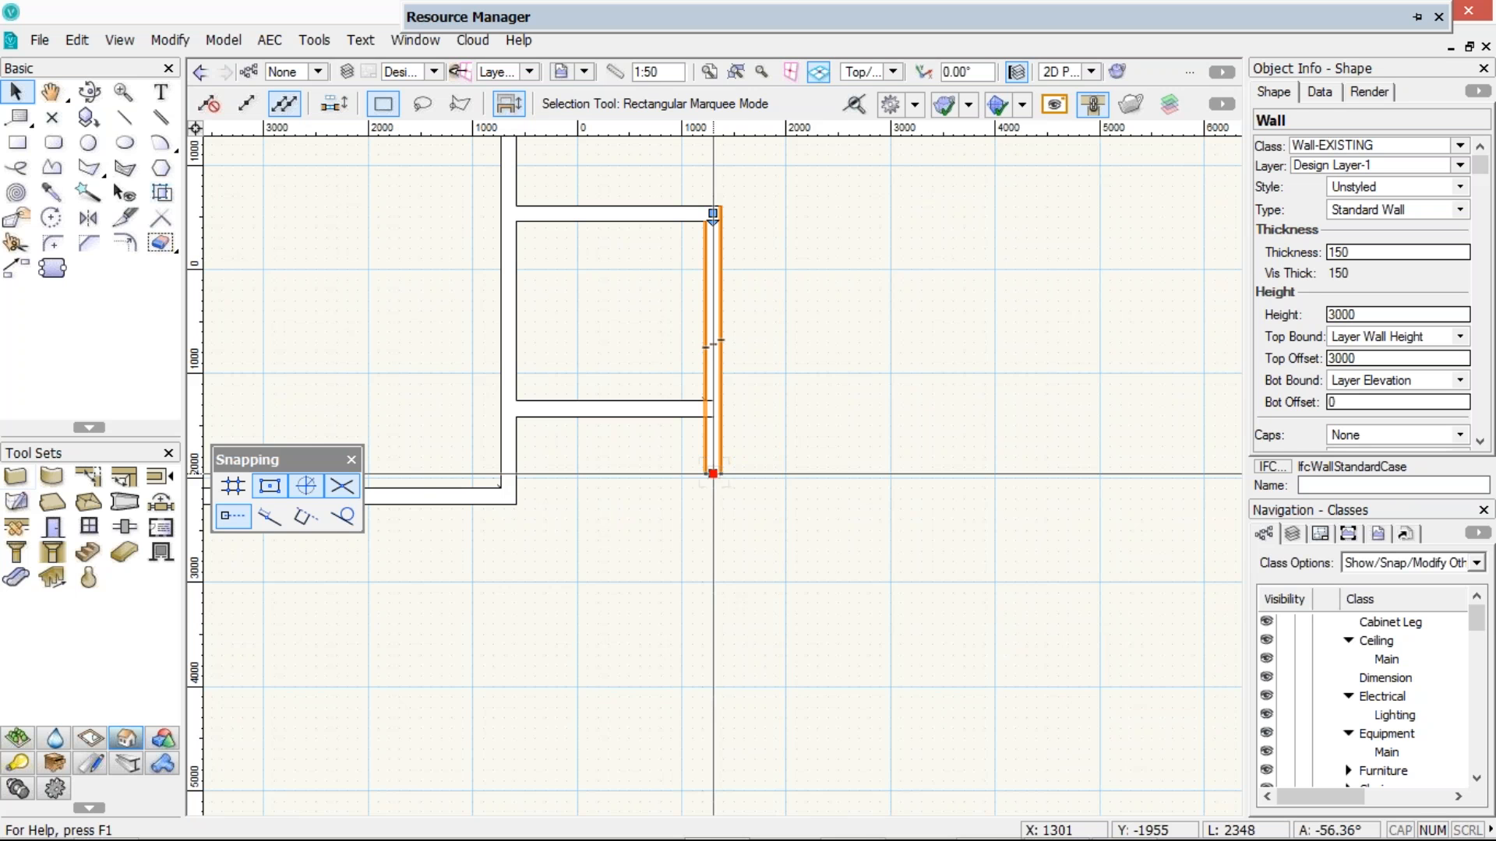
Draw a horizontal wall about 2790 mm long in line with the large room's bottom outer face, and disable backups for the session
{"action": "key", "text": "9"}
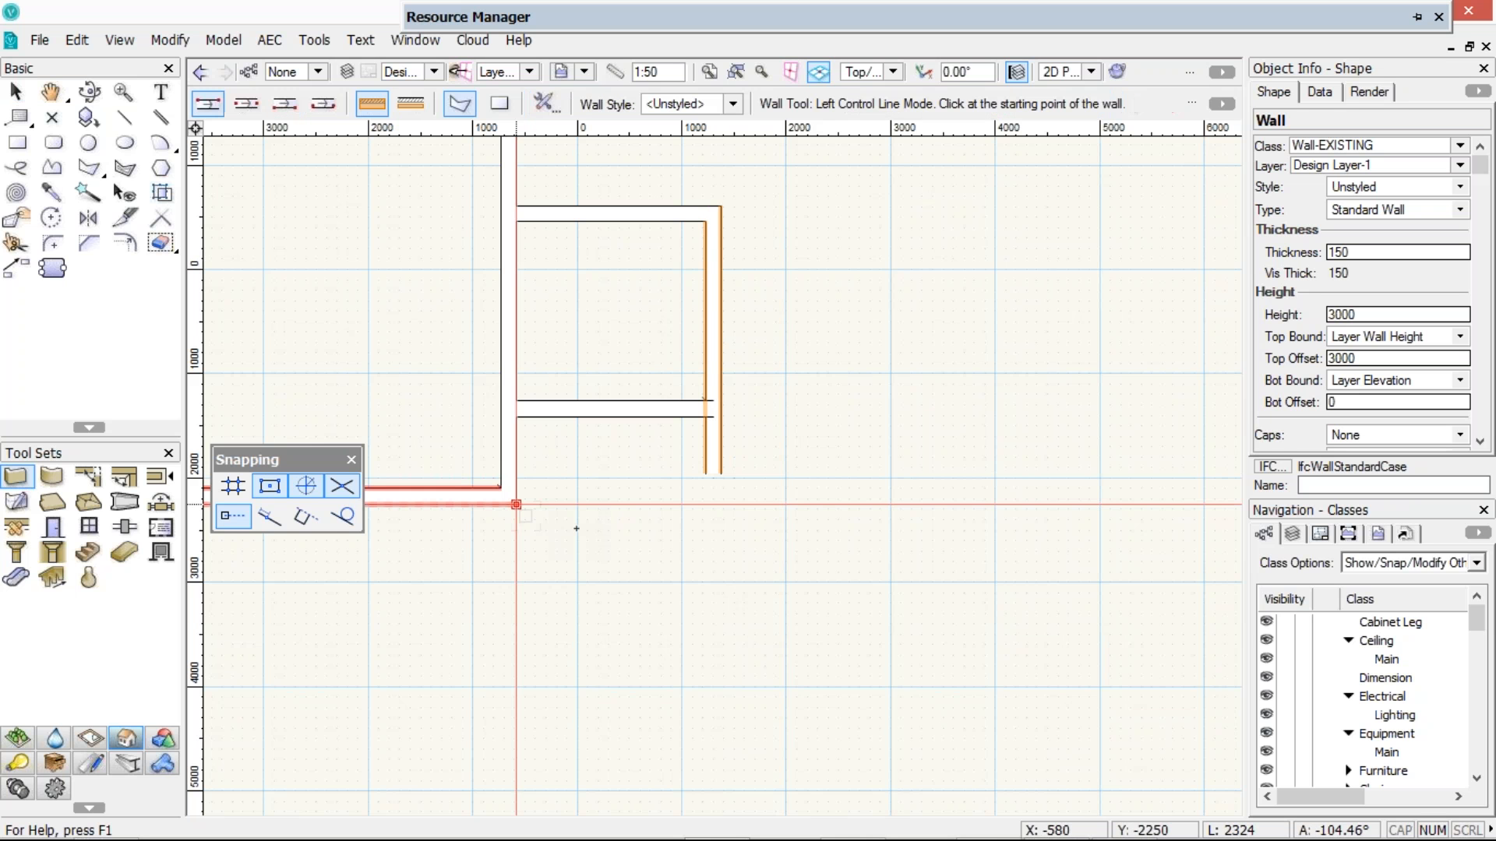
{"action": "left_click", "coordinate": [744, 504]}
{"action": "key", "text": "u"}
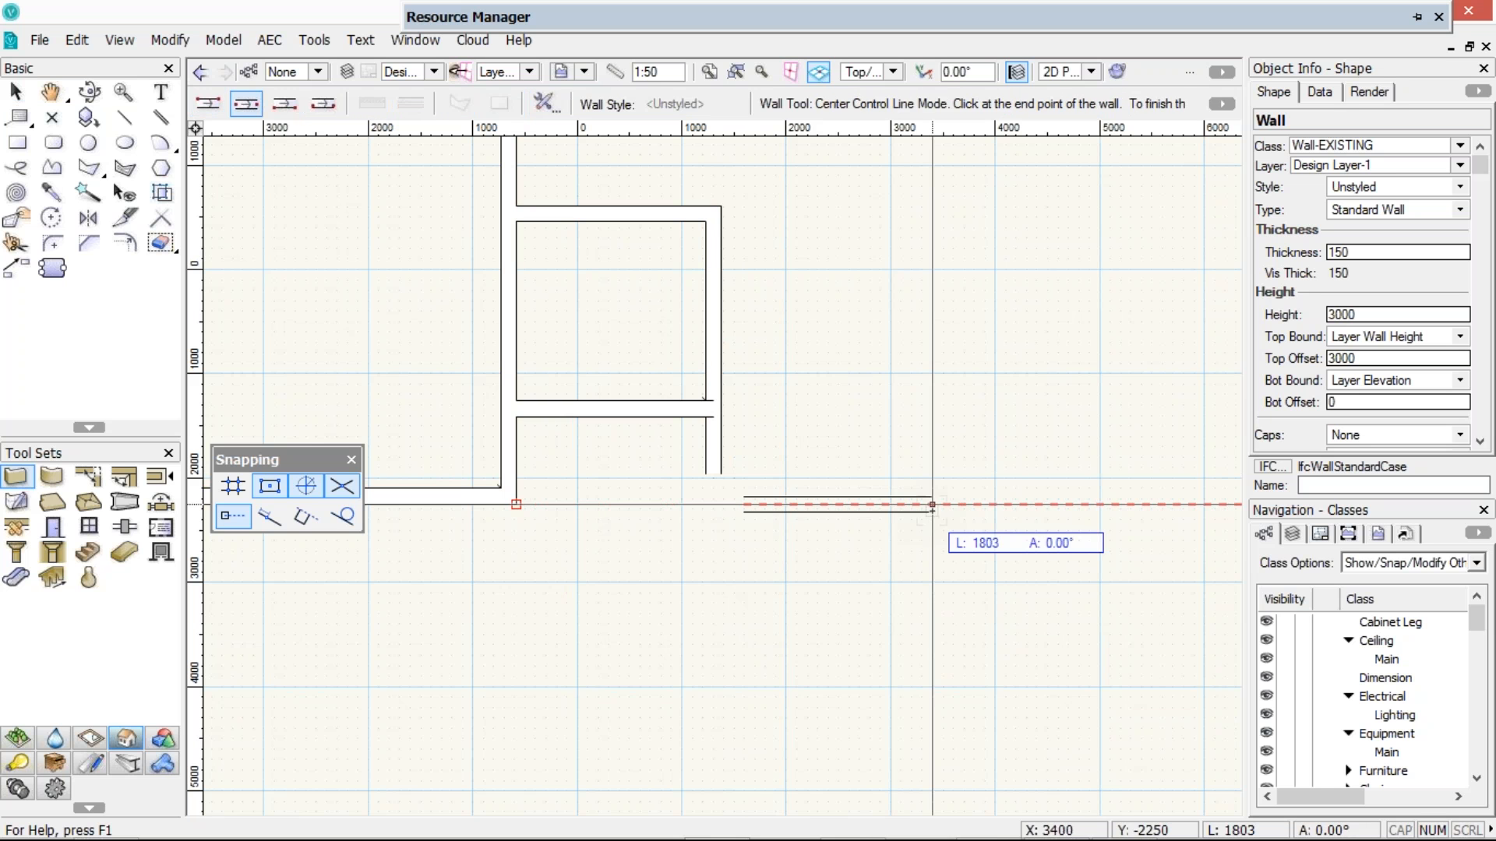
{"action": "key", "text": "u"}
{"action": "double_click", "coordinate": [1035, 504]}
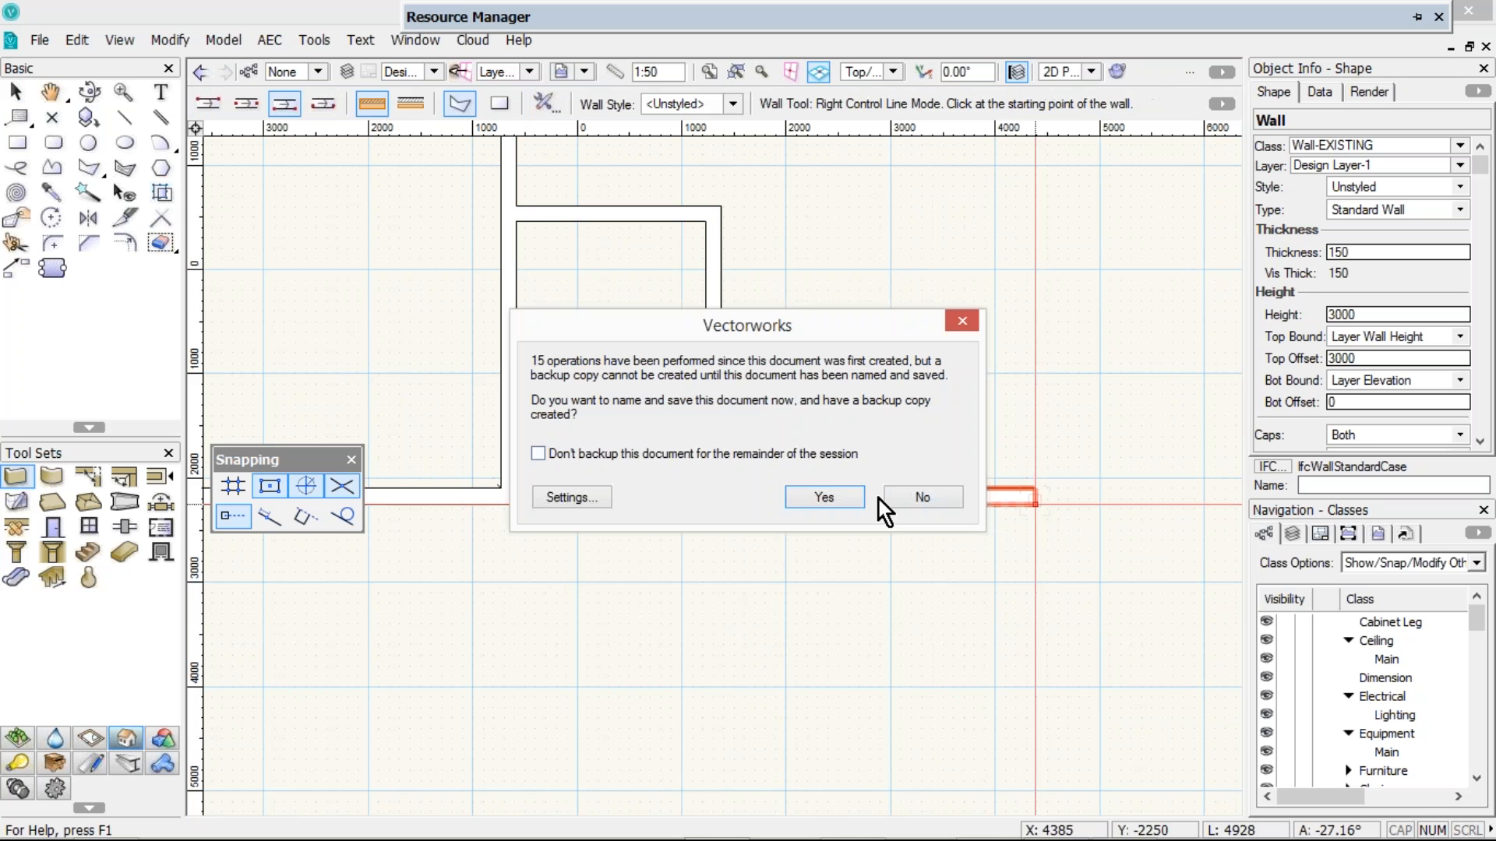
{"action": "left_click", "coordinate": [538, 453]}
{"action": "key", "text": "Return"}
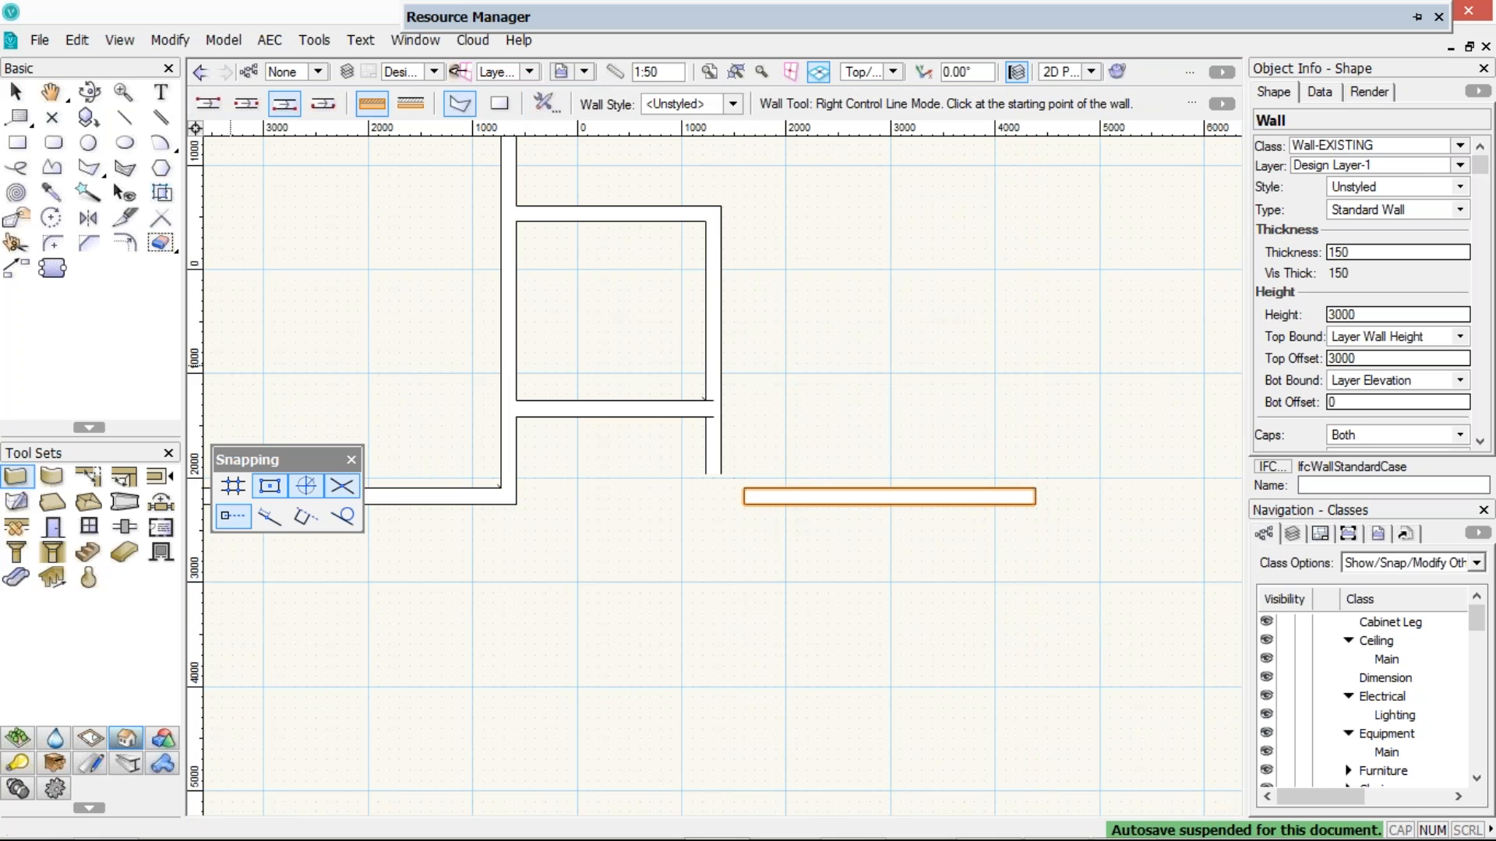
L-join the small room's extended right wall to the separate lower horizontal wall
{"action": "left_click", "coordinate": [88, 477]}
{"action": "key", "text": "u"}
{"action": "left_click", "coordinate": [718, 459]}
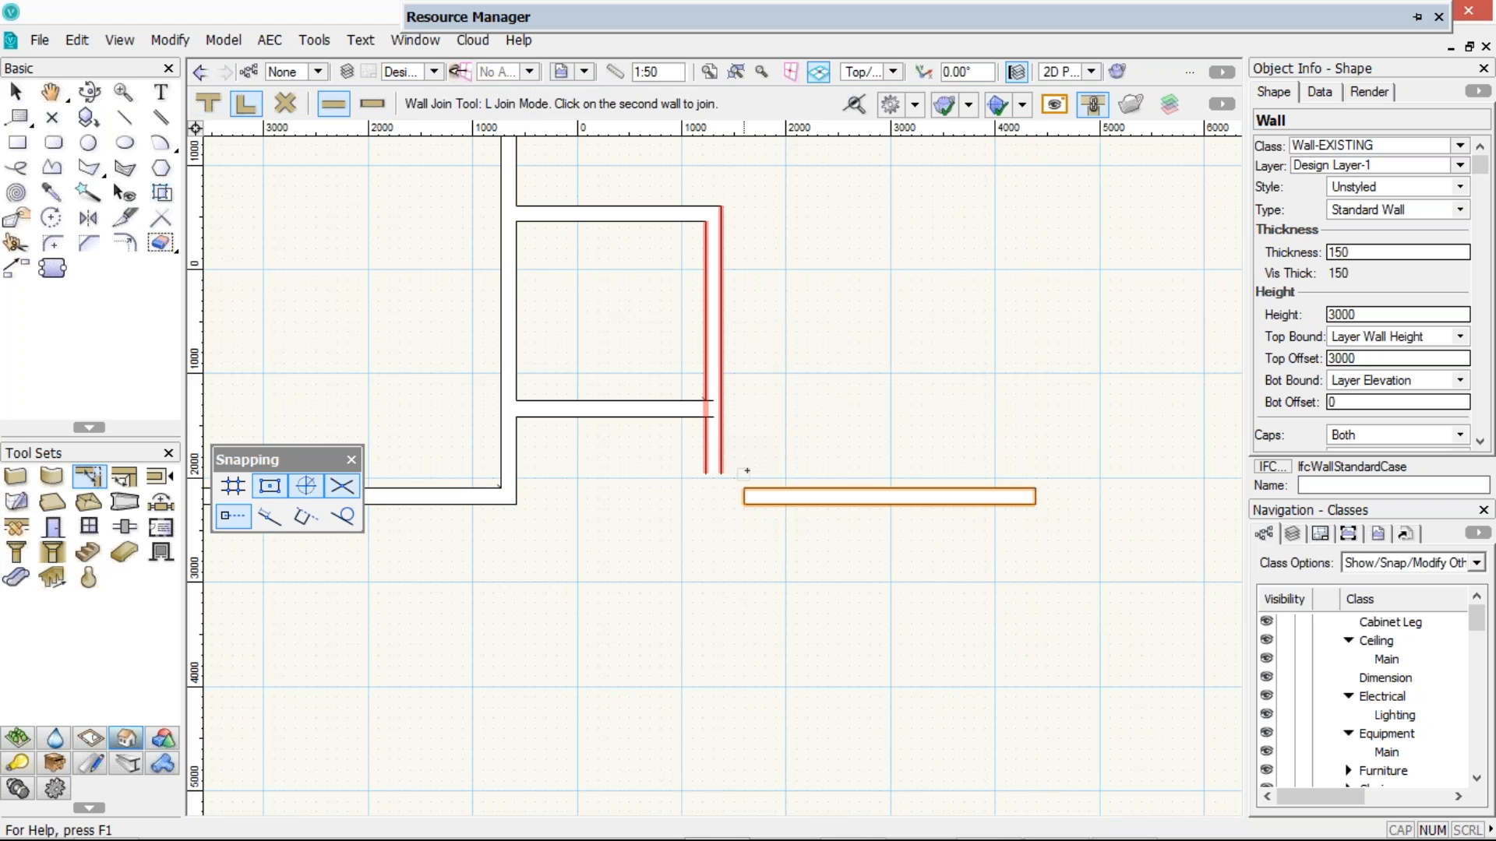
{"action": "left_click", "coordinate": [747, 473]}
T-join the small room's bottom wall to its extended right wall
{"action": "key", "text": "u"}
{"action": "key", "text": "u"}
{"action": "left_click", "coordinate": [667, 408]}
{"action": "left_click", "coordinate": [712, 375]}
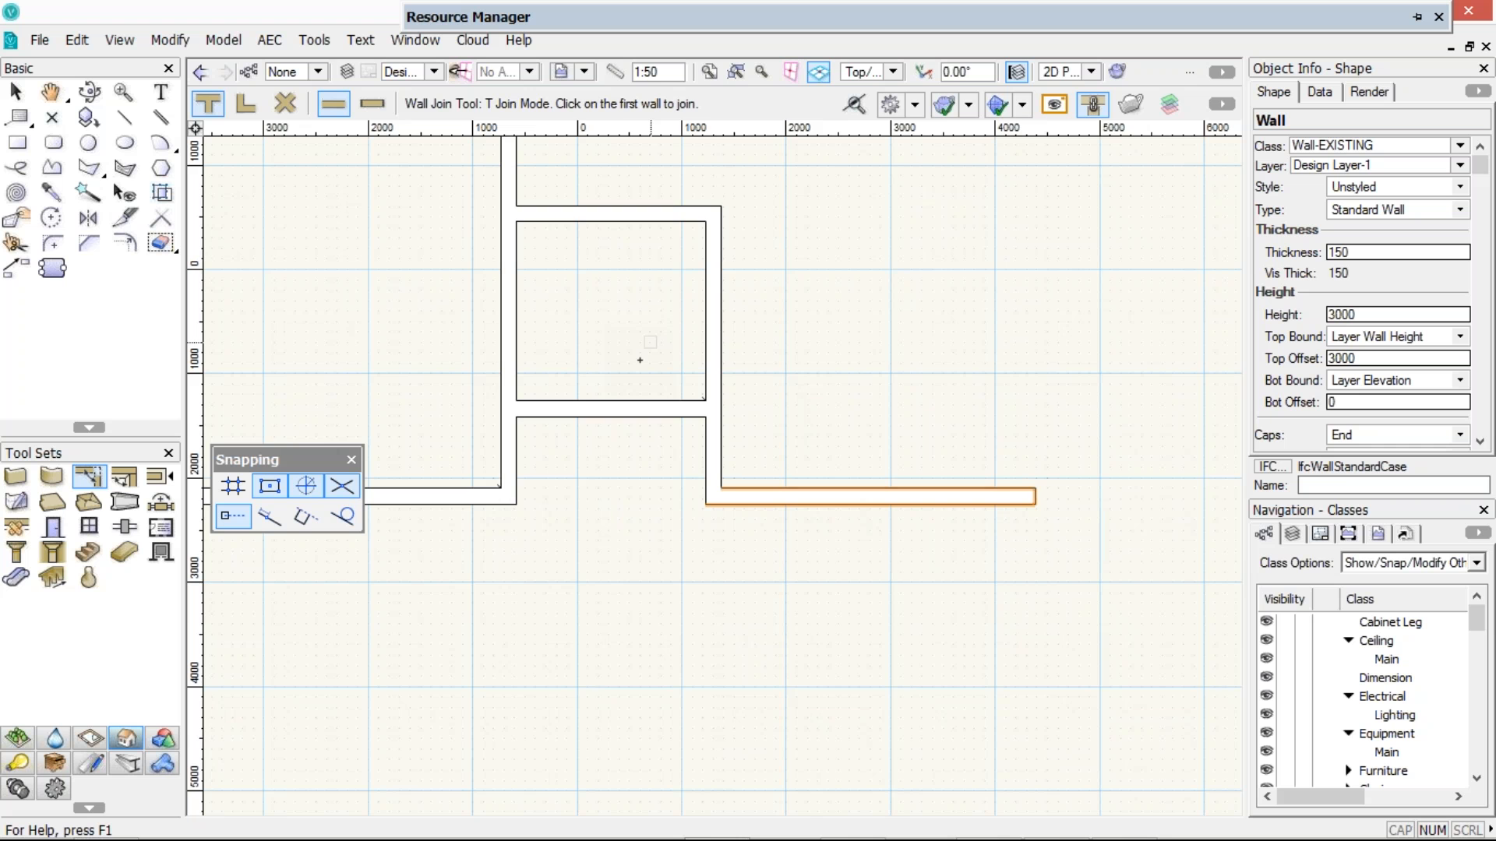
Split the long top wall near the large room's left corner and in line with the small room's inner right face at X 1226, then deselect everything
{"action": "scroll", "coordinate": [684, 425], "scroll_direction": "down", "scroll_amount": 2}
{"action": "key", "text": "space"}
{"action": "left_click_drag", "start_coordinate": [551, 459], "coordinate": [564, 476]}
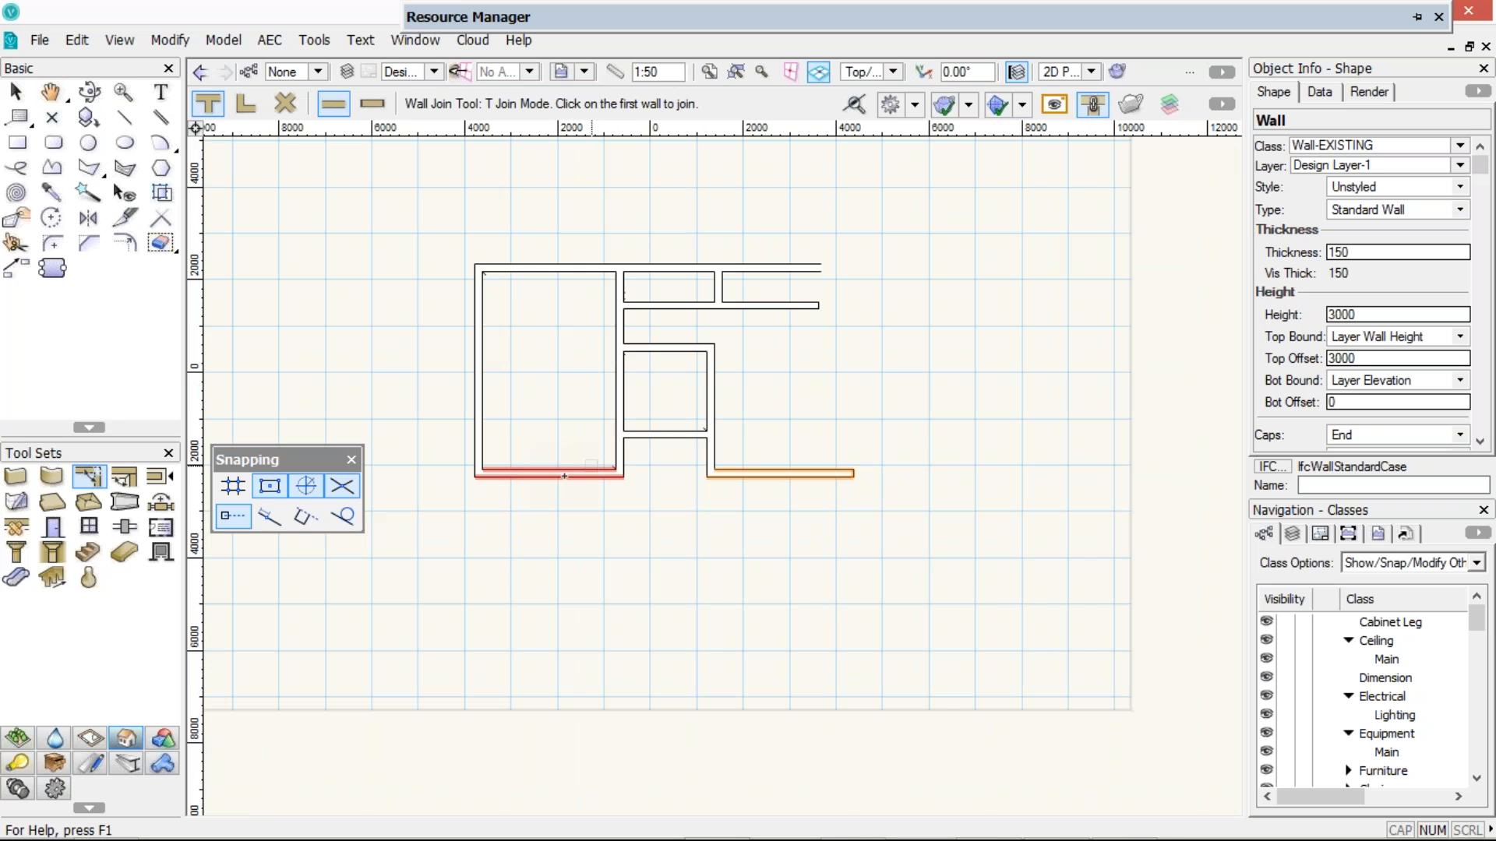
{"action": "scroll", "coordinate": [538, 401], "scroll_direction": "up", "scroll_amount": 1}
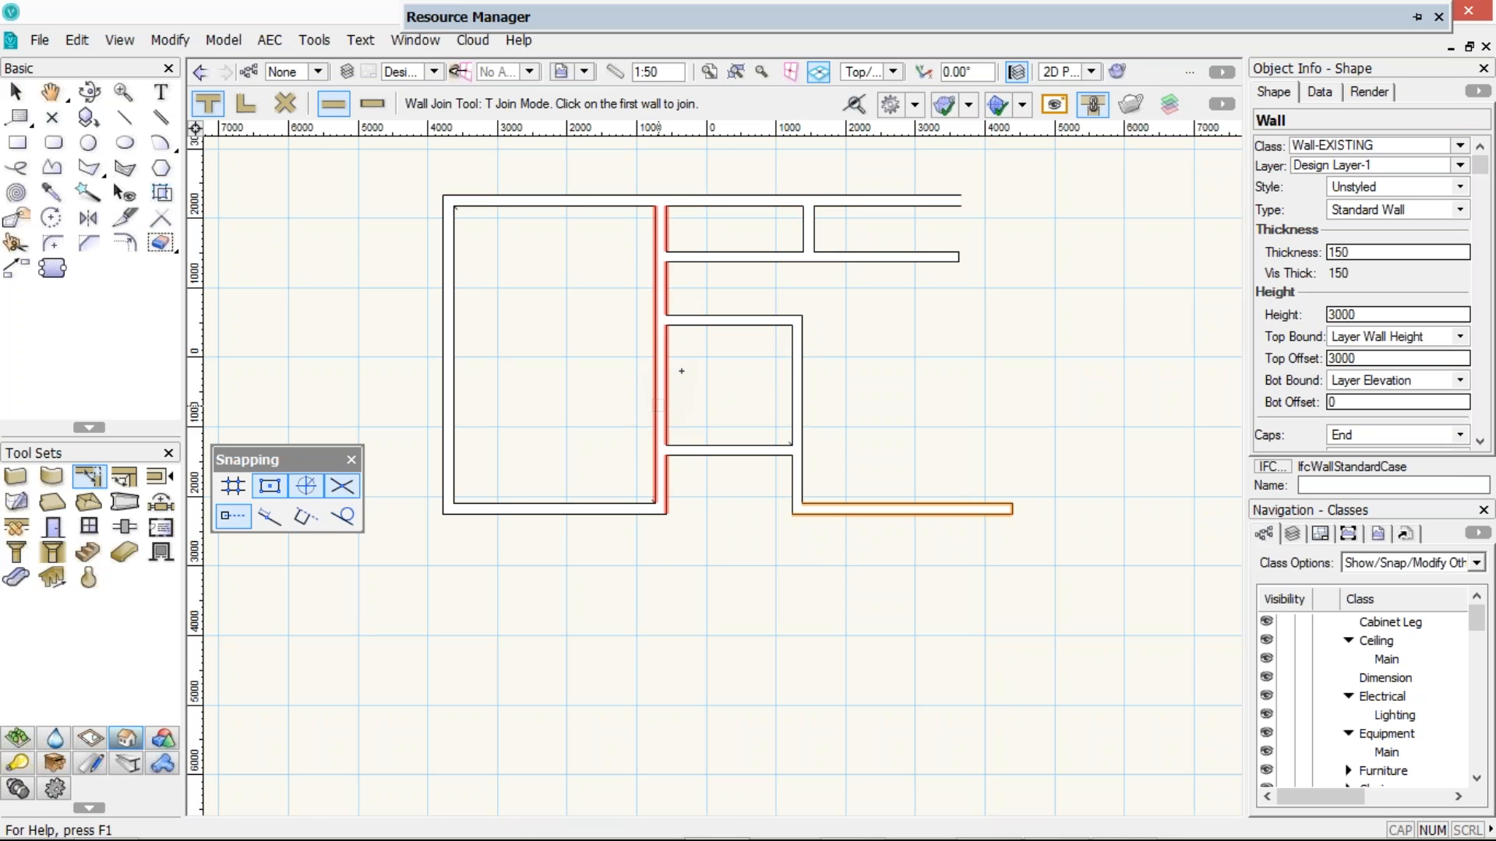
{"action": "scroll", "coordinate": [682, 371], "scroll_direction": "up", "scroll_amount": 2}
{"action": "middle_click_drag", "start_coordinate": [681, 371], "coordinate": [746, 523]}
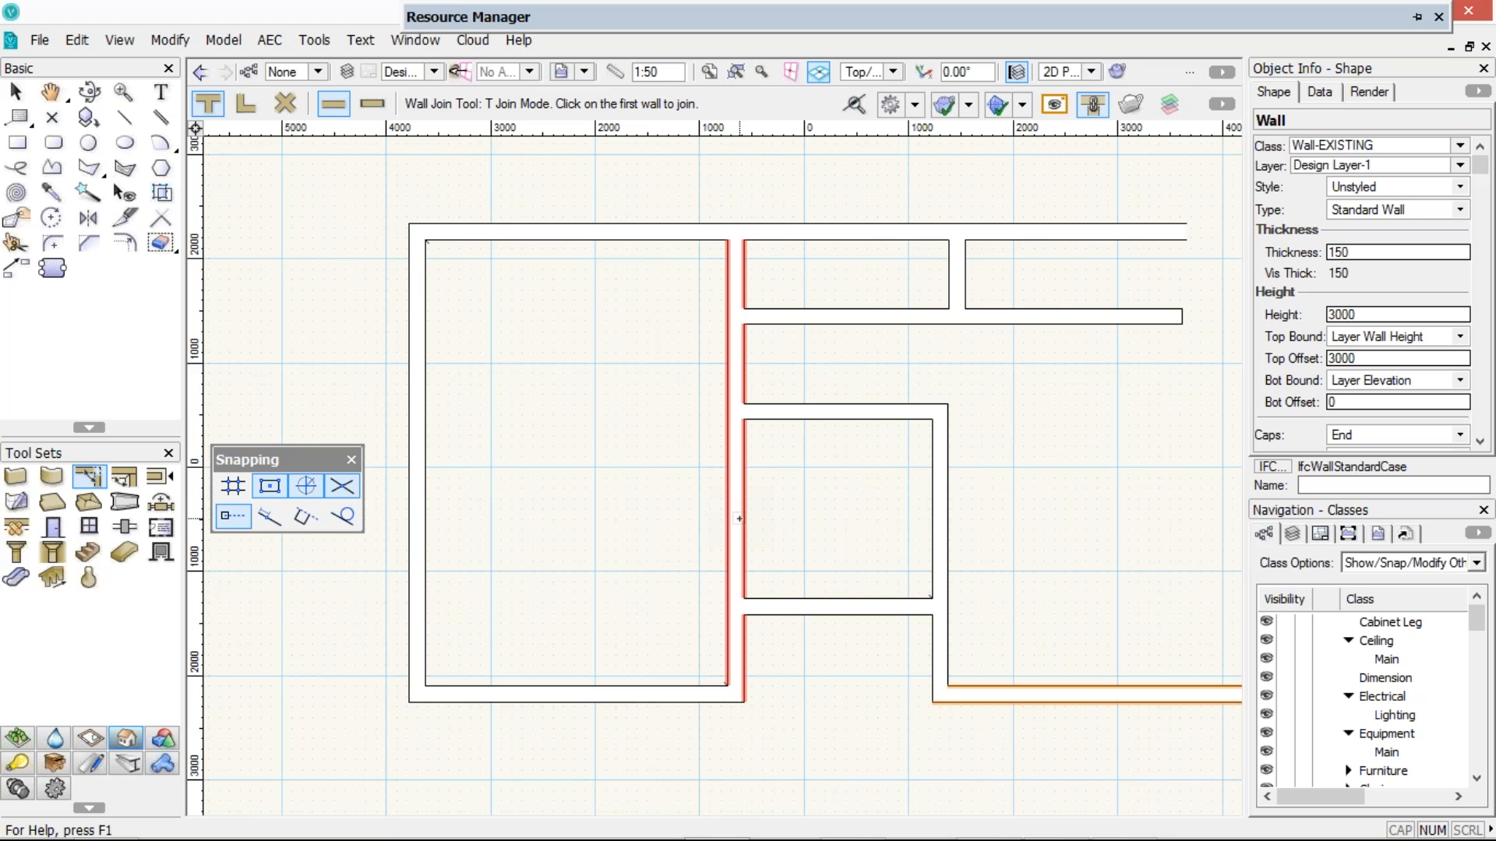
{"action": "middle_click_drag", "start_coordinate": [722, 519], "coordinate": [682, 494]}
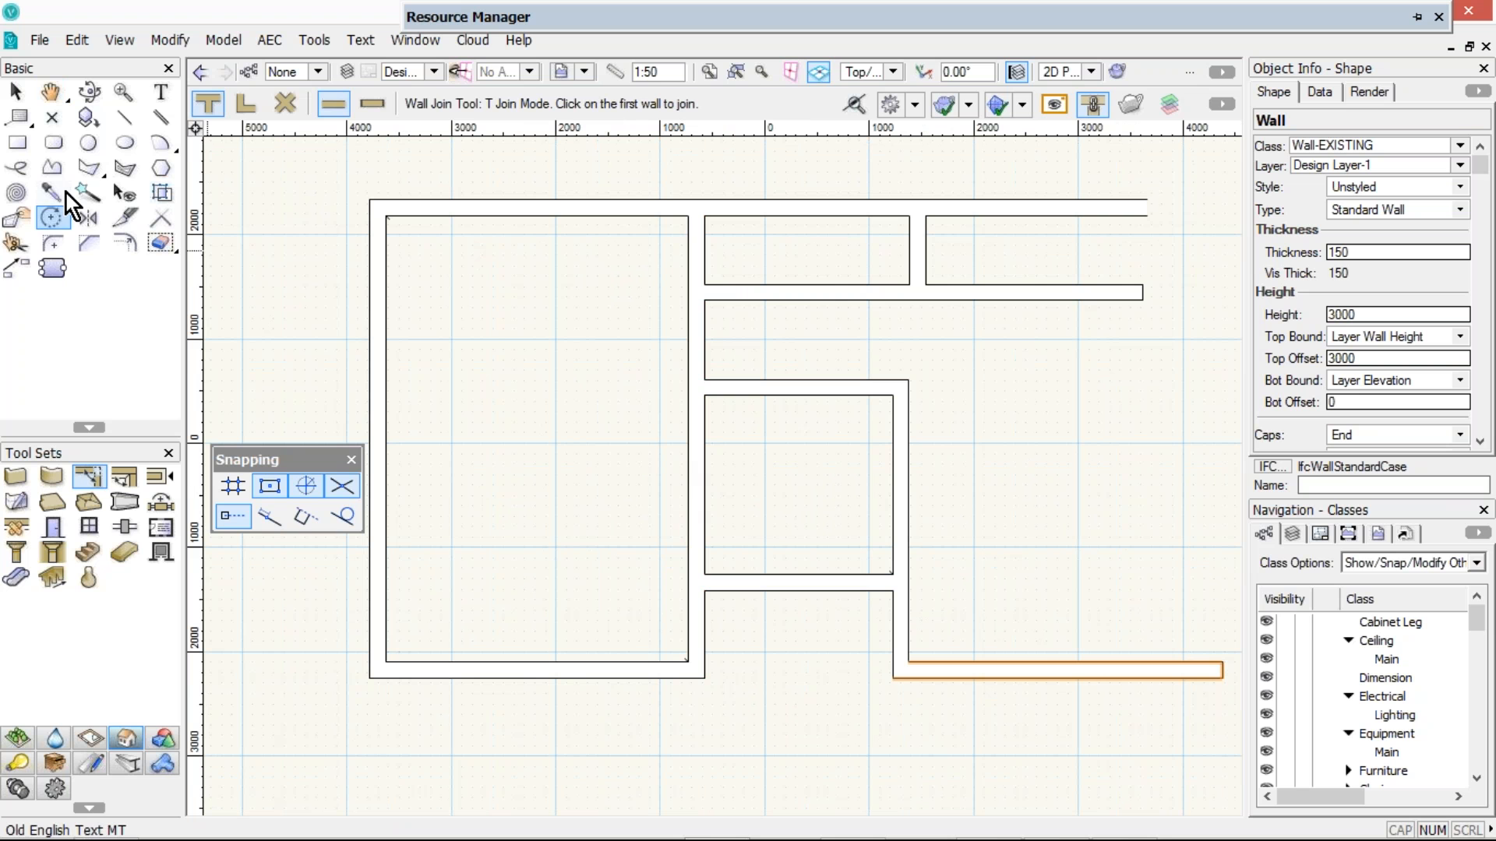
{"action": "left_click", "coordinate": [126, 218]}
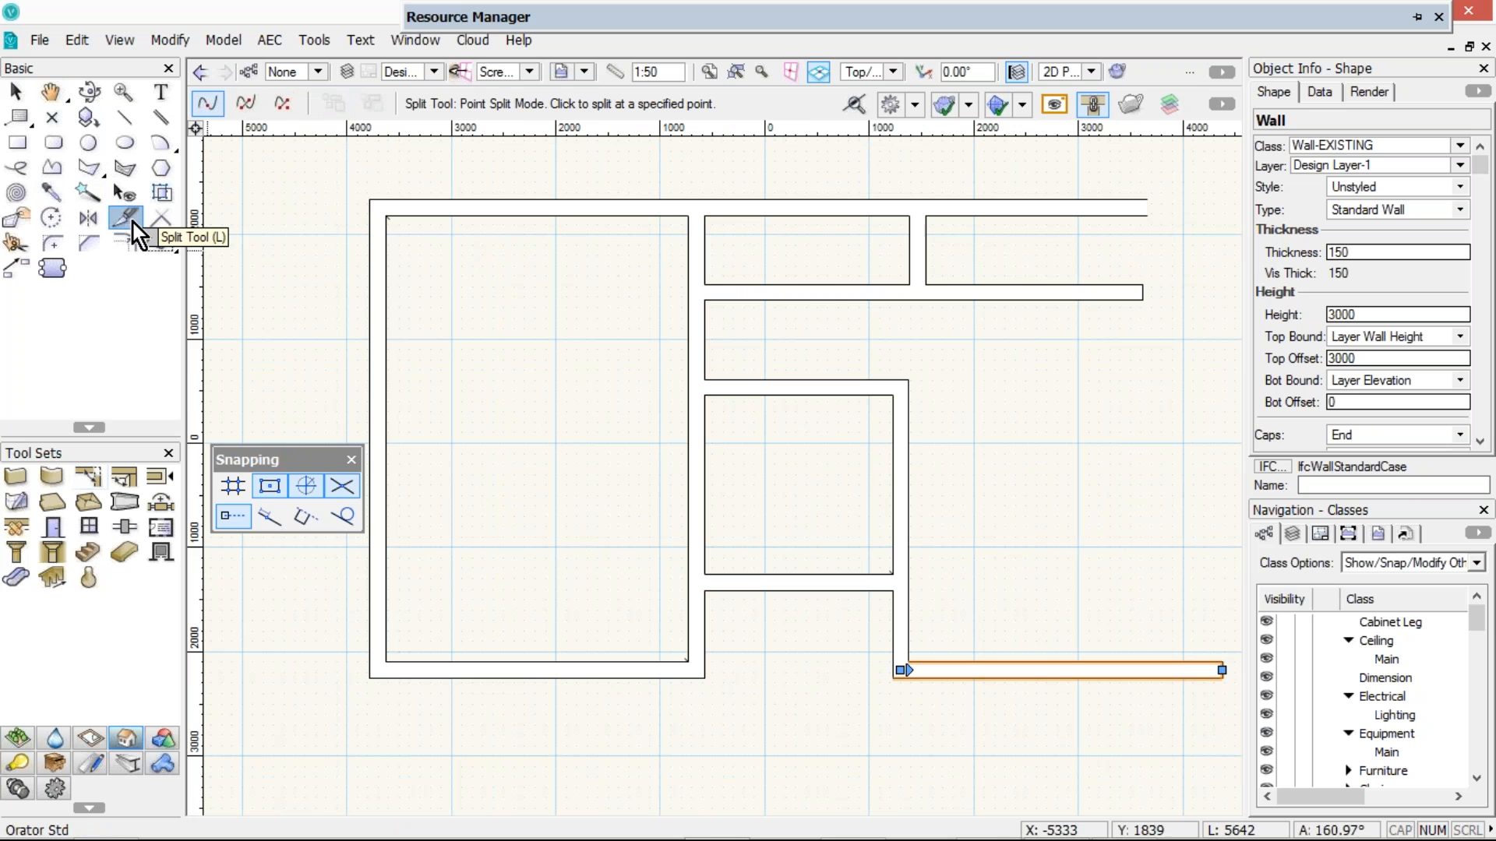
{"action": "left_click", "coordinate": [444, 217]}
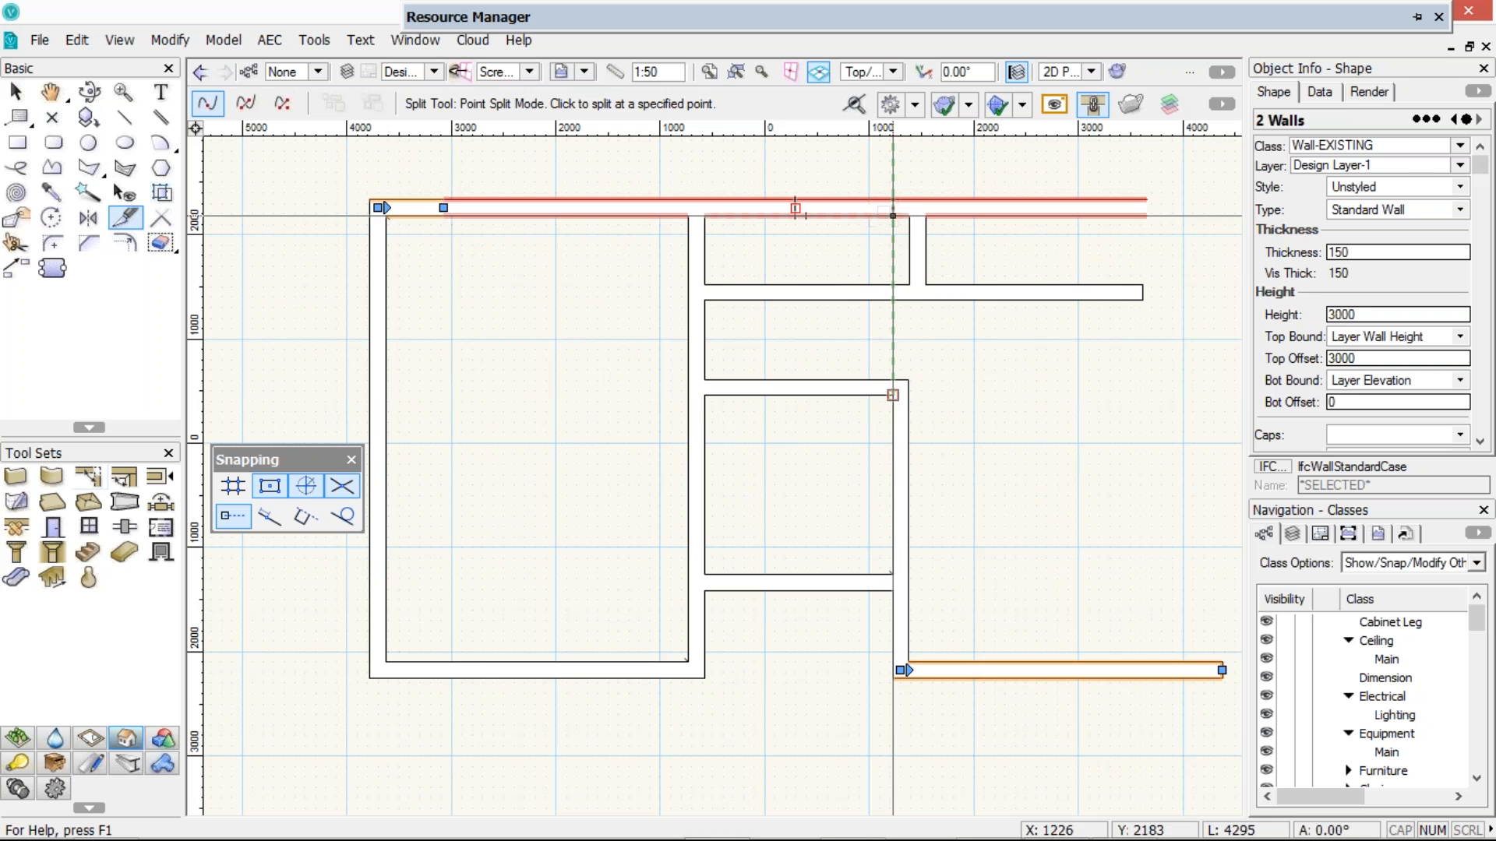
{"action": "left_click", "coordinate": [893, 215]}
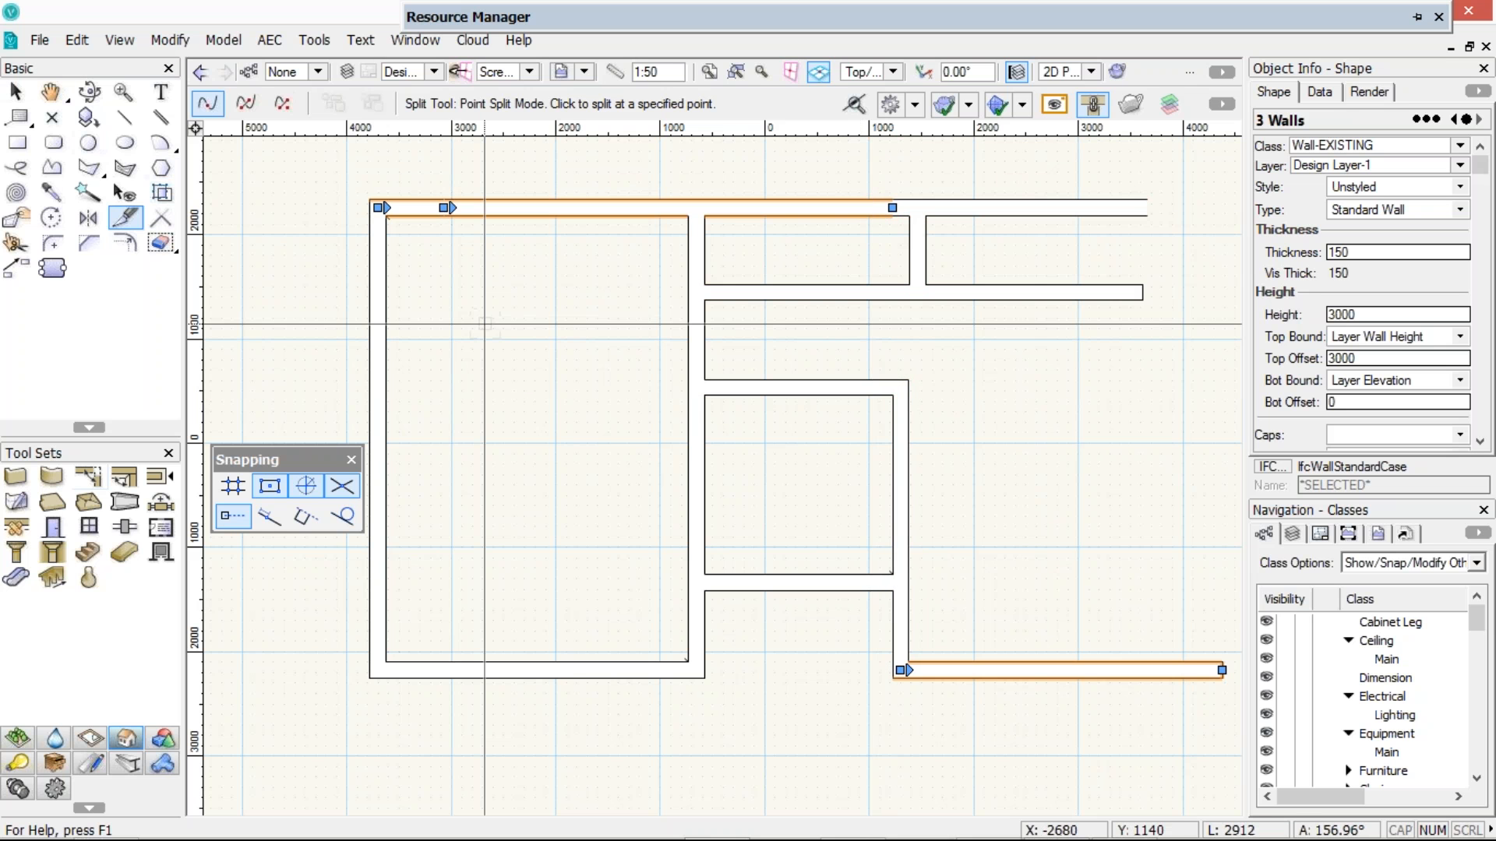
{"action": "key", "text": "x"}
{"action": "key", "text": "x"}
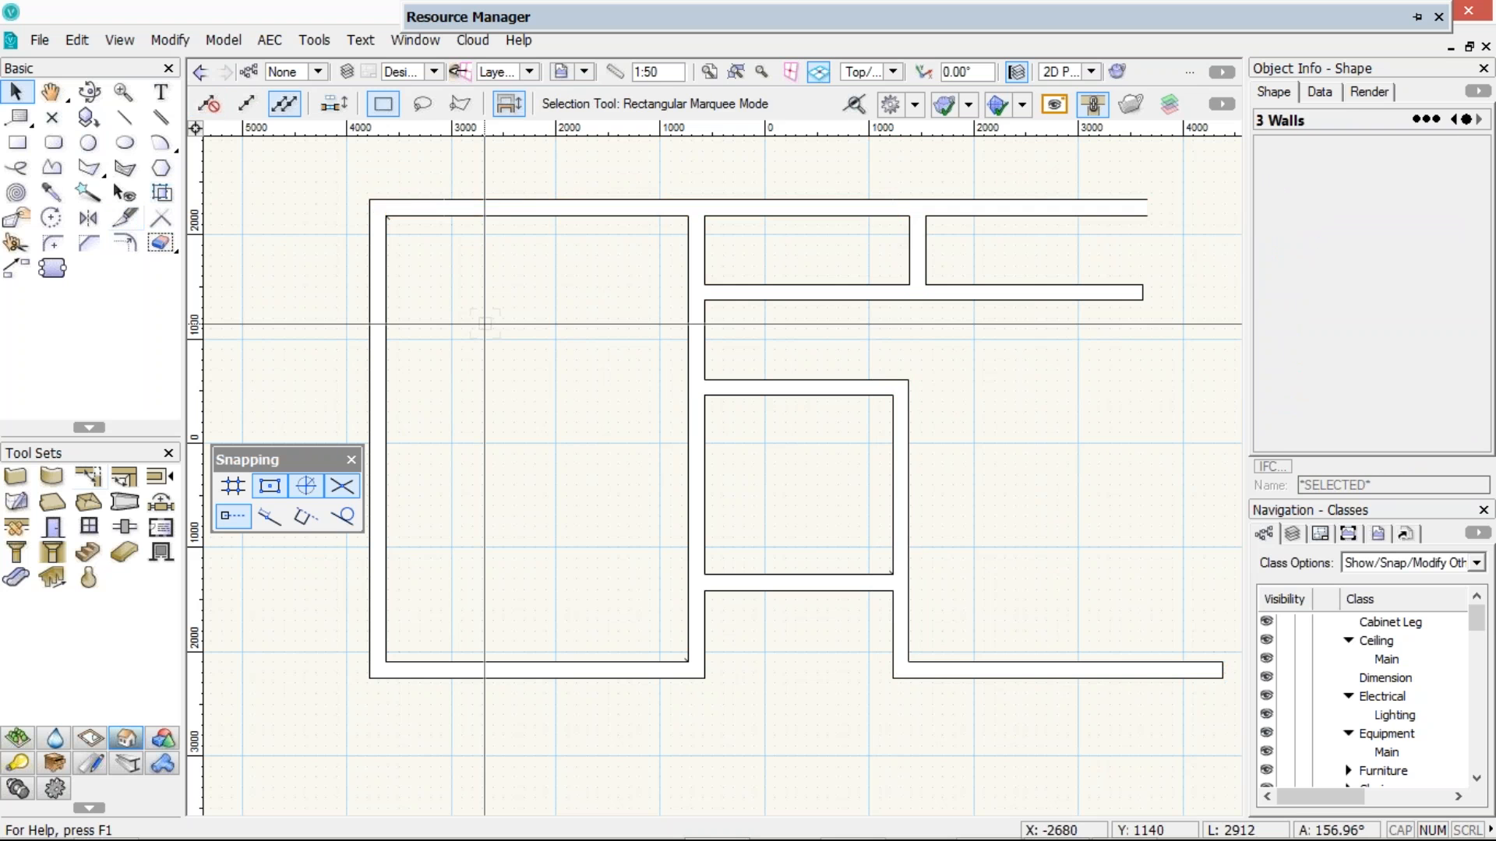
Assign the middle section of the split long top wall to the Wall-Demolished class
{"action": "left_click", "coordinate": [501, 218]}
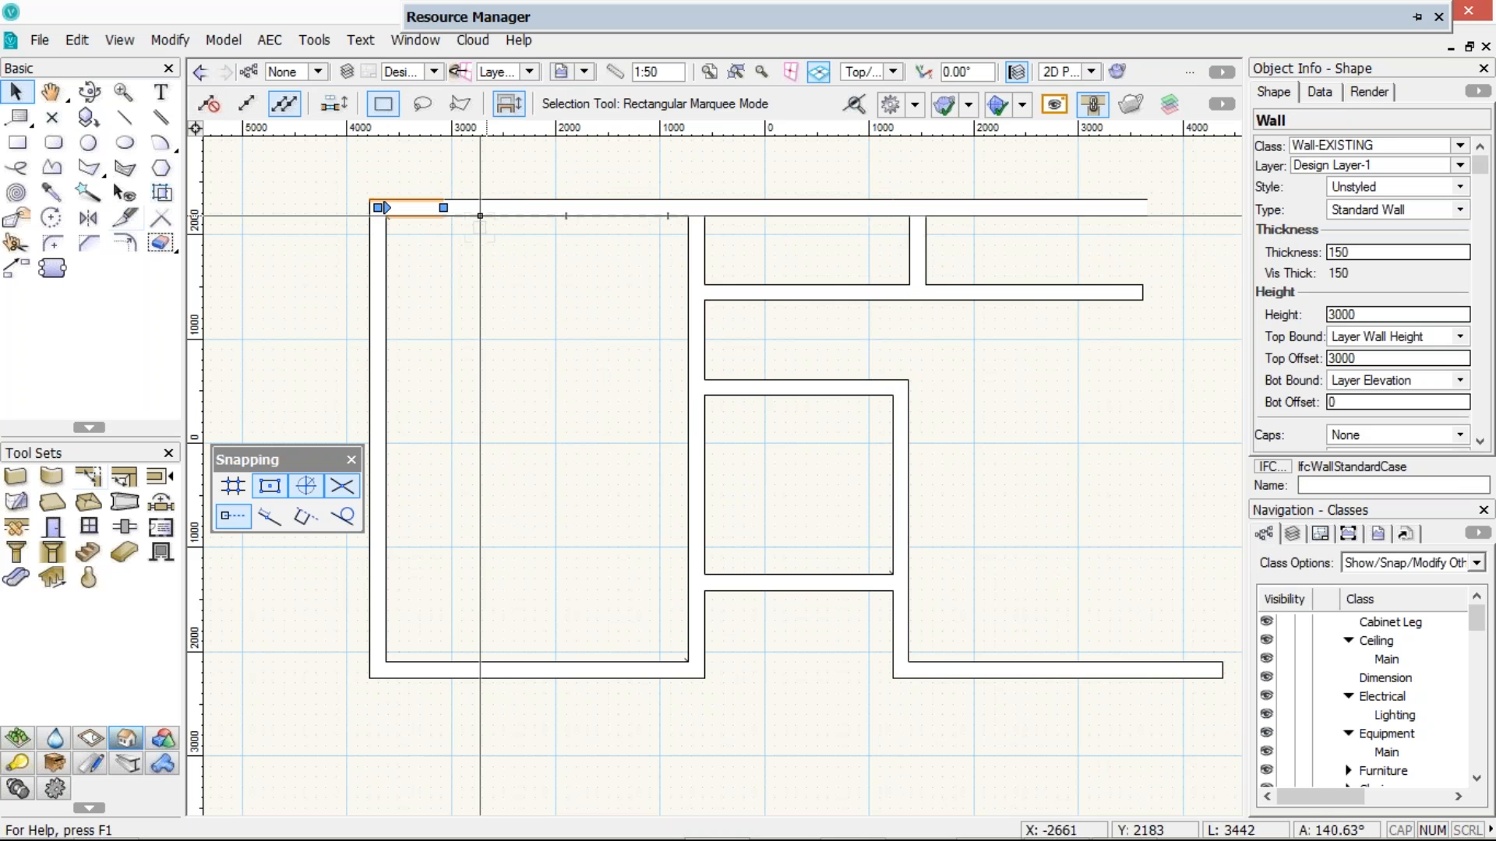
{"action": "left_click", "coordinate": [1459, 146]}
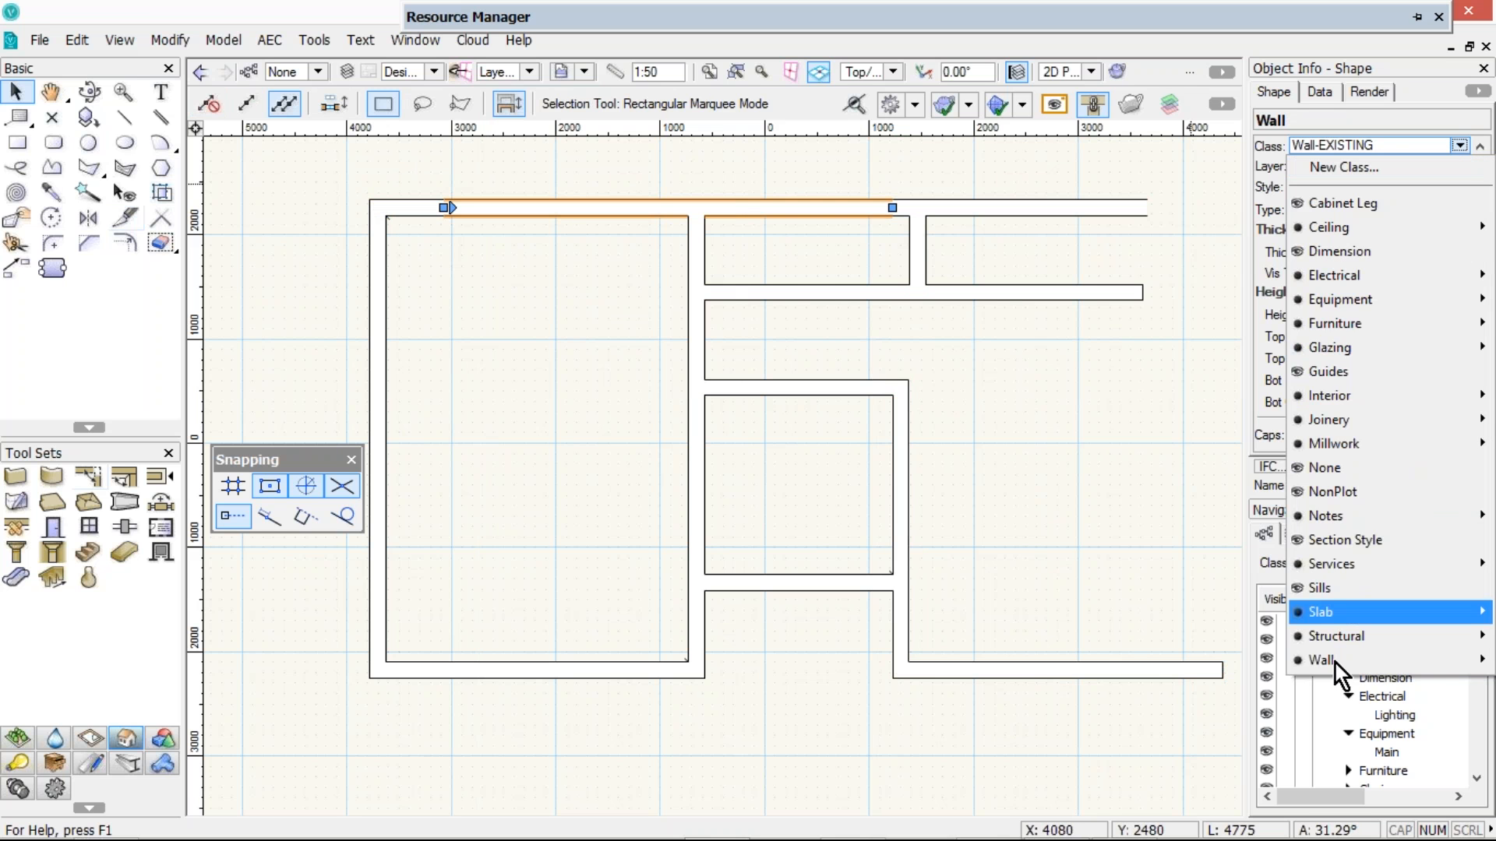
{"action": "mouse_move", "coordinate": [1324, 659]}
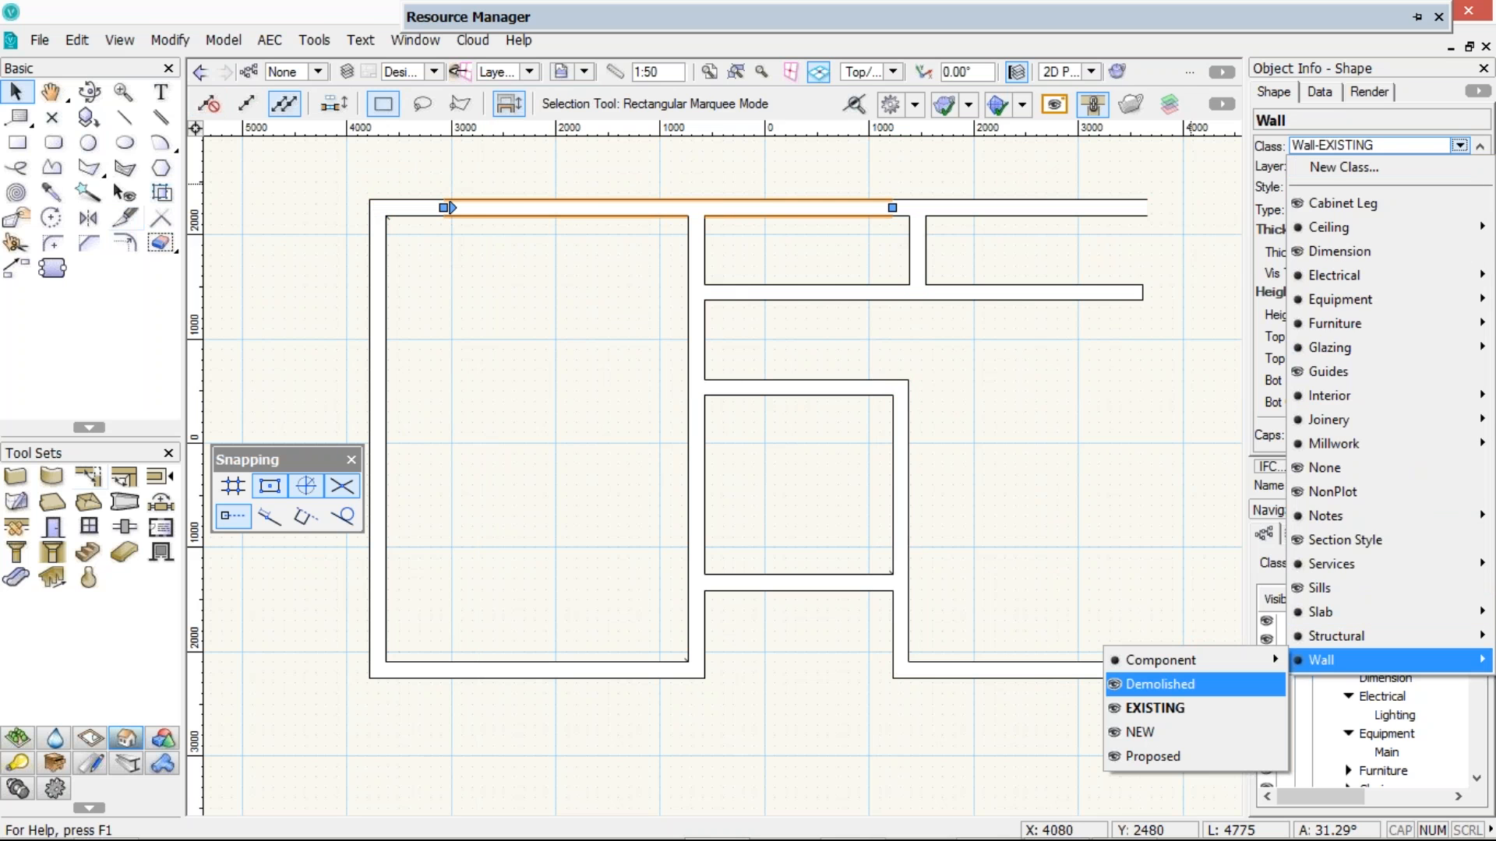
{"action": "left_click", "coordinate": [1160, 684]}
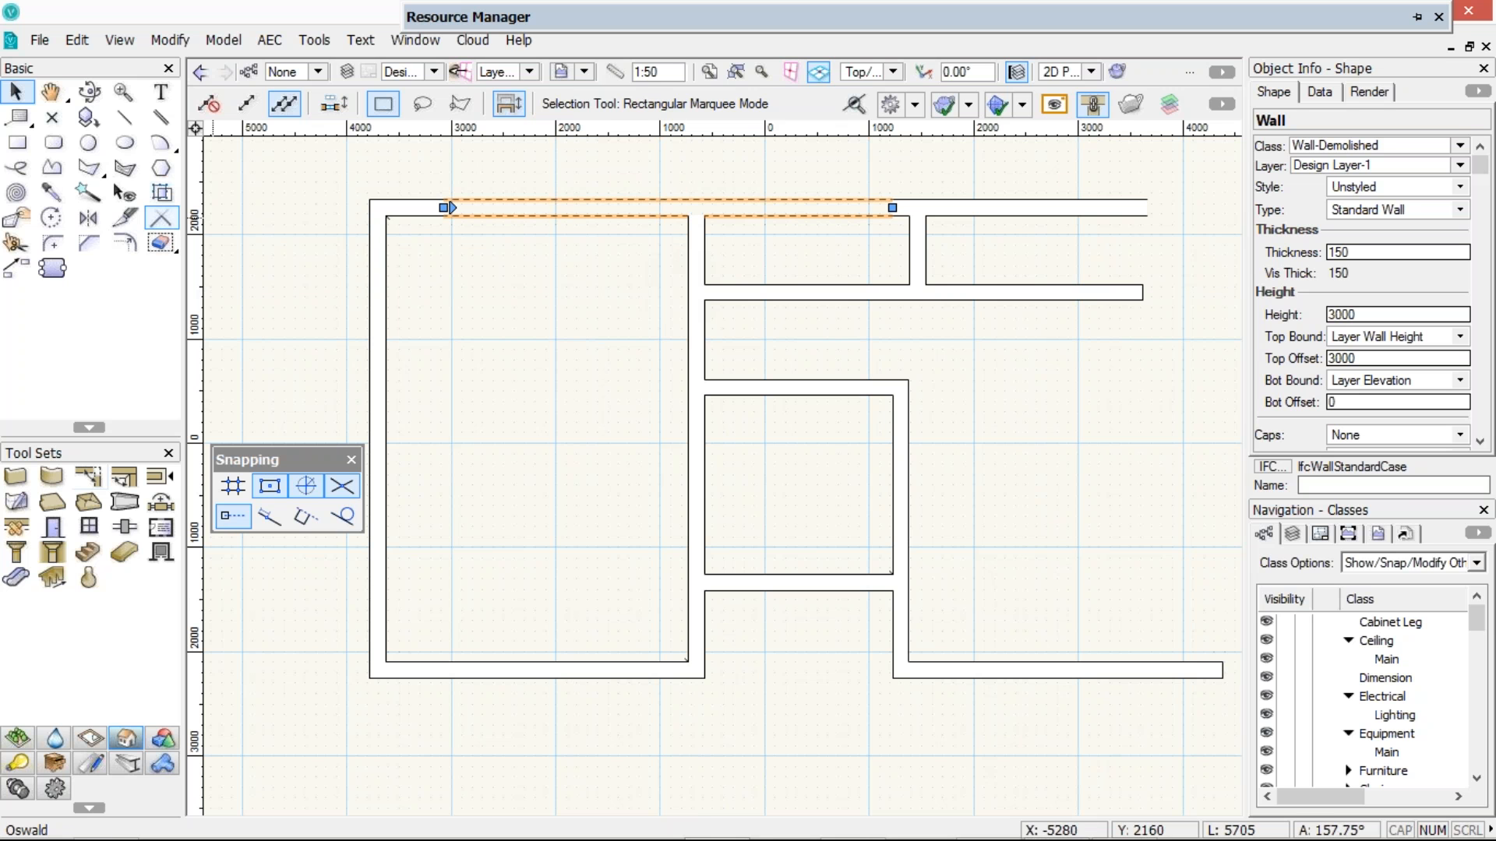
Split the horizontal wall below the long top wall at X 1226, in line with the small room's inner right face
{"action": "left_click", "coordinate": [125, 218]}
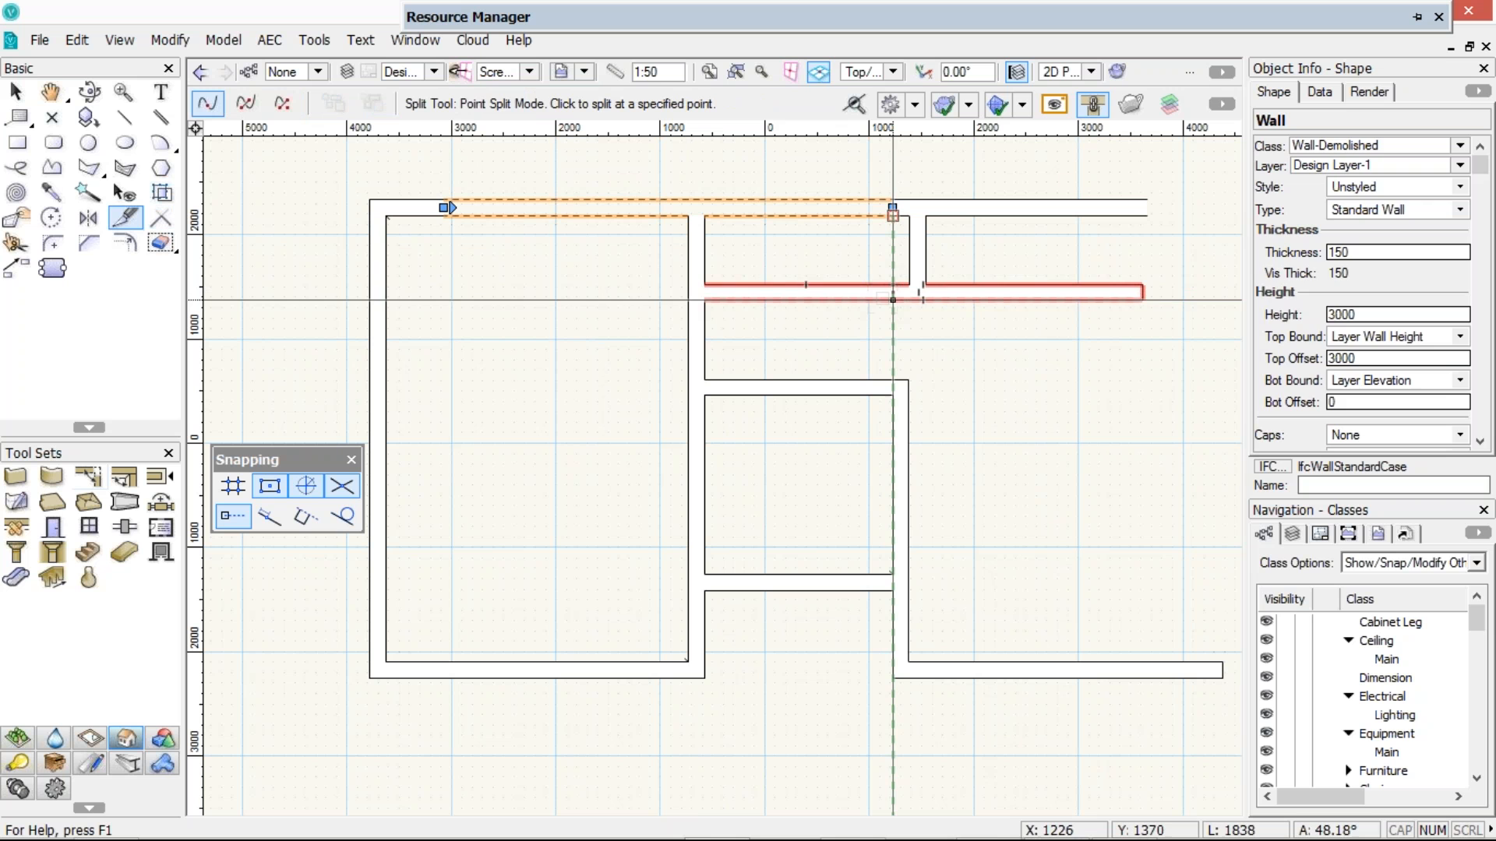
{"action": "left_click", "coordinate": [893, 299]}
{"action": "key", "text": "x"}
Assign the small room's top and bottom walls, the large room's right wall and the split-off horizontal section to the Wall-Demolished class, then deselect
{"action": "left_click", "coordinate": [771, 387], "text": "shift"}
{"action": "left_click", "coordinate": [775, 582], "text": "shift"}
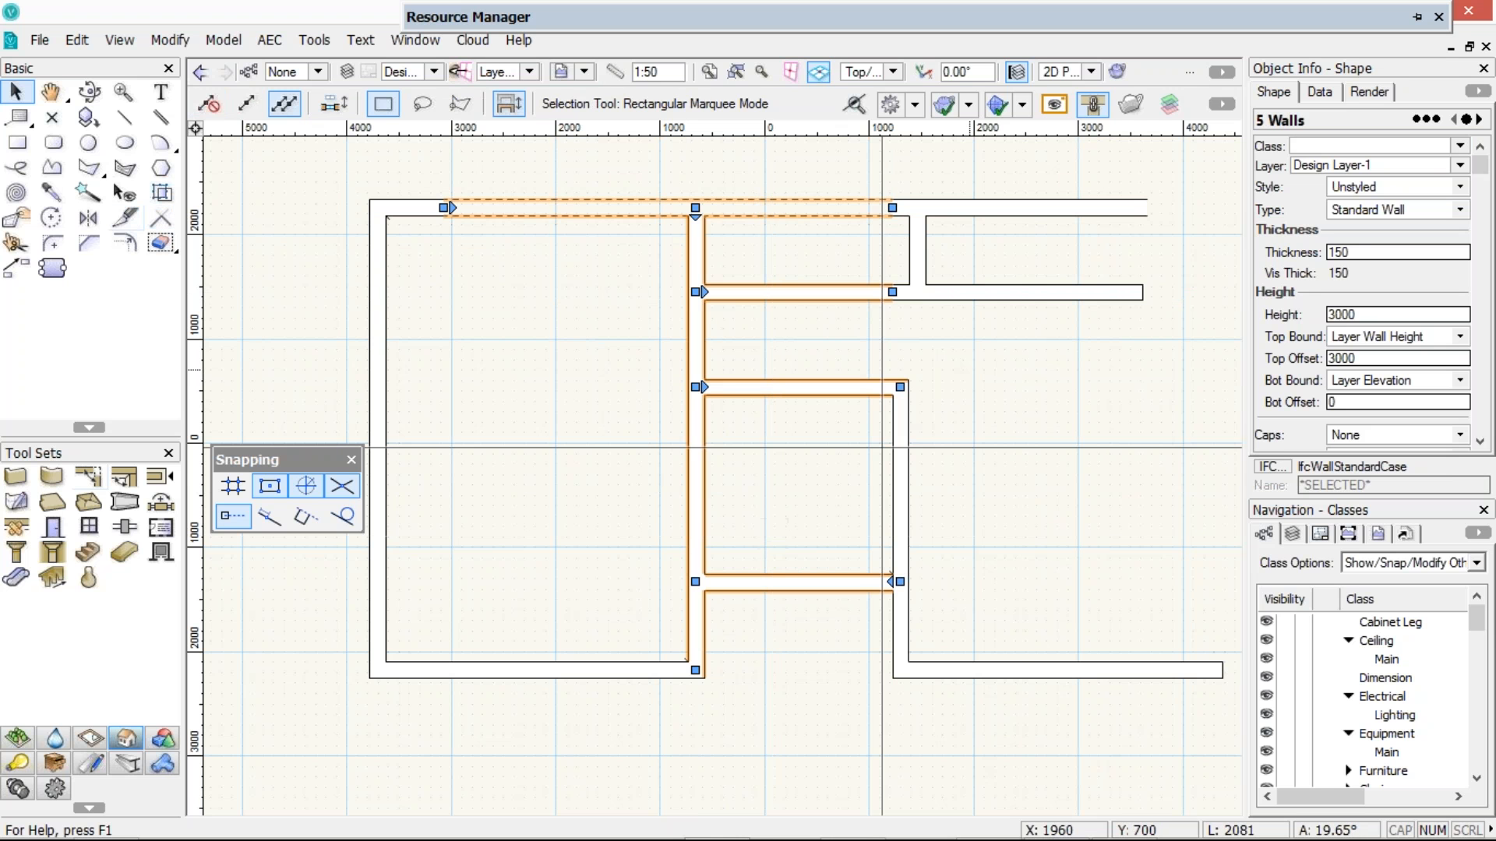
{"action": "left_click", "coordinate": [1457, 147]}
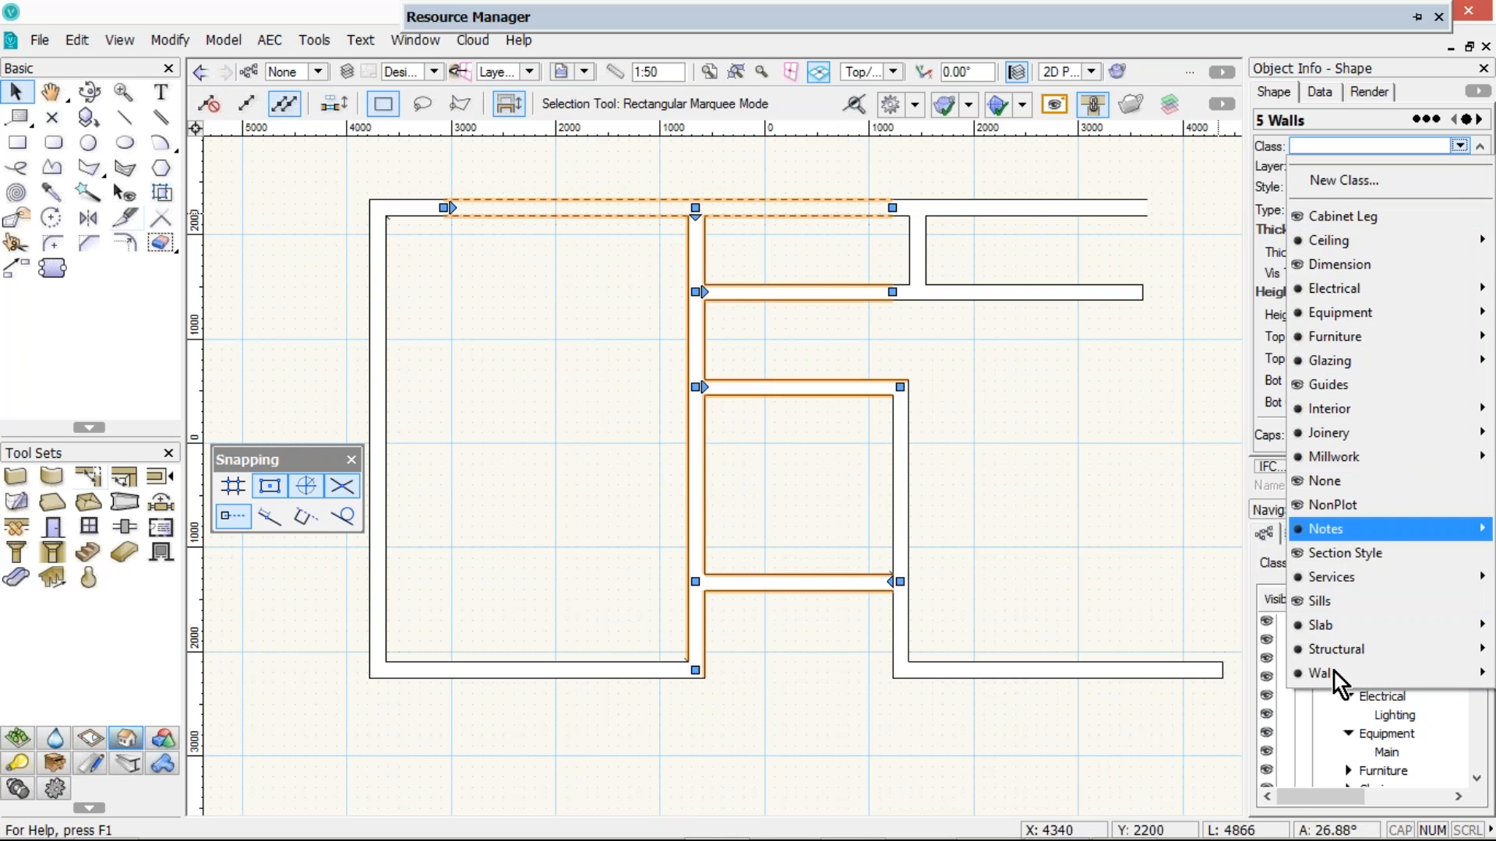
{"action": "mouse_move", "coordinate": [1334, 671]}
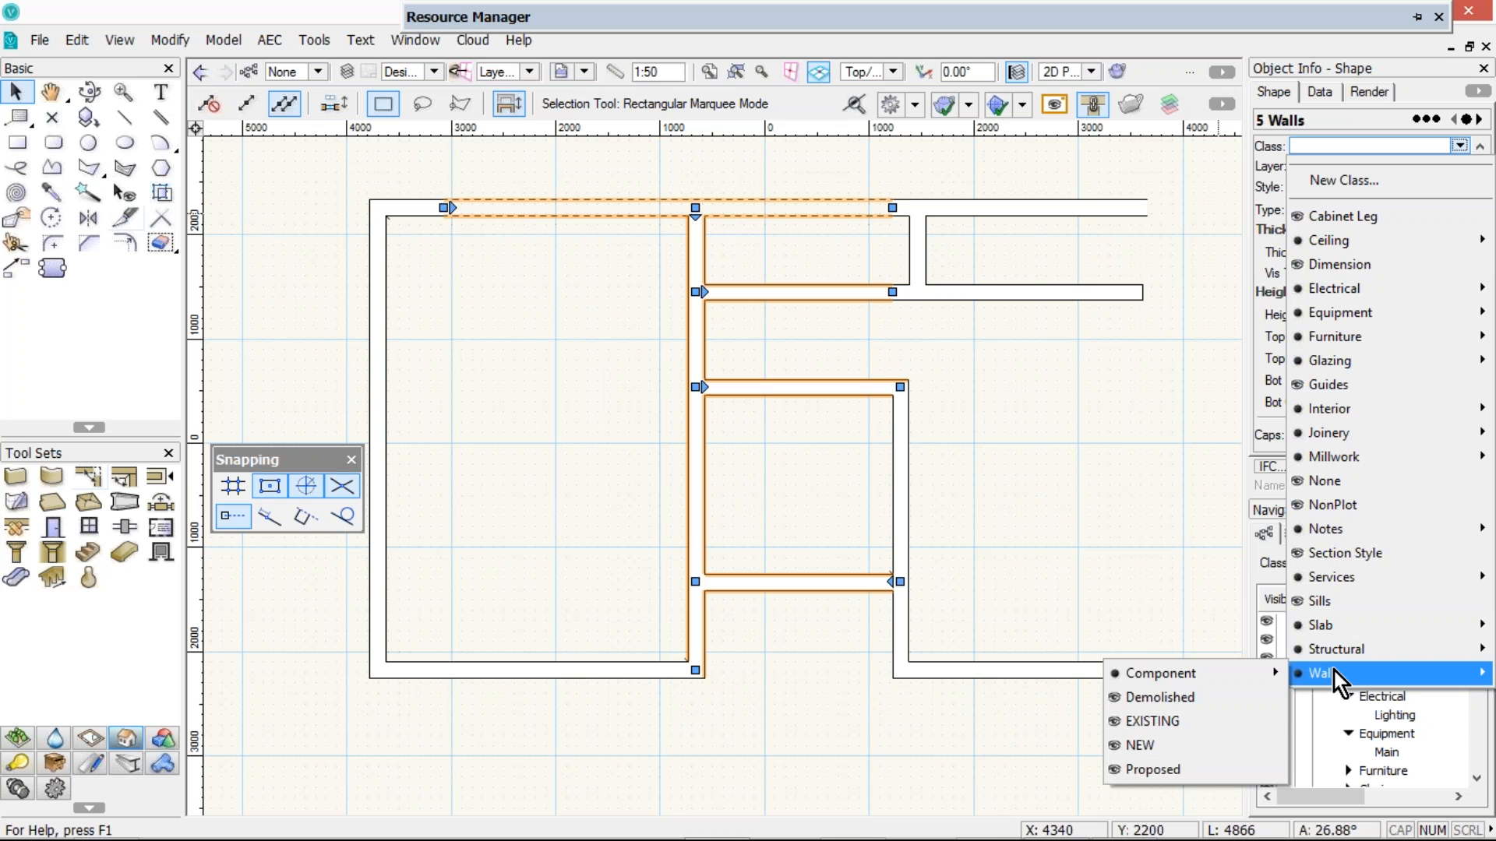
{"action": "left_click", "coordinate": [1463, 779]}
{"action": "scroll", "coordinate": [1480, 763], "scroll_direction": "down", "scroll_amount": 5}
{"action": "scroll", "coordinate": [1477, 751], "scroll_direction": "down", "scroll_amount": 5}
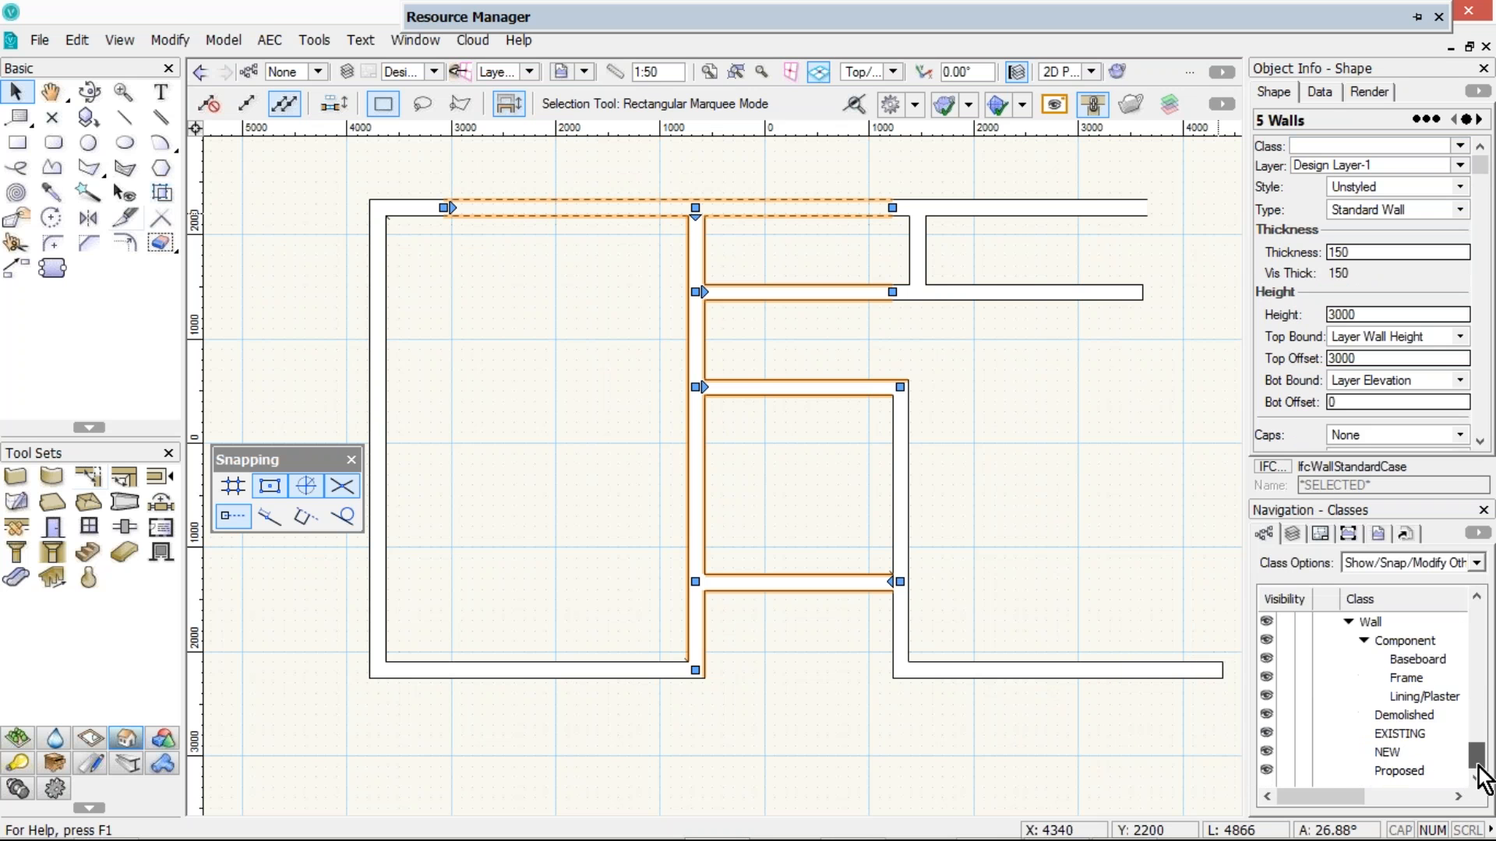
{"action": "left_click", "coordinate": [1408, 718]}
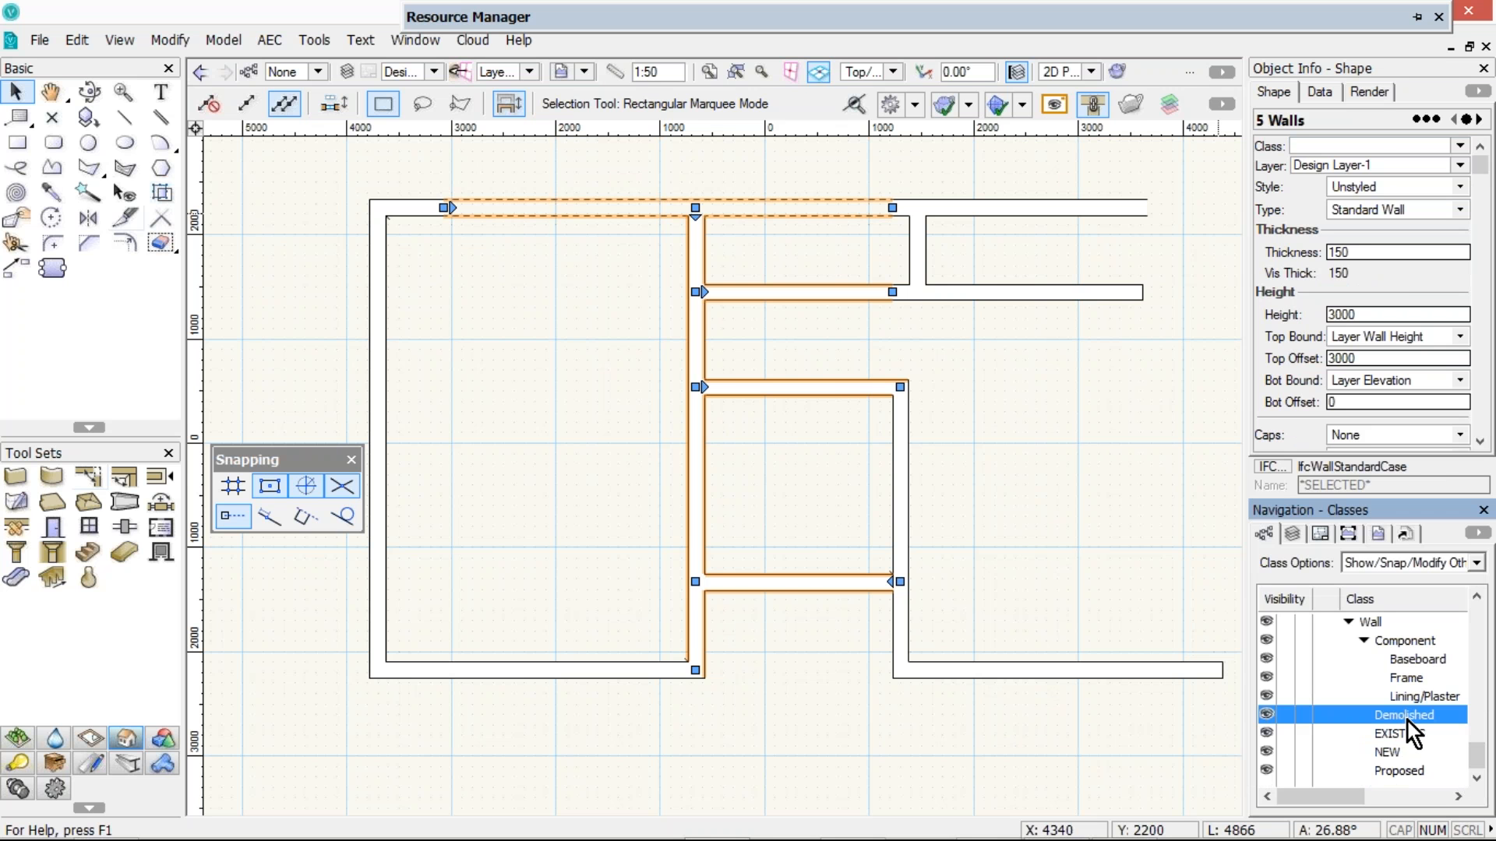
{"action": "right_click", "coordinate": [1409, 722]}
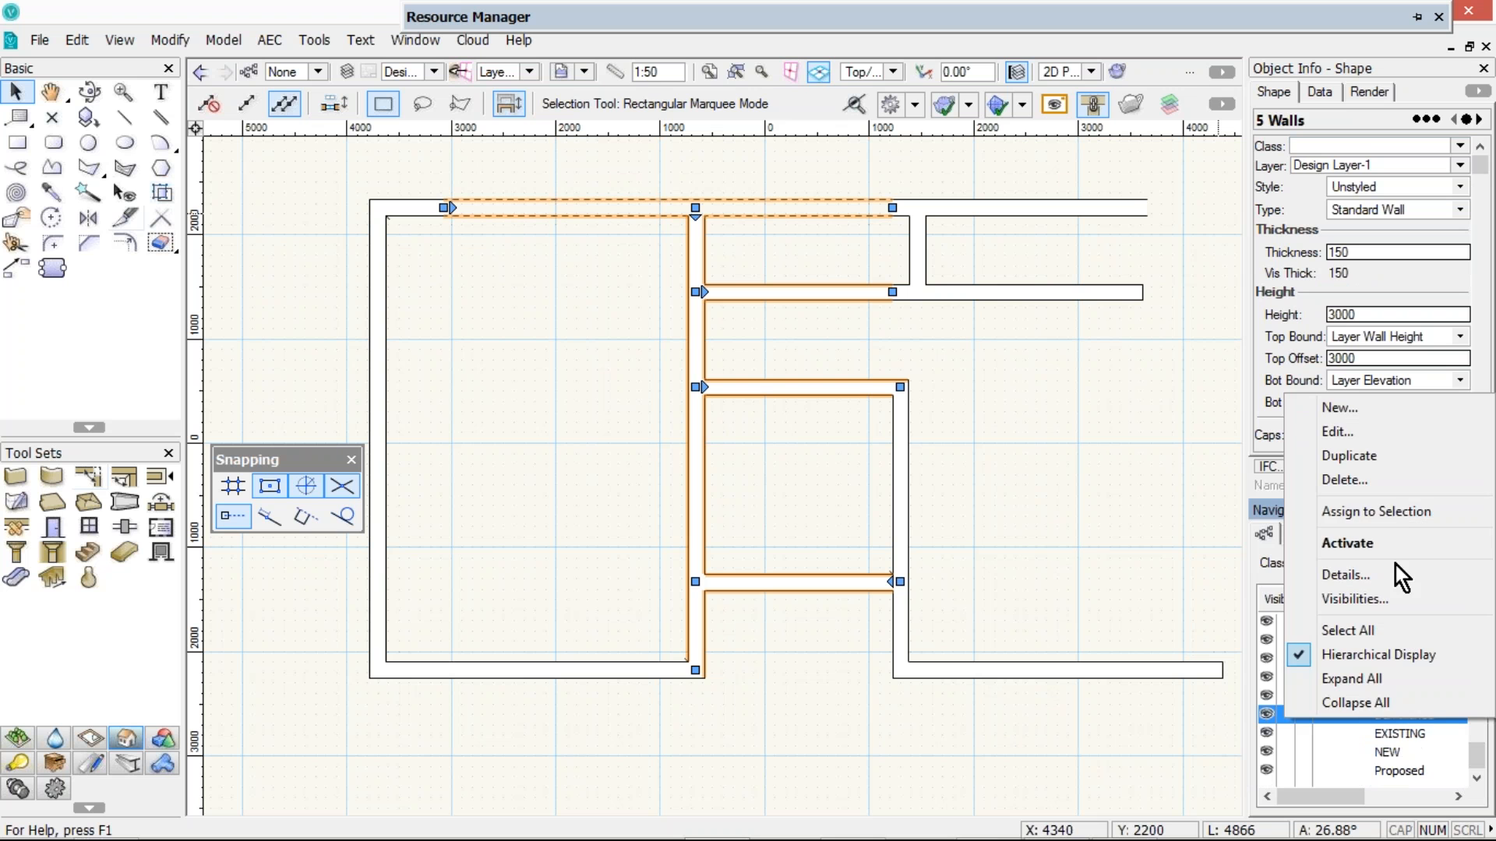
{"action": "left_click", "coordinate": [1391, 518]}
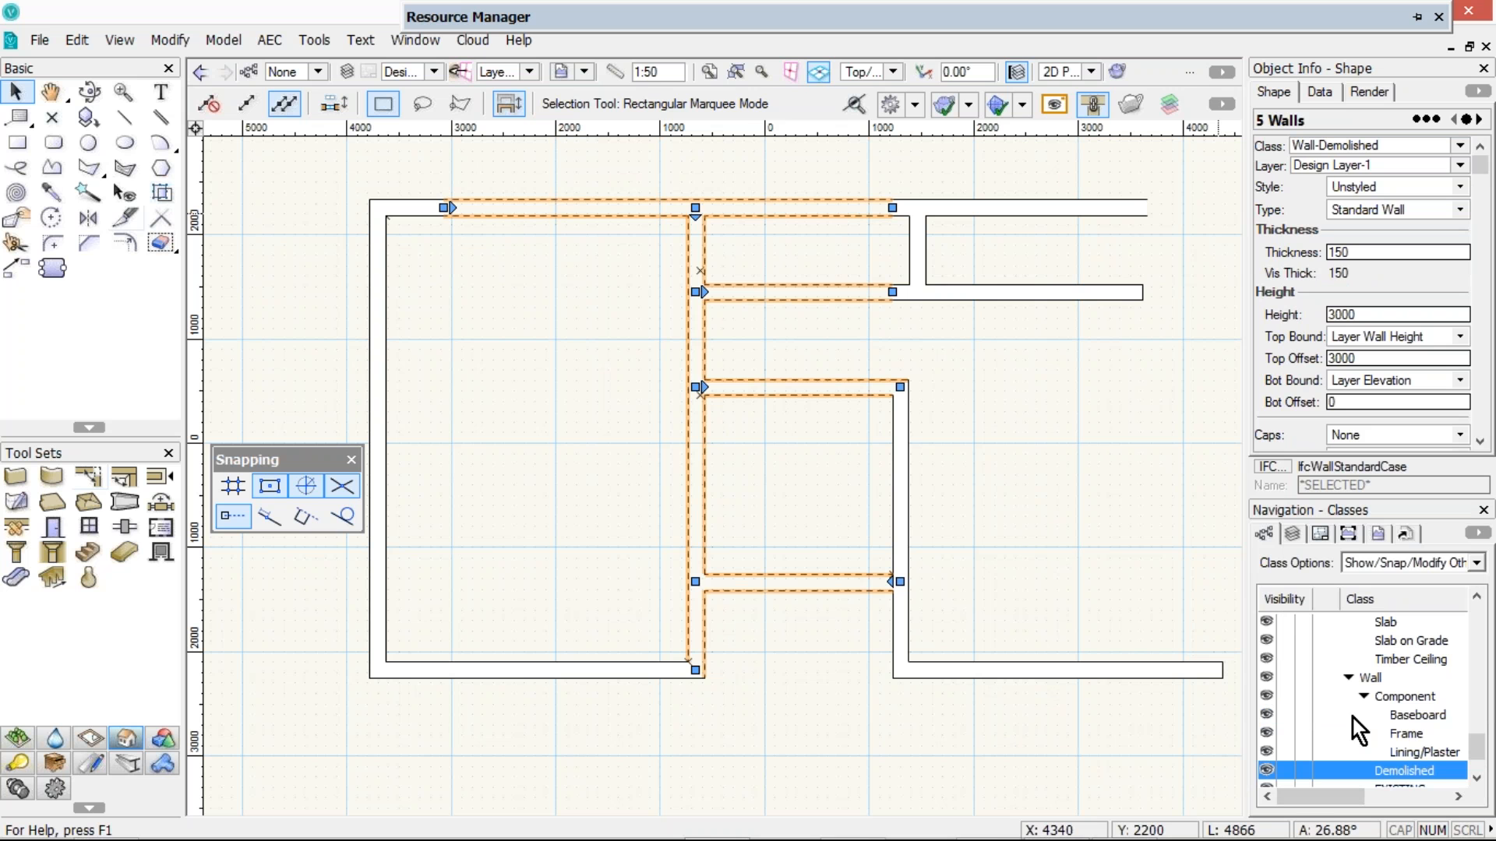
{"action": "left_click", "coordinate": [523, 405]}
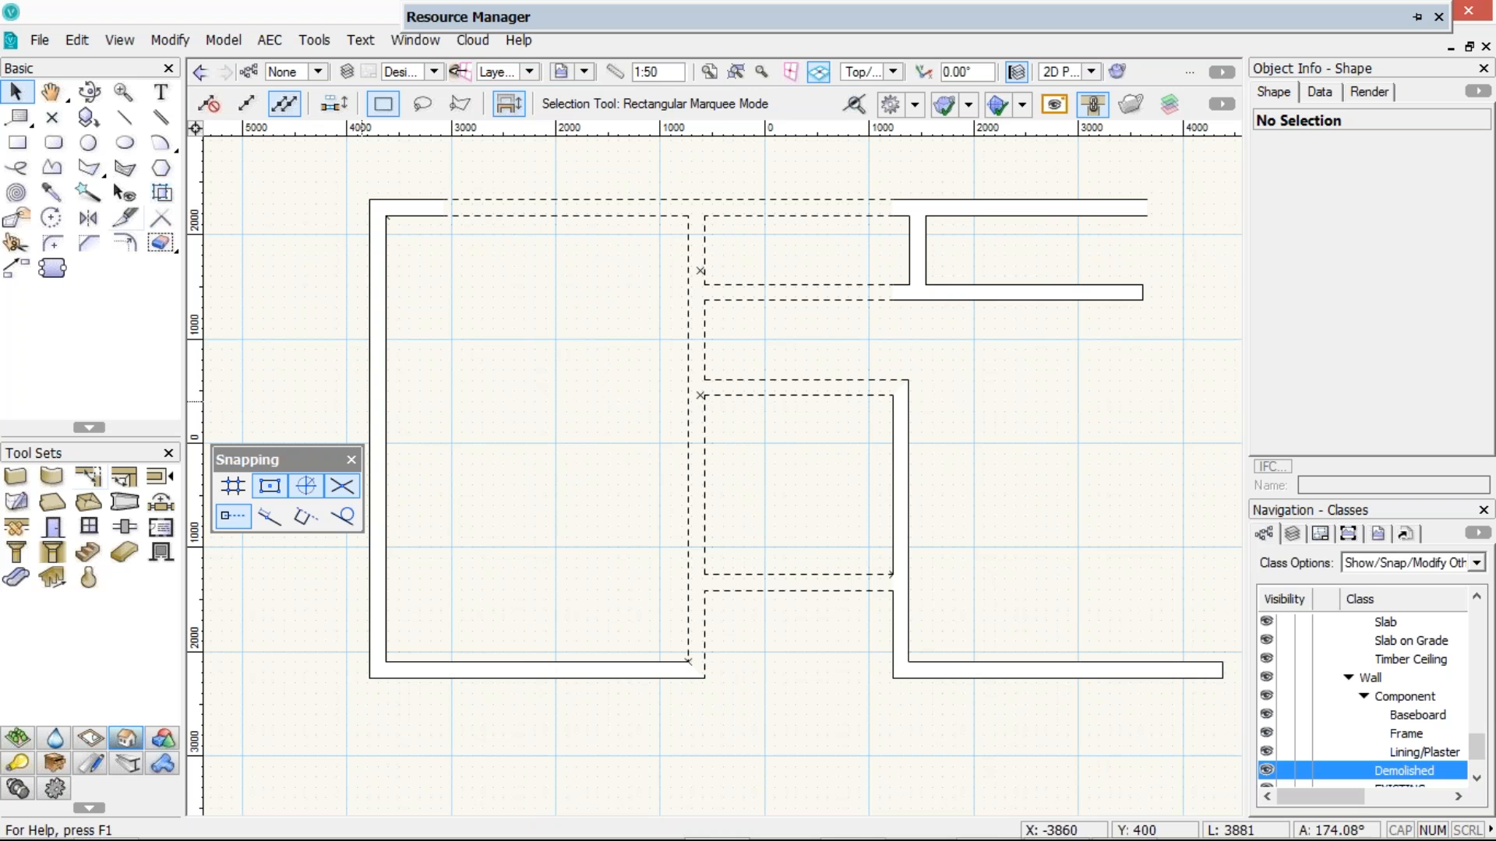
Switch to the other plan drawing and assign the seven walls around the central door rooms to the Wall-Demolished class
{"action": "key", "text": "ctrl+Tab"}
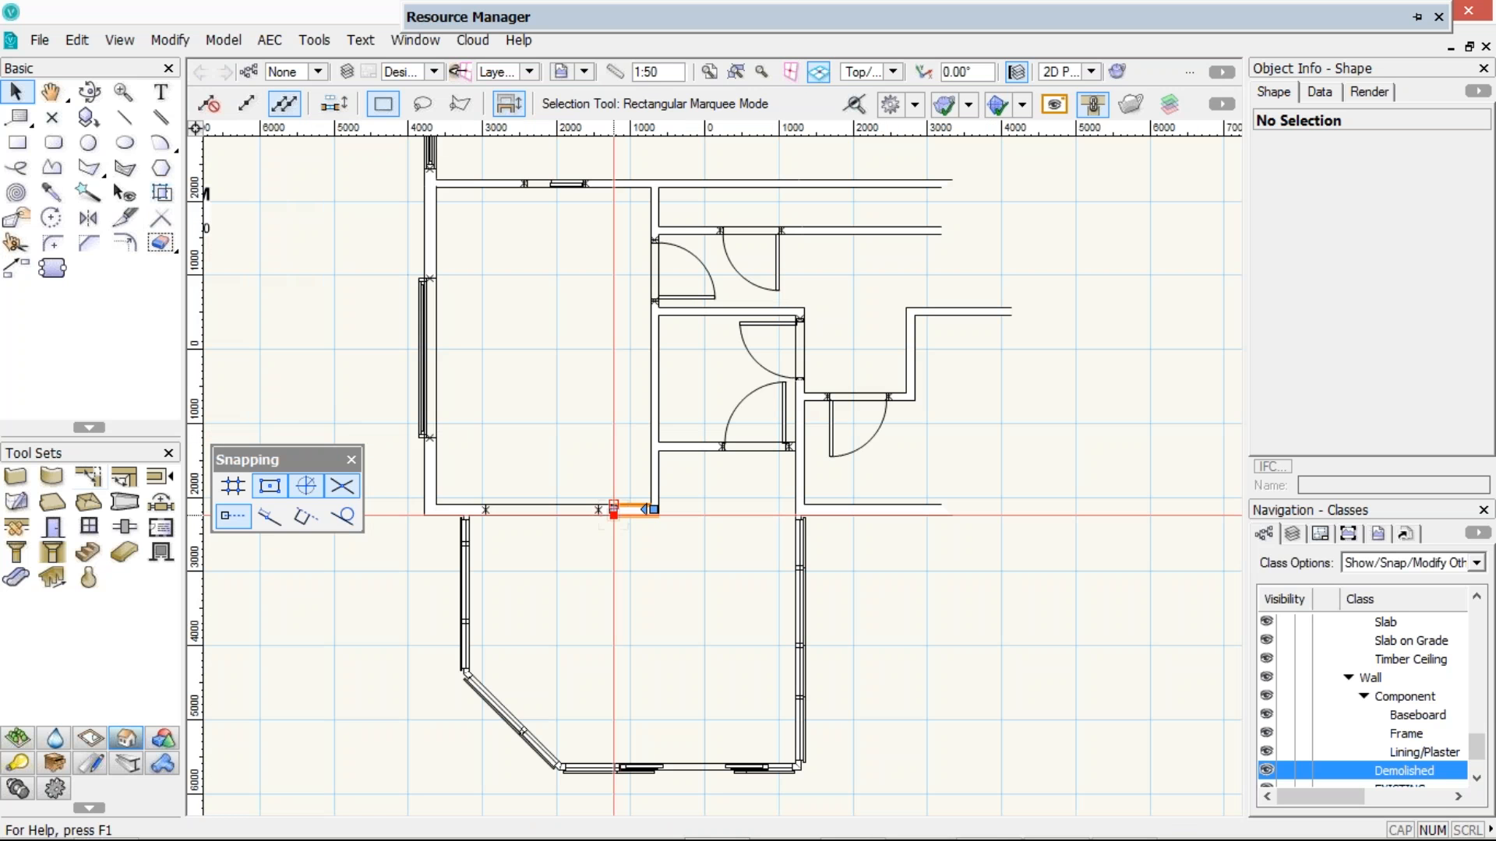
{"action": "left_click", "coordinate": [635, 510]}
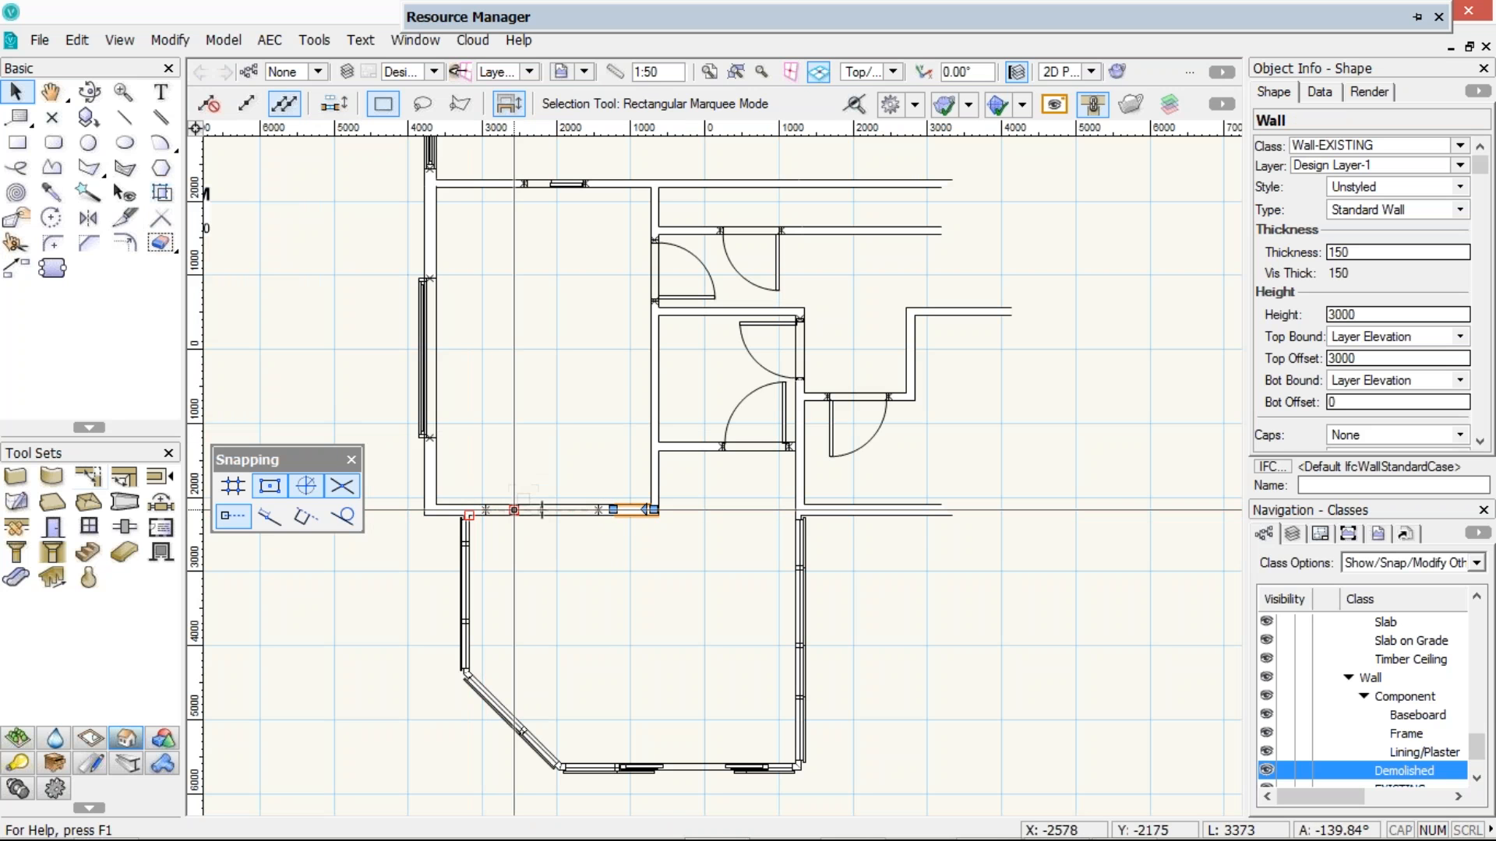
{"action": "left_click", "coordinate": [651, 403], "text": "shift"}
{"action": "left_click", "coordinate": [690, 442], "text": "shift"}
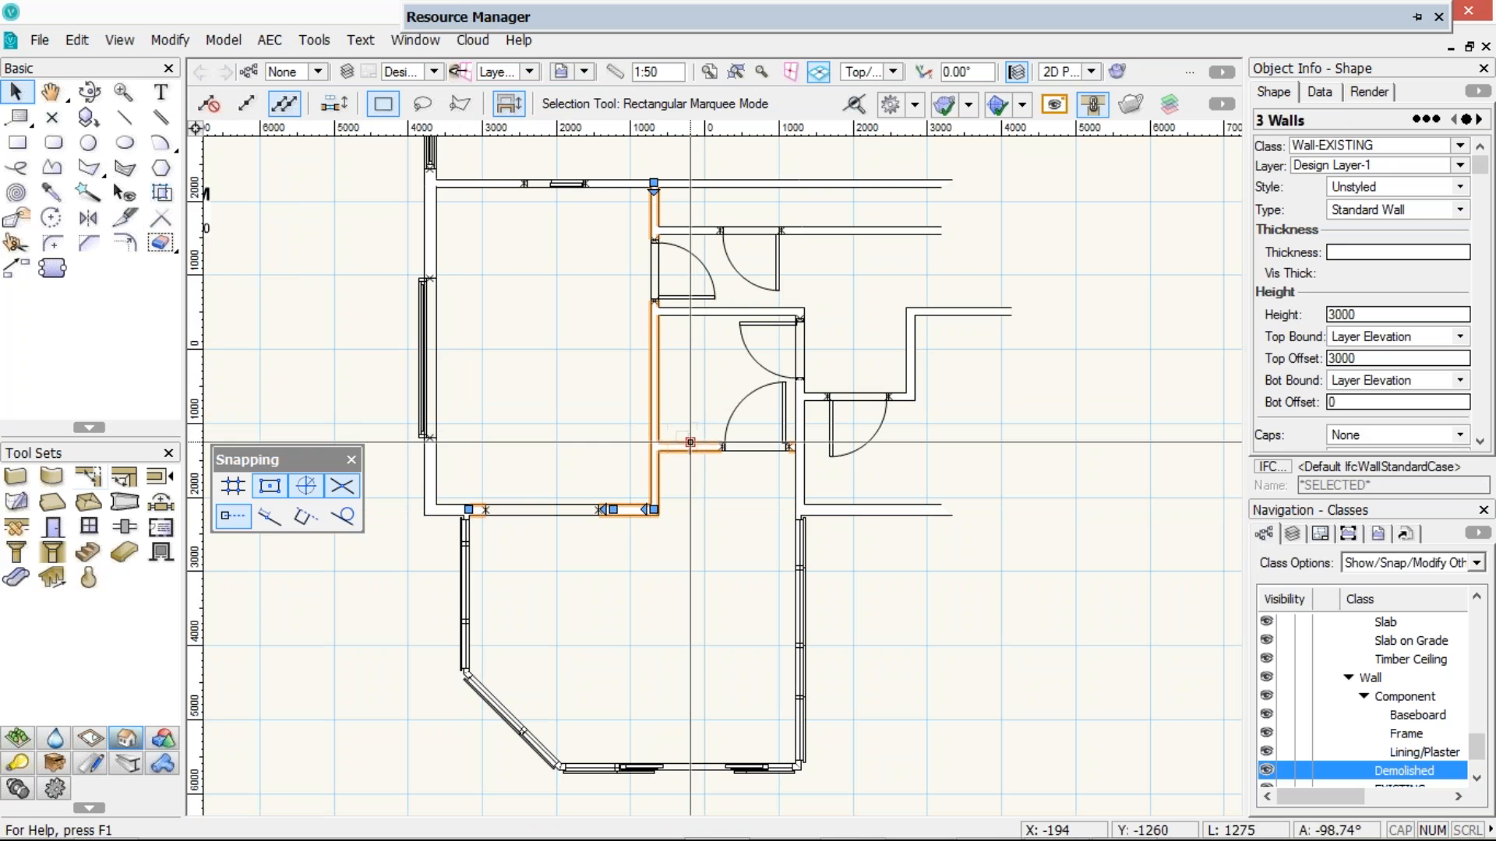
{"action": "left_click", "coordinate": [690, 443], "text": "shift"}
{"action": "left_click", "coordinate": [713, 309], "text": "shift"}
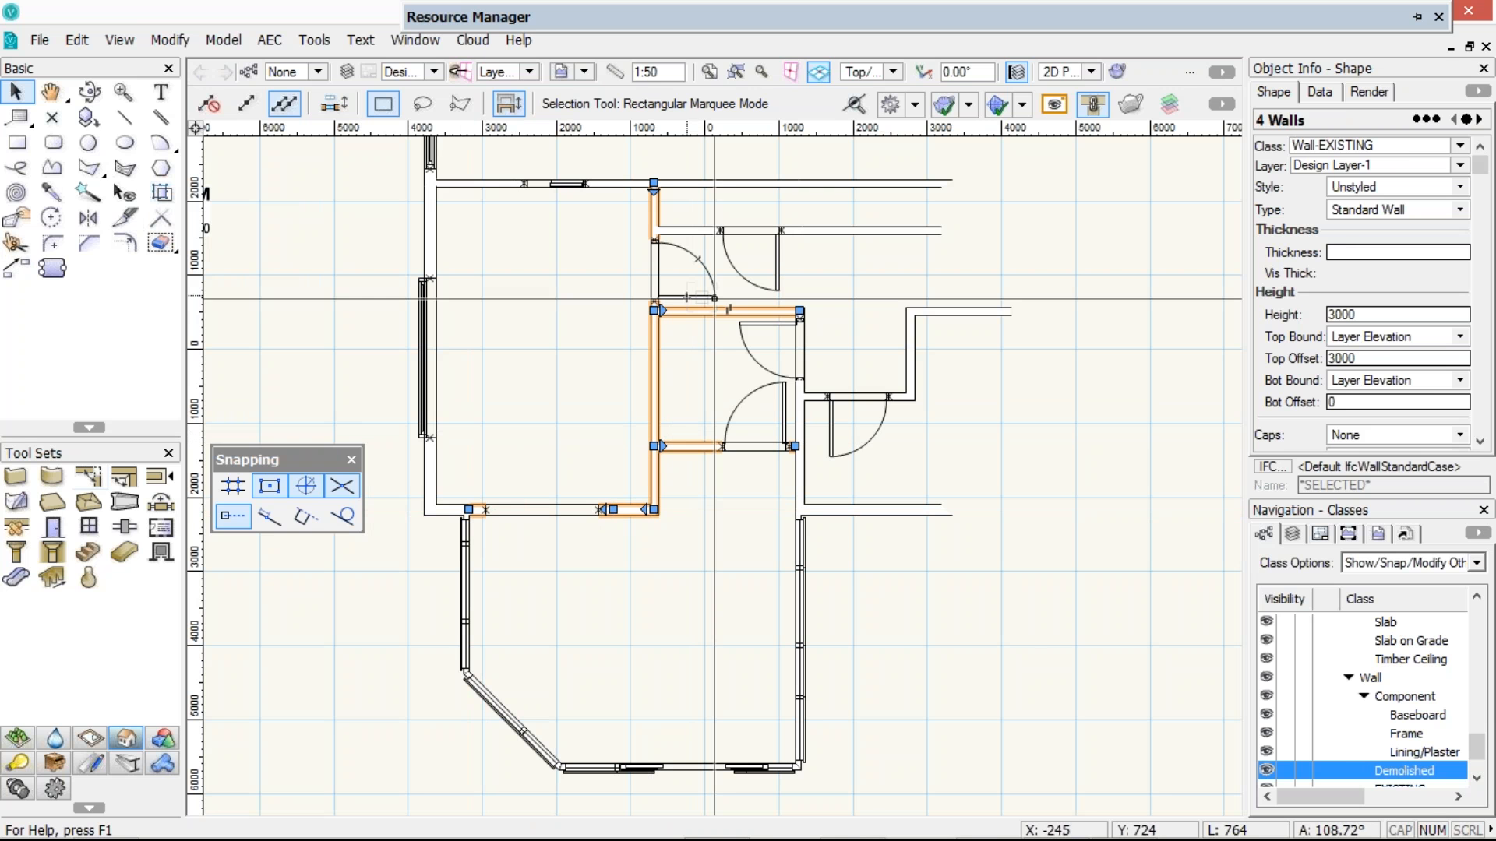
{"action": "left_click", "coordinate": [689, 183], "text": "shift"}
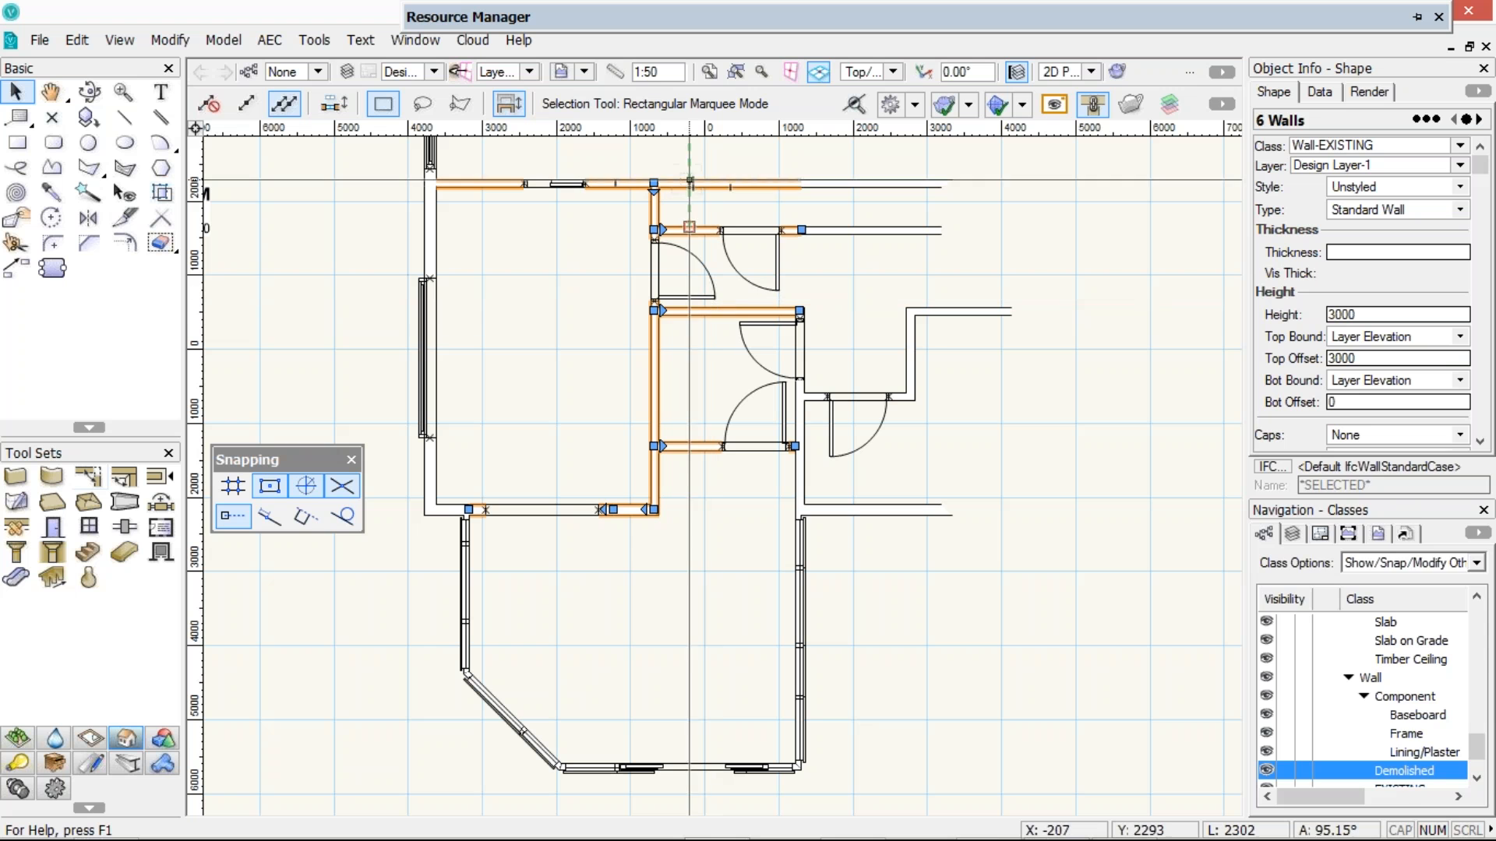
{"action": "right_click", "coordinate": [1393, 776]}
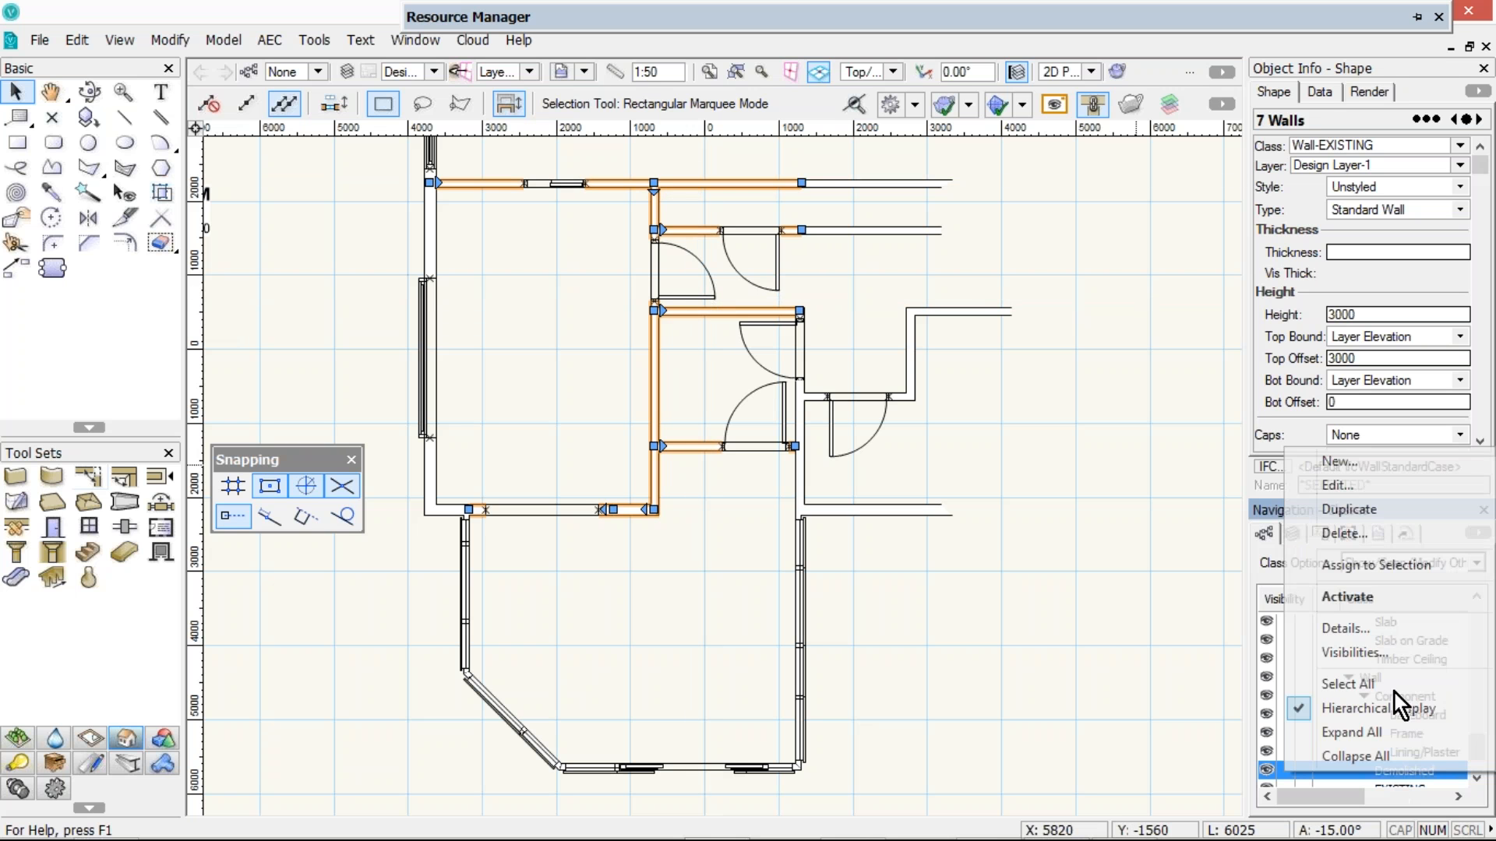
{"action": "left_click", "coordinate": [1375, 565]}
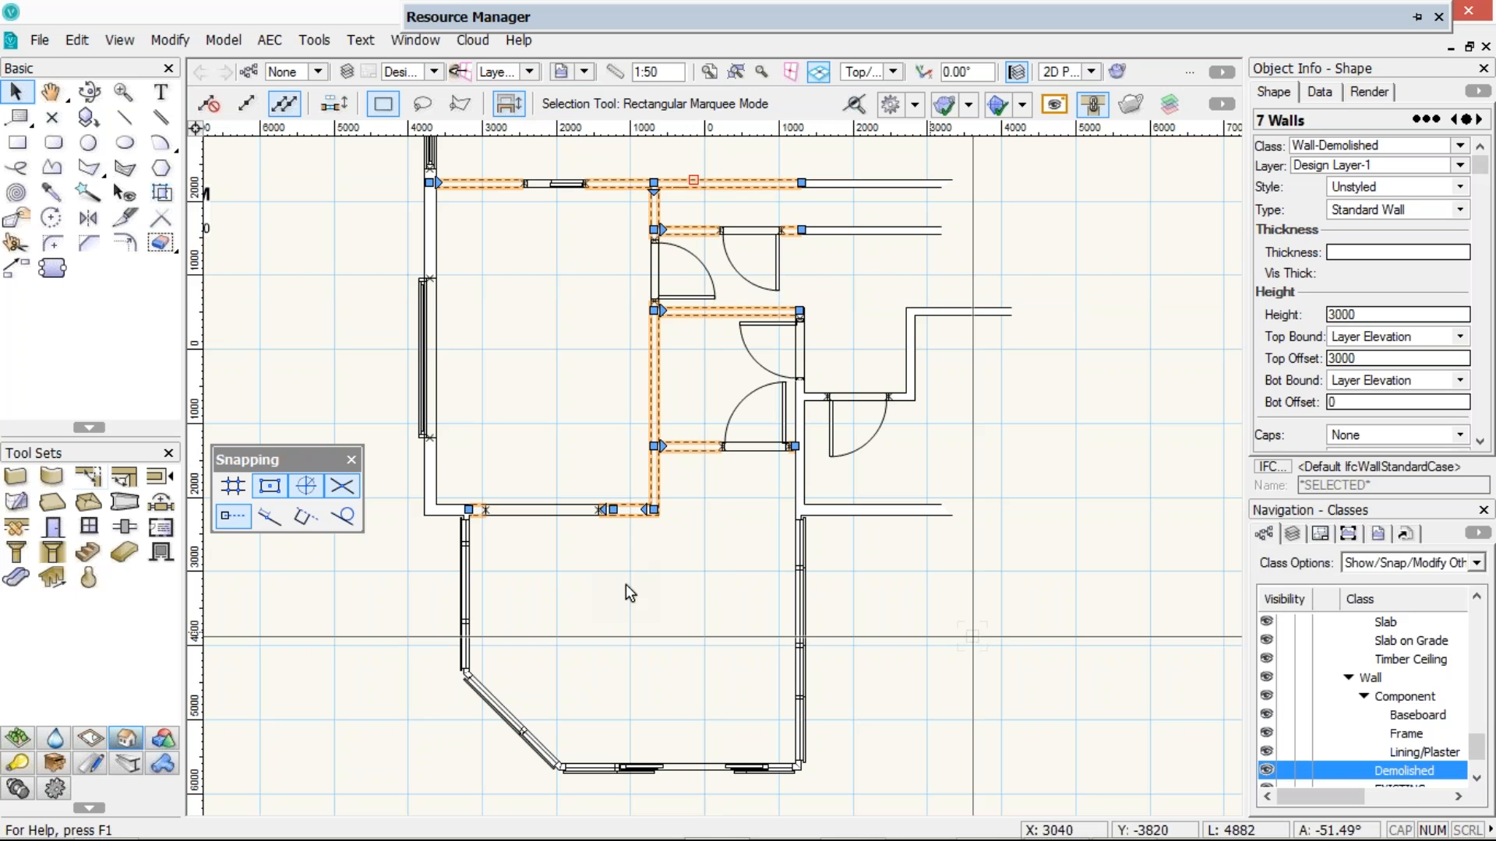
{"action": "left_click", "coordinate": [625, 584]}
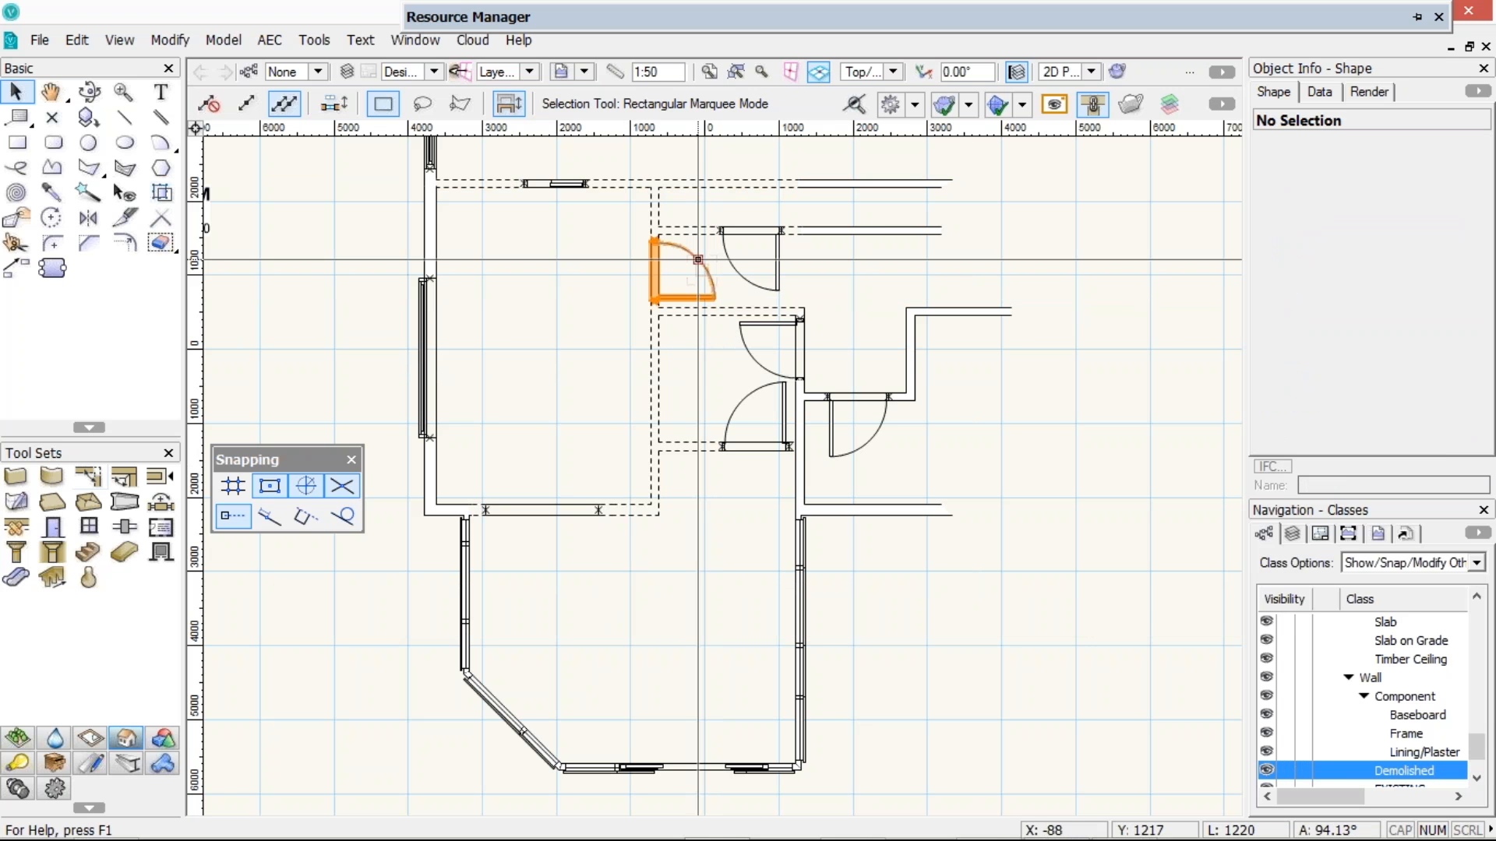
Hide the Wall-Demolished class and assign the right wall's upper section with its door, down to Y -429, to that class
{"action": "left_click", "coordinate": [1284, 770]}
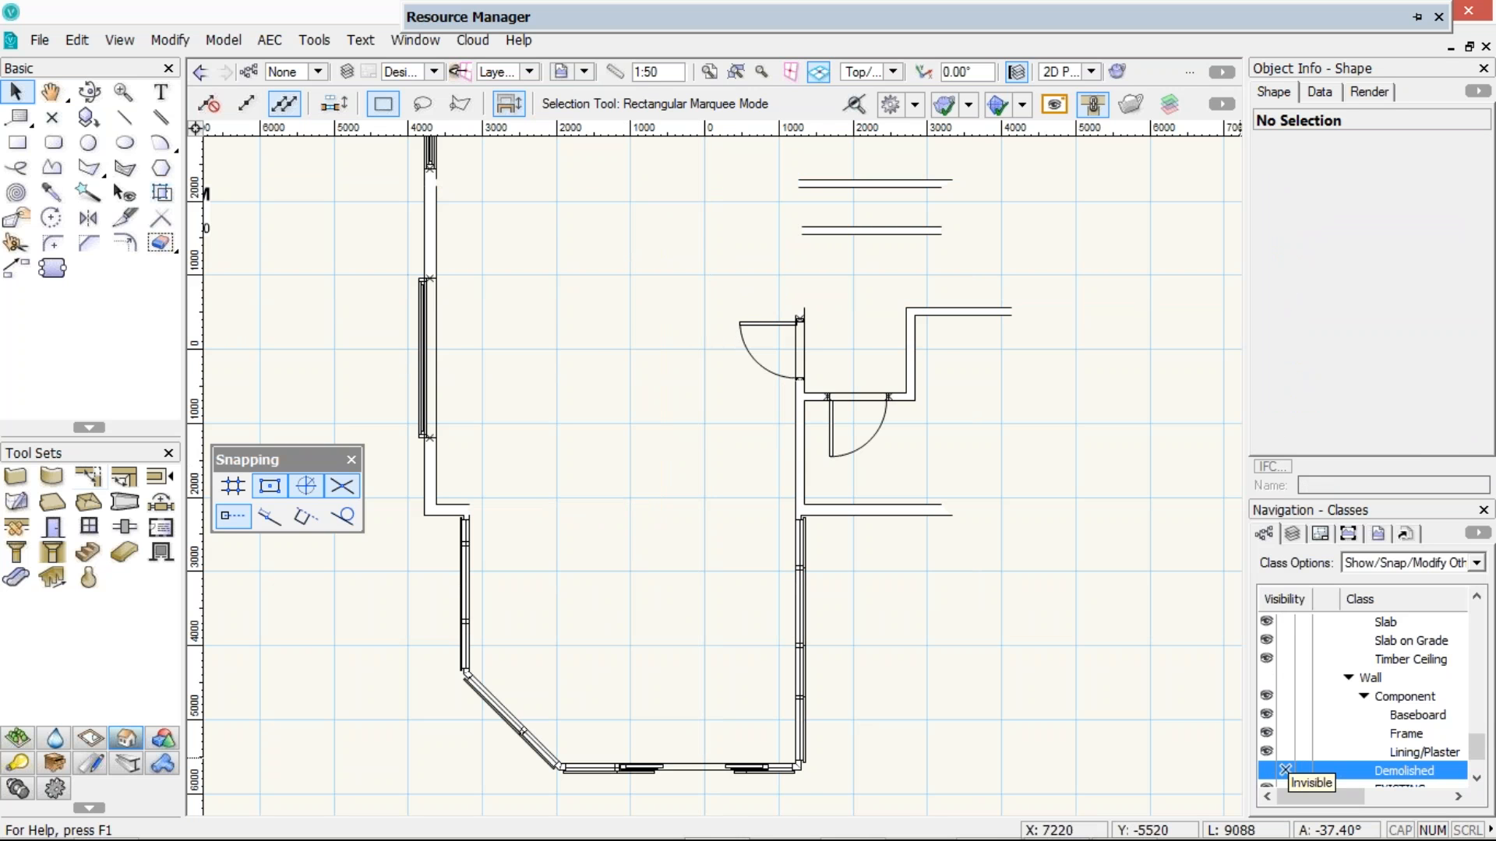
{"action": "scroll", "coordinate": [813, 347], "scroll_direction": "up", "scroll_amount": 5}
{"action": "scroll", "coordinate": [813, 348], "scroll_direction": "up", "scroll_amount": 2}
{"action": "left_click", "coordinate": [761, 158]}
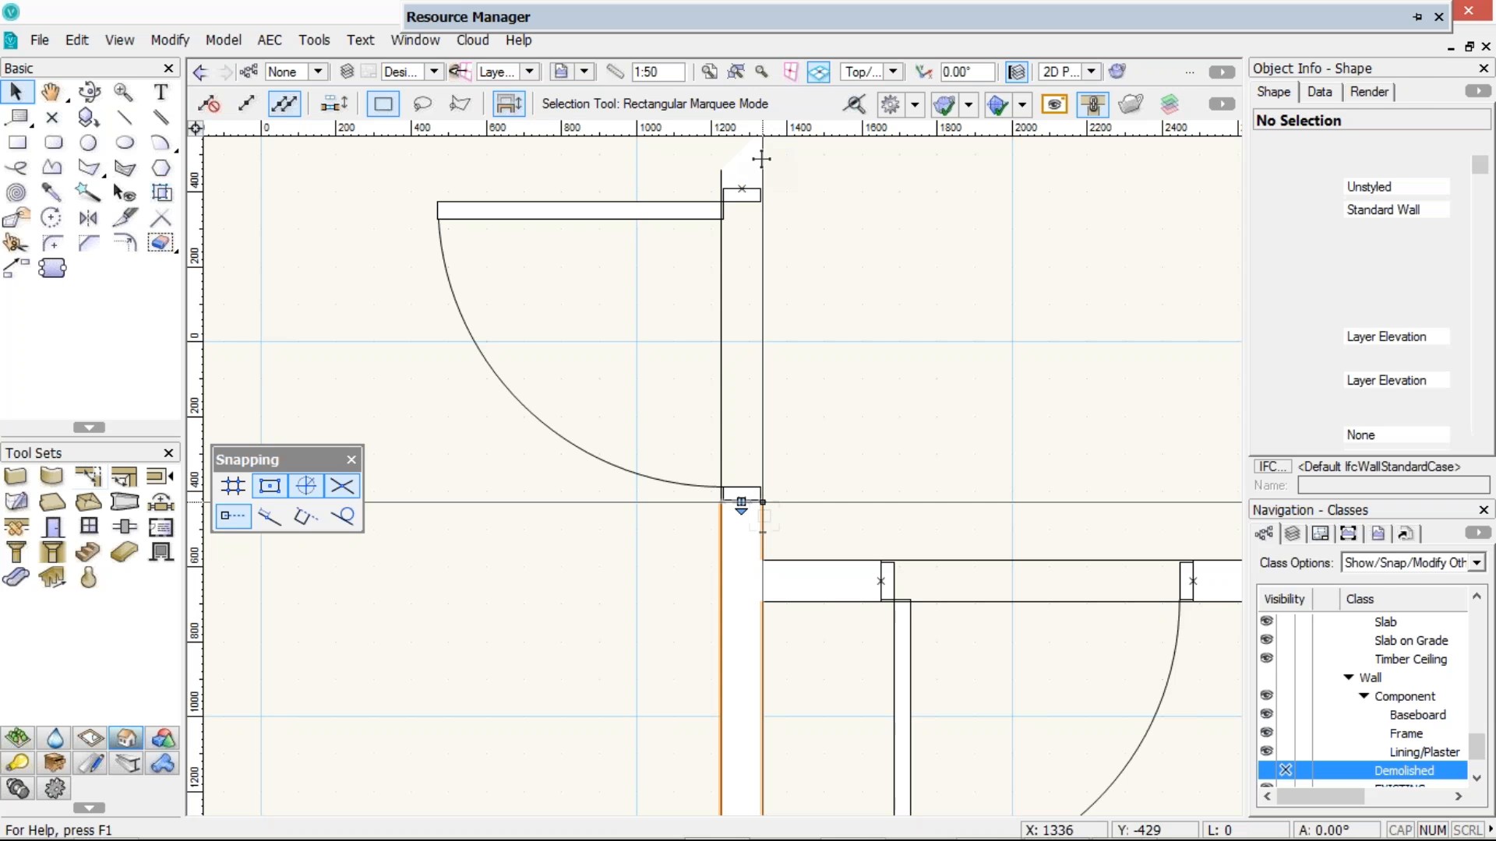
{"action": "right_click", "coordinate": [1338, 770]}
{"action": "left_click", "coordinate": [1376, 568]}
{"action": "scroll", "coordinate": [815, 432], "scroll_direction": "down", "scroll_amount": 5}
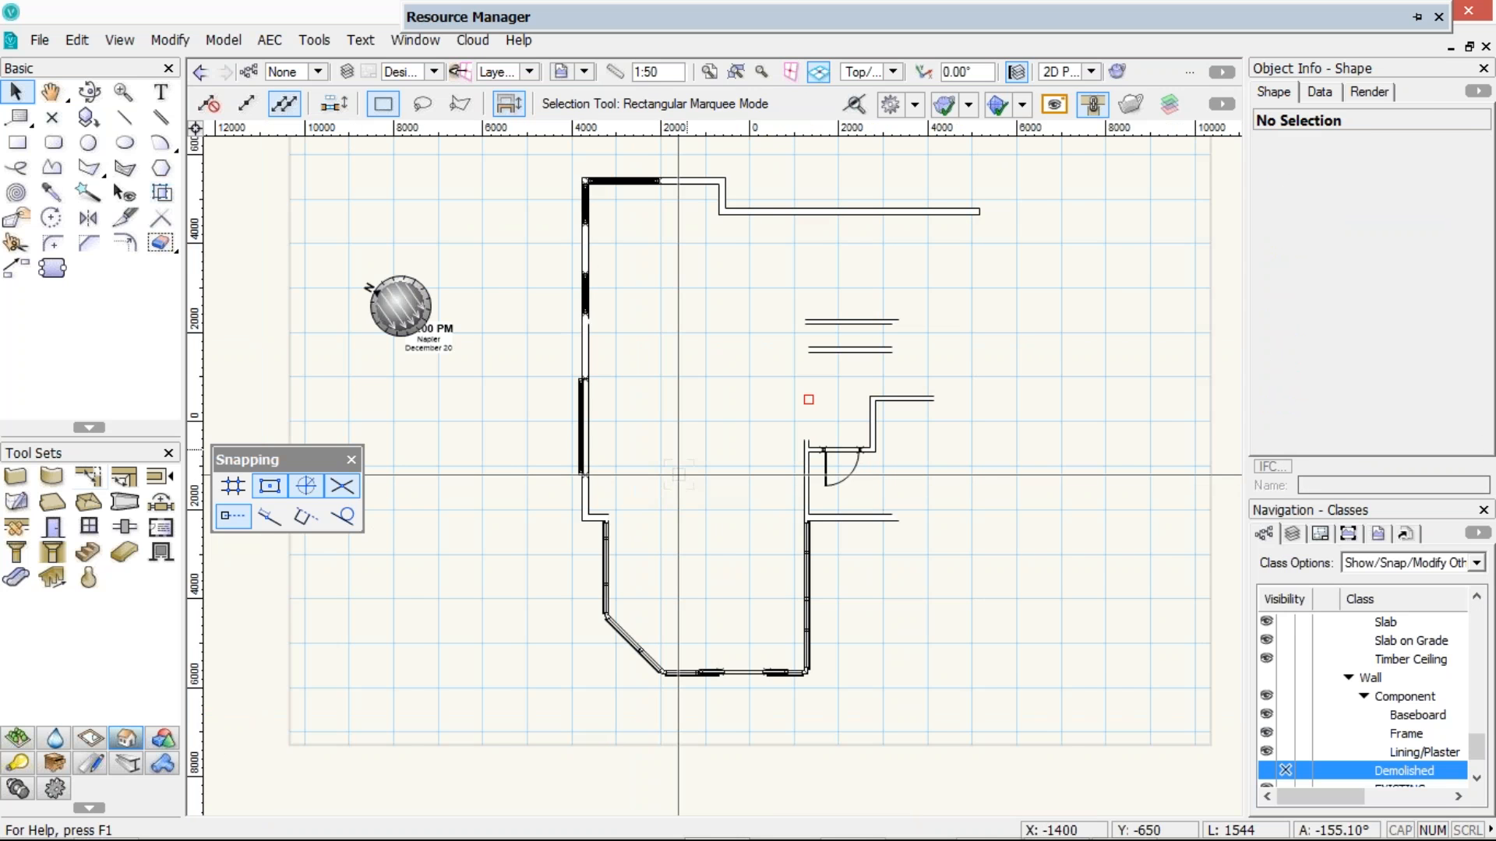
{"action": "scroll", "coordinate": [678, 474], "scroll_direction": "up", "scroll_amount": 3}
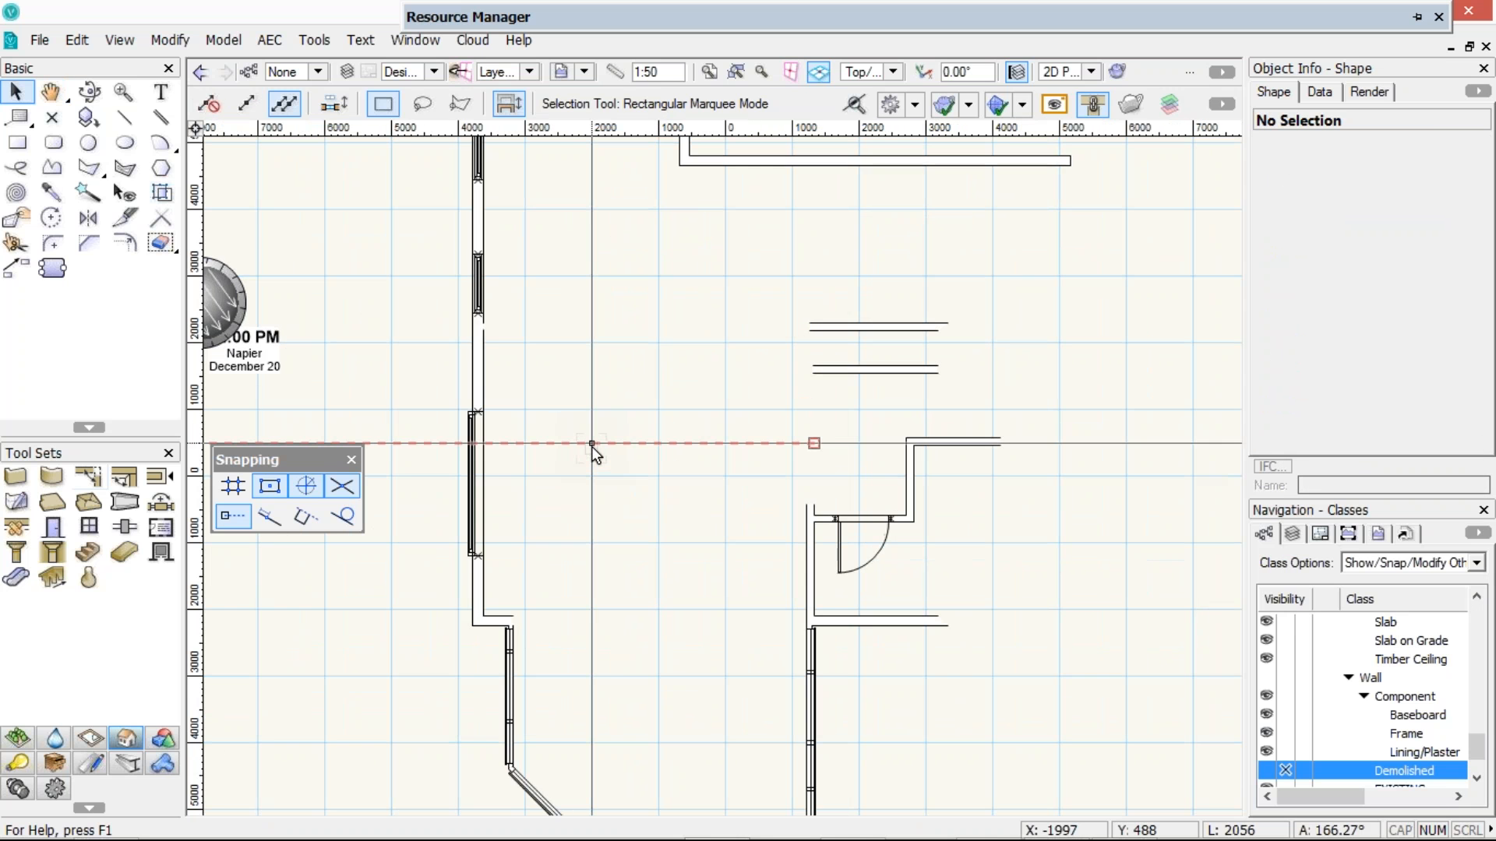
Draw a 13/90/13 Proposed Internal wall about 4884 mm long from the upper existing wall's left end to the left exterior wall
{"action": "left_click", "coordinate": [15, 476]}
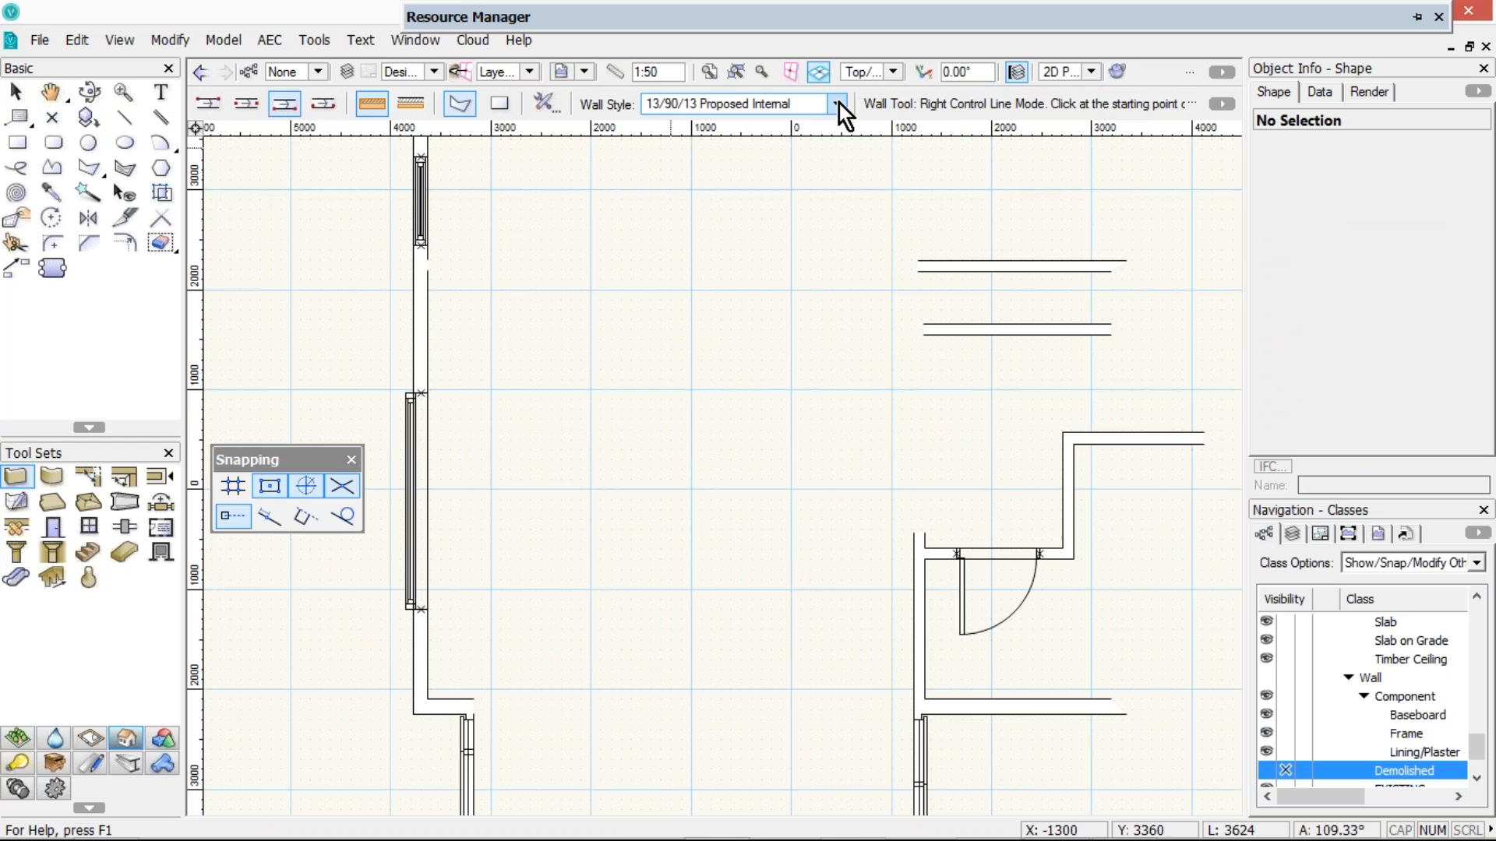
{"action": "left_click", "coordinate": [13, 93]}
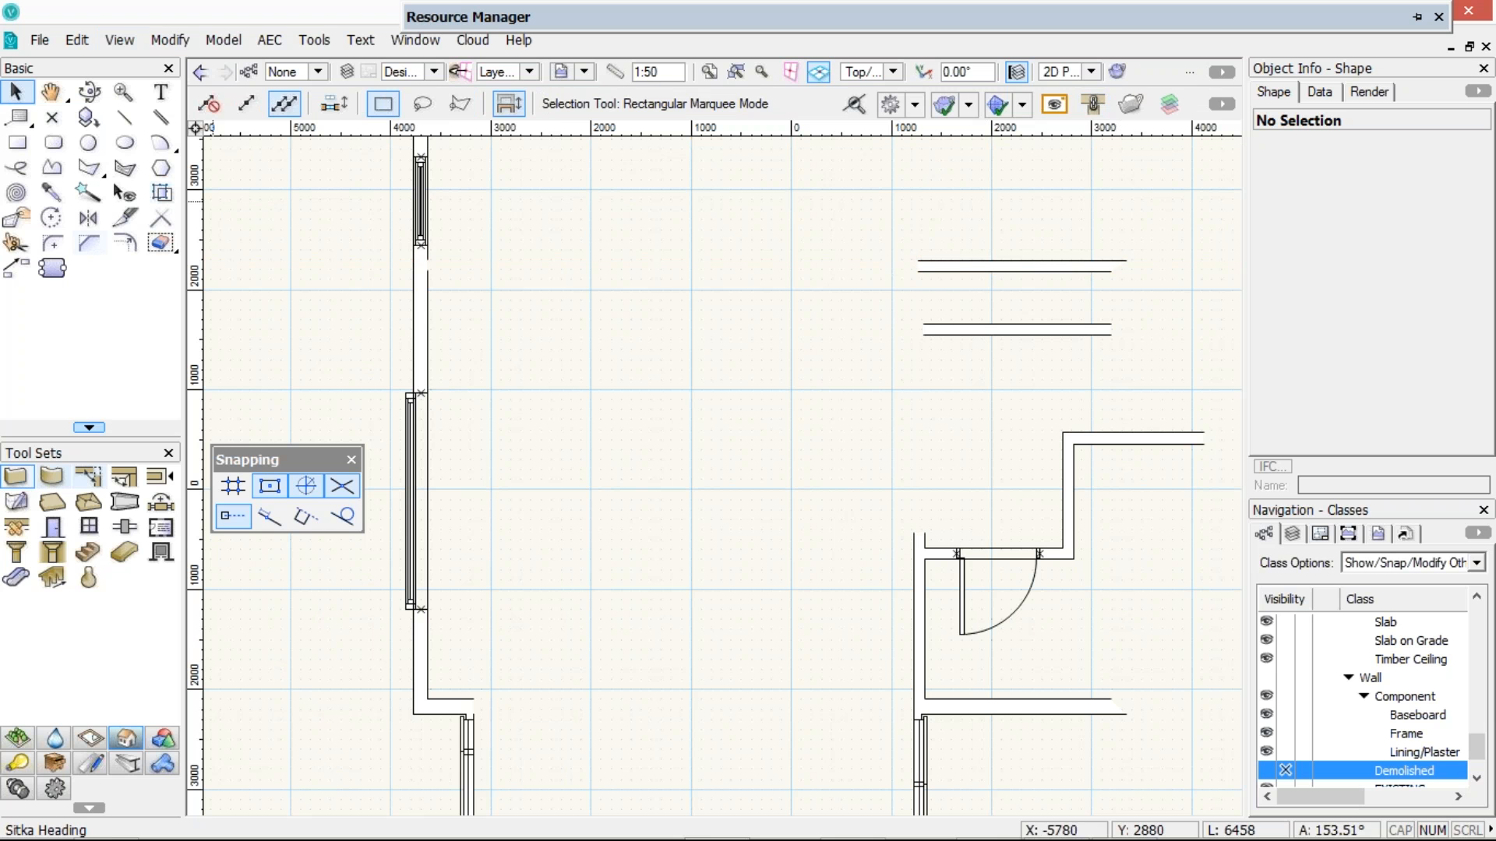
{"action": "left_click", "coordinate": [17, 476]}
{"action": "left_click", "coordinate": [918, 260]}
{"action": "left_click", "coordinate": [428, 260]}
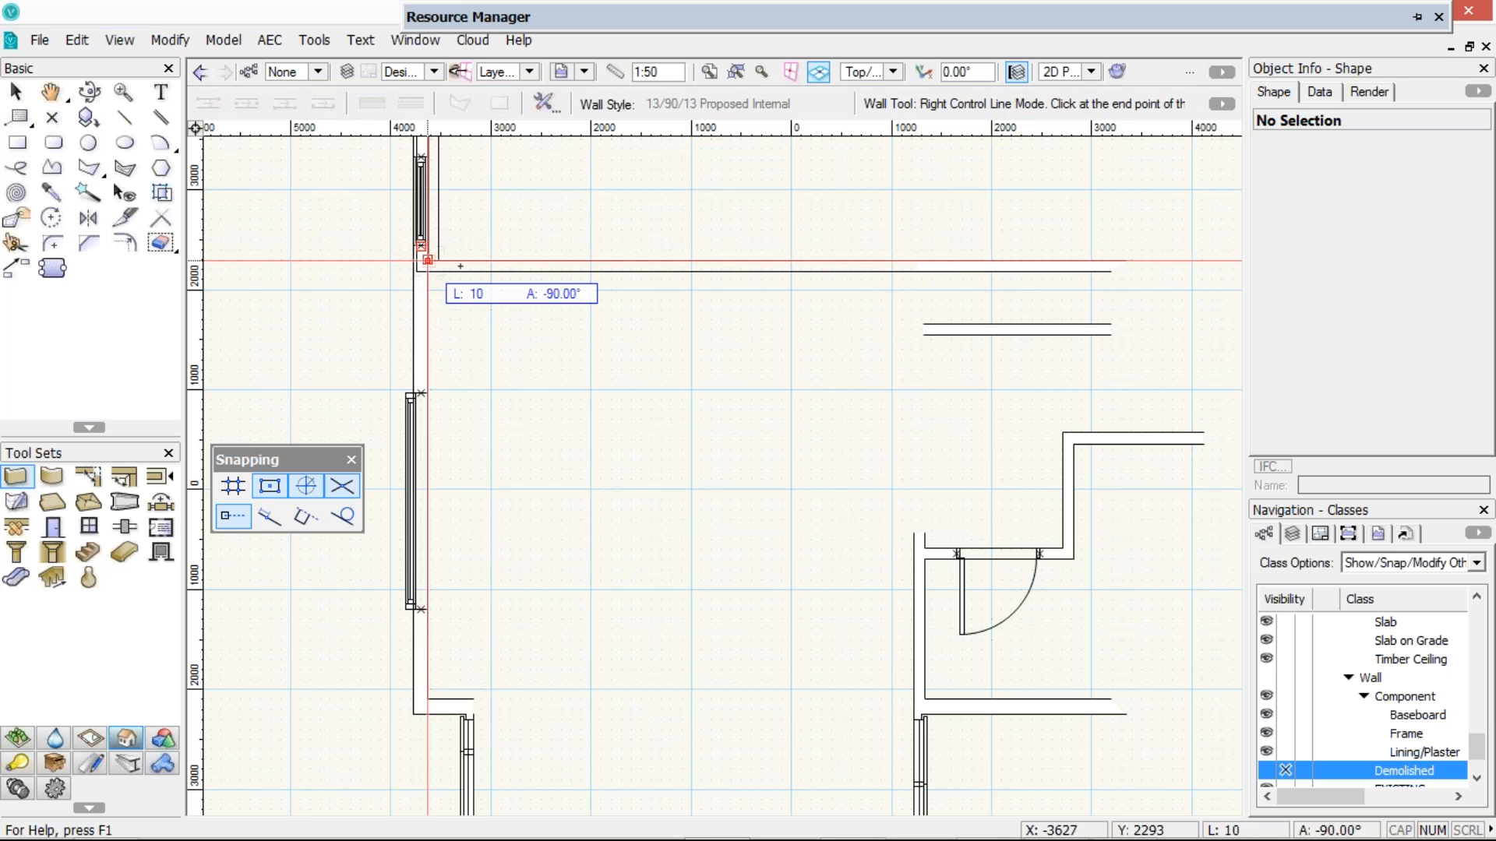
{"action": "key", "text": "BackSpace"}
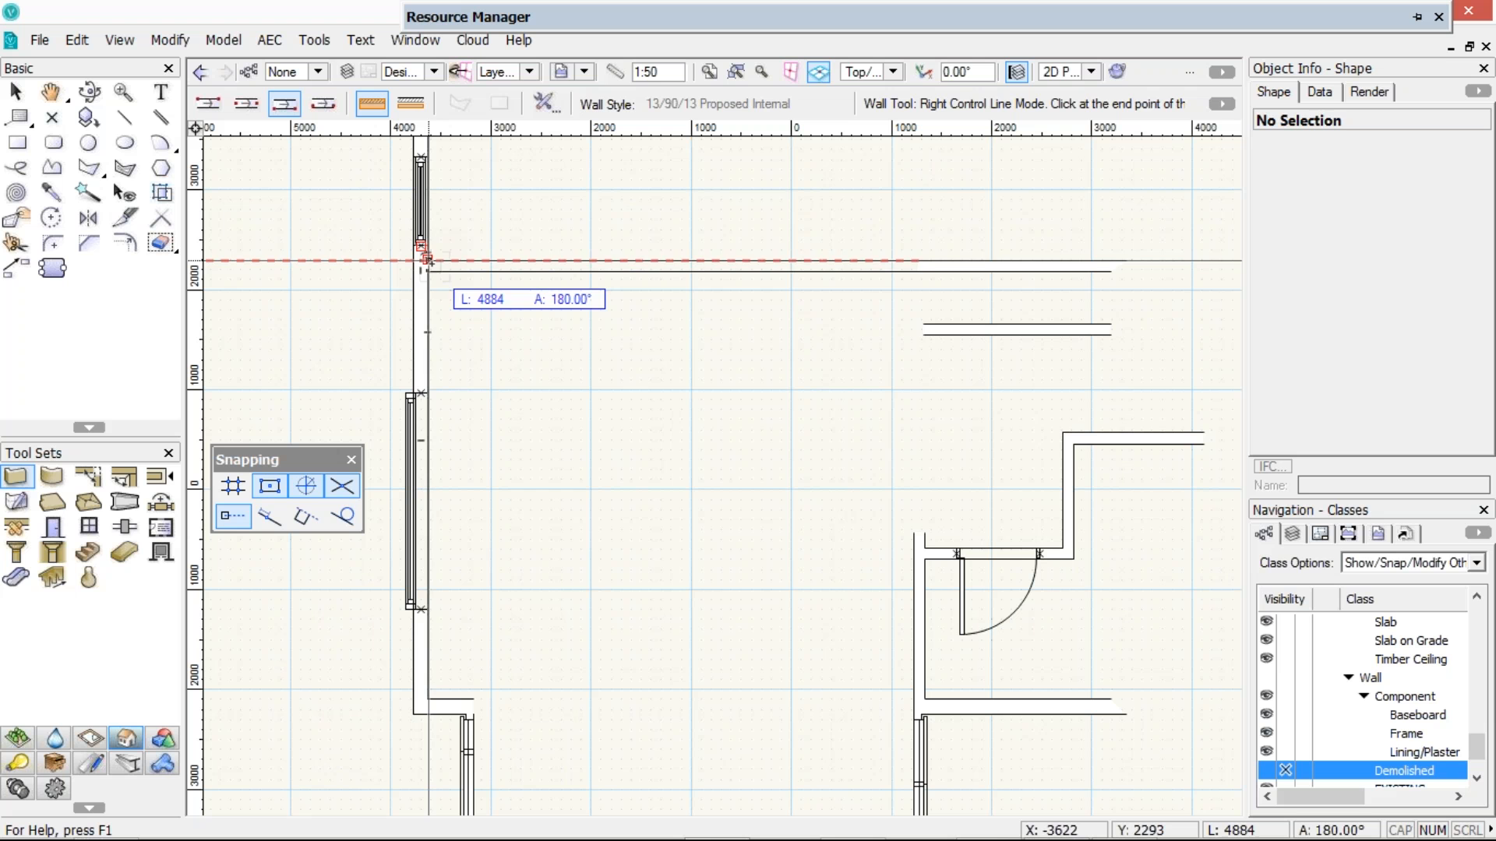
{"action": "double_click", "coordinate": [426, 260]}
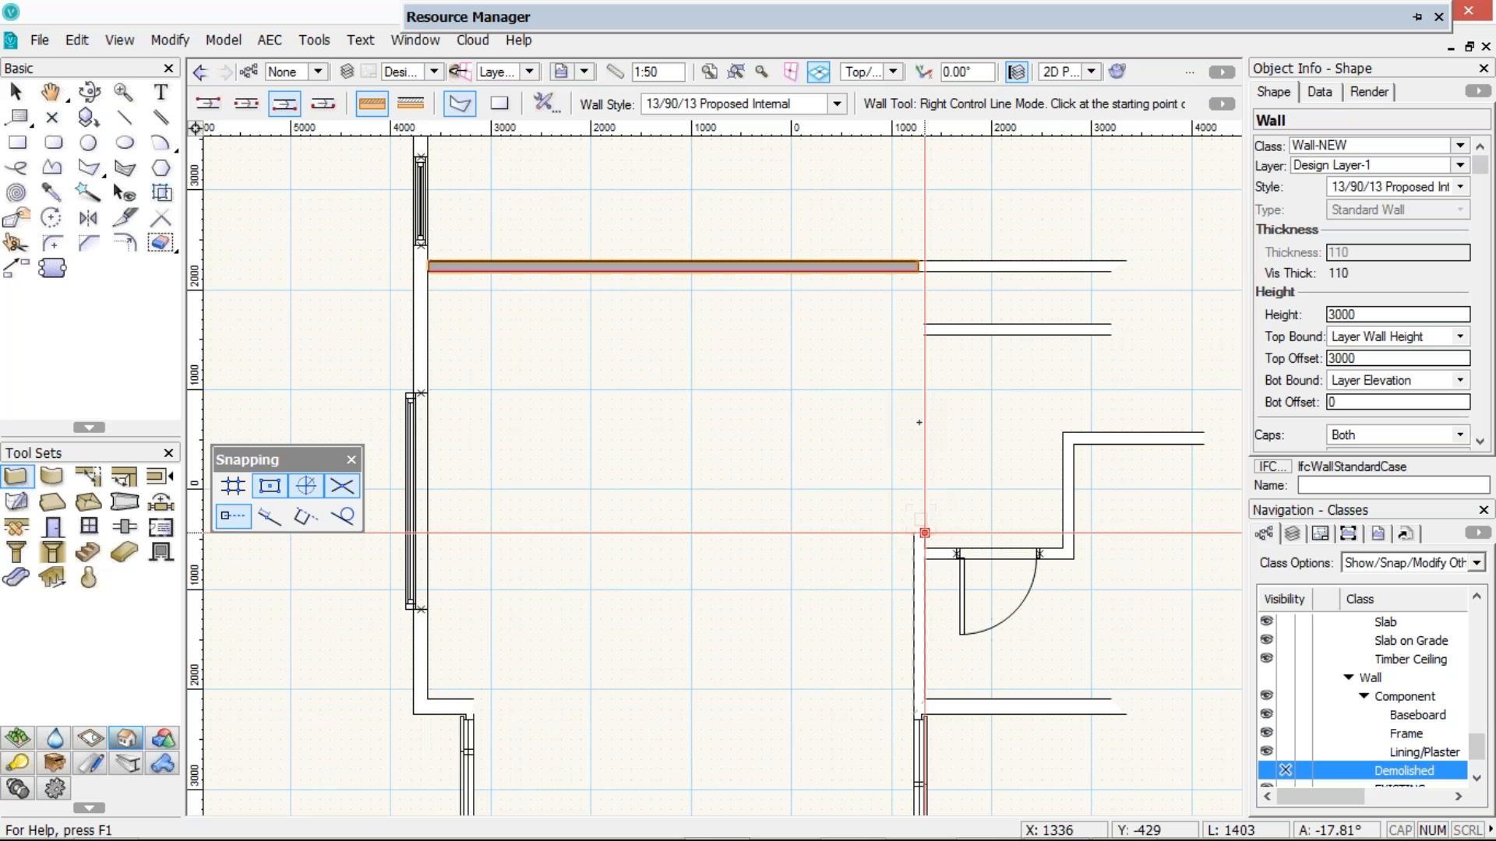
Draw a vertical 13/90/13 Proposed Internal wall about 2612 mm long from the existing right wall's upper end to the new horizontal wall
{"action": "left_click", "coordinate": [925, 533]}
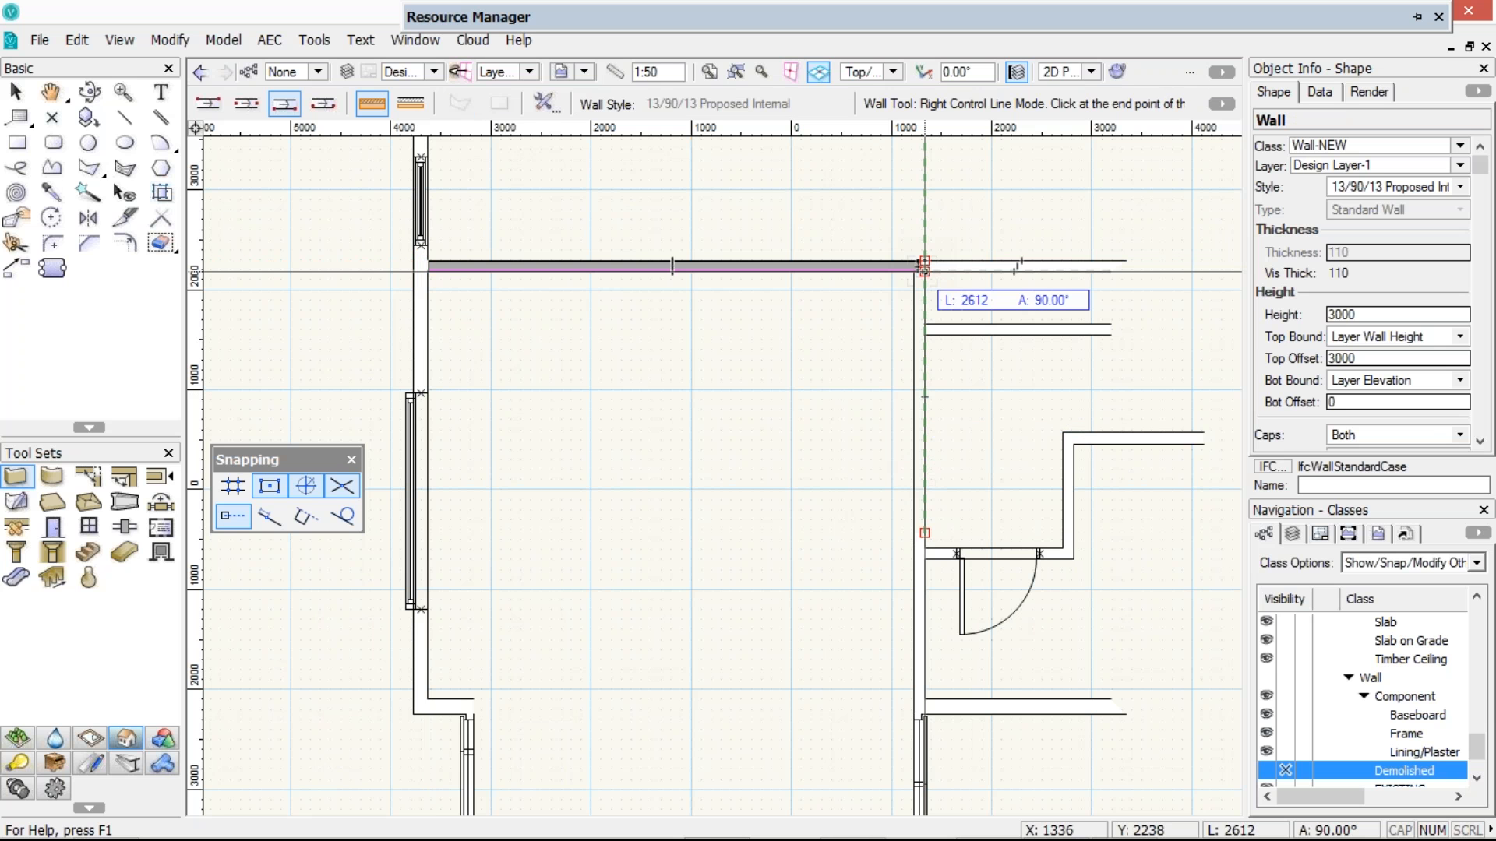
{"action": "double_click", "coordinate": [924, 266]}
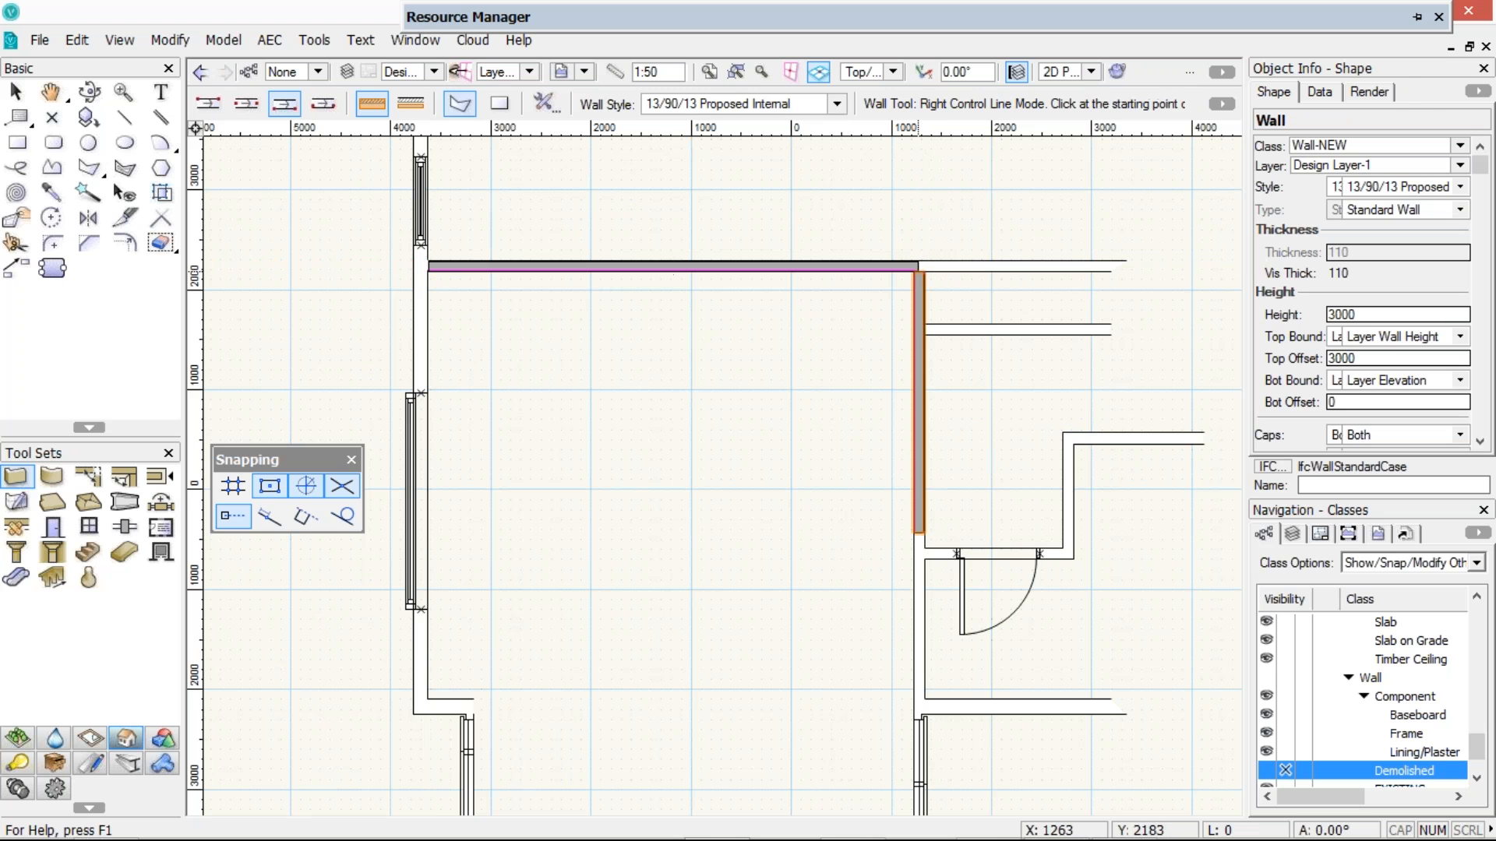
Draw a horizontal 13/90/13 Proposed Internal wall in left control line mode from the lower left wall stub to the right wall at X 1226
{"action": "key", "text": "space"}
{"action": "left_click_drag", "start_coordinate": [701, 546], "coordinate": [701, 374]}
{"action": "left_click", "coordinate": [474, 527]}
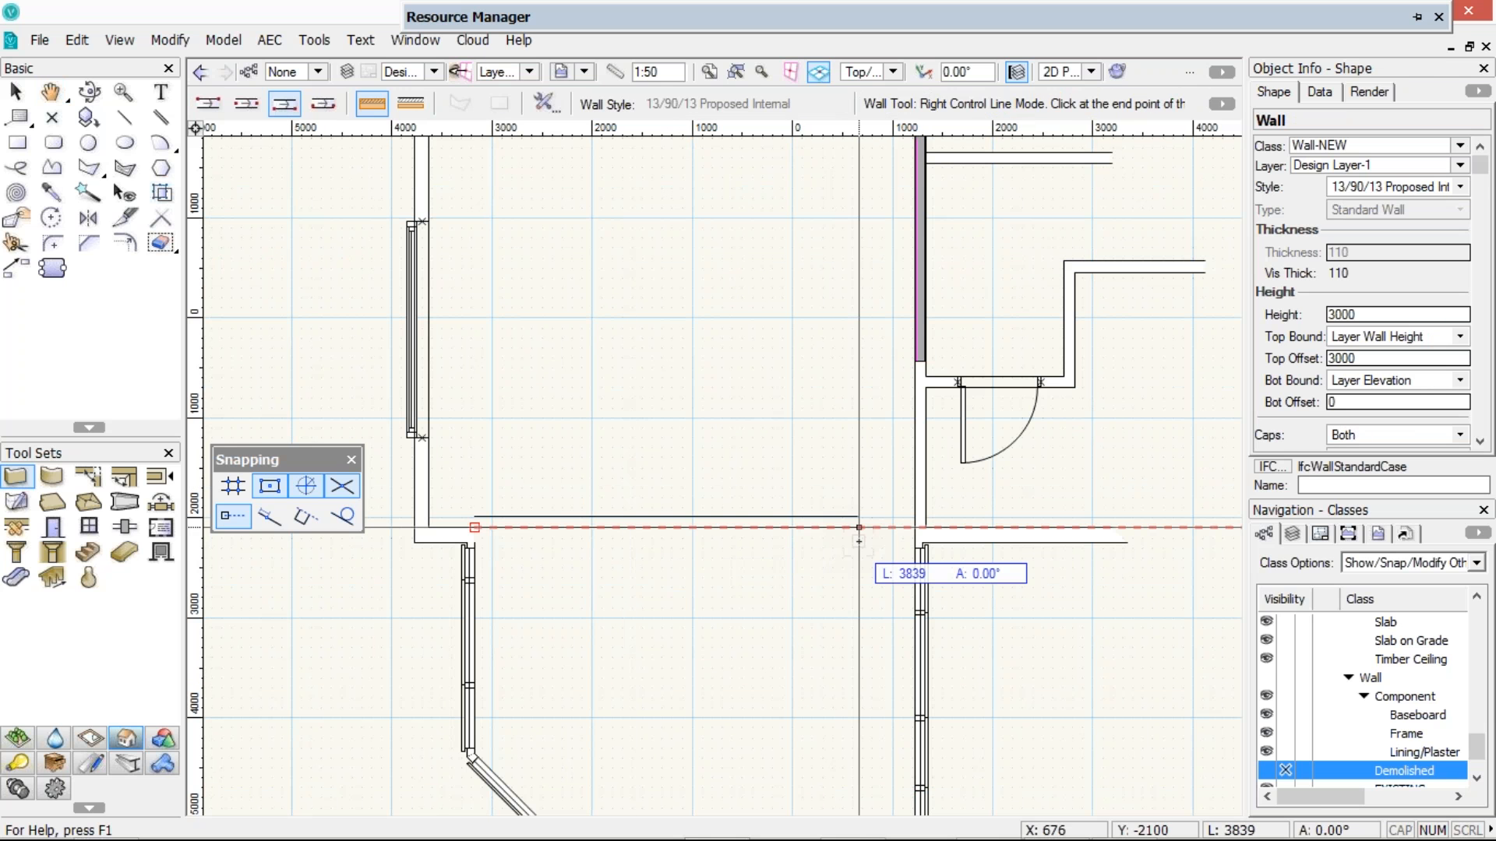
{"action": "key", "text": "u"}
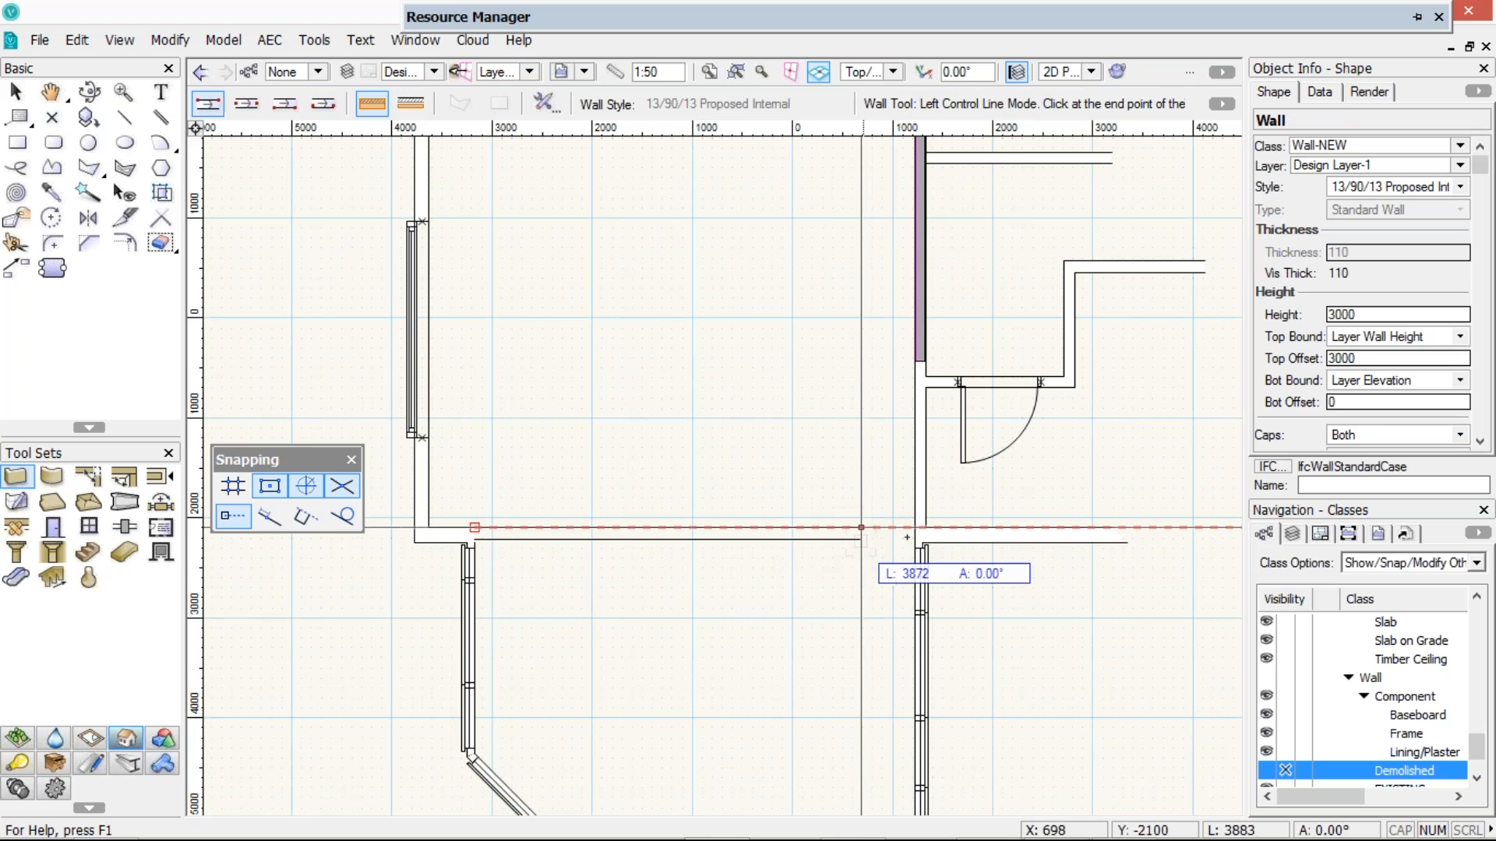
{"action": "left_click", "coordinate": [914, 527]}
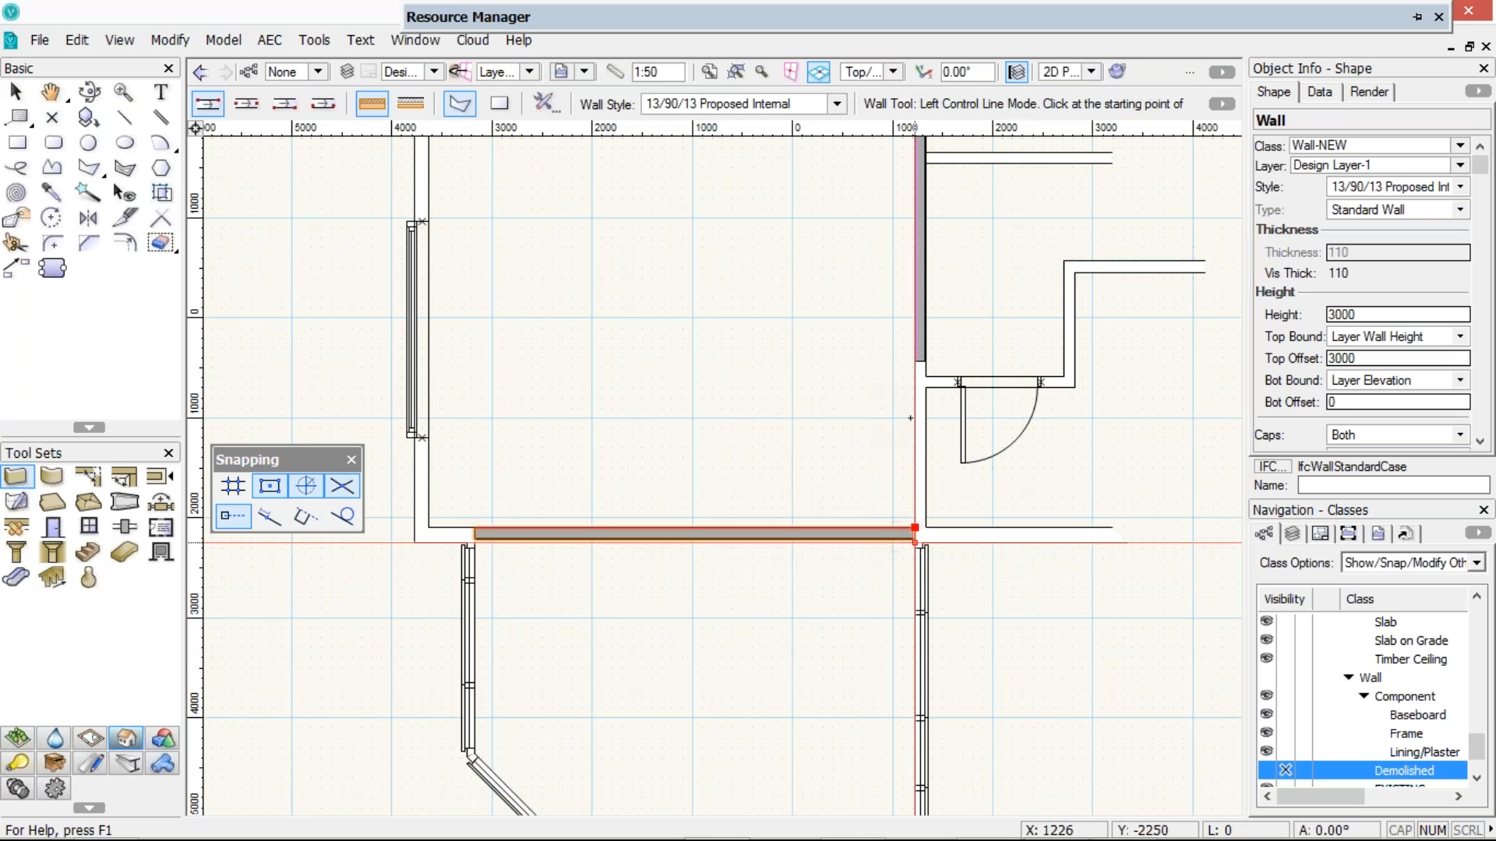
Draw an L-shaped 13/90/13 Proposed Internal wall from the right wall at Y 877, about 746 mm left and 2977 mm down to the lower wall
{"action": "middle_click_drag", "start_coordinate": [919, 230], "coordinate": [827, 319]}
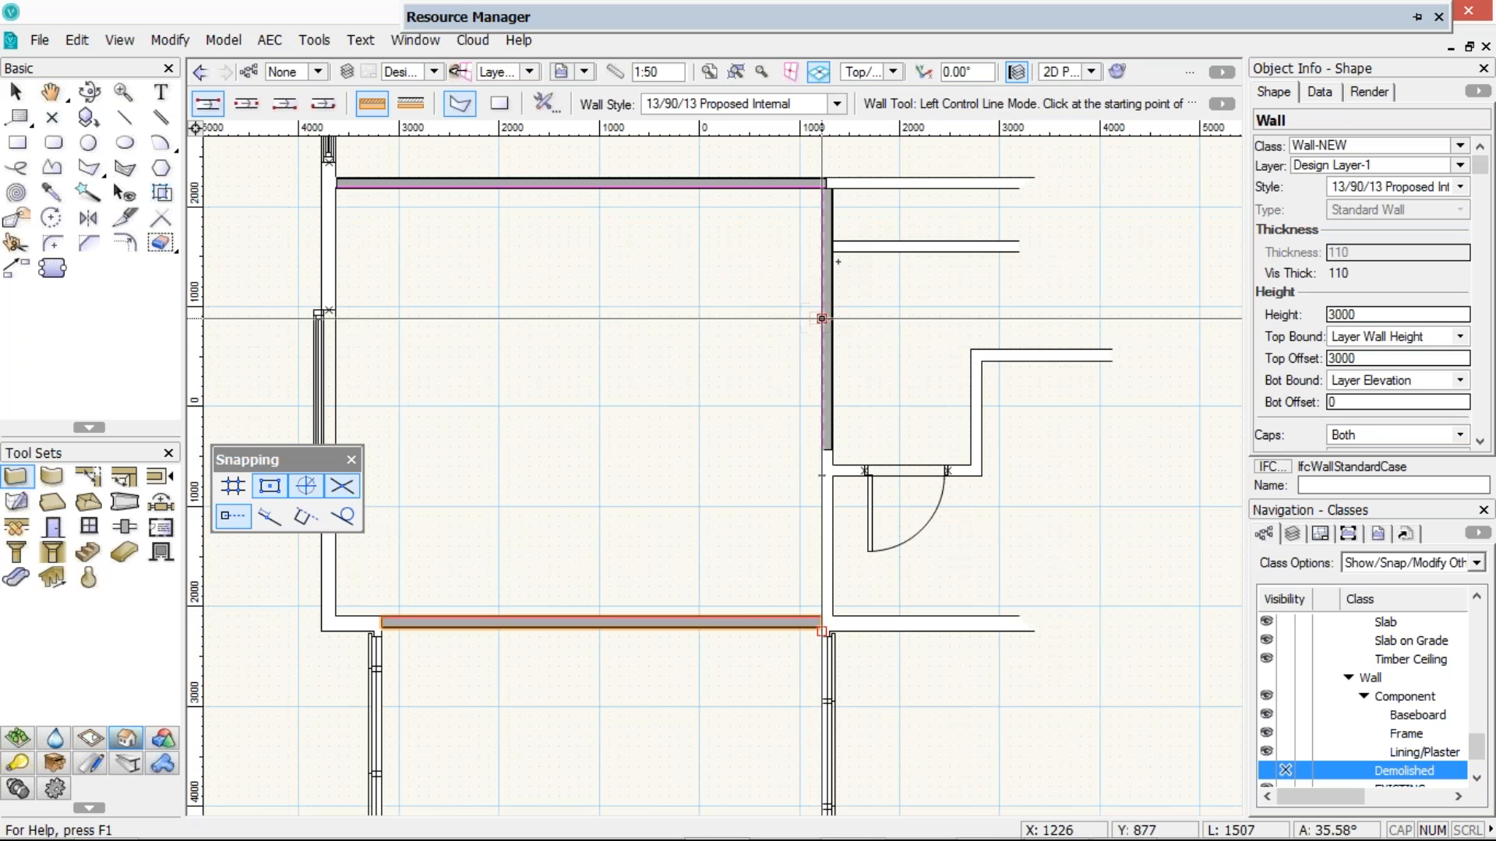
{"action": "left_click", "coordinate": [822, 318]}
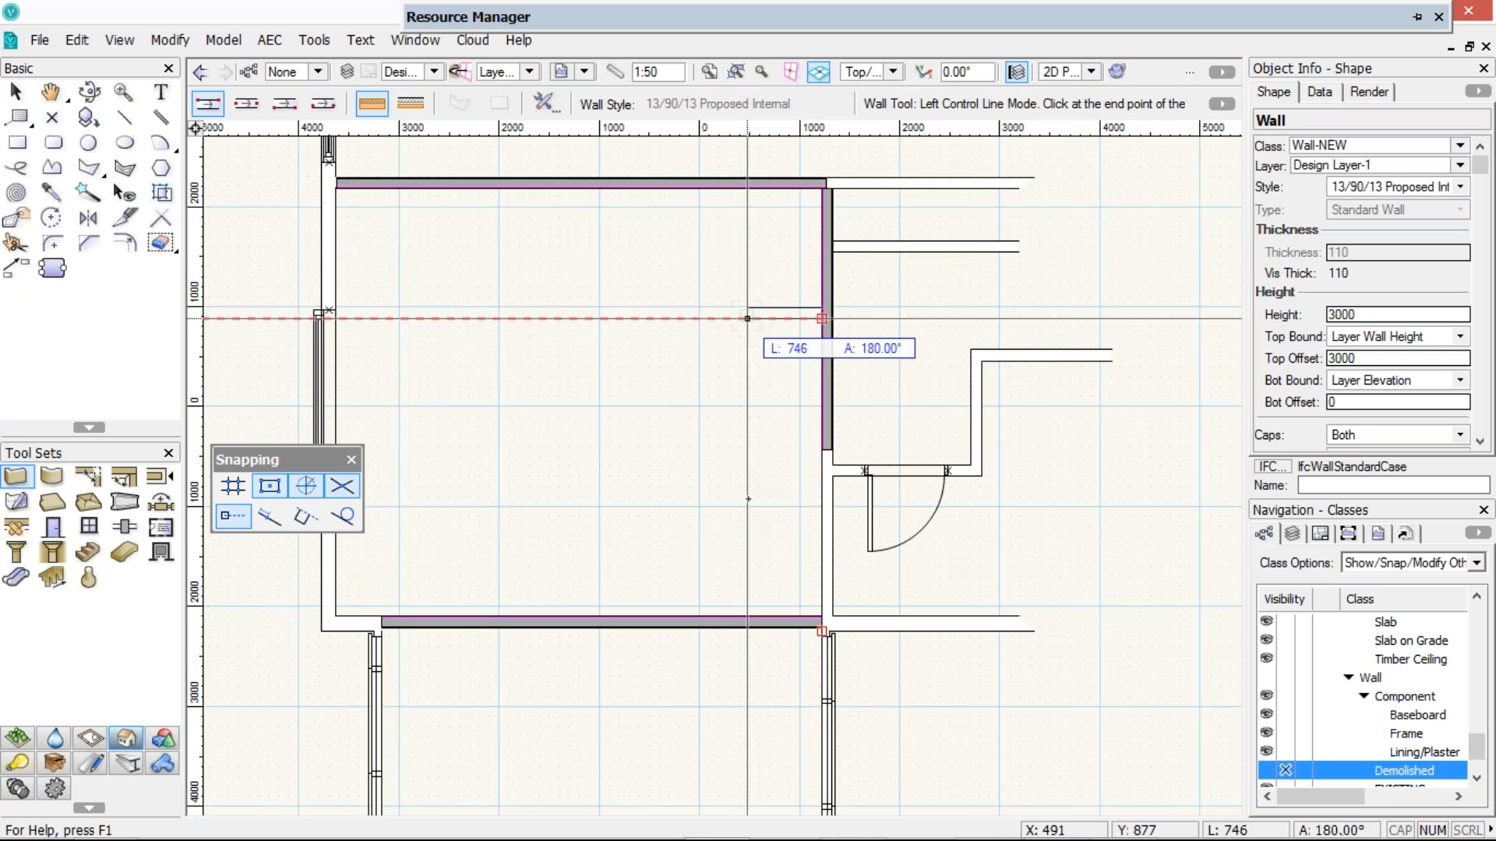
{"action": "left_click", "coordinate": [747, 318]}
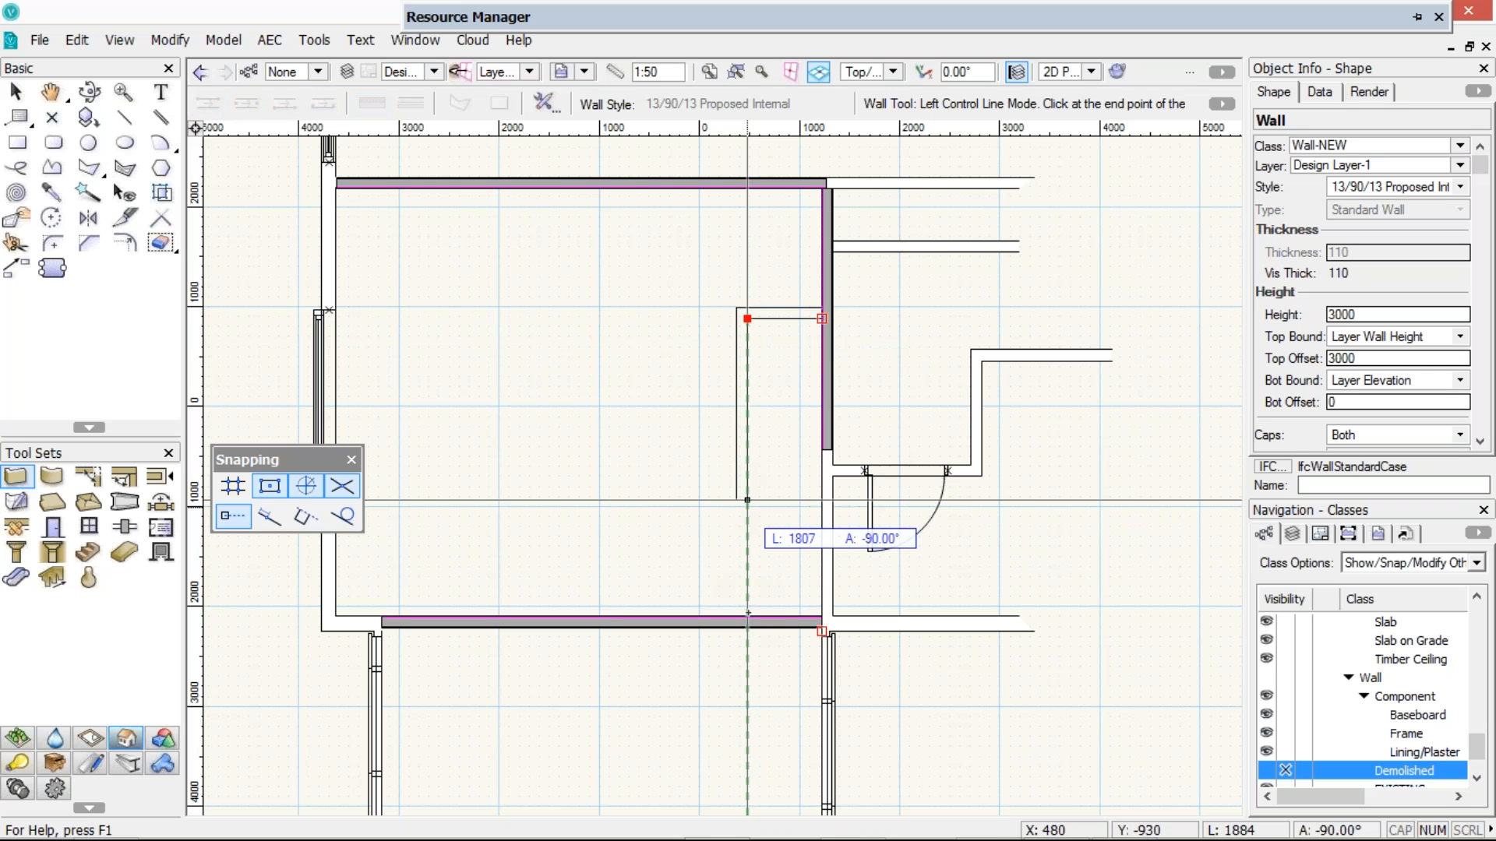
{"action": "double_click", "coordinate": [747, 615]}
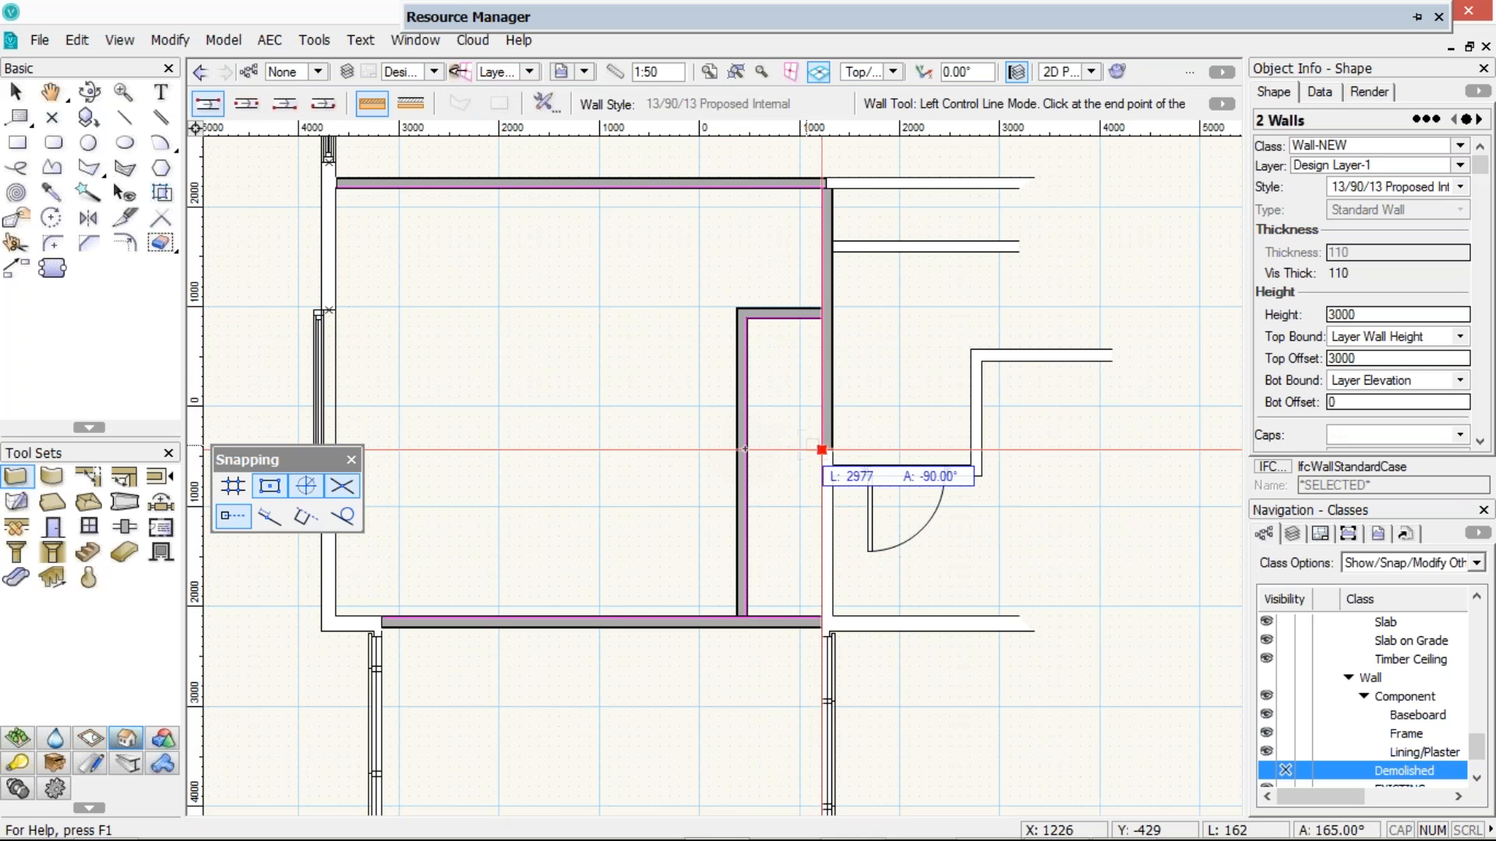
Draw a short horizontal 13/90/13 Proposed Internal wall at Y -429 between the right wall and the new vertical wall
{"action": "double_click", "coordinate": [822, 449]}
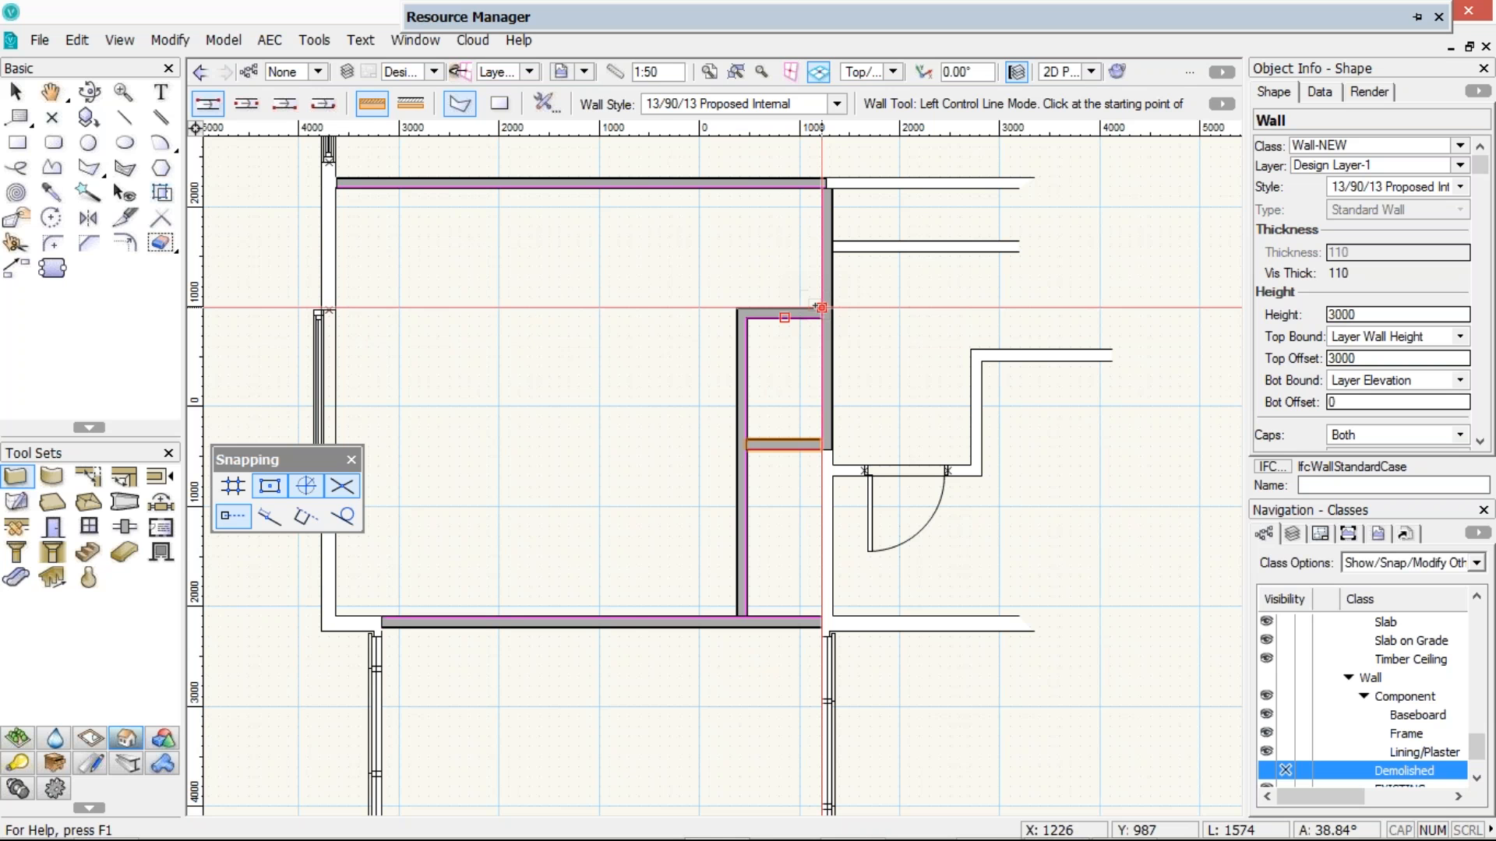
{"action": "key", "text": "x"}
{"action": "key", "text": "x"}
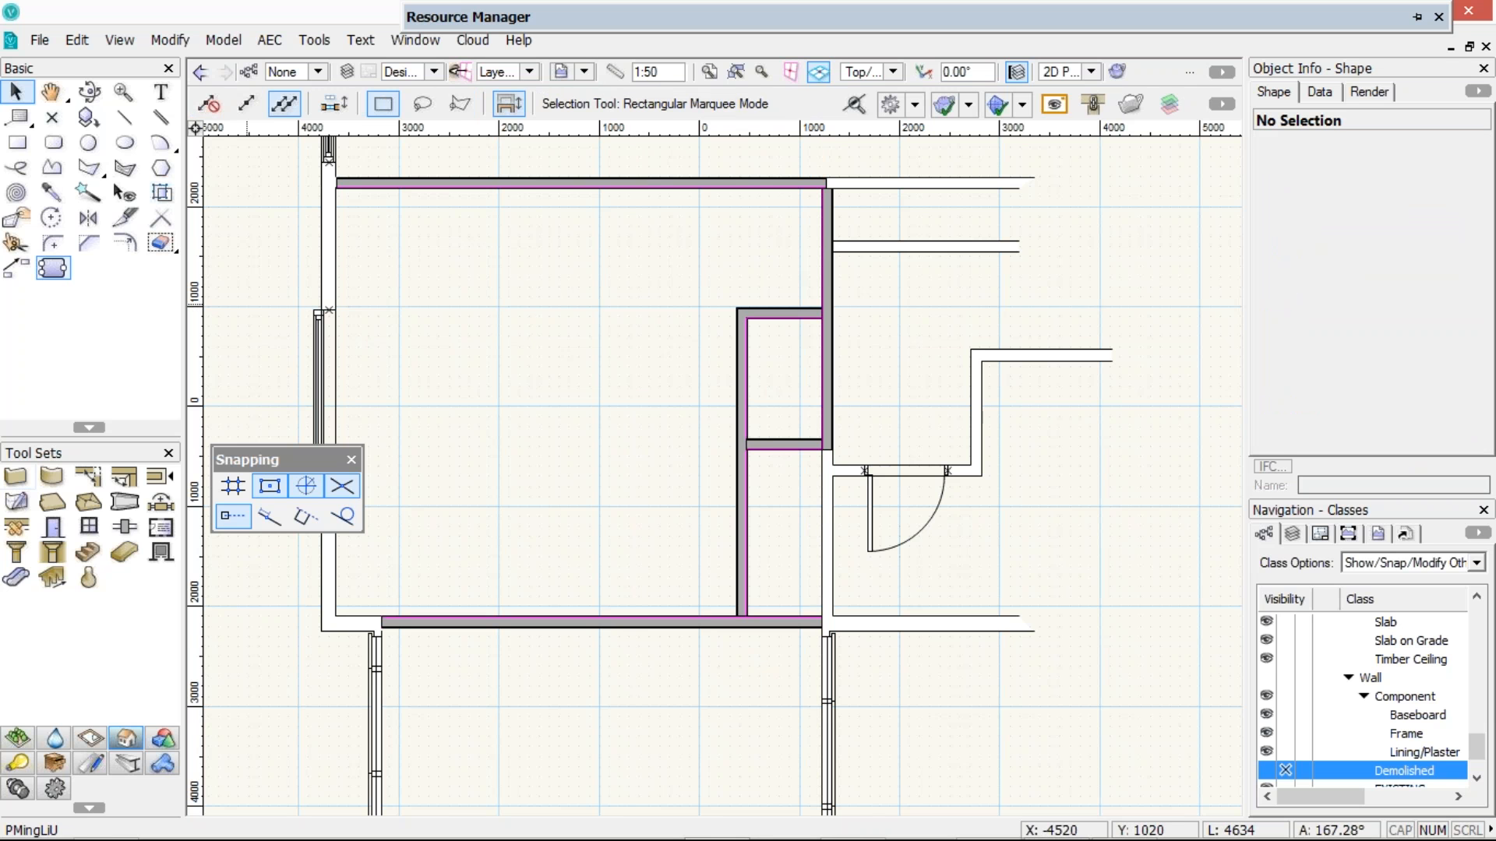
Insert two Custom Door objects in the new vertical wall, one for the lower compartment and one for the upper
{"action": "middle_click_drag", "start_coordinate": [445, 300], "coordinate": [485, 433]}
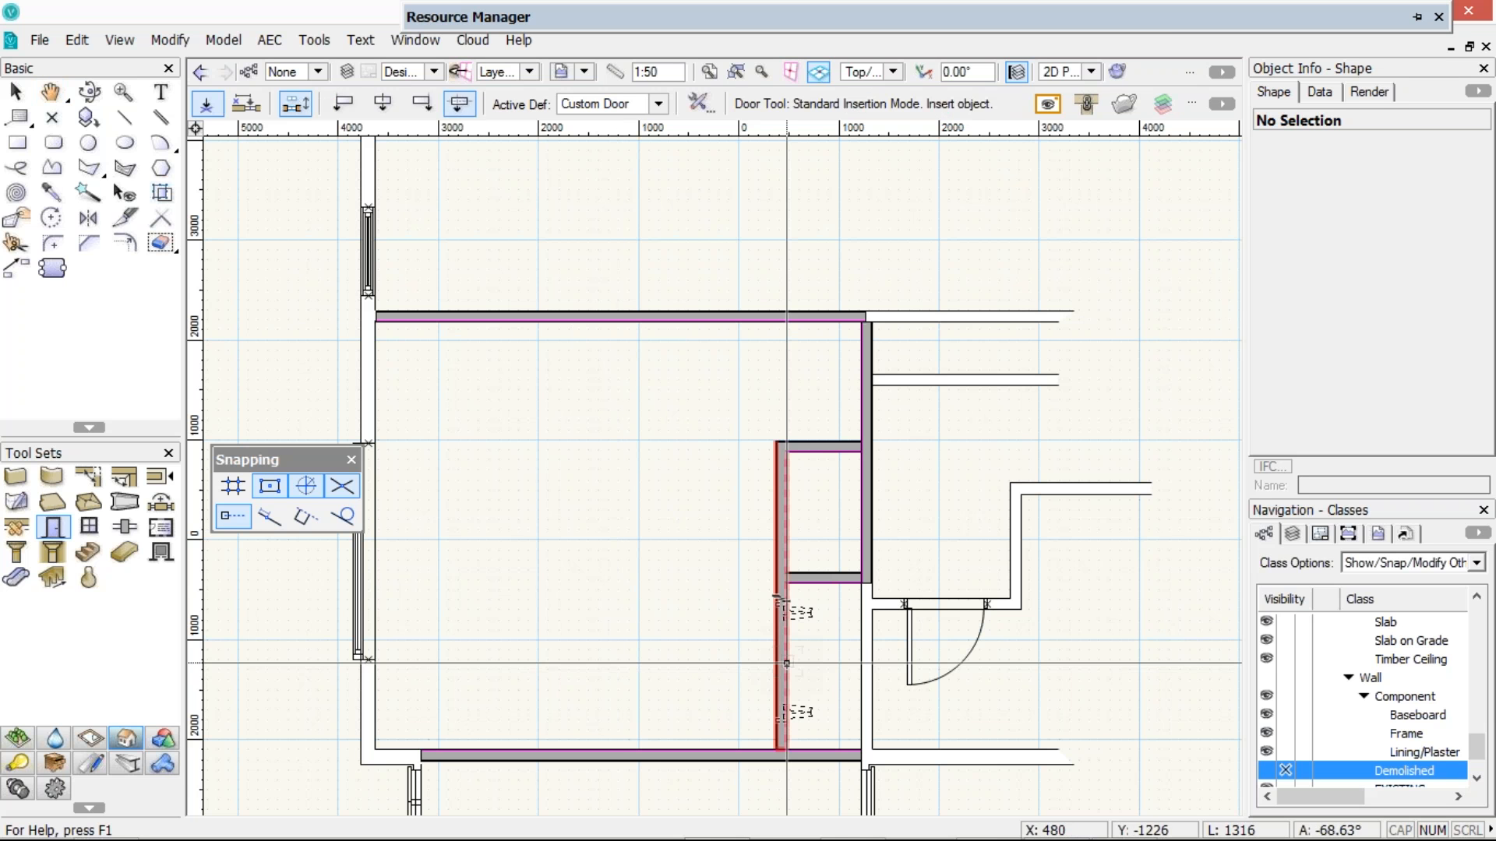
{"action": "left_click", "coordinate": [787, 663]}
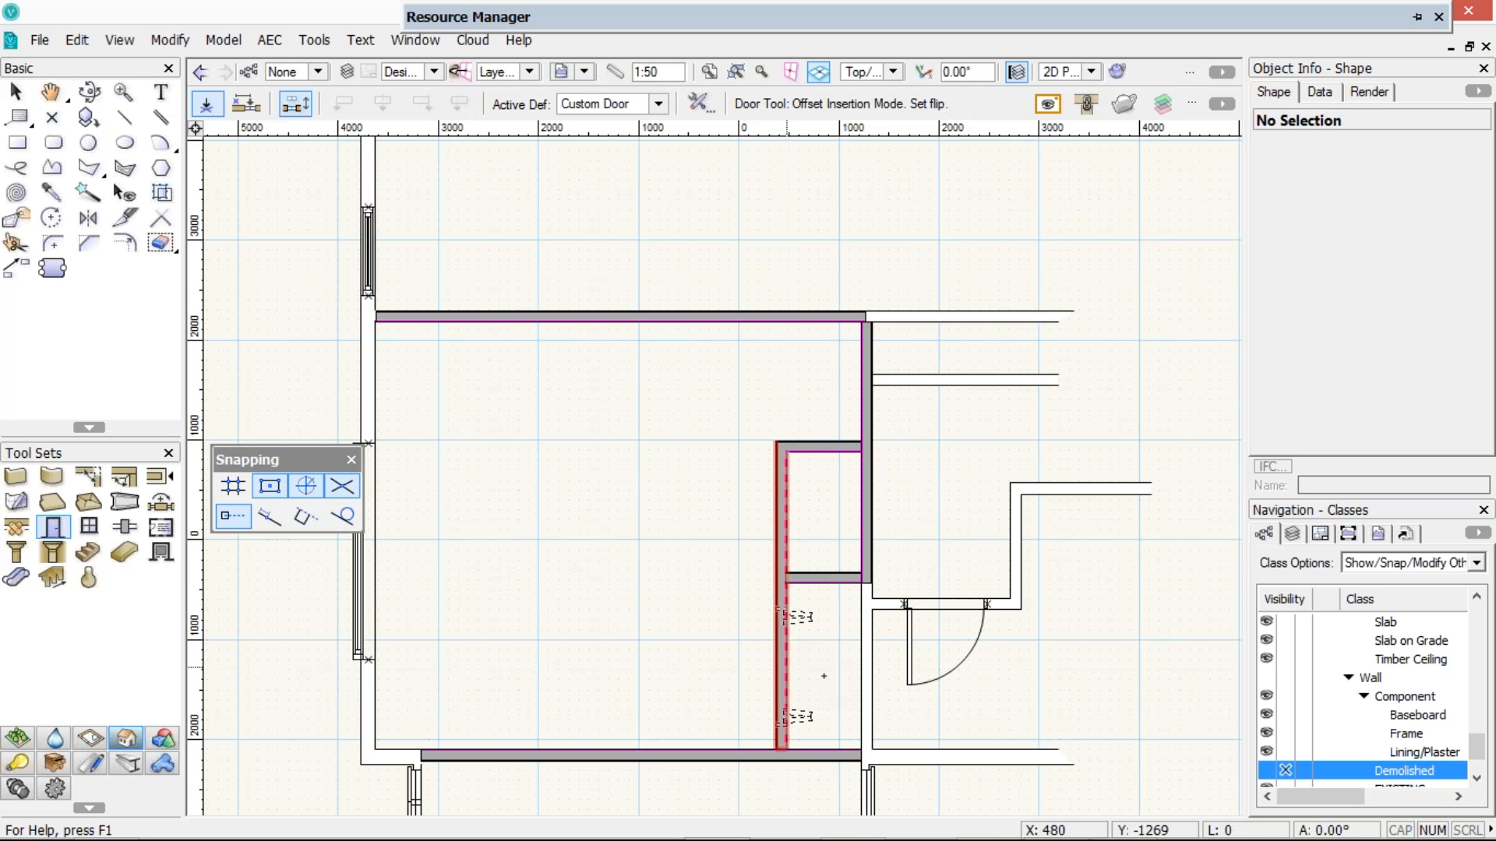
{"action": "left_click", "coordinate": [788, 511]}
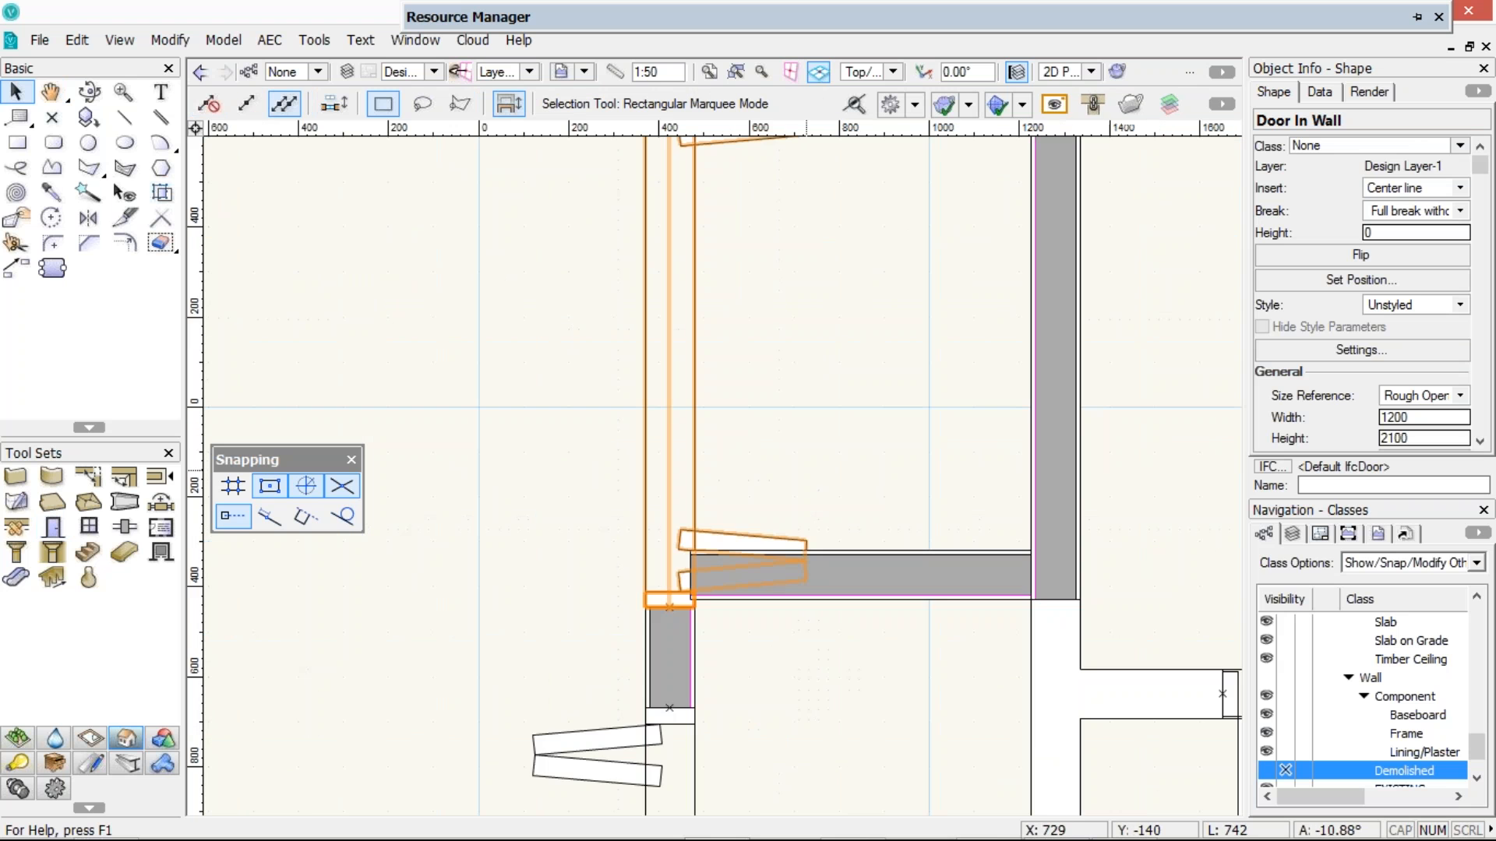
Position the upper closet door with its upper edge offset 50 mm from the compartment's inside corner
{"action": "middle_click_drag", "start_coordinate": [807, 470], "coordinate": [757, 691]}
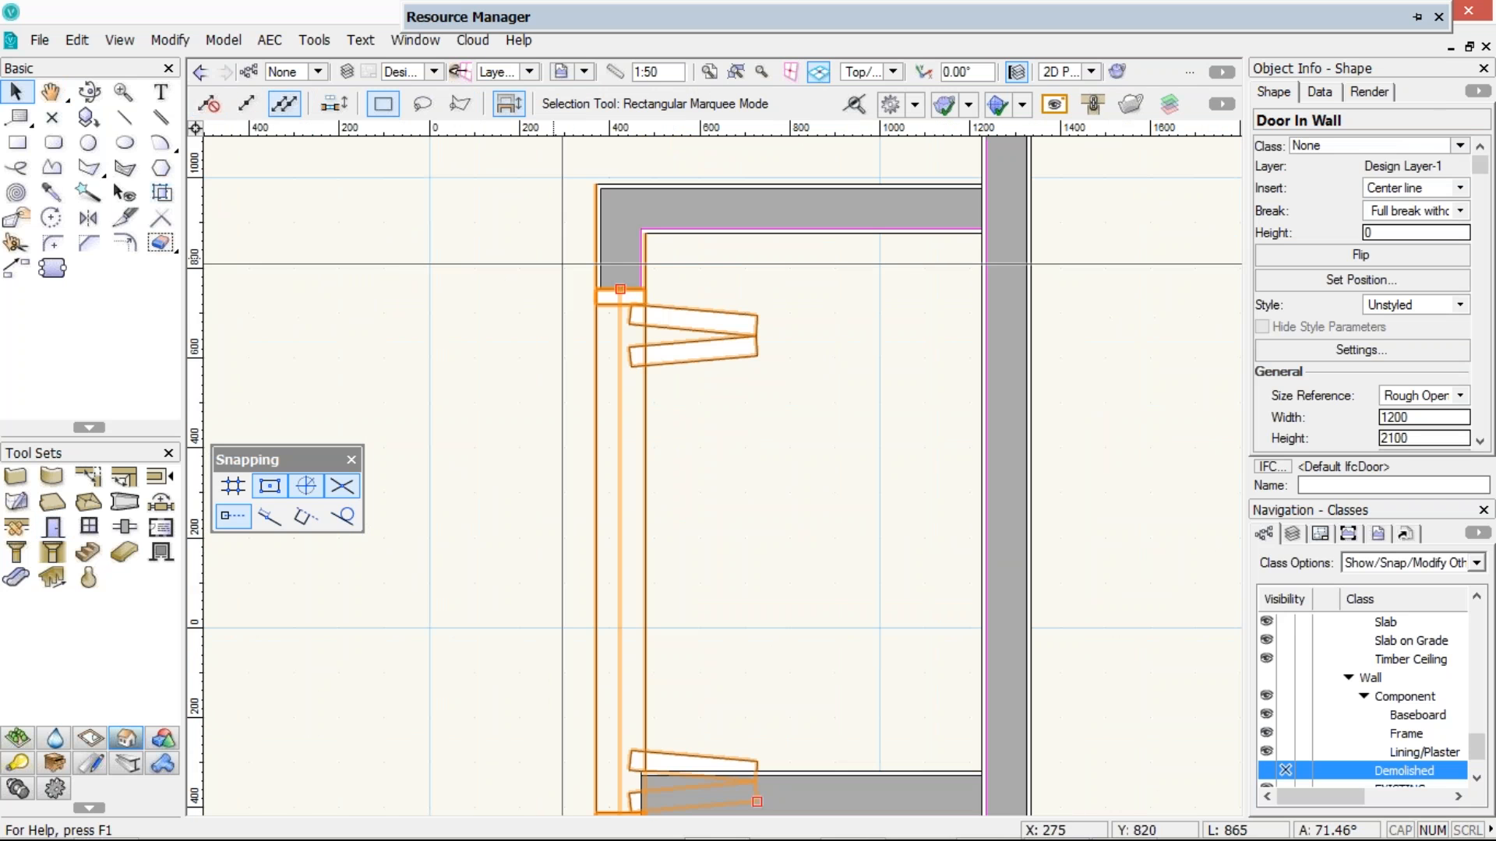
{"action": "left_click", "coordinate": [1409, 282]}
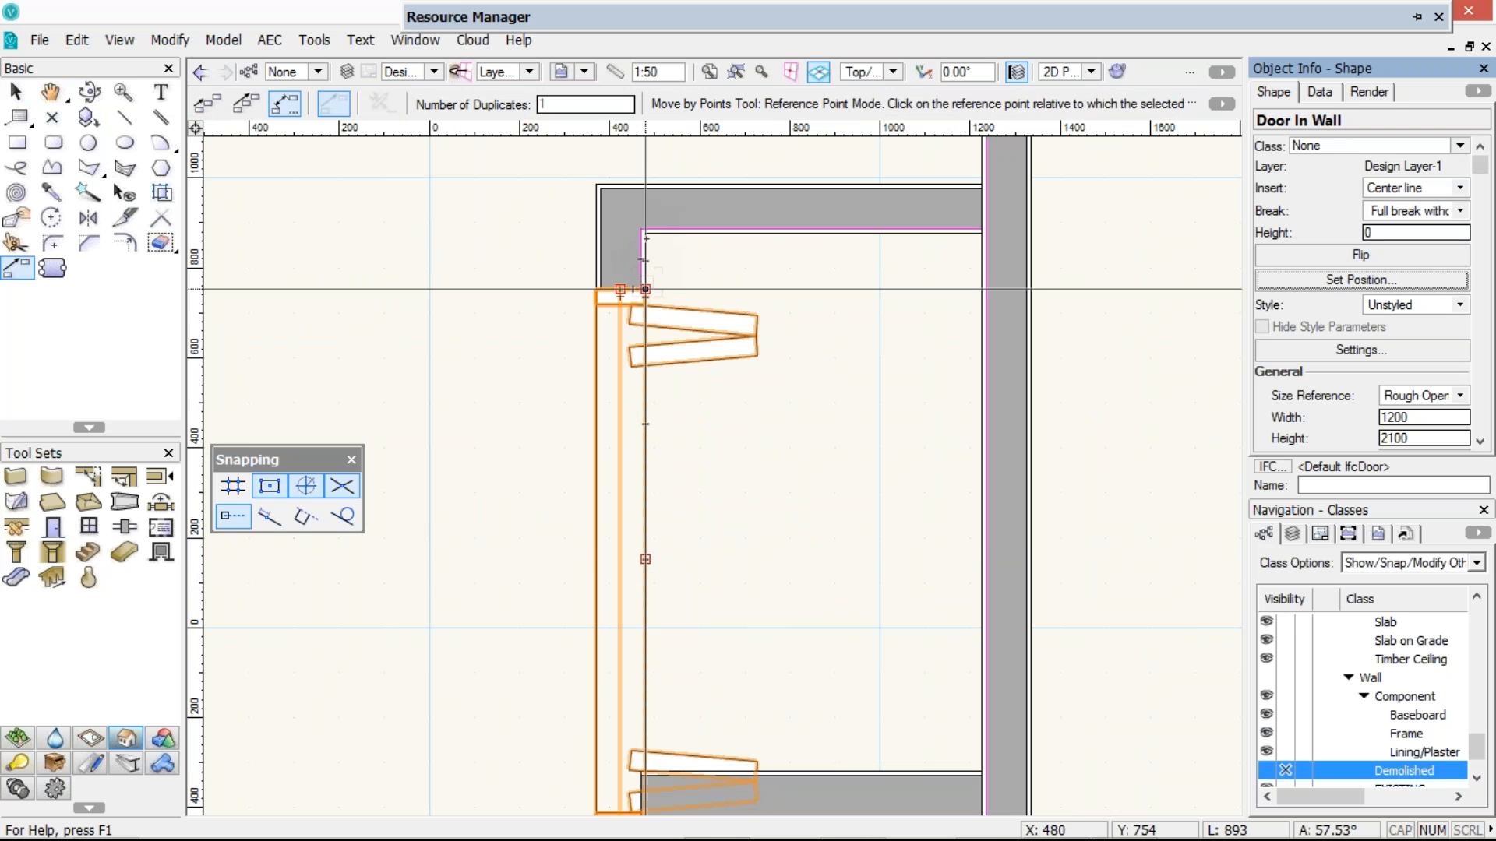
{"action": "left_click", "coordinate": [645, 289]}
{"action": "left_click", "coordinate": [646, 233]}
{"action": "type", "text": "550"}
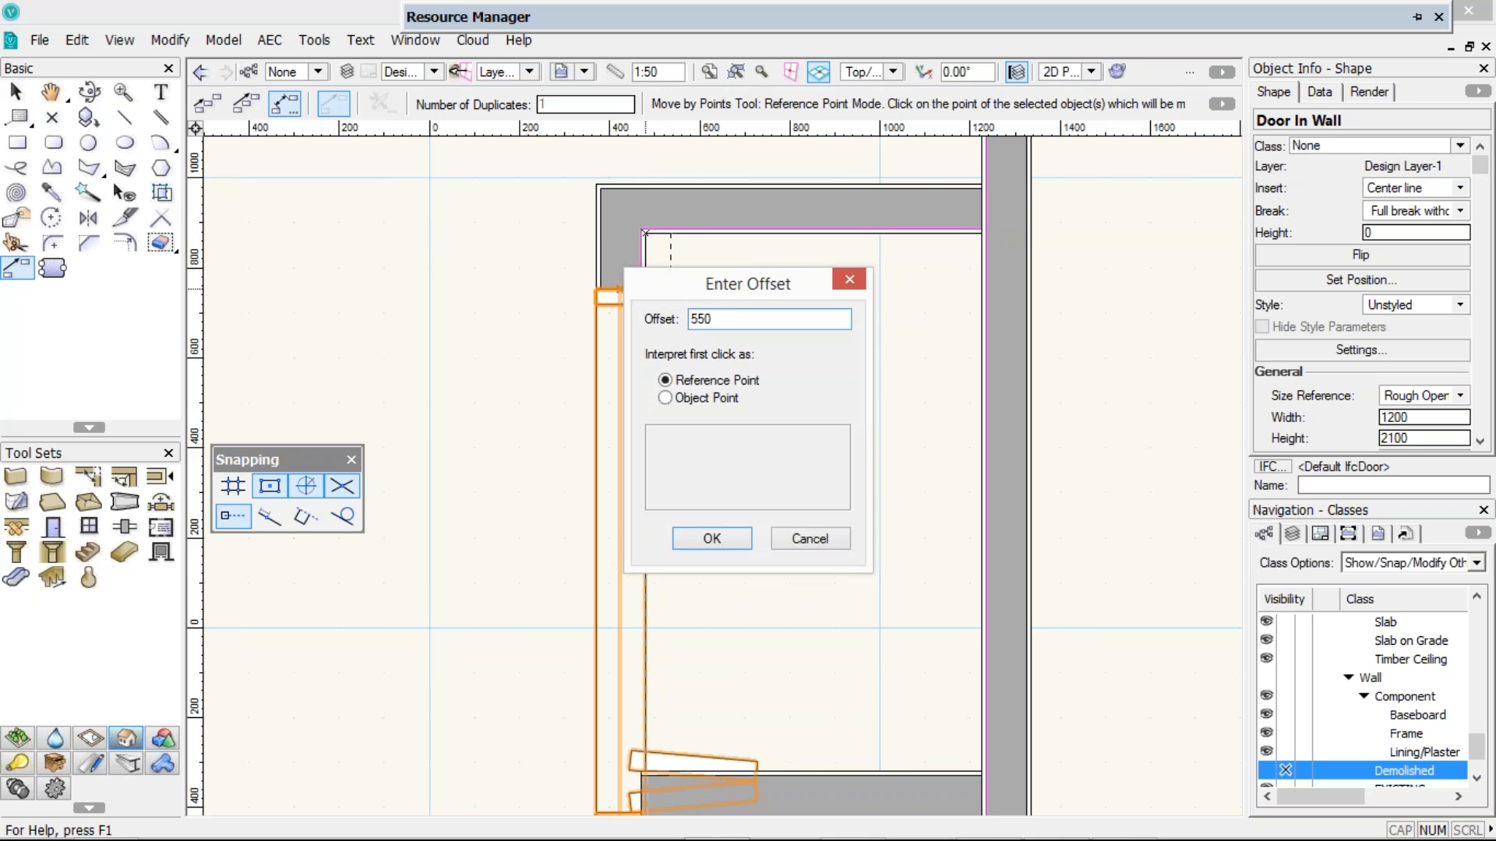
{"action": "key", "text": "BackSpace"}
{"action": "key", "text": "BackSpace"}
{"action": "type", "text": "0"}
{"action": "key", "text": "Return"}
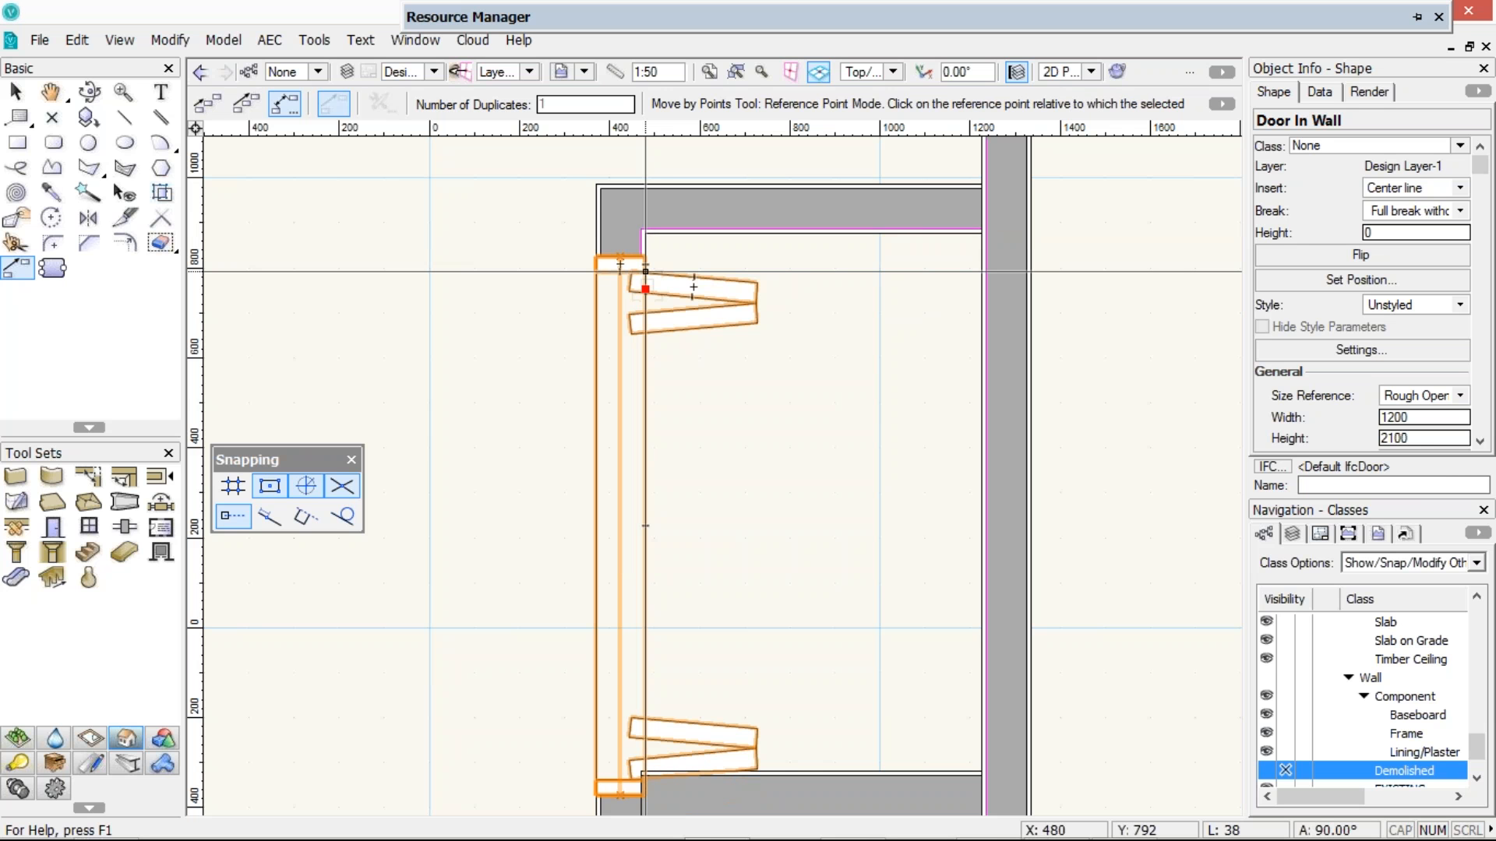
{"action": "key", "text": "x"}
Flip the upper closet door so its folding leaves open into the large room
{"action": "scroll", "coordinate": [629, 251], "scroll_direction": "up", "scroll_amount": 3}
{"action": "left_click_drag", "start_coordinate": [650, 278], "coordinate": [608, 227]}
{"action": "scroll", "coordinate": [685, 339], "scroll_direction": "down", "scroll_amount": 4}
{"action": "middle_click_drag", "start_coordinate": [718, 476], "coordinate": [620, 345]}
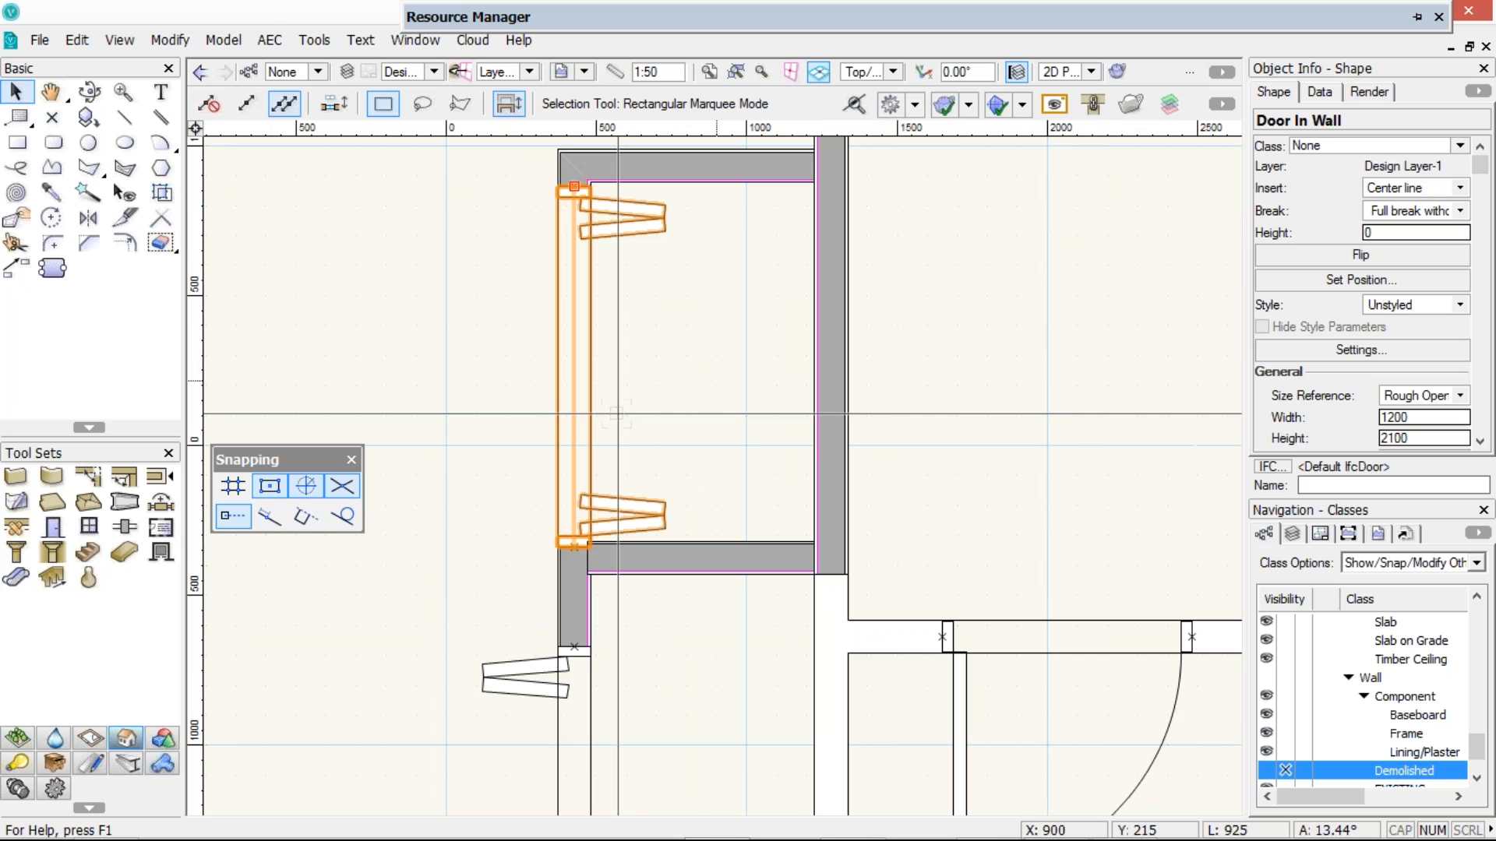
{"action": "left_click", "coordinate": [1346, 255]}
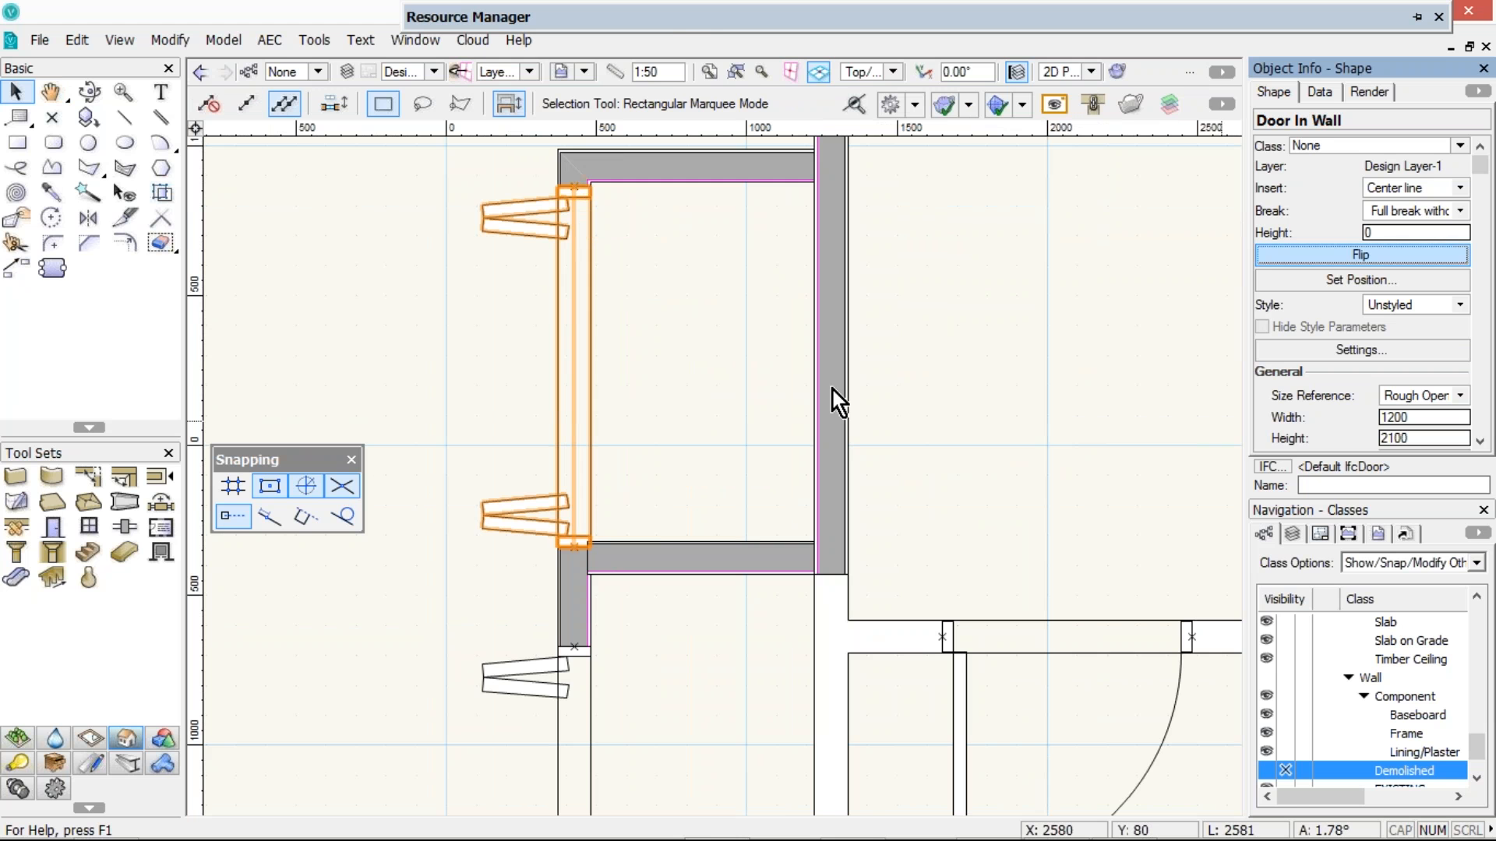
{"action": "scroll", "coordinate": [833, 390], "scroll_direction": "down", "scroll_amount": 2}
{"action": "left_click", "coordinate": [823, 496]}
{"action": "key", "text": "Escape"}
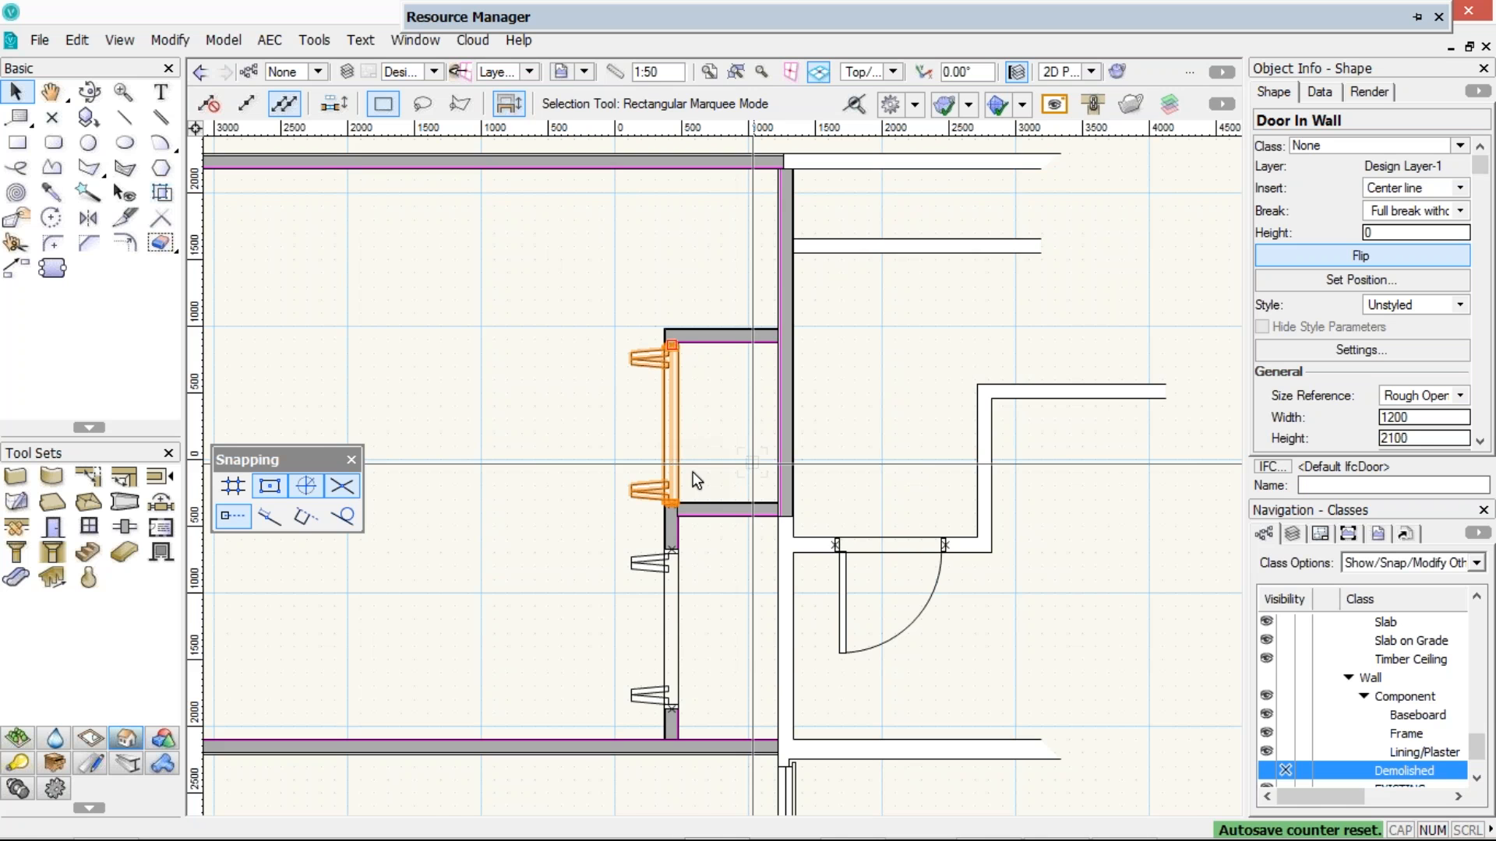
{"action": "scroll", "coordinate": [693, 470], "scroll_direction": "down", "scroll_amount": 1}
{"action": "middle_click_drag", "start_coordinate": [591, 468], "coordinate": [730, 507]}
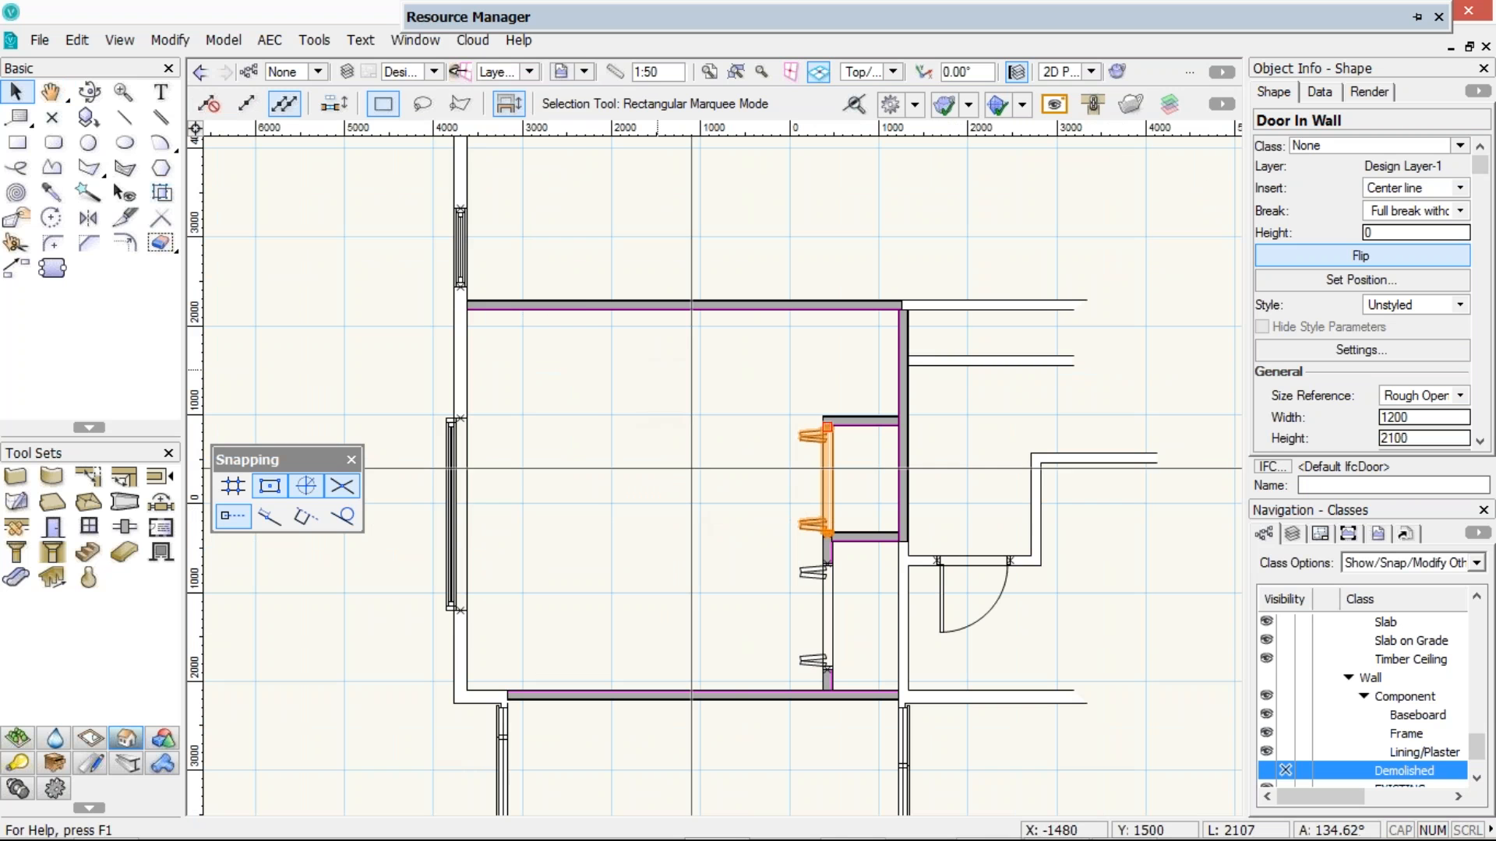
Switch from the renovation plan to the other open drawings and view the Untitled2 kitchen model
{"action": "left_click", "coordinate": [416, 39]}
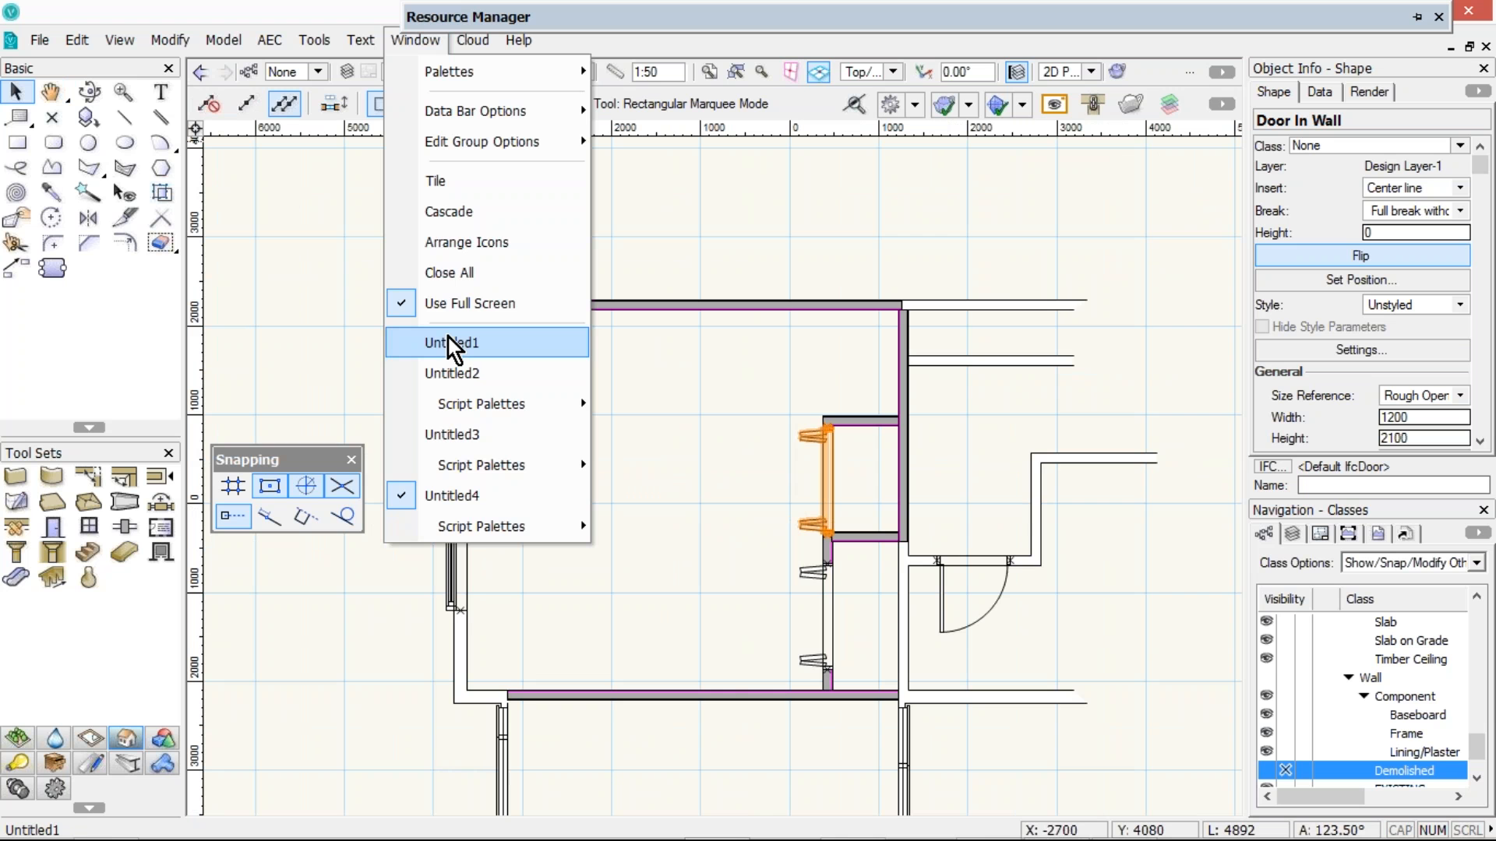
{"action": "left_click", "coordinate": [449, 342]}
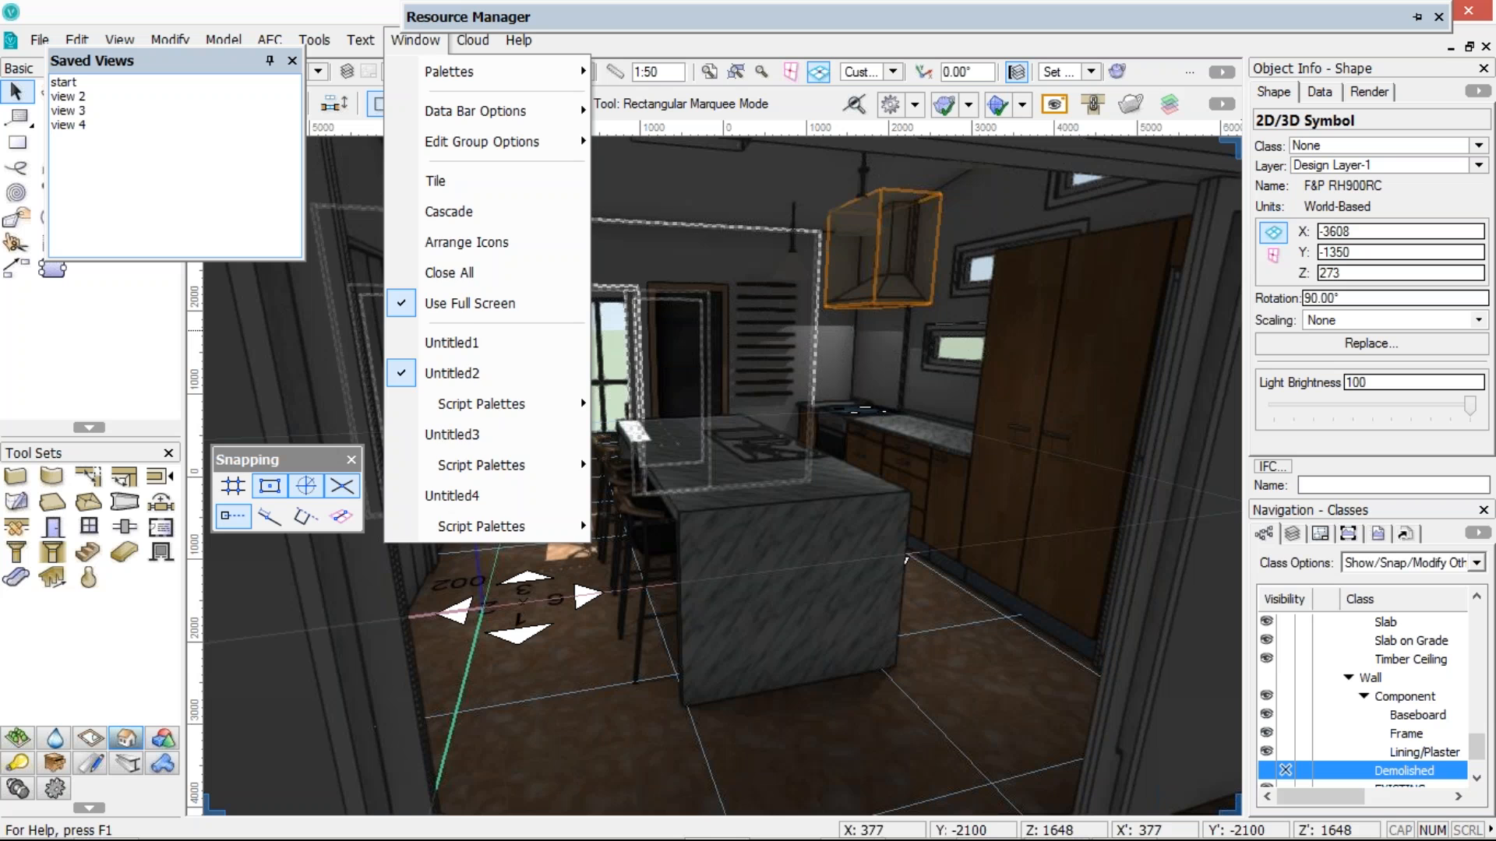
{"action": "key", "text": "Escape"}
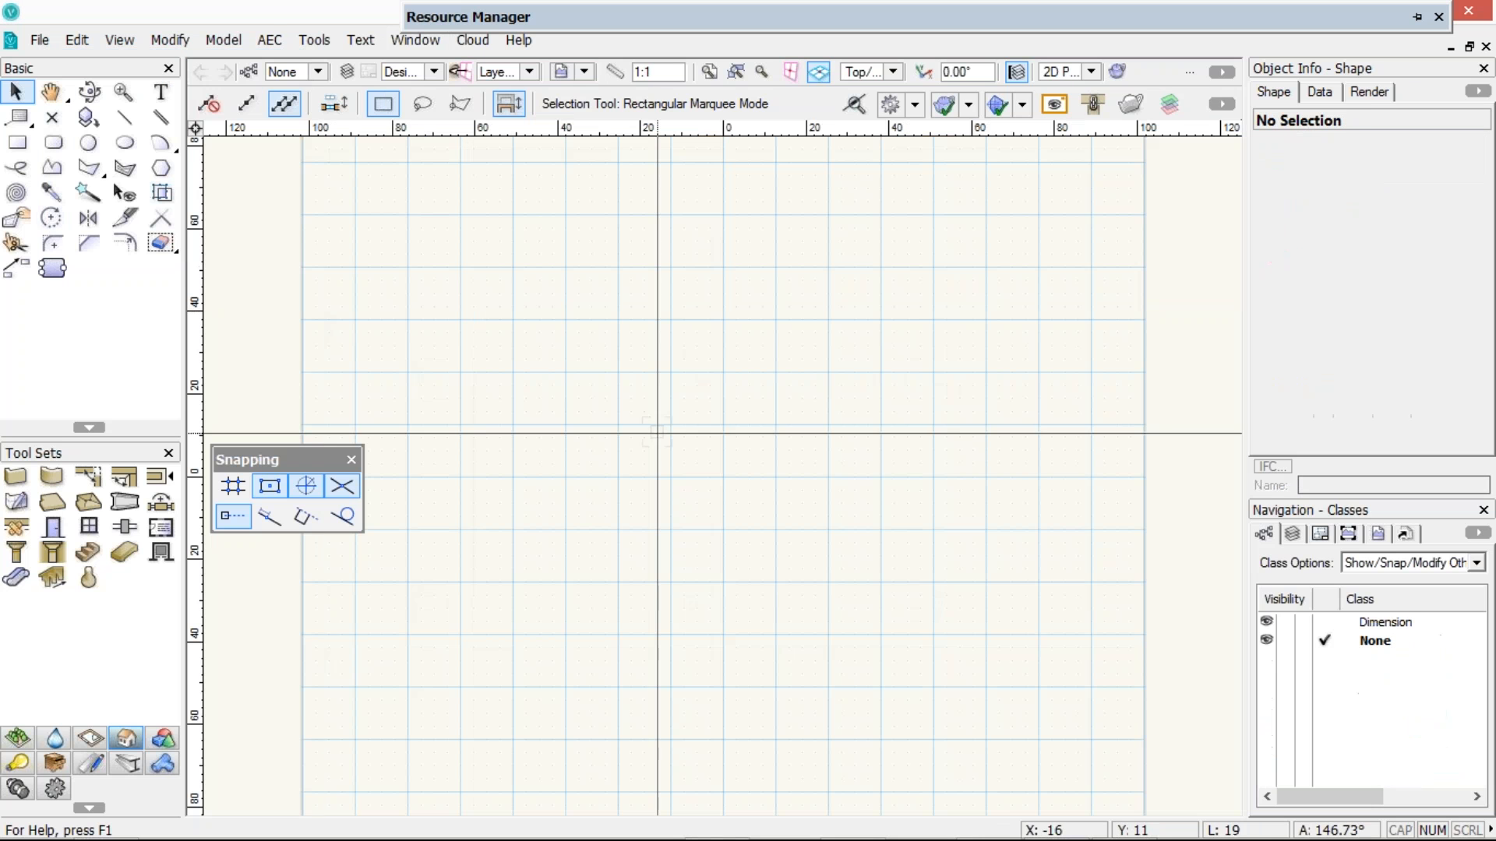
Set the layer scale of the blank drawing to 1:50
{"action": "right_click", "coordinate": [659, 430]}
{"action": "left_click", "coordinate": [717, 537]}
{"action": "type", "text": "5"}
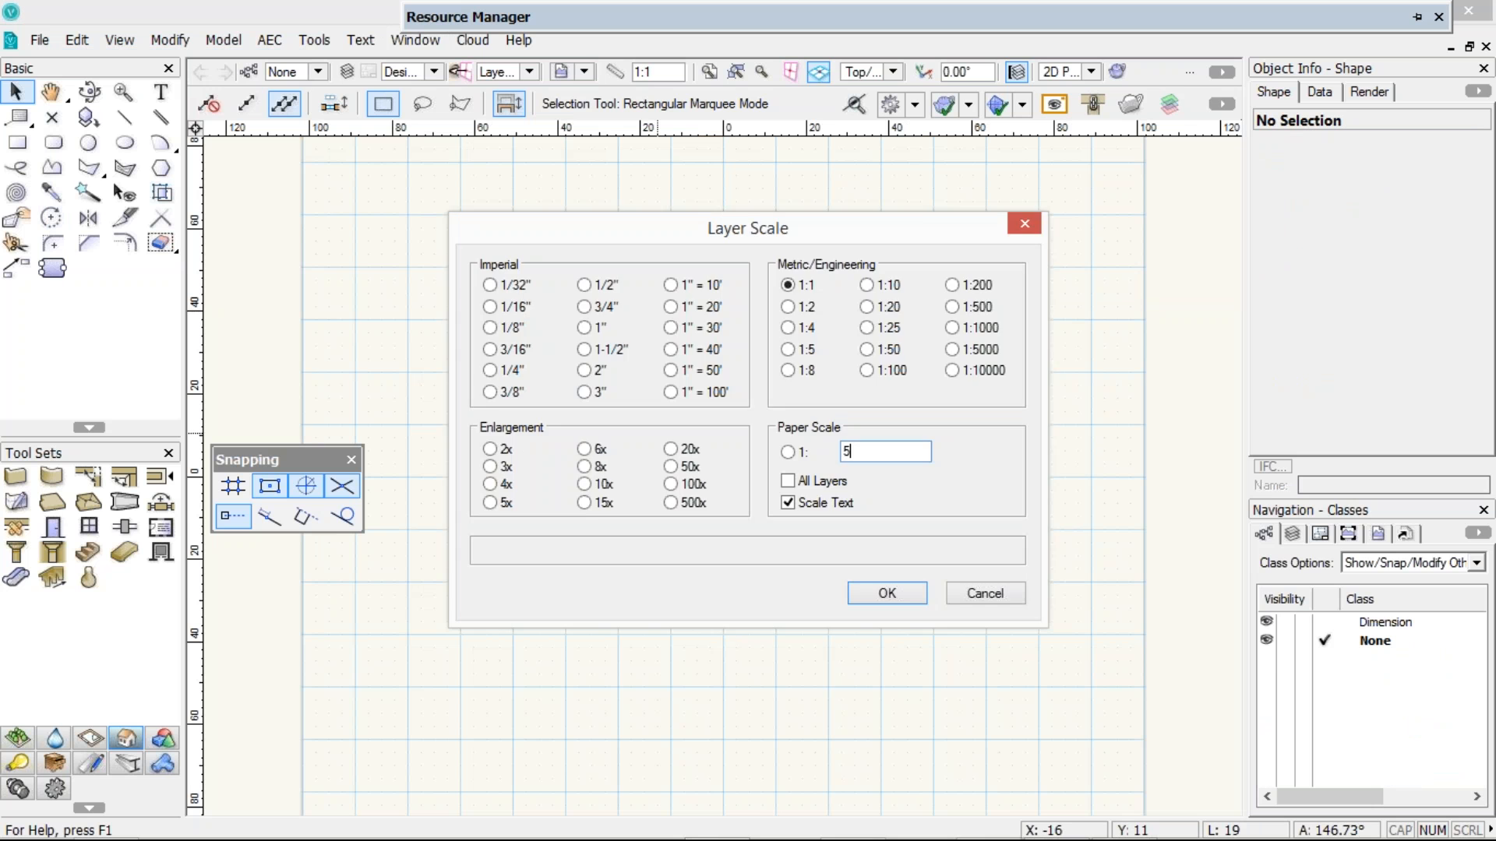
{"action": "type", "text": "0"}
{"action": "key", "text": "Return"}
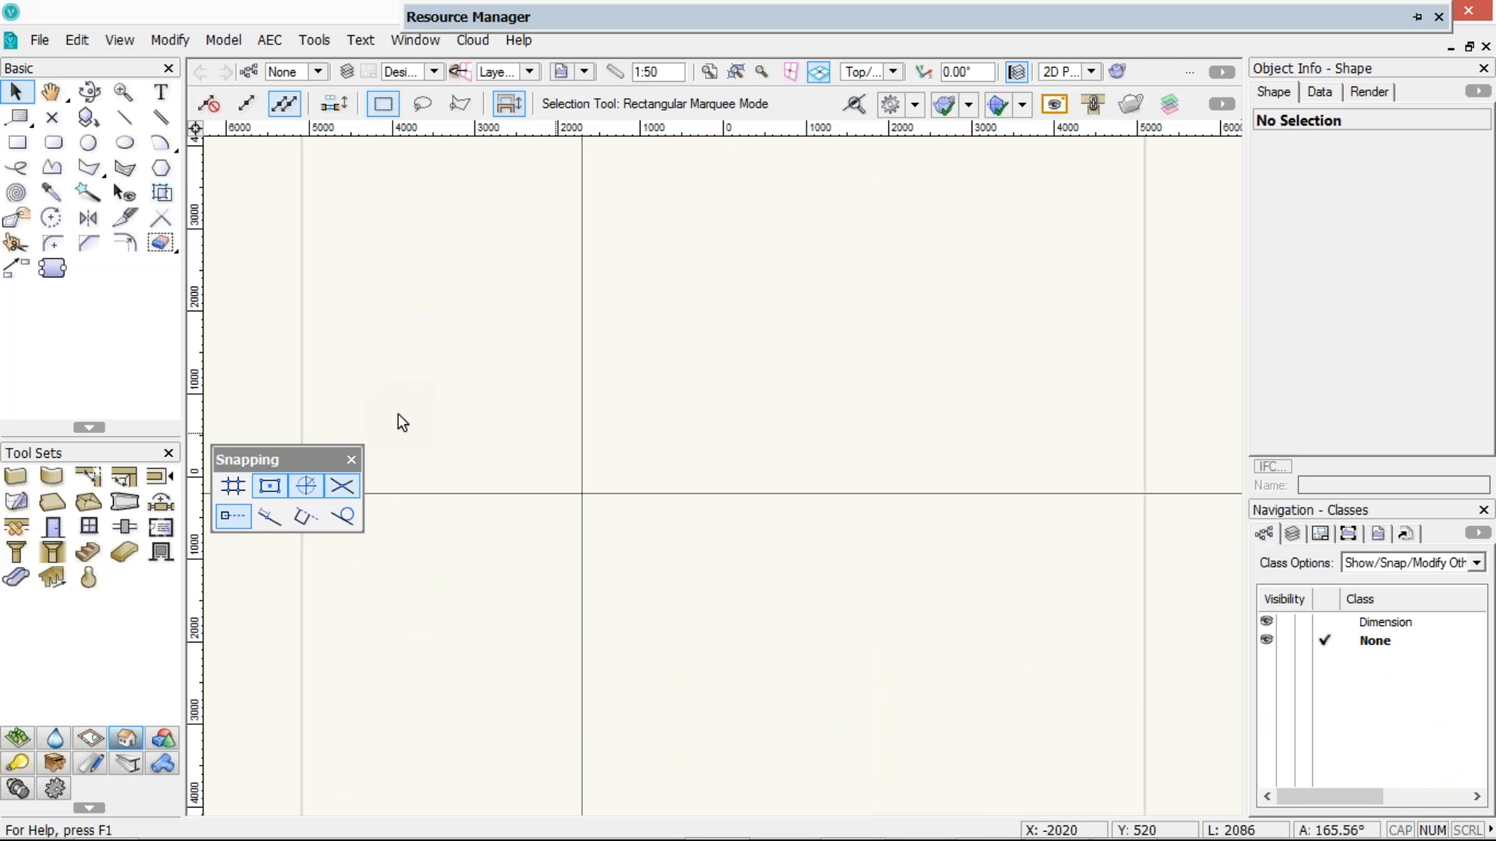
Insert a Custom Base Cabinet at X -80, Y 240 with the default 1000 mm length and other default properties
{"action": "left_click", "coordinate": [56, 766]}
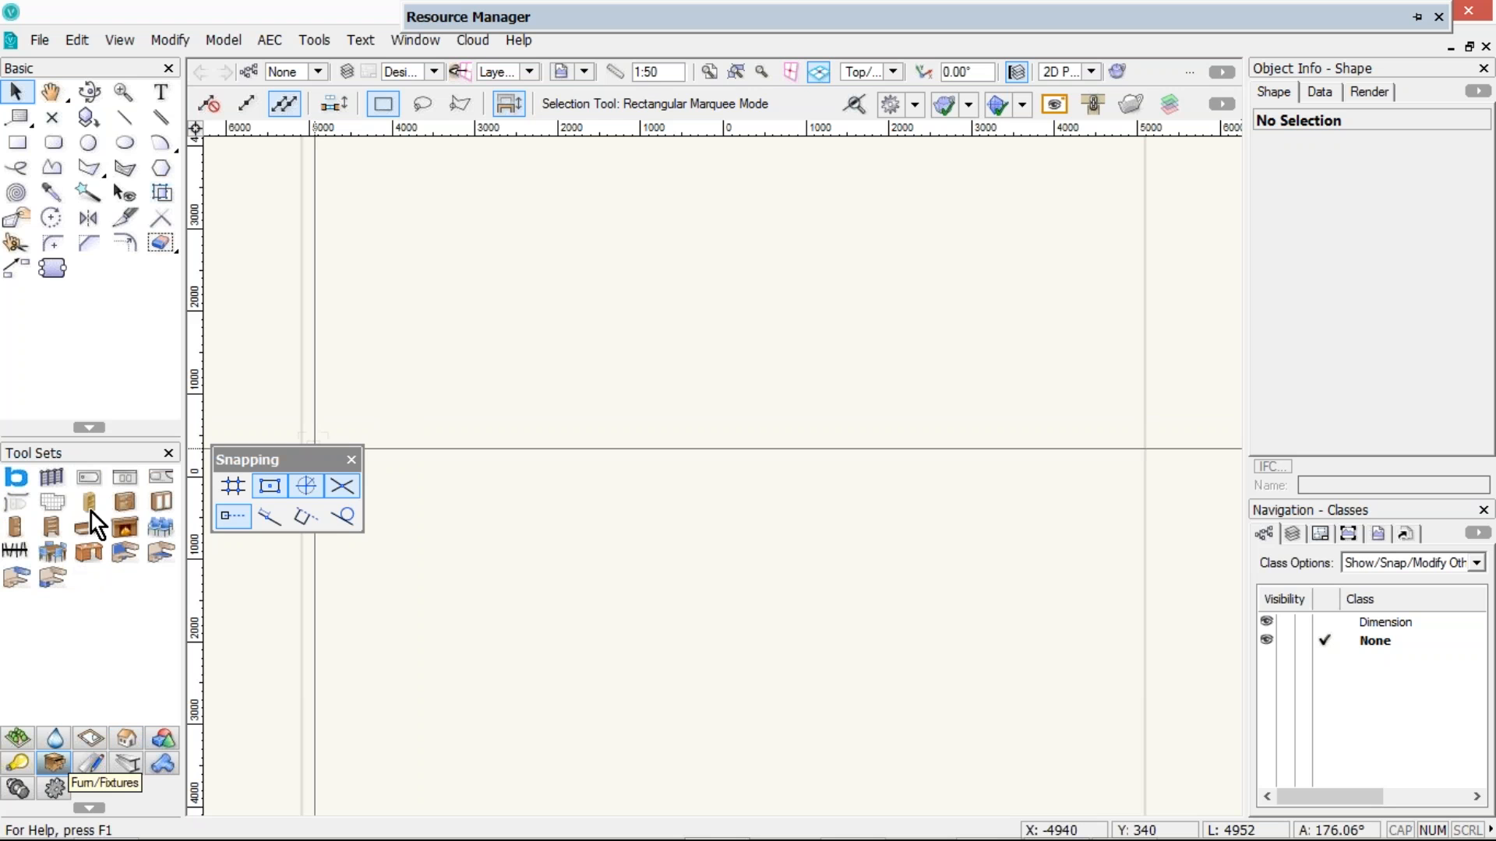
{"action": "left_click", "coordinate": [124, 507]}
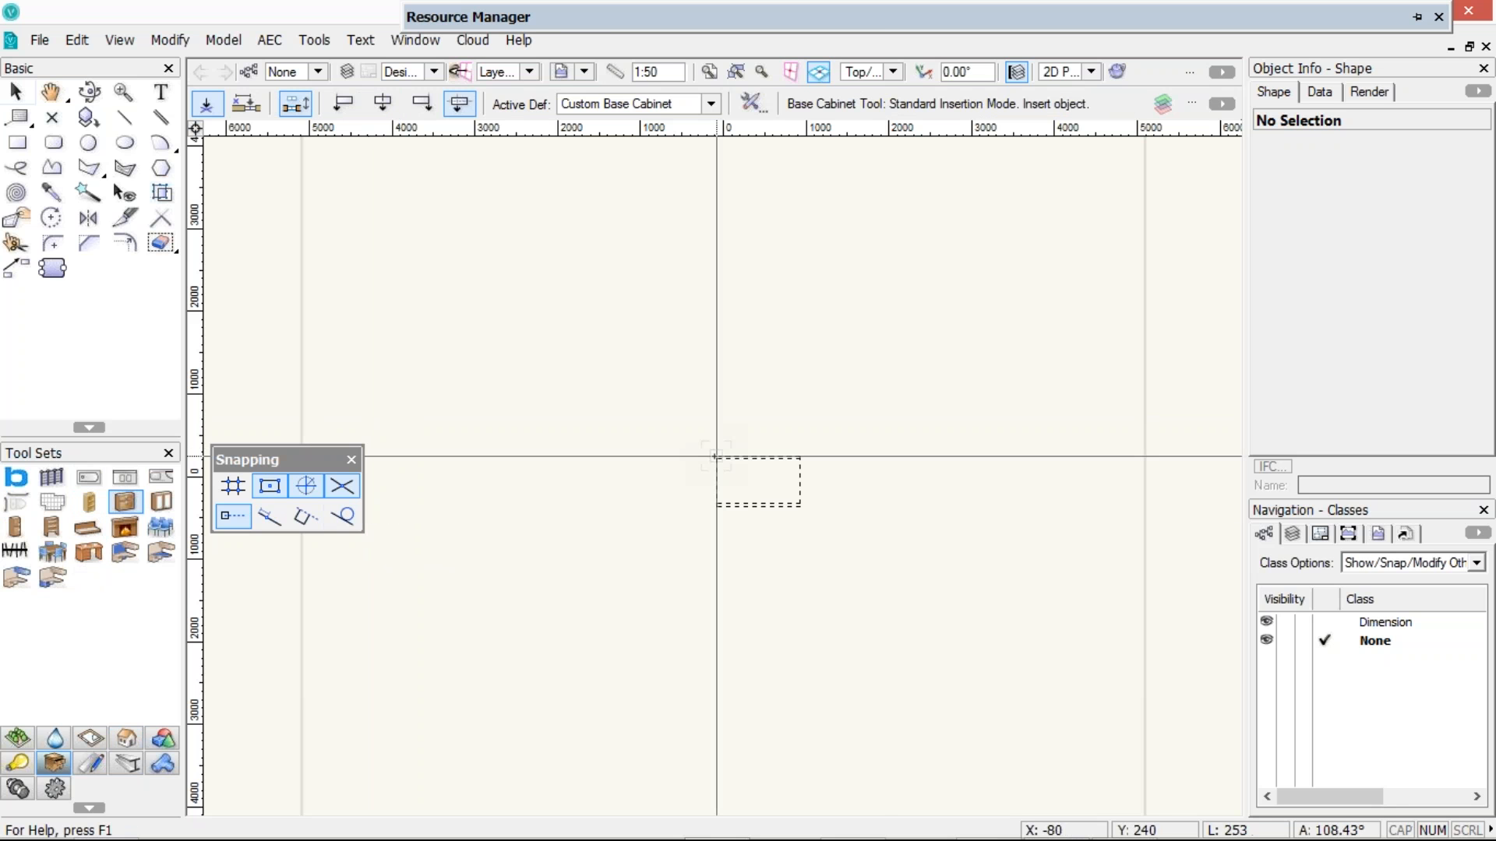
{"action": "left_click", "coordinate": [717, 457]}
{"action": "left_click", "coordinate": [717, 457]}
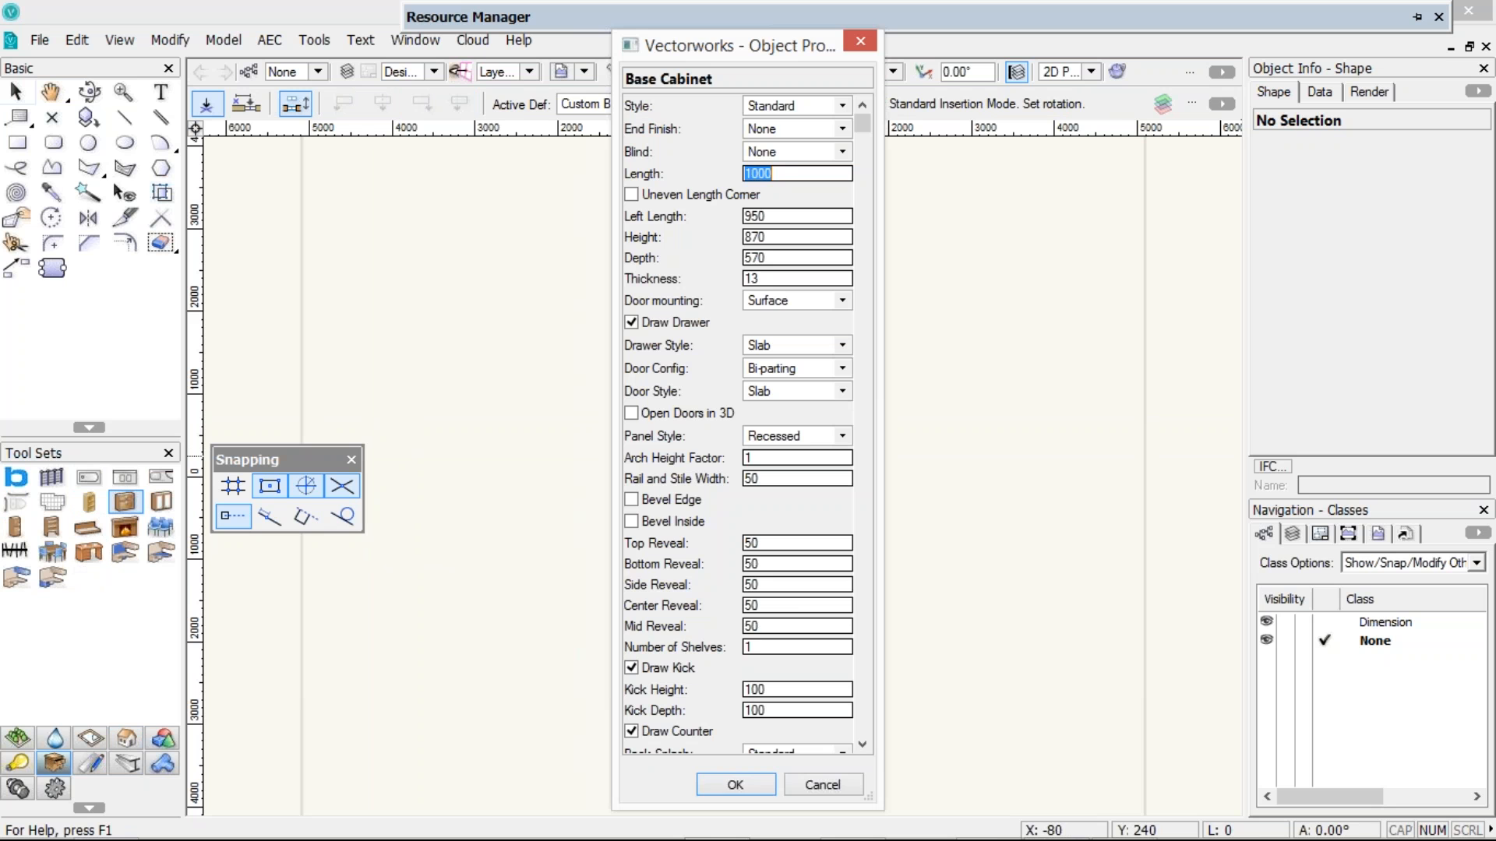
{"action": "key", "text": "Return"}
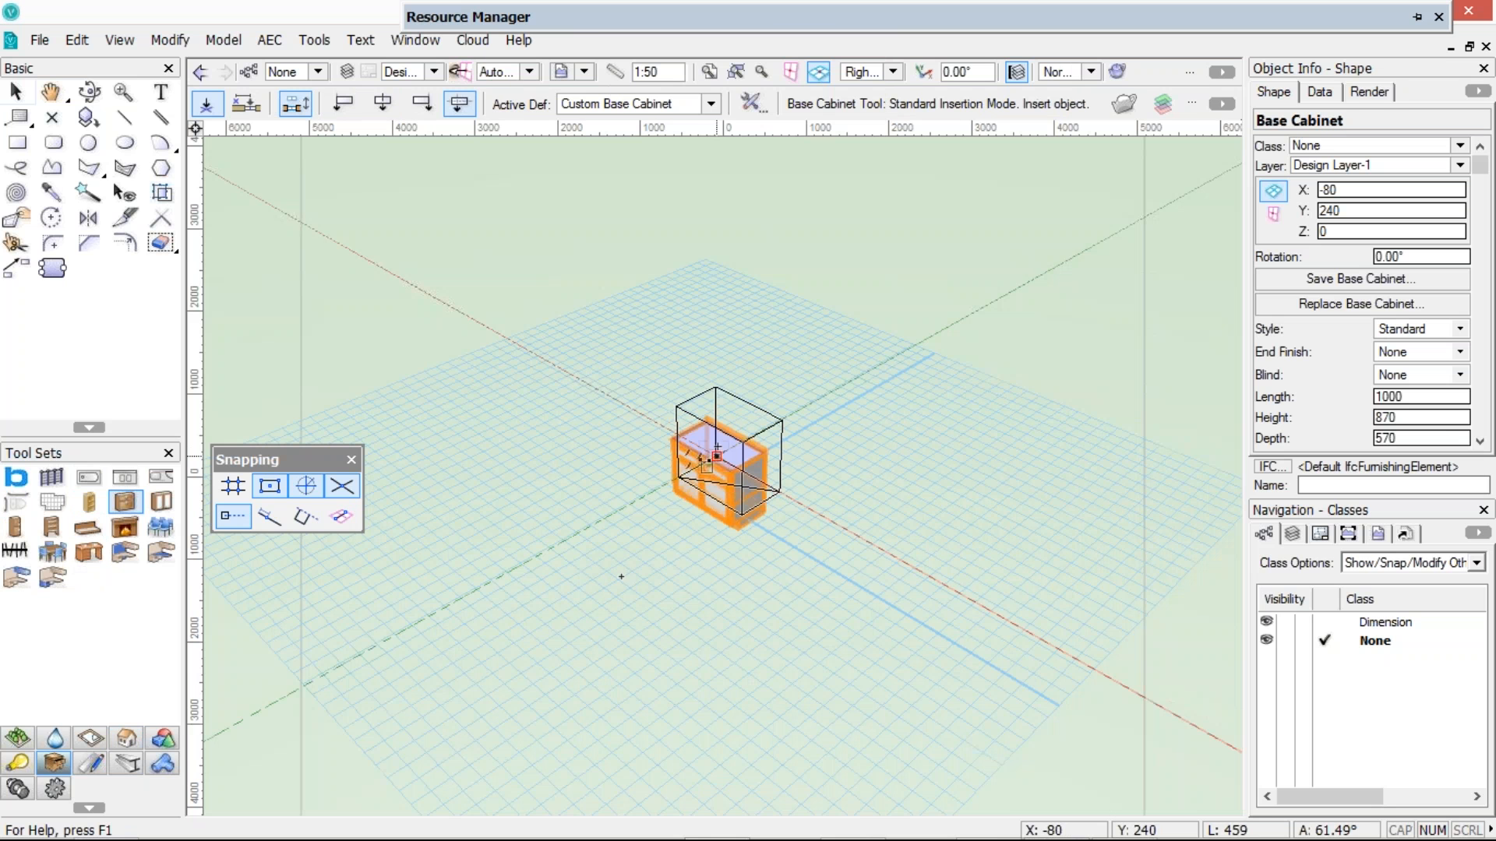
Show the base cabinet from the front in 3D and set OpenGL to Very High detail with drawn edges and High-quality shadows
{"action": "scroll", "coordinate": [672, 496], "scroll_direction": "up", "scroll_amount": 3}
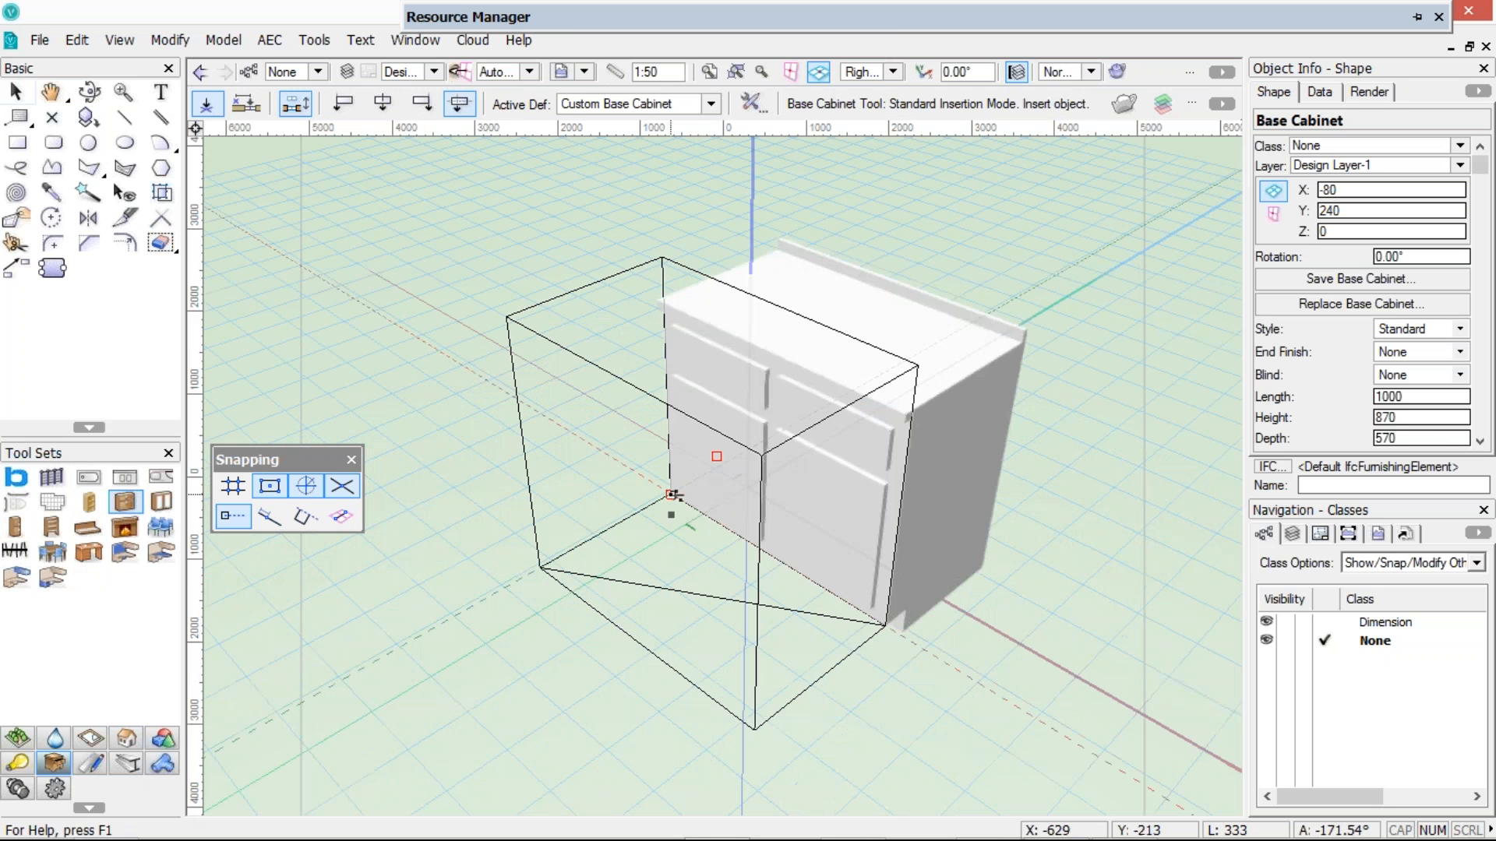
{"action": "middle_click_drag", "start_coordinate": [732, 510], "coordinate": [781, 435], "text": "ctrl"}
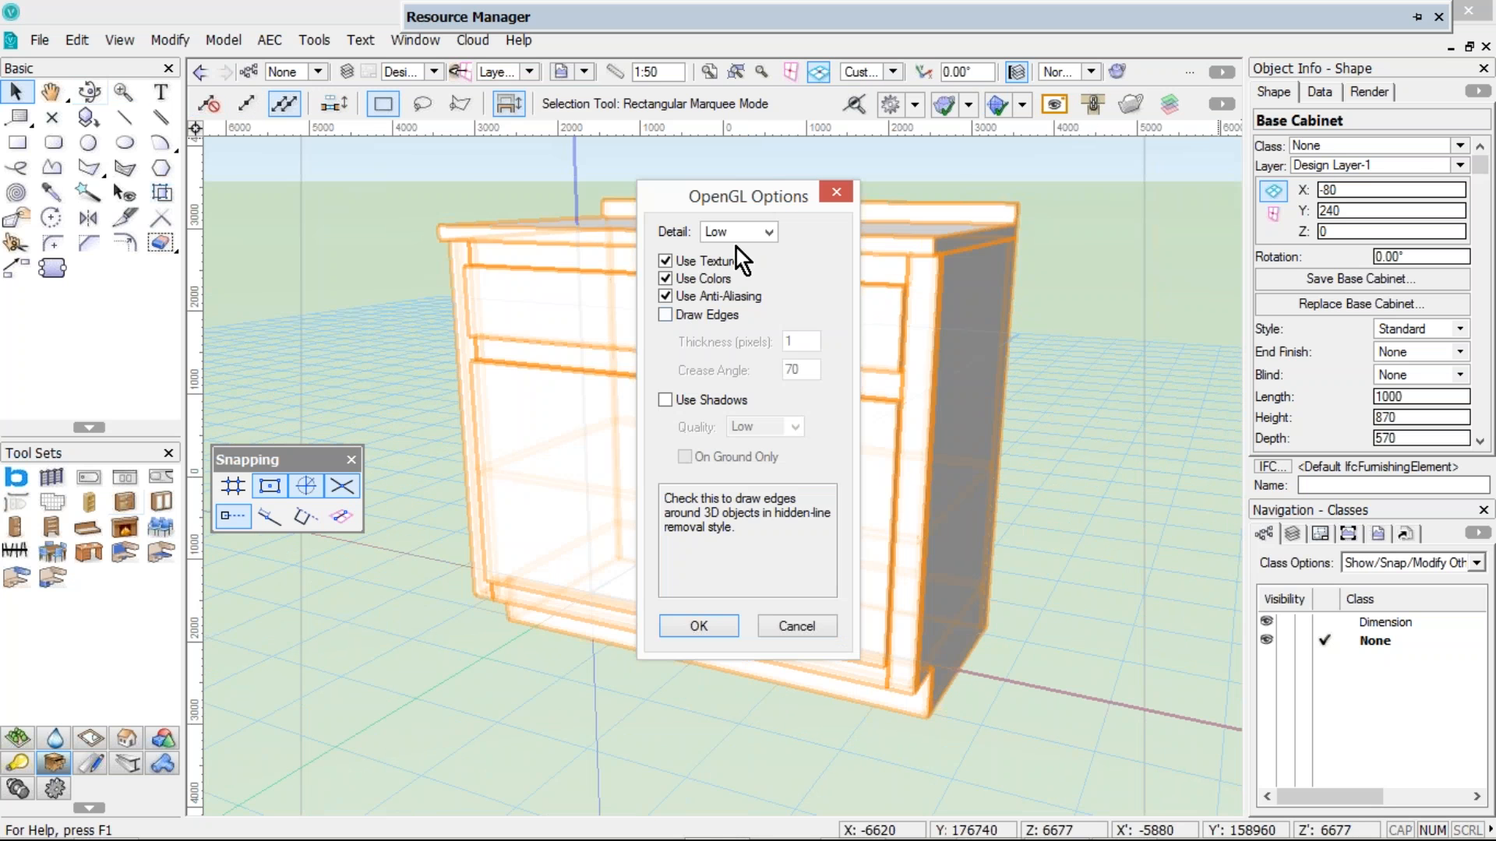
{"action": "left_click", "coordinate": [736, 239]}
{"action": "left_click", "coordinate": [728, 320]}
{"action": "left_click", "coordinate": [698, 402]}
{"action": "left_click", "coordinate": [740, 433]}
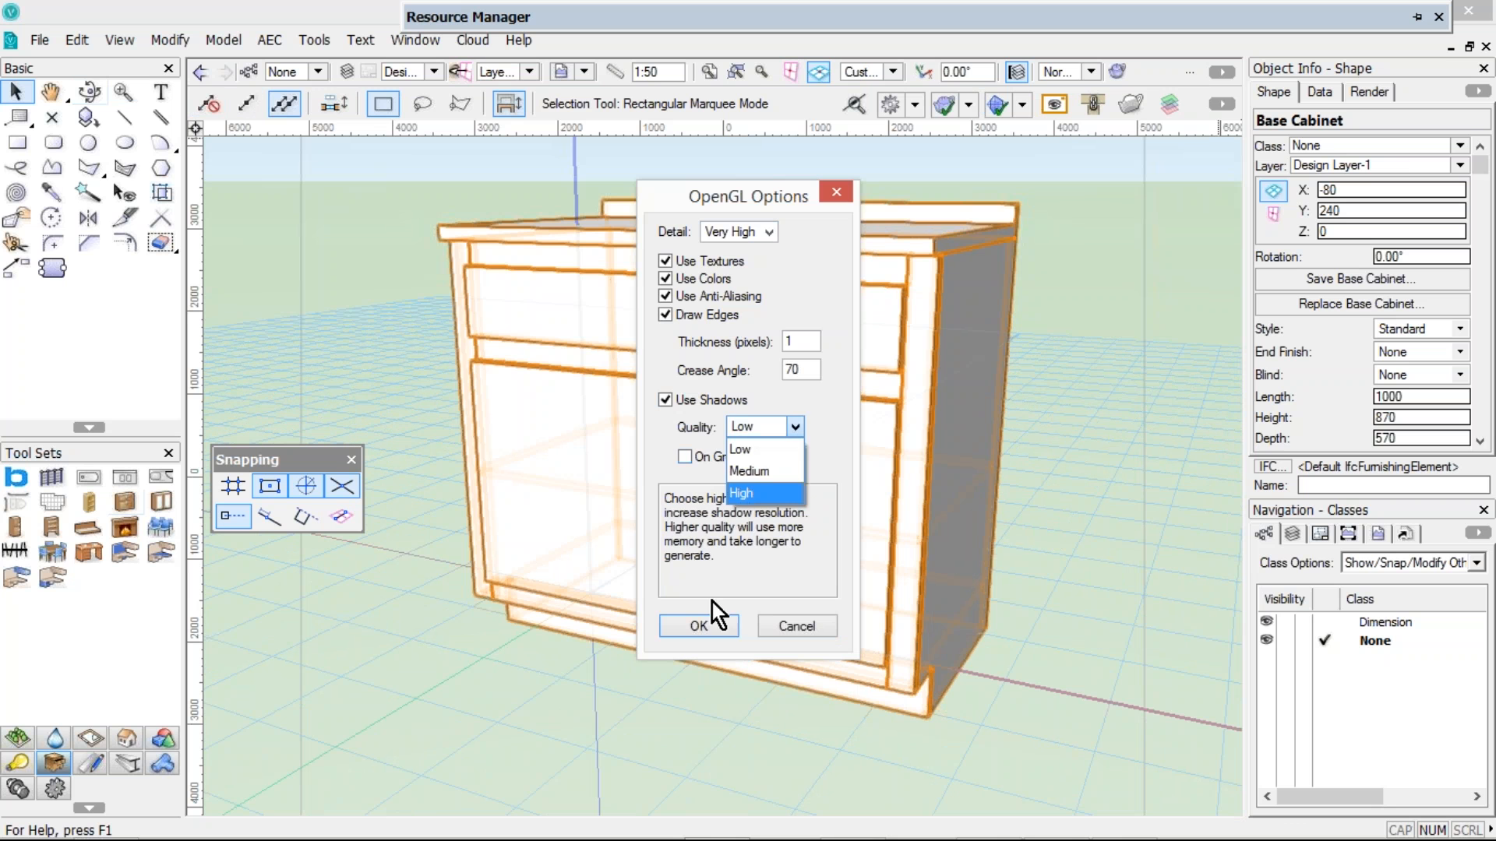
{"action": "left_click", "coordinate": [744, 493]}
{"action": "left_click", "coordinate": [698, 626]}
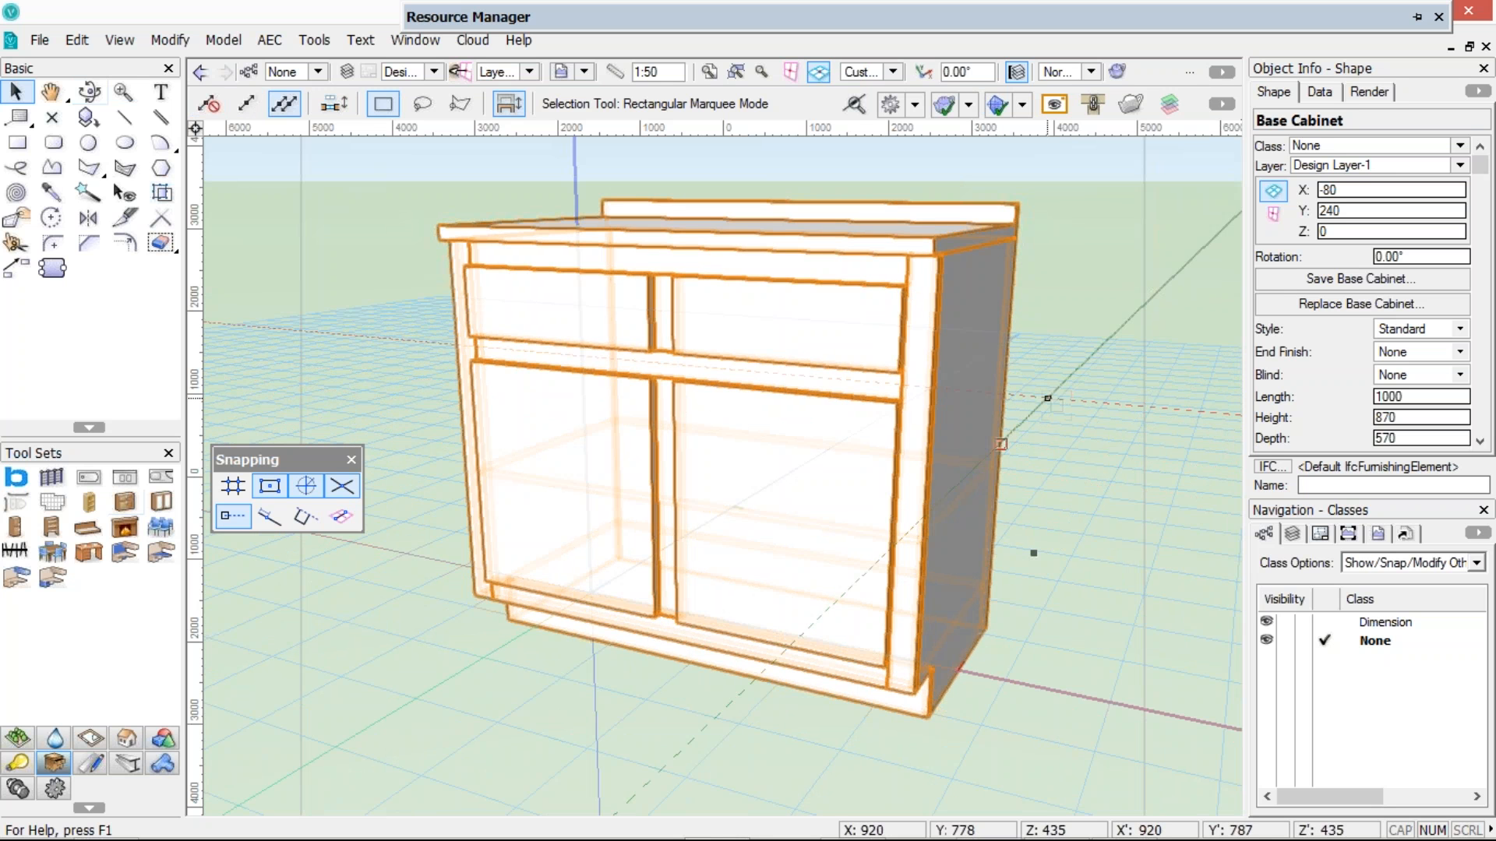
Set the base cabinet's top reveal to 10 and its bottom reveal to 0
{"action": "left_click_drag", "start_coordinate": [1483, 168], "coordinate": [1485, 308]}
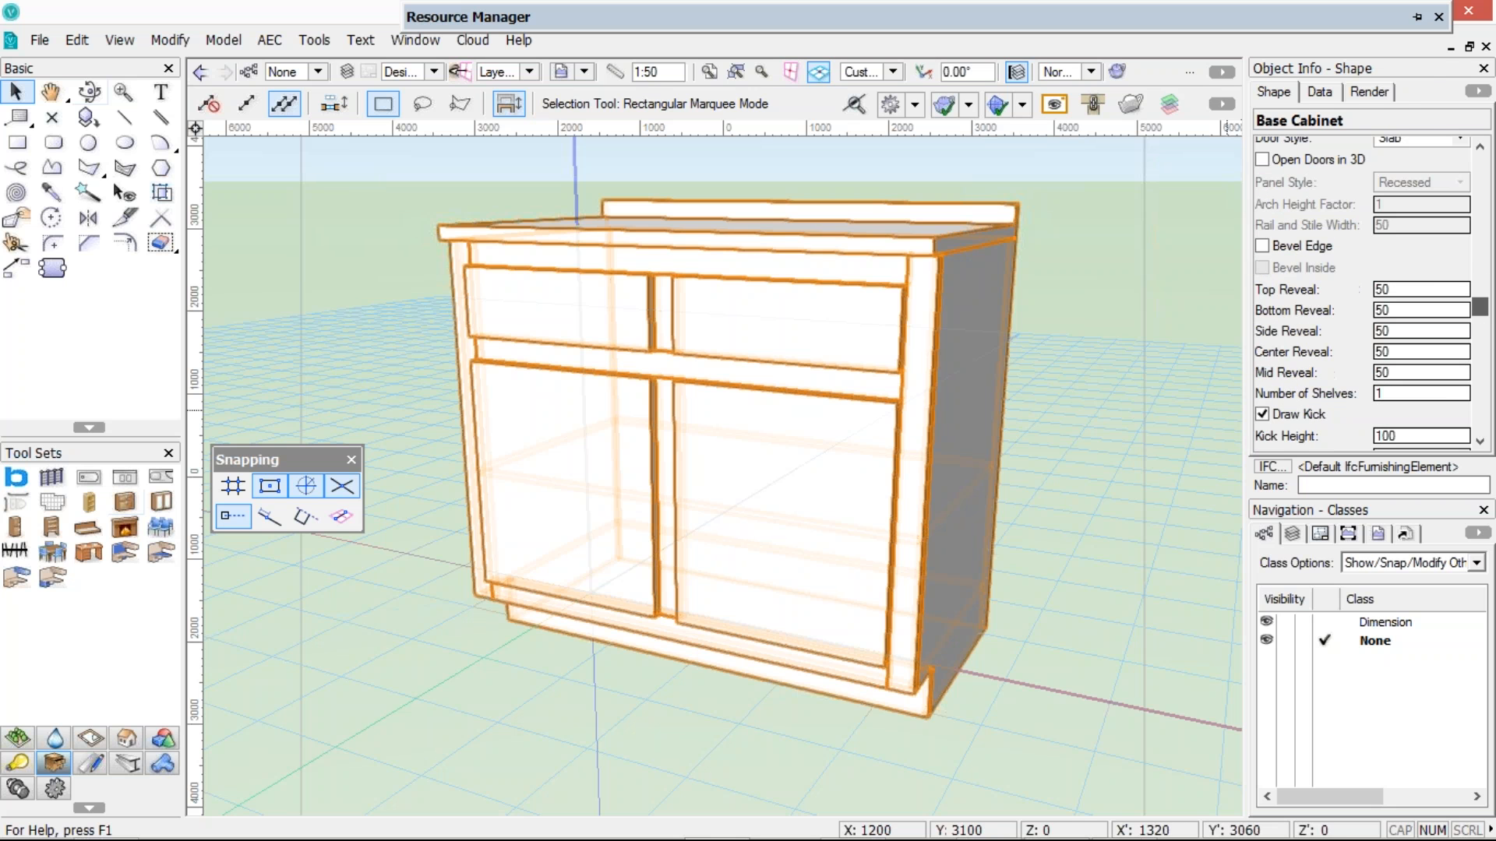
{"action": "double_click", "coordinate": [1419, 290]}
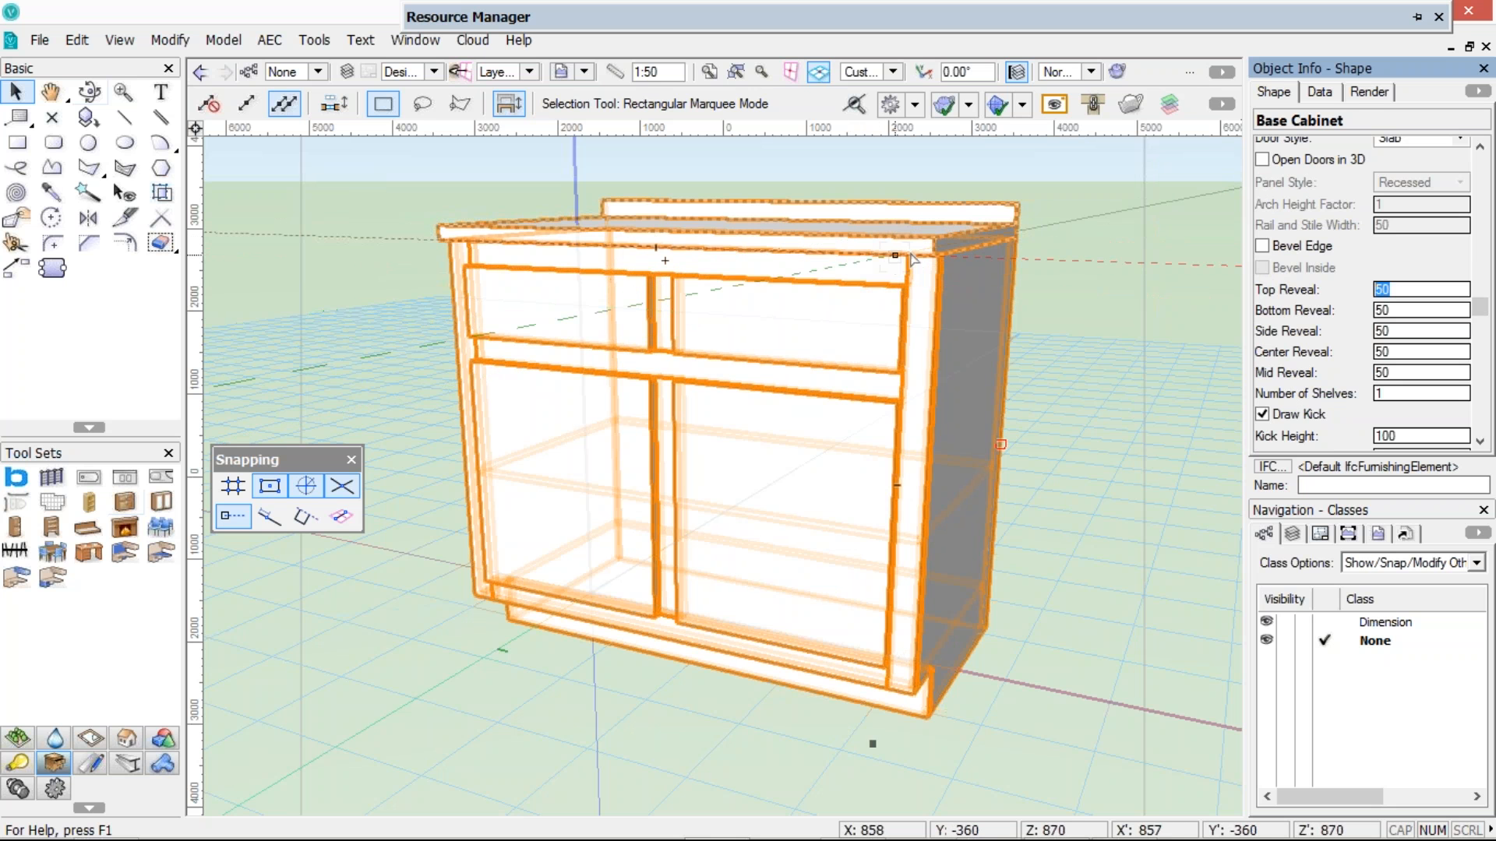
{"action": "type", "text": "10"}
{"action": "key", "text": "Return"}
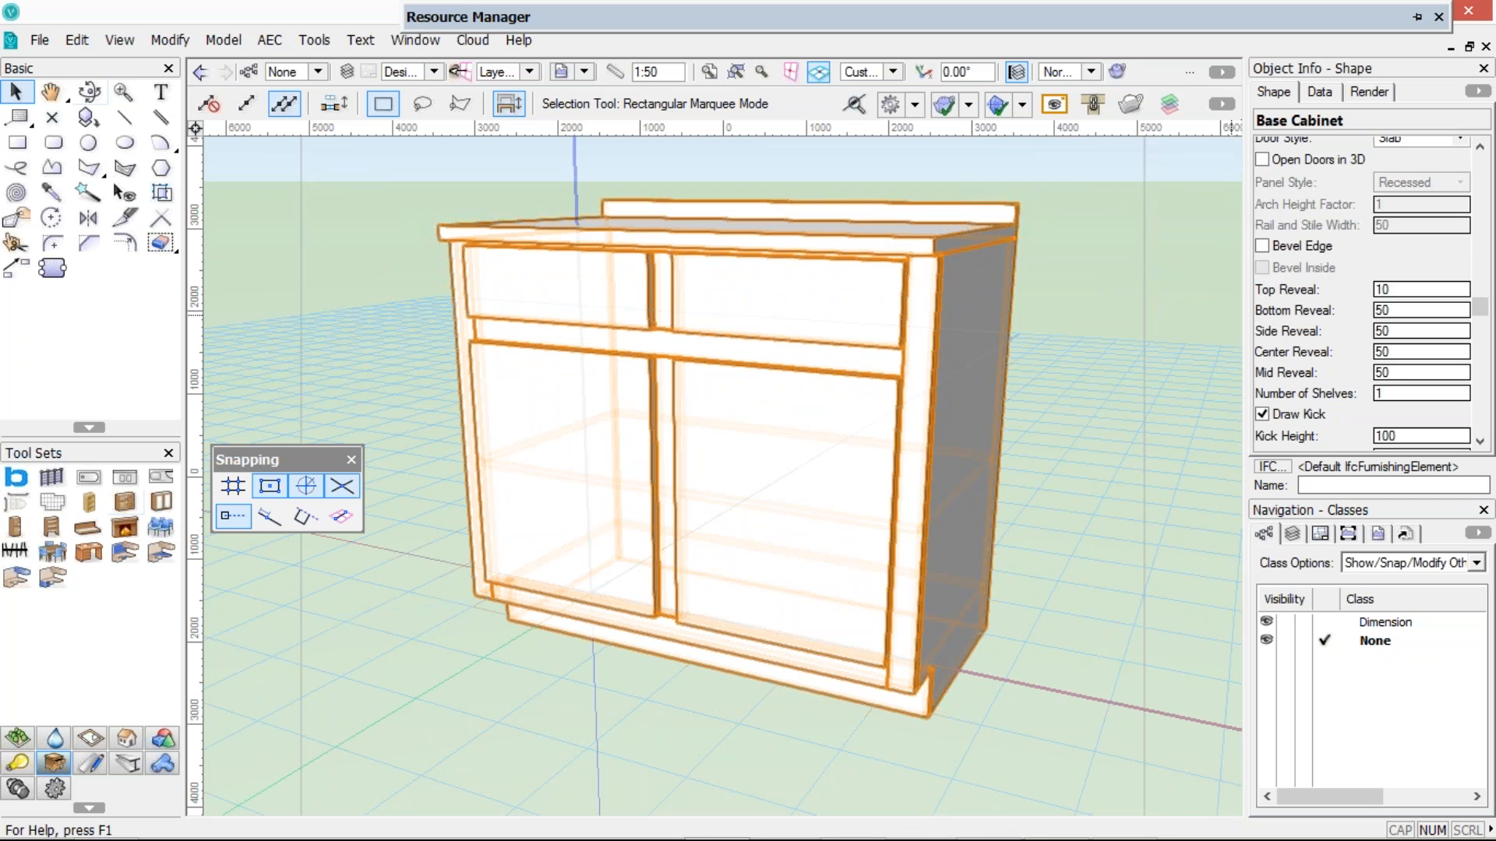
{"action": "double_click", "coordinate": [1383, 310]}
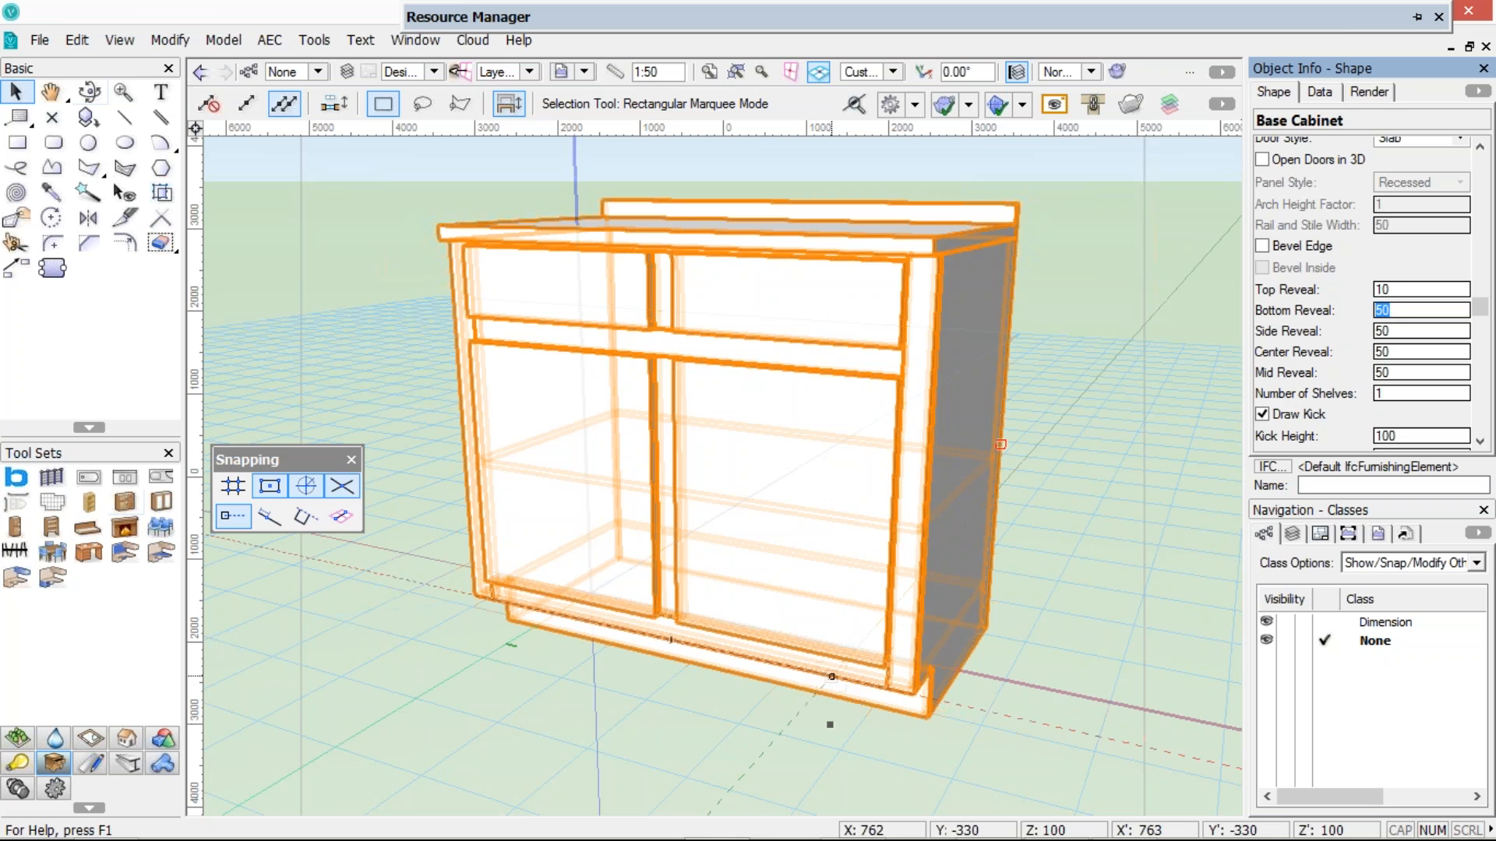
{"action": "type", "text": "0"}
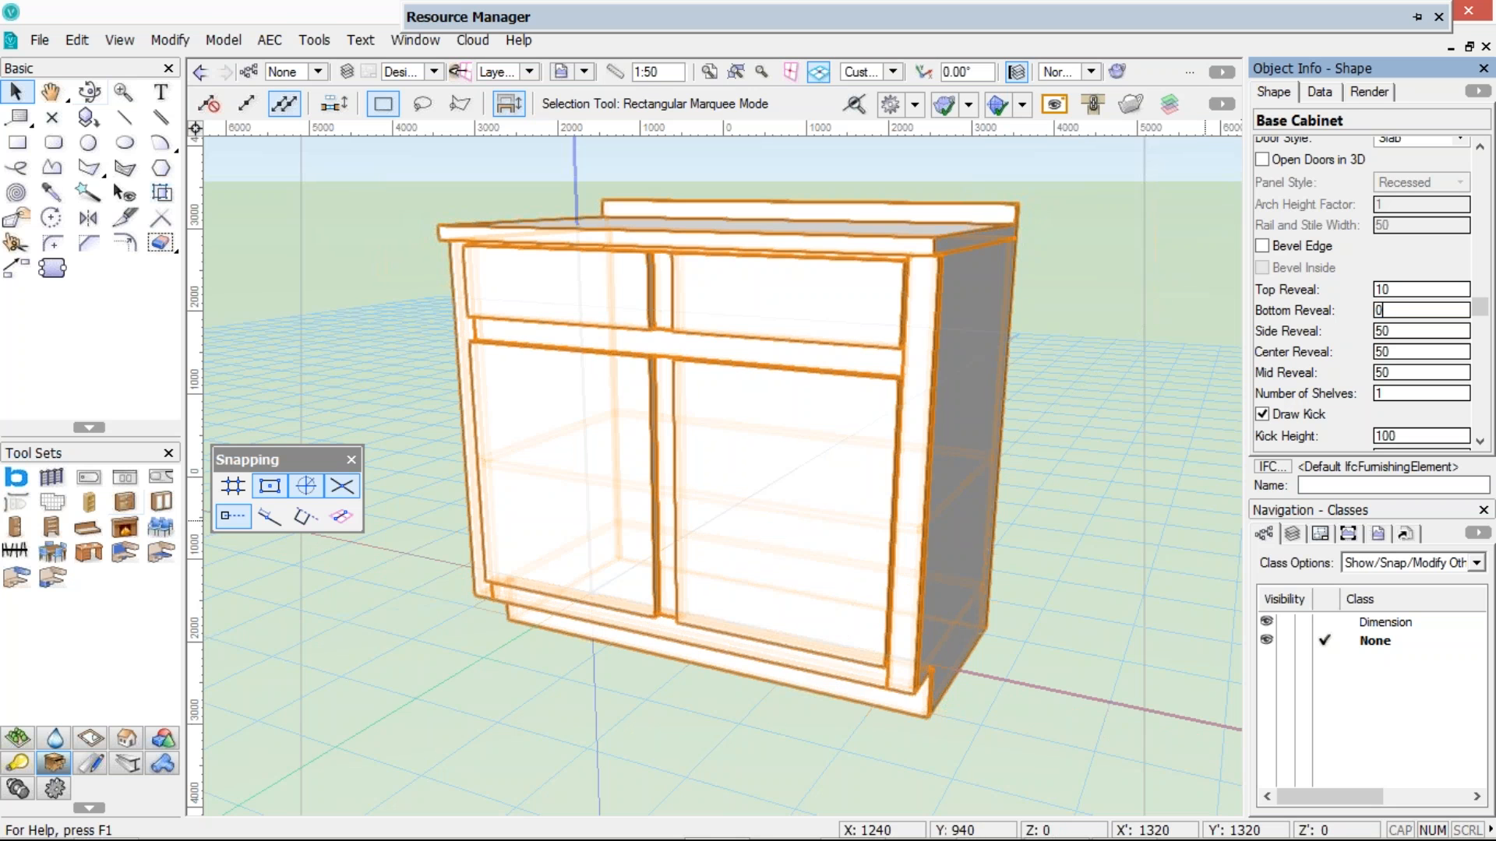
{"action": "key", "text": "Return"}
Set the base cabinet's side, center and mid reveals to 5 each
{"action": "key", "text": "Tab"}
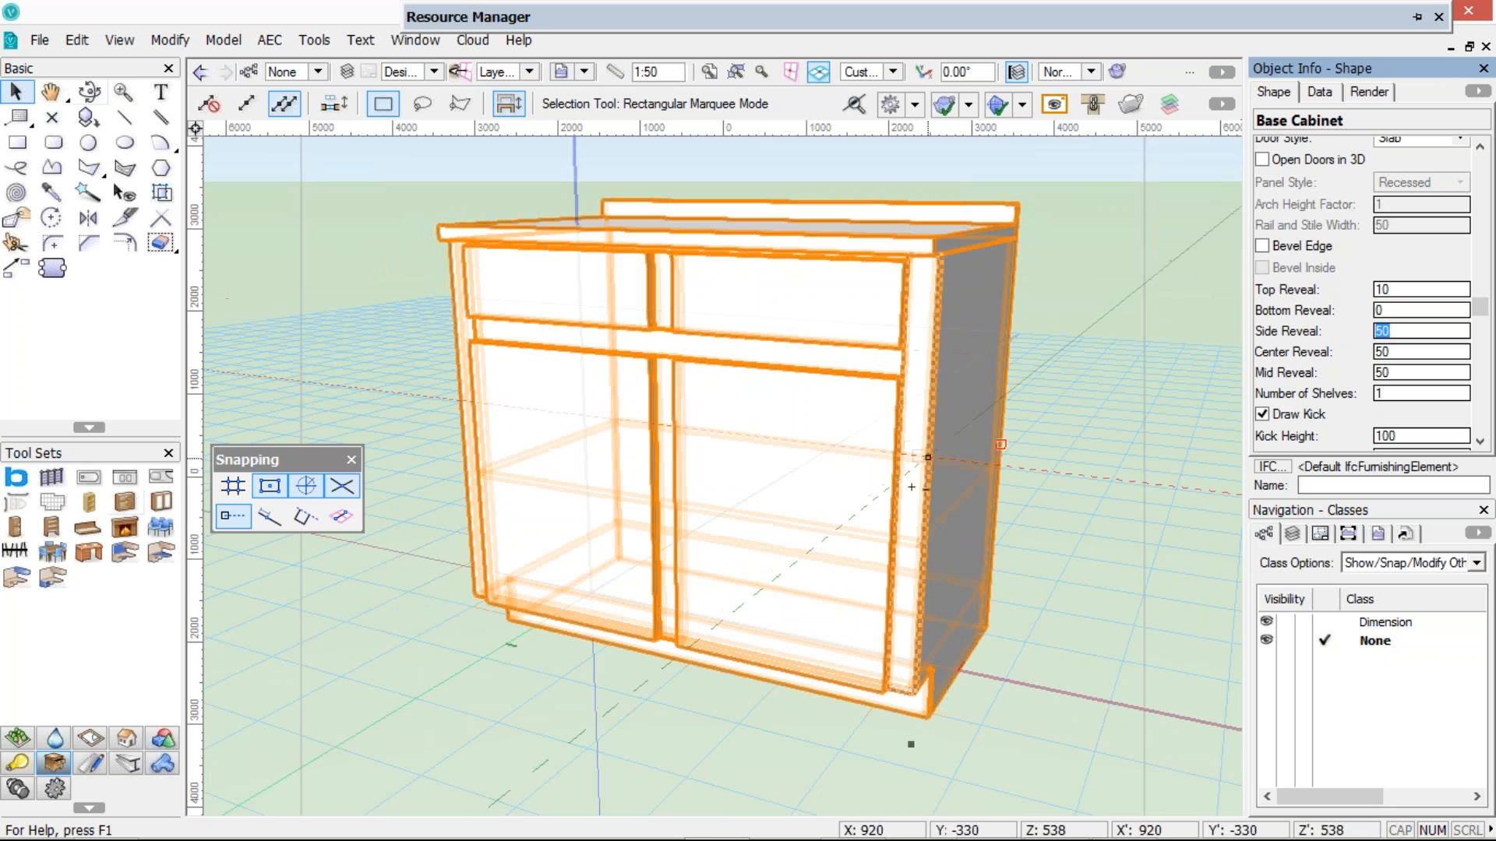
{"action": "key", "text": "BackSpace"}
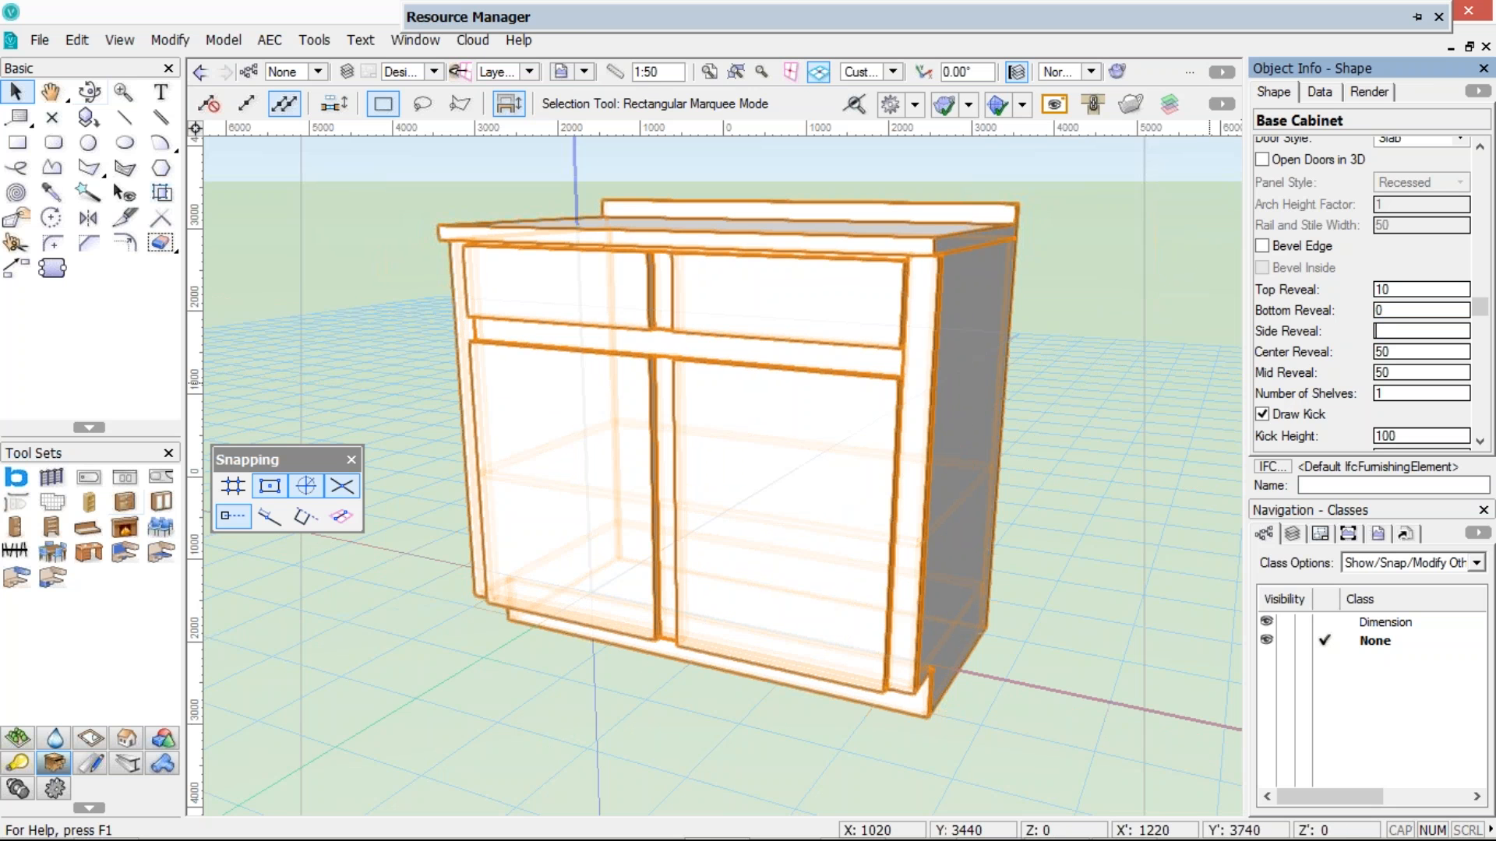
{"action": "key", "text": "Return"}
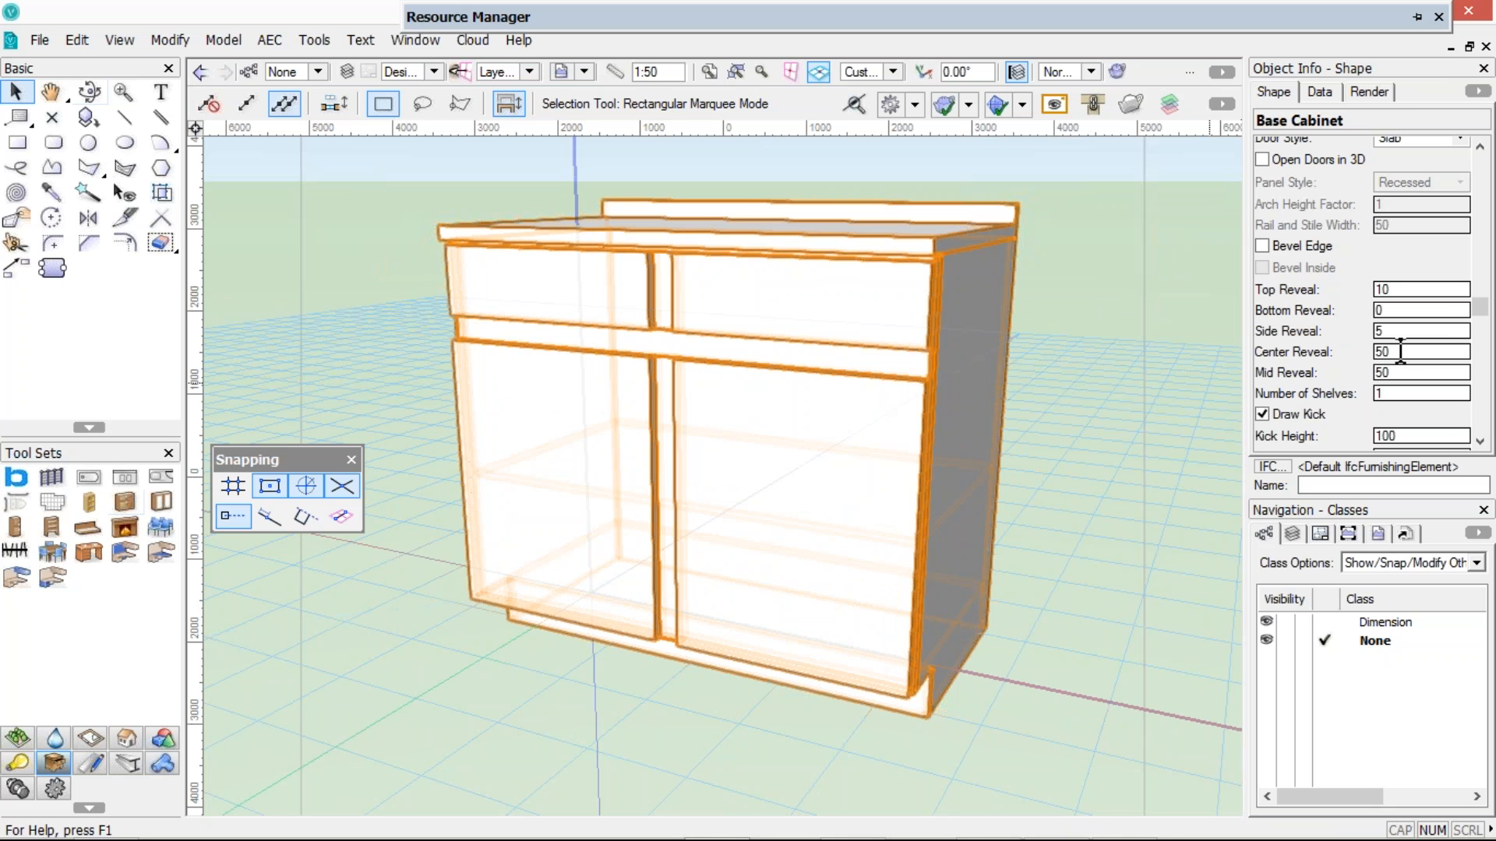
{"action": "double_click", "coordinate": [1400, 351]}
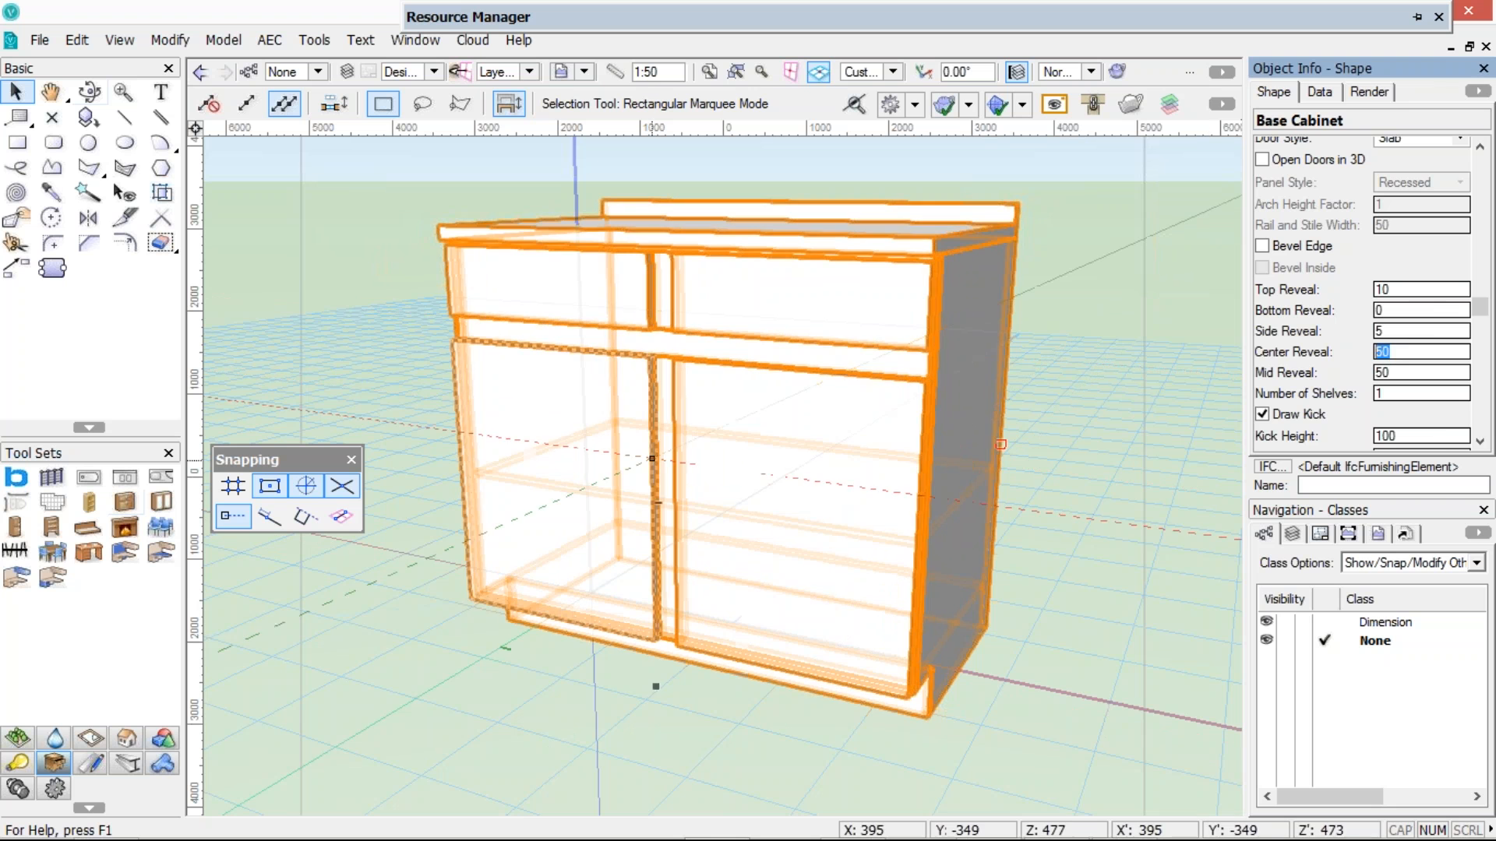
{"action": "type", "text": "5"}
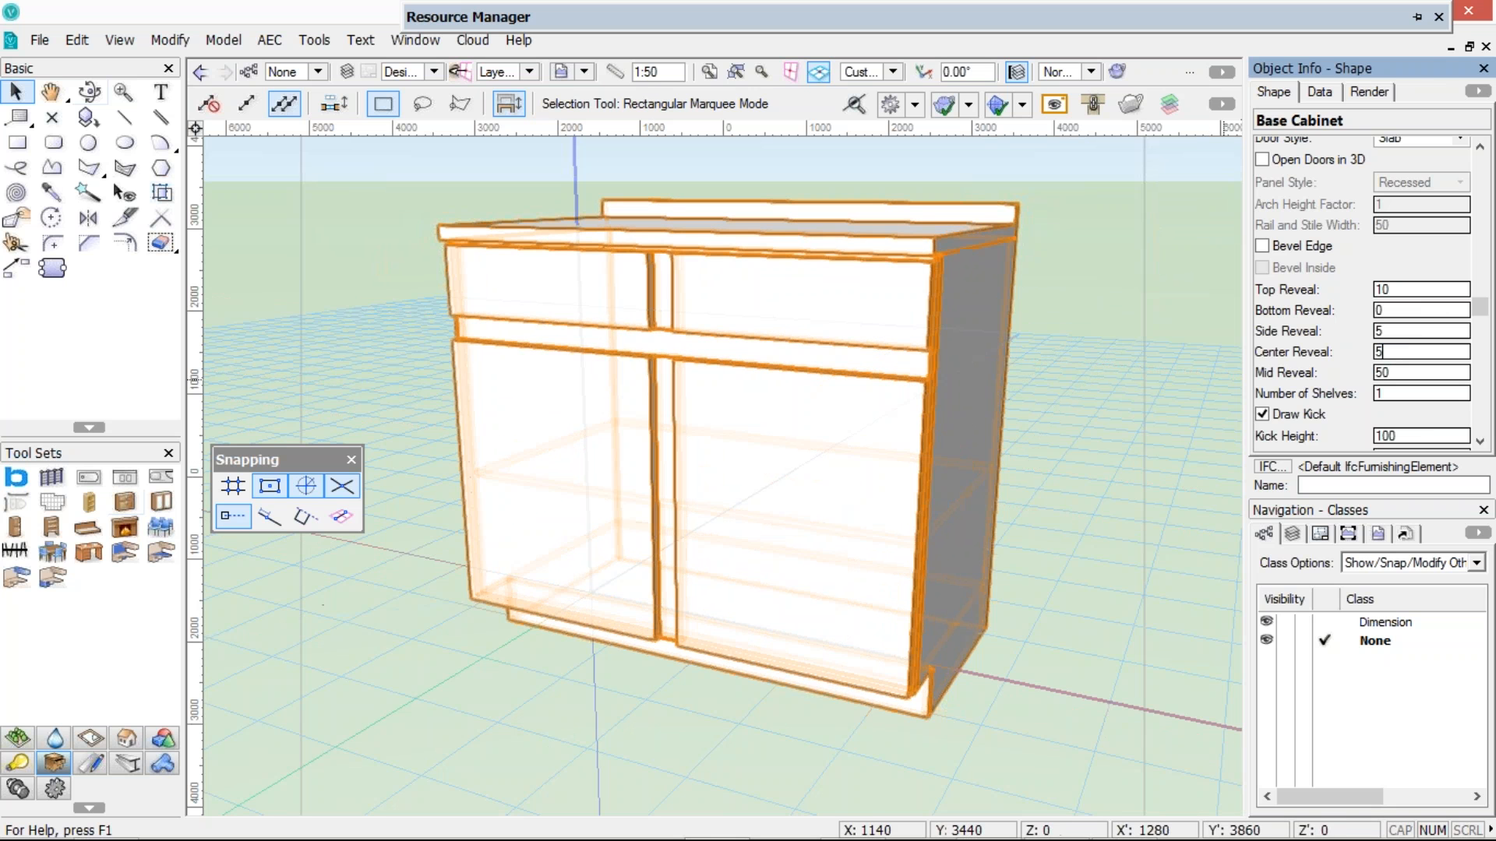
{"action": "key", "text": "Return"}
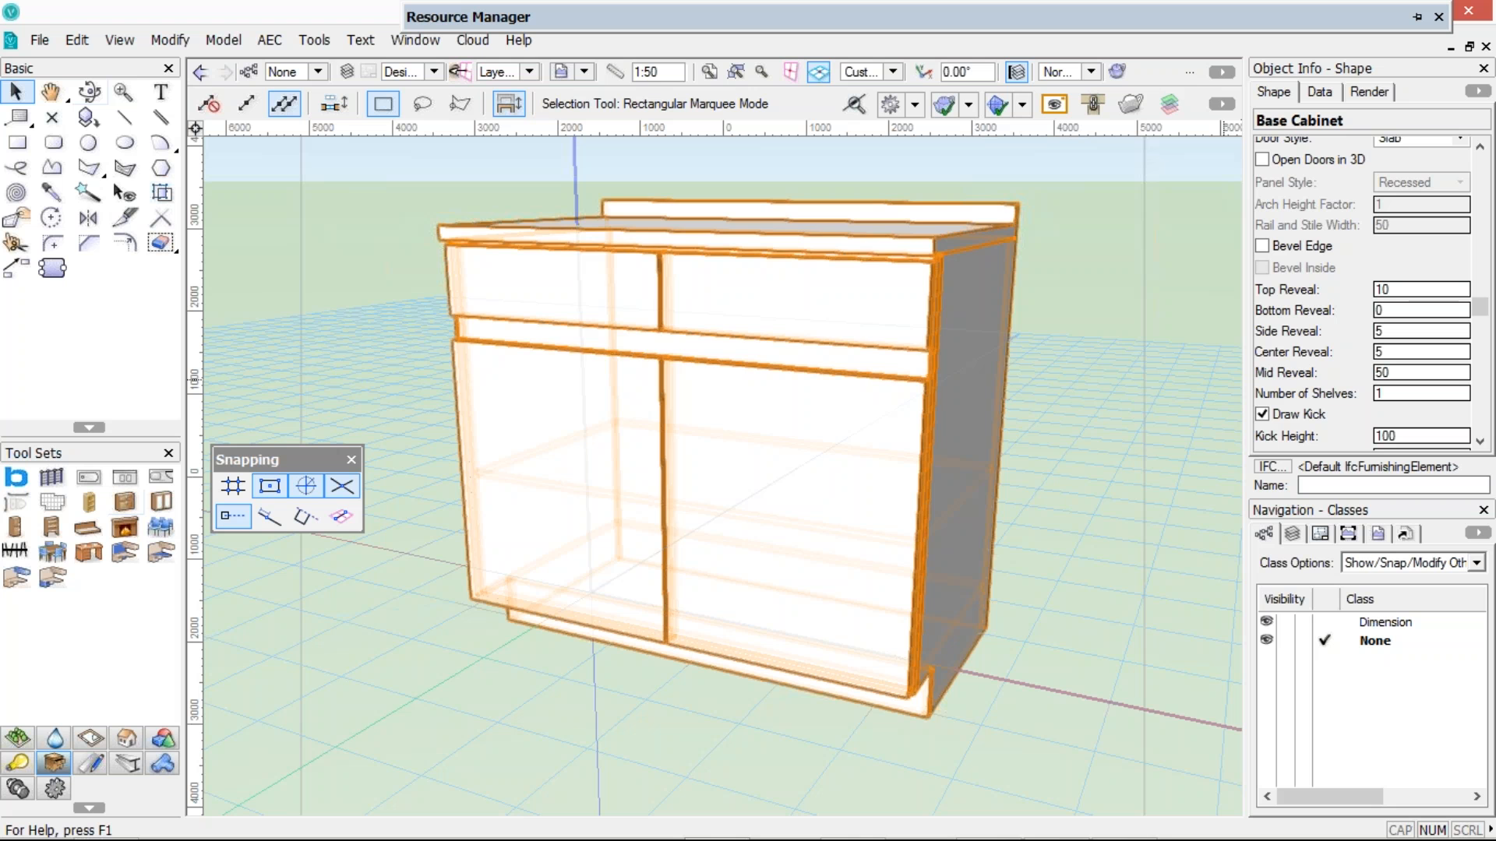
{"action": "double_click", "coordinate": [1400, 372]}
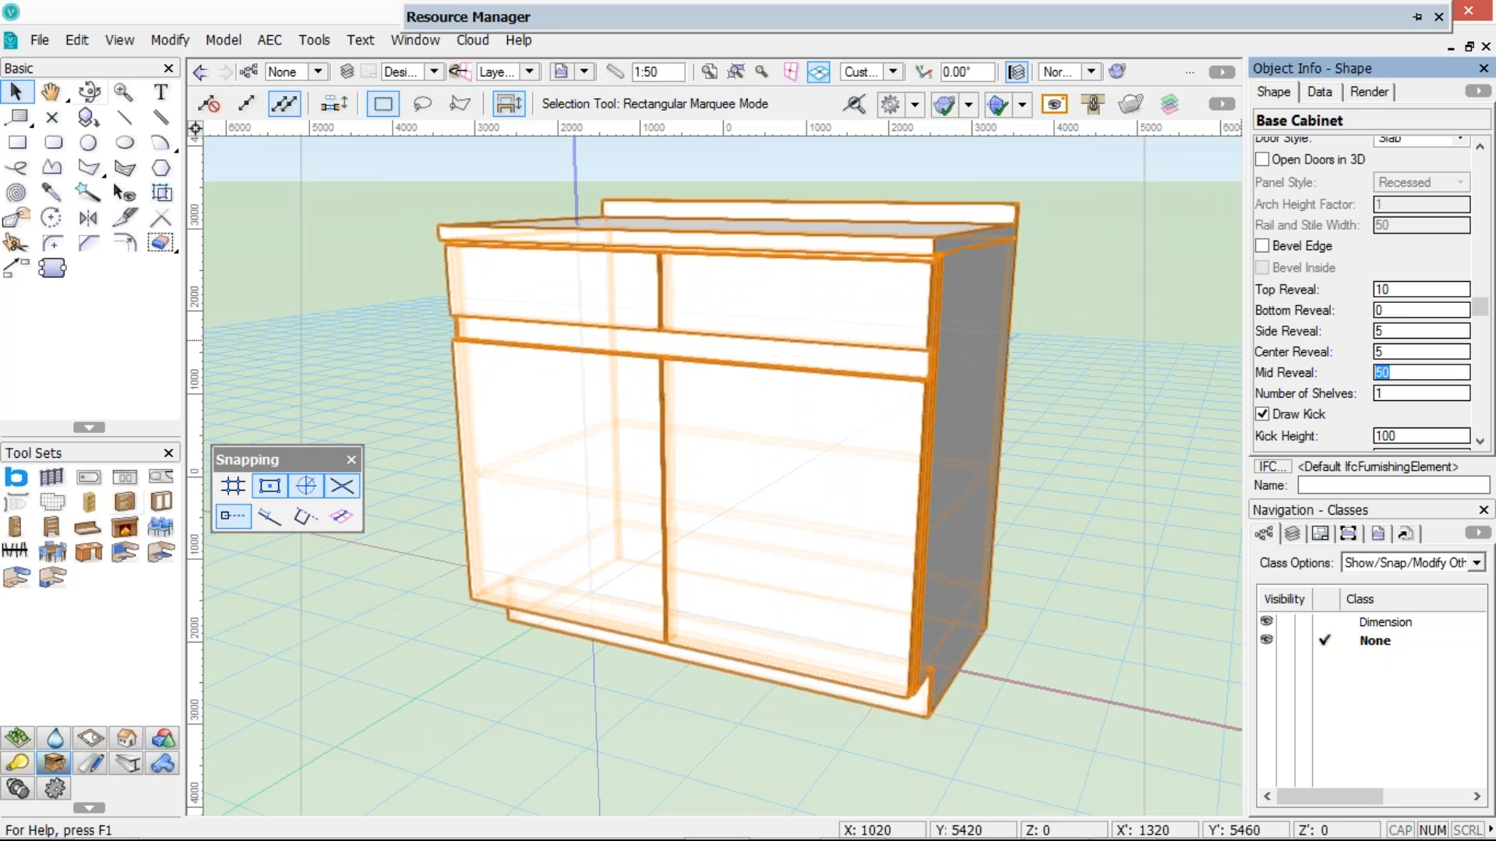
{"action": "type", "text": "5"}
{"action": "key", "text": "Return"}
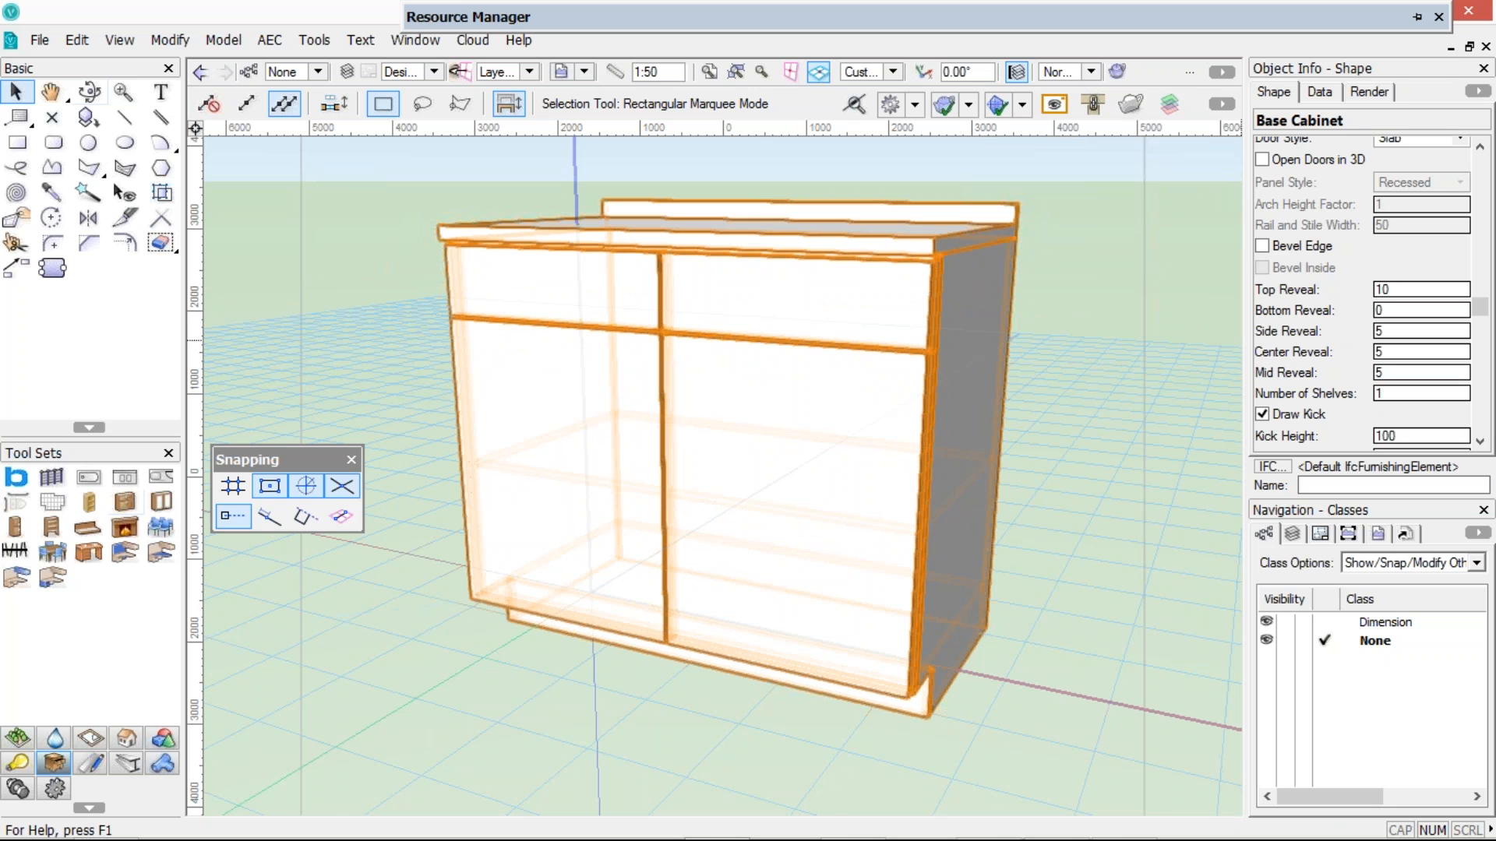
Set the base cabinet's length to 595
{"action": "scroll", "coordinate": [901, 467], "scroll_direction": "down", "scroll_amount": 1}
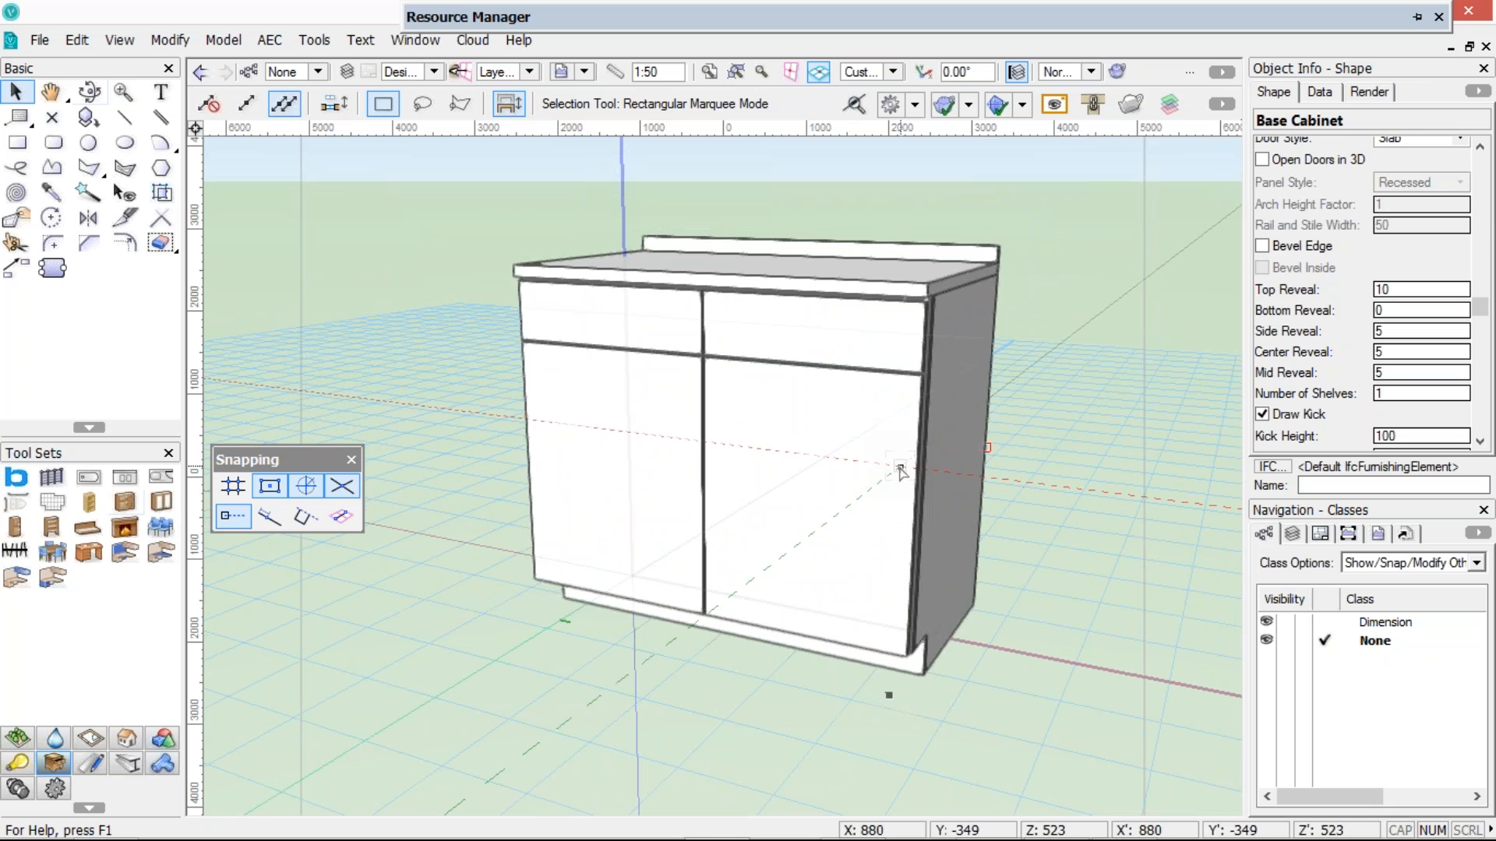
{"action": "scroll", "coordinate": [1488, 207], "scroll_direction": "up", "scroll_amount": 4}
{"action": "scroll", "coordinate": [1488, 206], "scroll_direction": "up", "scroll_amount": 2}
{"action": "double_click", "coordinate": [1389, 293]}
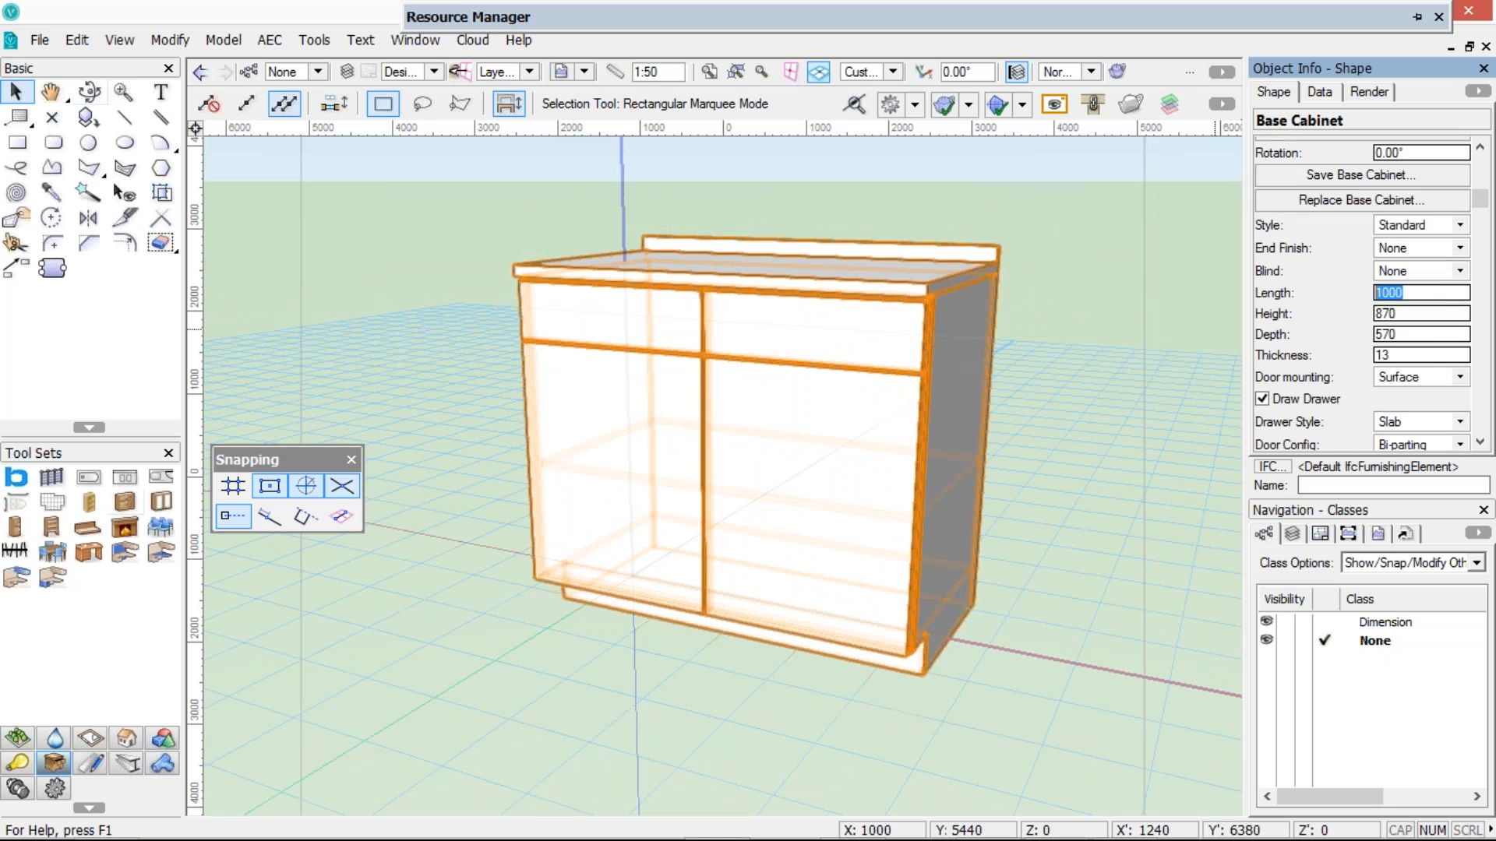
{"action": "type", "text": "595"}
{"action": "key", "text": "Return"}
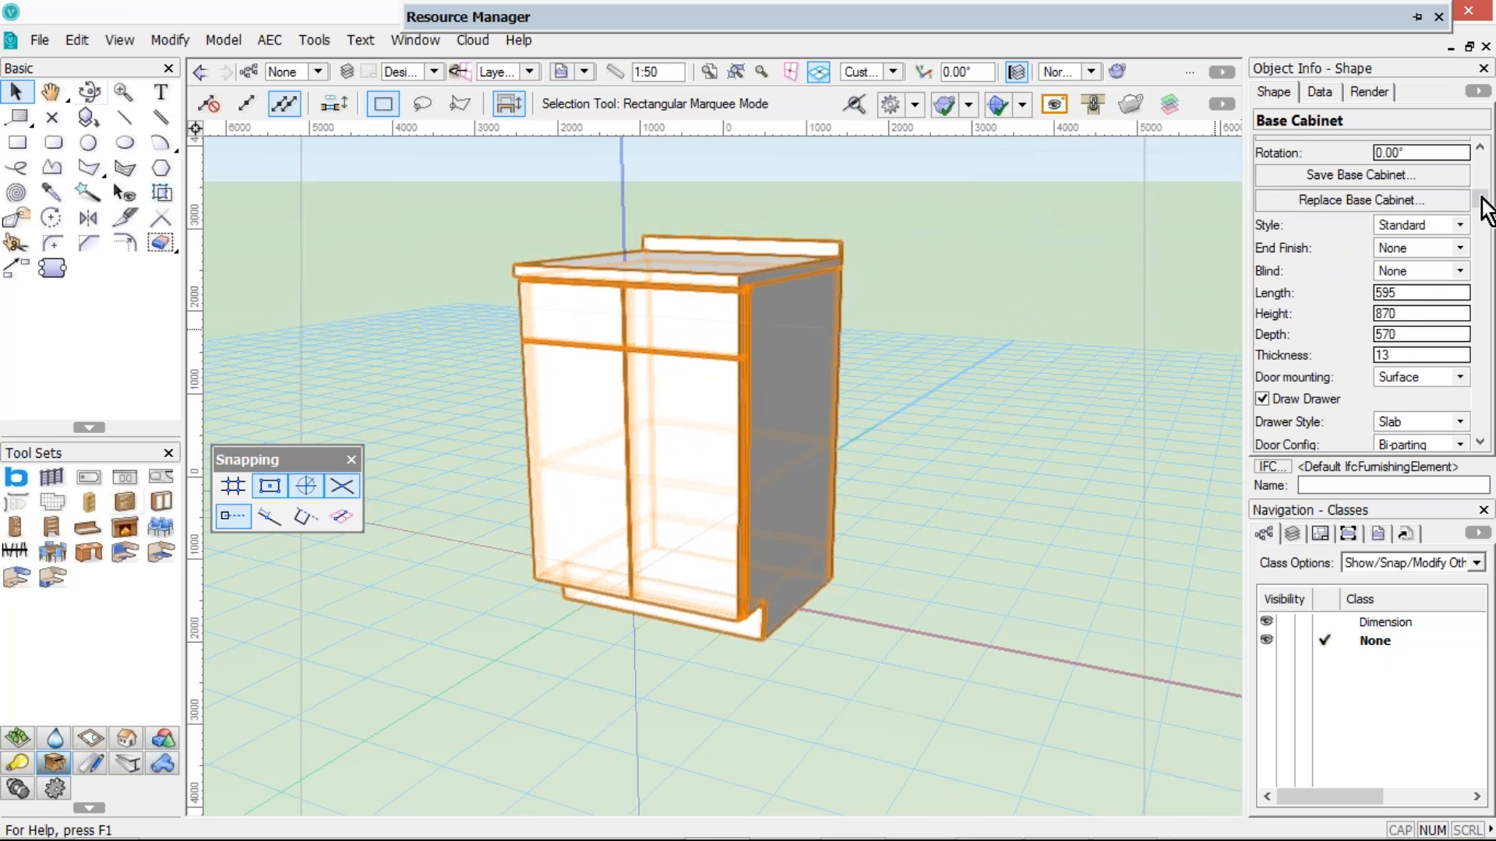
Change the base cabinet's style to 3-Drawer
{"action": "mouse_move", "coordinate": [1480, 201]}
{"action": "left_mouse_down"}
{"action": "mouse_move", "coordinate": [1480, 290]}
{"action": "mouse_move", "coordinate": [1480, 197]}
{"action": "left_mouse_up"}
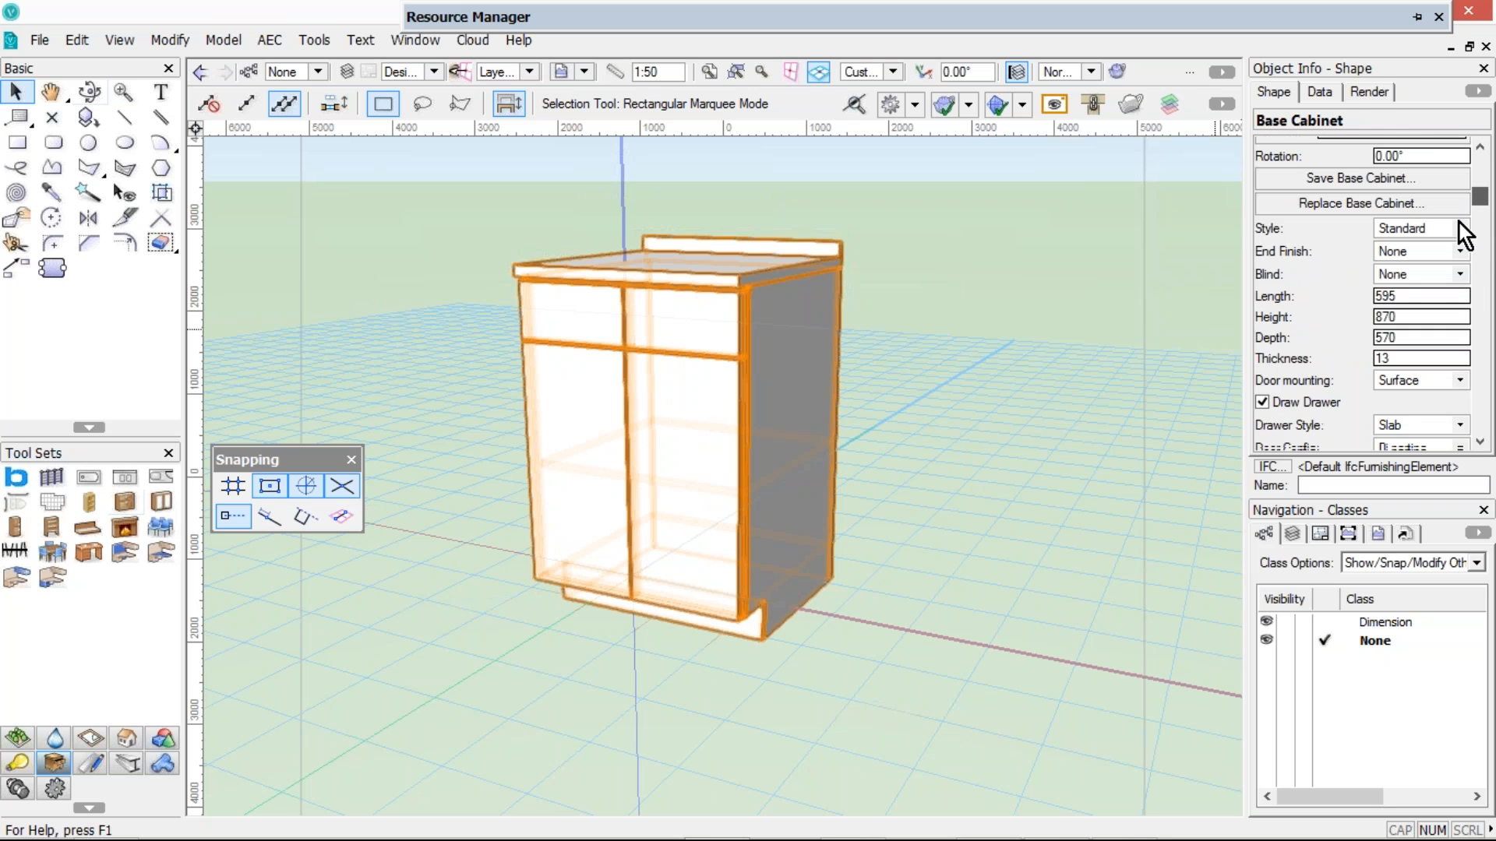
{"action": "scroll", "coordinate": [1403, 259], "scroll_direction": "down", "scroll_amount": 1}
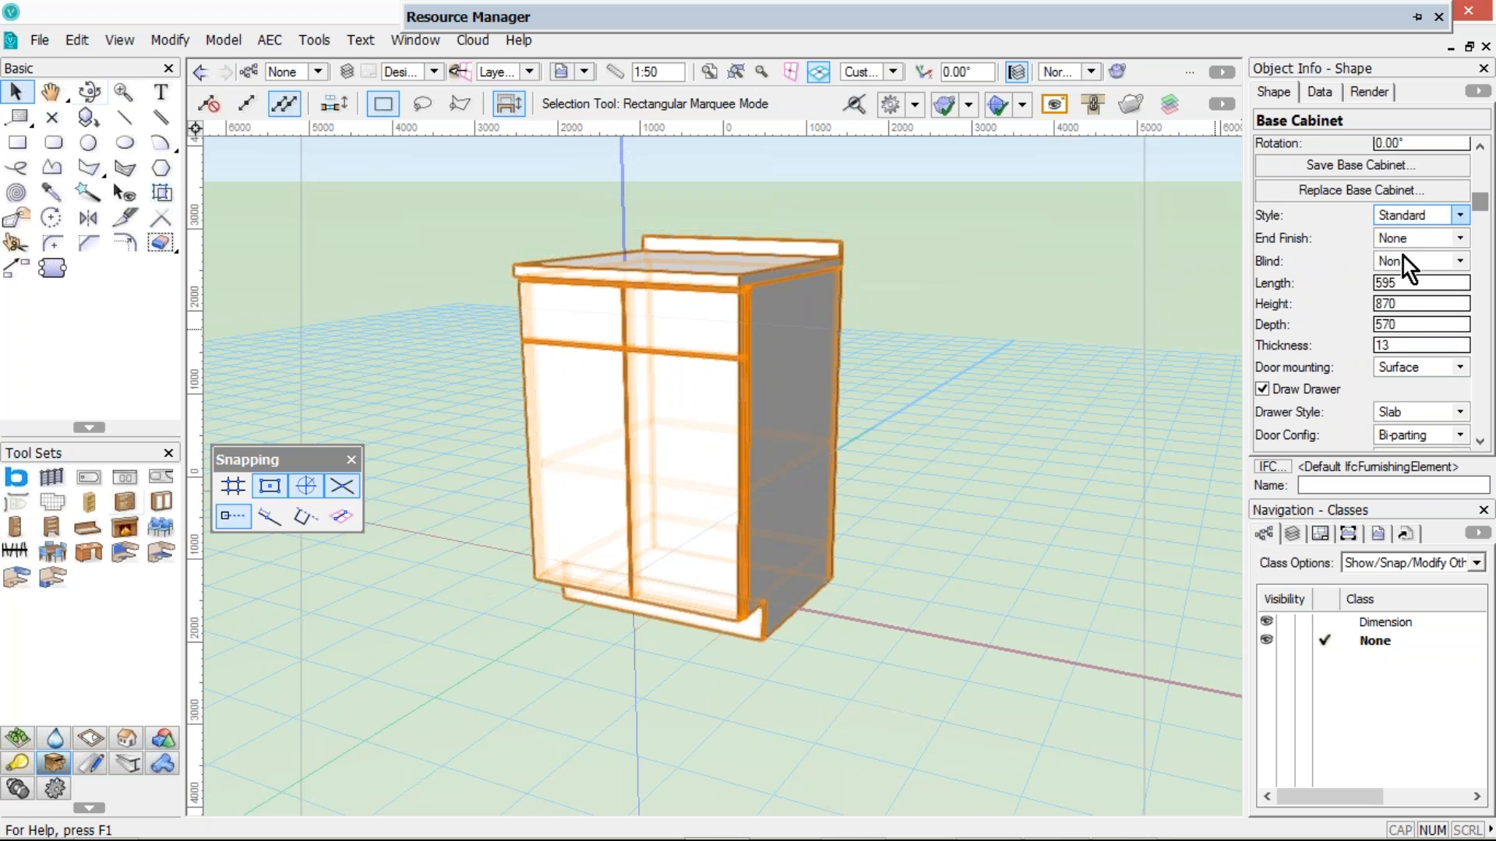
{"action": "left_click", "coordinate": [1414, 215]}
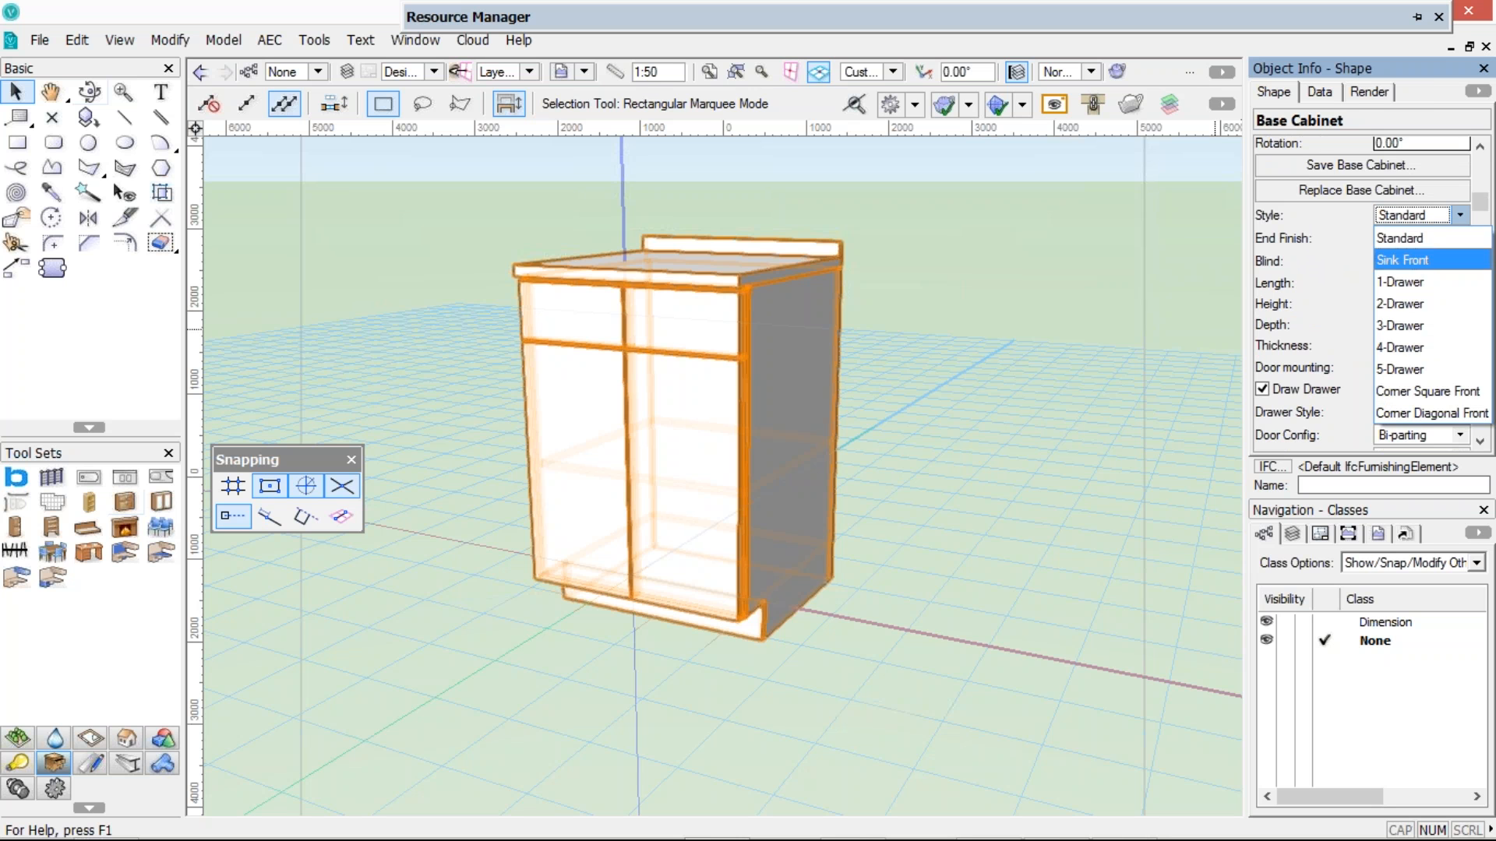
{"action": "left_click", "coordinate": [1400, 325]}
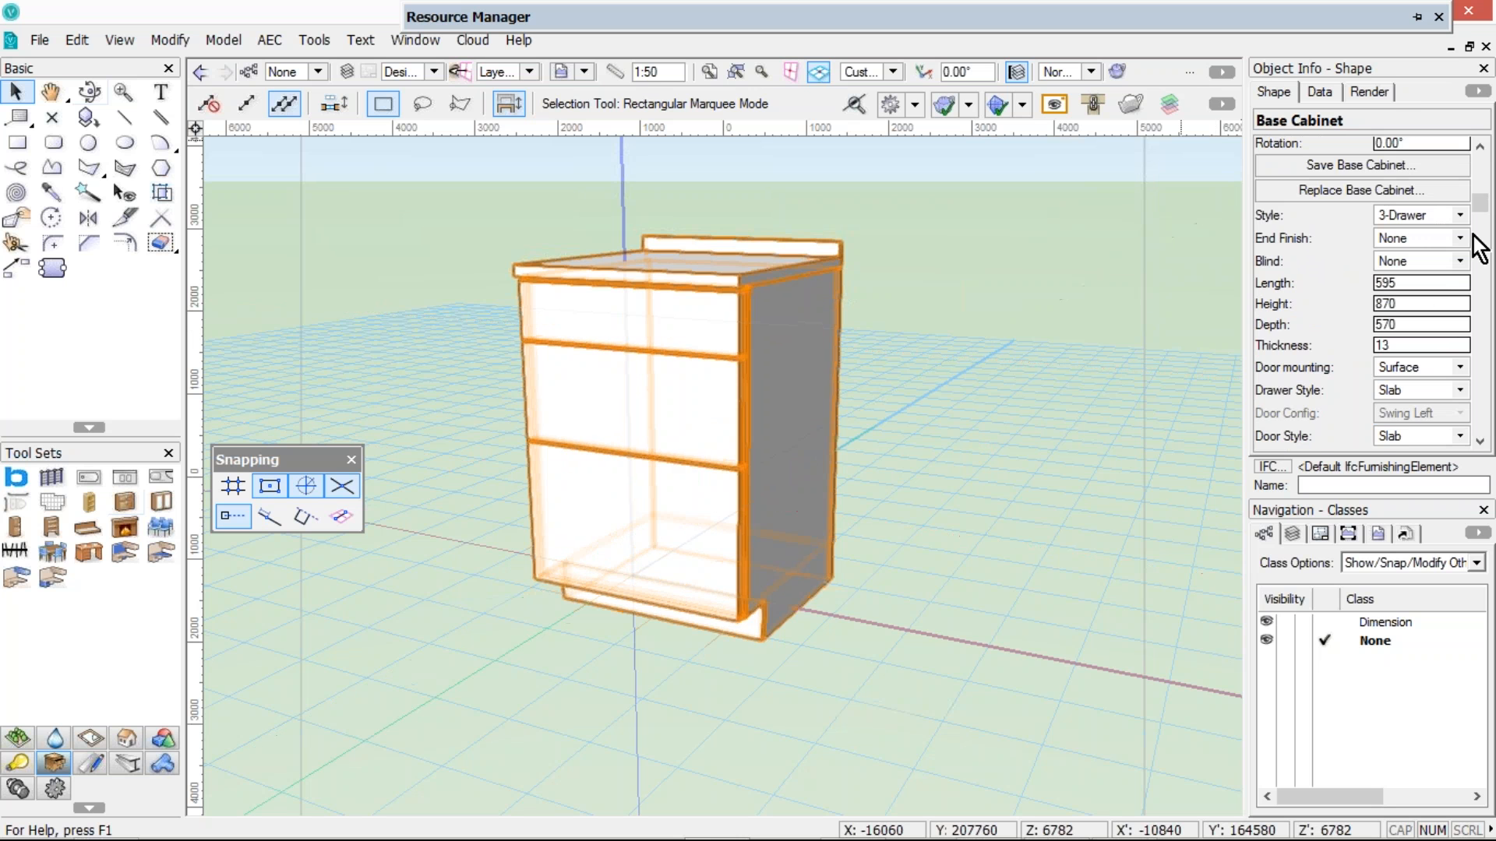
{"action": "scroll", "coordinate": [1471, 382], "scroll_direction": "down", "scroll_amount": 6}
{"action": "scroll", "coordinate": [1465, 423], "scroll_direction": "down", "scroll_amount": 3}
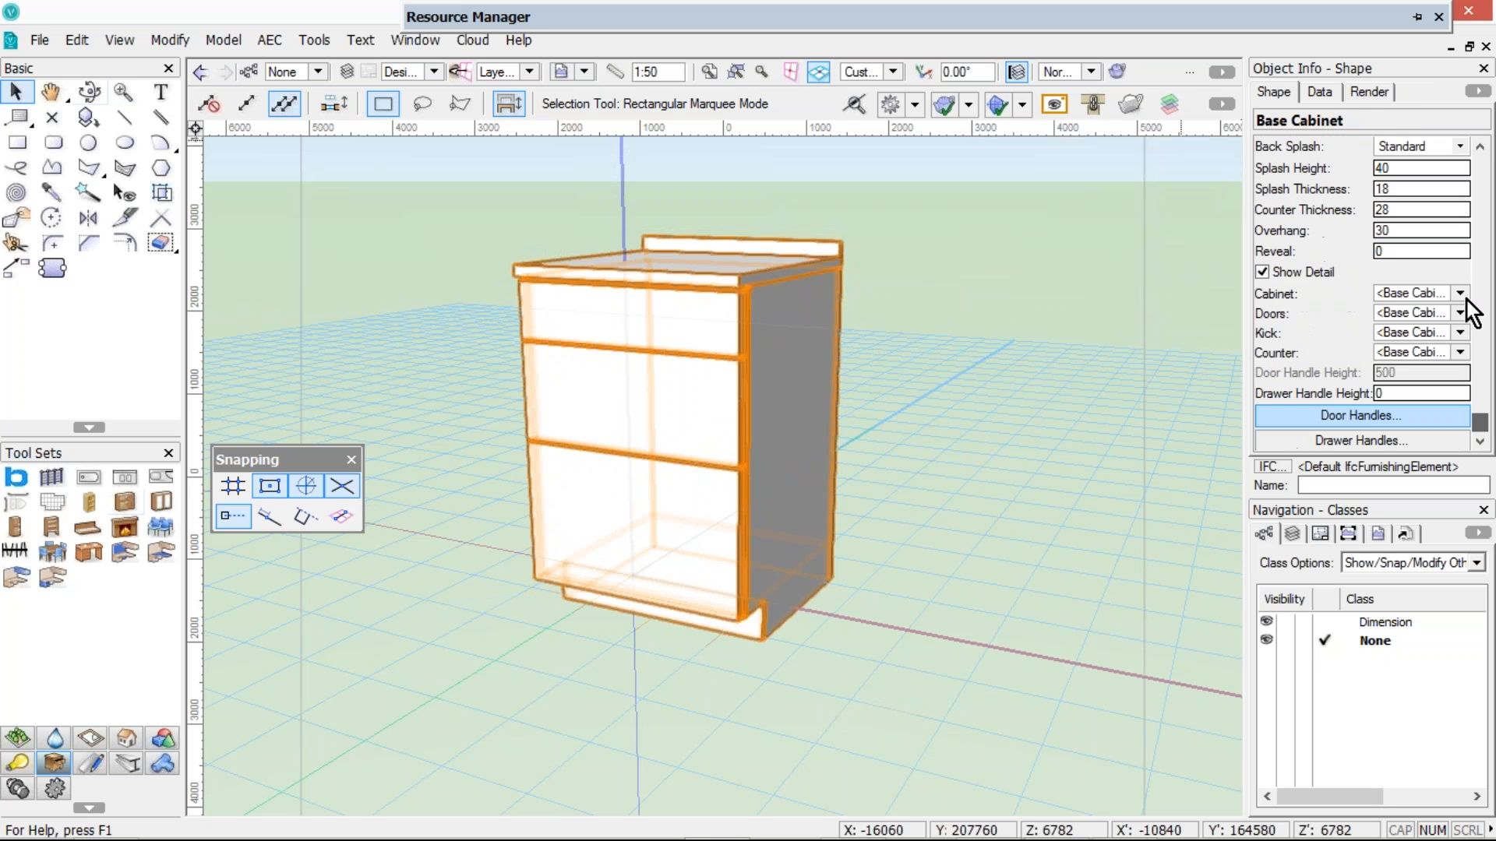
{"action": "left_click", "coordinate": [1460, 294]}
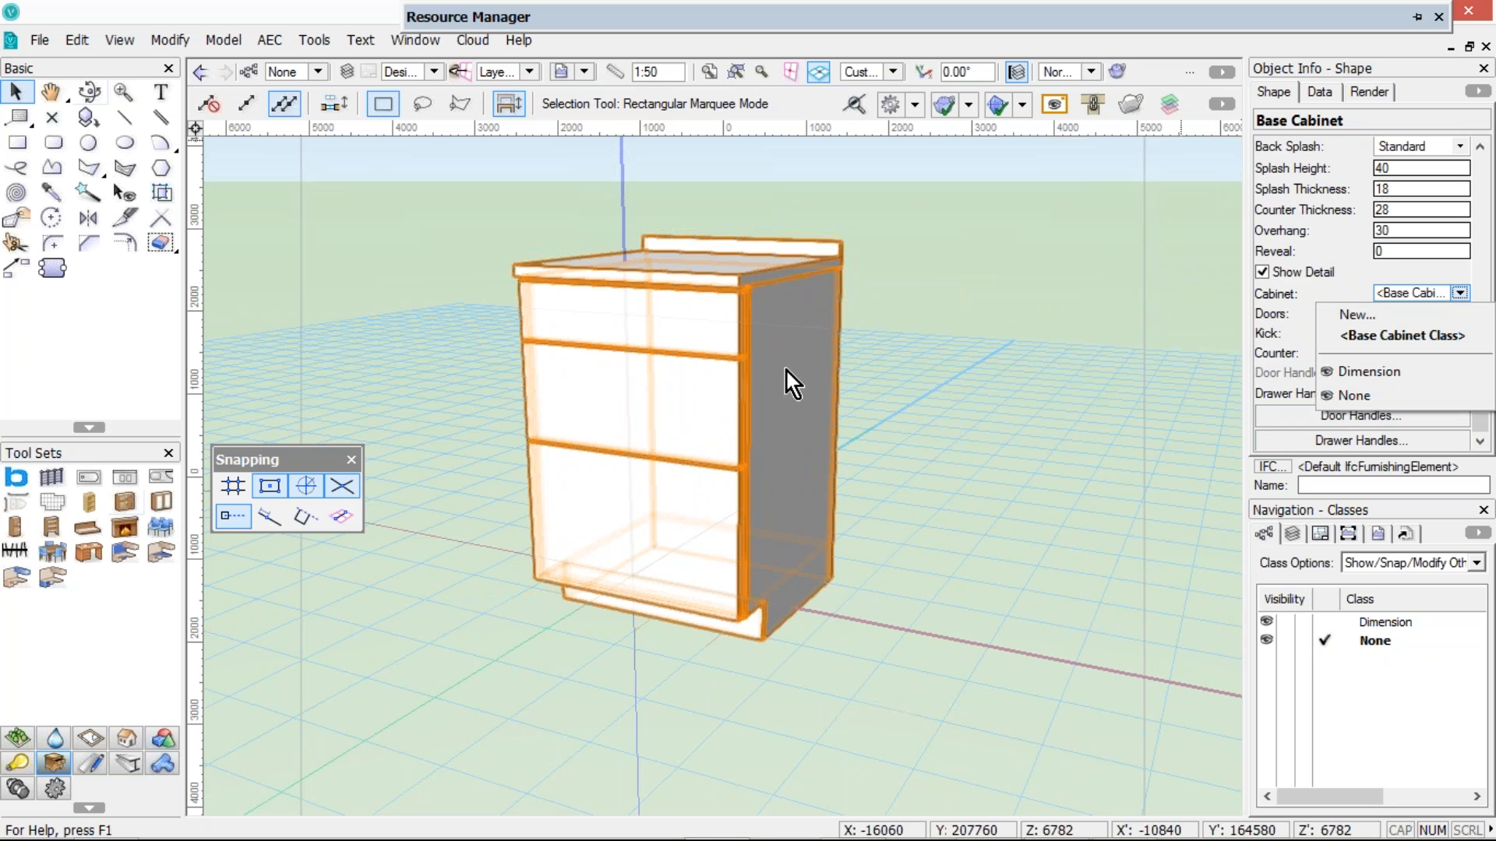
{"action": "left_click", "coordinate": [815, 330]}
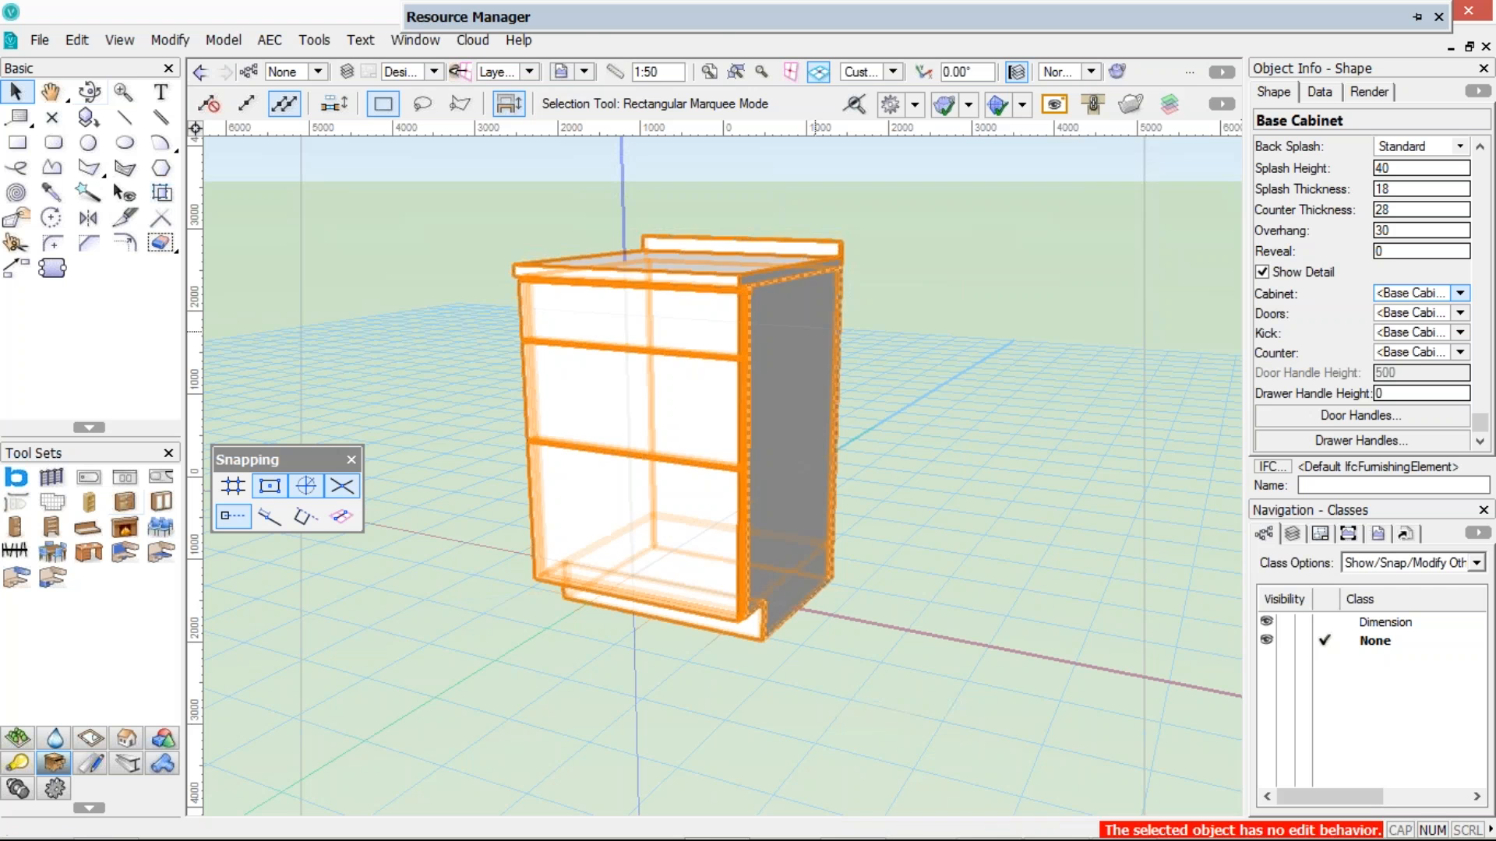
Look through the list of open drawings in the Resource Manager
{"action": "scroll", "coordinate": [900, 308], "scroll_direction": "down", "scroll_amount": 2}
{"action": "mouse_move", "coordinate": [584, 25]}
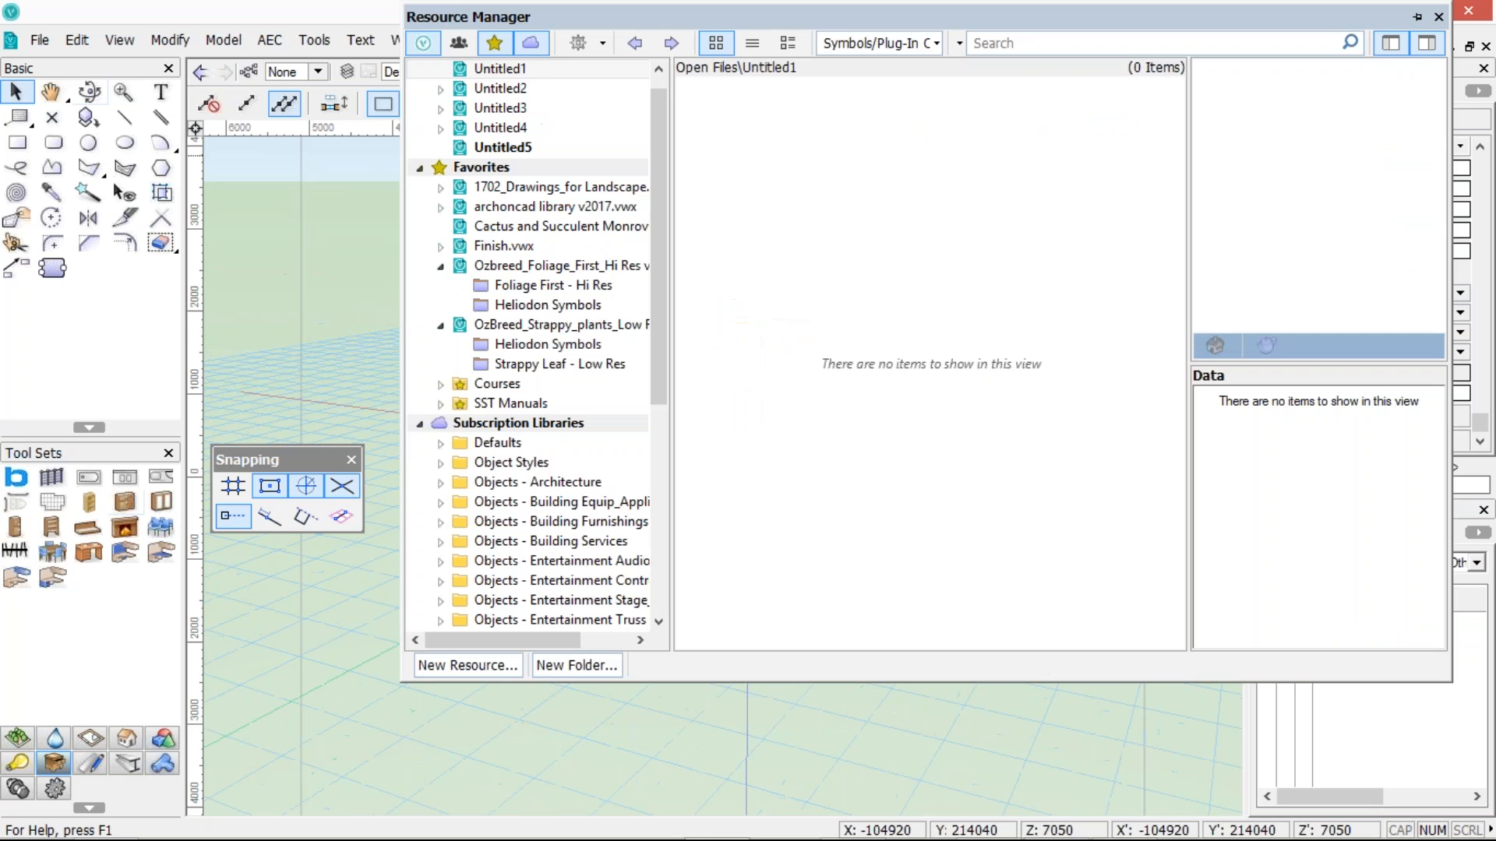
{"action": "left_click", "coordinate": [505, 149]}
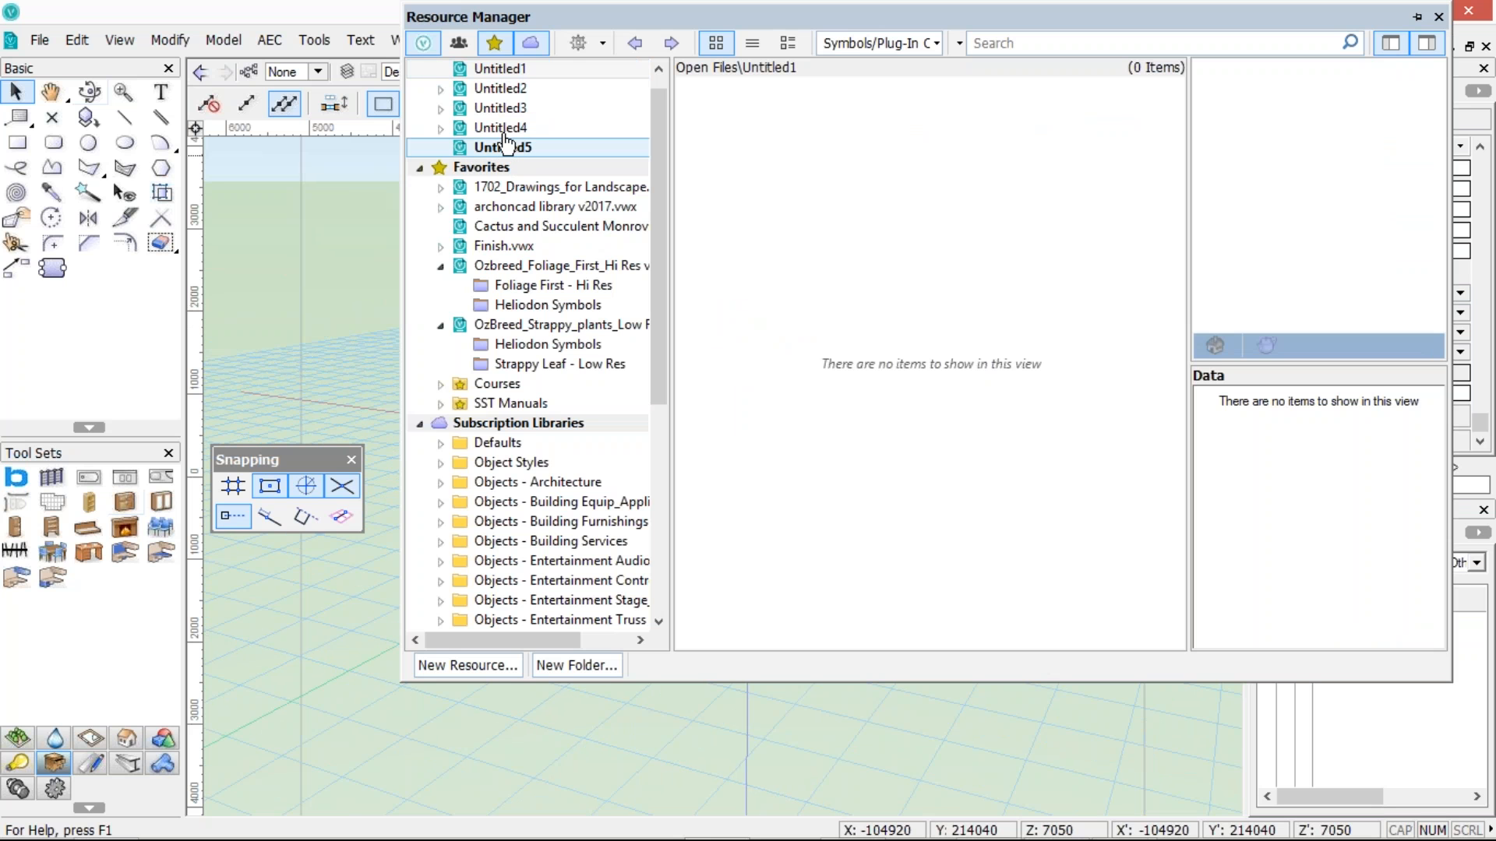
{"action": "left_click", "coordinate": [503, 131]}
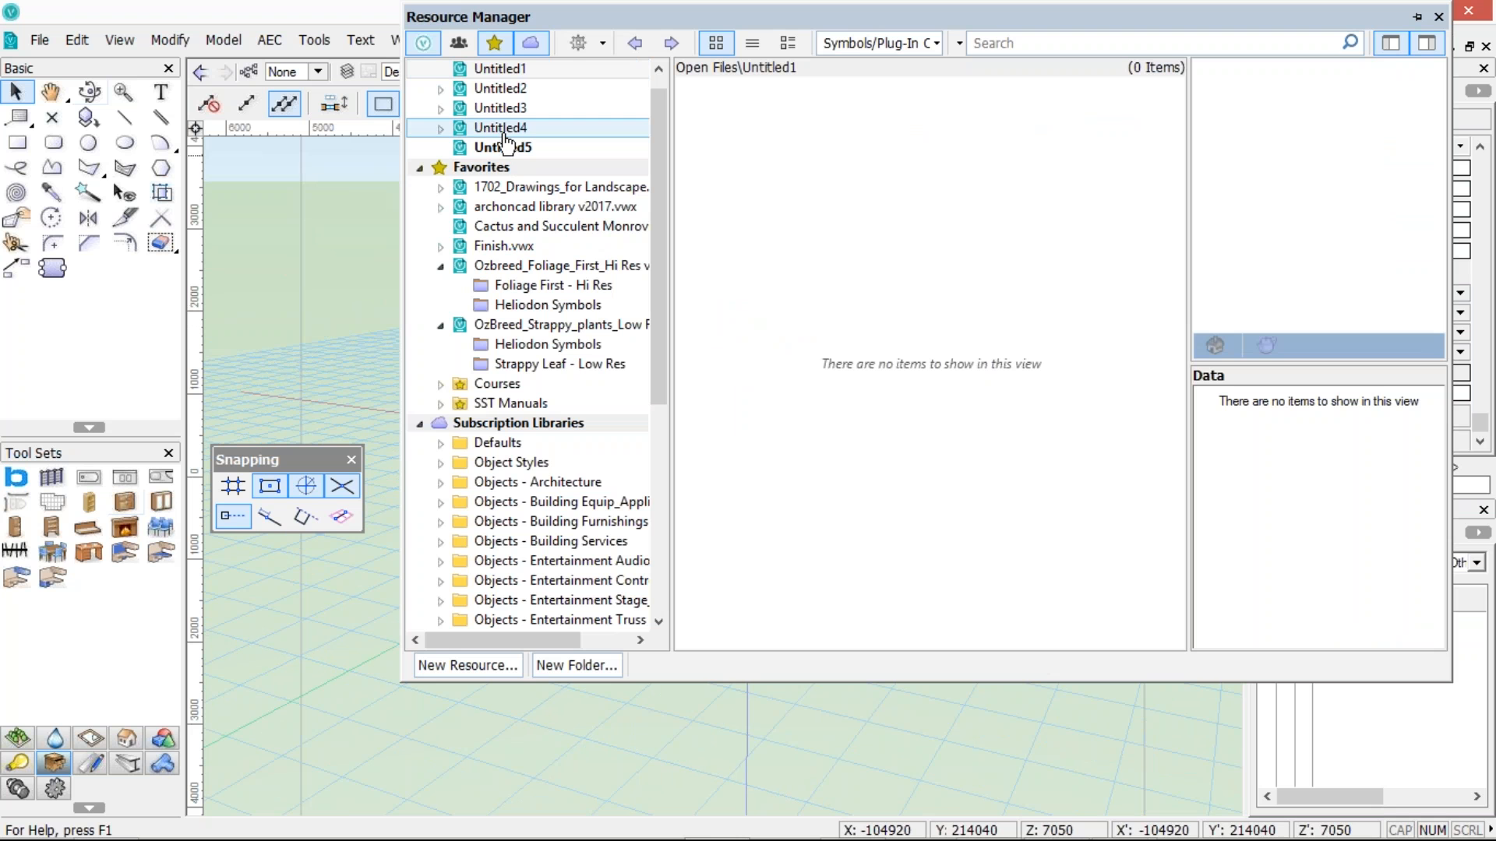
{"action": "double_click", "coordinate": [520, 88]}
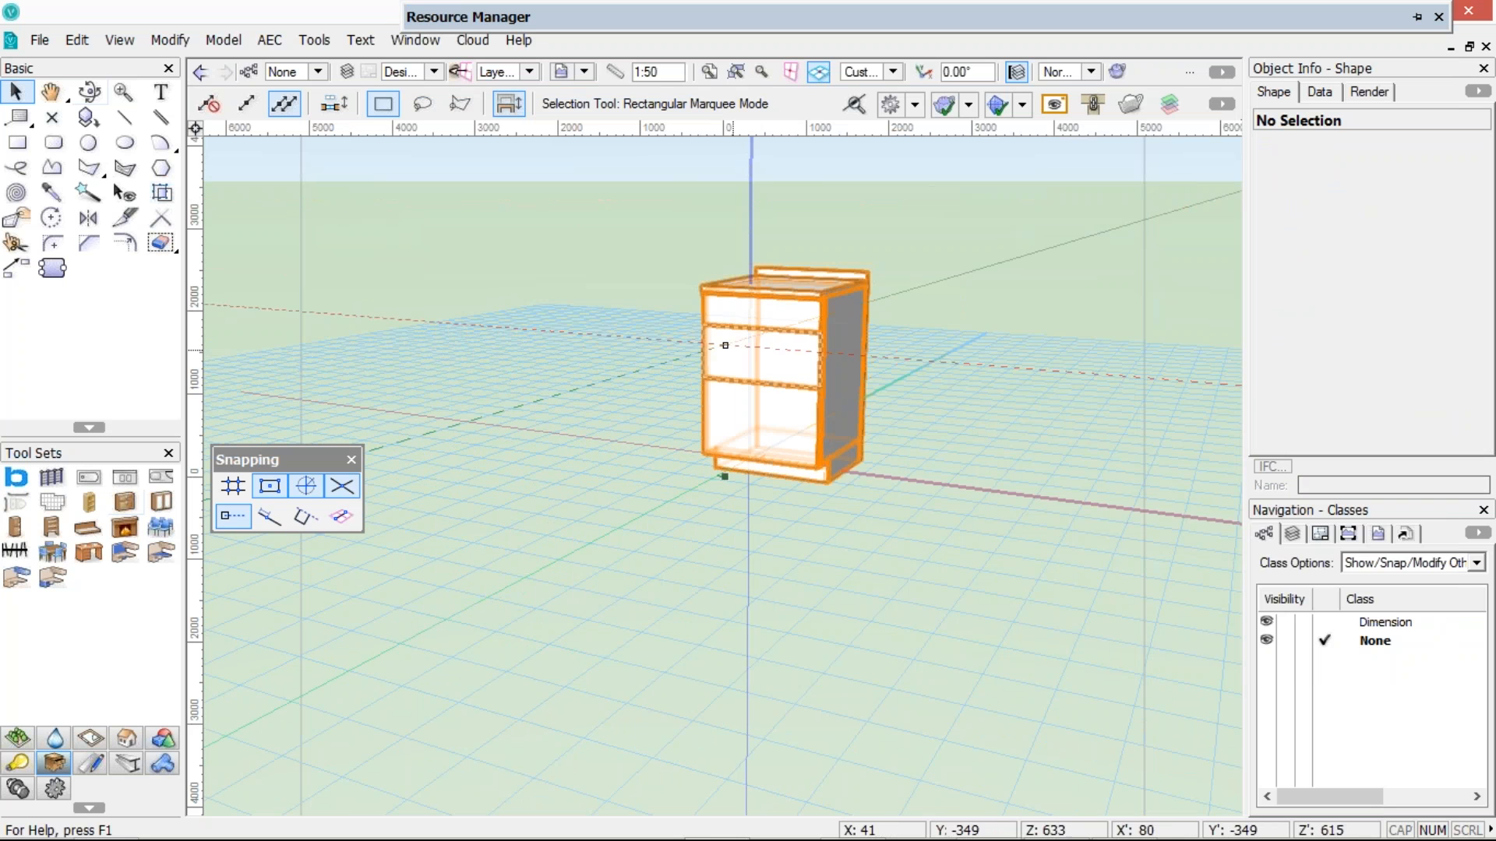
Select the base cabinet, start a new class for its Cabinet part and choose to import classes from another drawing file
{"action": "left_click", "coordinate": [729, 349]}
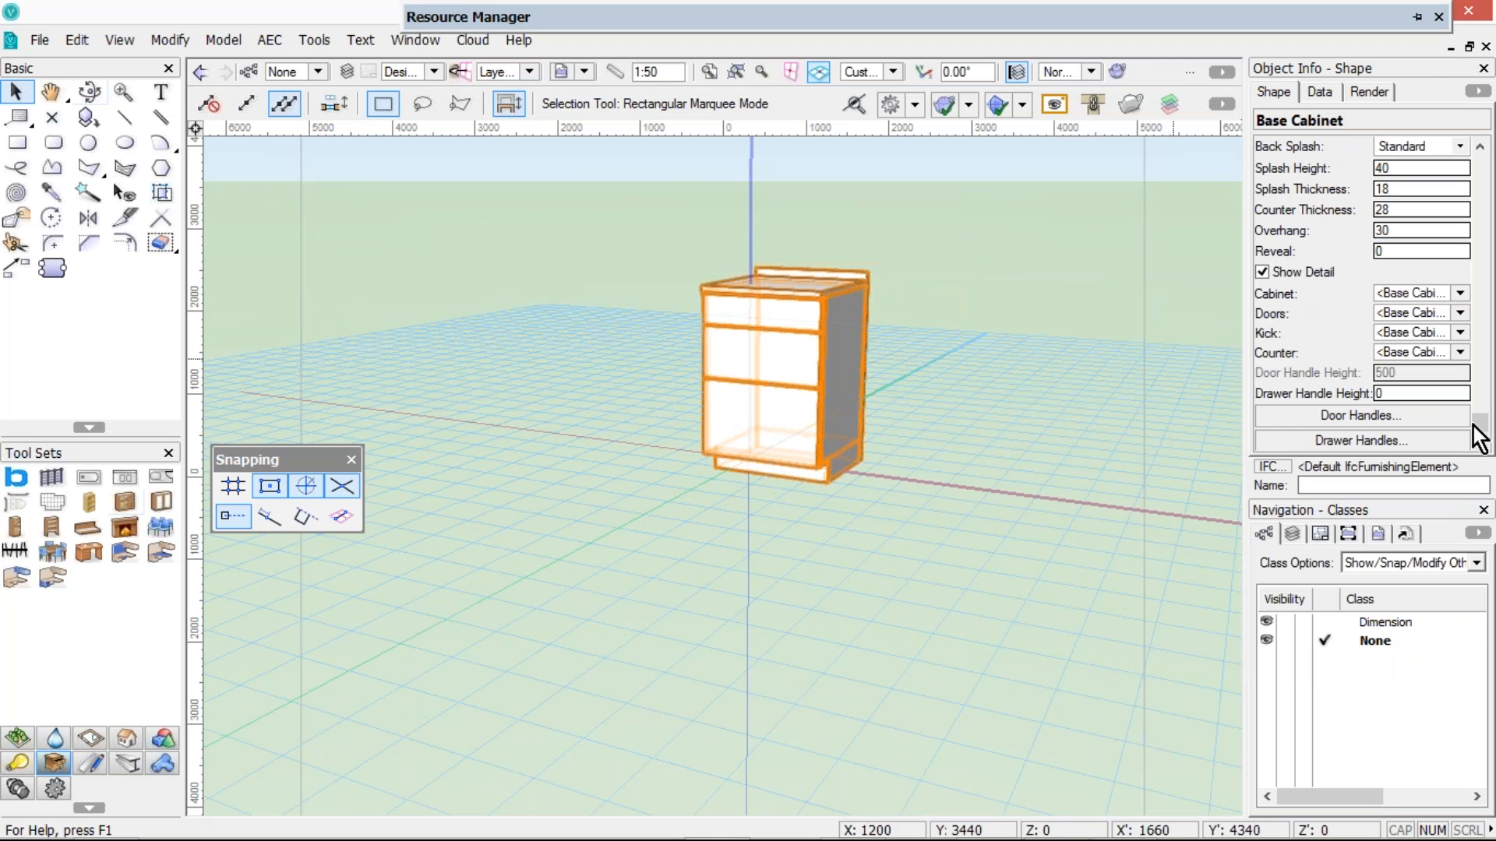
{"action": "left_click", "coordinate": [1458, 293]}
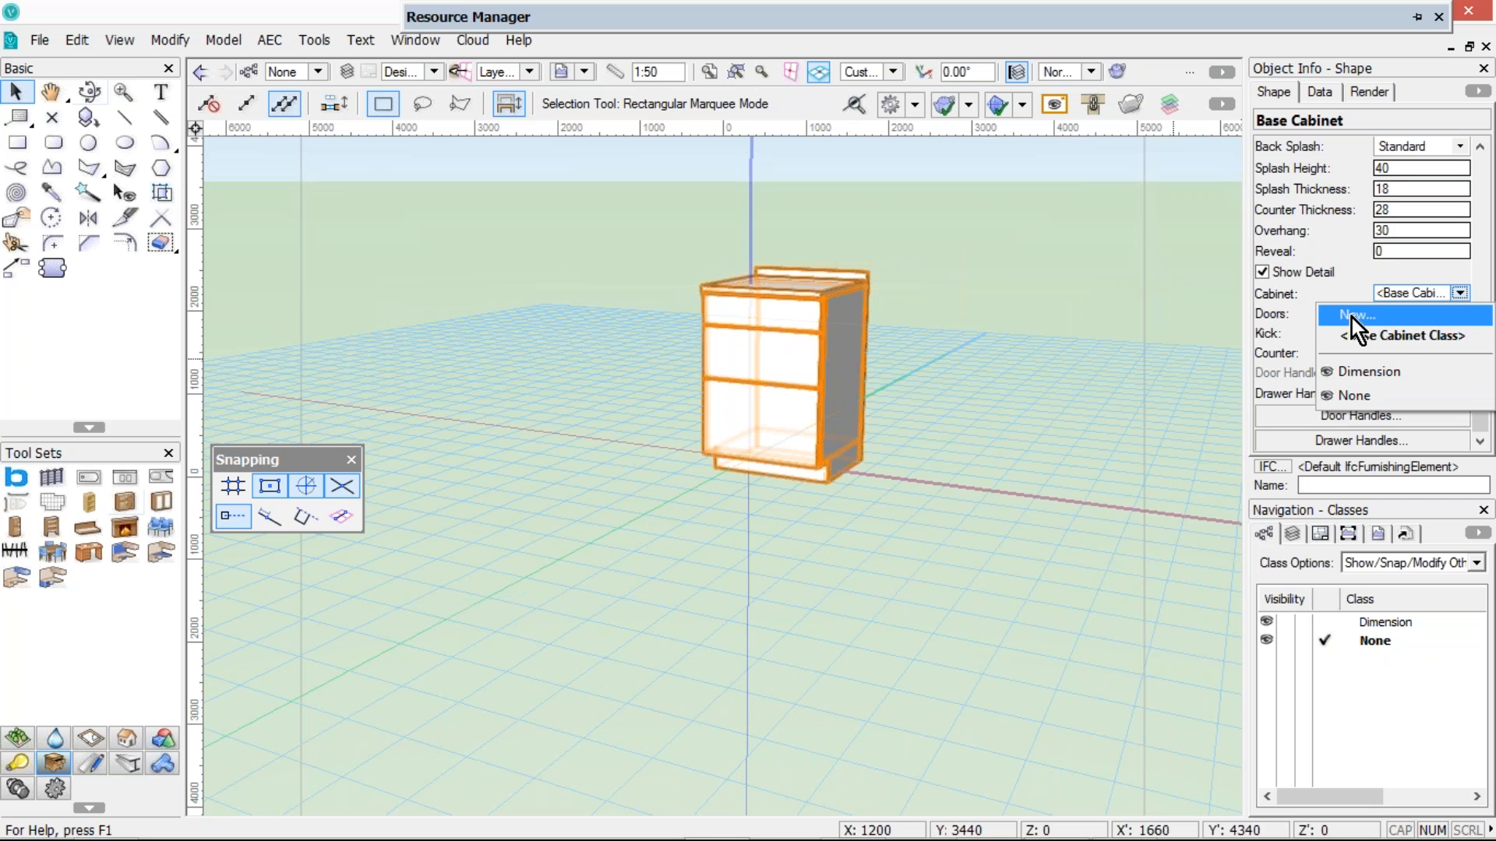
{"action": "left_click", "coordinate": [1353, 316]}
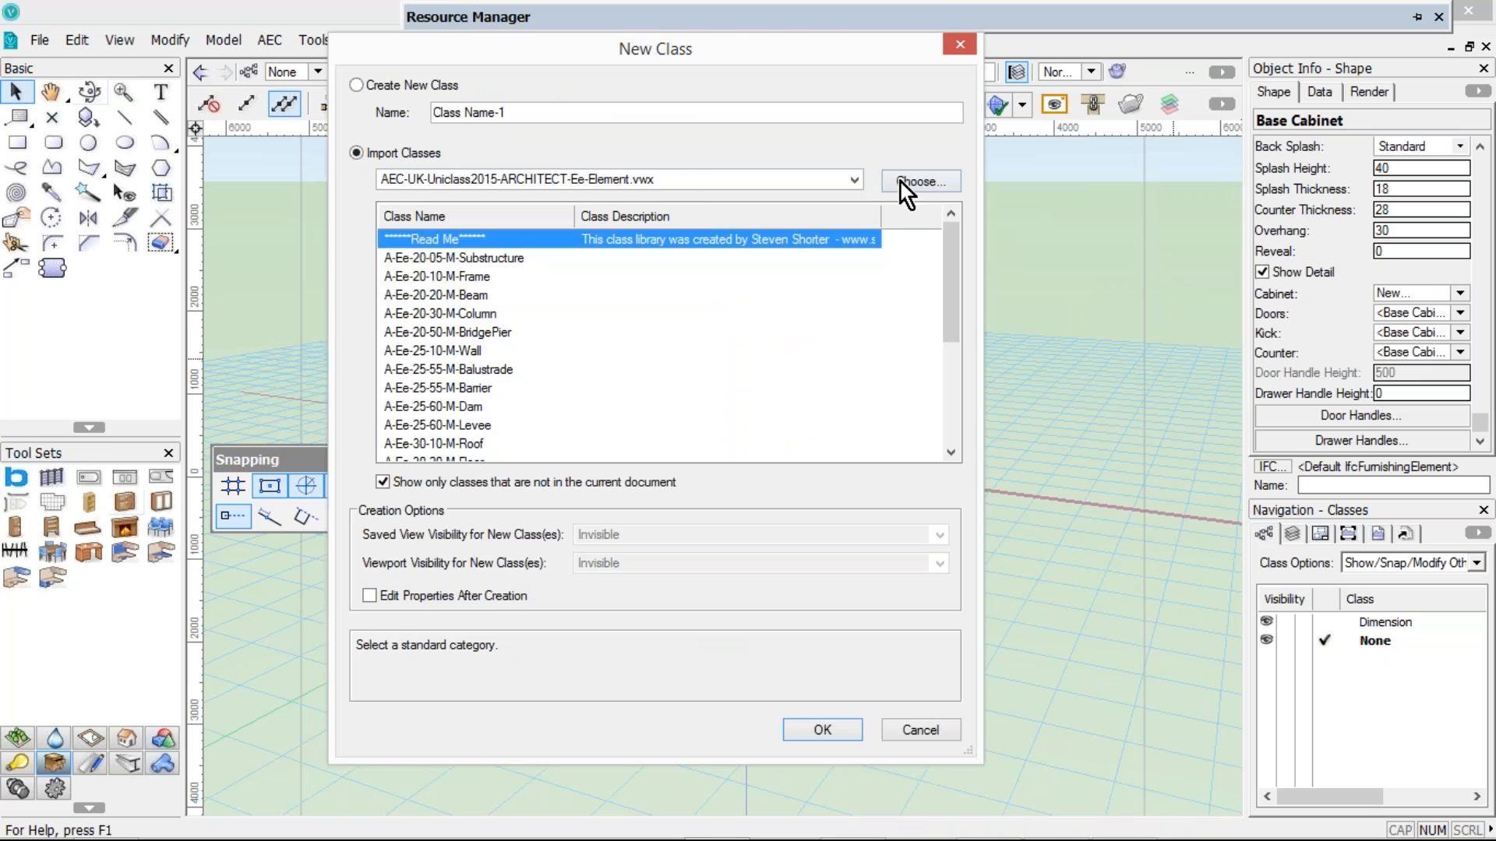
{"action": "left_click", "coordinate": [900, 182]}
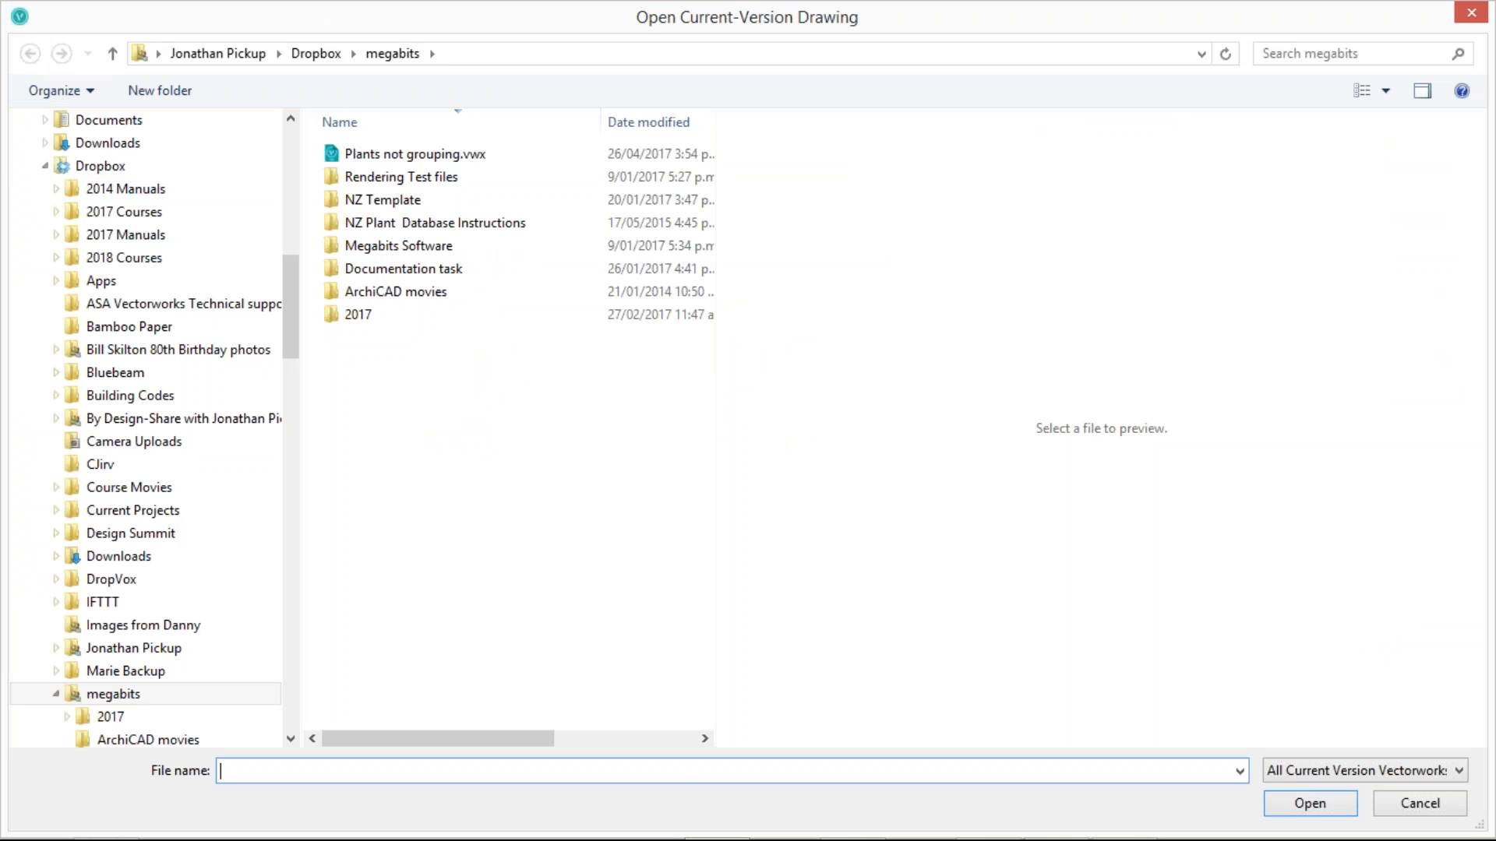
Choose archoncad Standards.vwx from the Resource Files folder of the Introduction to BIM course files, under 2017 Courses > Live Courses, as the class source
{"action": "left_click", "coordinate": [100, 164]}
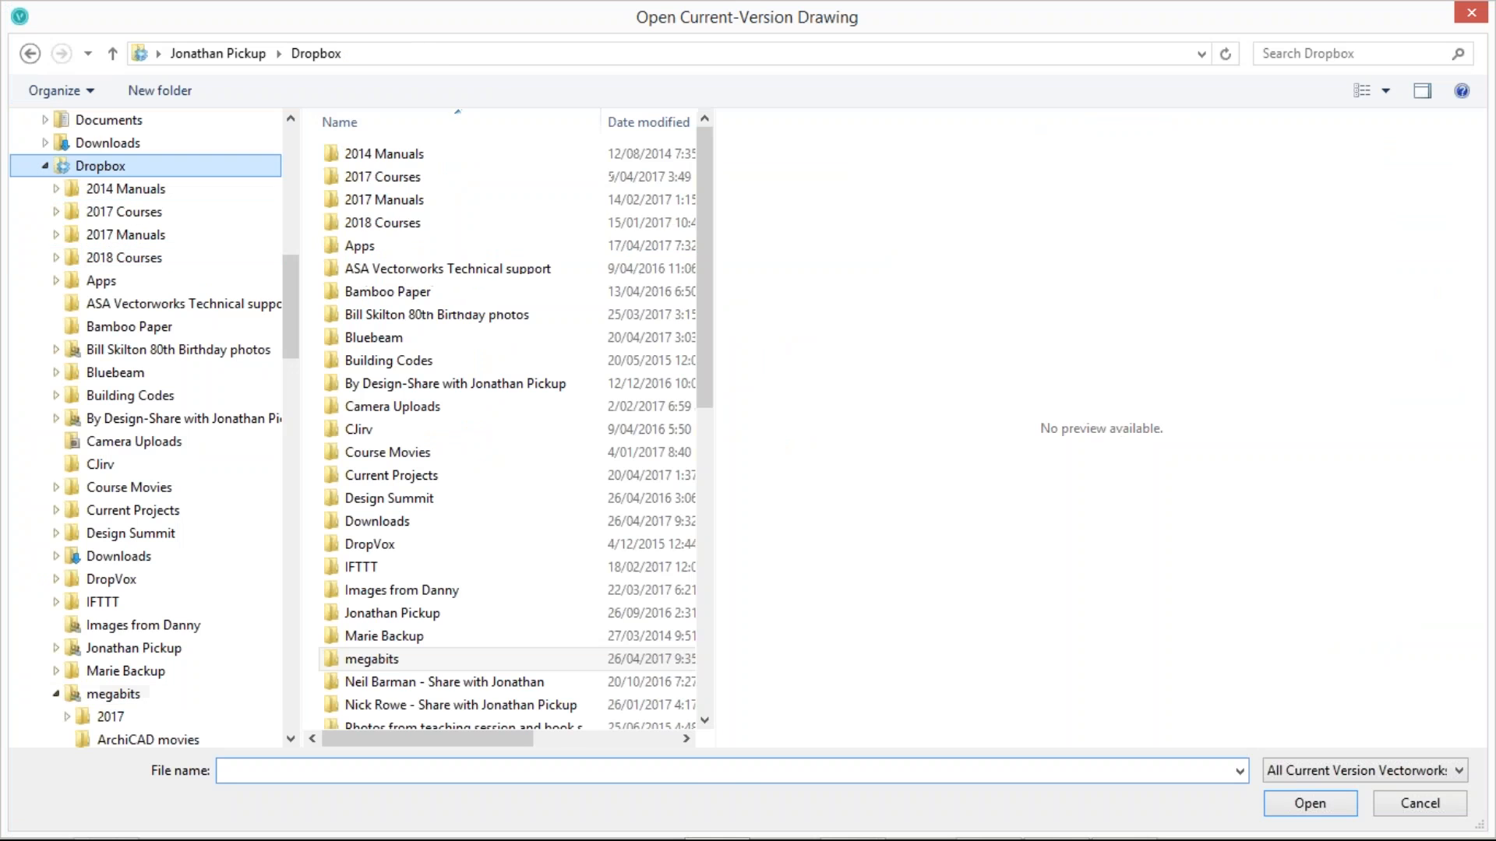
{"action": "left_click", "coordinate": [384, 200]}
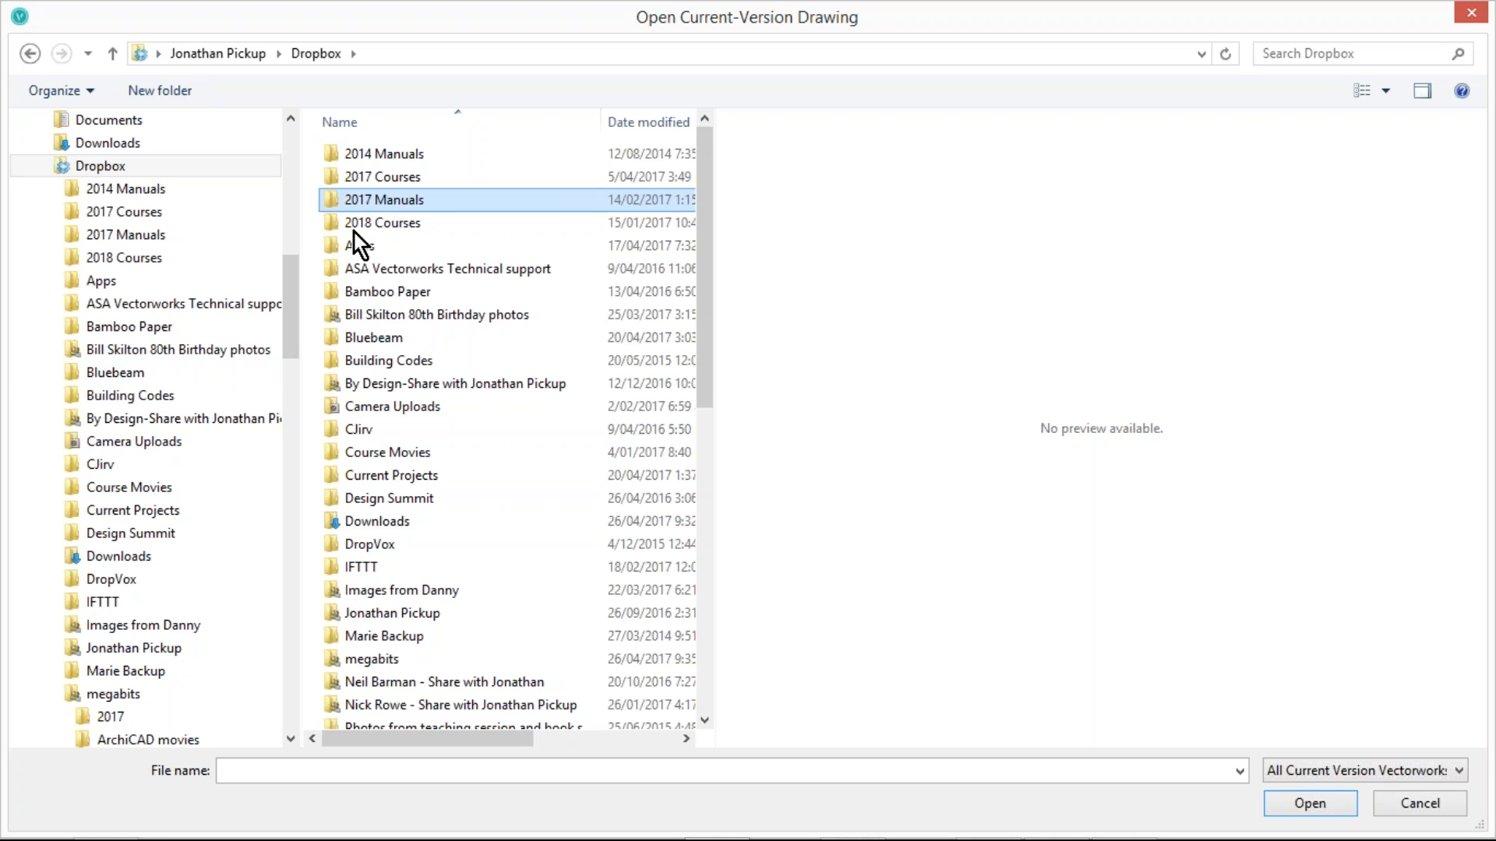
{"action": "left_click", "coordinate": [335, 176]}
{"action": "double_click", "coordinate": [344, 187]}
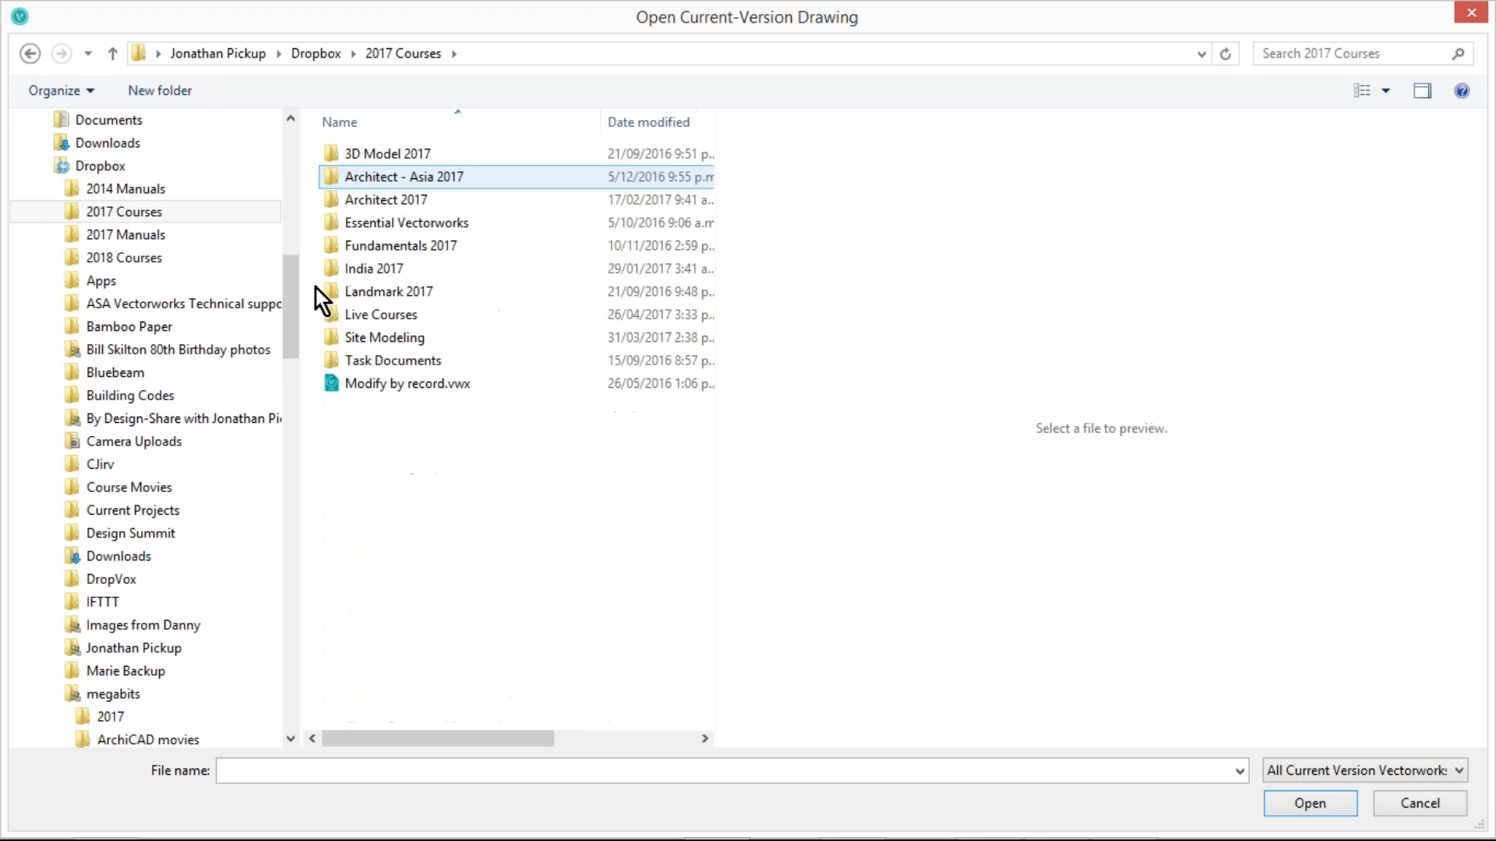
{"action": "left_click", "coordinate": [331, 321]}
{"action": "key", "text": "Return"}
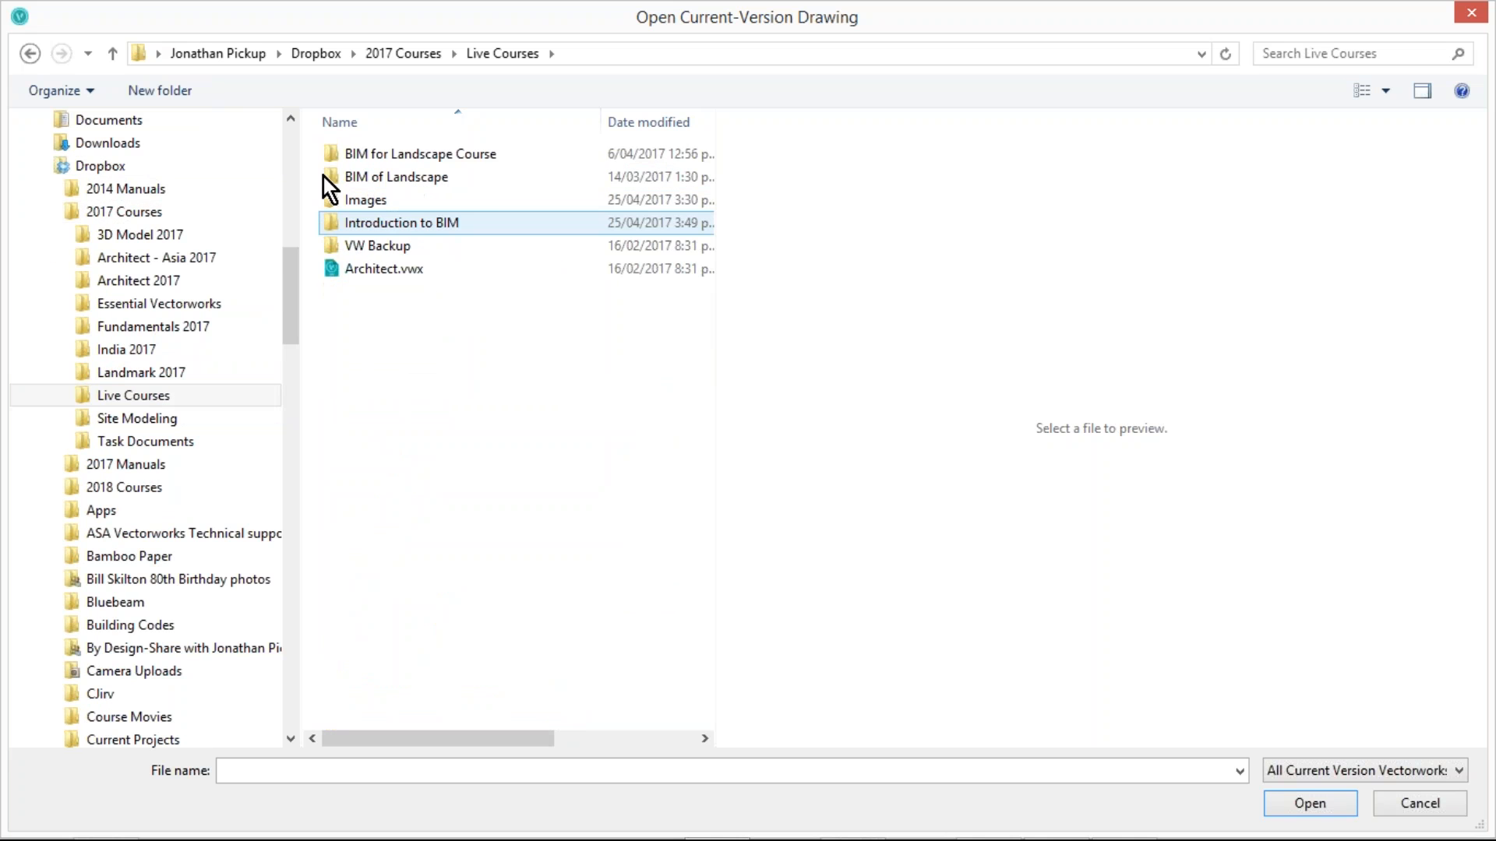
{"action": "left_click", "coordinate": [328, 224]}
{"action": "double_click", "coordinate": [329, 226]}
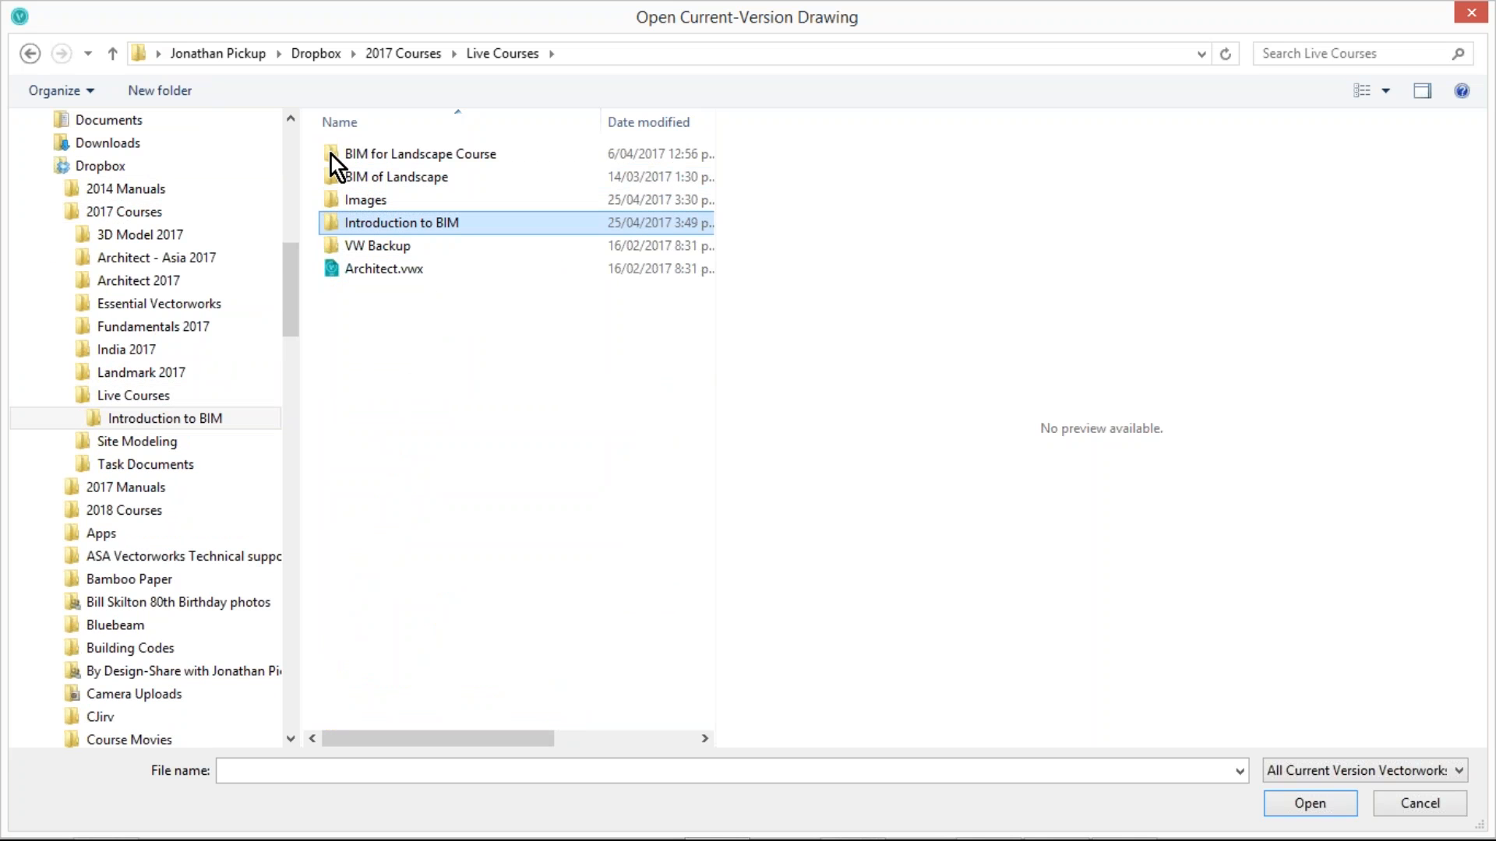
{"action": "double_click", "coordinate": [330, 155]}
{"action": "left_click", "coordinate": [330, 161]}
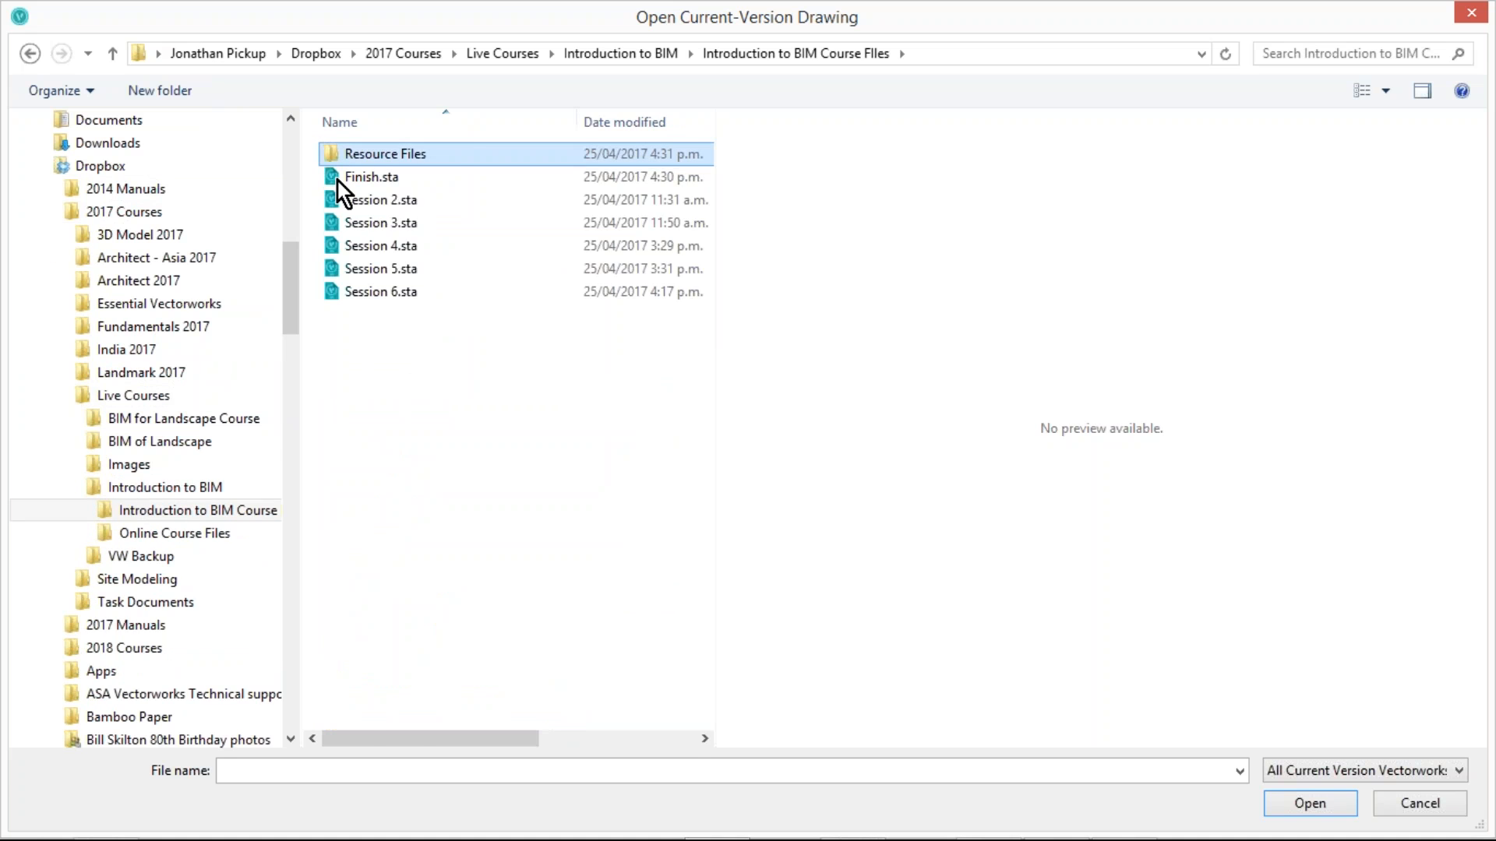
{"action": "key", "text": "Return"}
{"action": "double_click", "coordinate": [338, 181]}
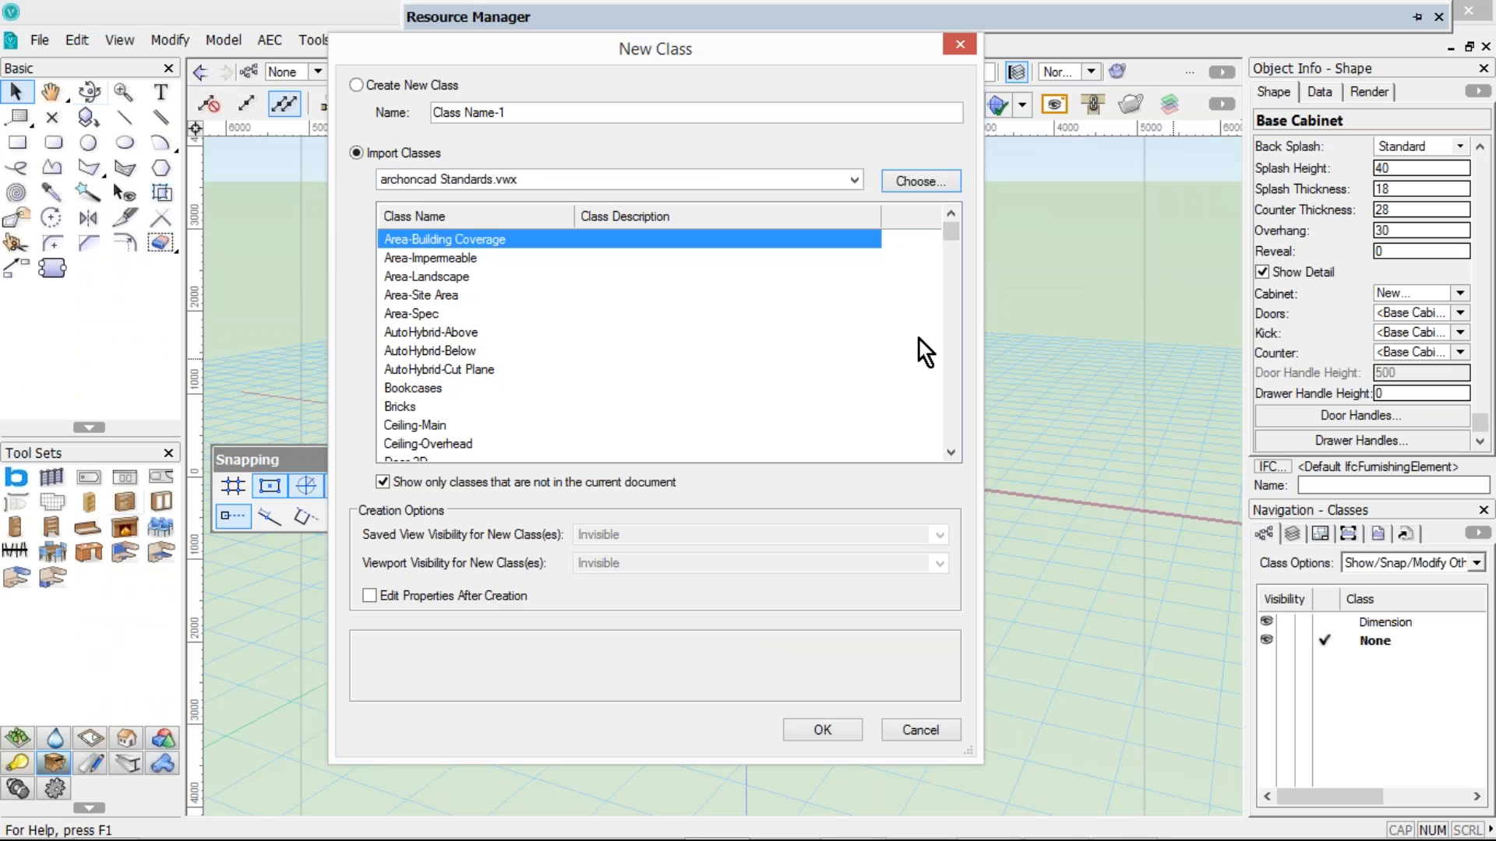
Import all the Interior-Joinery-Component classes, from Cabinet through Table Top, into the drawing
{"action": "left_click_drag", "start_coordinate": [952, 242], "coordinate": [944, 293]}
{"action": "left_click", "coordinate": [536, 313]}
{"action": "left_click", "coordinate": [484, 427], "text": "shift"}
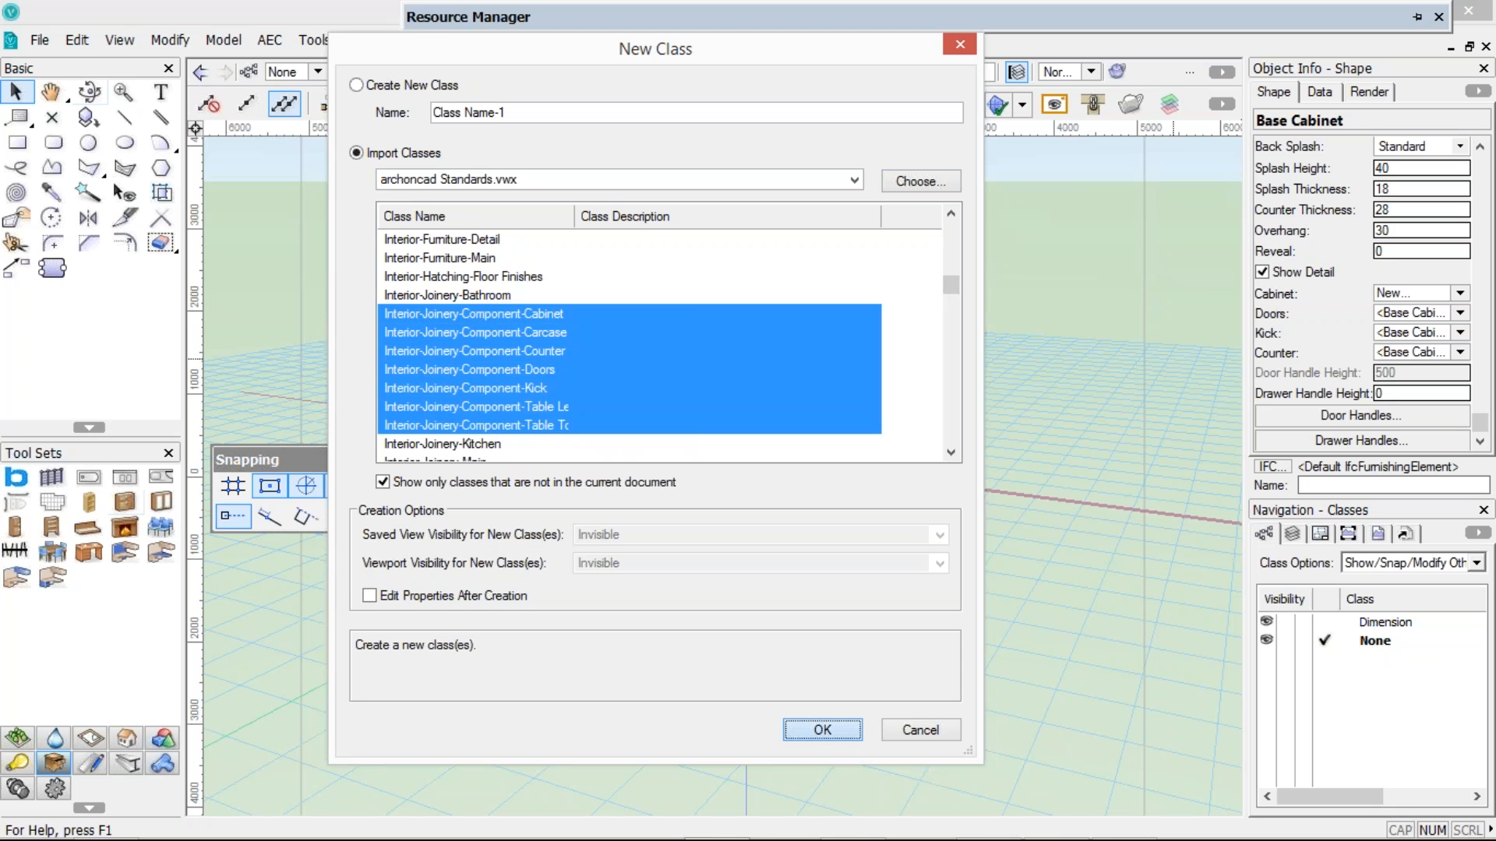
{"action": "left_click", "coordinate": [822, 729]}
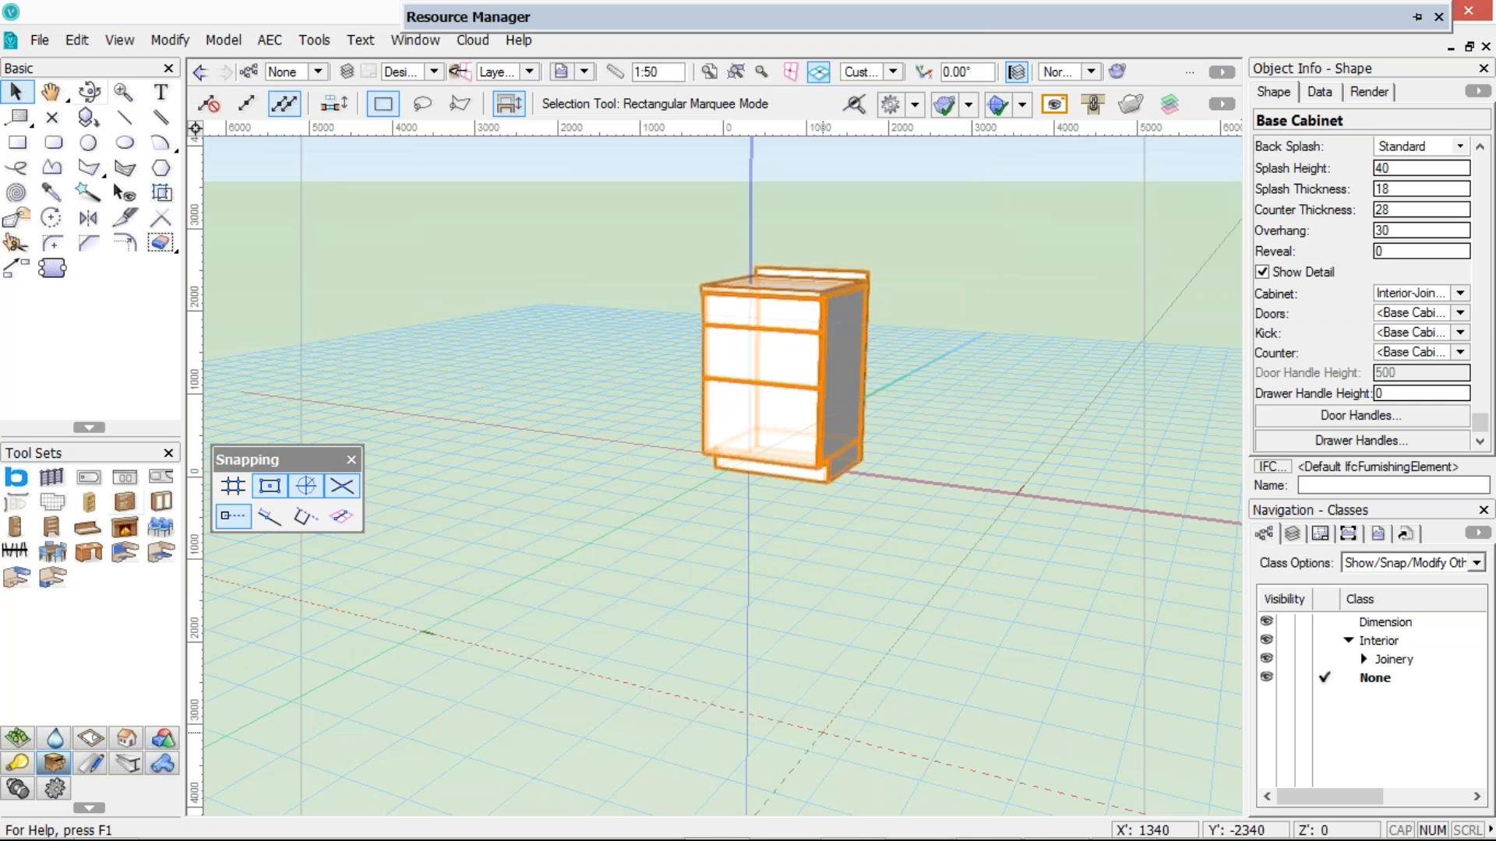
Assign the Interior-Joinery-Component-Cabinet class to the base cabinet's Cabinet part
{"action": "left_click", "coordinate": [1458, 294]}
{"action": "mouse_move", "coordinate": [1395, 398]}
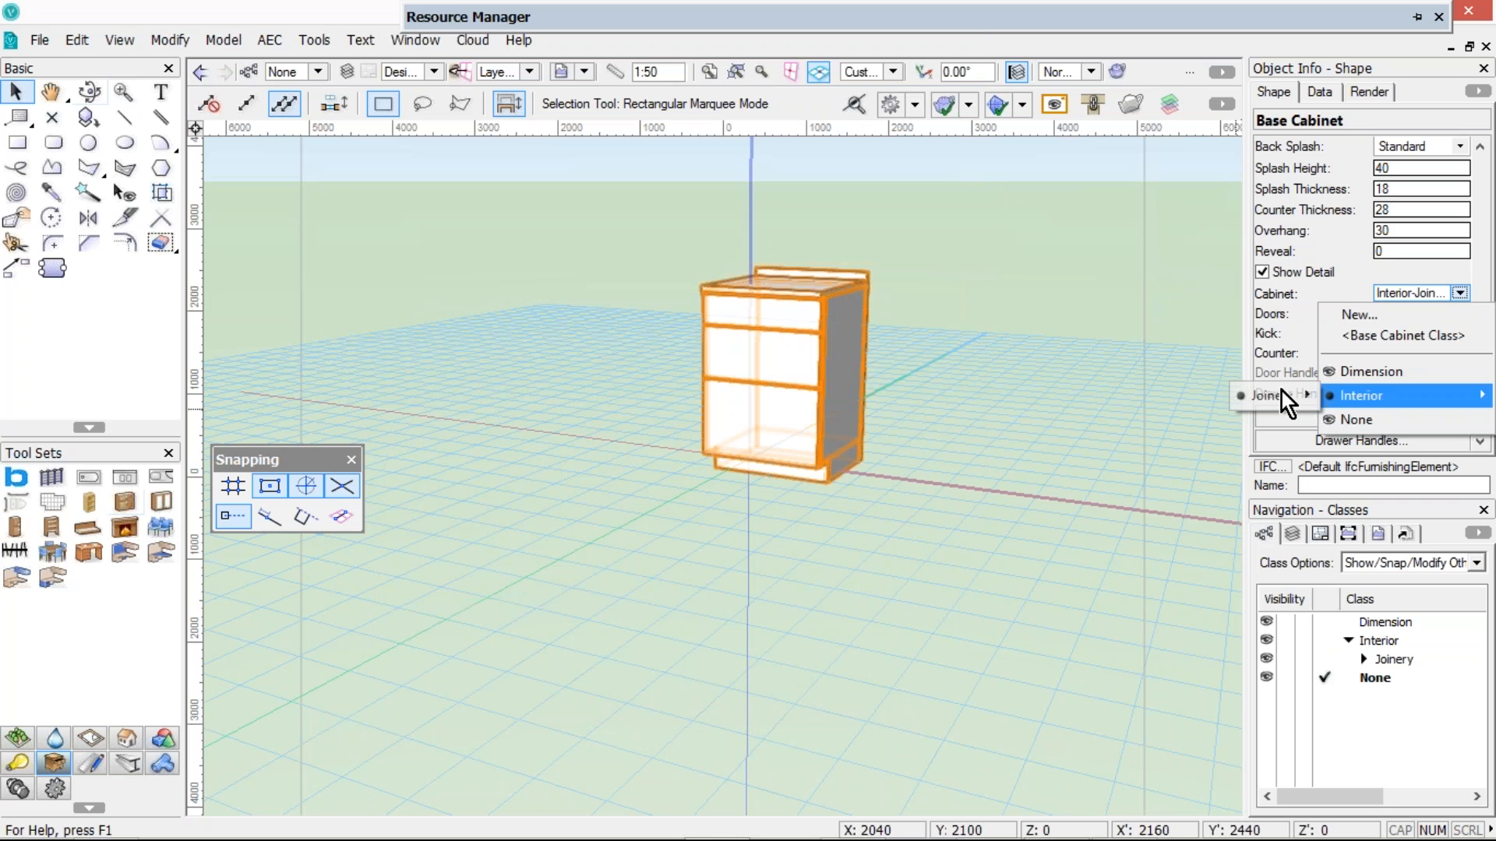
{"action": "mouse_move", "coordinate": [1162, 404]}
{"action": "mouse_move", "coordinate": [1100, 401]}
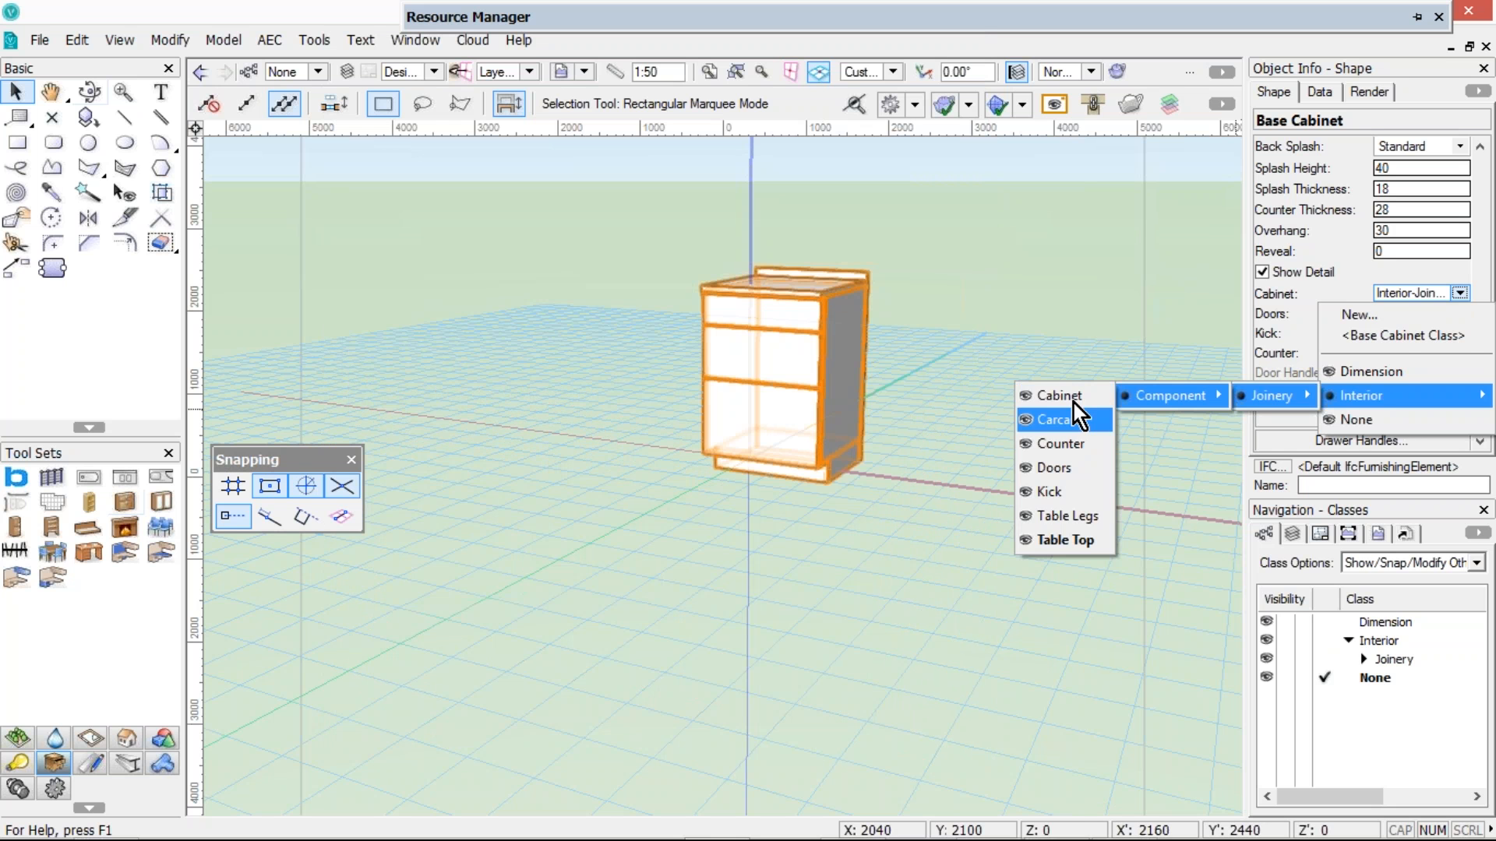
{"action": "left_click", "coordinate": [1073, 403]}
Assign the Interior-Joinery-Component-Doors class to the base cabinet's Doors part
{"action": "left_click", "coordinate": [1458, 312]}
{"action": "mouse_move", "coordinate": [1410, 413]}
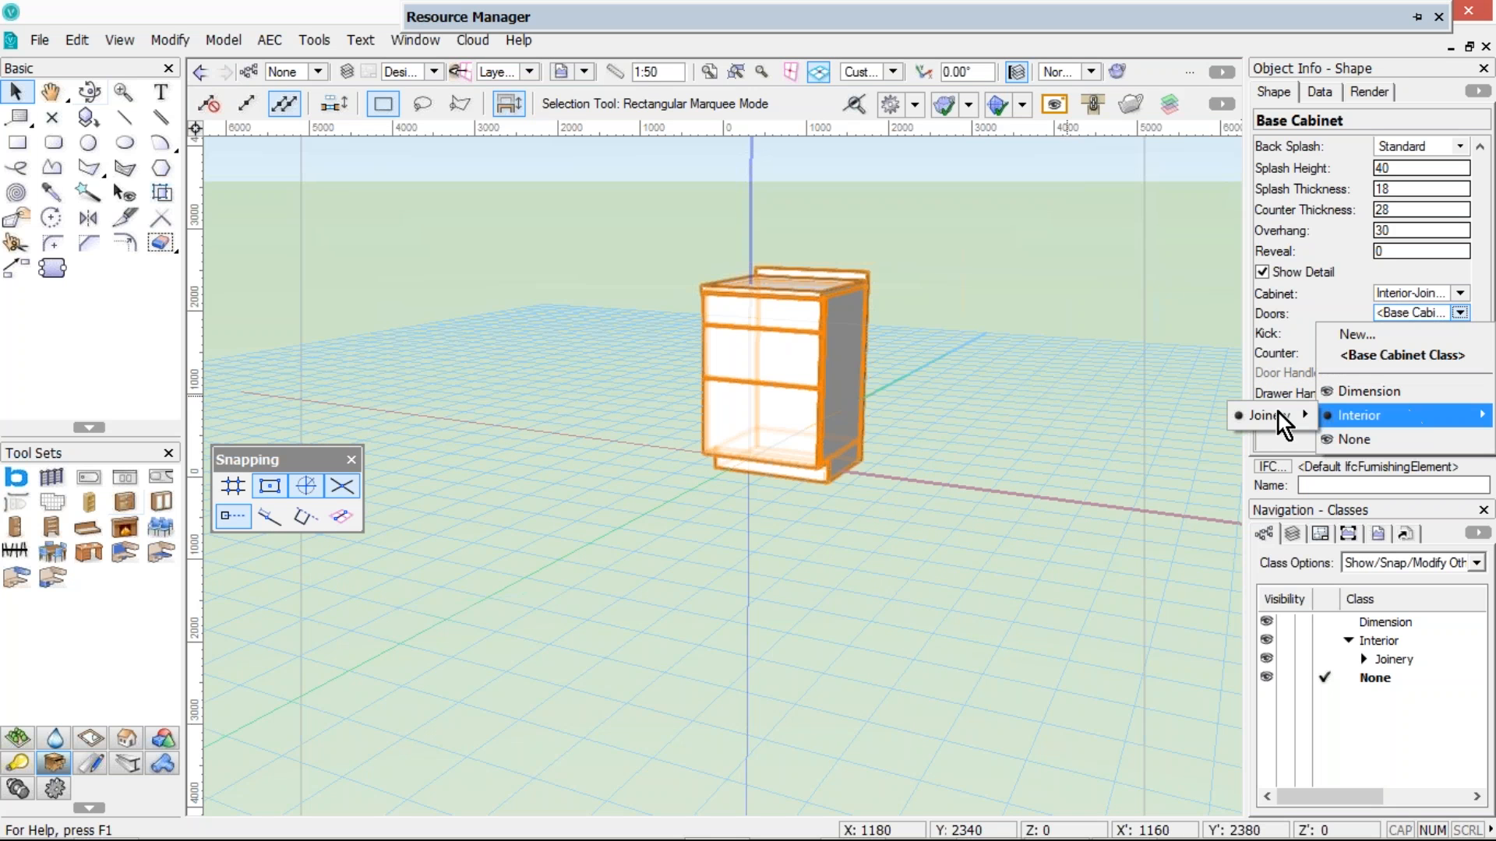
{"action": "mouse_move", "coordinate": [1167, 418]}
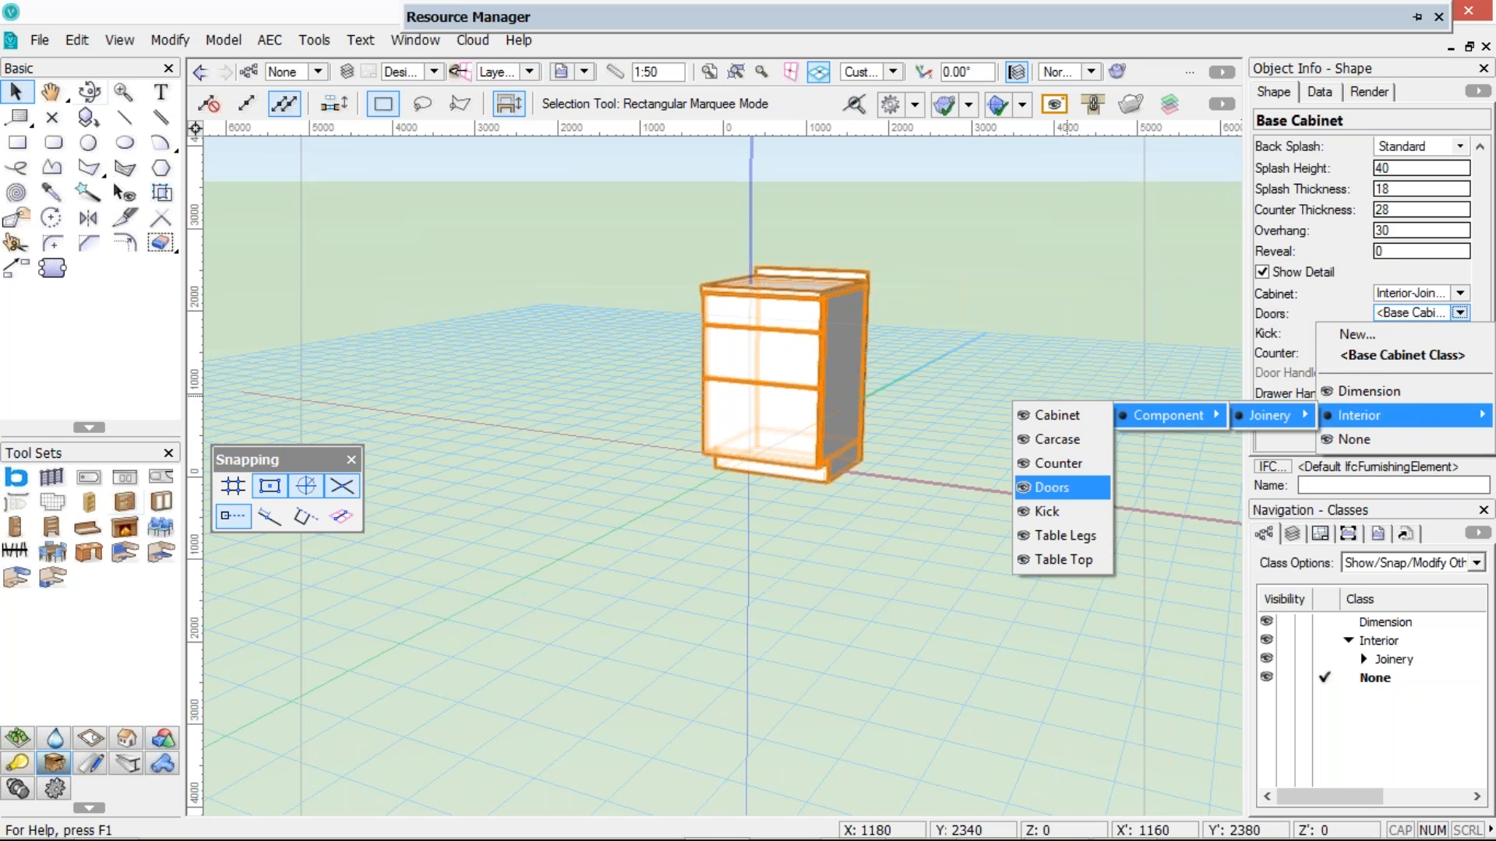
{"action": "left_click", "coordinate": [1061, 487]}
Assign the Interior-Joinery-Component-Kick class to the base cabinet's Kick part
{"action": "left_click", "coordinate": [1459, 332]}
{"action": "mouse_move", "coordinate": [1385, 442]}
{"action": "mouse_move", "coordinate": [1295, 445]}
{"action": "mouse_move", "coordinate": [1193, 439]}
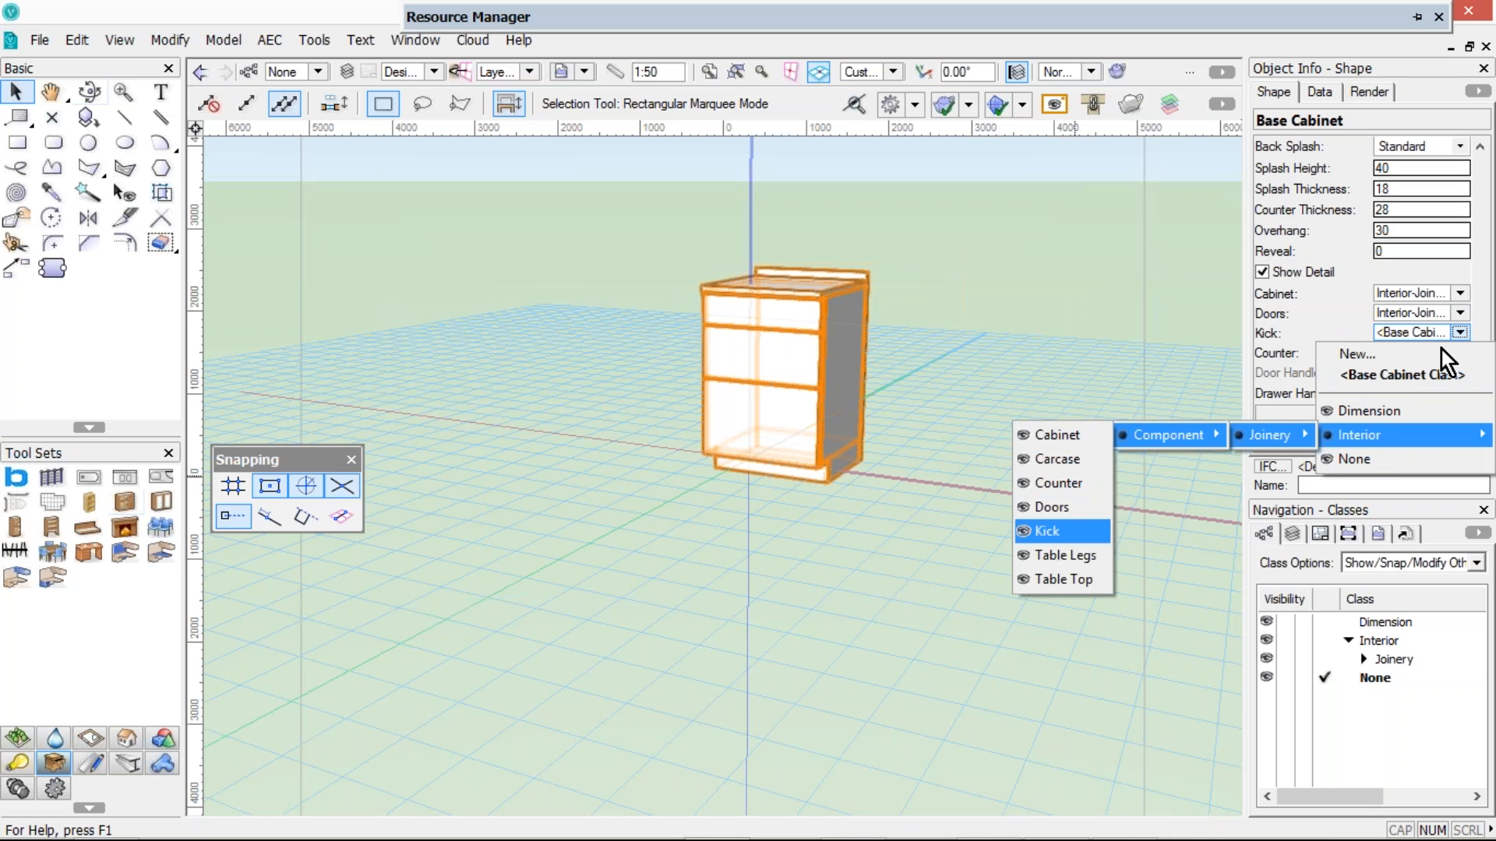
{"action": "left_click", "coordinate": [1060, 531]}
{"action": "left_click", "coordinate": [539, 453]}
{"action": "left_click", "coordinate": [922, 497]}
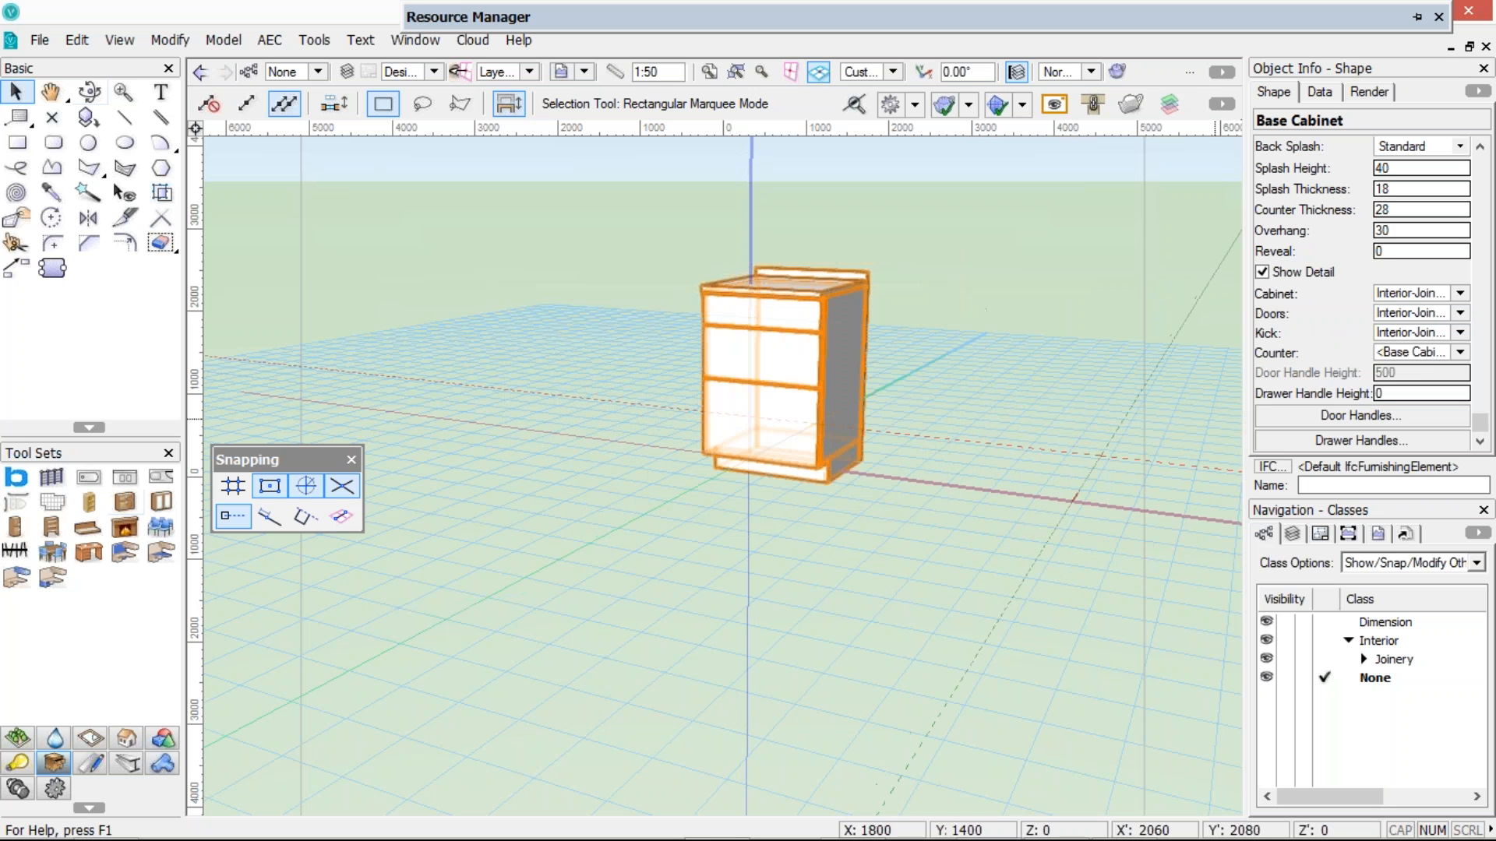
Assign the Interior-Joinery-Component-Counter class to the base cabinet's Counter part
{"action": "left_click", "coordinate": [1460, 352]}
{"action": "mouse_move", "coordinate": [1395, 454]}
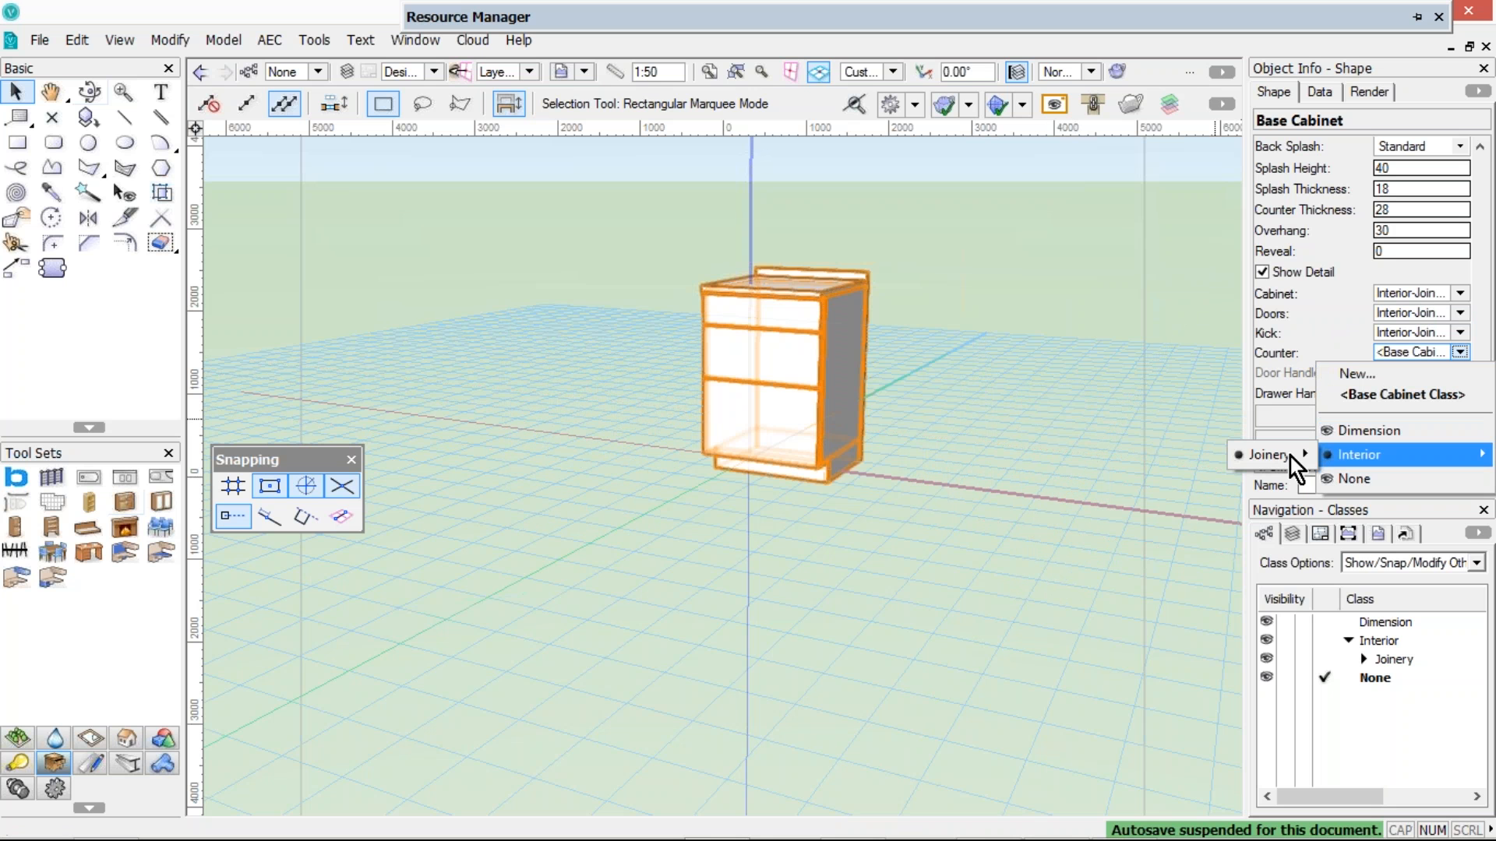
{"action": "mouse_move", "coordinate": [1270, 455]}
{"action": "mouse_move", "coordinate": [1165, 455]}
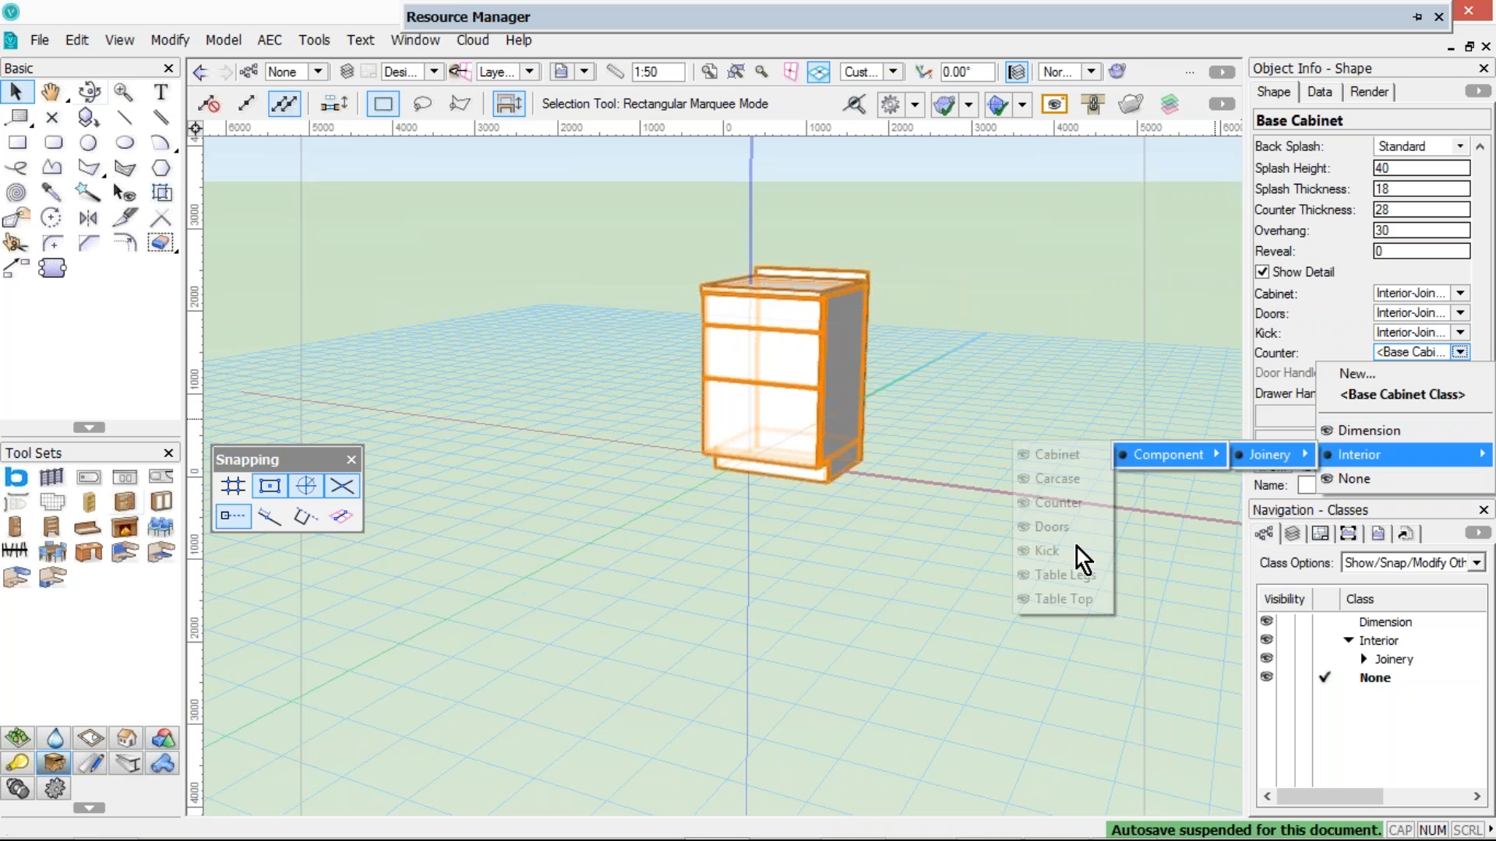
{"action": "left_click", "coordinate": [1058, 503]}
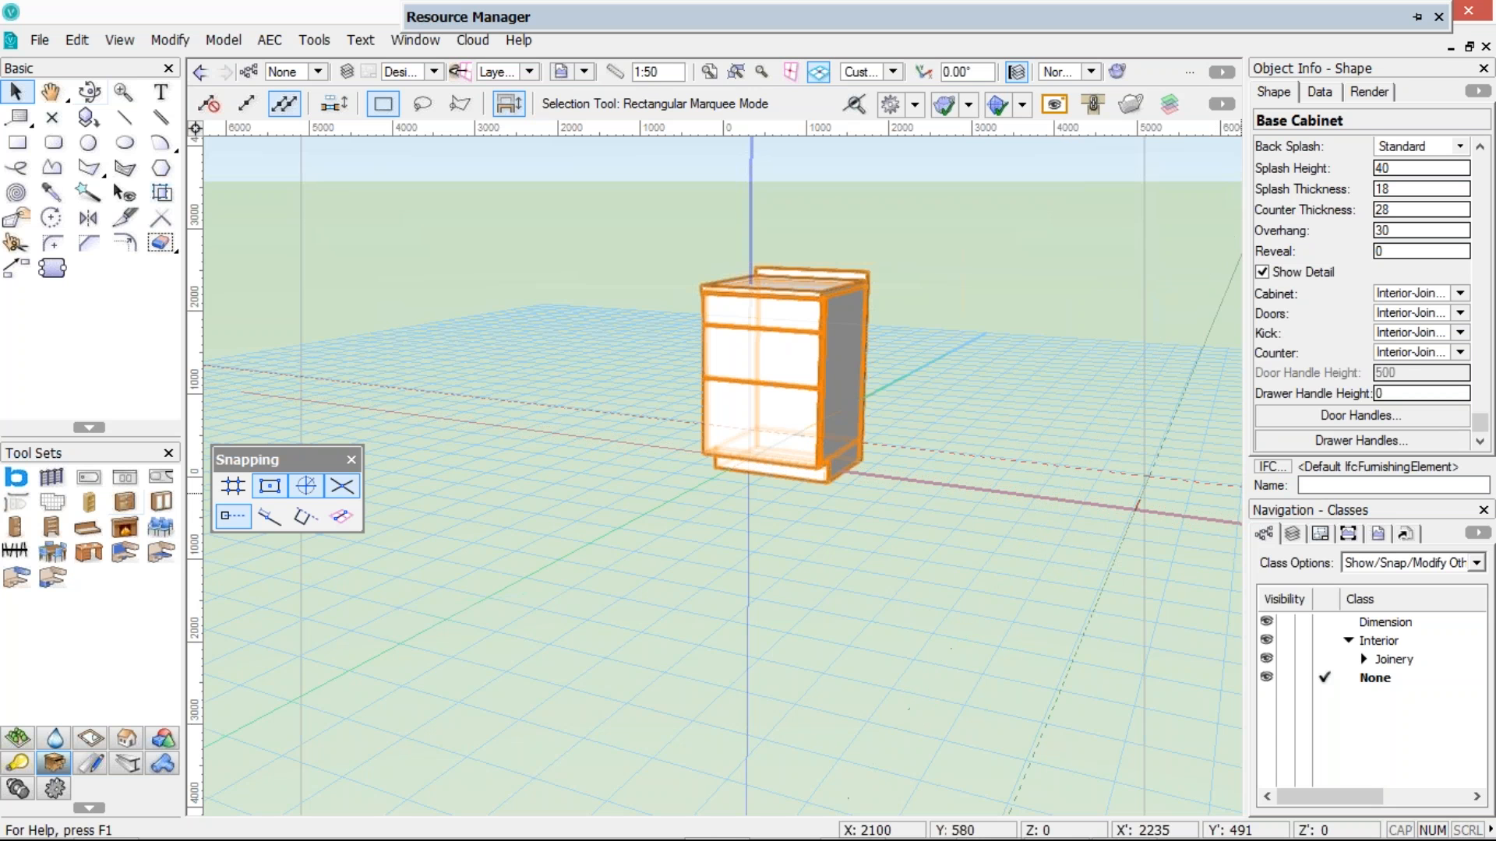
Open the Interior-Joinery-Component-Doors class for editing and enable a texture for its Other objects
{"action": "left_click", "coordinate": [1364, 659]}
{"action": "scroll", "coordinate": [1437, 671], "scroll_direction": "down", "scroll_amount": 1}
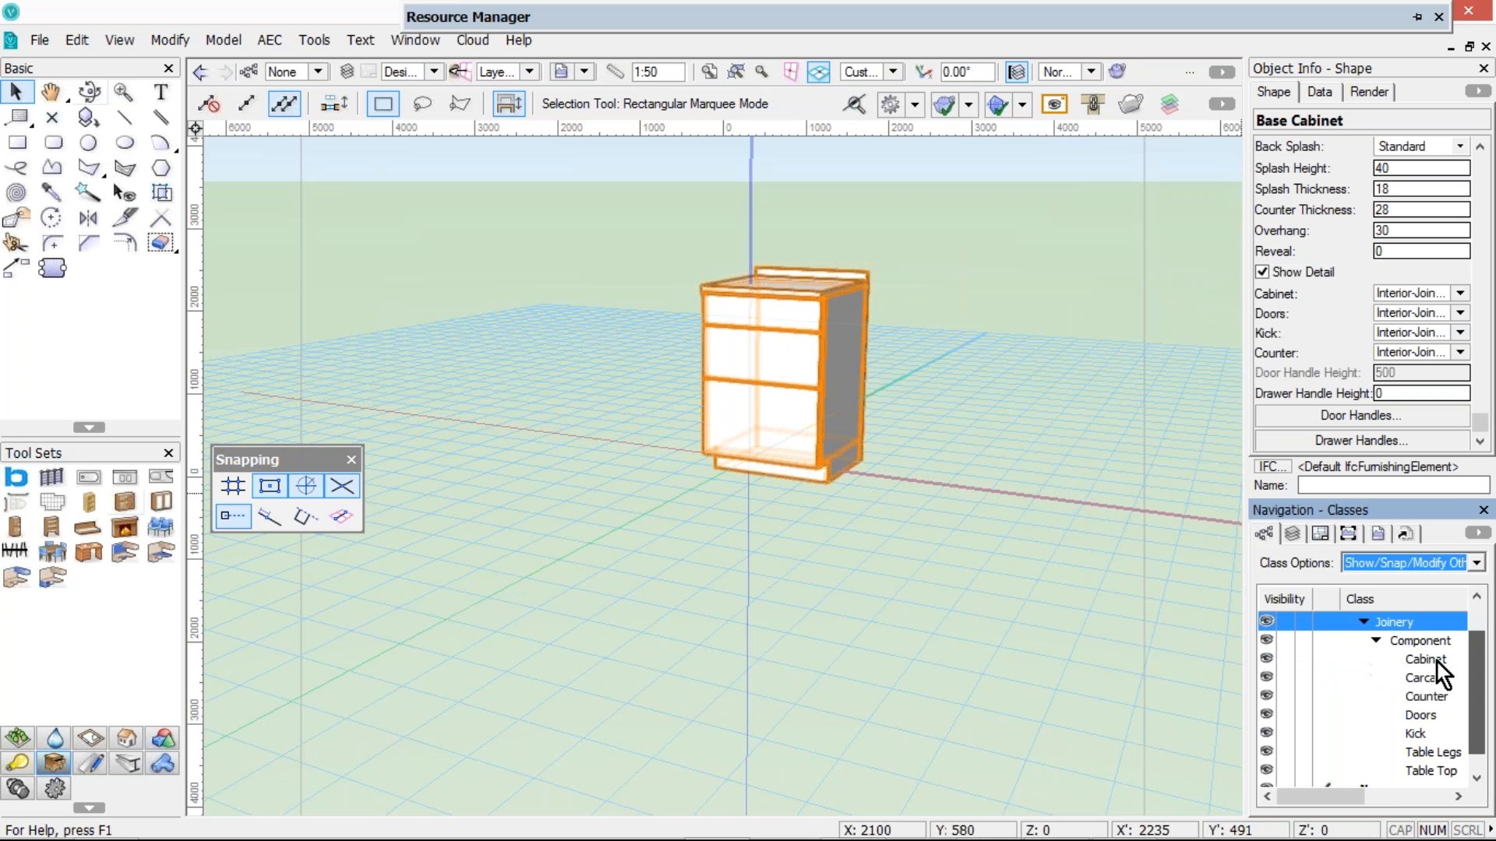
{"action": "right_click", "coordinate": [1429, 717]}
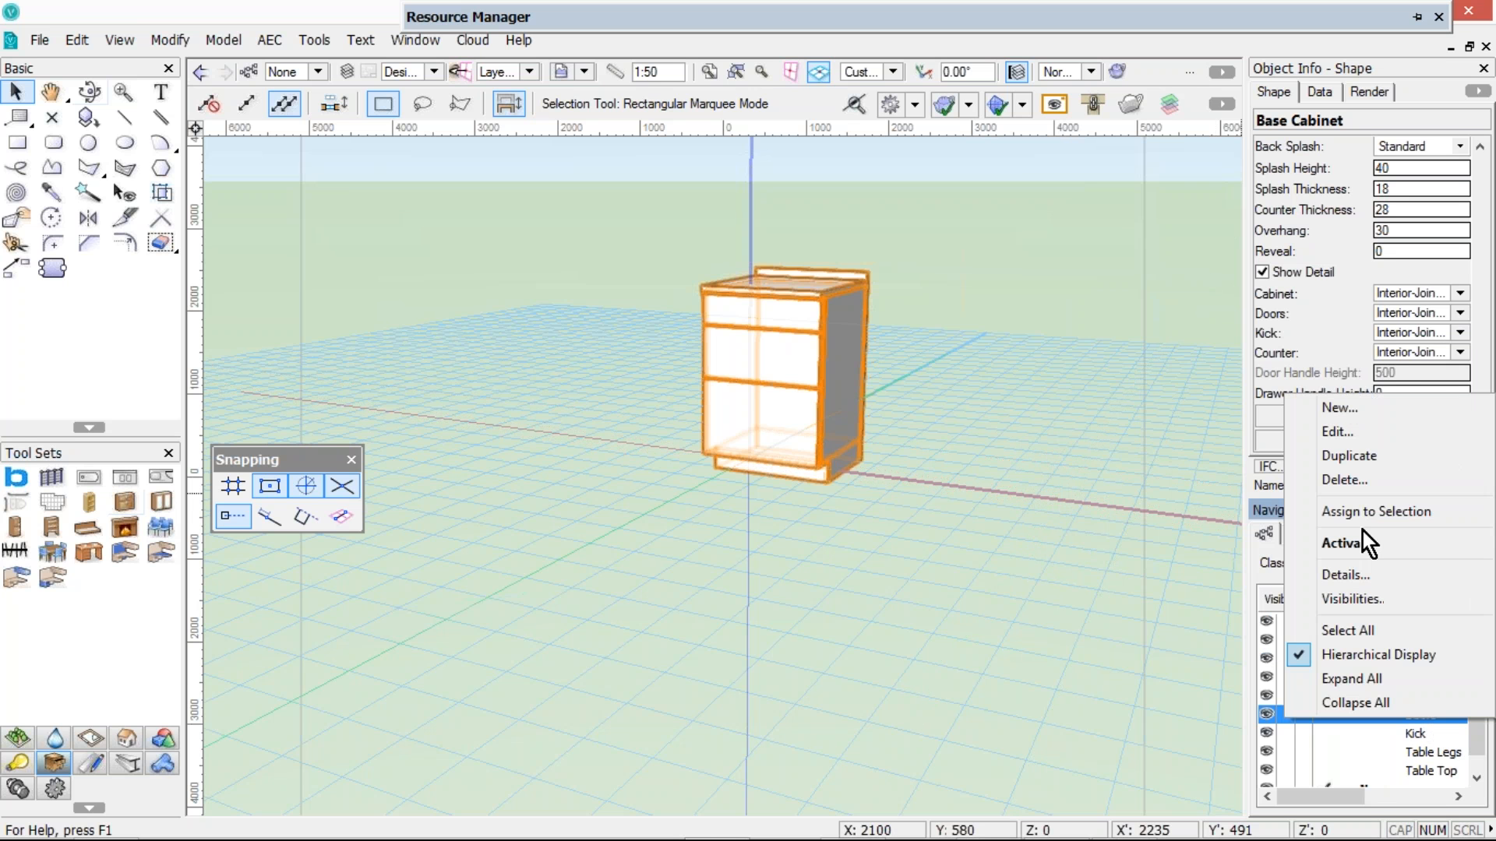
{"action": "left_click", "coordinate": [1336, 433]}
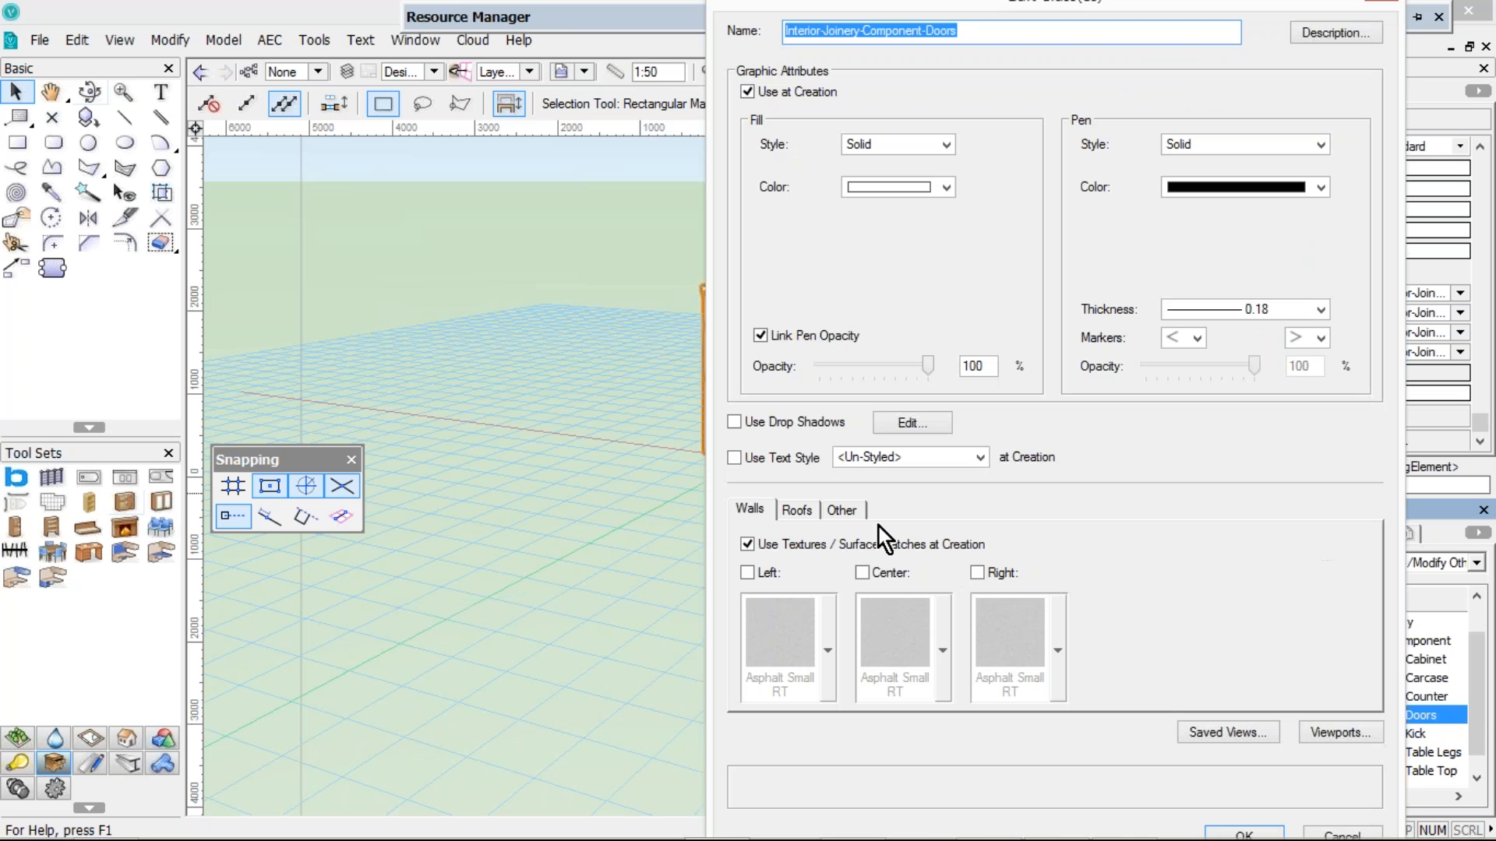
{"action": "left_click", "coordinate": [839, 511]}
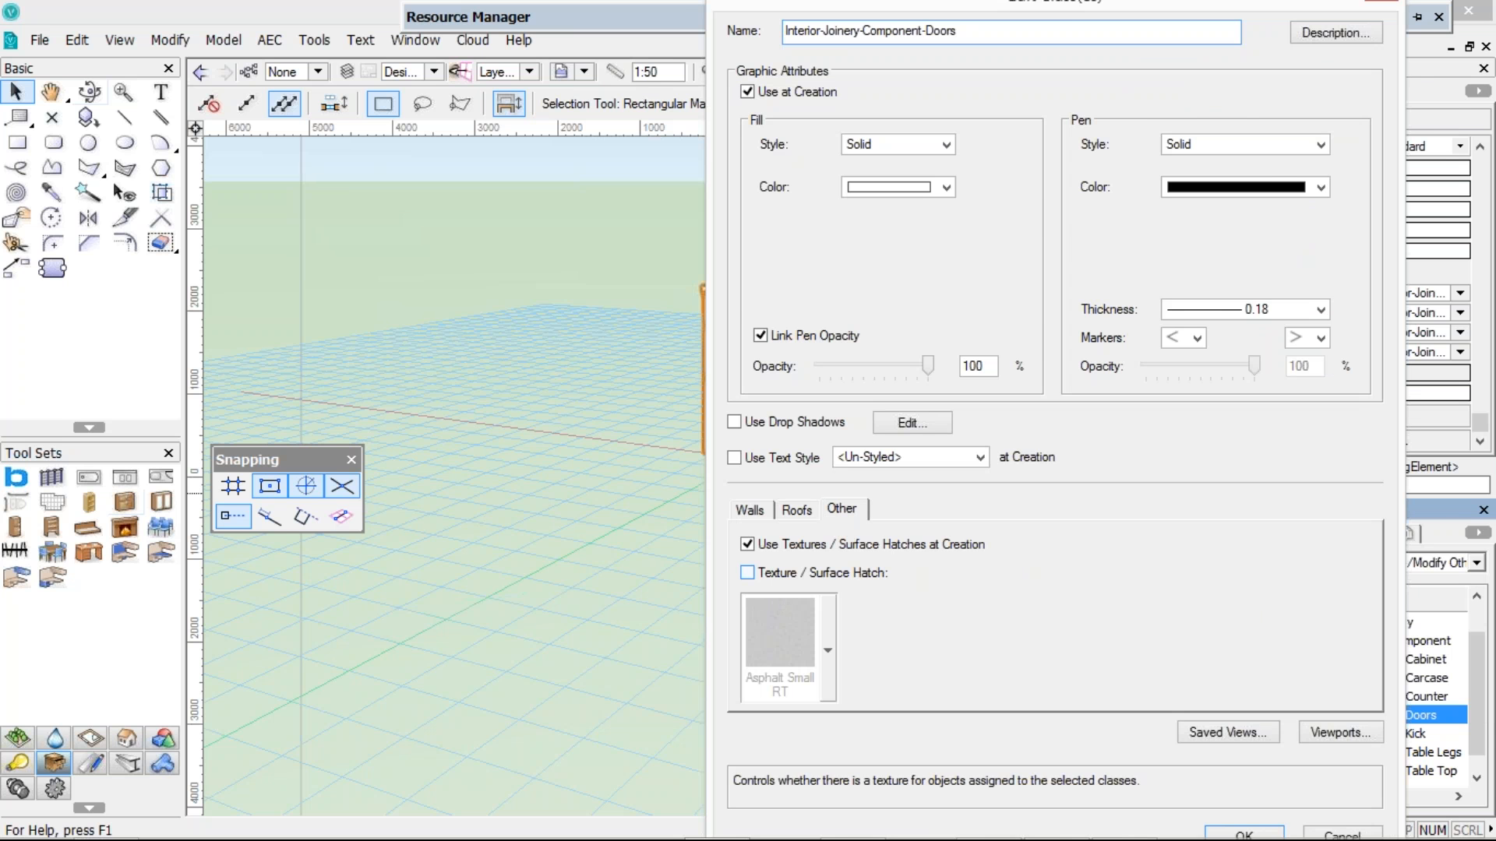
{"action": "left_click", "coordinate": [748, 572]}
Set the Doors class texture to the Arroway wood floor texture and apply the class changes
{"action": "left_click", "coordinate": [828, 650]}
{"action": "mouse_move", "coordinate": [1449, 568]}
{"action": "left_mouse_down"}
{"action": "mouse_move", "coordinate": [1441, 801]}
{"action": "mouse_move", "coordinate": [1438, 498]}
{"action": "left_mouse_up"}
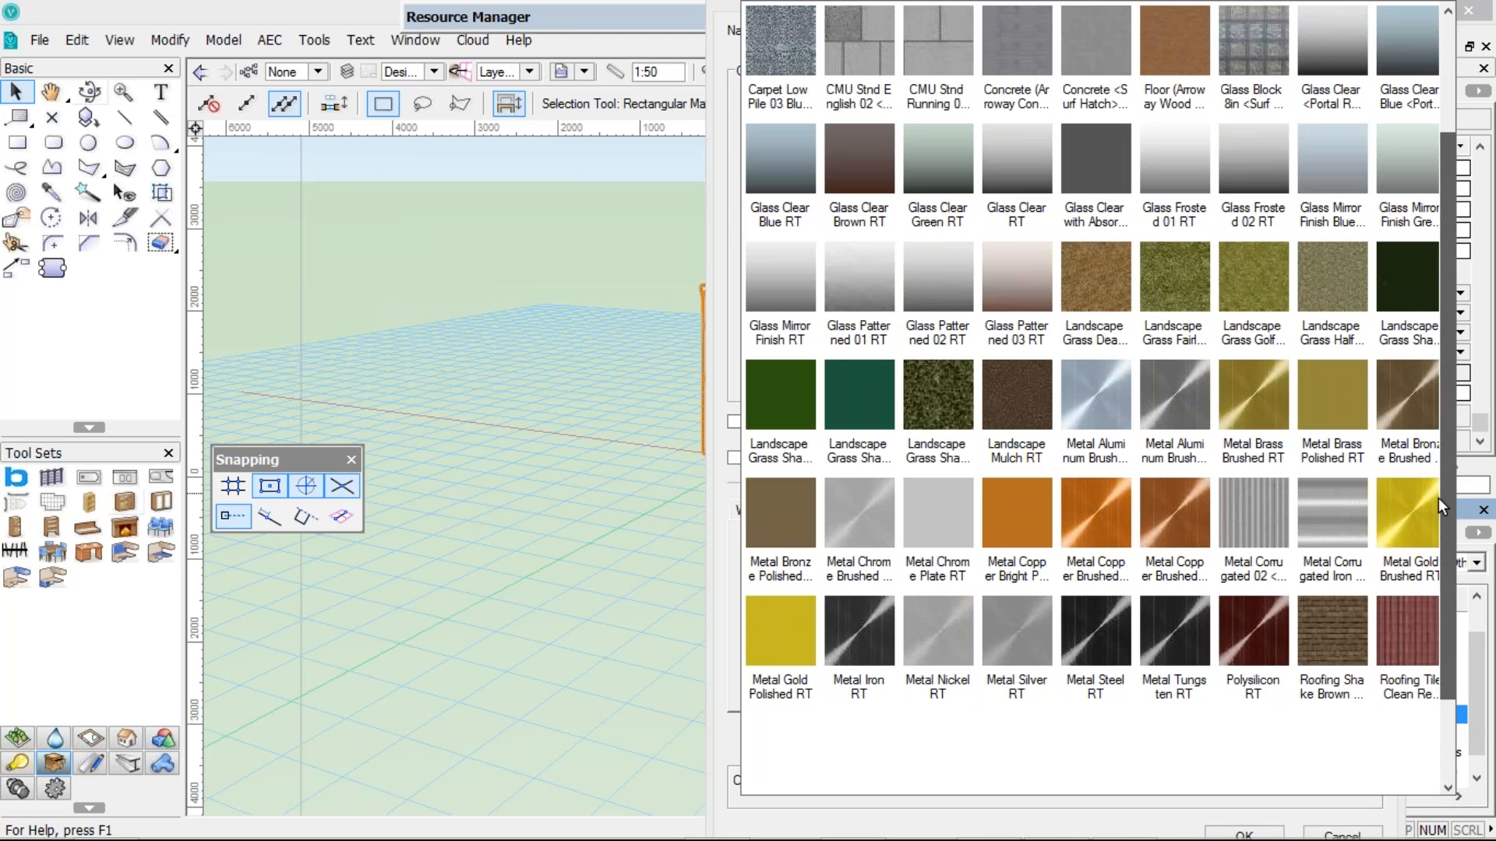
{"action": "left_click_drag", "start_coordinate": [1439, 498], "coordinate": [1410, 416]}
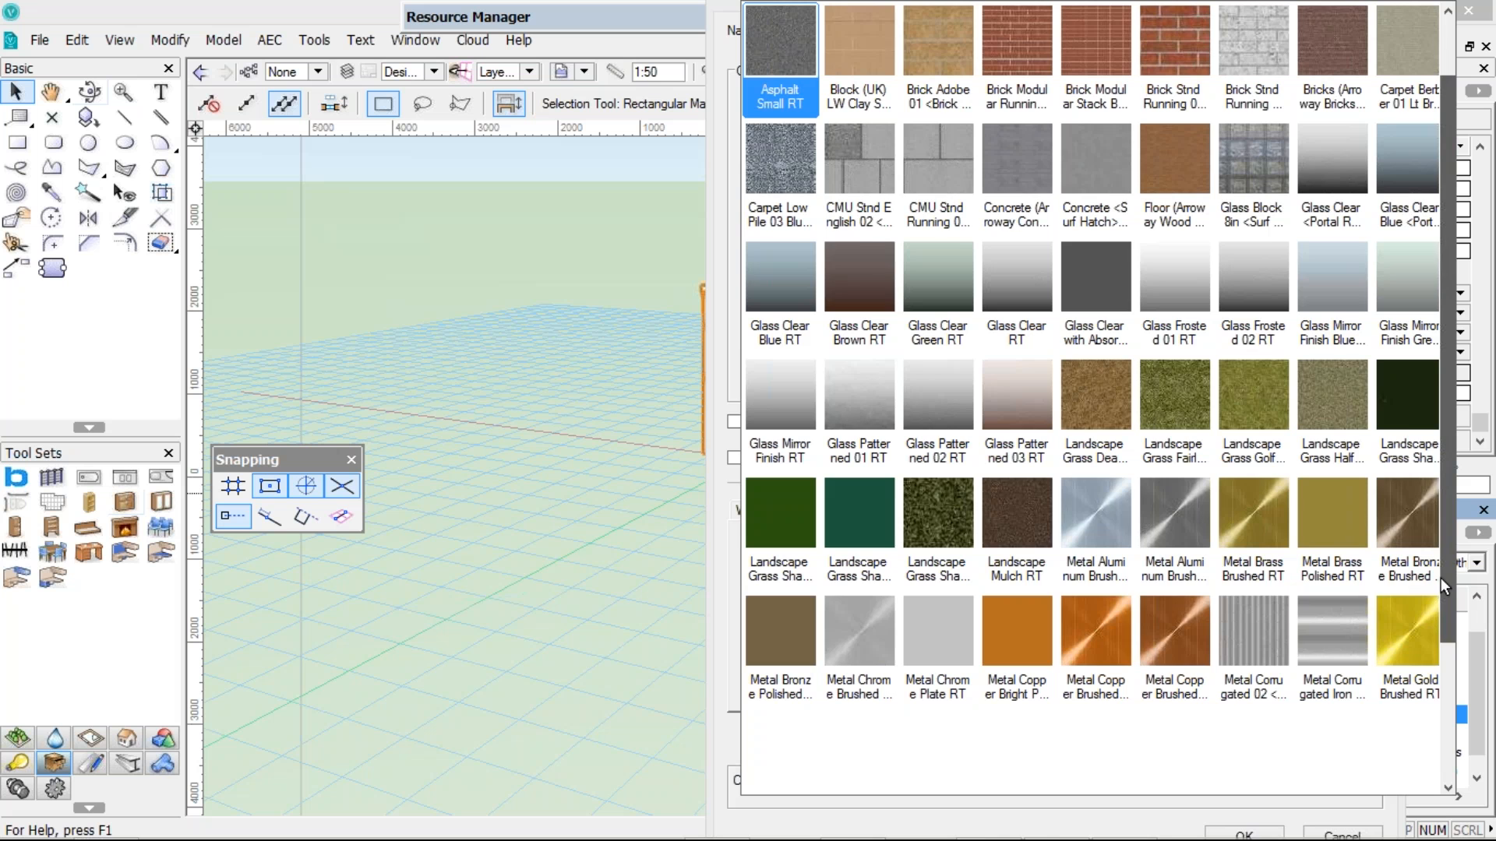
{"action": "left_click_drag", "start_coordinate": [1441, 579], "coordinate": [1437, 613]}
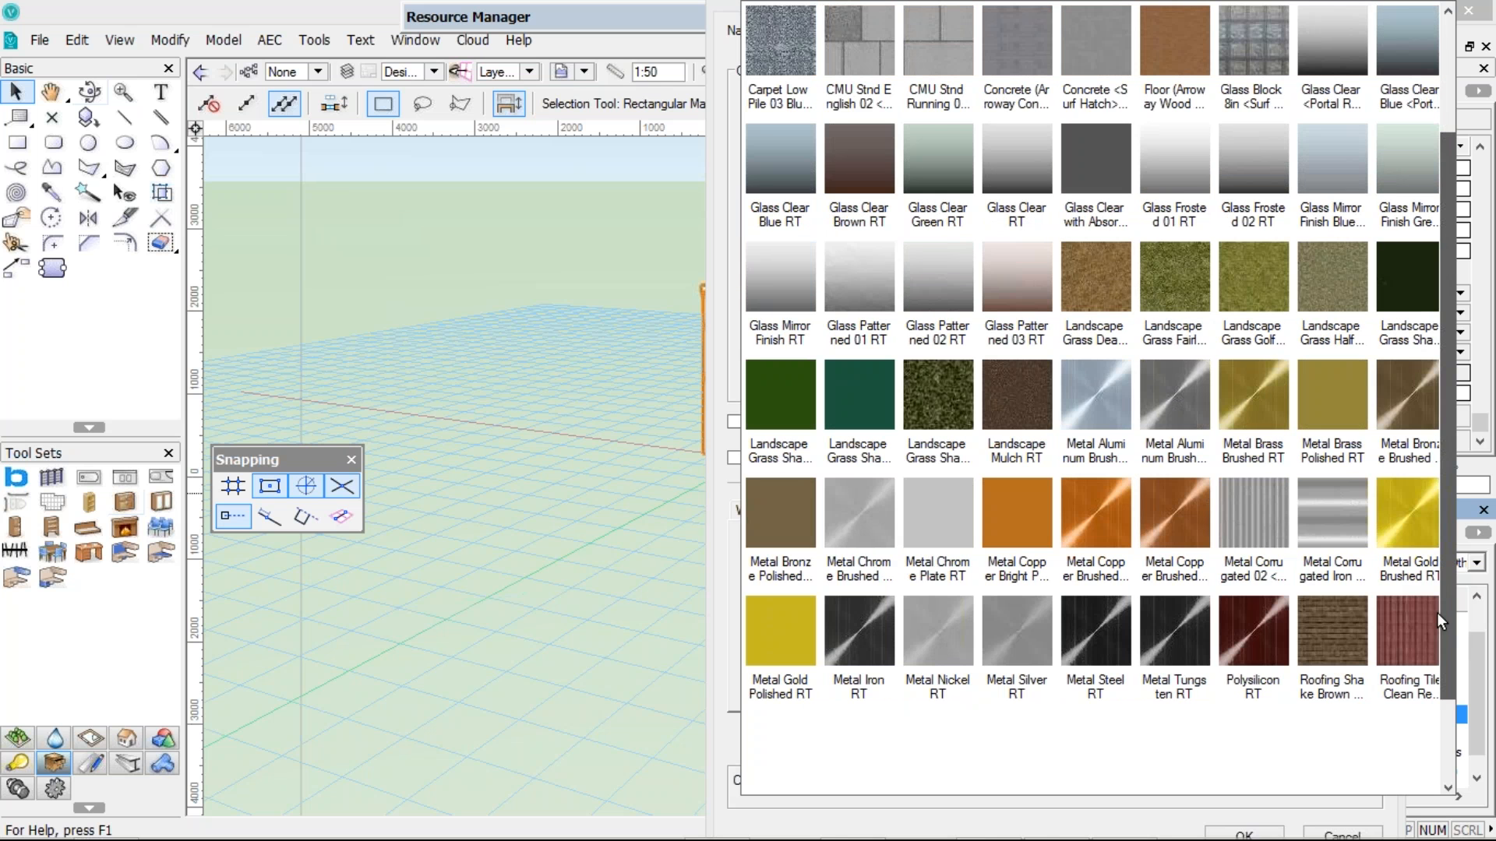
{"action": "left_click_drag", "start_coordinate": [1432, 645], "coordinate": [1492, 694]}
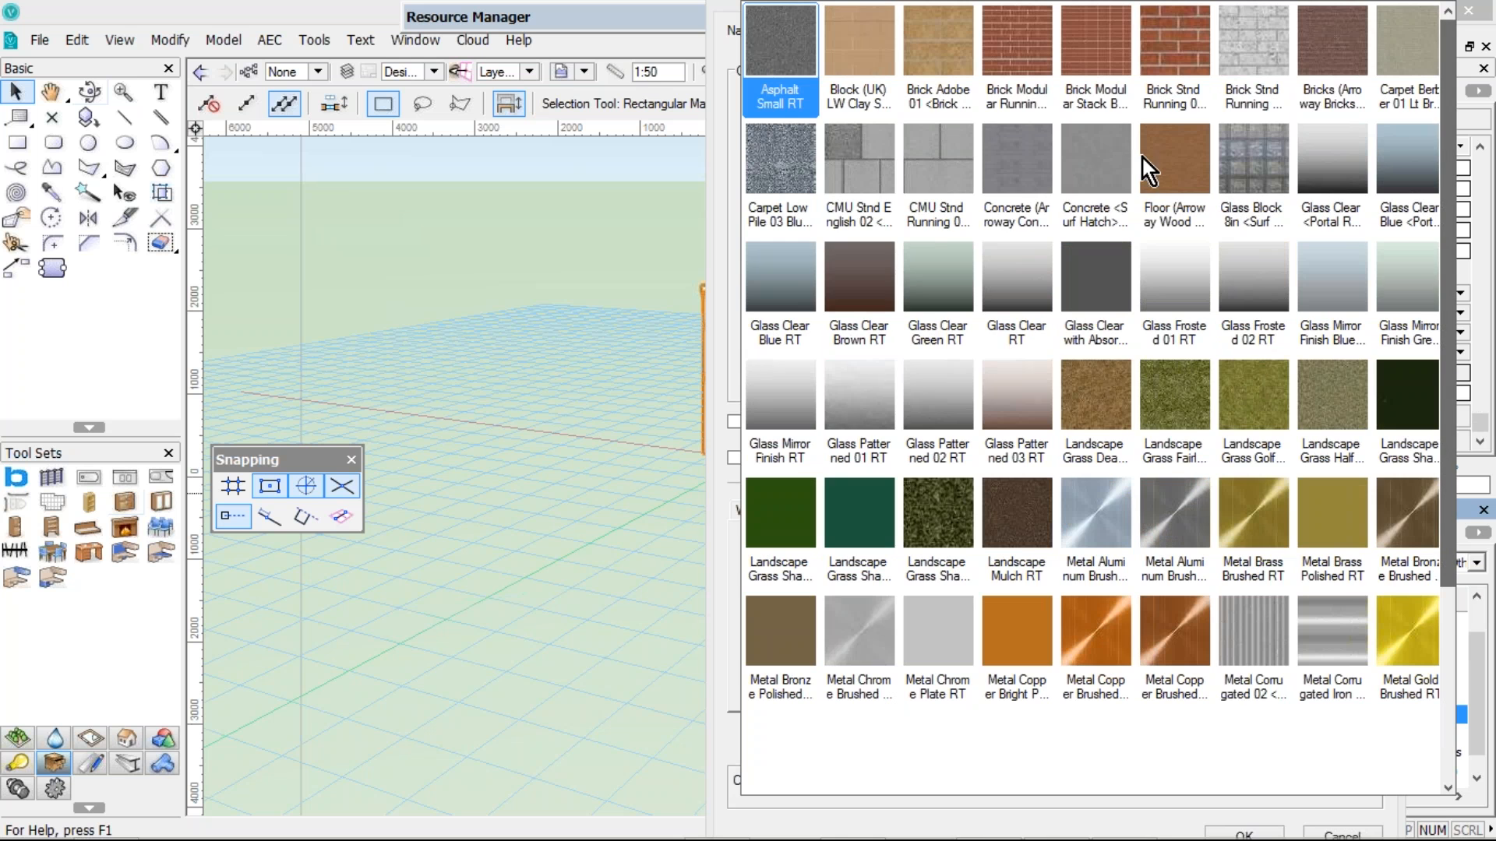
{"action": "left_click", "coordinate": [1142, 155]}
{"action": "left_click", "coordinate": [1244, 836]}
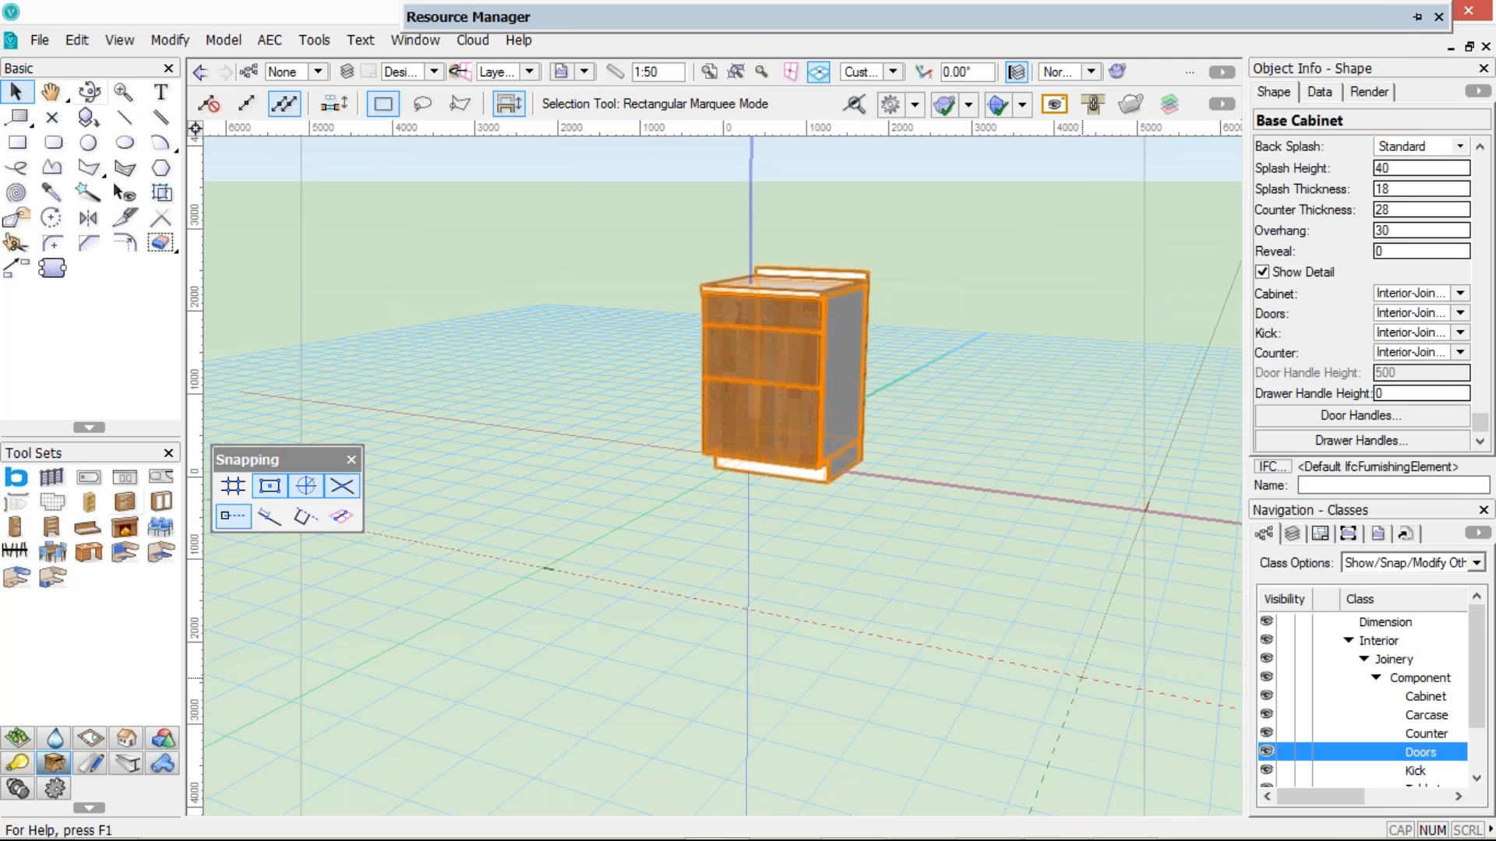
Delete the extra white two-door base cabinet standing beside the wood-fronted drawer unit
{"action": "scroll", "coordinate": [759, 297], "scroll_direction": "up", "scroll_amount": 4}
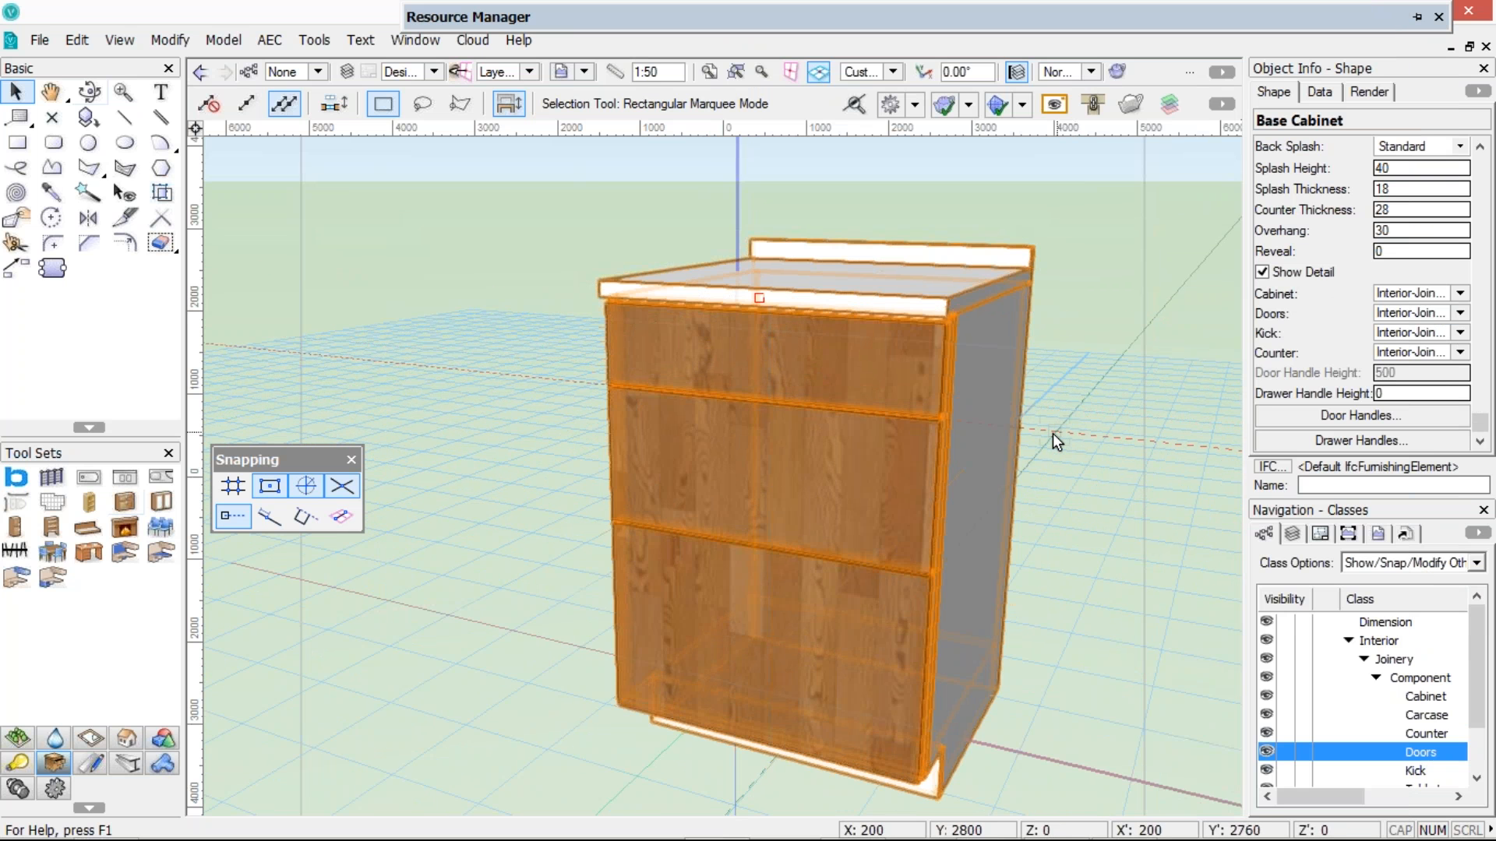
{"action": "scroll", "coordinate": [1054, 433], "scroll_direction": "down", "scroll_amount": 2}
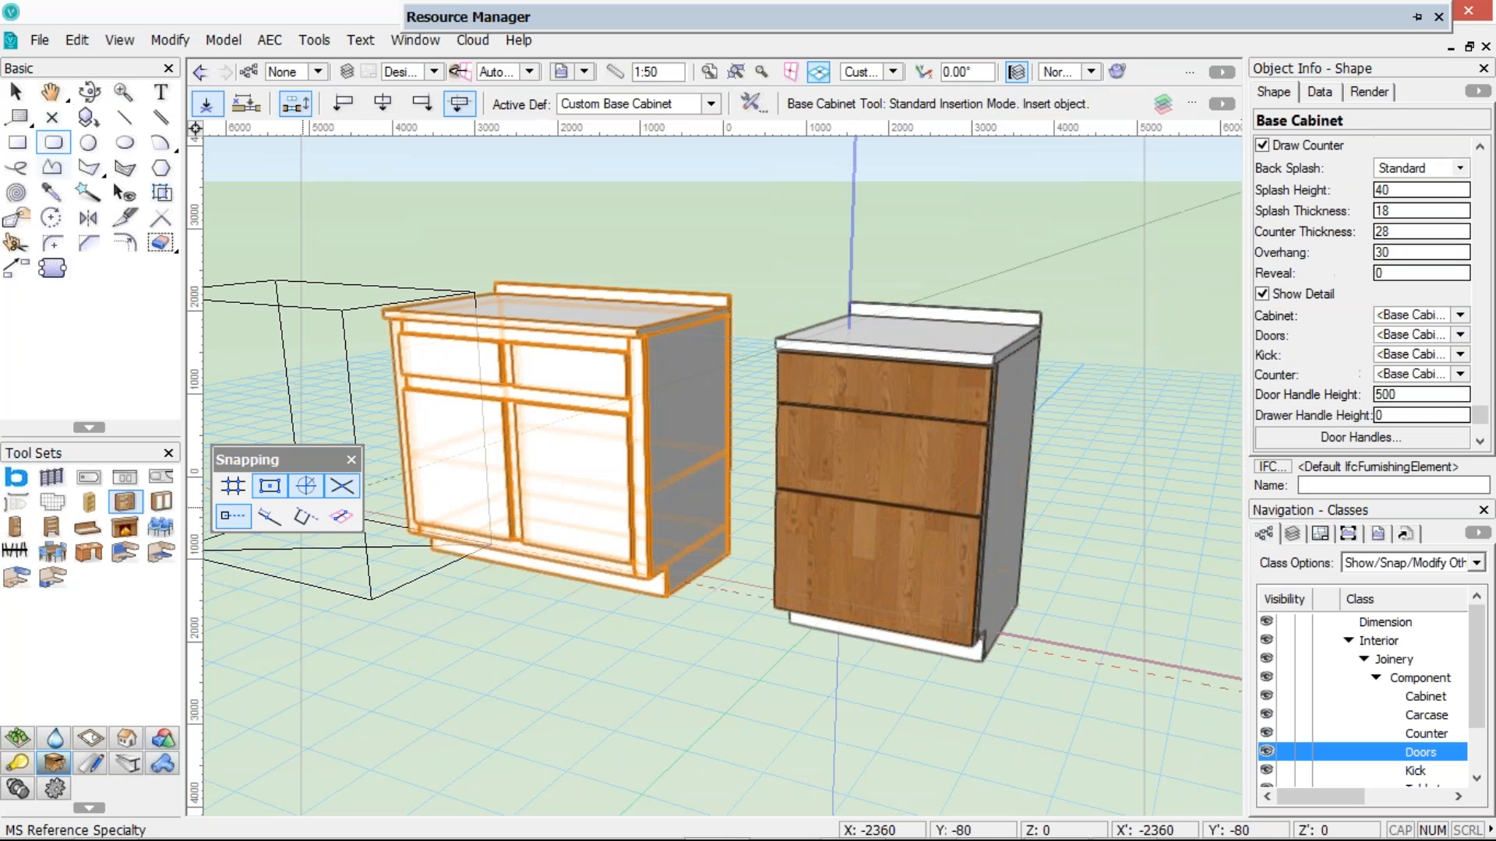
{"action": "left_click", "coordinate": [12, 87]}
{"action": "key", "text": "Delete"}
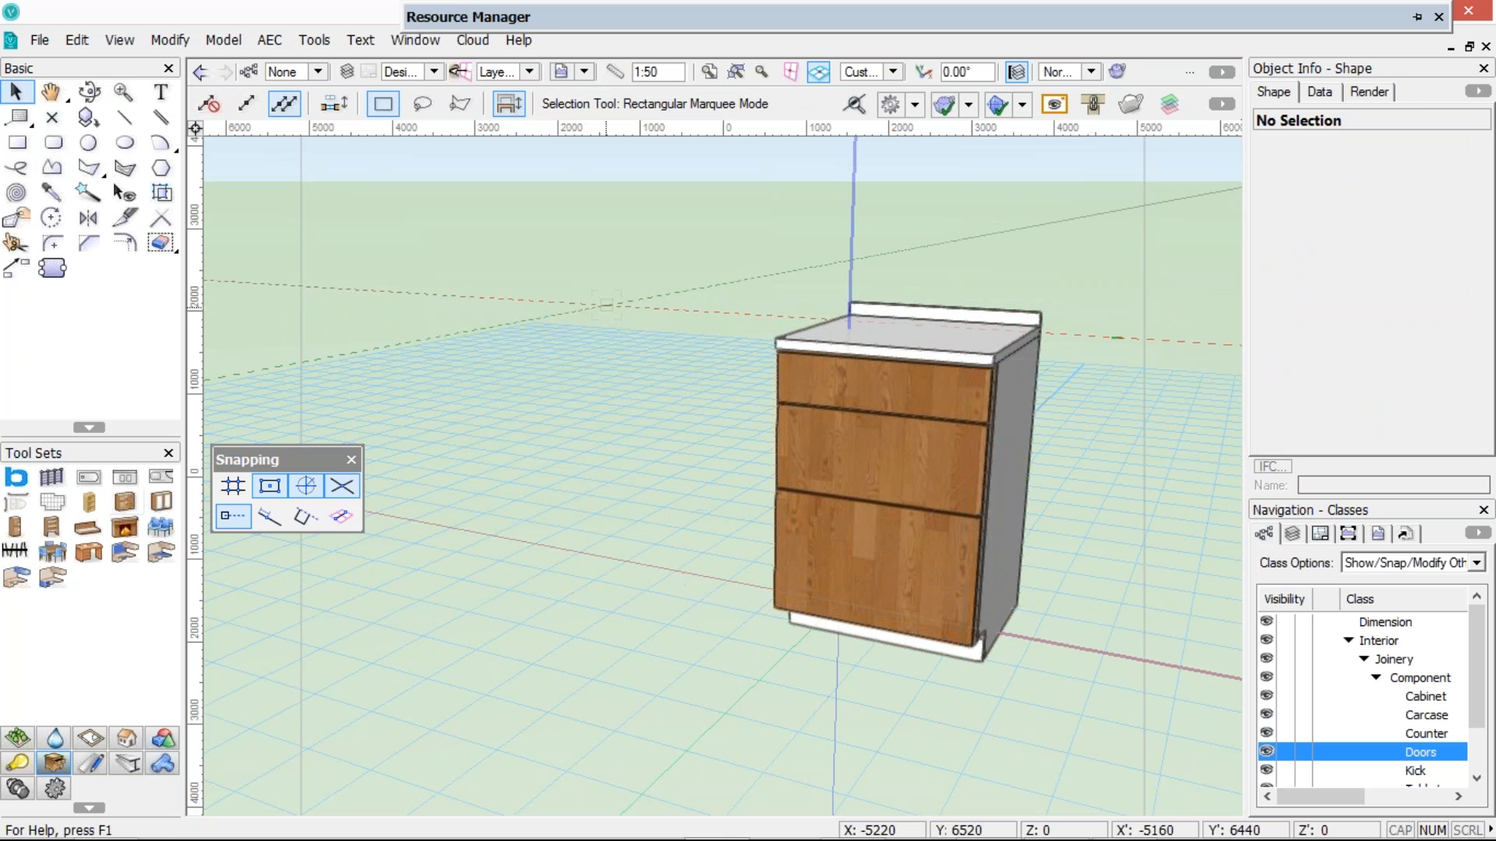
Select the three-drawer base cabinet and set its door handle symbol to Pull Bar01 4"-Chrome
{"action": "left_click", "coordinate": [929, 434]}
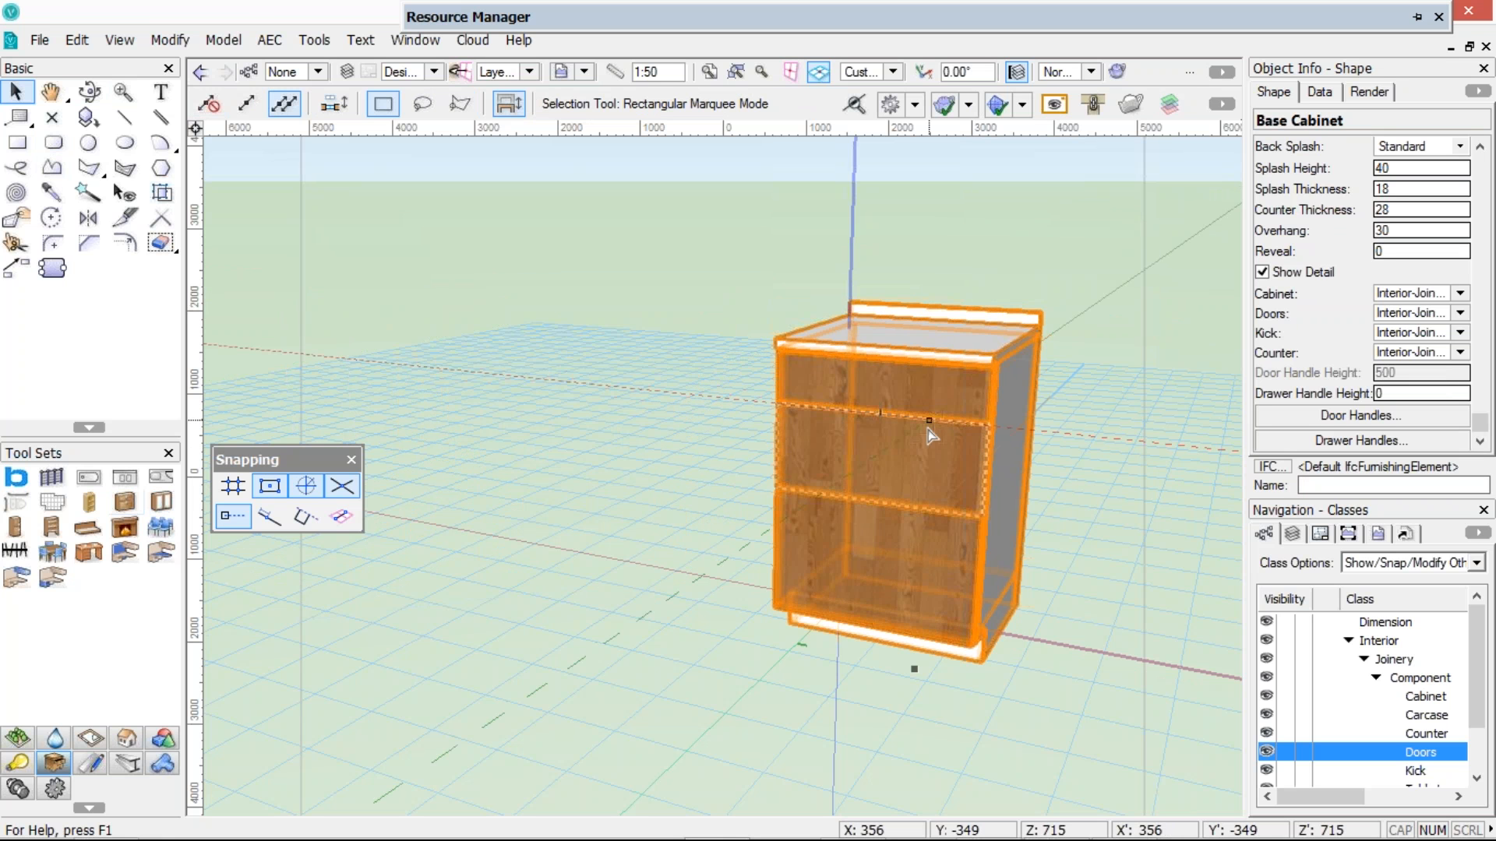
{"action": "left_click", "coordinate": [1290, 413]}
{"action": "left_click", "coordinate": [885, 401]}
{"action": "left_click", "coordinate": [1298, 284]}
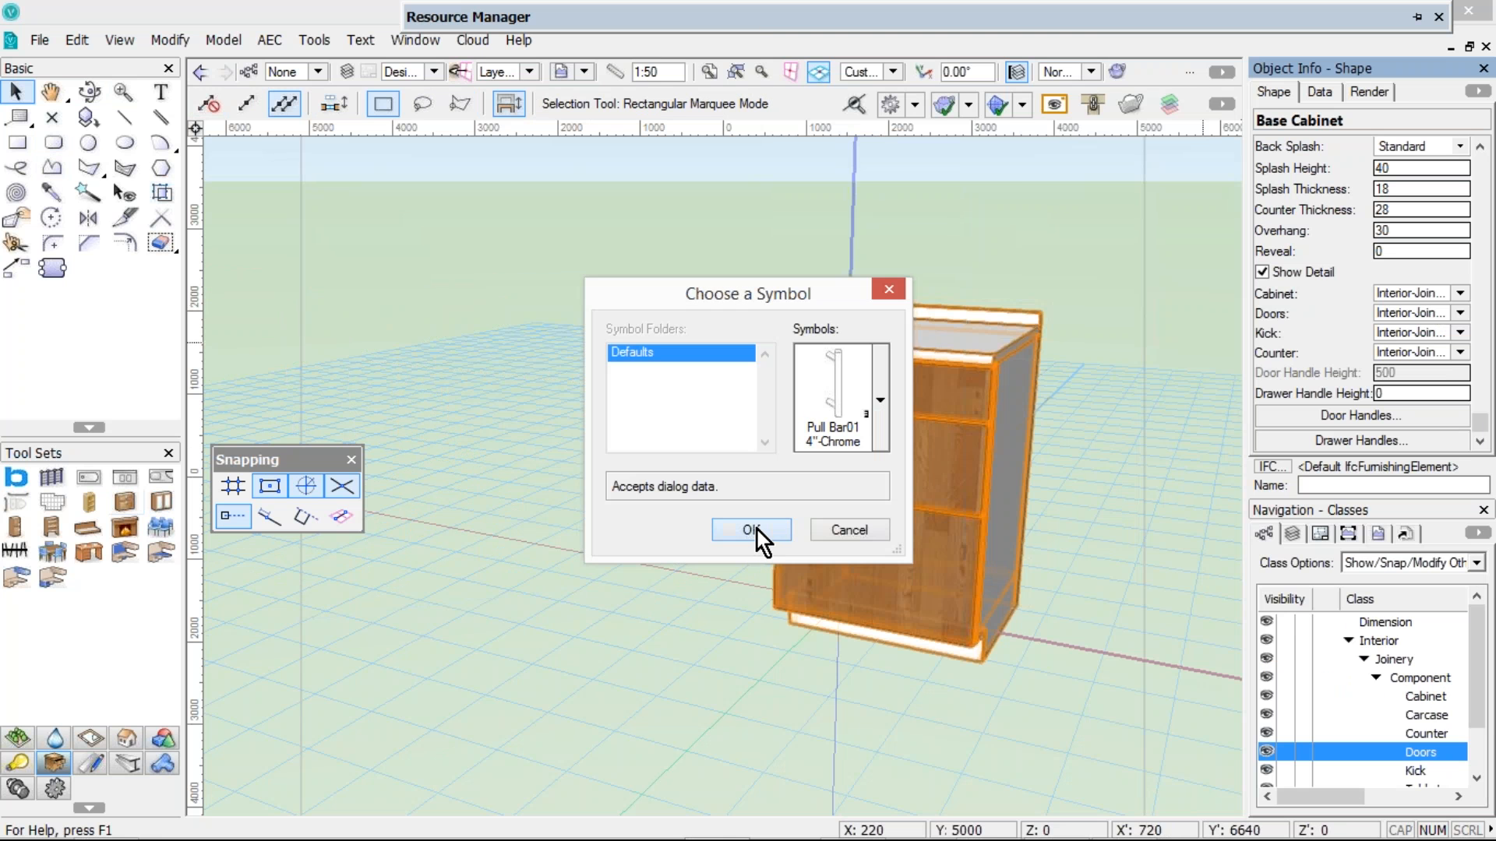
{"action": "left_click", "coordinate": [752, 530]}
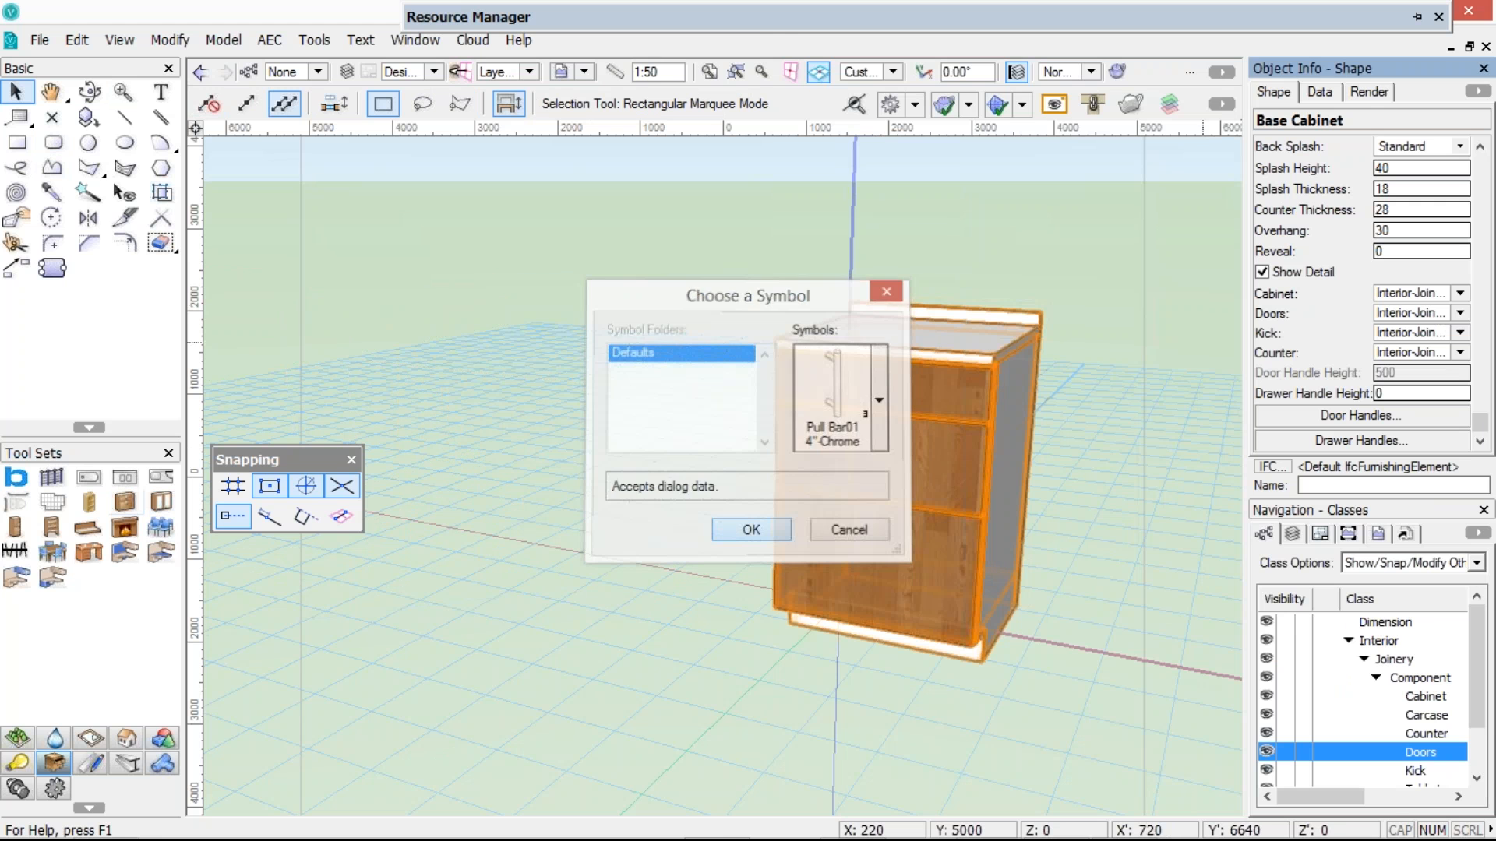
Set the selected base cabinet's drawer handle symbol to Pull Bar01 4"-Chrome
{"action": "left_click", "coordinate": [1360, 441]}
{"action": "left_click", "coordinate": [879, 400]}
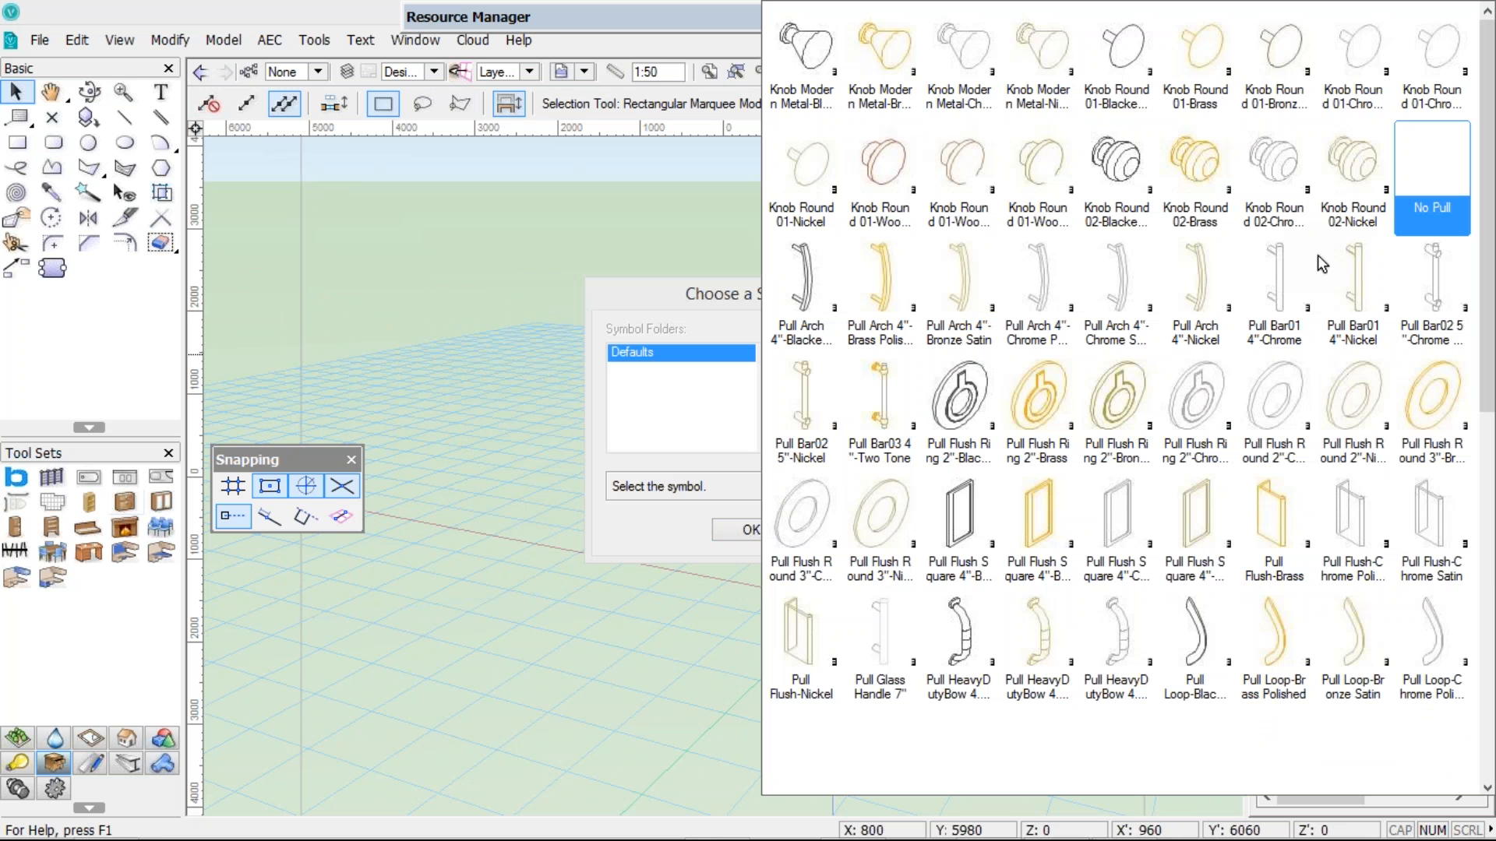
{"action": "left_click", "coordinate": [1289, 264]}
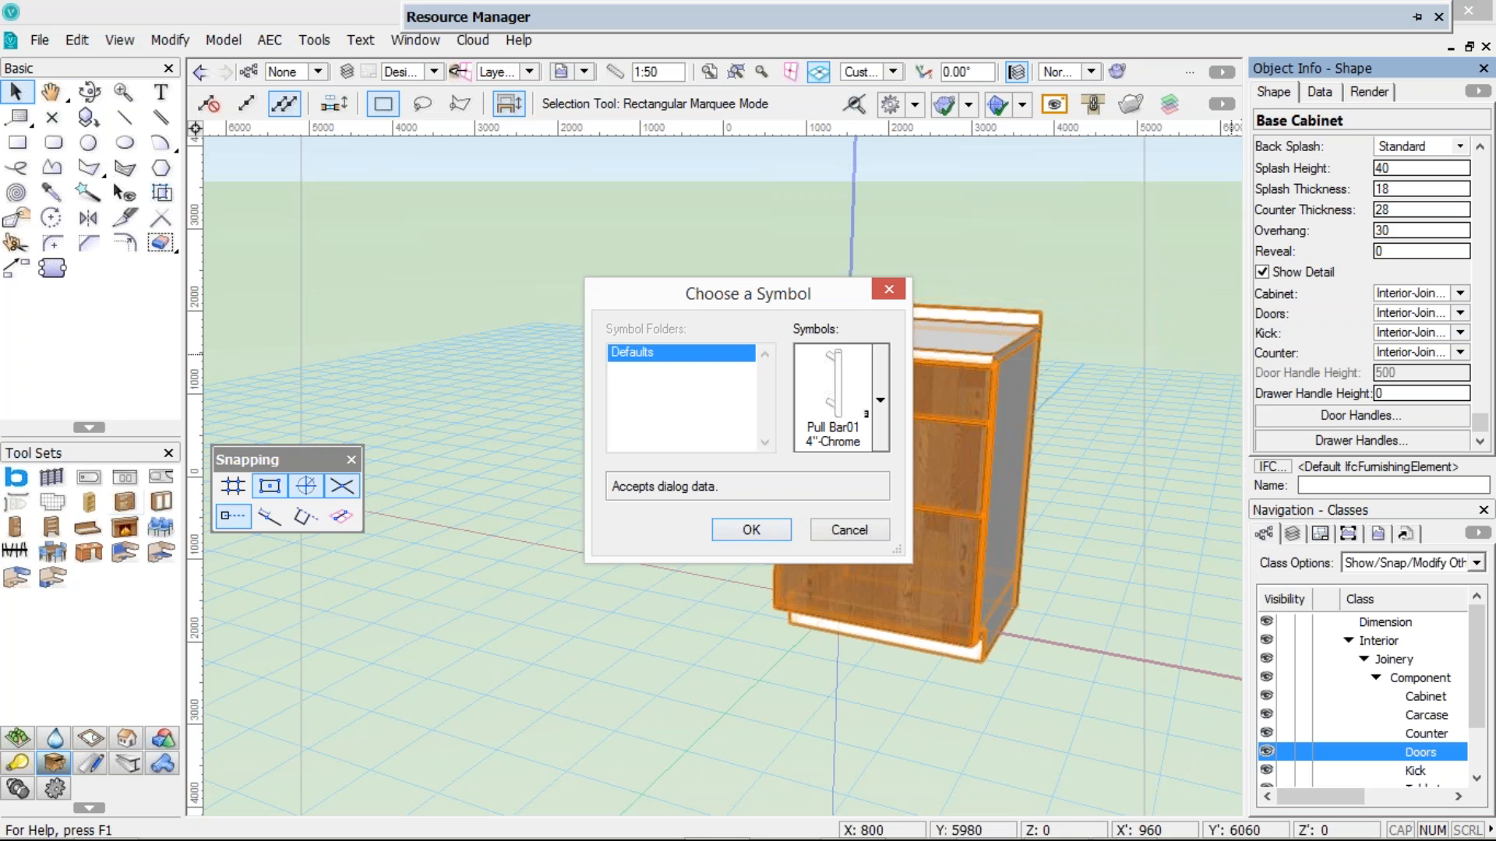
{"action": "left_click", "coordinate": [751, 529]}
{"action": "scroll", "coordinate": [833, 499], "scroll_direction": "up", "scroll_amount": 2}
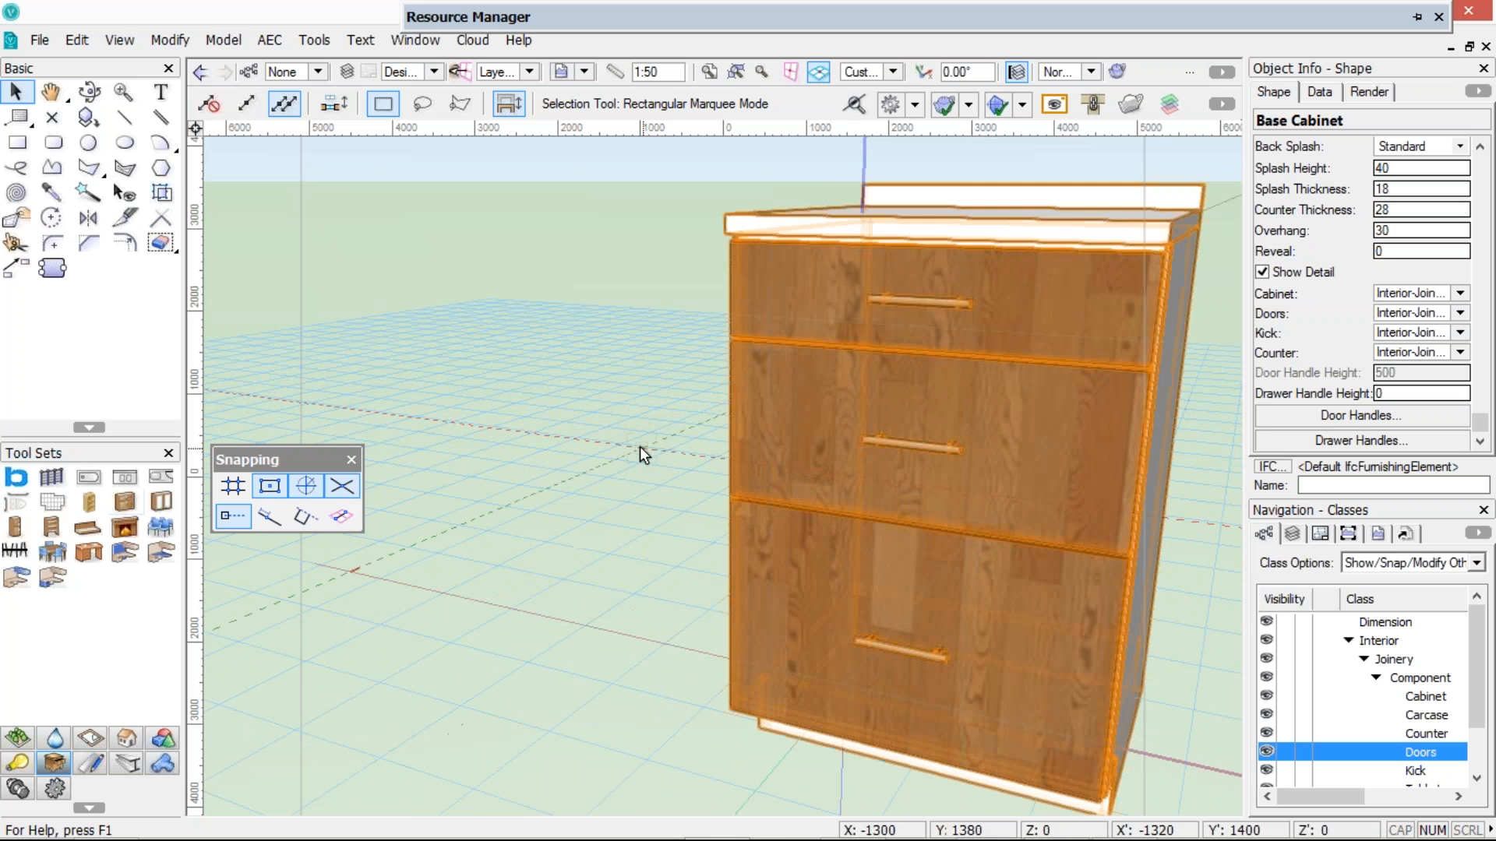
{"action": "scroll", "coordinate": [640, 447], "scroll_direction": "down", "scroll_amount": 3}
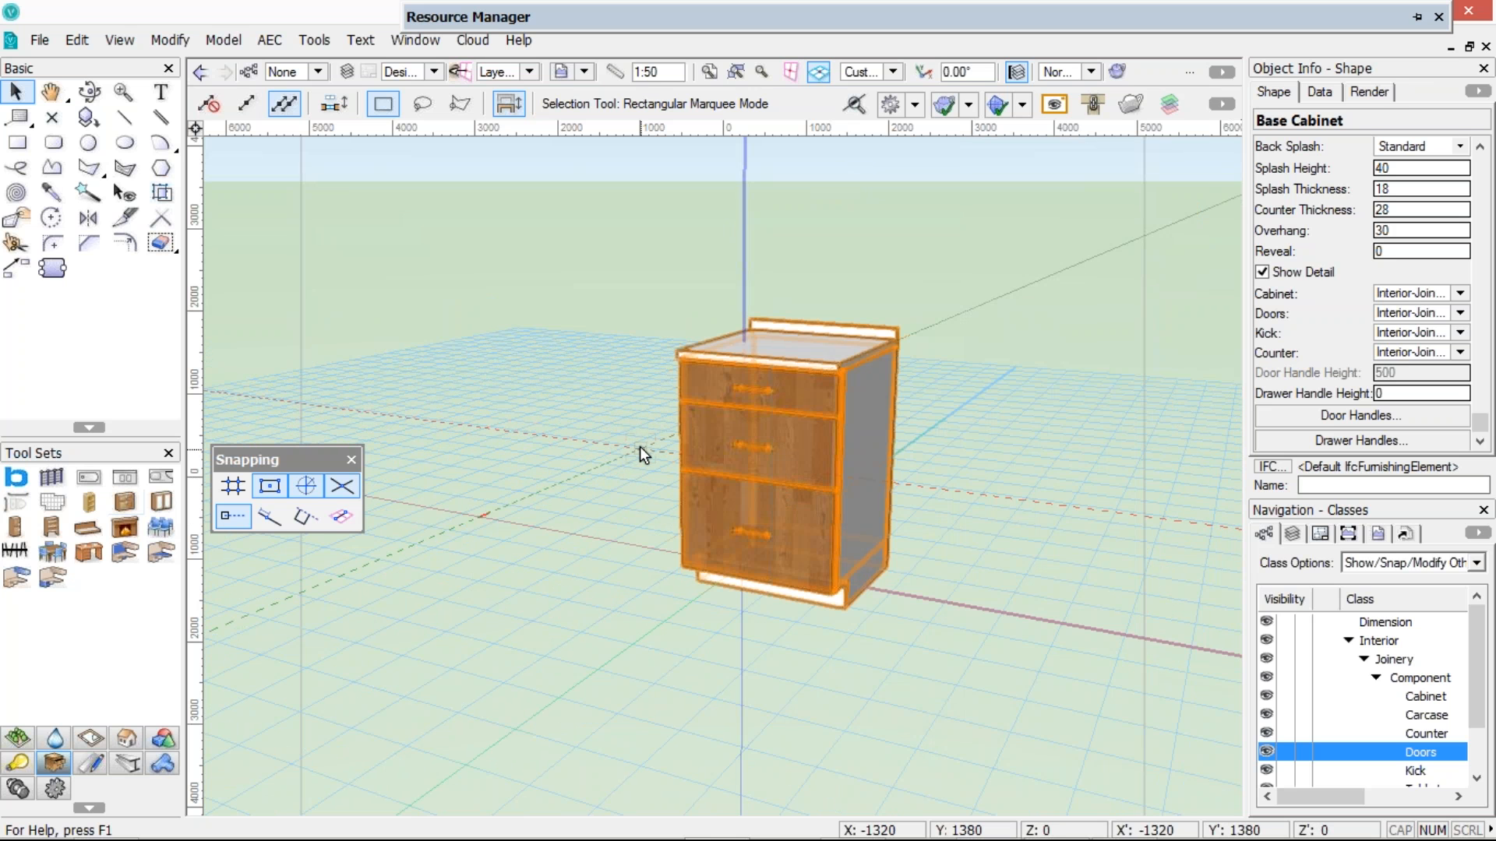
Configure the Eyedropper preferences to transfer only Plug-in Parameters among the object attributes, with Pick Up Sets Defaults enabled
{"action": "left_click", "coordinate": [48, 193]}
{"action": "left_click", "coordinate": [292, 104]}
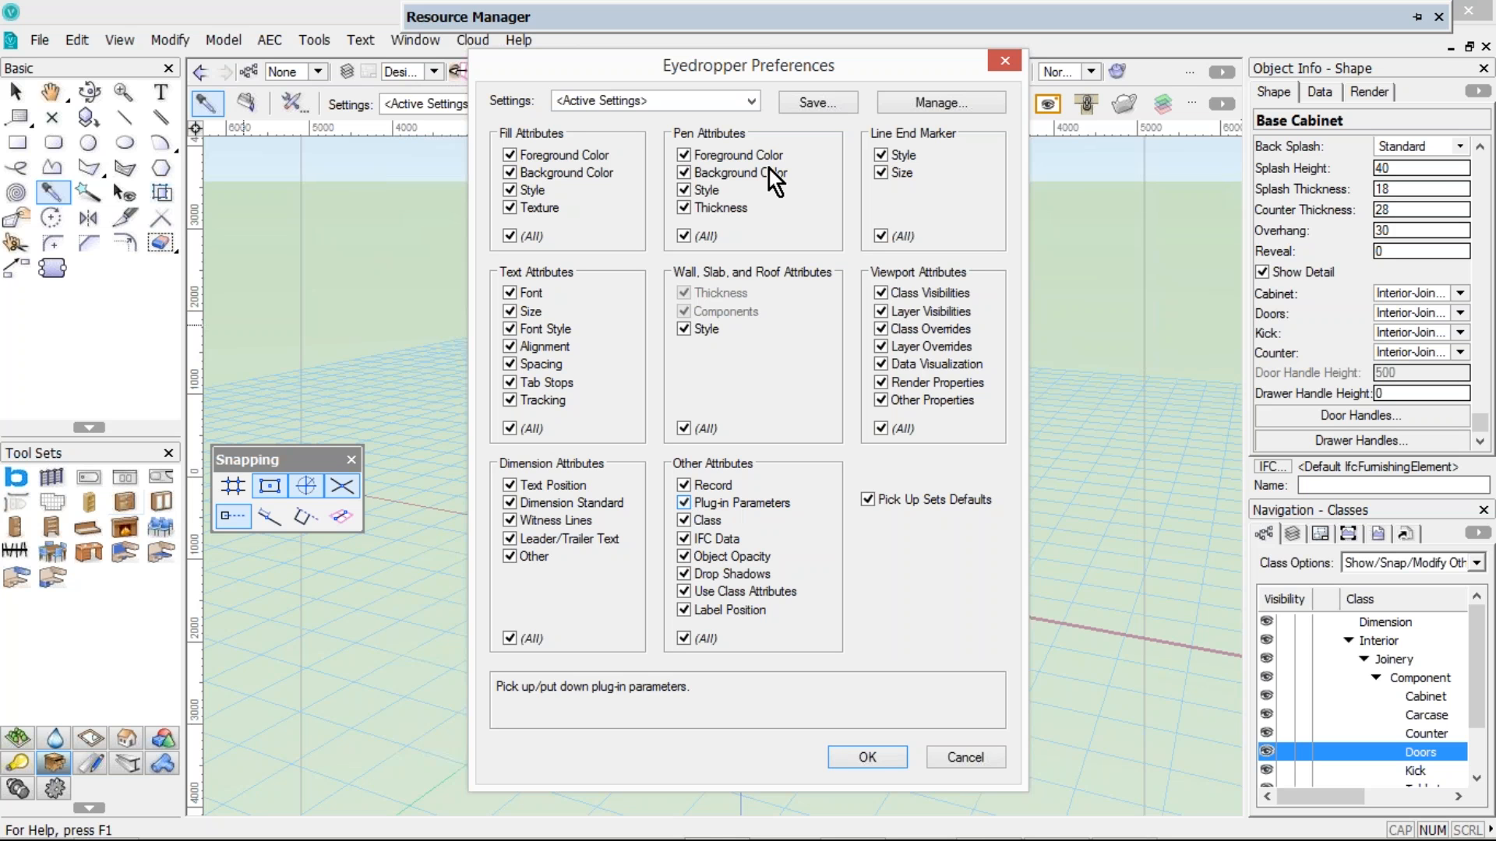
{"action": "left_click", "coordinate": [750, 104]}
{"action": "left_click", "coordinate": [615, 168]}
{"action": "left_click", "coordinate": [868, 500]}
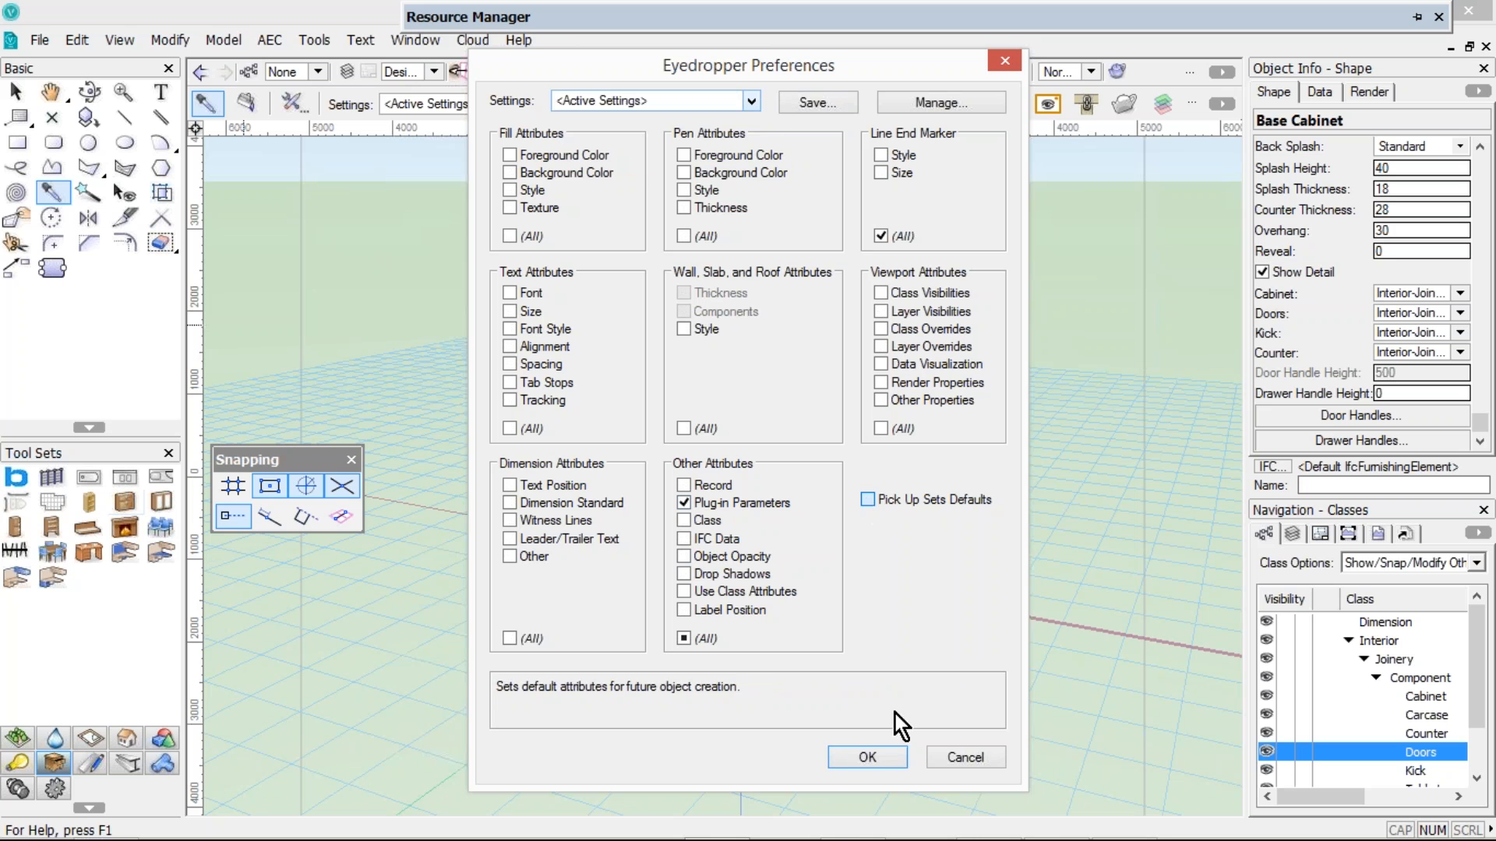
{"action": "left_click", "coordinate": [867, 756]}
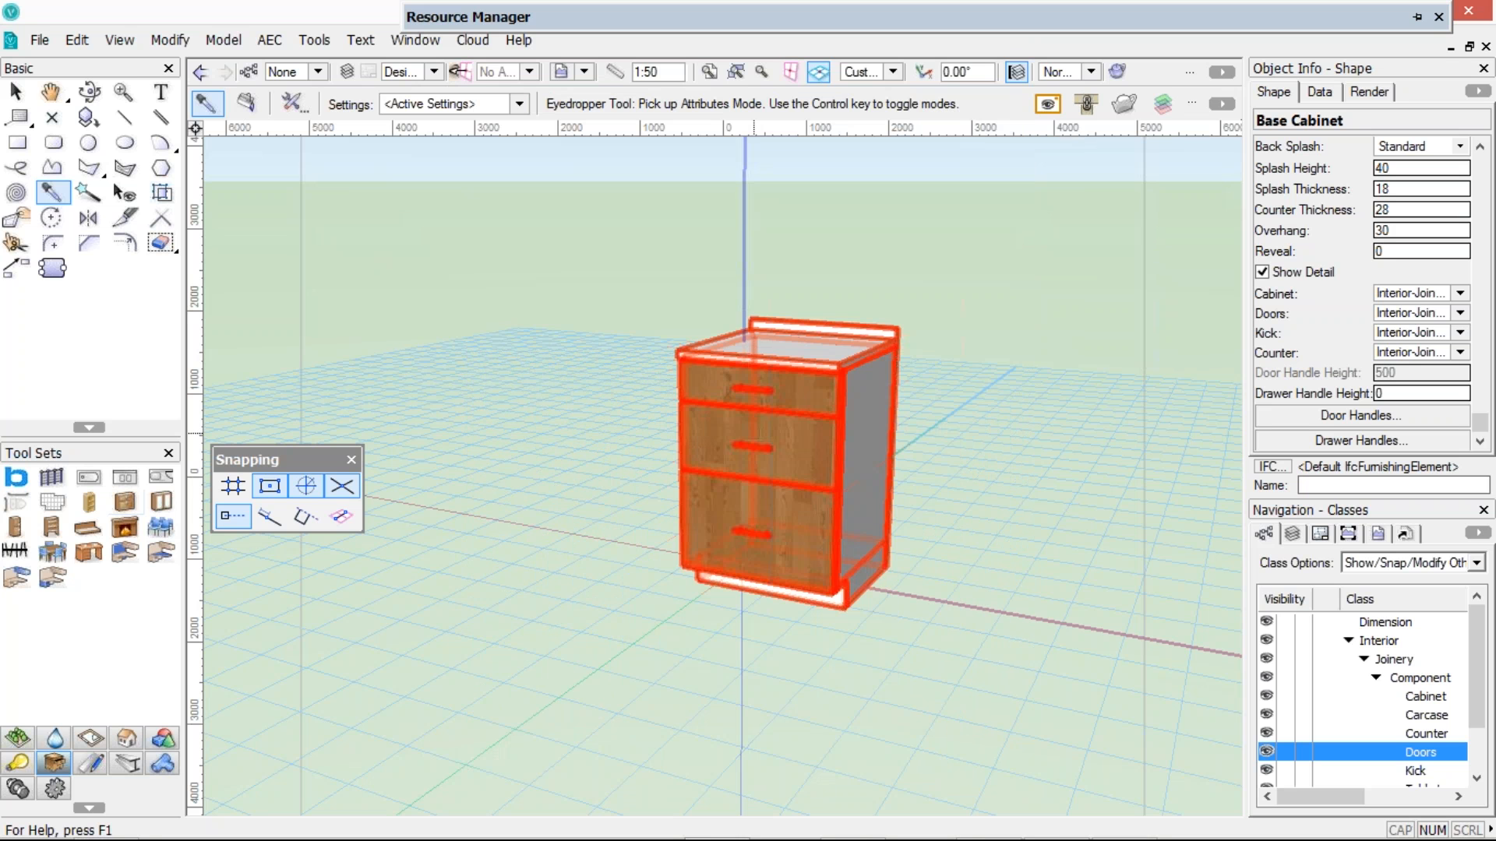
Pick up the three-drawer cabinet's parameters with the Eyedropper and place a second base cabinet beside it using them
{"action": "left_click", "coordinate": [753, 433]}
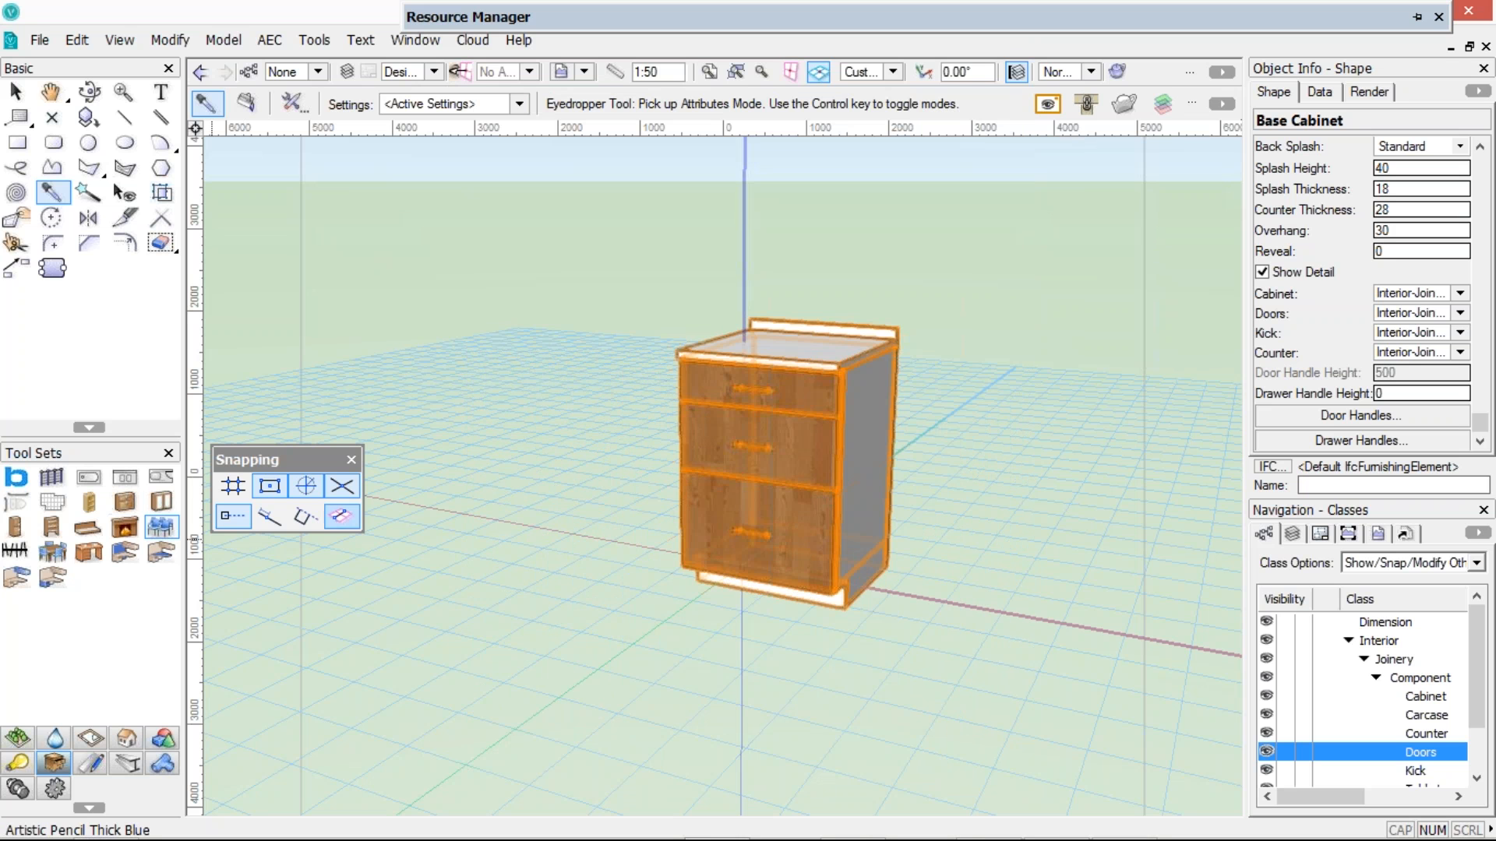
{"action": "left_click", "coordinate": [125, 503]}
{"action": "double_click", "coordinate": [558, 520]}
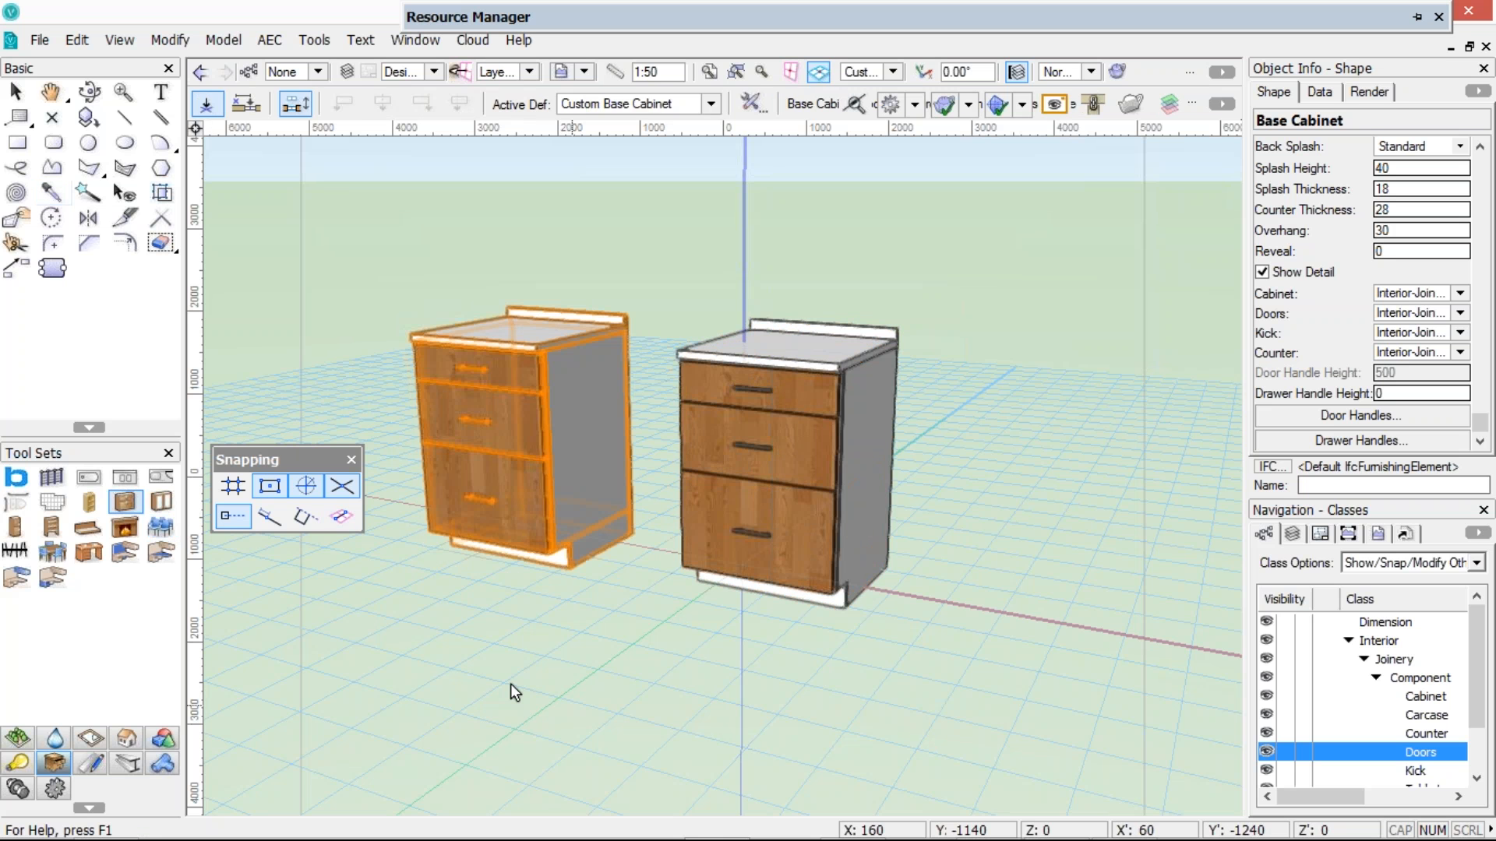
{"action": "key", "text": "x"}
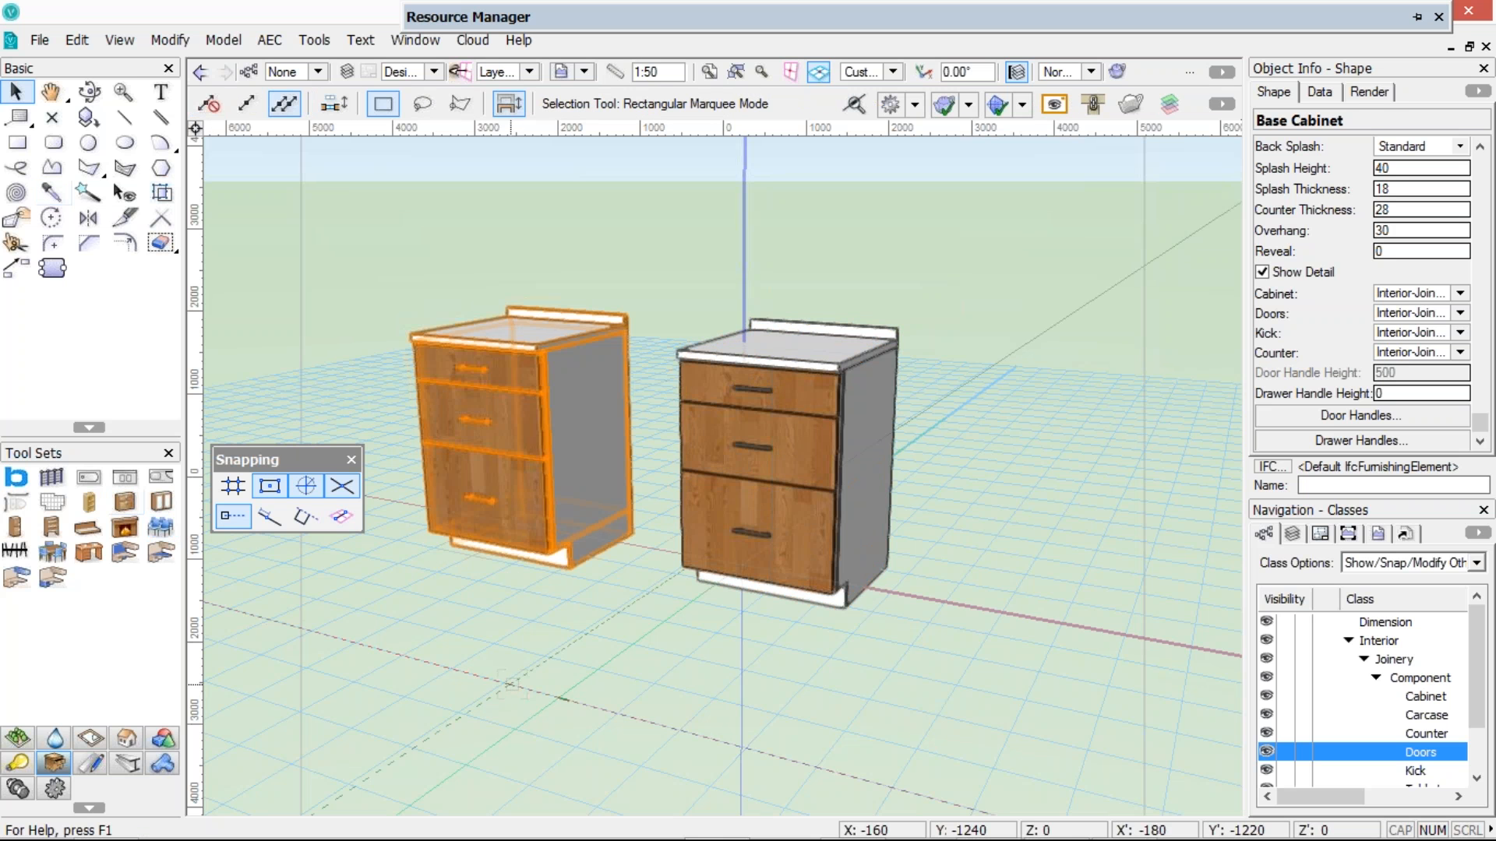
Change the Interior-Joinery-Component-Doors class texture for Other objects to the Arroway Wood texture and apply it to the cabinets
{"action": "left_click", "coordinate": [1408, 750]}
{"action": "right_click", "coordinate": [1412, 744]}
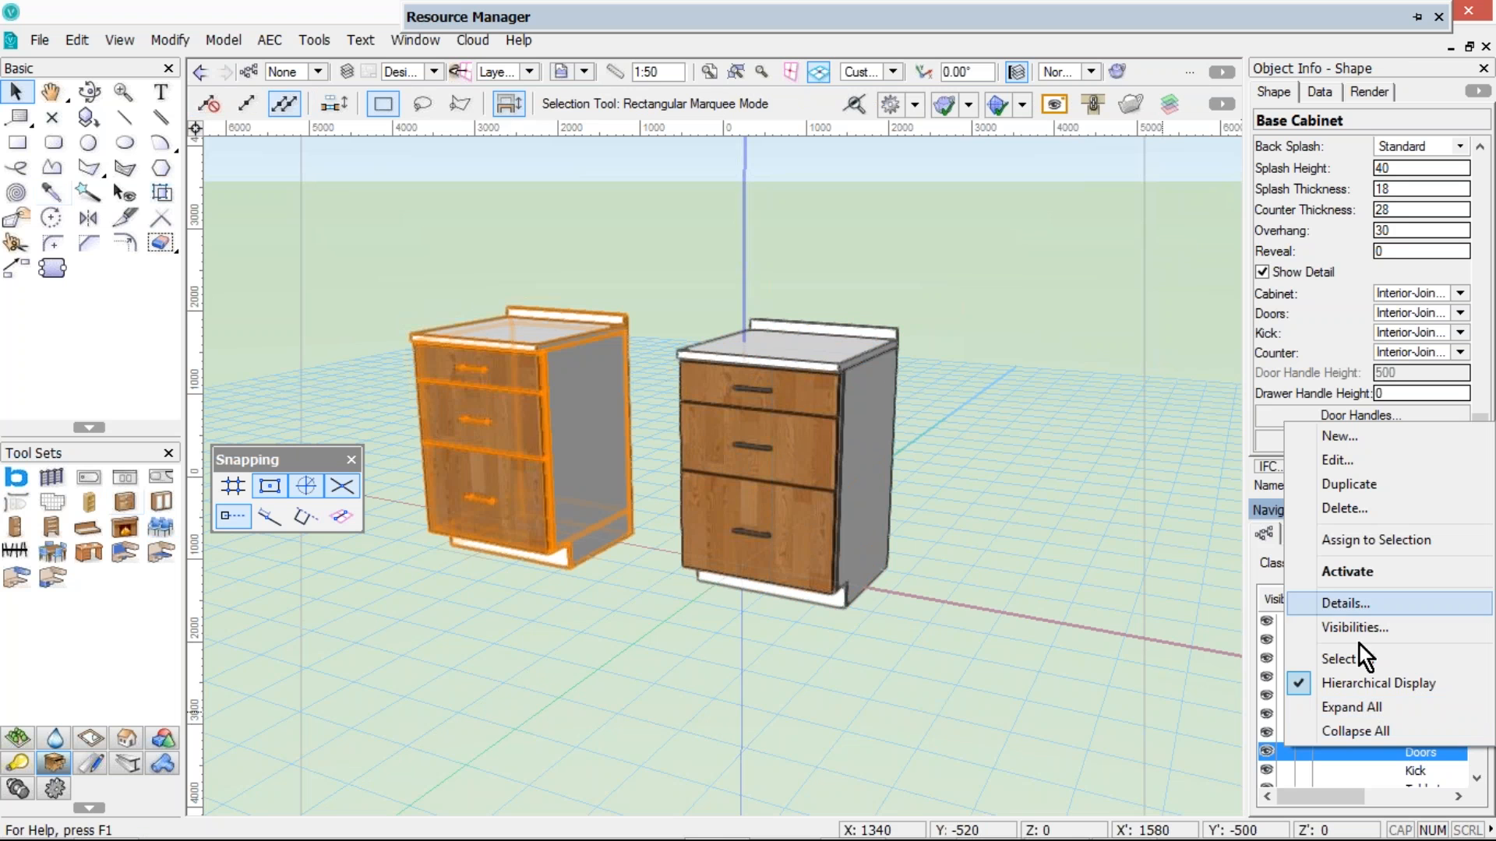
{"action": "left_click", "coordinate": [1355, 464]}
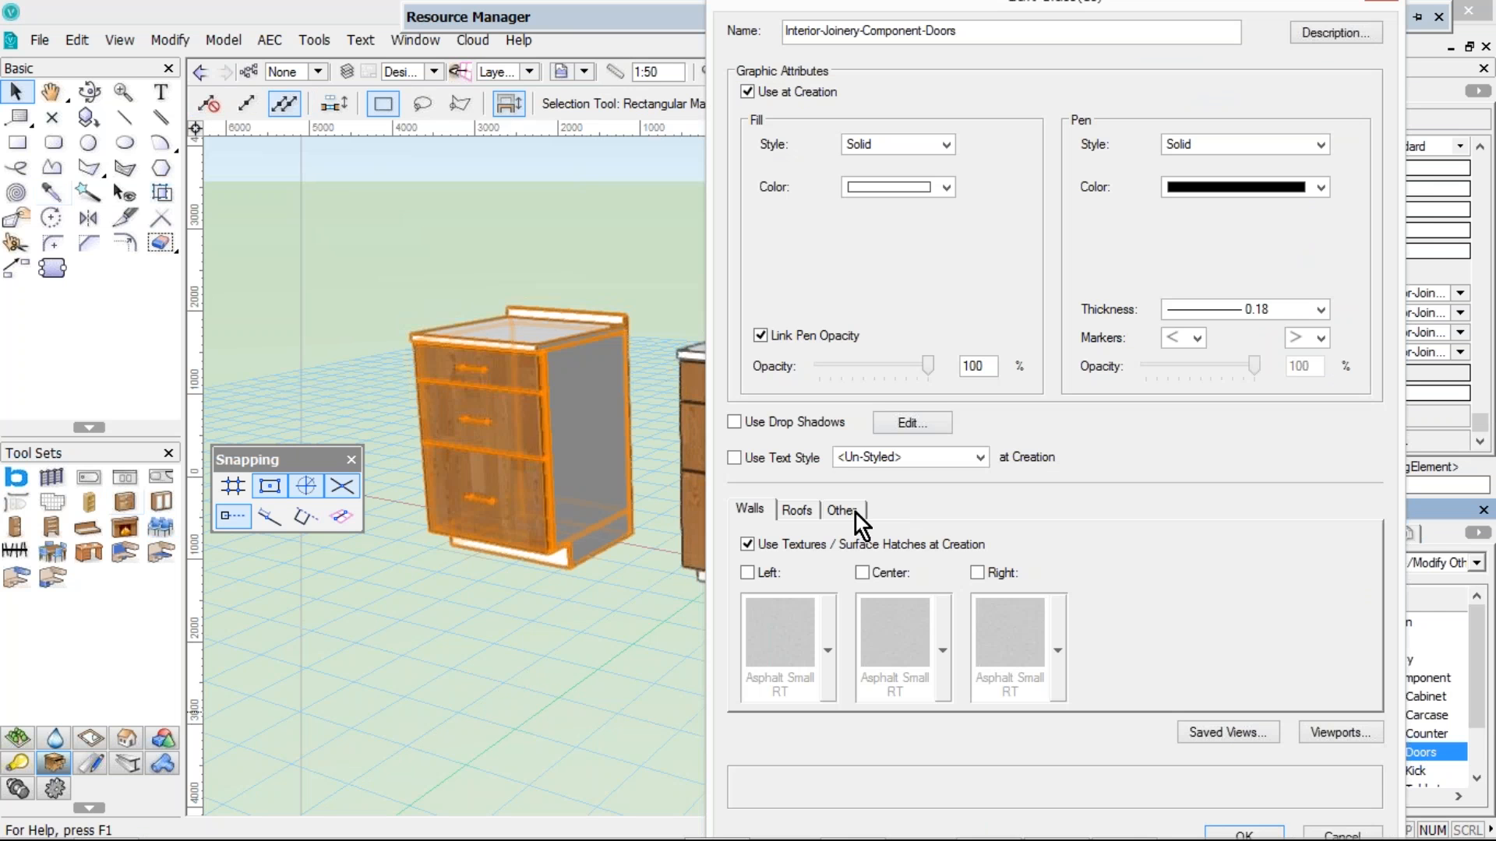
{"action": "left_click", "coordinate": [849, 510]}
{"action": "left_click", "coordinate": [803, 664]}
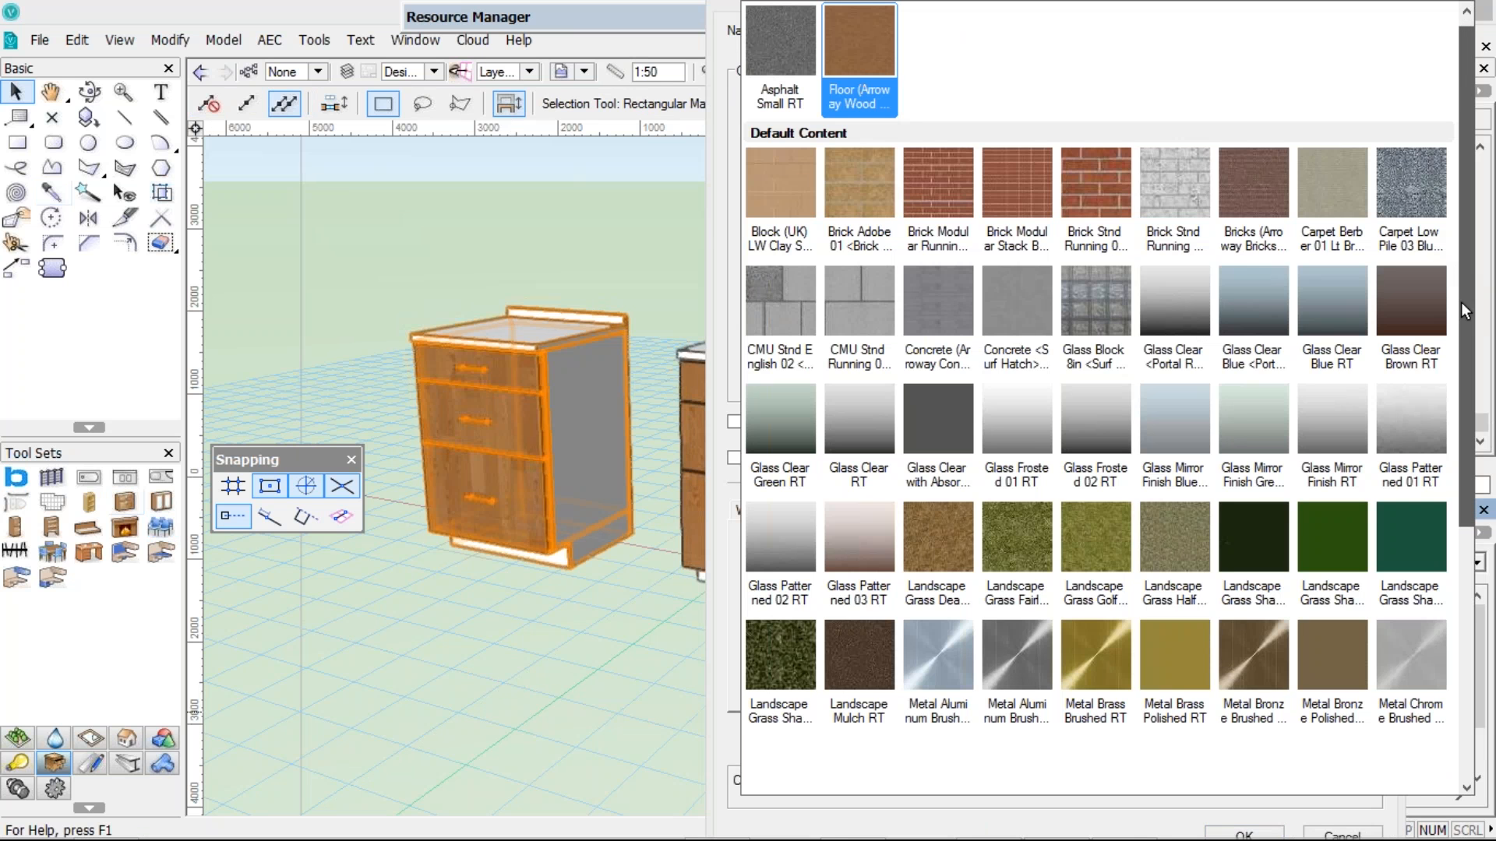
{"action": "scroll", "coordinate": [1461, 345], "scroll_direction": "down", "scroll_amount": 1}
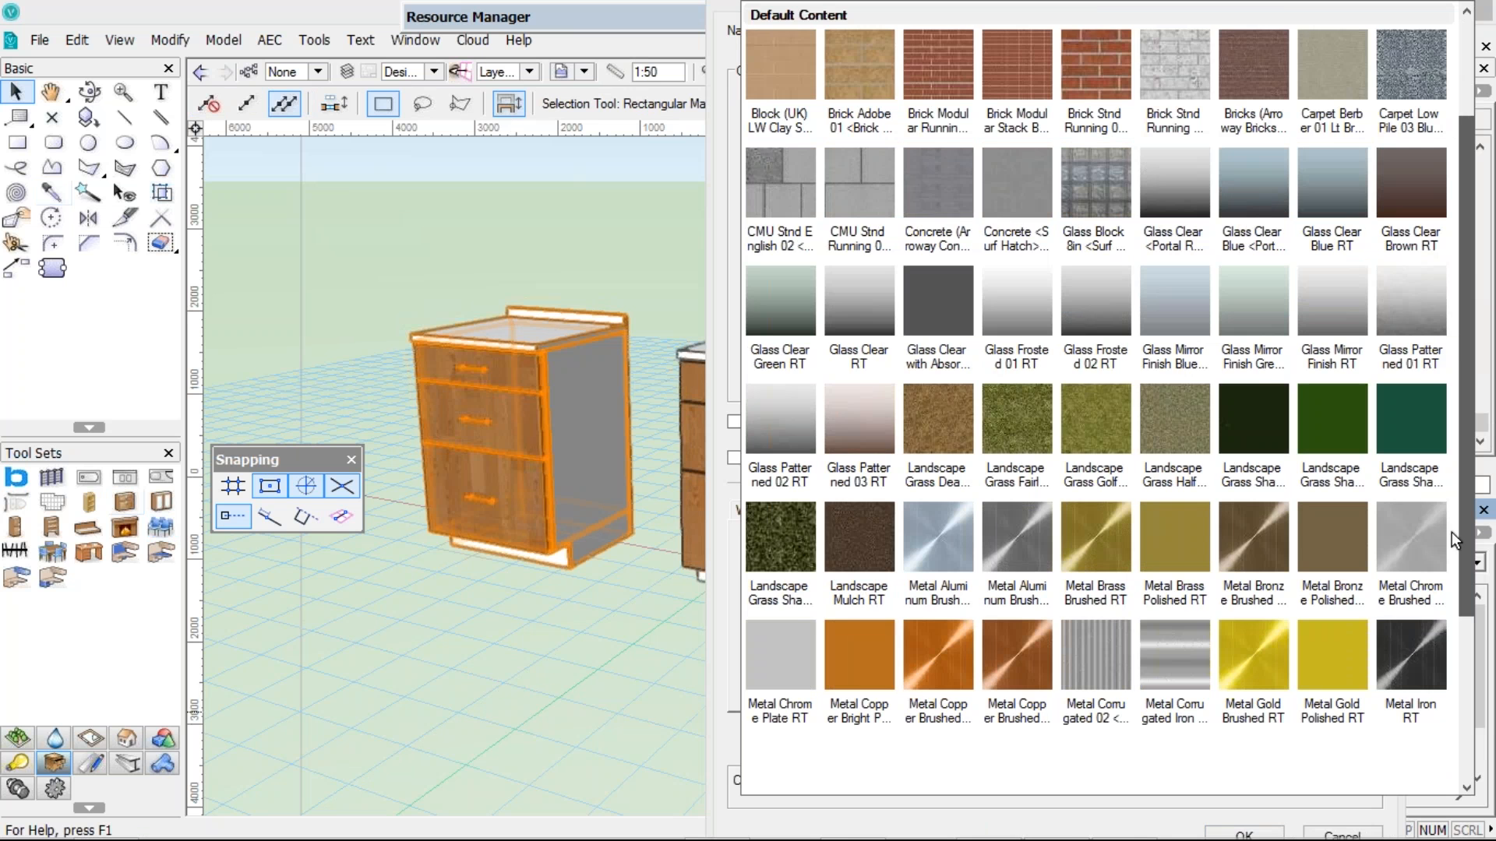
{"action": "scroll", "coordinate": [1451, 532], "scroll_direction": "down", "scroll_amount": 2}
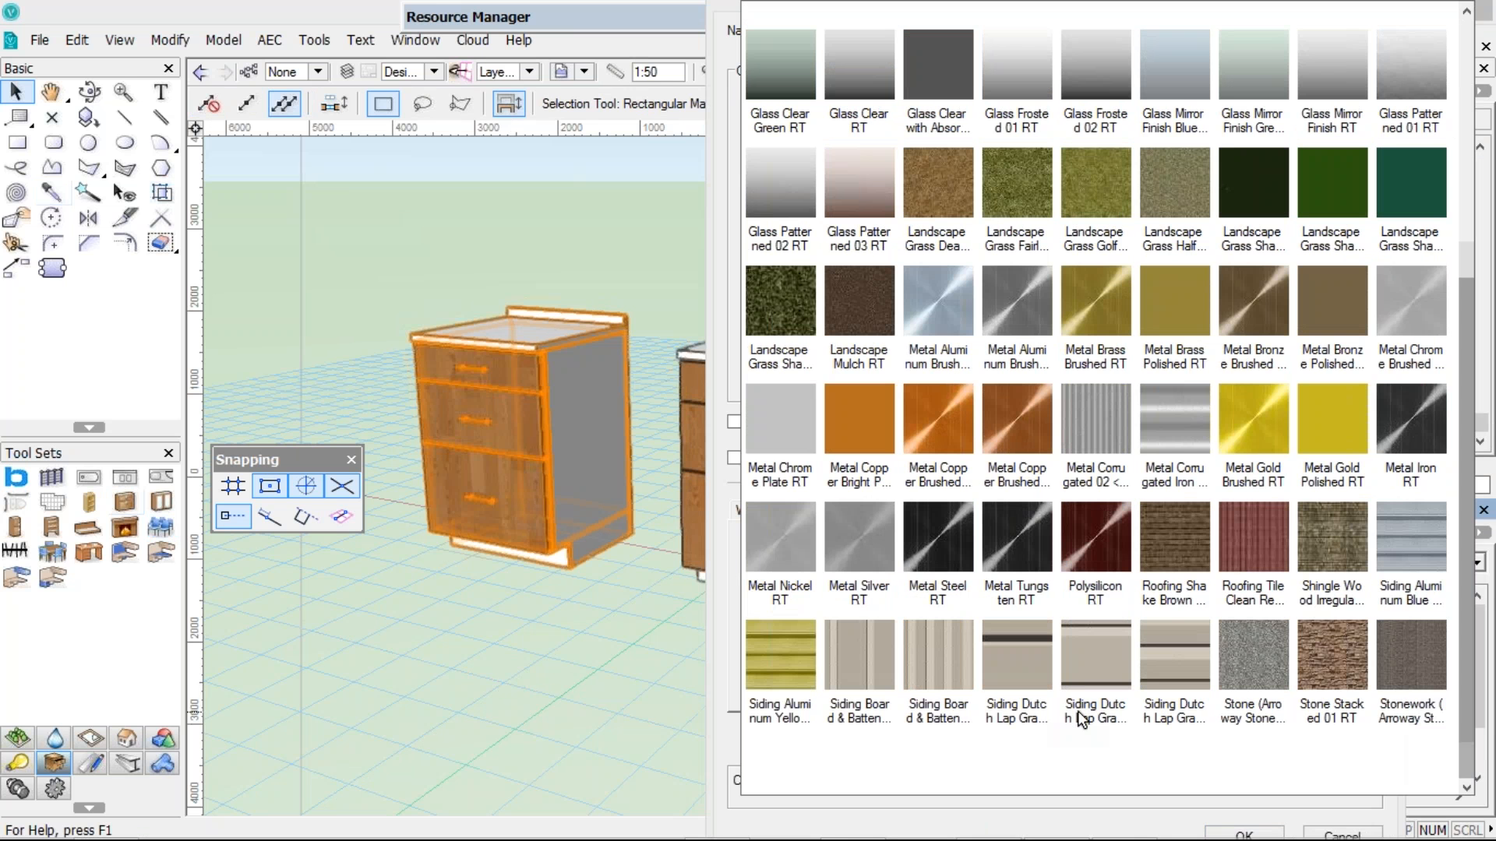
{"action": "scroll", "coordinate": [1107, 707], "scroll_direction": "down", "scroll_amount": 1}
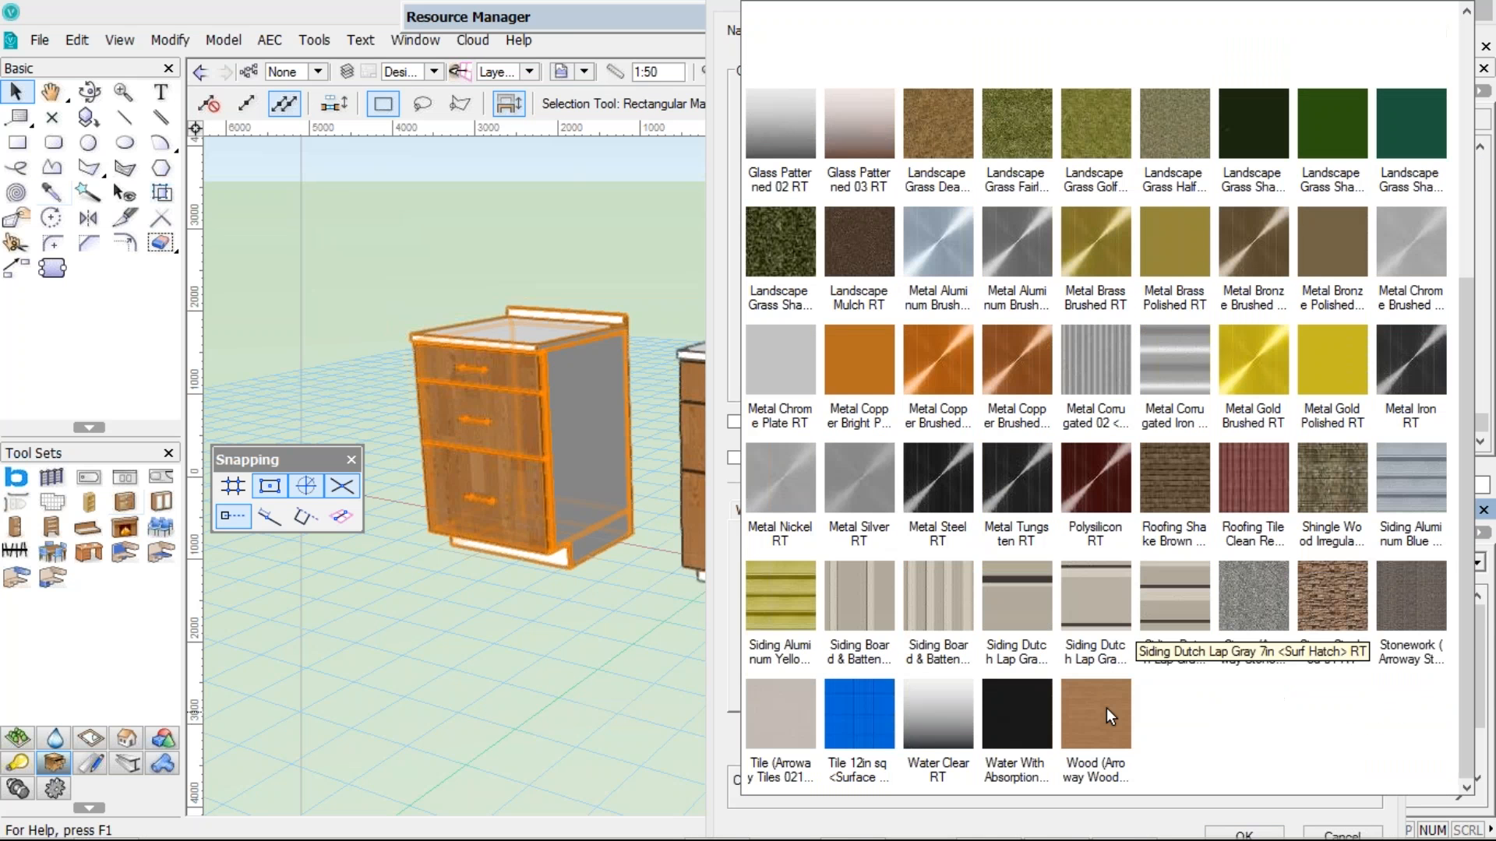
{"action": "double_click", "coordinate": [1104, 709]}
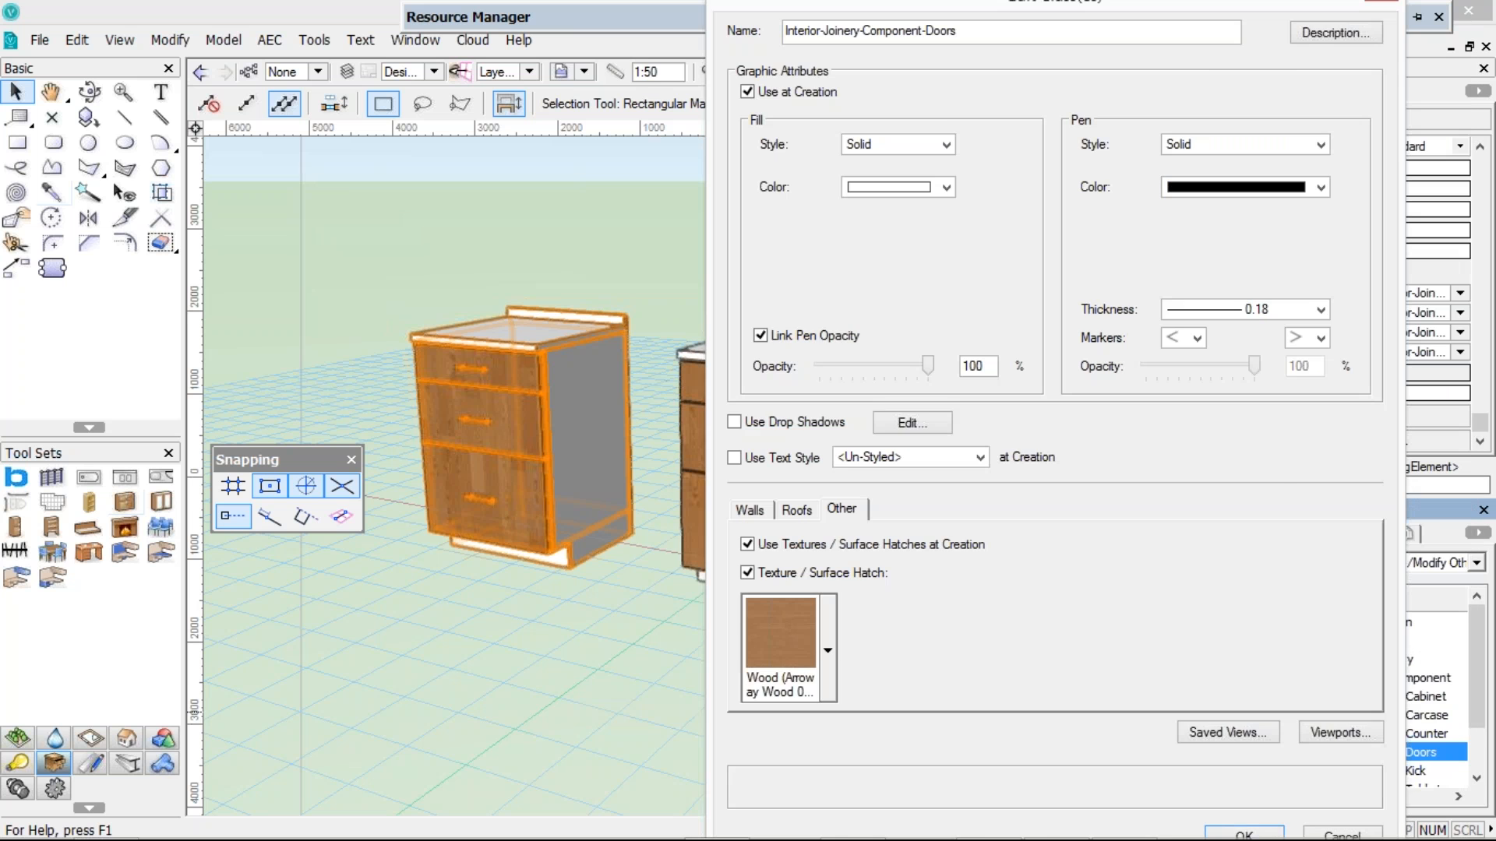
{"action": "left_click", "coordinate": [1244, 835]}
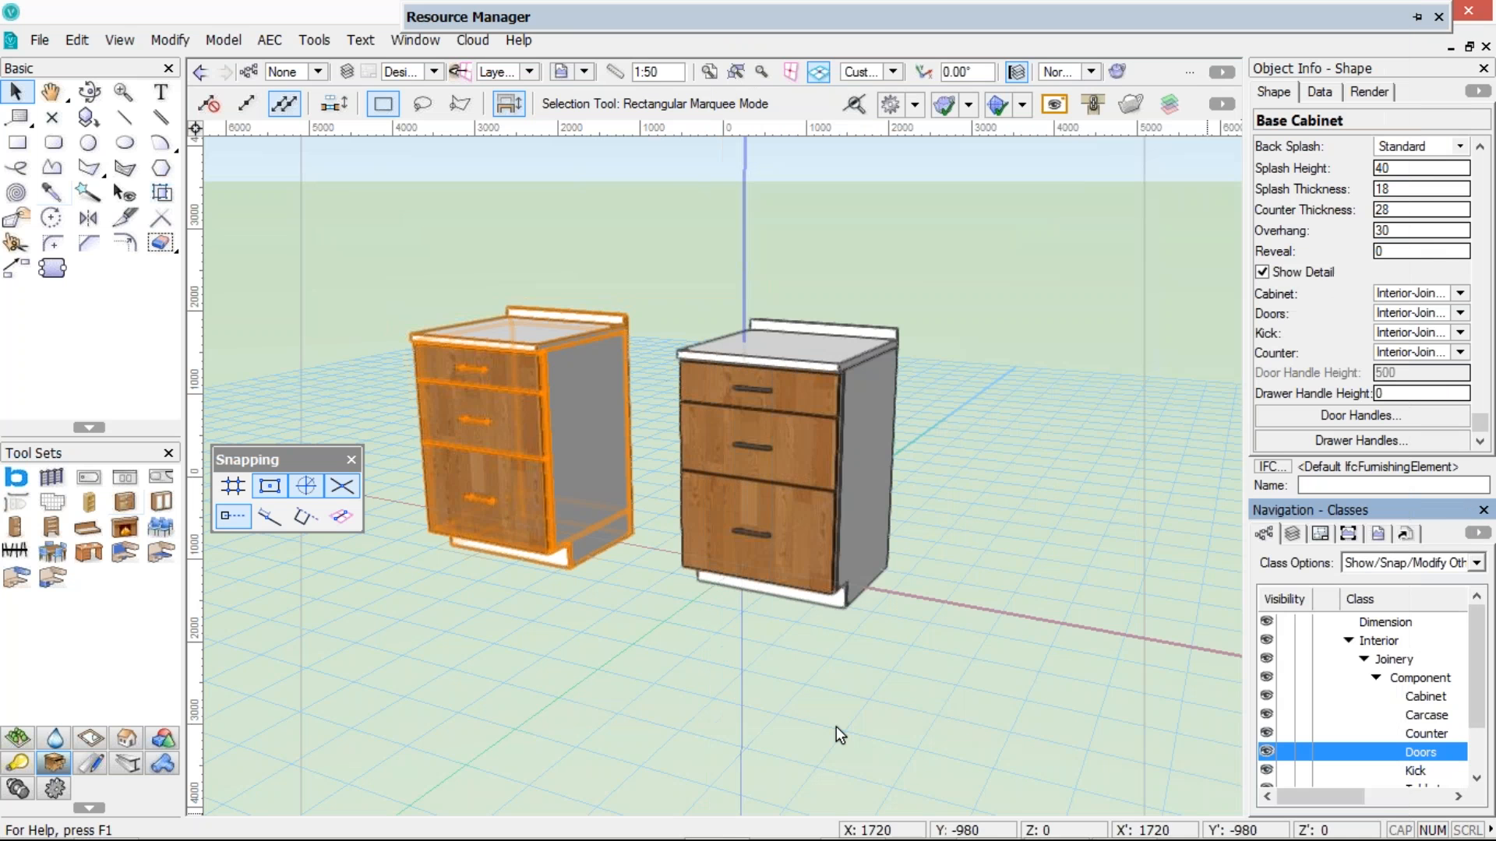
{"action": "left_click", "coordinate": [721, 680]}
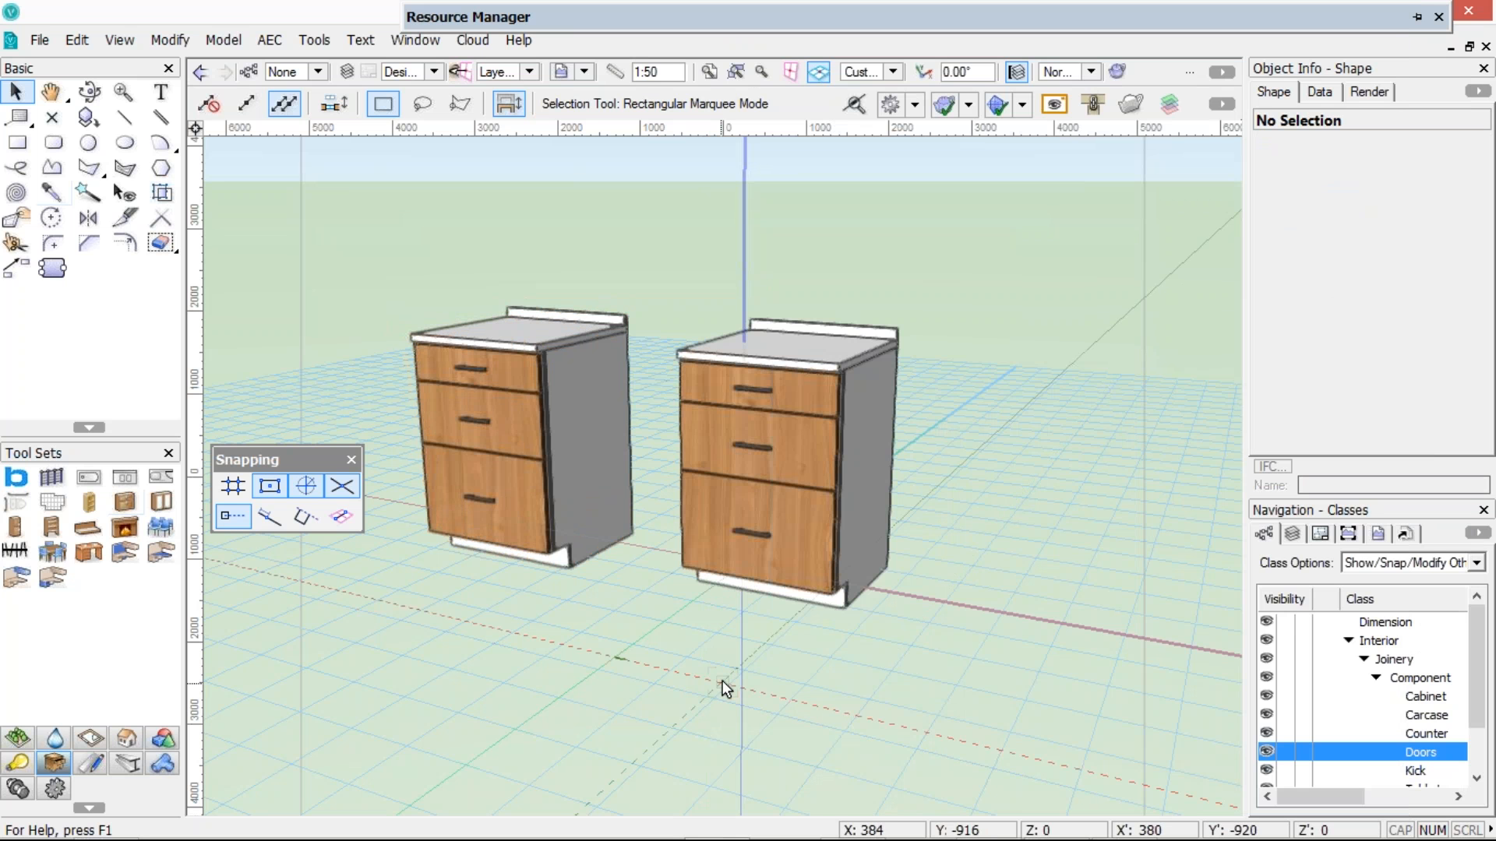
Delete the original three-drawer base cabinet standing at the drawing origin, keeping the newly placed one
{"action": "left_click", "coordinate": [817, 523]}
{"action": "key", "text": "Delete"}
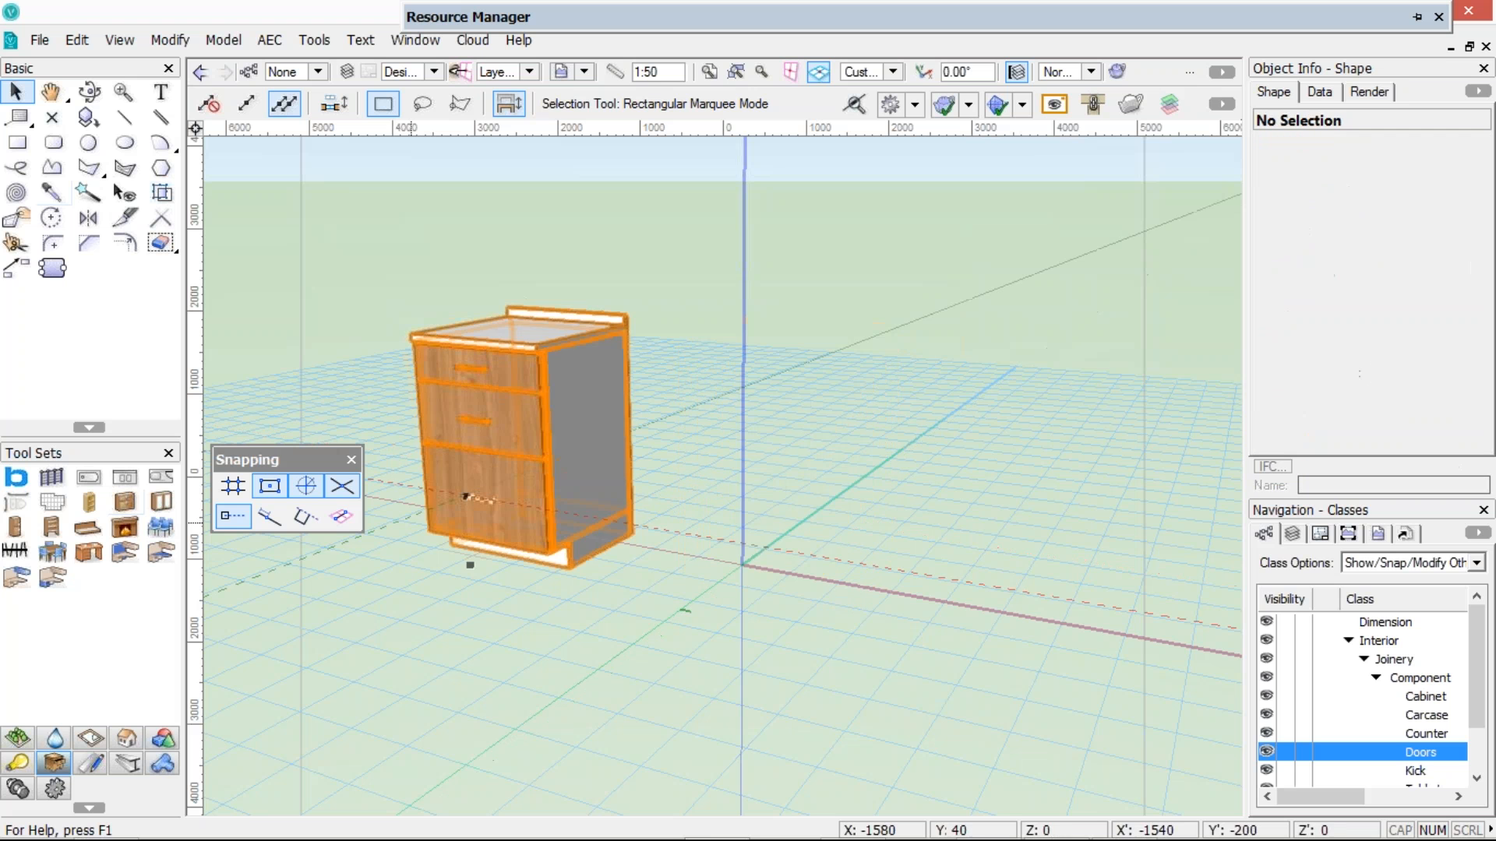
Start inserting a wall cabinet at the rear bottom corner of the remaining base cabinet
{"action": "left_click", "coordinate": [125, 502]}
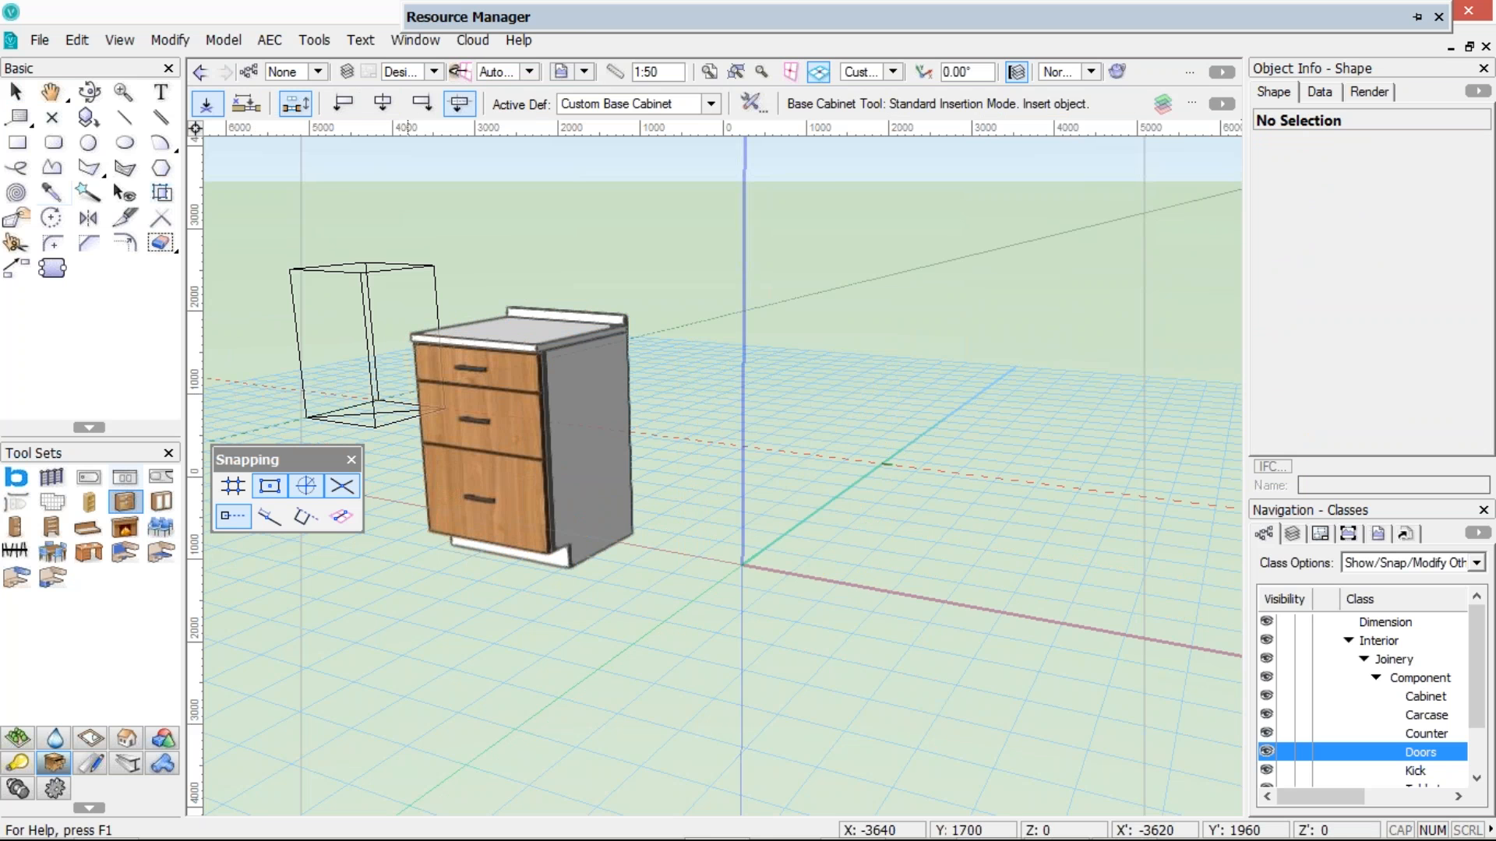
{"action": "left_click", "coordinate": [161, 502]}
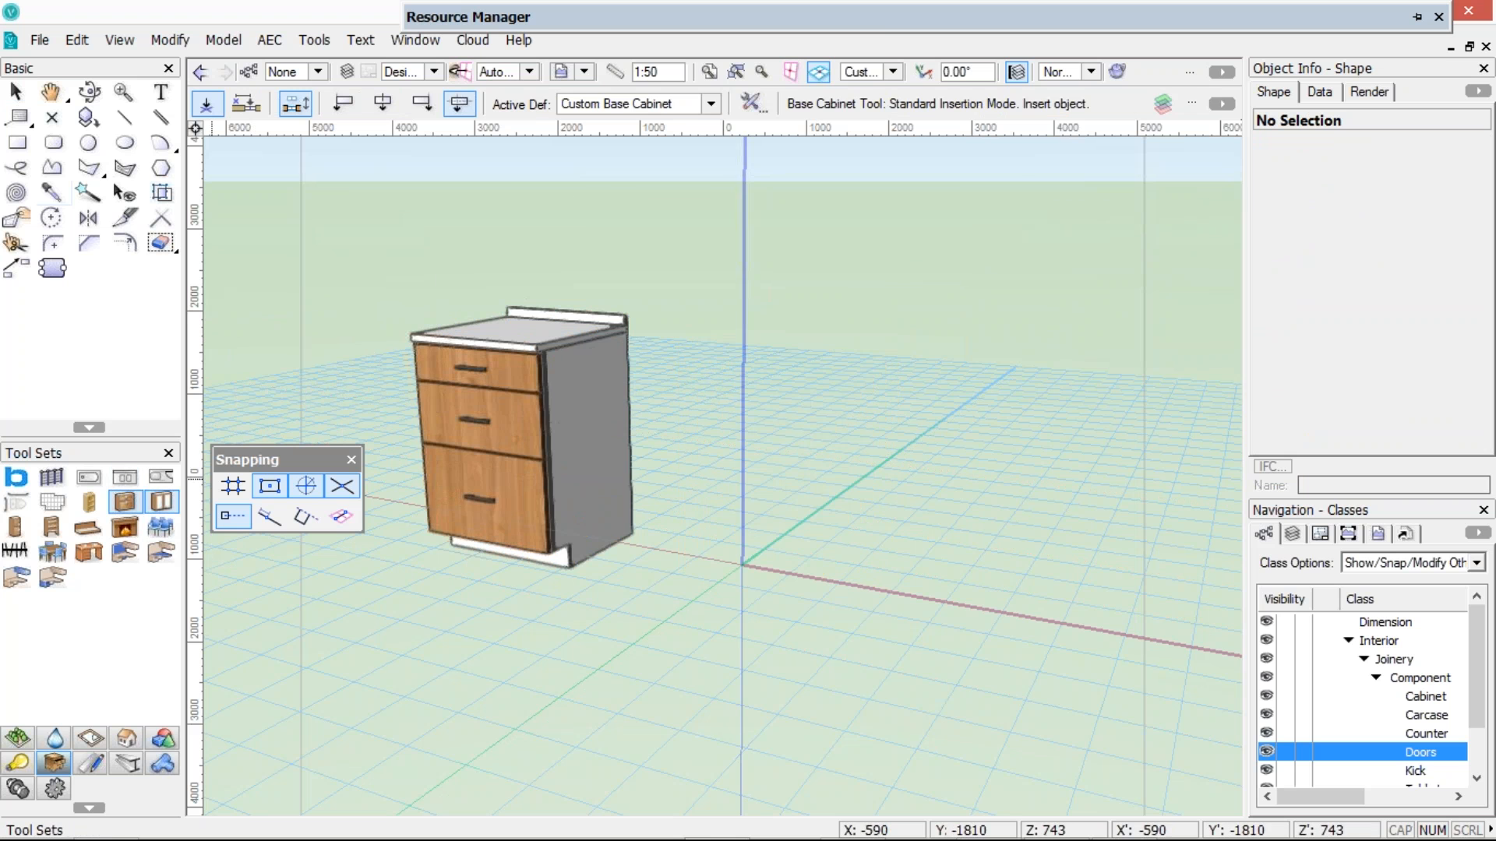
{"action": "left_click", "coordinate": [631, 533]}
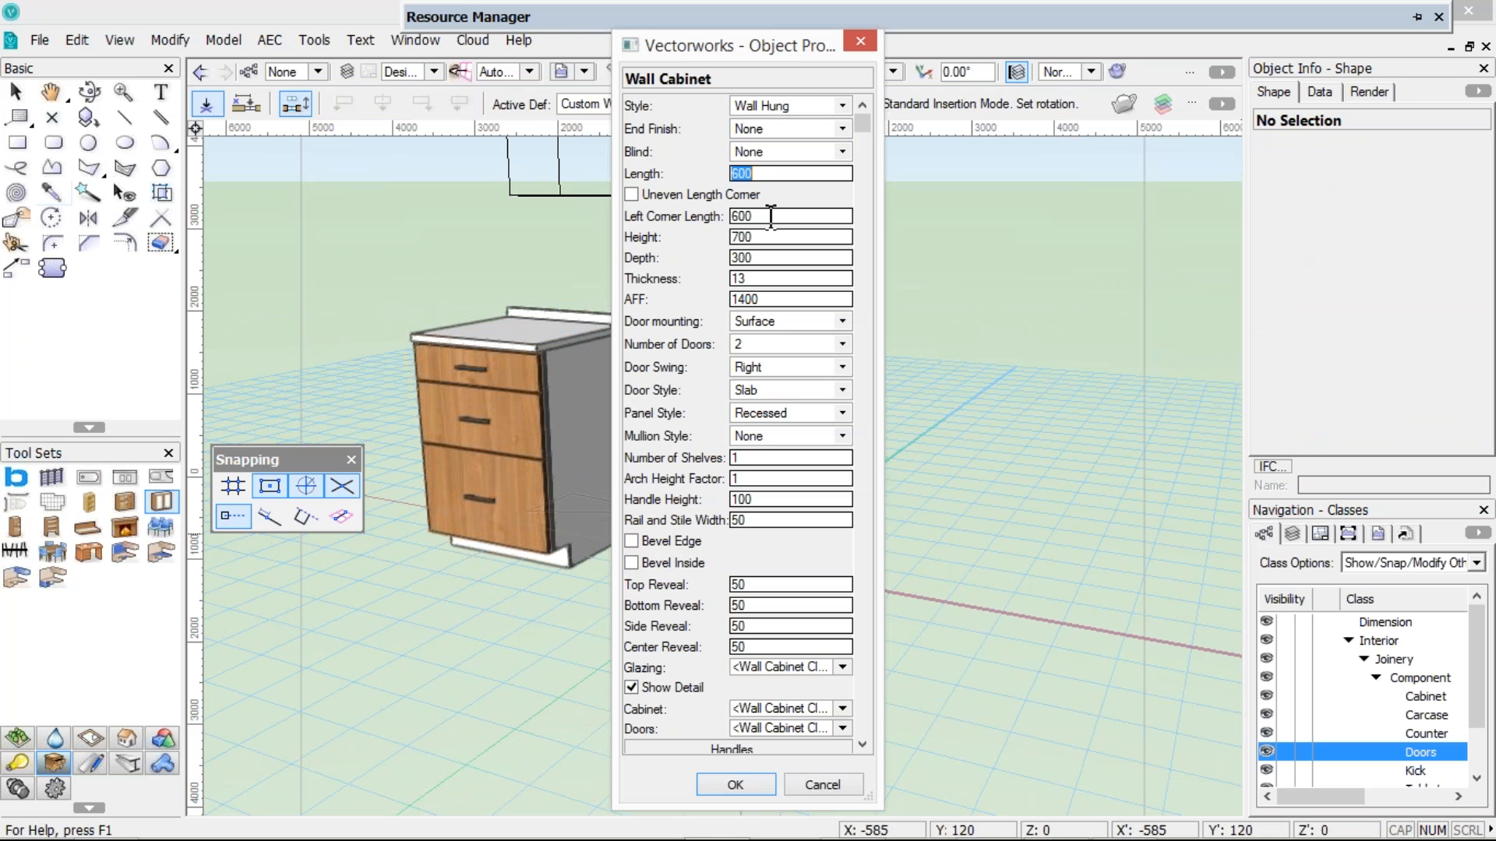
Set the wall cabinet's Left Corner Length to 595 and its Height to 2100-1400, giving 700
{"action": "key", "text": "Tab"}
{"action": "type", "text": "595"}
{"action": "key", "text": "Tab"}
{"action": "type", "text": "21000"}
{"action": "key", "text": "BackSpace"}
{"action": "type", "text": "-"}
{"action": "type", "text": "1400"}
{"action": "double_click", "coordinate": [772, 299]}
{"action": "left_click", "coordinate": [771, 236]}
{"action": "key", "text": "shift+Home"}
{"action": "type", "text": "2100"}
{"action": "key", "text": "Tab"}
Assign the wall cabinet's cabinet and doors to the Interior-Joinery-Component-Cabinet and Interior-Joinery-Component-Doors classes and accept the properties
{"action": "scroll", "coordinate": [862, 737], "scroll_direction": "down", "scroll_amount": 1}
{"action": "left_click", "coordinate": [842, 703]}
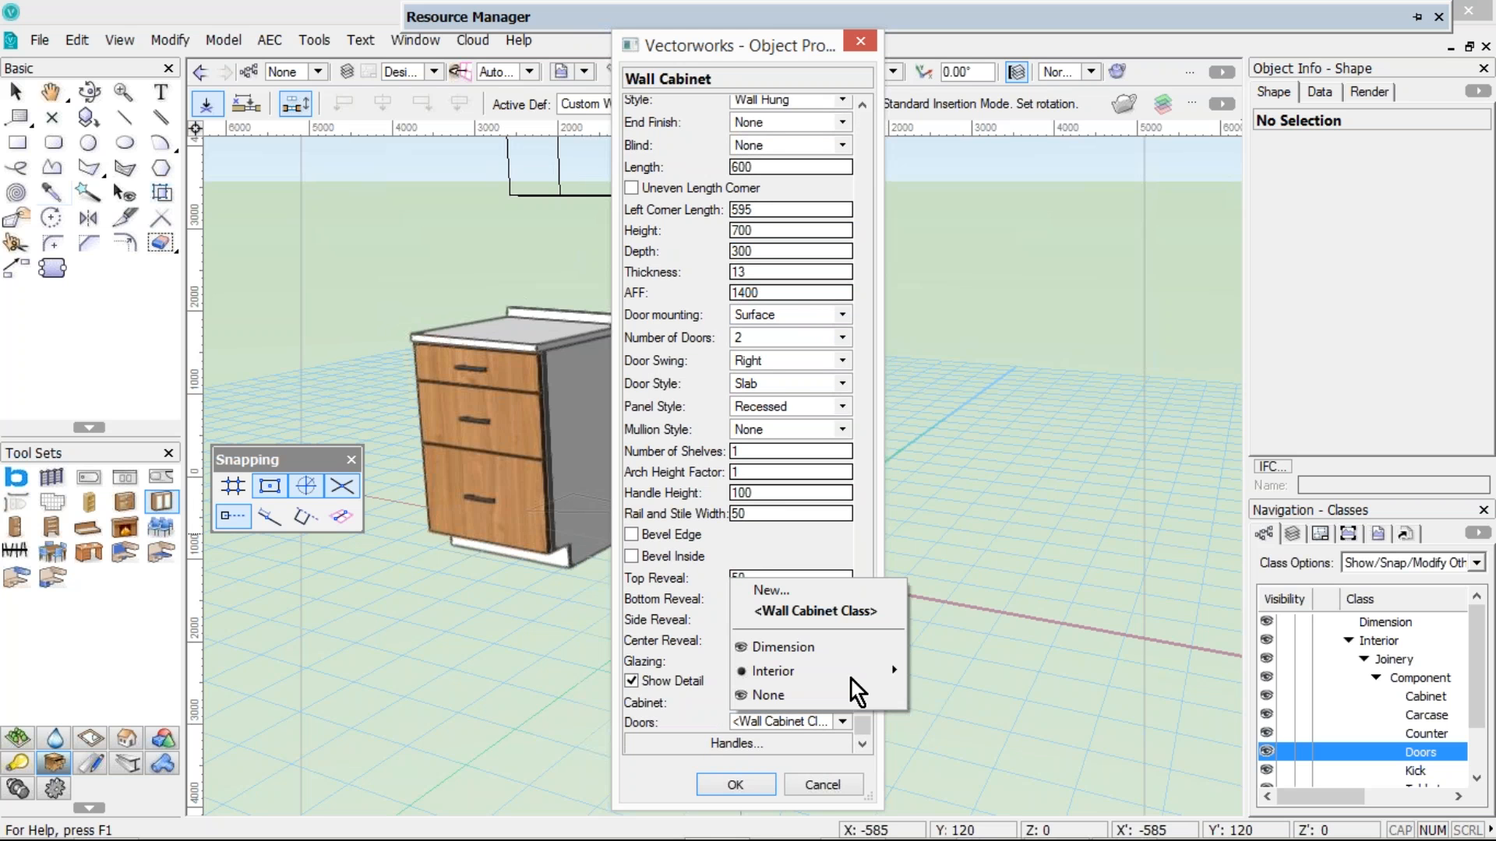
{"action": "mouse_move", "coordinate": [852, 680]}
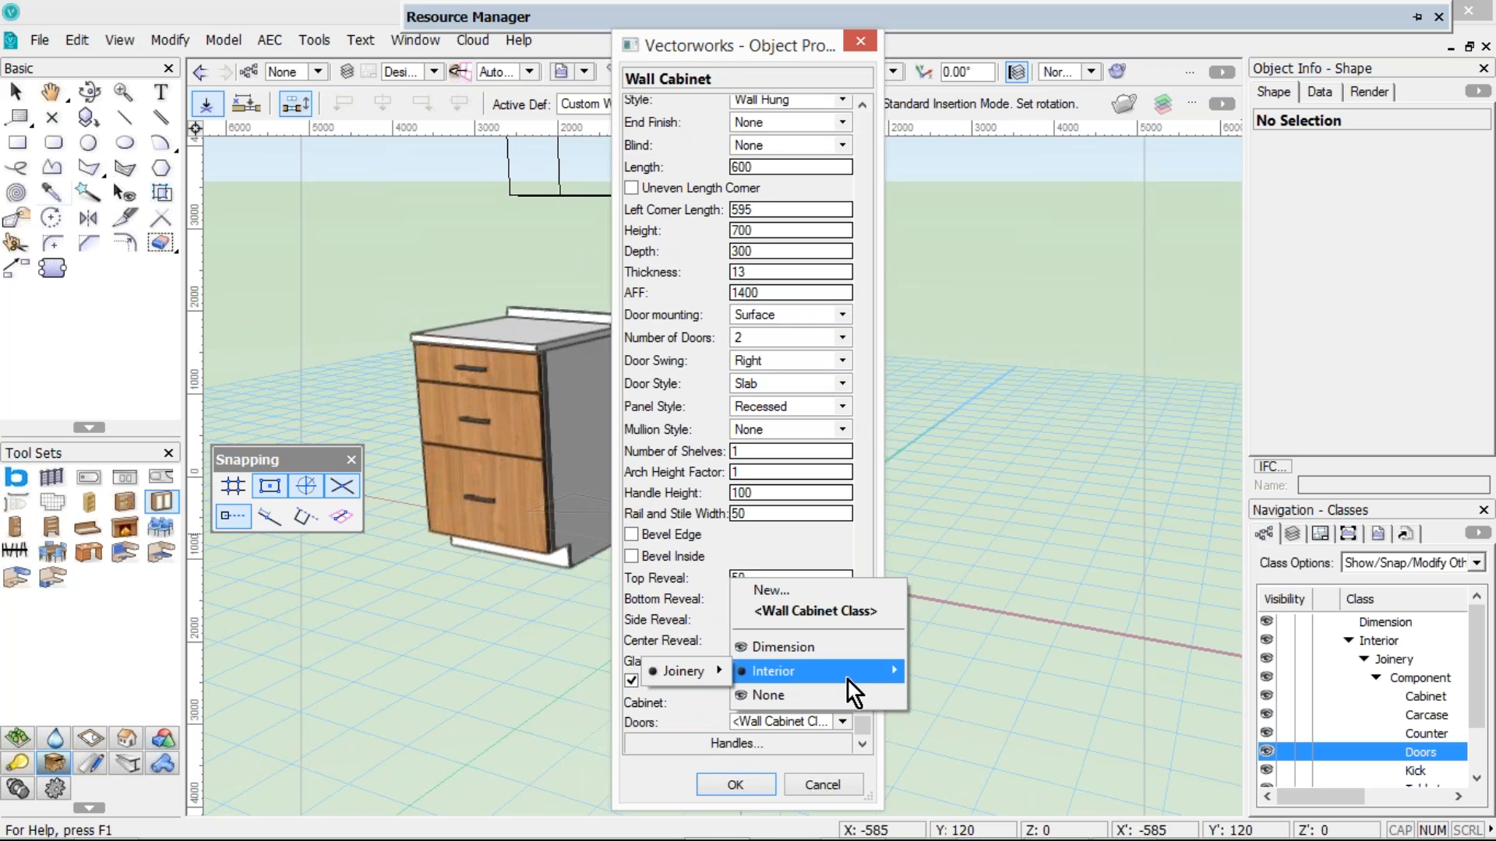
{"action": "mouse_move", "coordinate": [590, 670]}
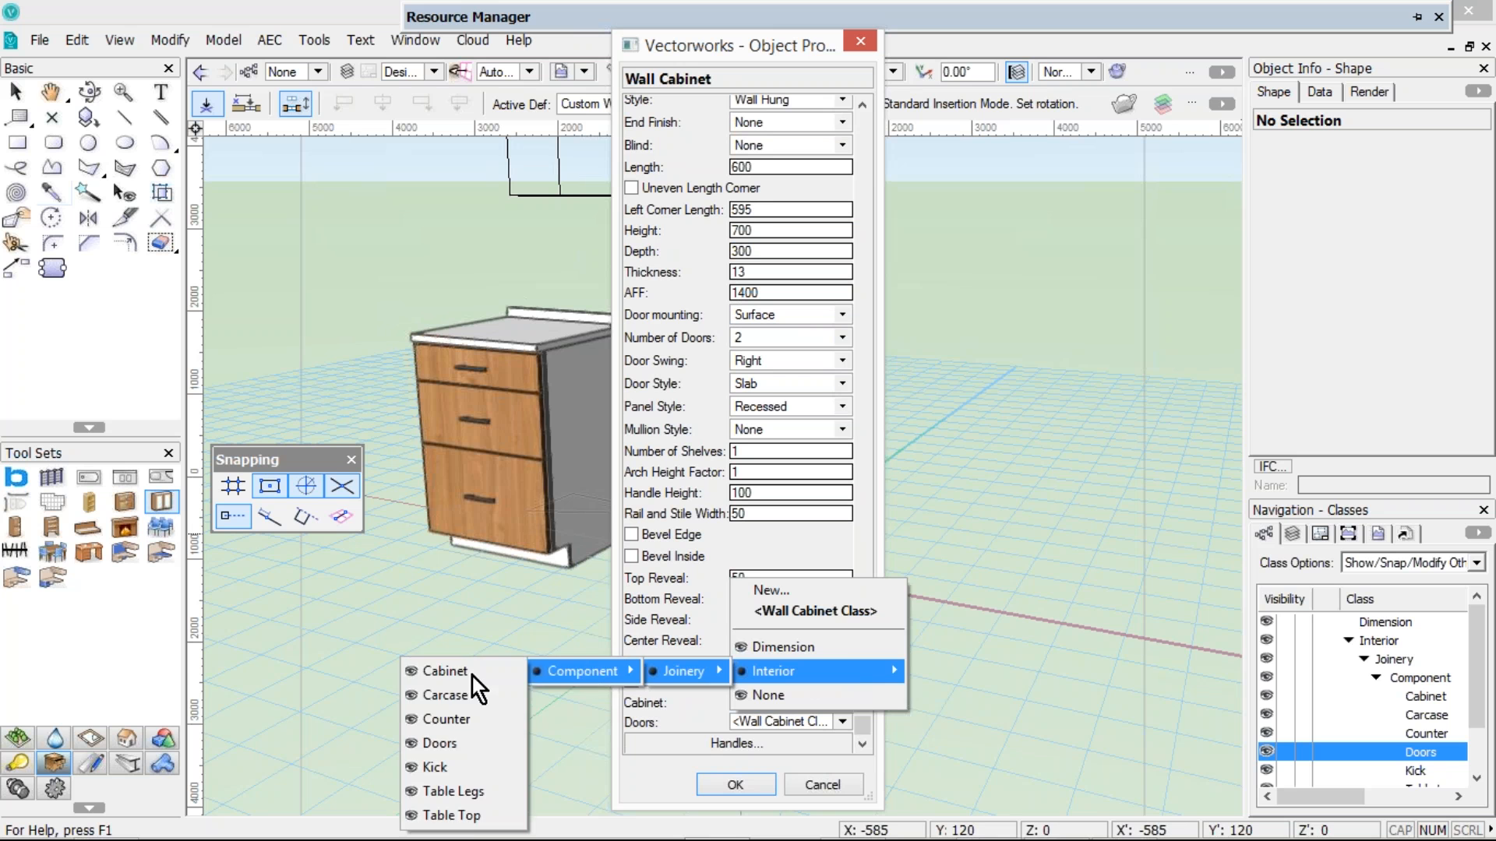
{"action": "left_click", "coordinate": [518, 670]}
{"action": "left_click", "coordinate": [843, 722]}
{"action": "mouse_move", "coordinate": [807, 692]}
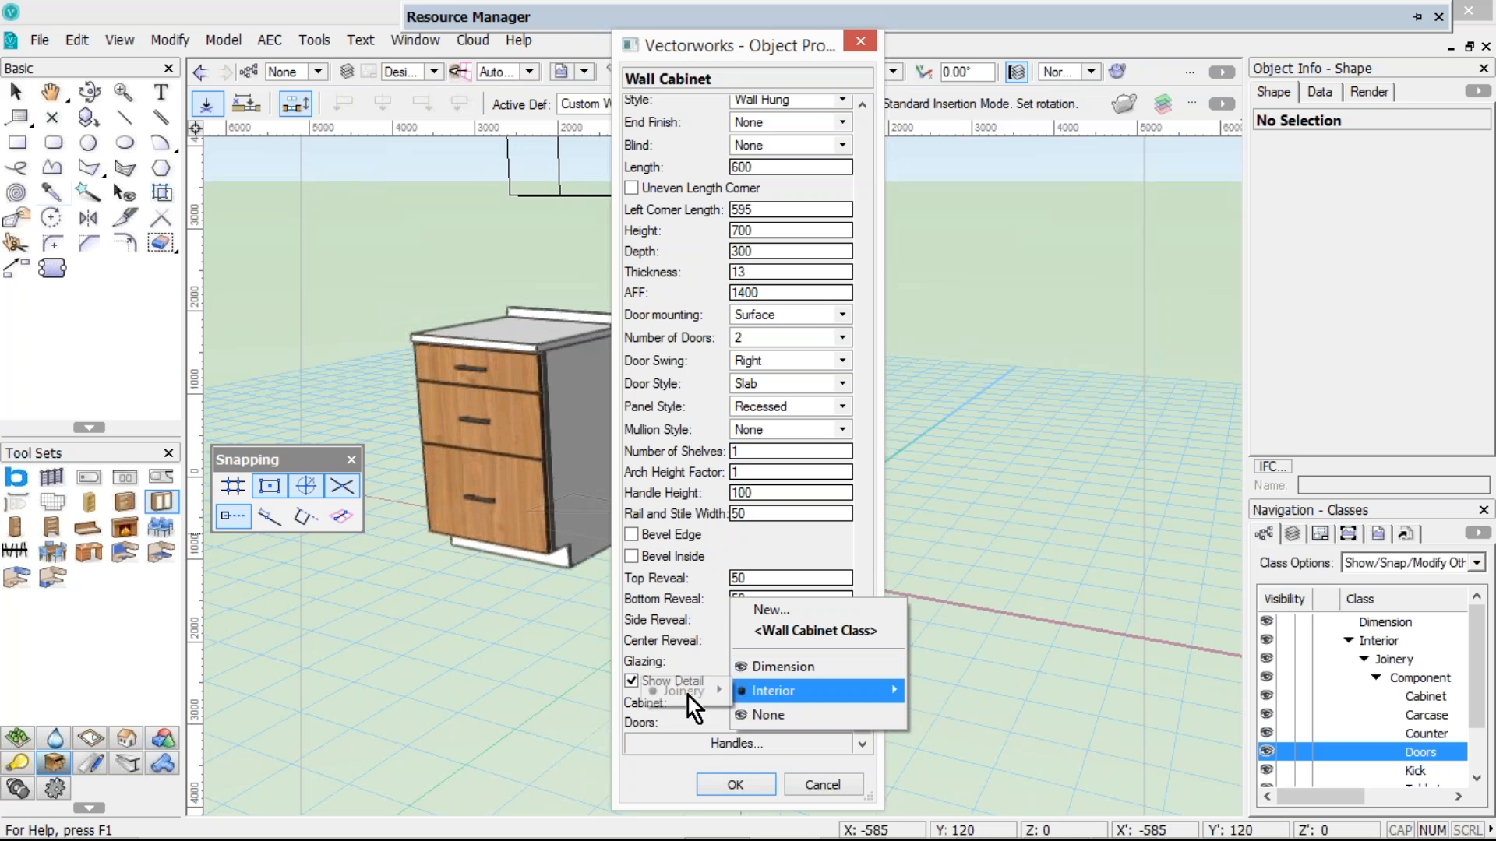
{"action": "mouse_move", "coordinate": [656, 696]}
{"action": "mouse_move", "coordinate": [553, 690]}
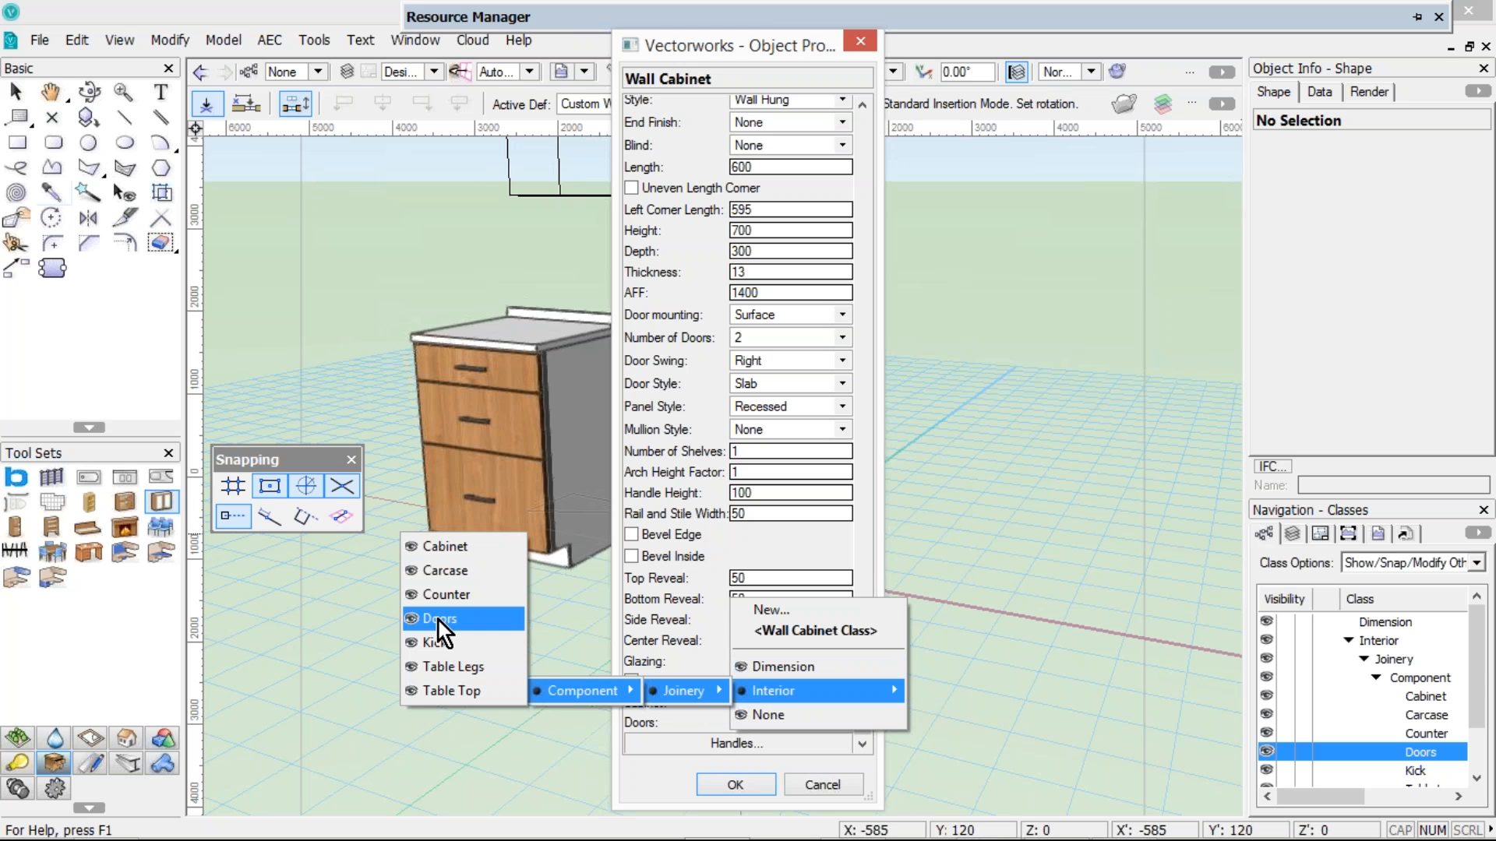
{"action": "left_click", "coordinate": [438, 620]}
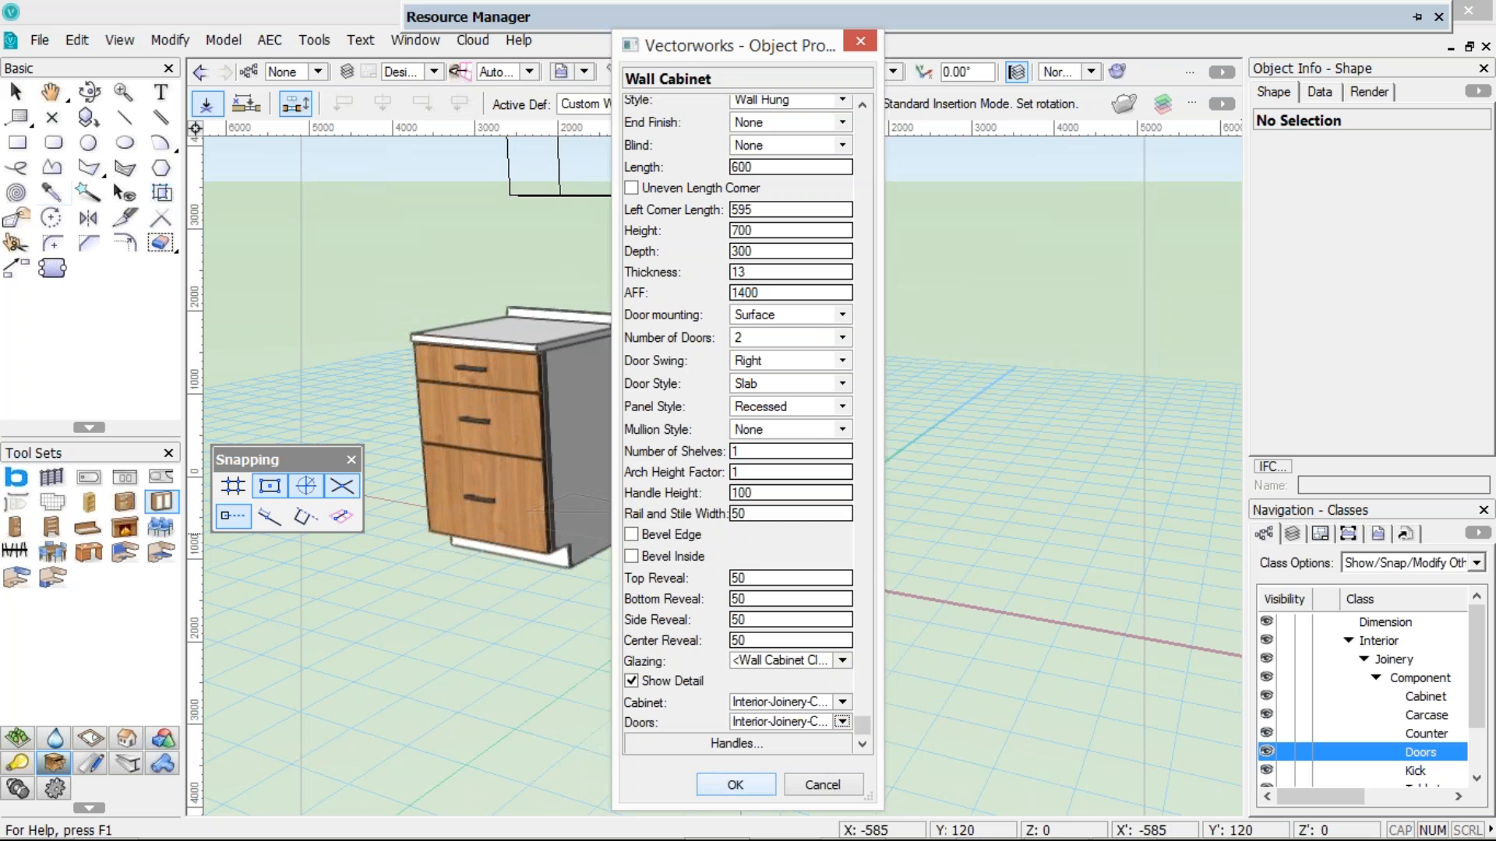
{"action": "left_click", "coordinate": [736, 784]}
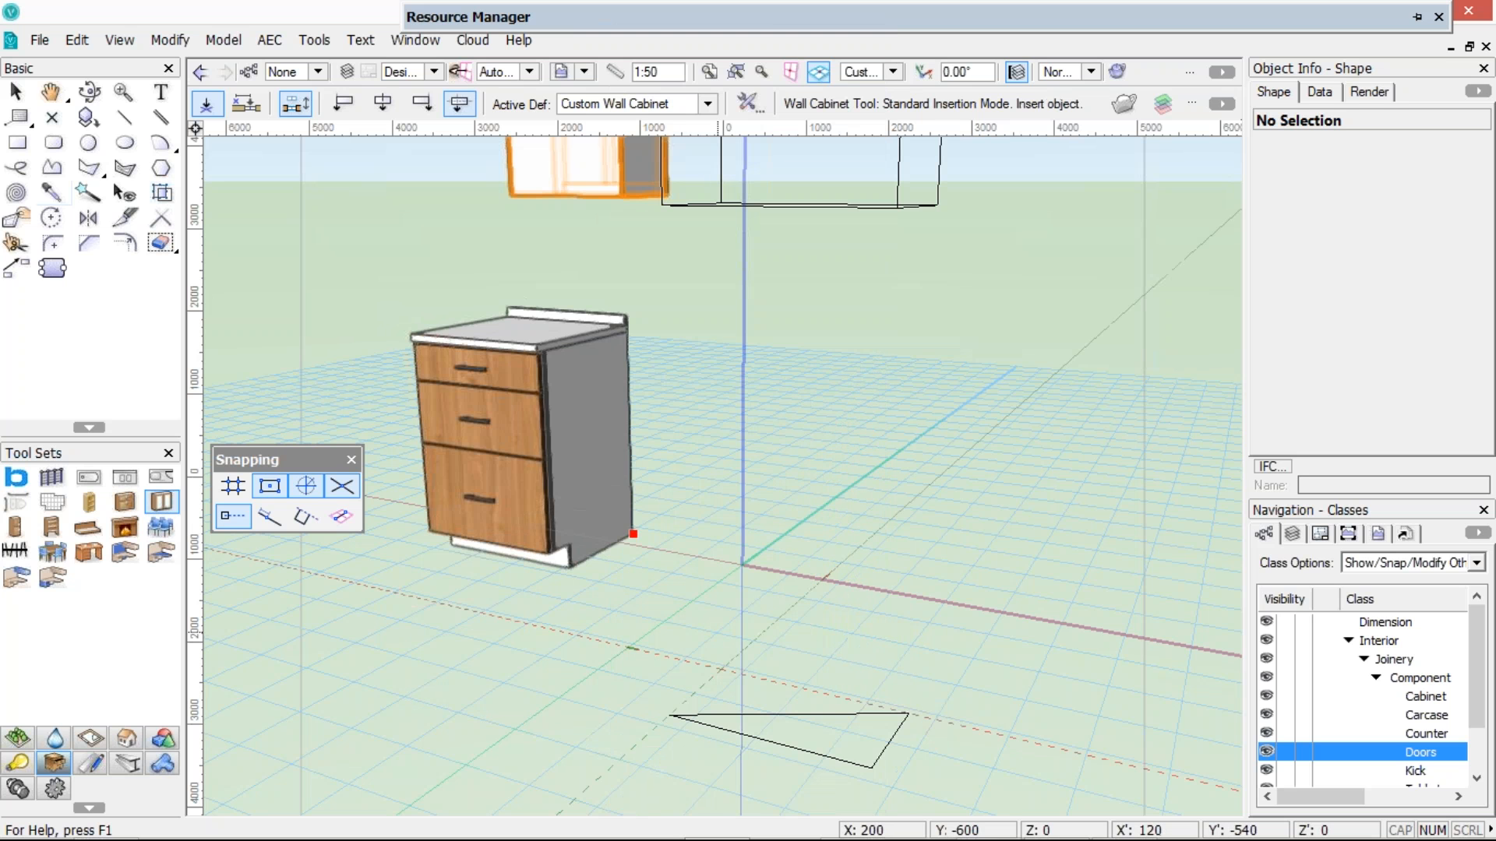
Set the wall cabinet's Top Reveal and Bottom Reveal to 0 and its Side Reveal and Center Reveal to 5
{"action": "scroll", "coordinate": [606, 335], "scroll_direction": "down", "scroll_amount": 2}
{"action": "middle_click_drag", "start_coordinate": [606, 335], "coordinate": [609, 443]}
{"action": "scroll", "coordinate": [609, 442], "scroll_direction": "up", "scroll_amount": 2}
{"action": "key", "text": "x"}
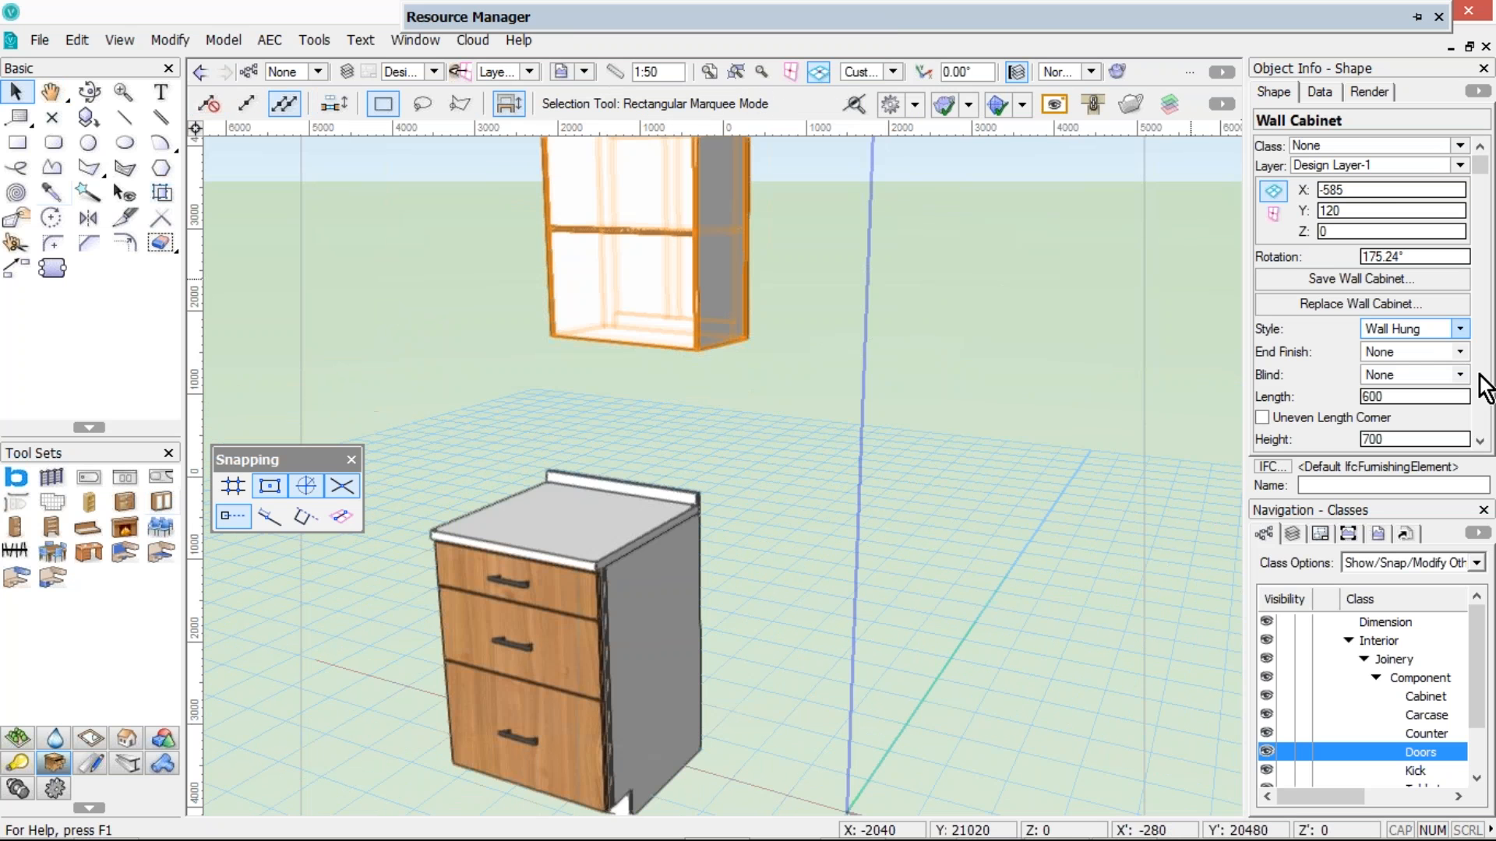
{"action": "left_click_drag", "start_coordinate": [1479, 164], "coordinate": [1479, 423]}
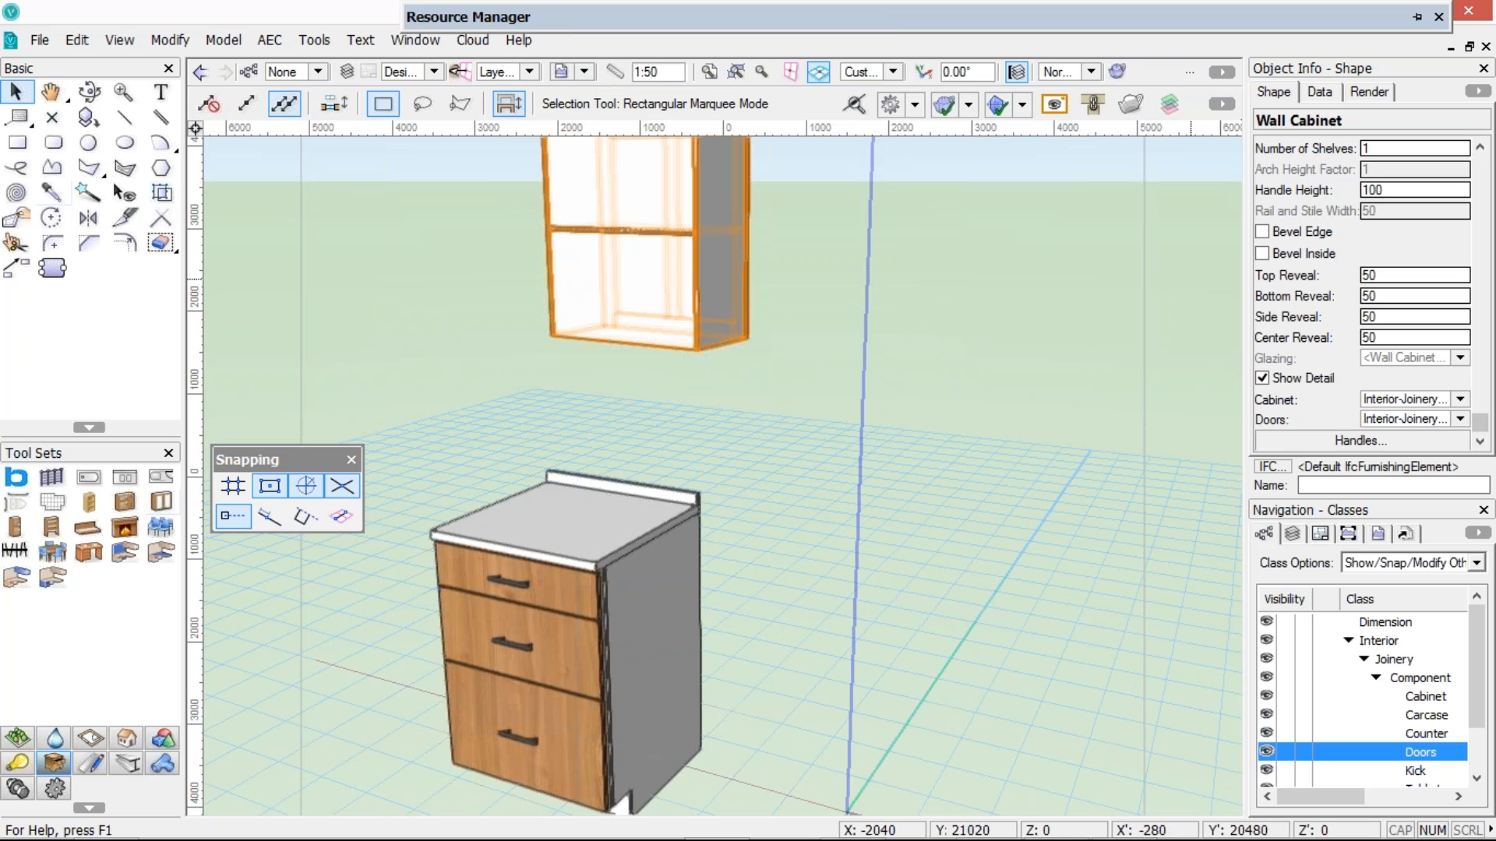
{"action": "double_click", "coordinate": [1383, 275]}
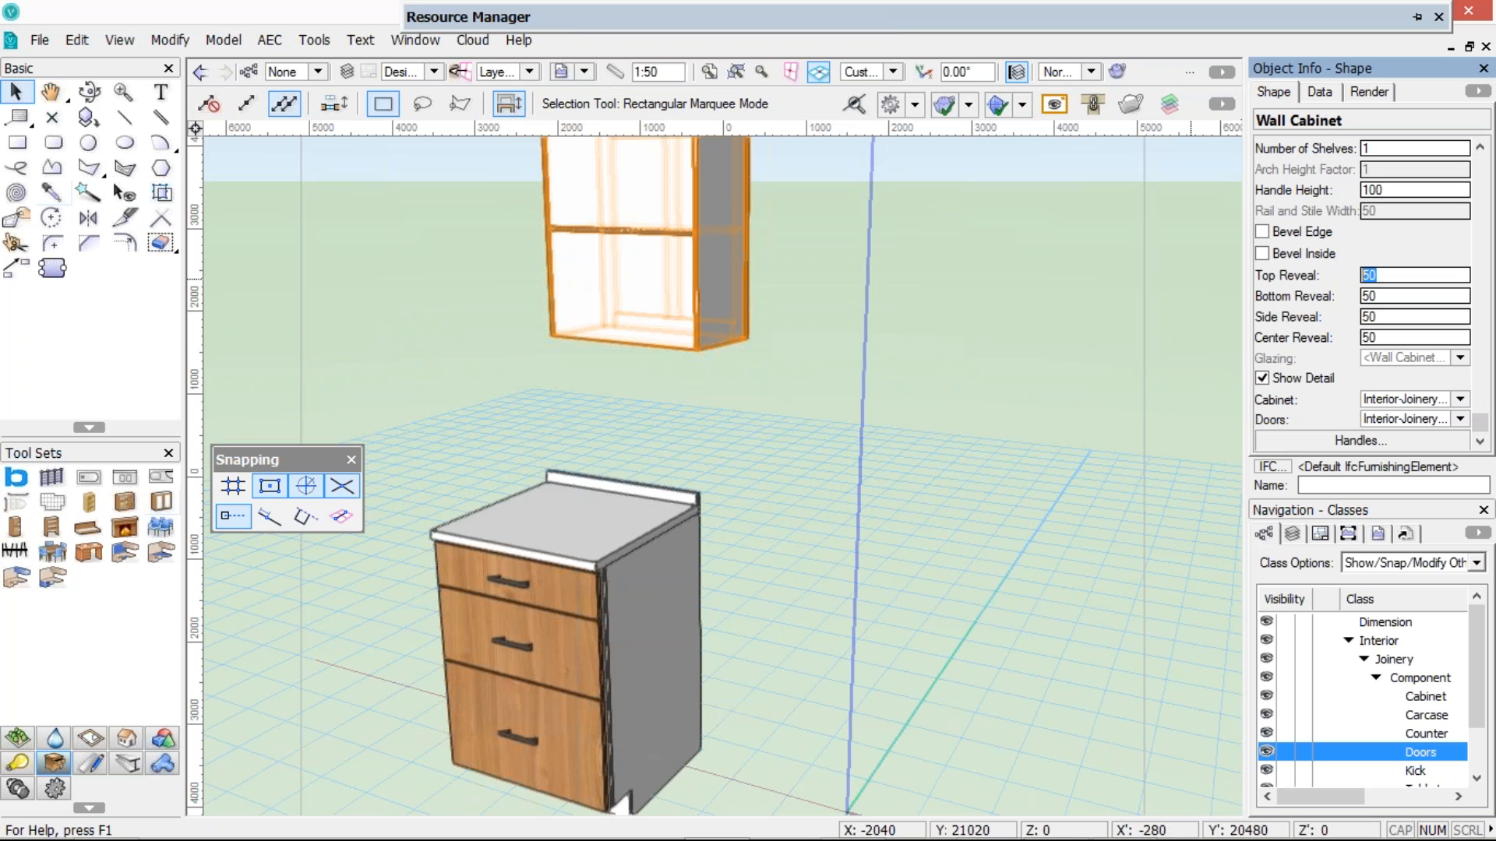
{"action": "type", "text": "0"}
{"action": "key", "text": "Tab"}
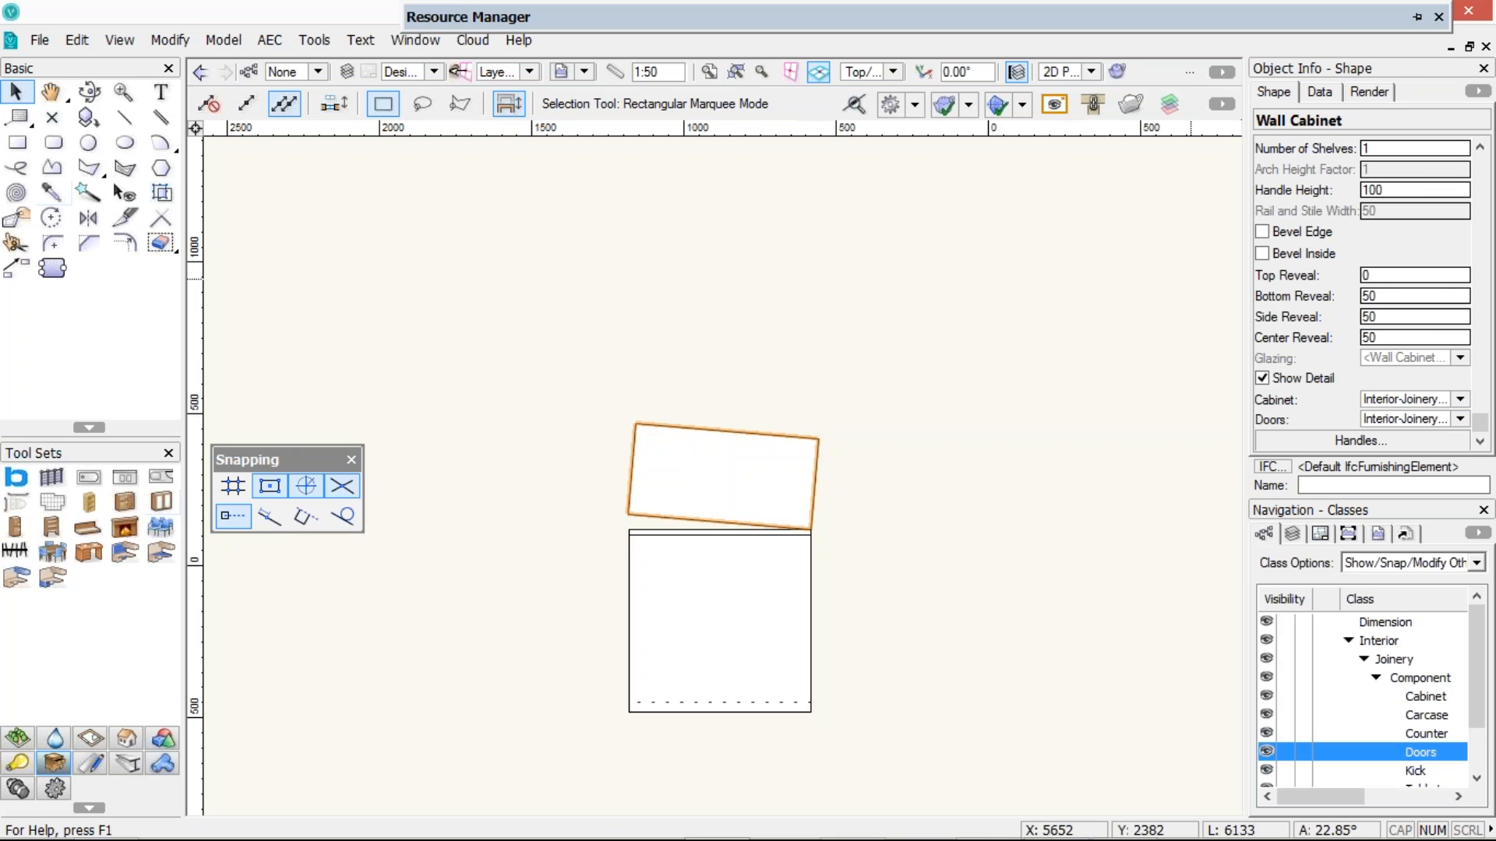
{"action": "type", "text": "0"}
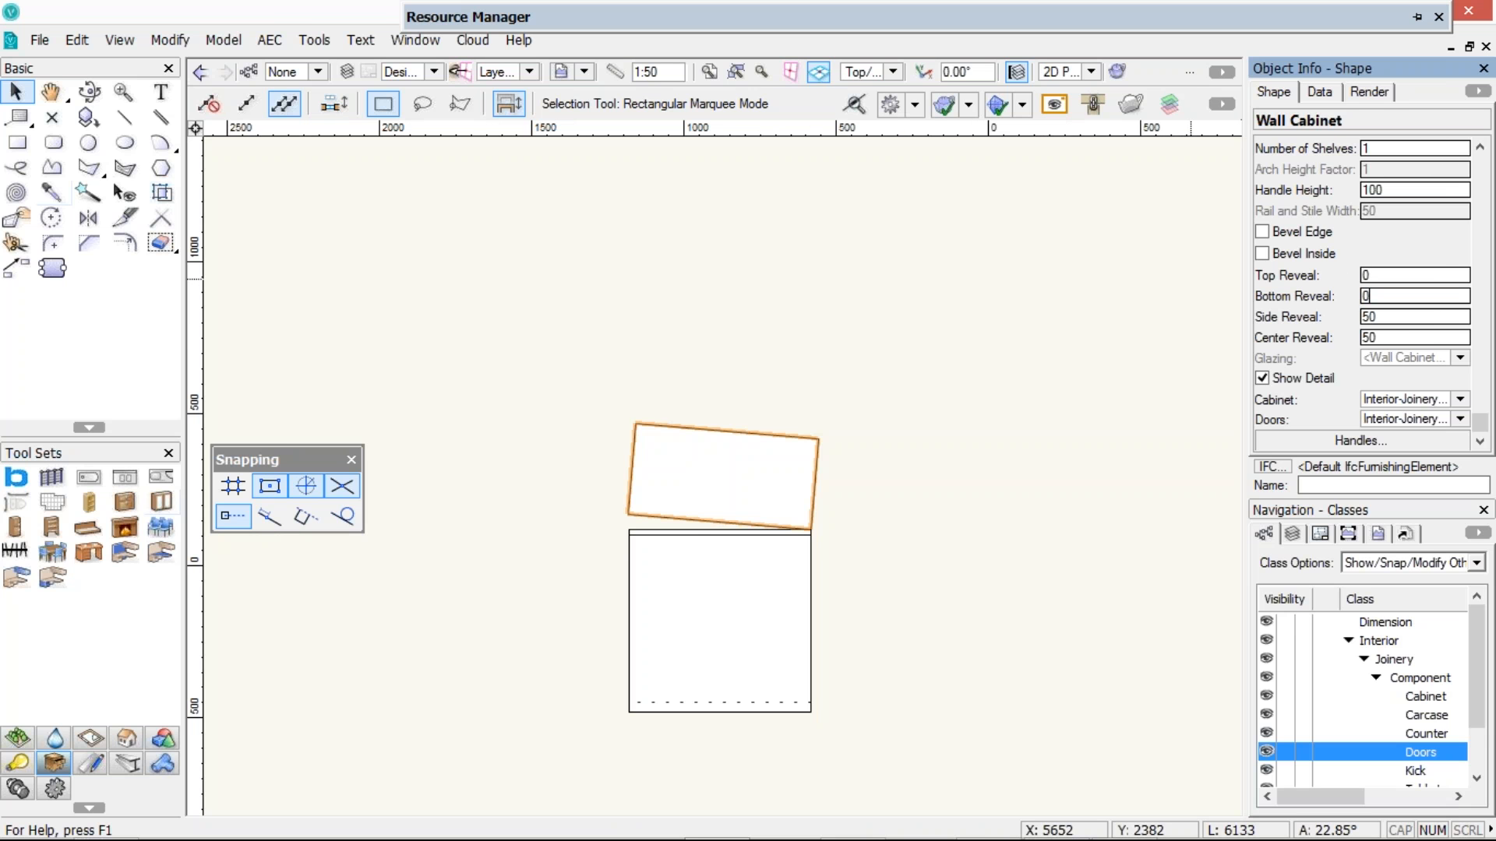
{"action": "key", "text": "Tab"}
{"action": "type", "text": "5"}
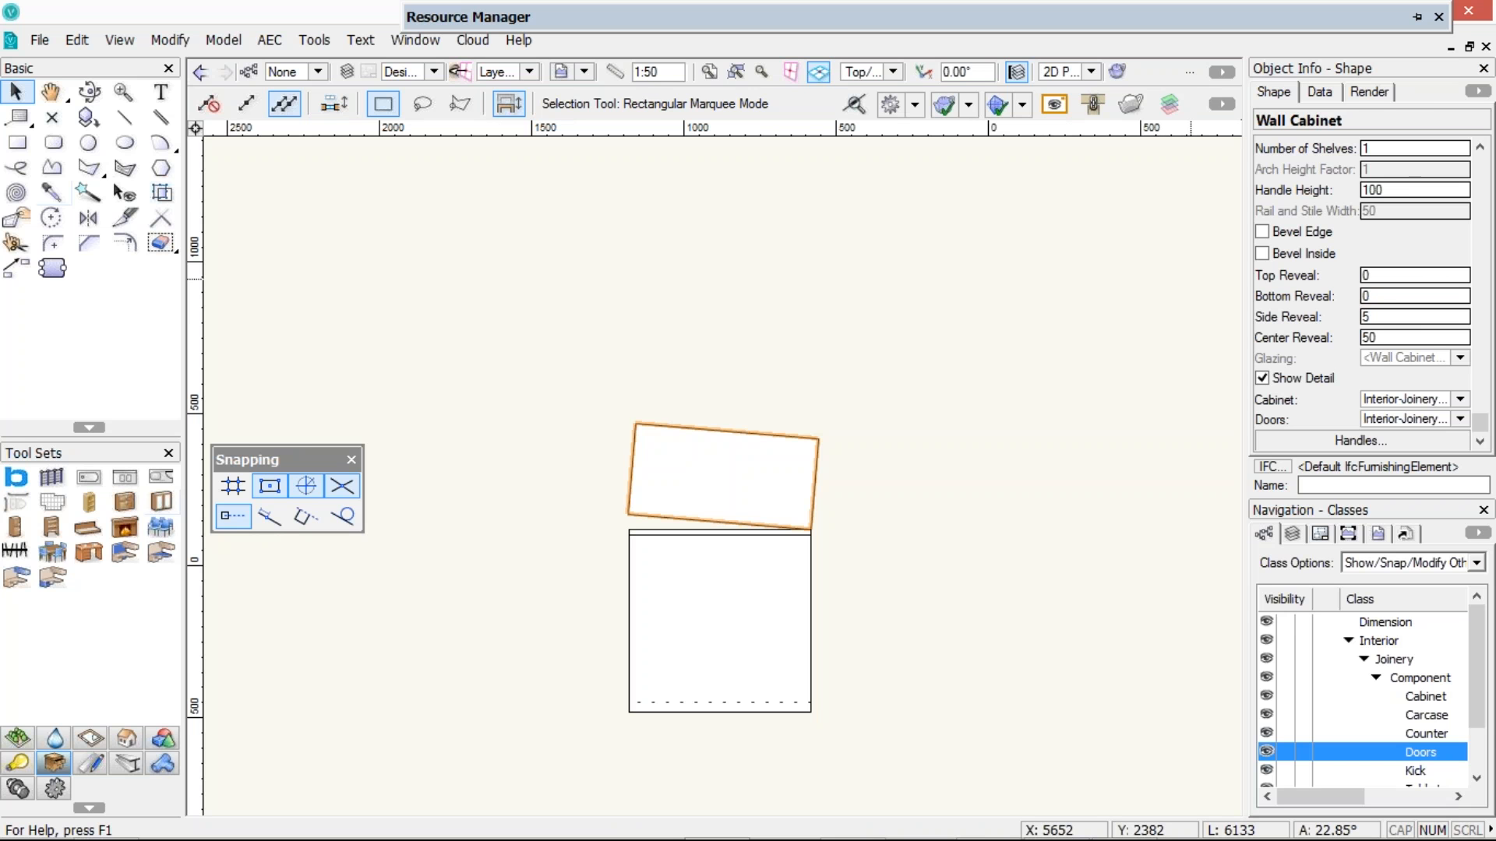
{"action": "key", "text": "Tab"}
{"action": "type", "text": "5"}
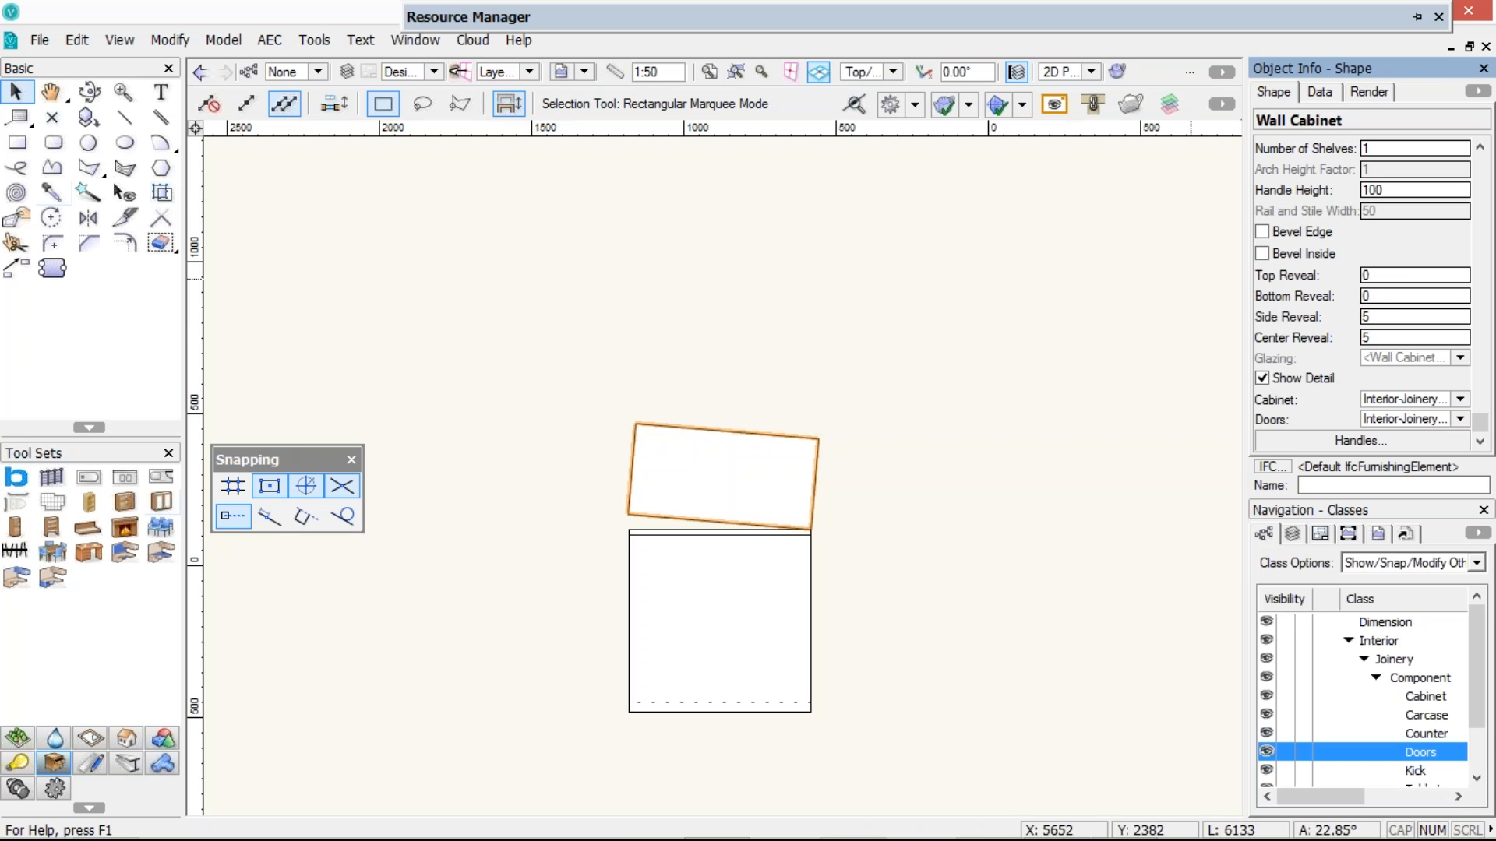
{"action": "left_click", "coordinate": [1441, 446]}
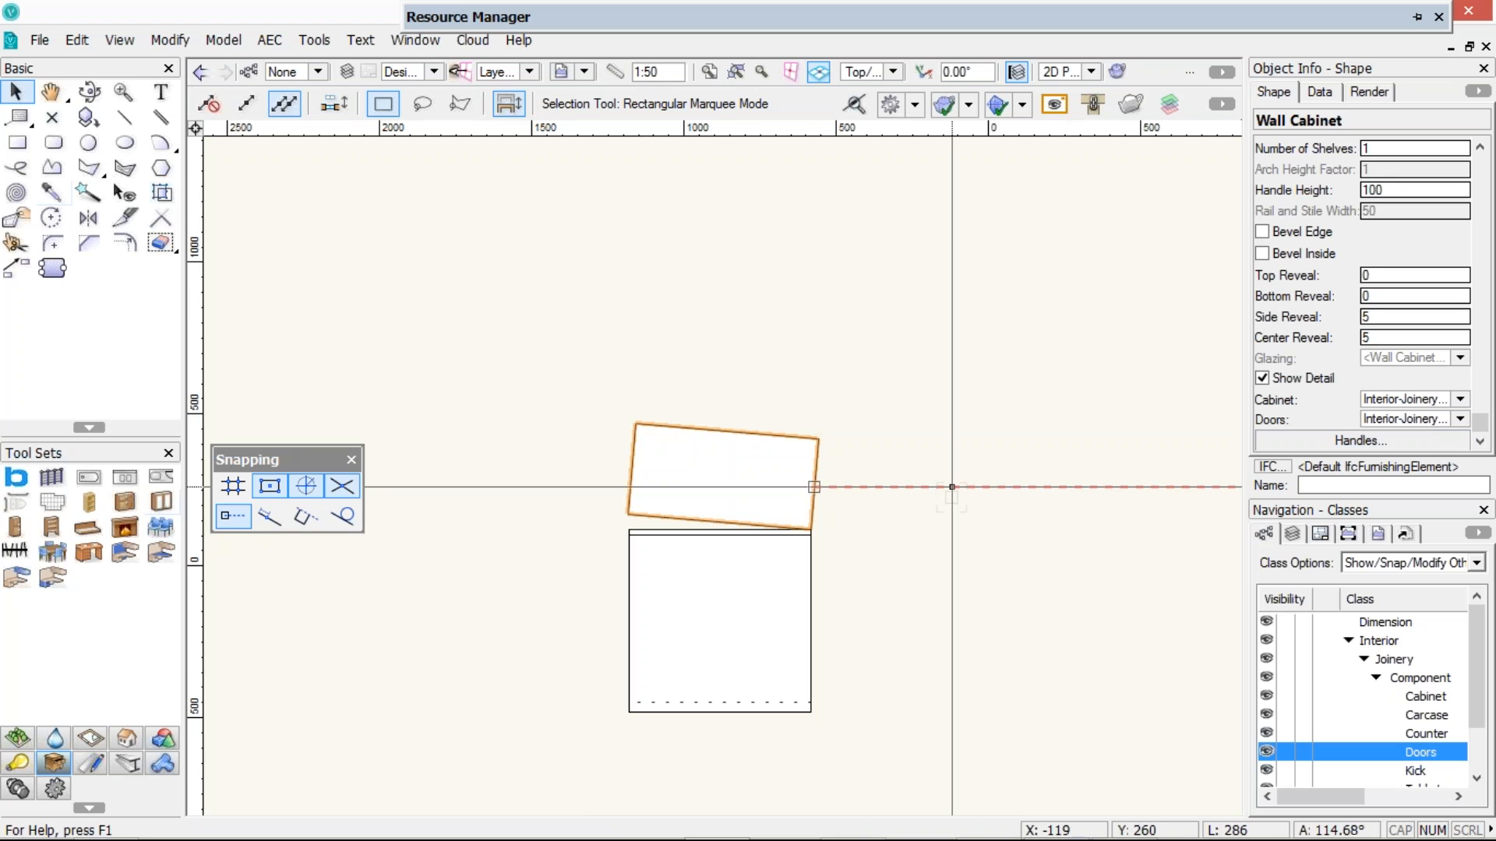
Set the wall cabinet's rotation to 0°
{"action": "key", "text": "3"}
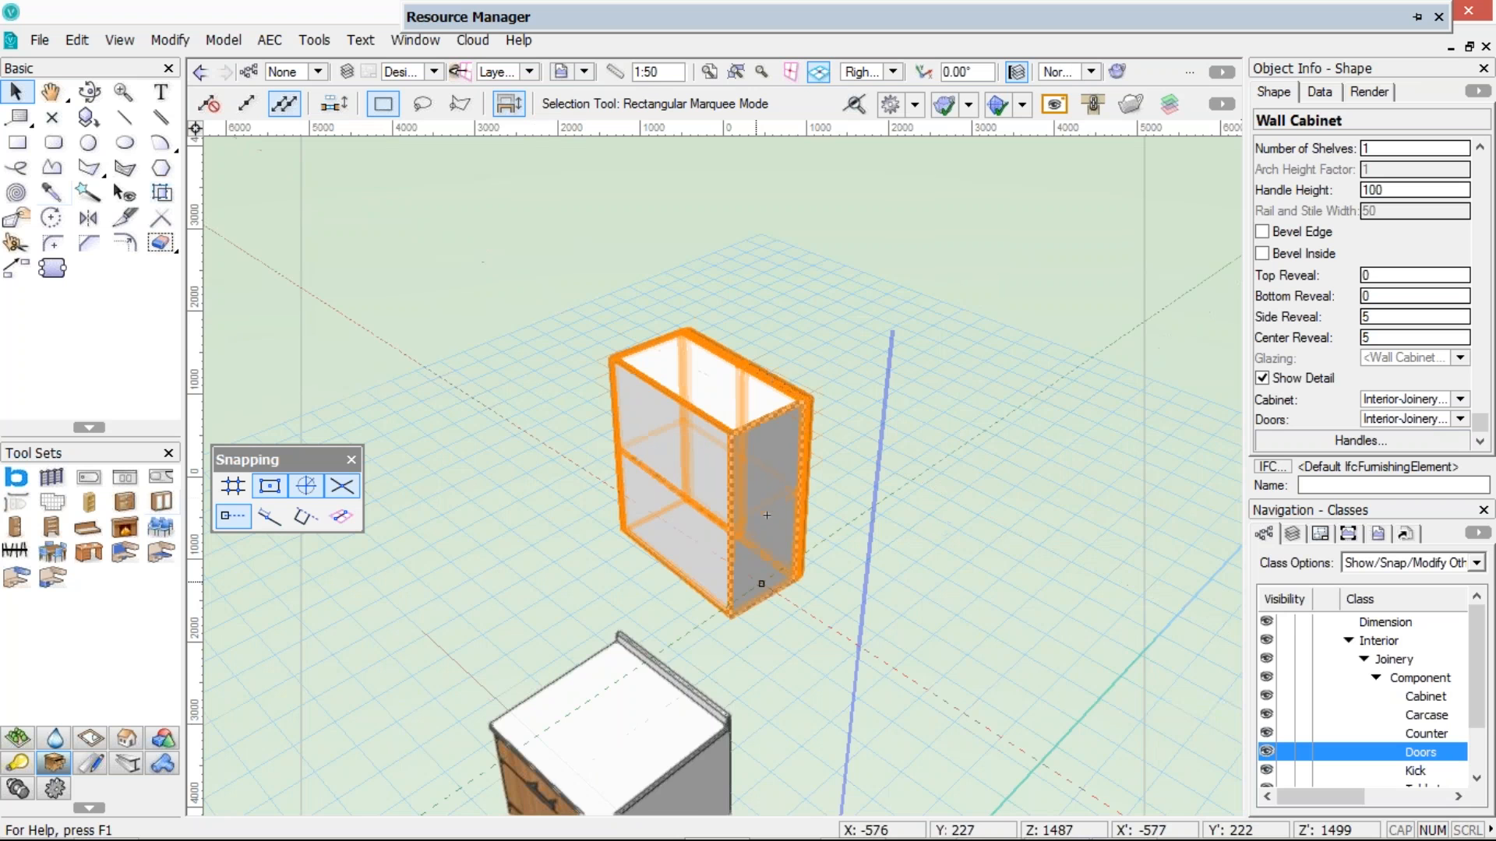
{"action": "scroll", "coordinate": [761, 584], "scroll_direction": "up", "scroll_amount": 2}
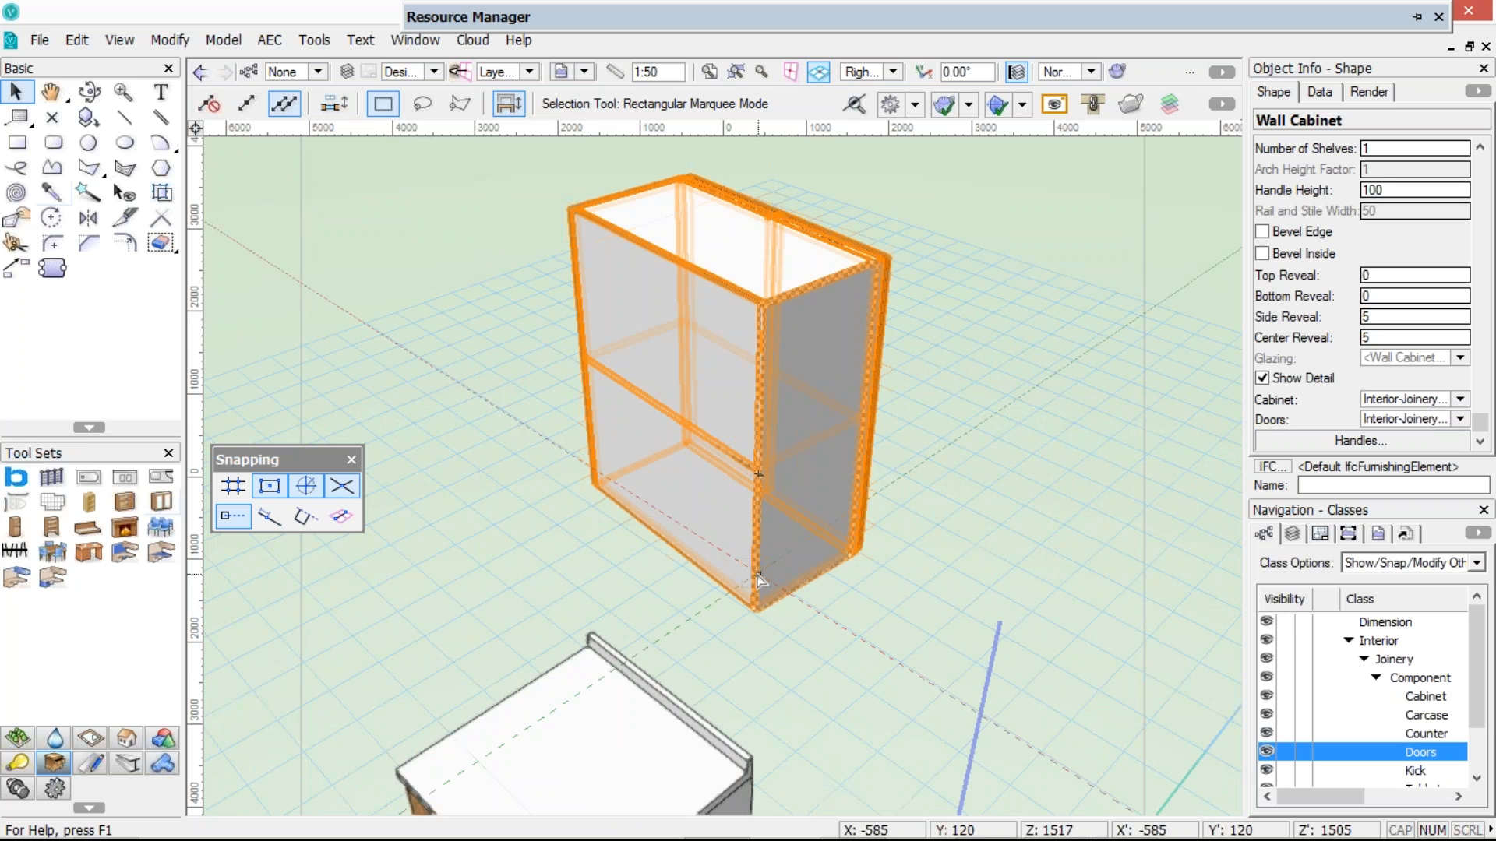
{"action": "scroll", "coordinate": [760, 471], "scroll_direction": "down", "scroll_amount": 1}
{"action": "middle_click_drag", "start_coordinate": [759, 471], "coordinate": [791, 445], "text": "shift"}
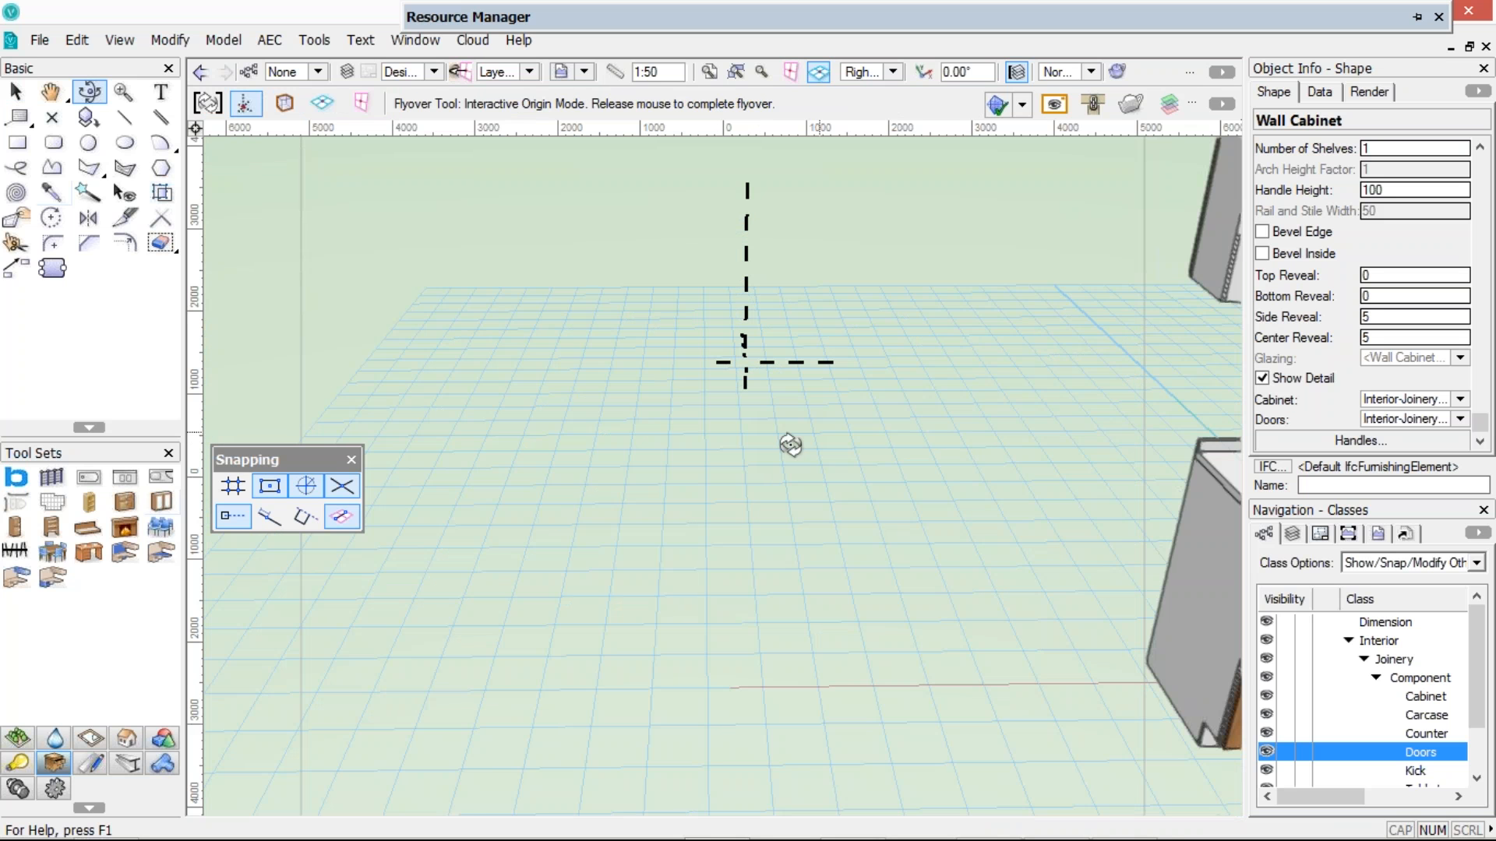
{"action": "middle_click_drag", "start_coordinate": [791, 444], "coordinate": [779, 440], "text": "shift"}
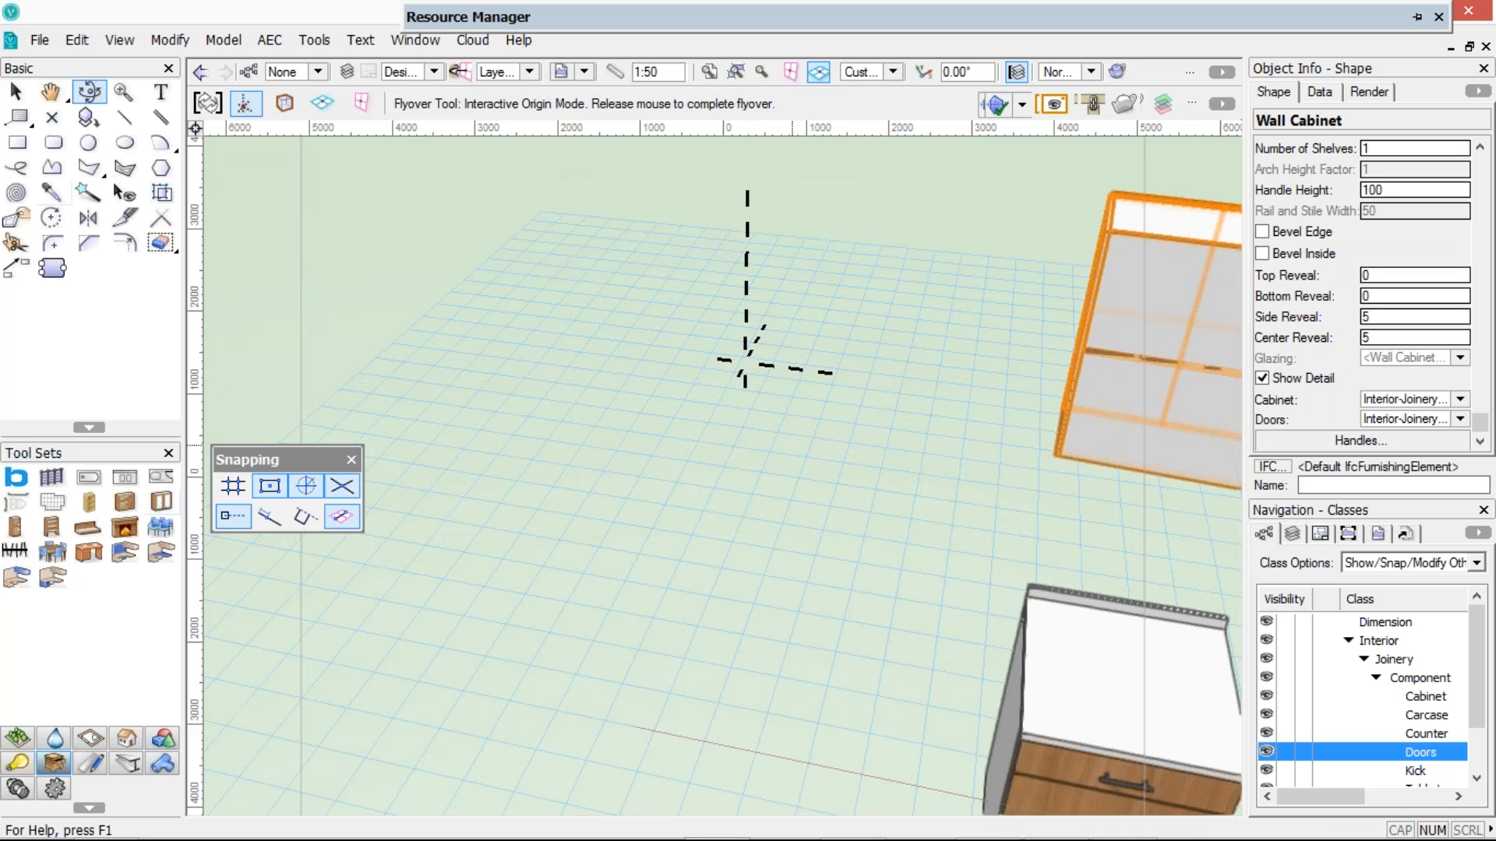
{"action": "key", "text": "ctrl+5"}
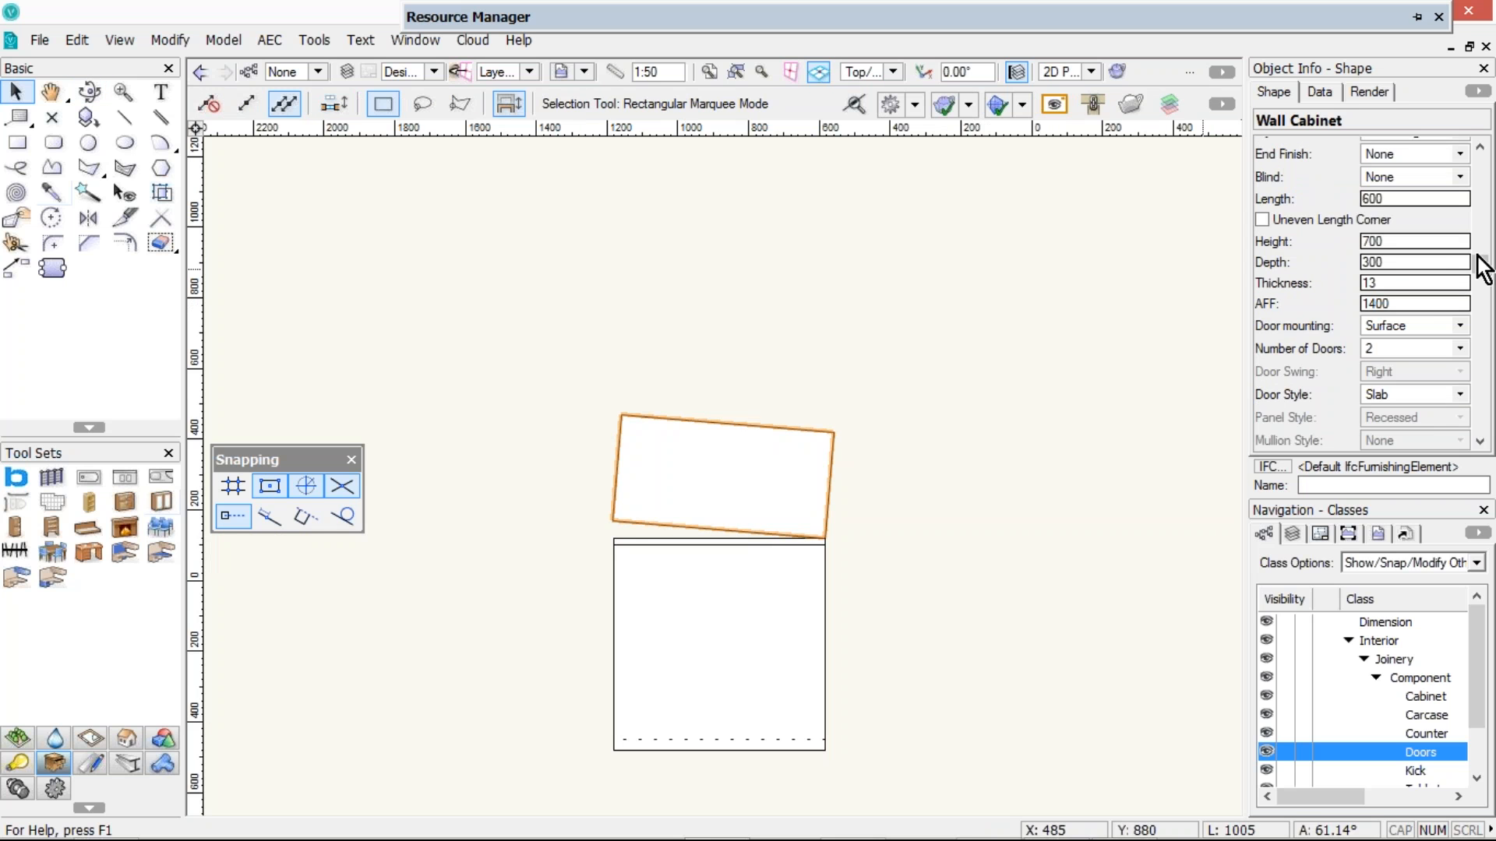
{"action": "scroll", "coordinate": [1483, 269], "scroll_direction": "up", "scroll_amount": 5}
{"action": "left_click", "coordinate": [1340, 259]}
{"action": "type", "text": "0"}
{"action": "key", "text": "Return"}
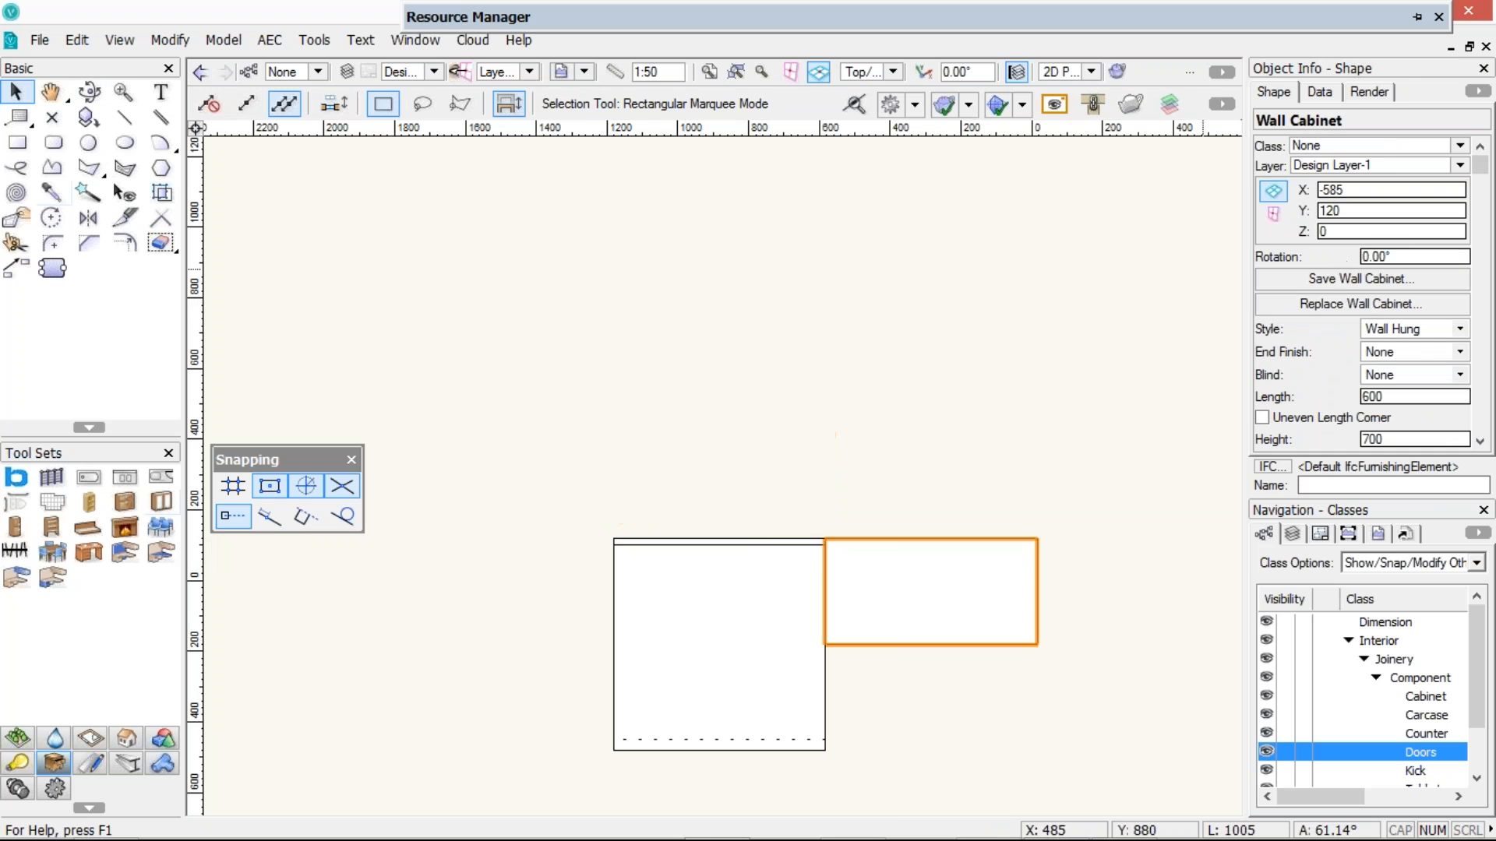
Move the wall cabinet by its rear-left corner onto the base cabinet's rear-left corner in plan, at X -1180, Y 120
{"action": "left_click", "coordinate": [1204, 269]}
{"action": "left_click_drag", "start_coordinate": [825, 539], "coordinate": [614, 538]}
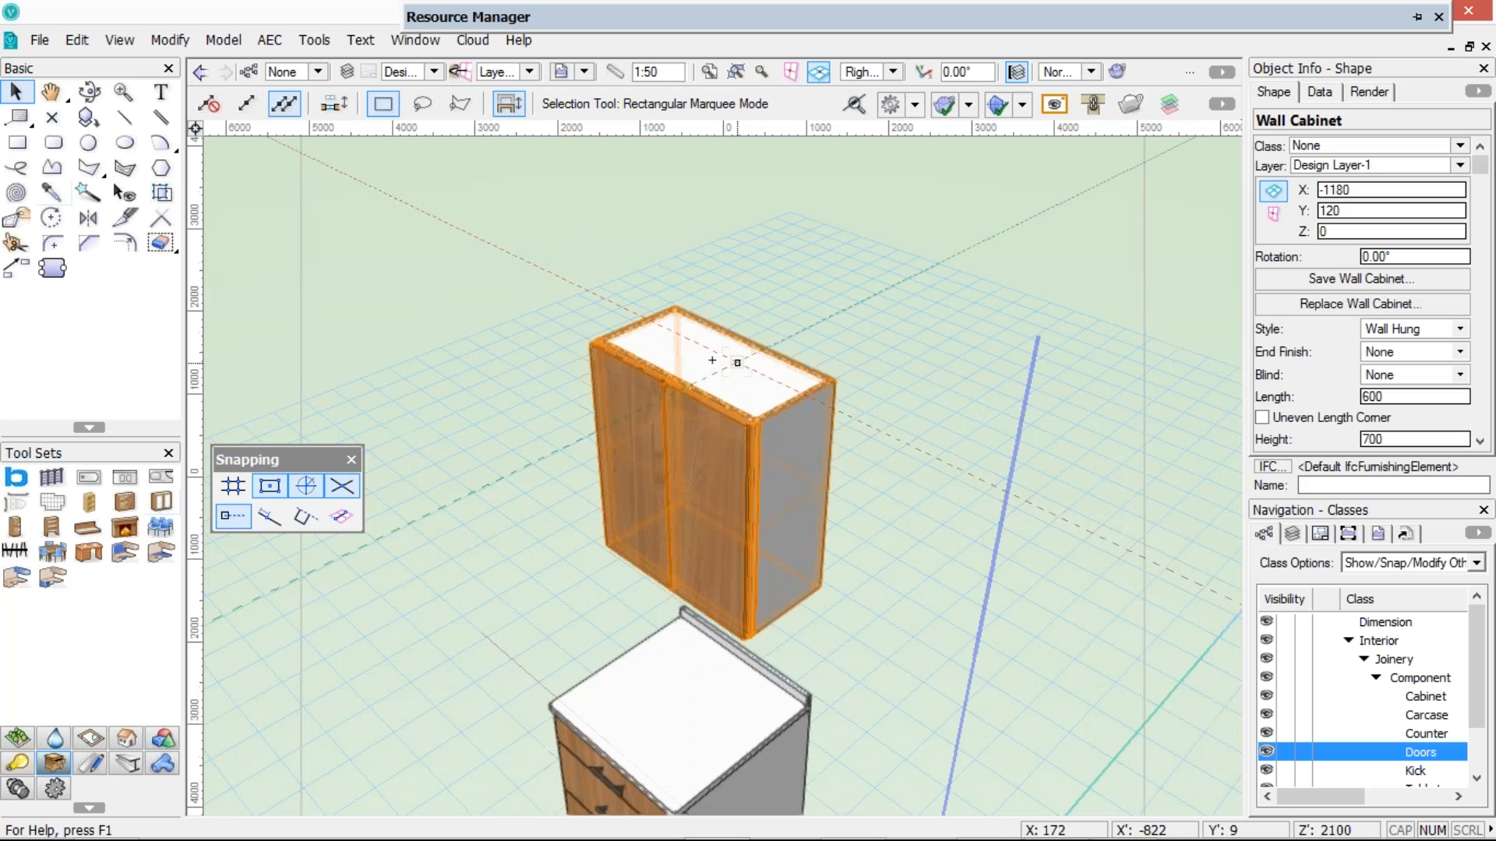
{"action": "key", "text": "space"}
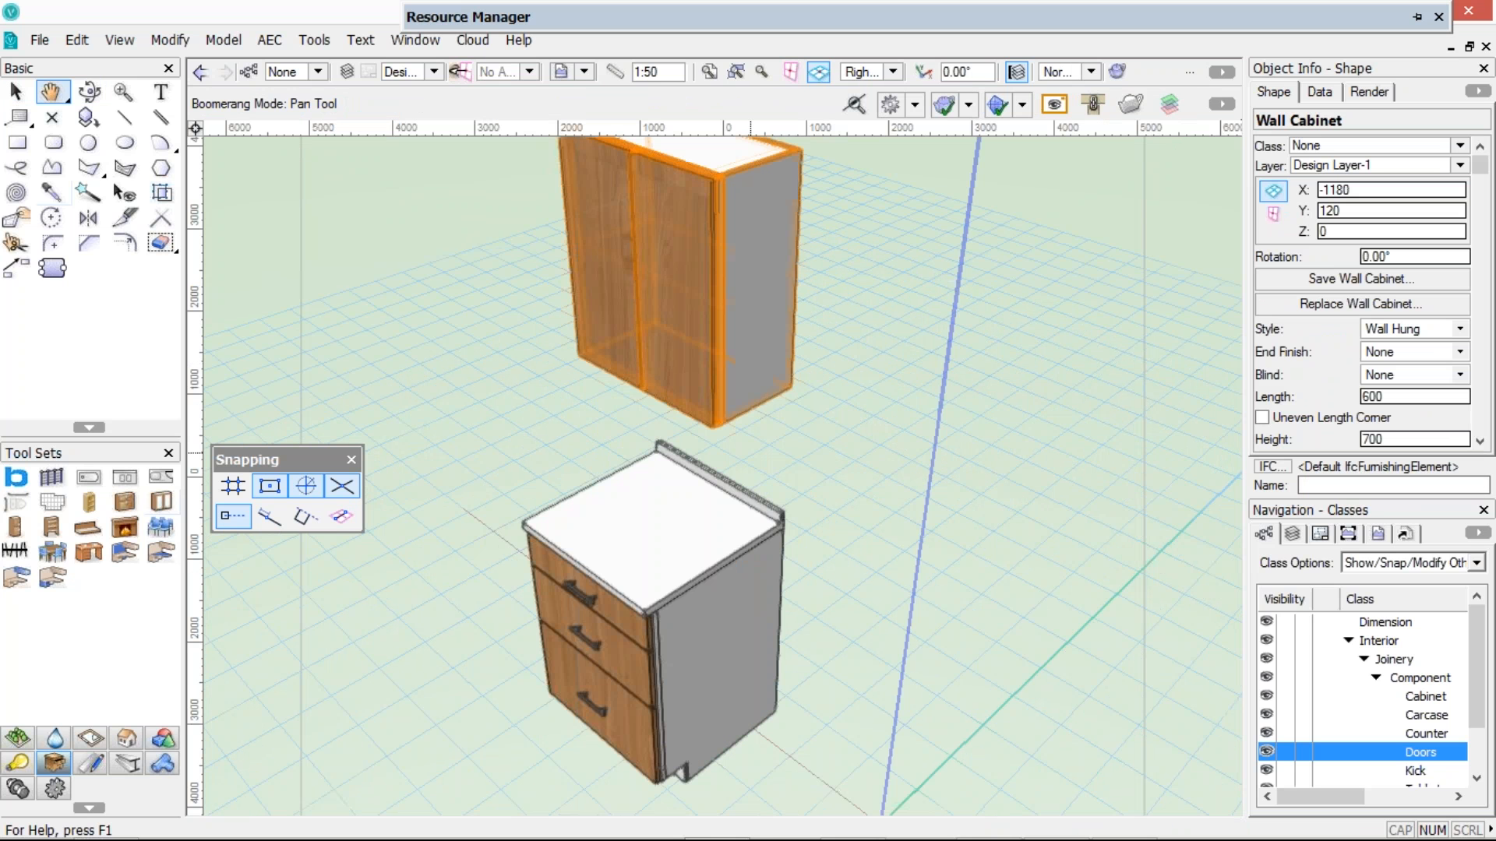
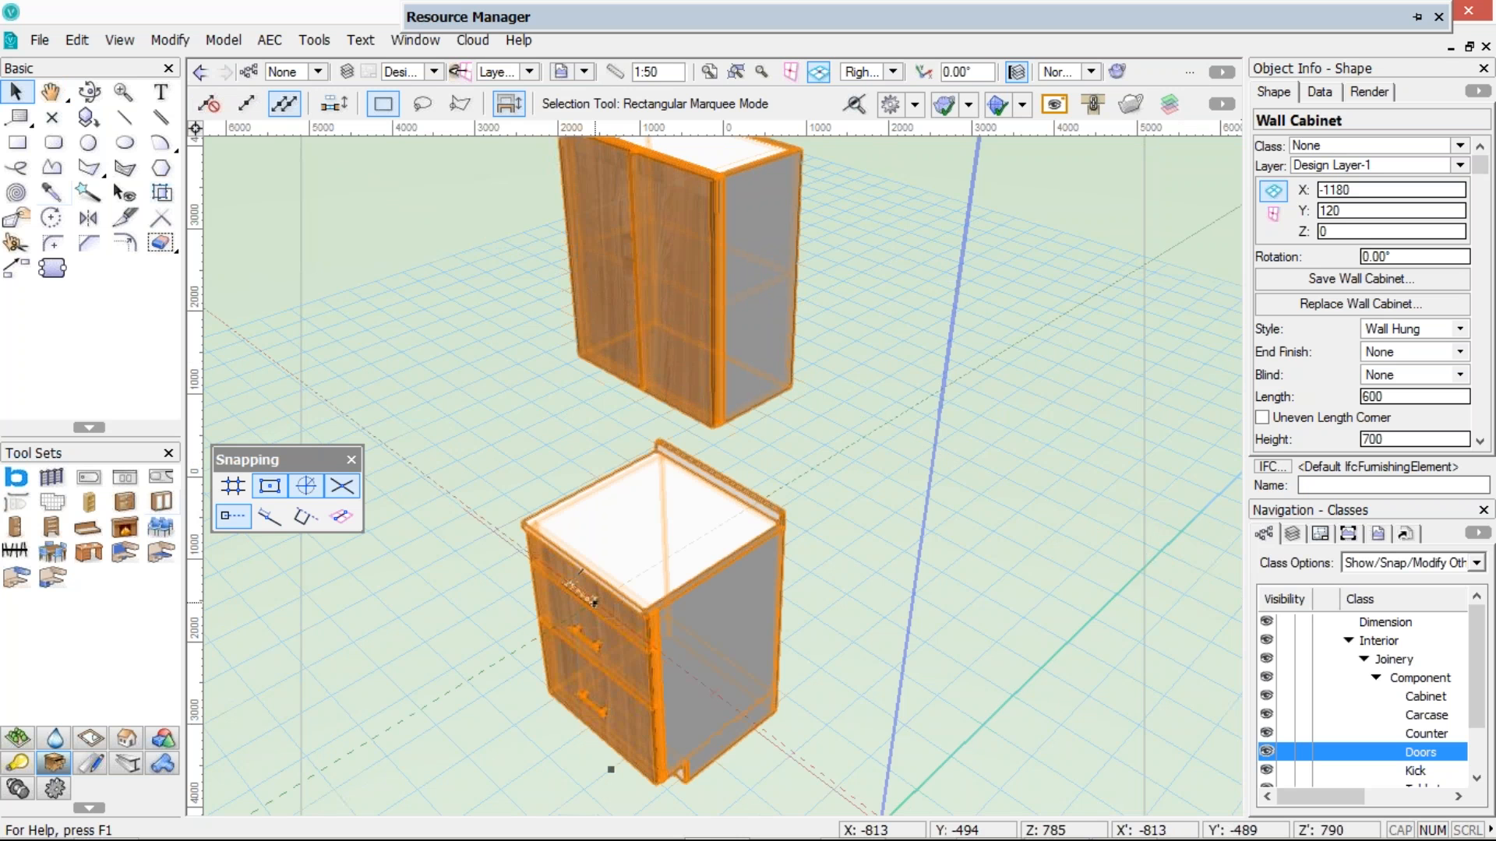
Assign the Pull Bar01 4"-Chrome symbol as the wall cabinet's door handles and clear the selection
{"action": "scroll", "coordinate": [592, 602], "scroll_direction": "down", "scroll_amount": 2}
{"action": "middle_click_drag", "start_coordinate": [779, 682], "coordinate": [794, 566]}
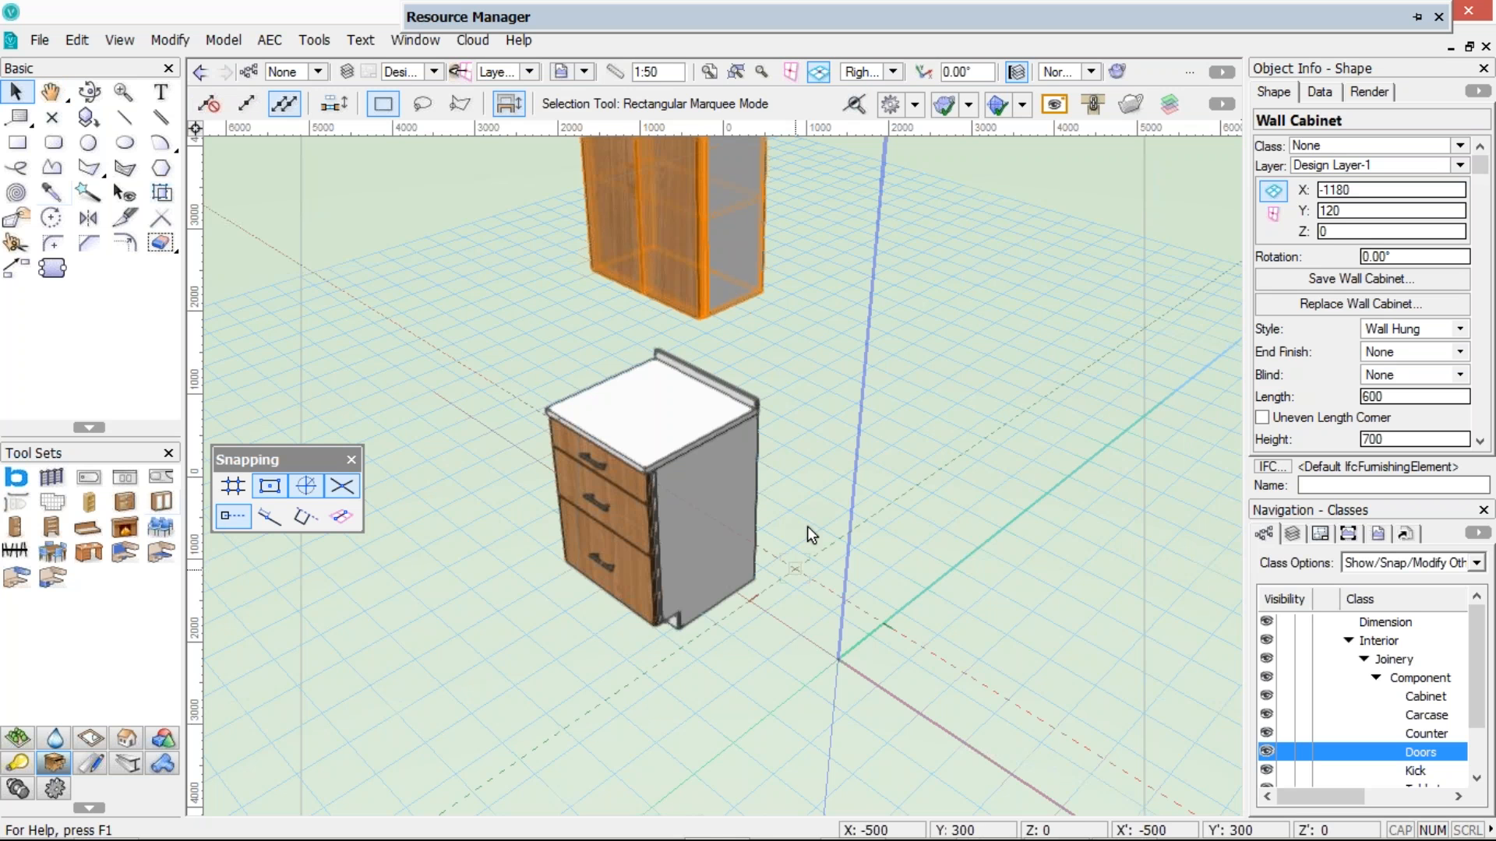
{"action": "scroll", "coordinate": [796, 516], "scroll_direction": "down", "scroll_amount": 1}
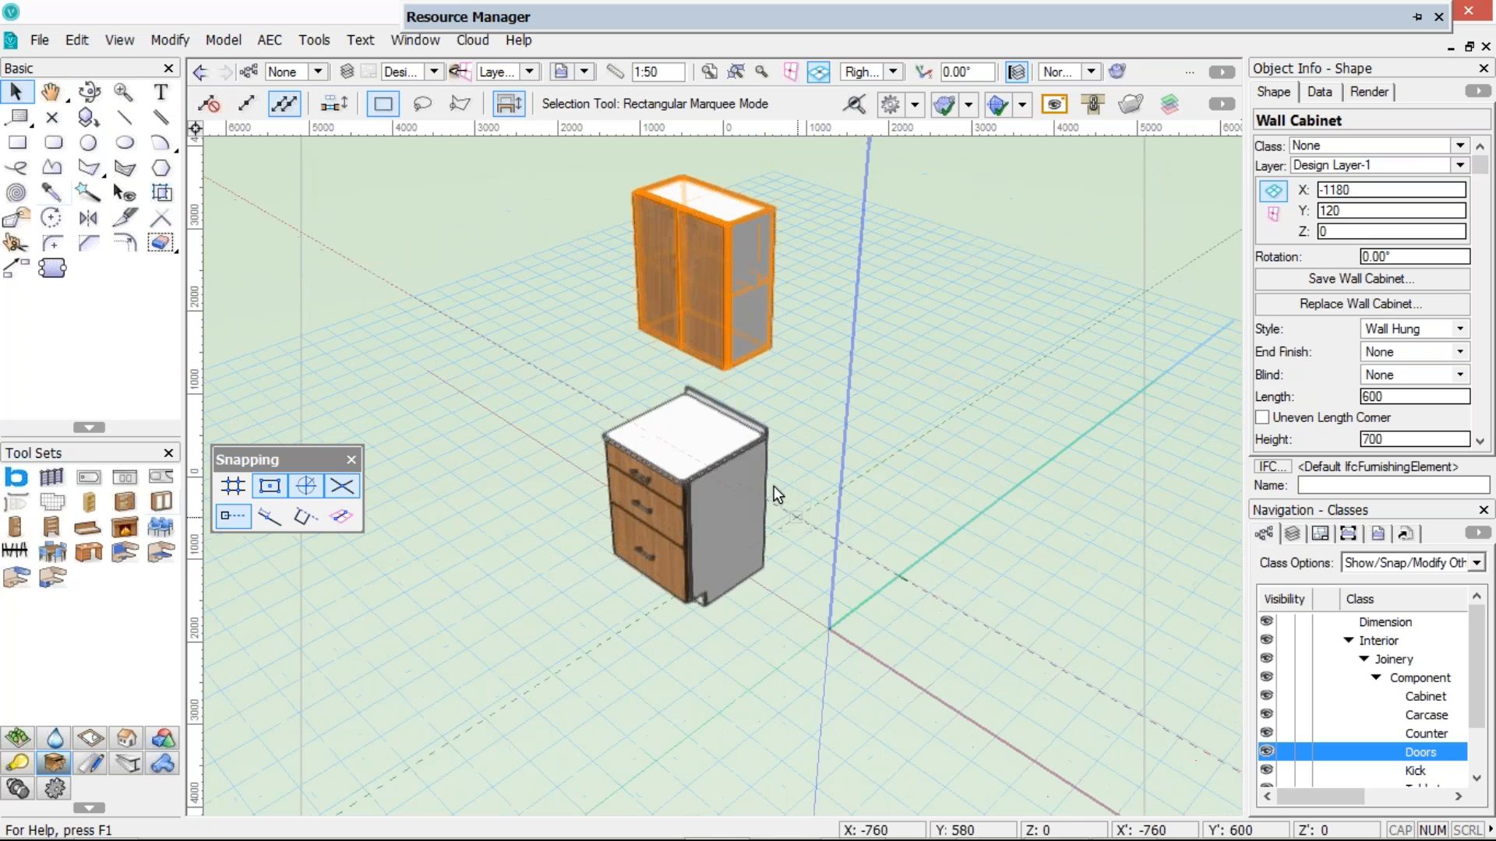
{"action": "left_click", "coordinate": [1480, 441]}
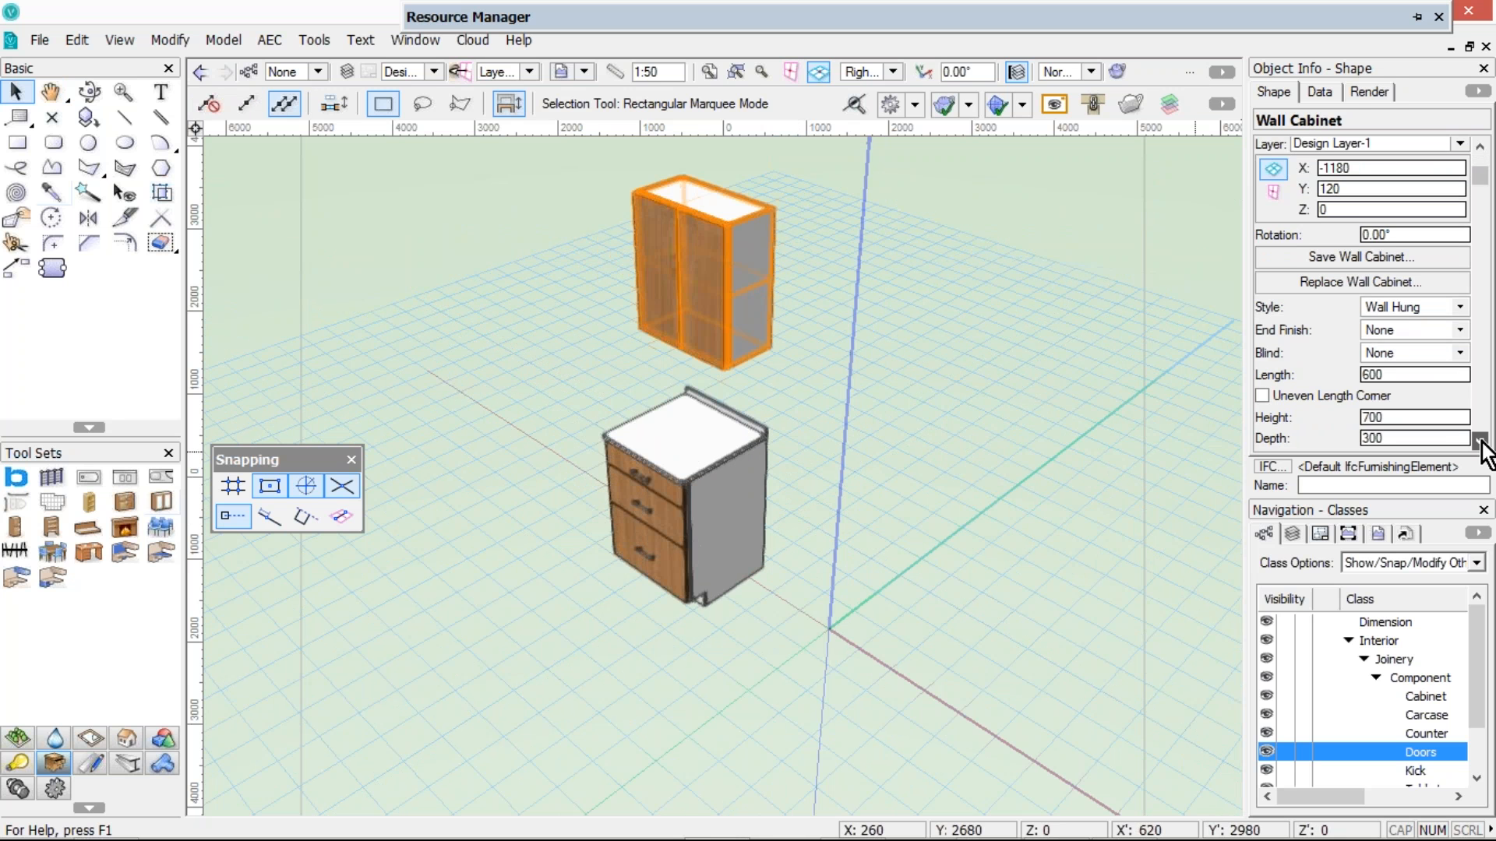
{"action": "left_click", "coordinate": [1480, 441]}
{"action": "left_click", "coordinate": [1479, 441]}
{"action": "left_click", "coordinate": [1352, 433]}
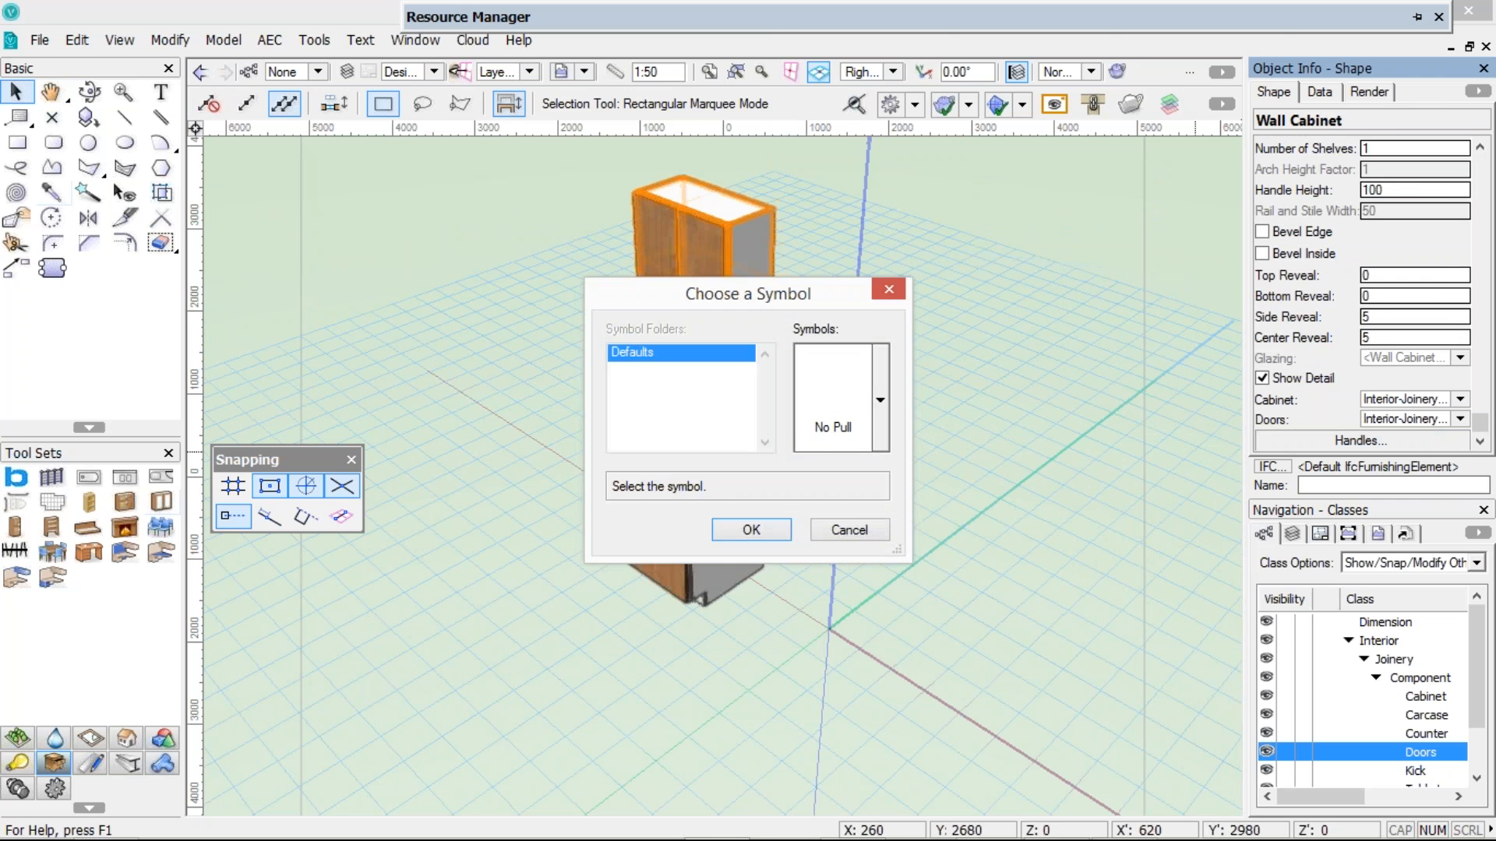
{"action": "left_click", "coordinate": [880, 399]}
{"action": "left_click", "coordinate": [1292, 281]}
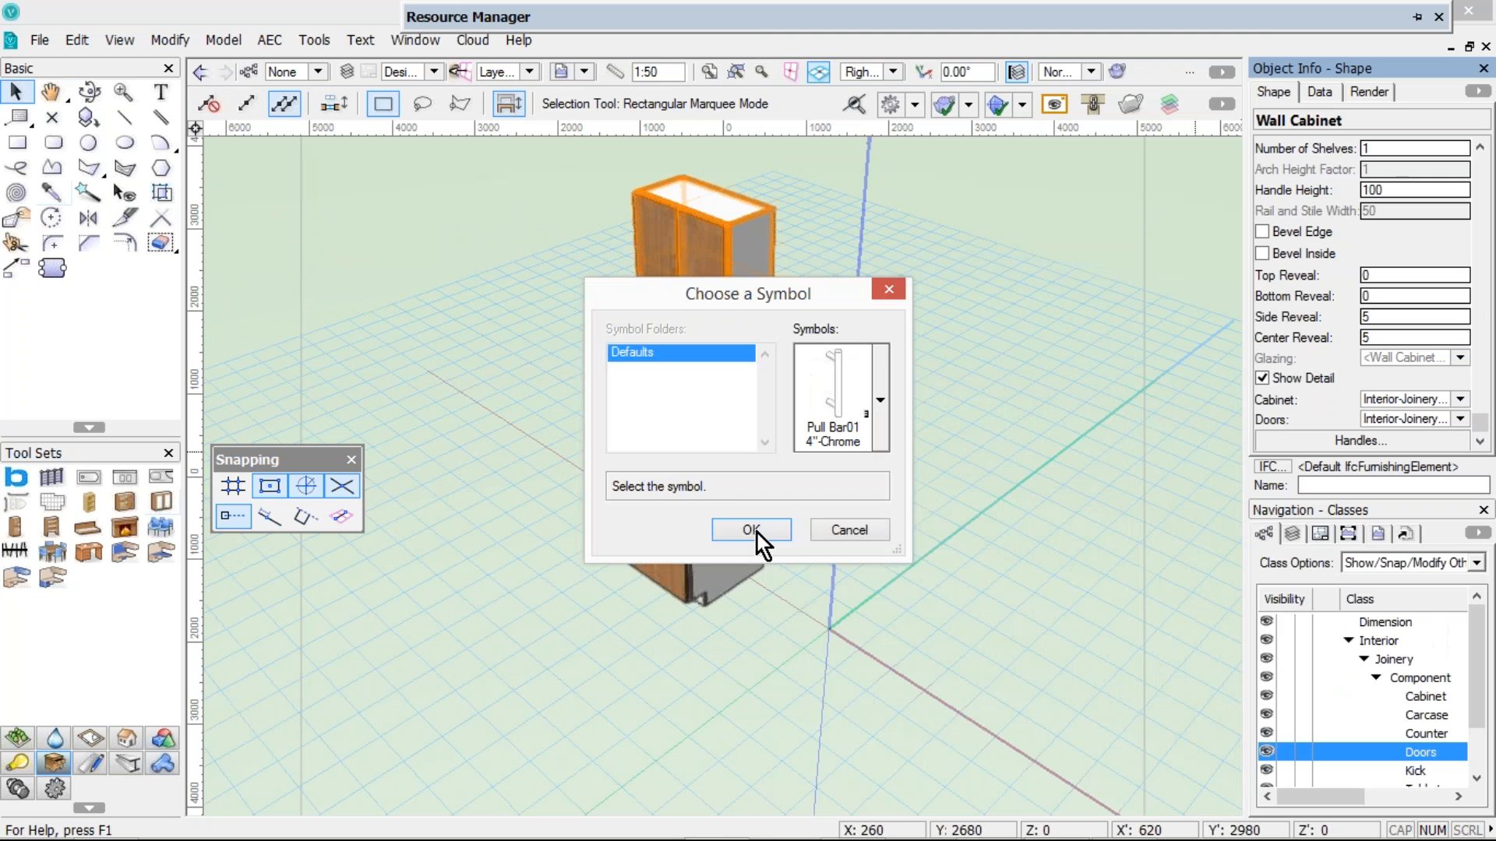
{"action": "left_click", "coordinate": [751, 530]}
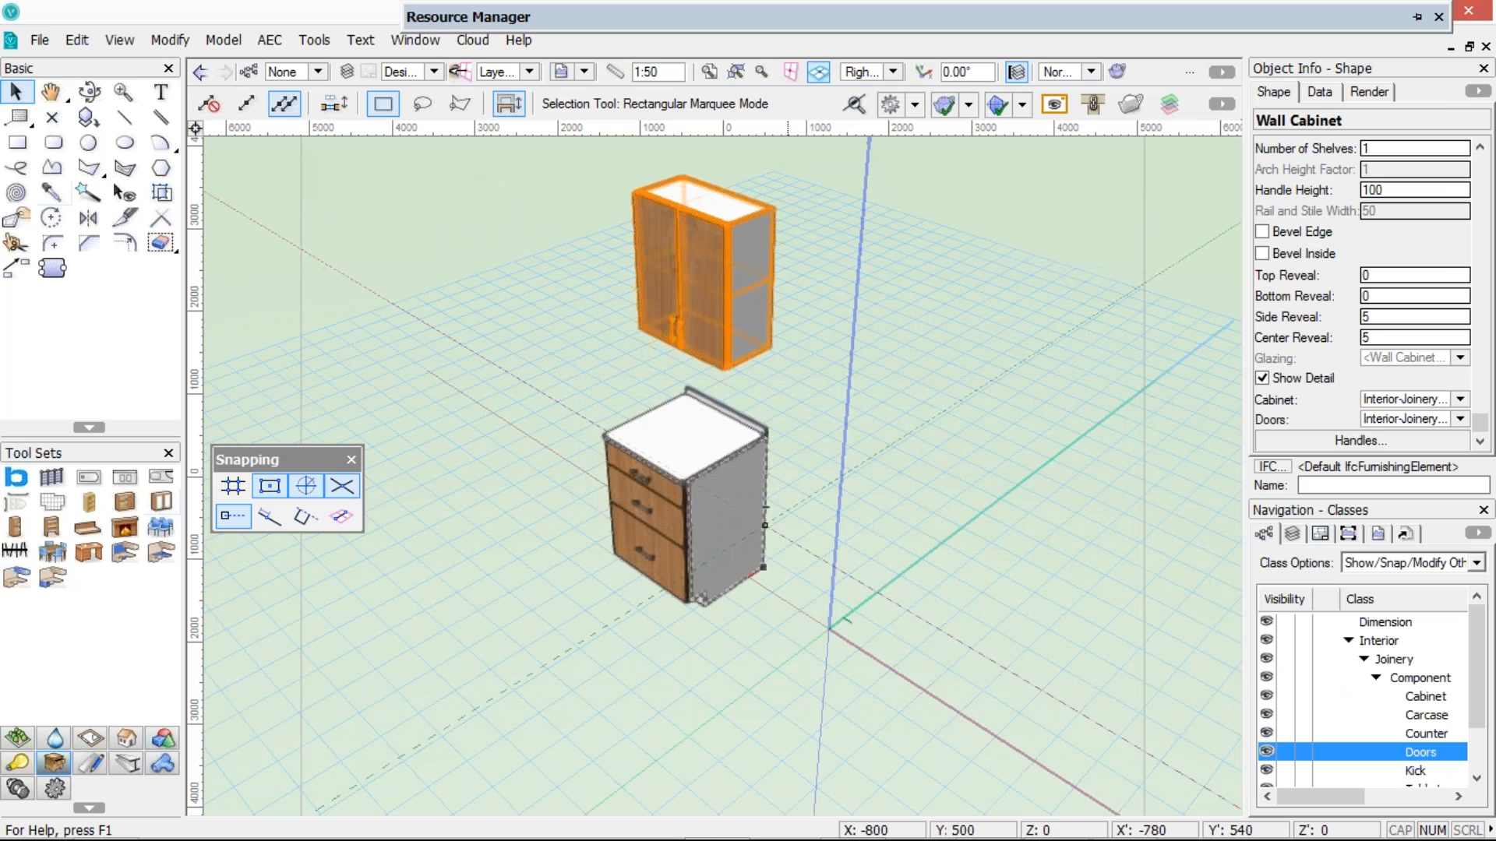
{"action": "left_click", "coordinate": [919, 523]}
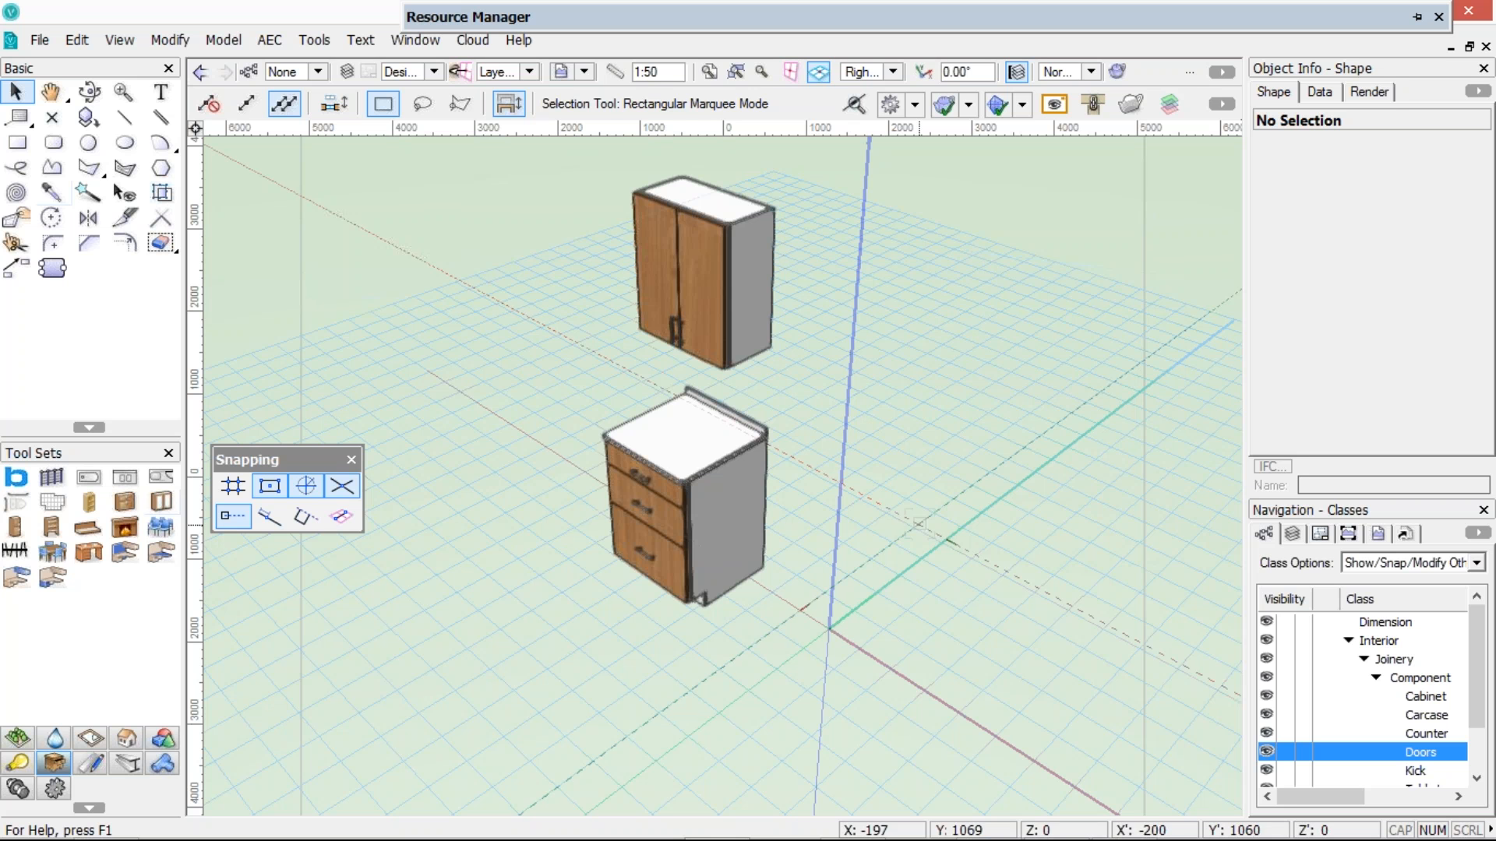
Save the three-drawer base cabinet as a symbol under the suggested name Base Cabinet-1
{"action": "key", "text": "i"}
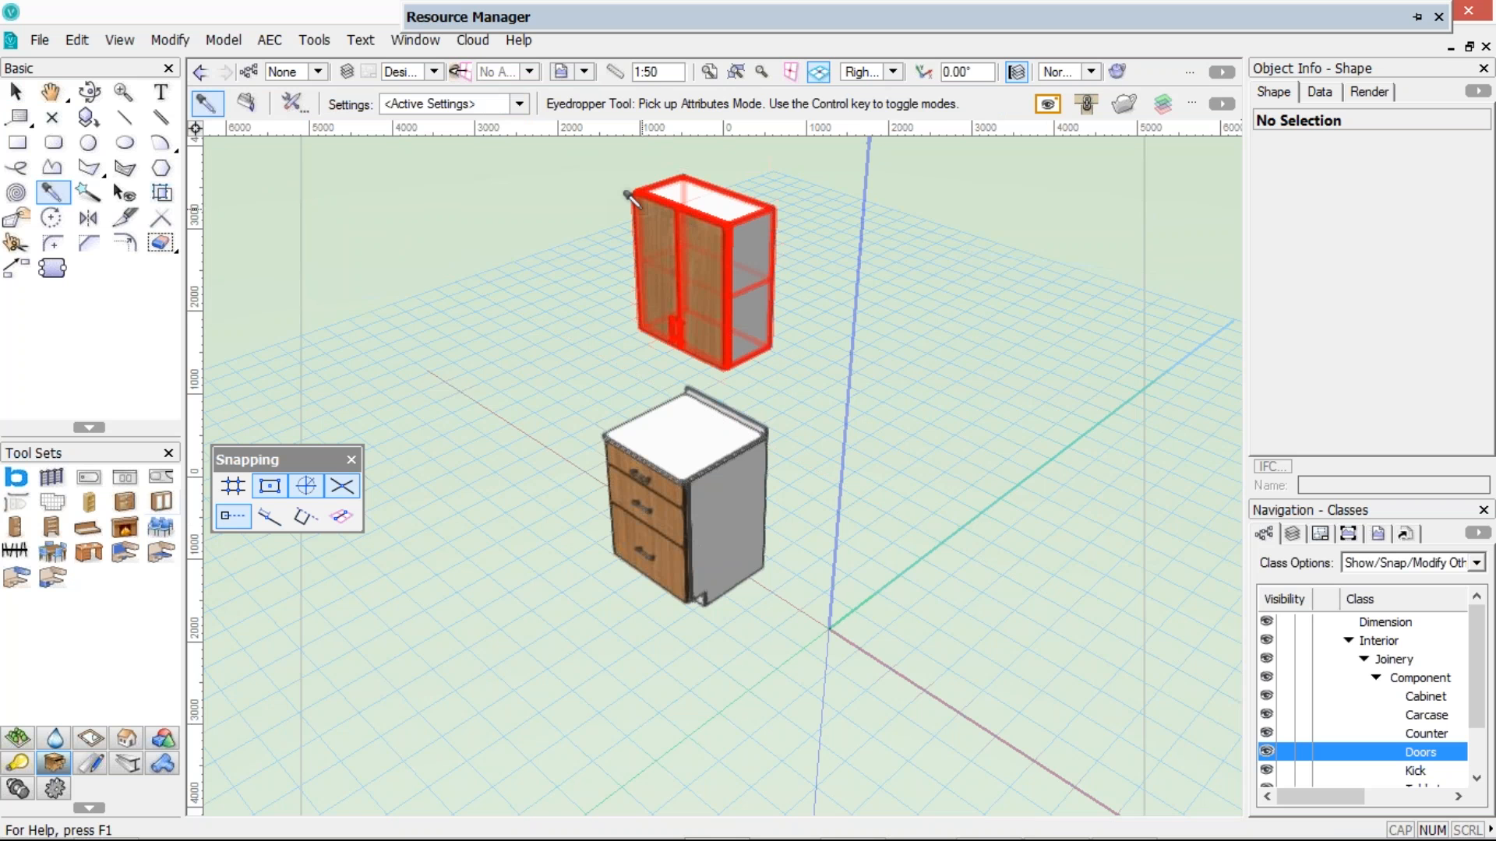
{"action": "key", "text": "x"}
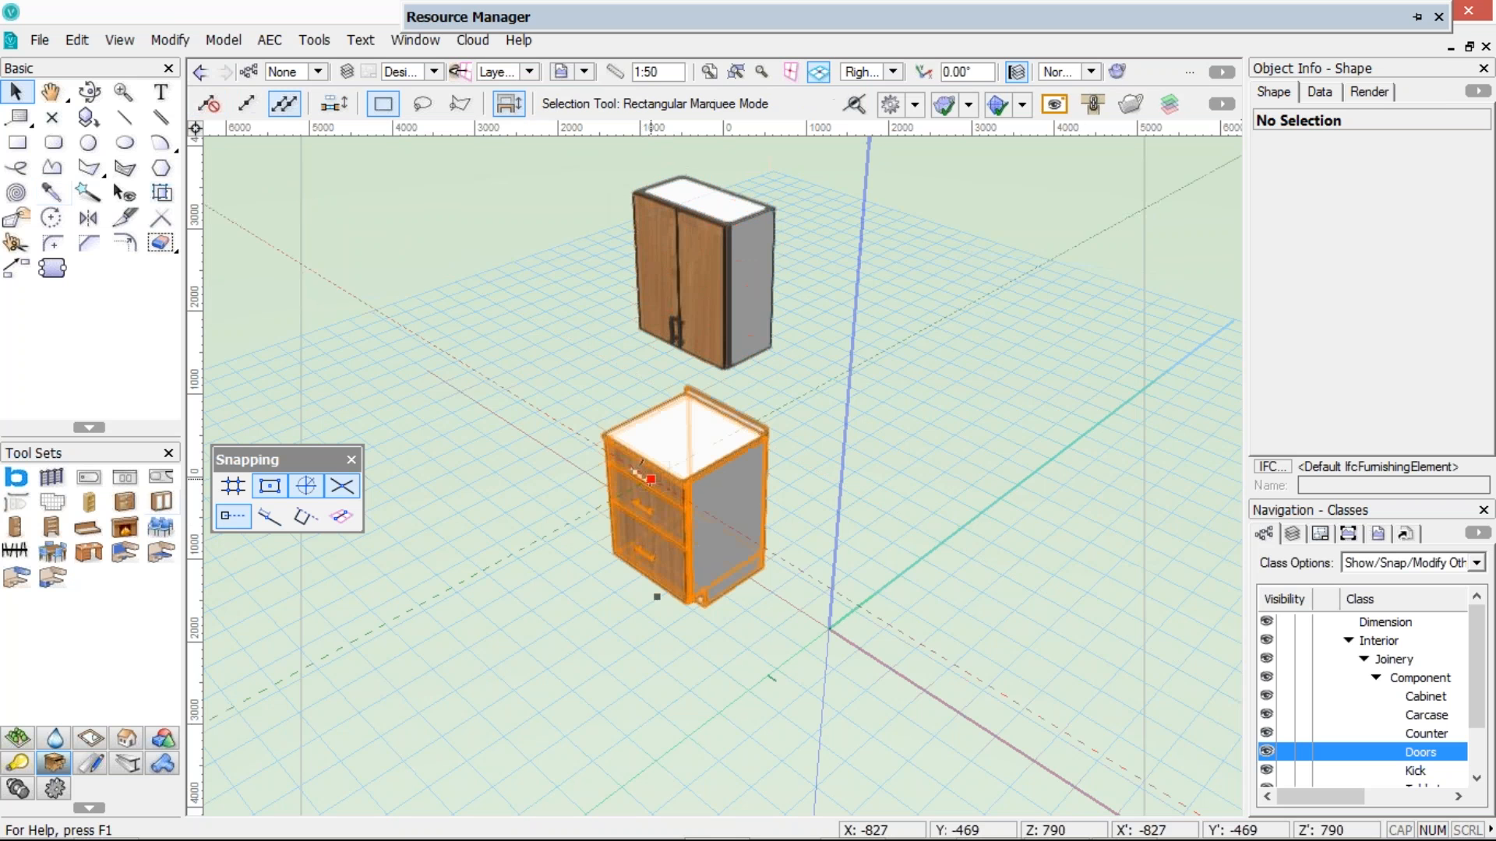
{"action": "left_click", "coordinate": [651, 478]}
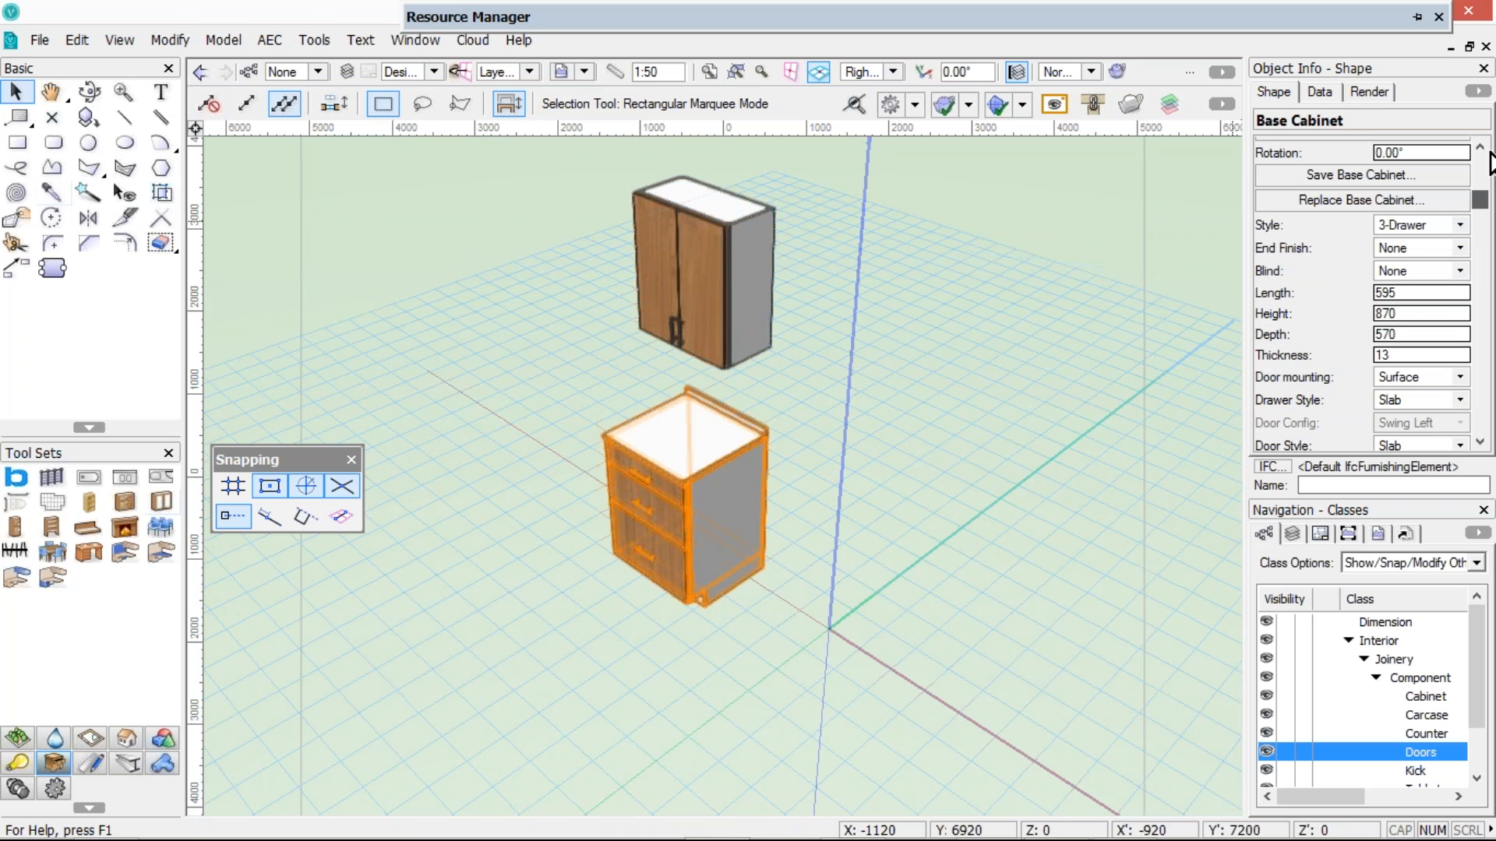
{"action": "scroll", "coordinate": [1336, 286], "scroll_direction": "up", "scroll_amount": 3}
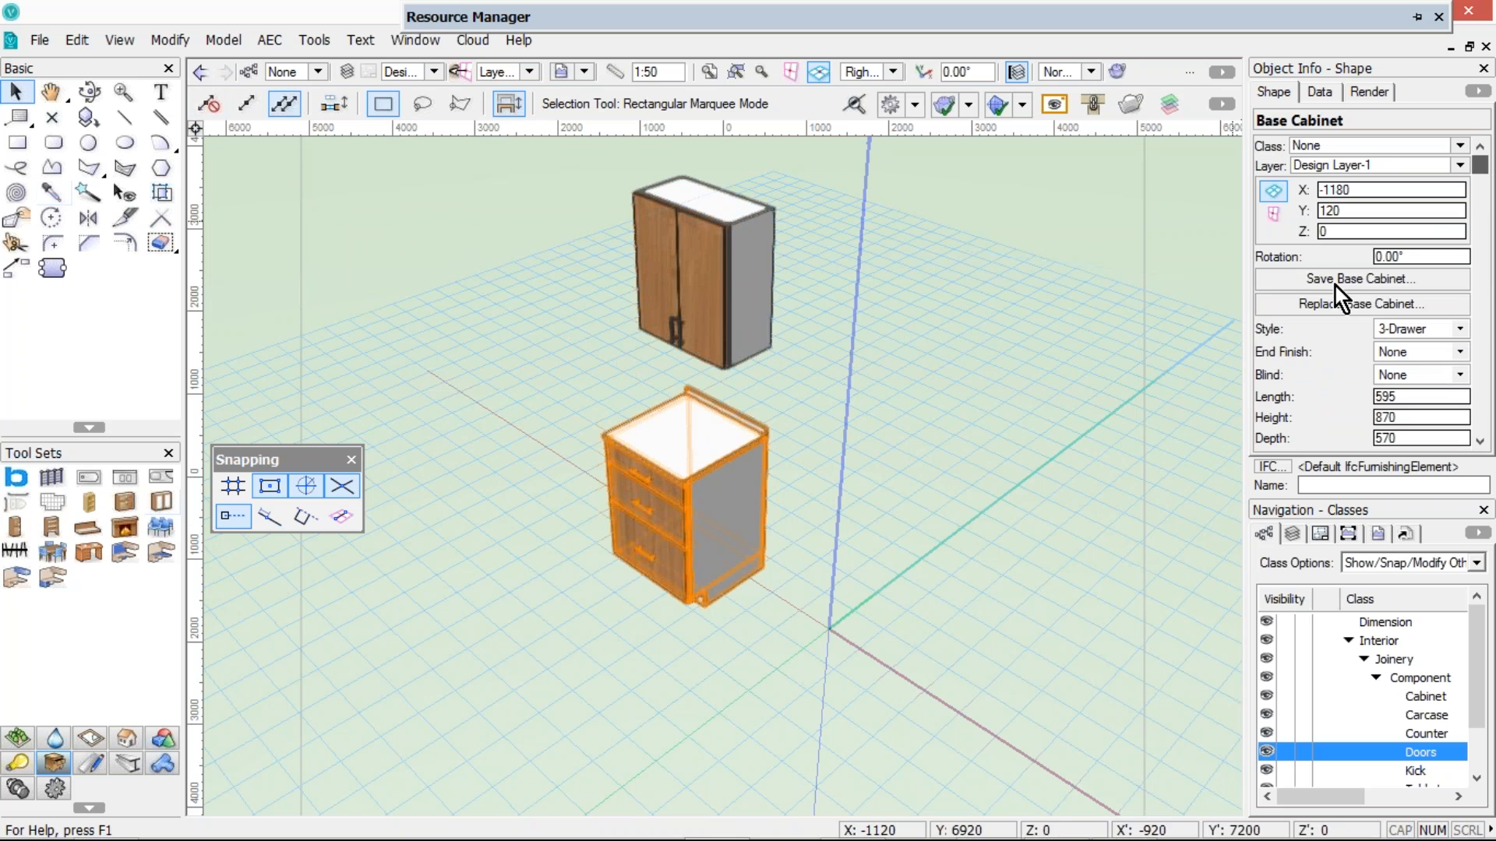
{"action": "left_click", "coordinate": [1336, 282]}
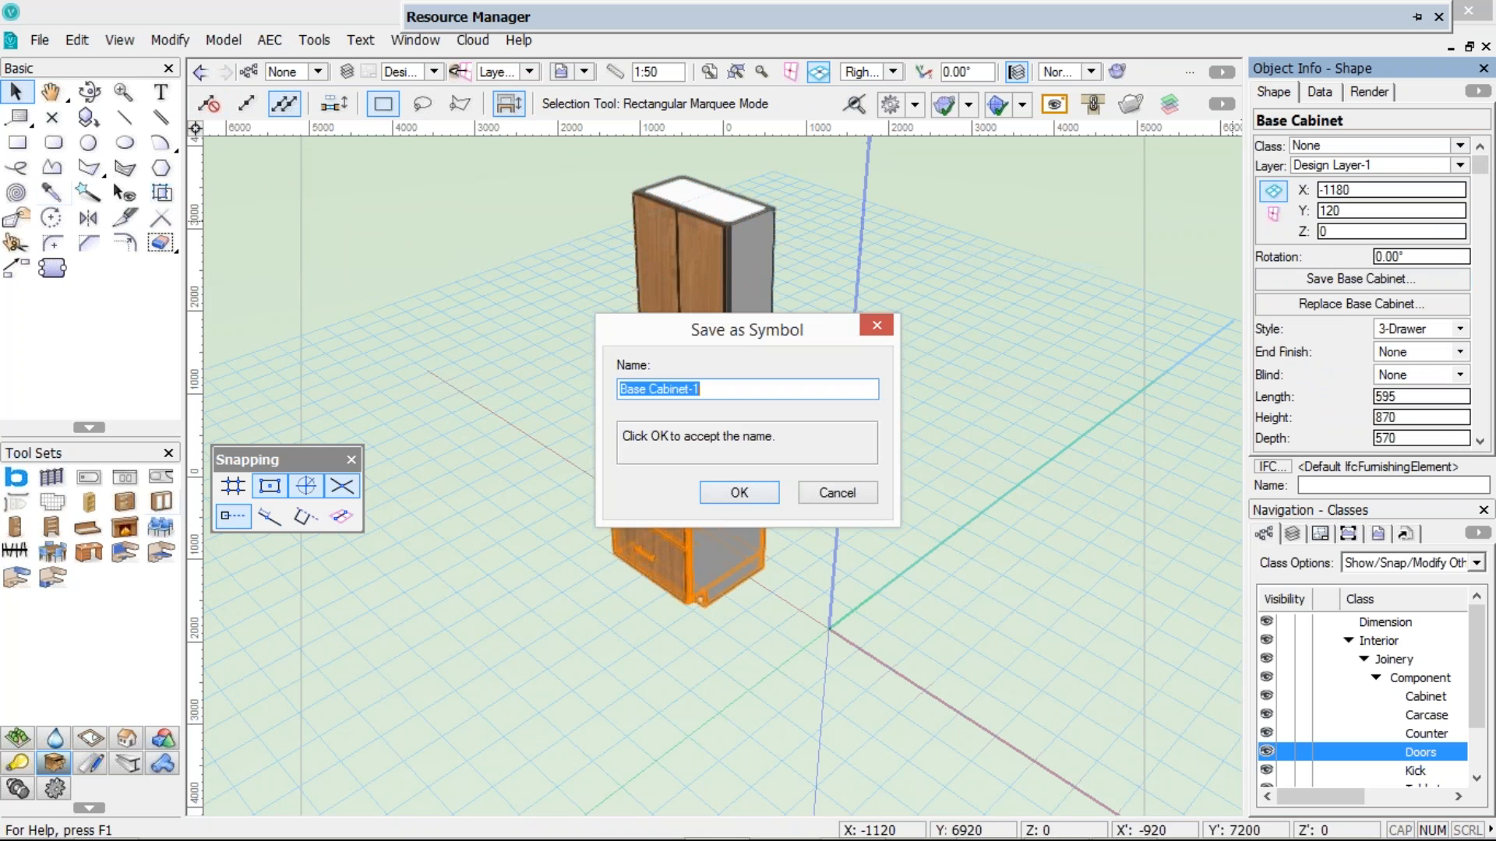
{"action": "key", "text": "Return"}
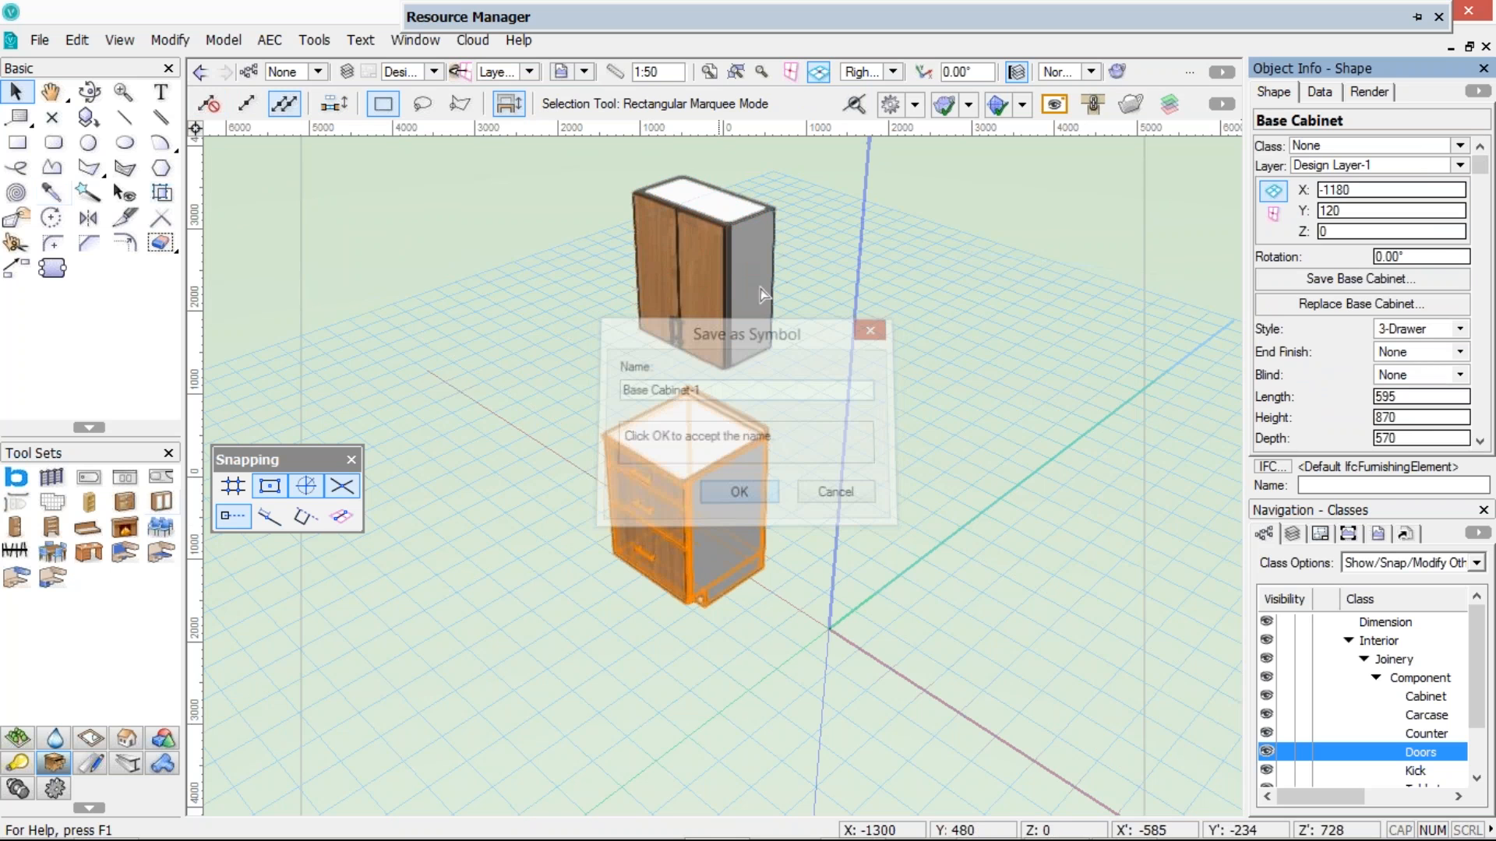
Save the wall cabinet as a symbol named Wall Cabinet-1
{"action": "left_click", "coordinate": [762, 294]}
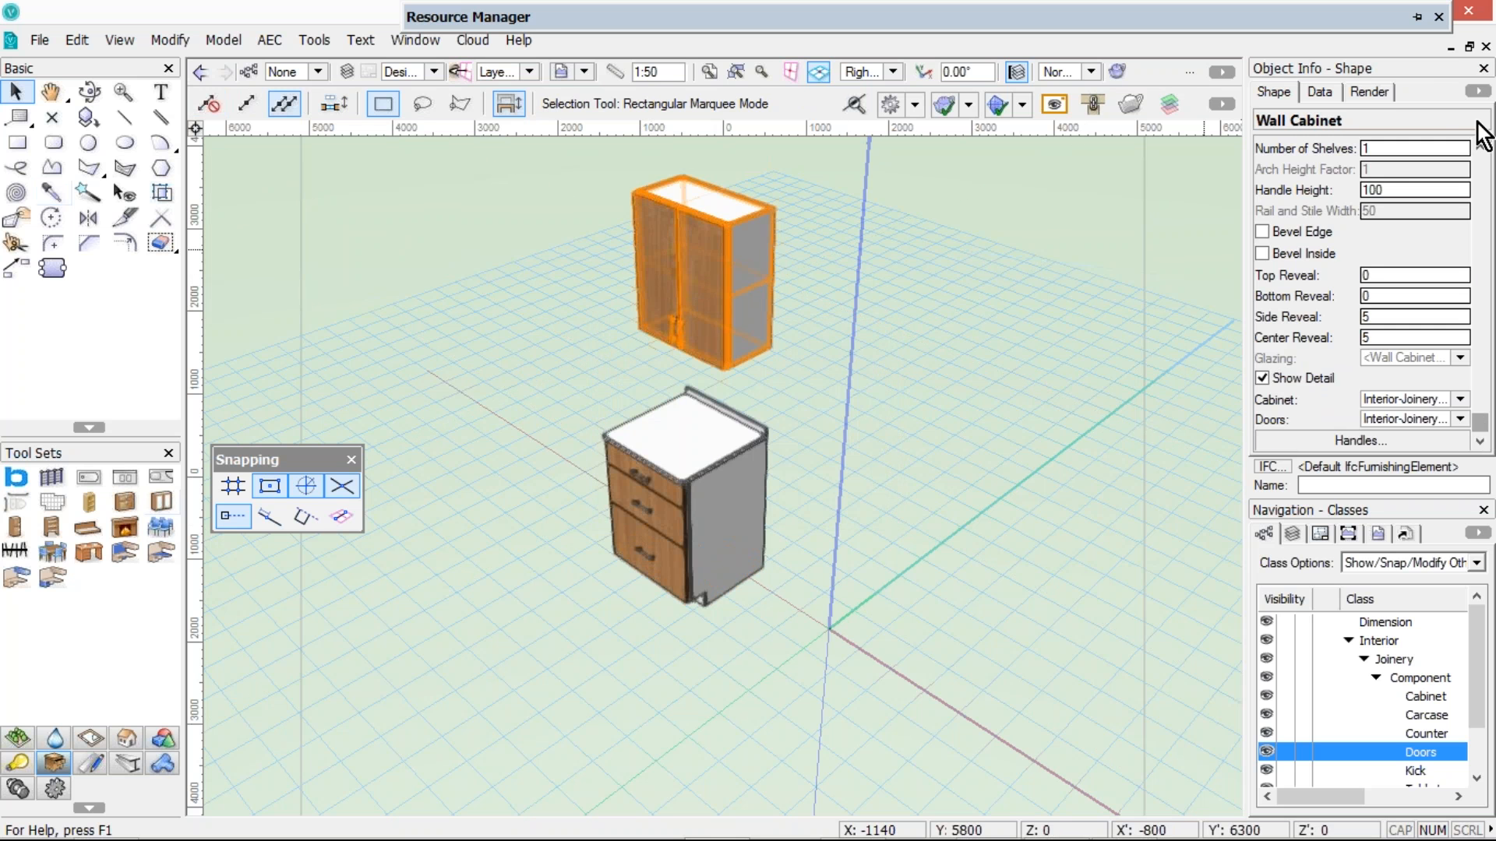
{"action": "left_click", "coordinate": [1346, 282]}
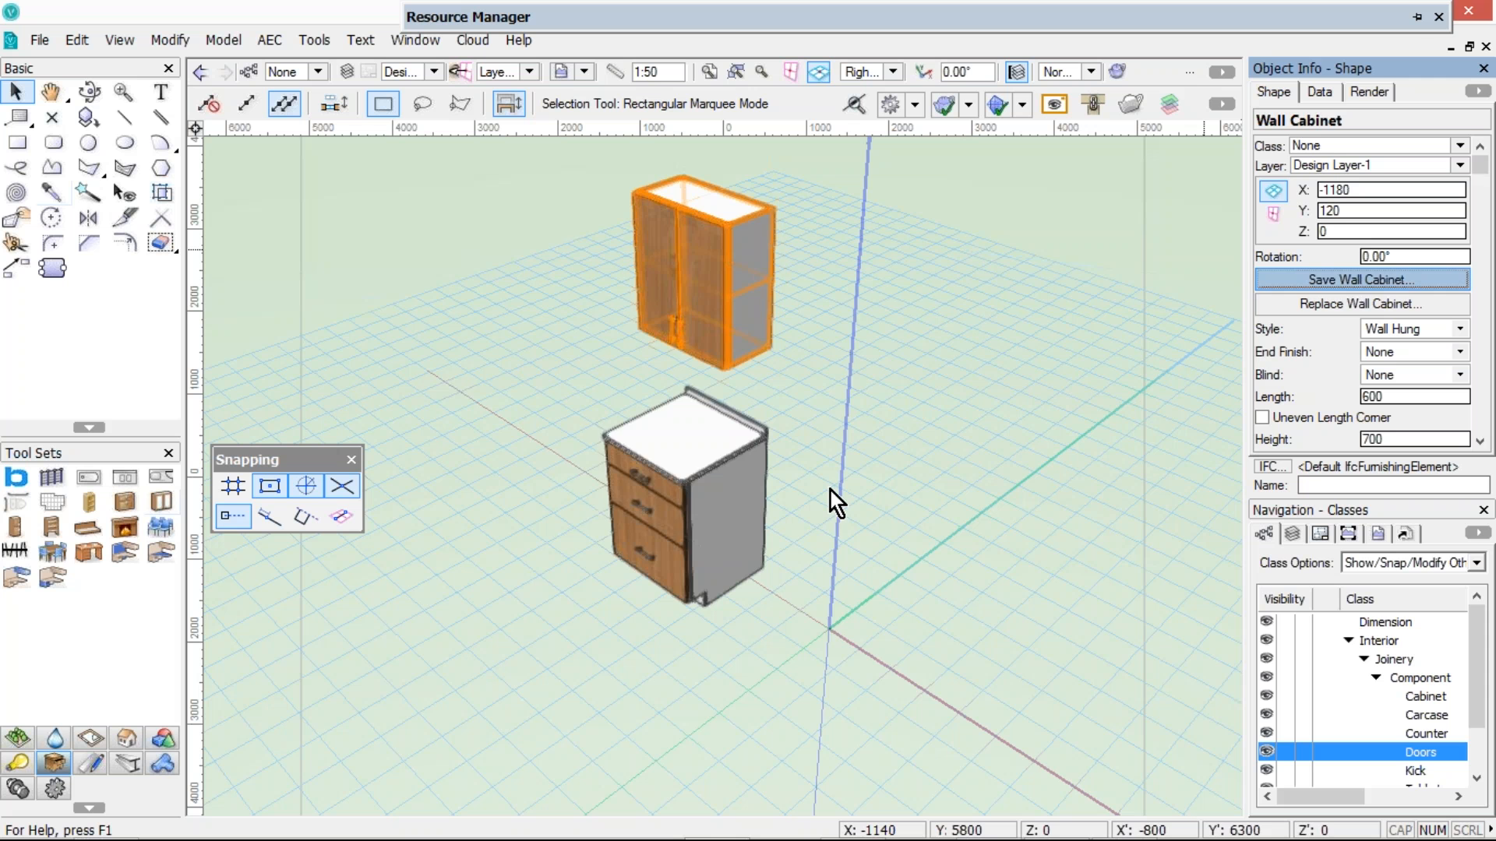
{"action": "left_click", "coordinate": [738, 492]}
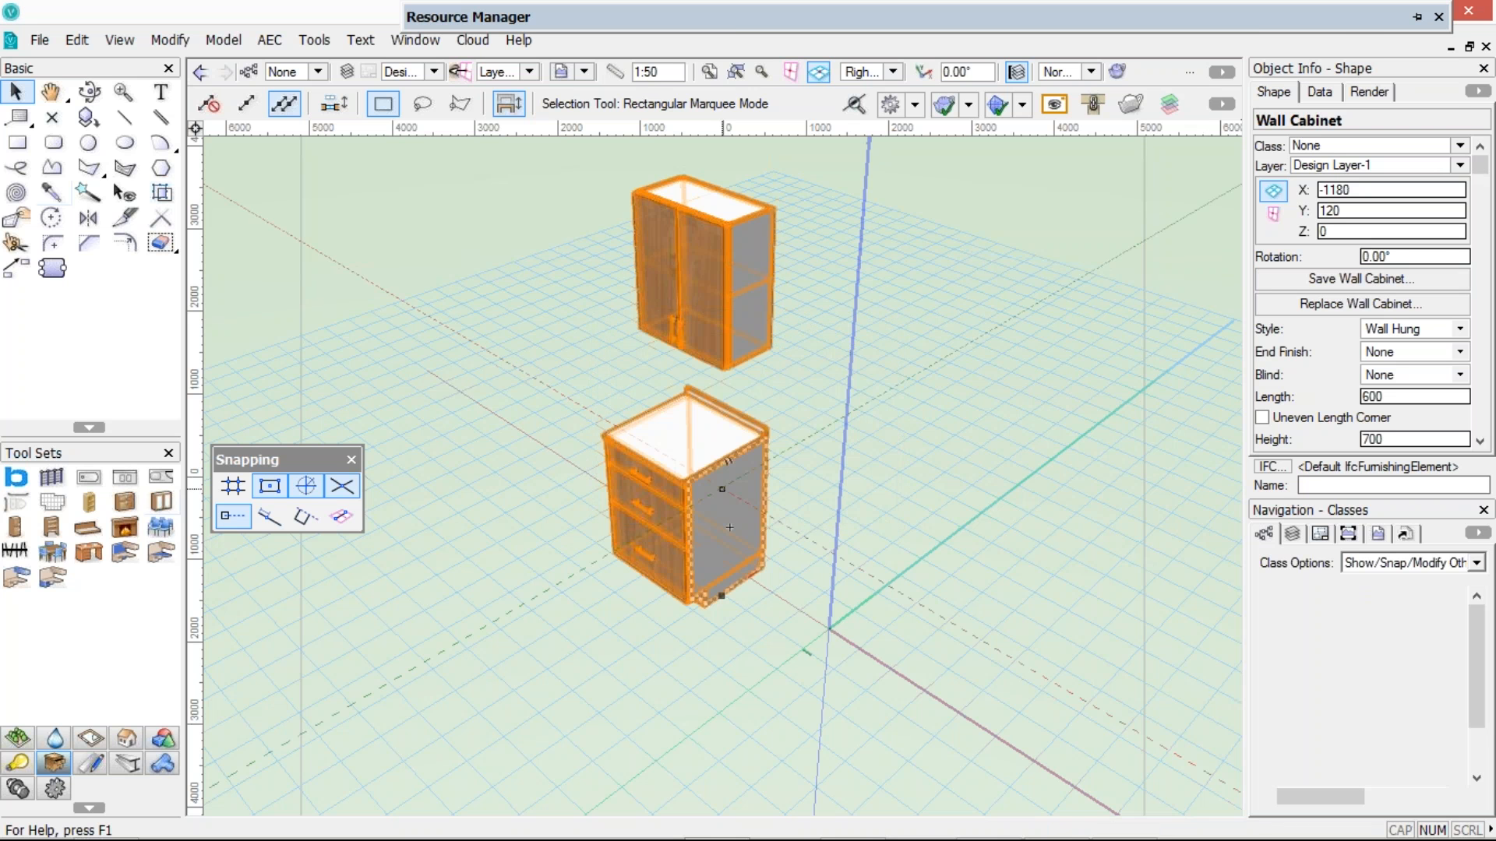
Display the symbols stored in the open file Untitled5 in the Resource Manager
{"action": "mouse_move", "coordinate": [814, 19]}
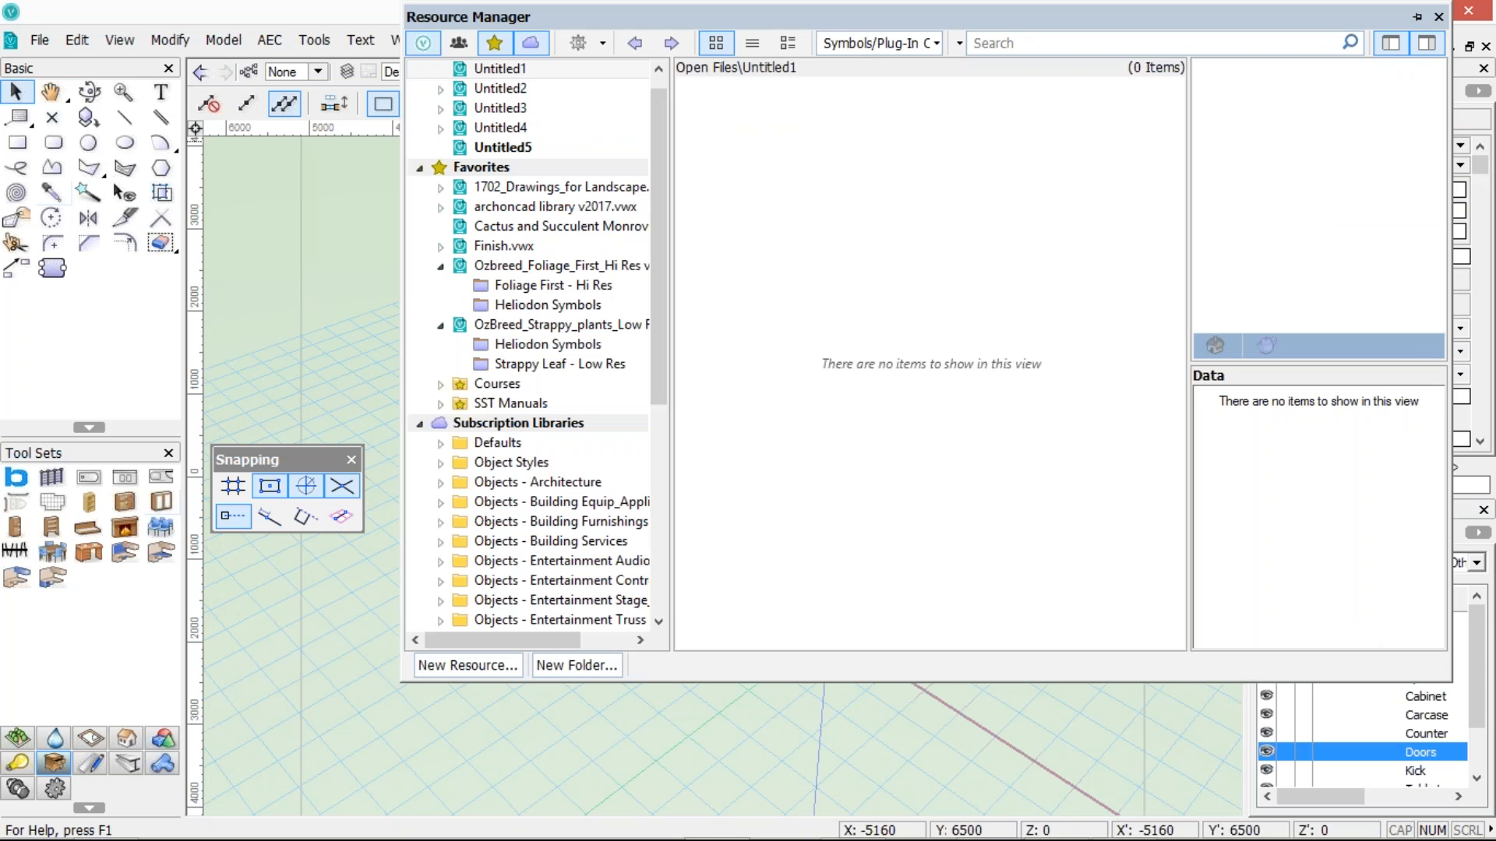
{"action": "left_click", "coordinate": [488, 155]}
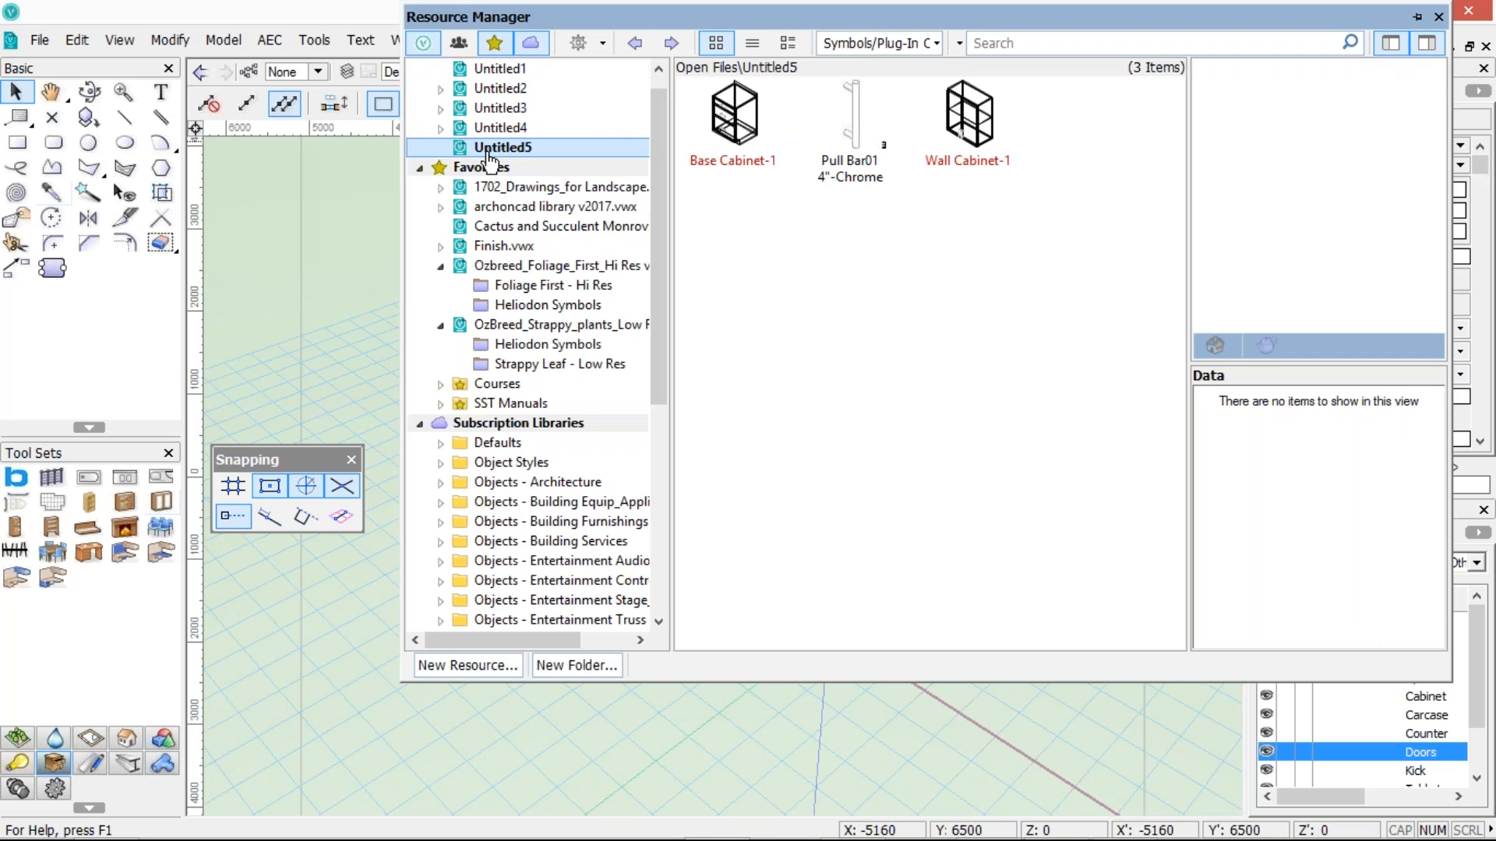
Try inserting the Base Cabinet-1 symbol near the drawing origin beside the existing cabinets, and undo that insertion
{"action": "double_click", "coordinate": [734, 121]}
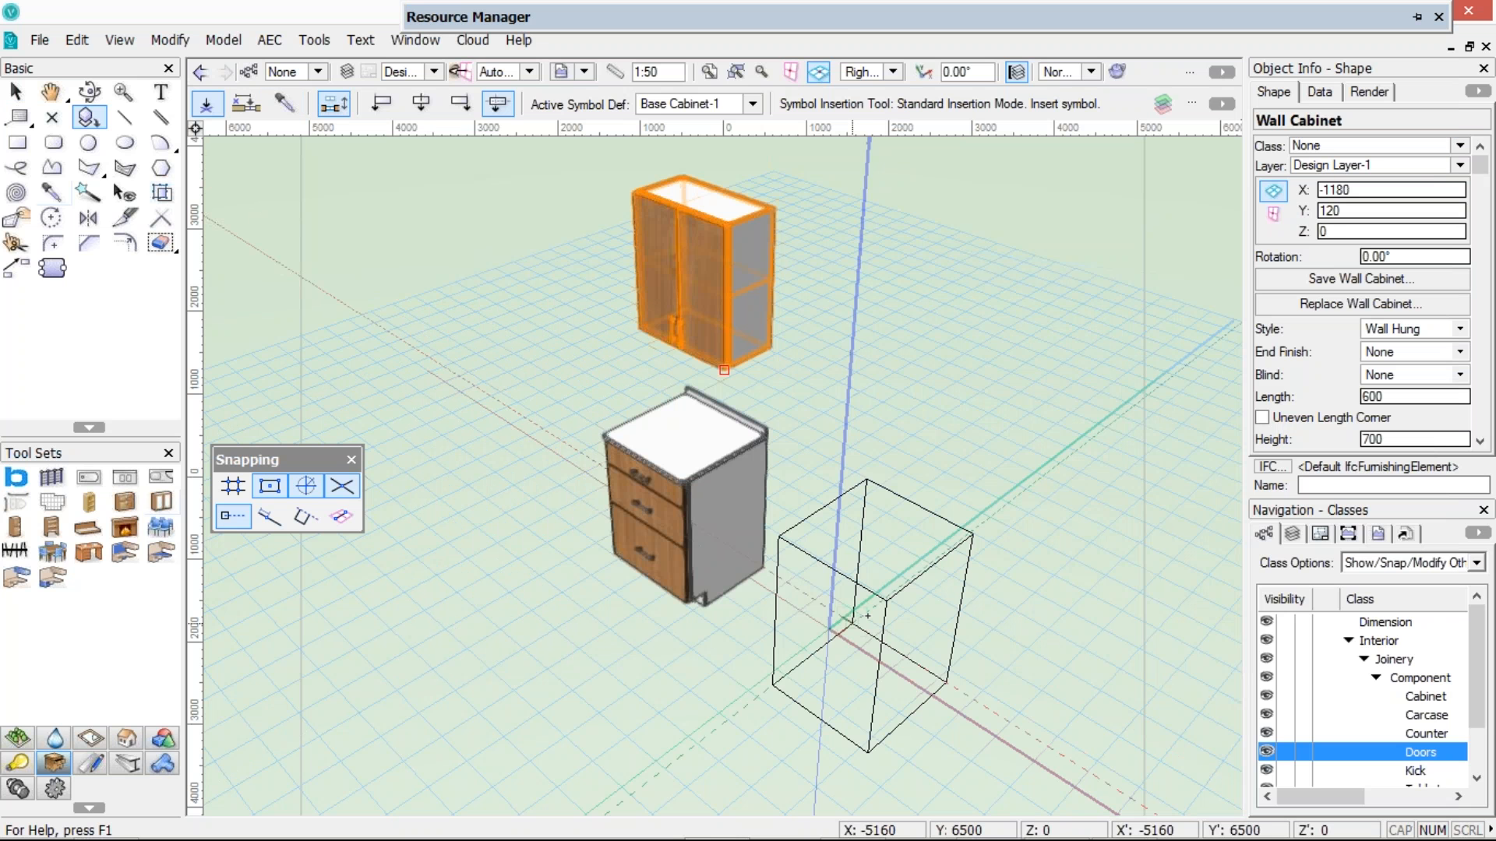
{"action": "left_click", "coordinate": [1000, 550]}
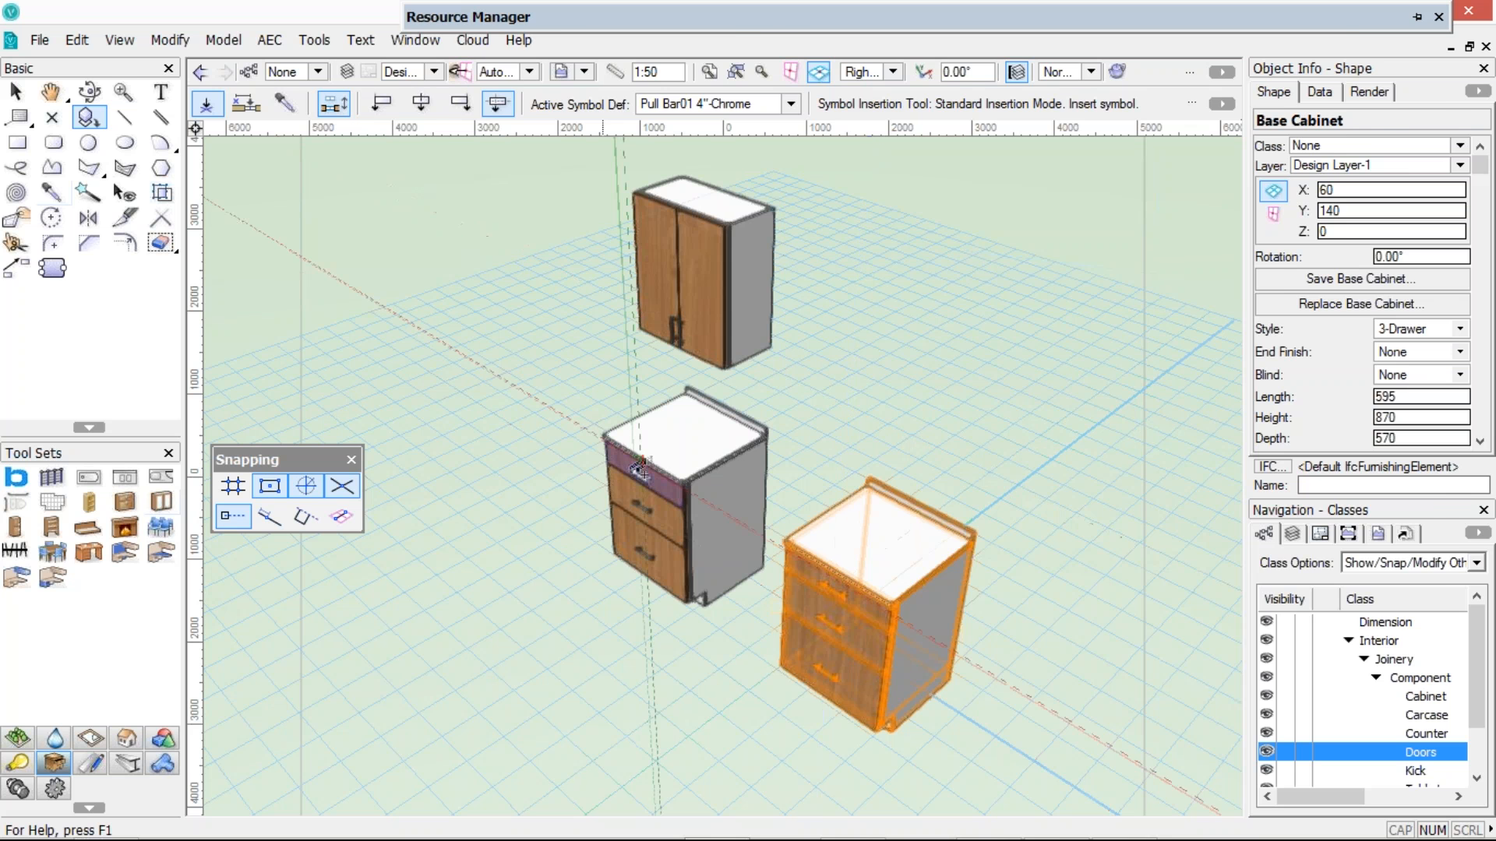
{"action": "mouse_move", "coordinate": [767, 19]}
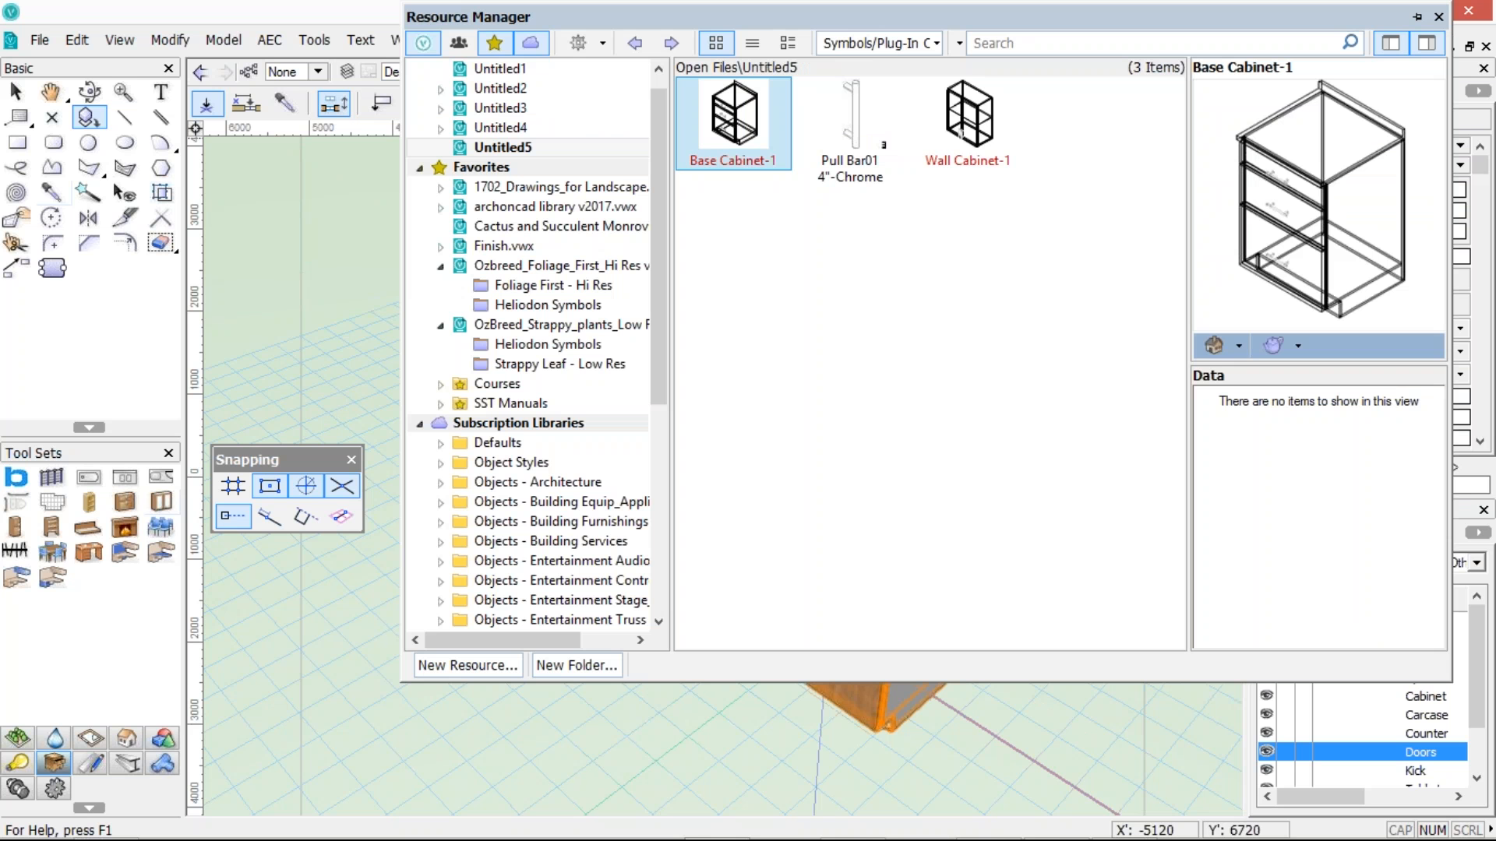
{"action": "double_click", "coordinate": [765, 97]}
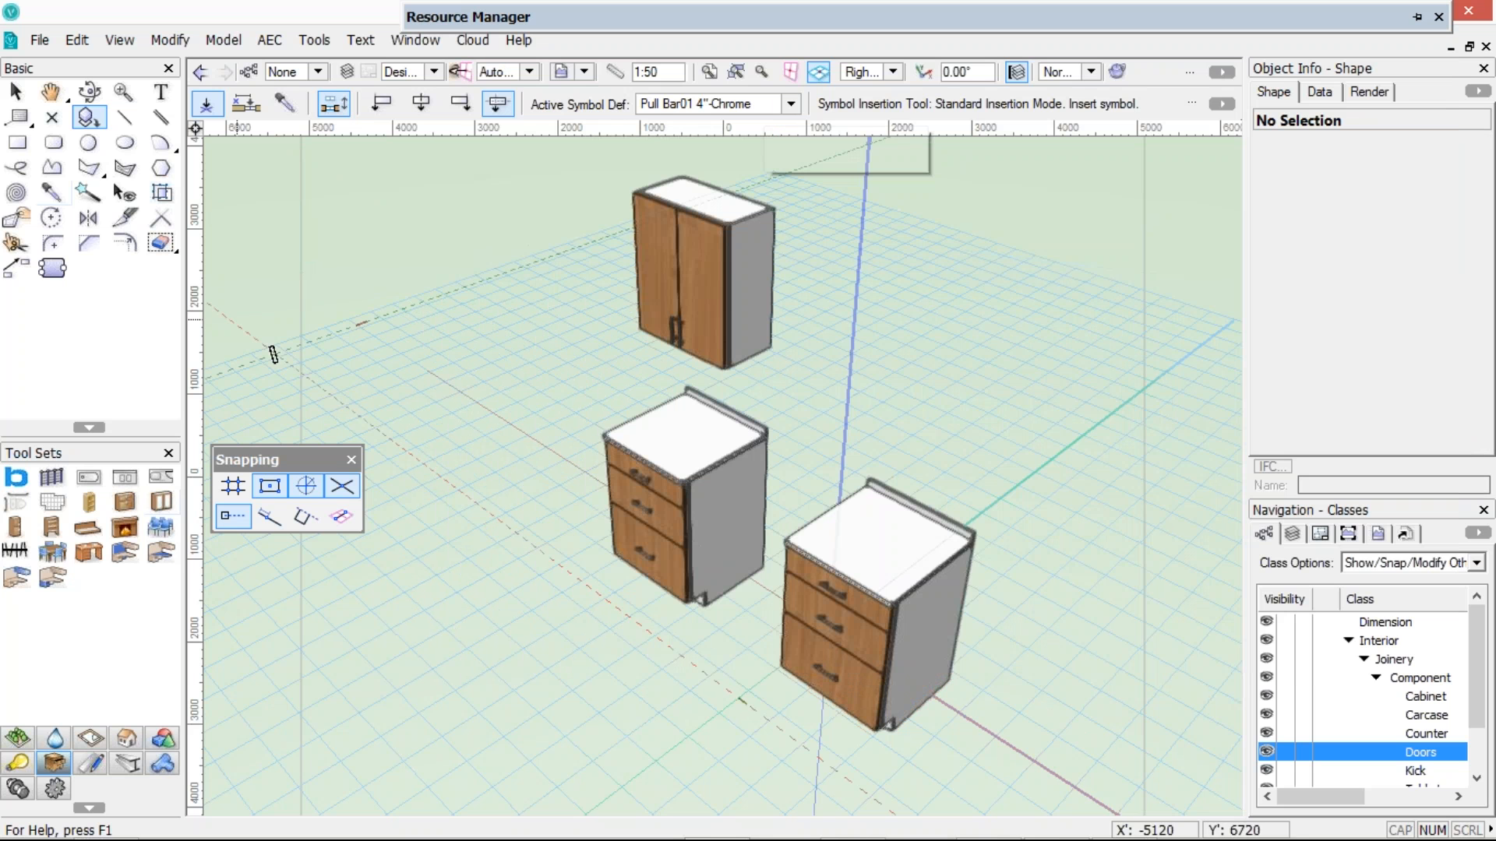
{"action": "key", "text": "x"}
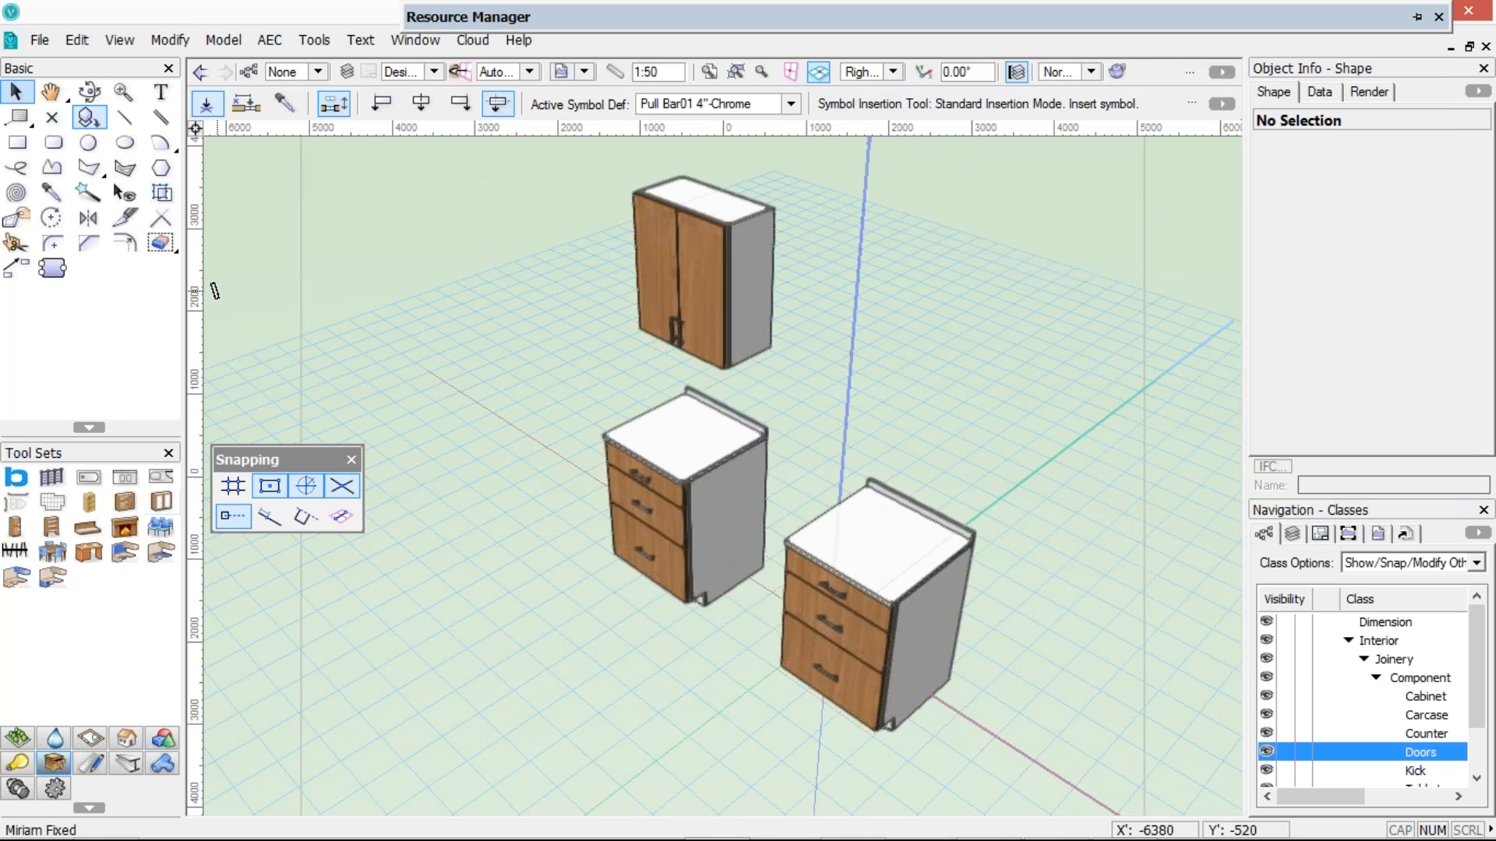
{"action": "left_click", "coordinate": [678, 293]}
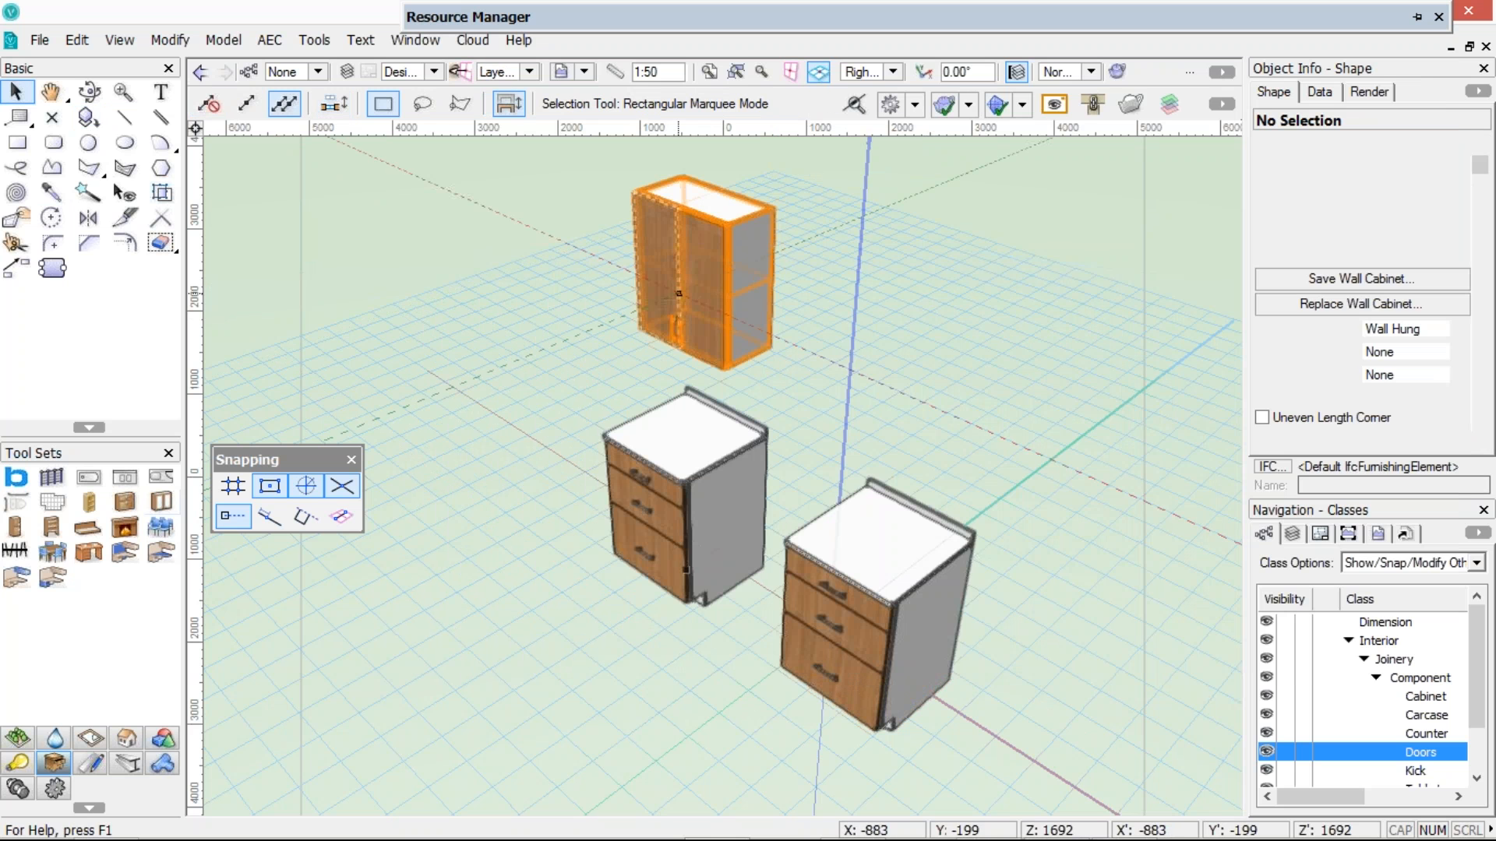
{"action": "key", "text": "ctrl+z"}
Try placing a utility cabinet beside the existing cabinets with its default 600 length, 2100 height and 600 depth
{"action": "left_click", "coordinate": [17, 527]}
{"action": "double_click", "coordinate": [800, 582]}
{"action": "key", "text": "Return"}
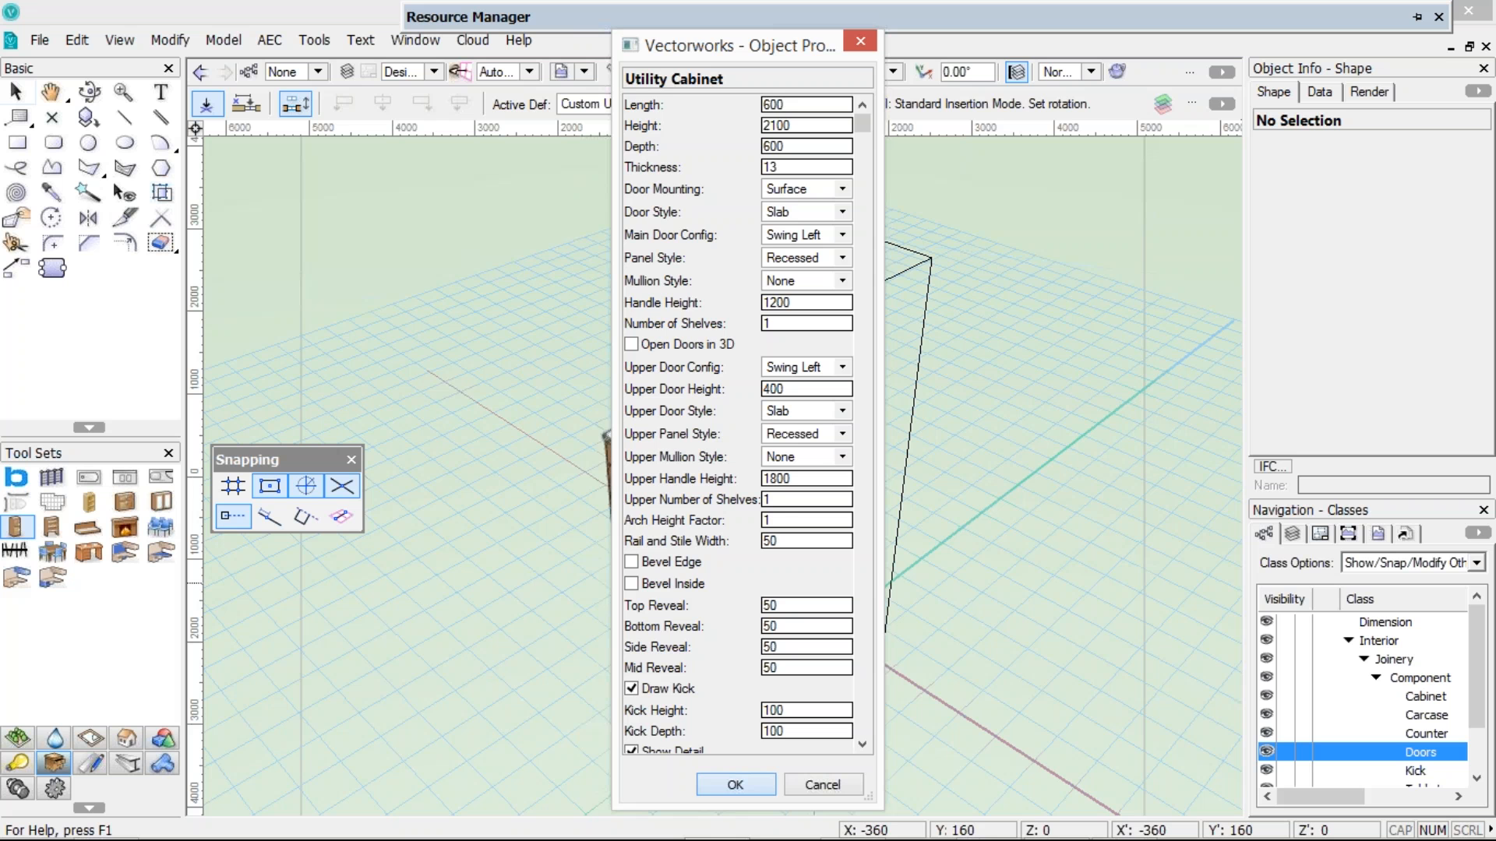
{"action": "key", "text": "Return"}
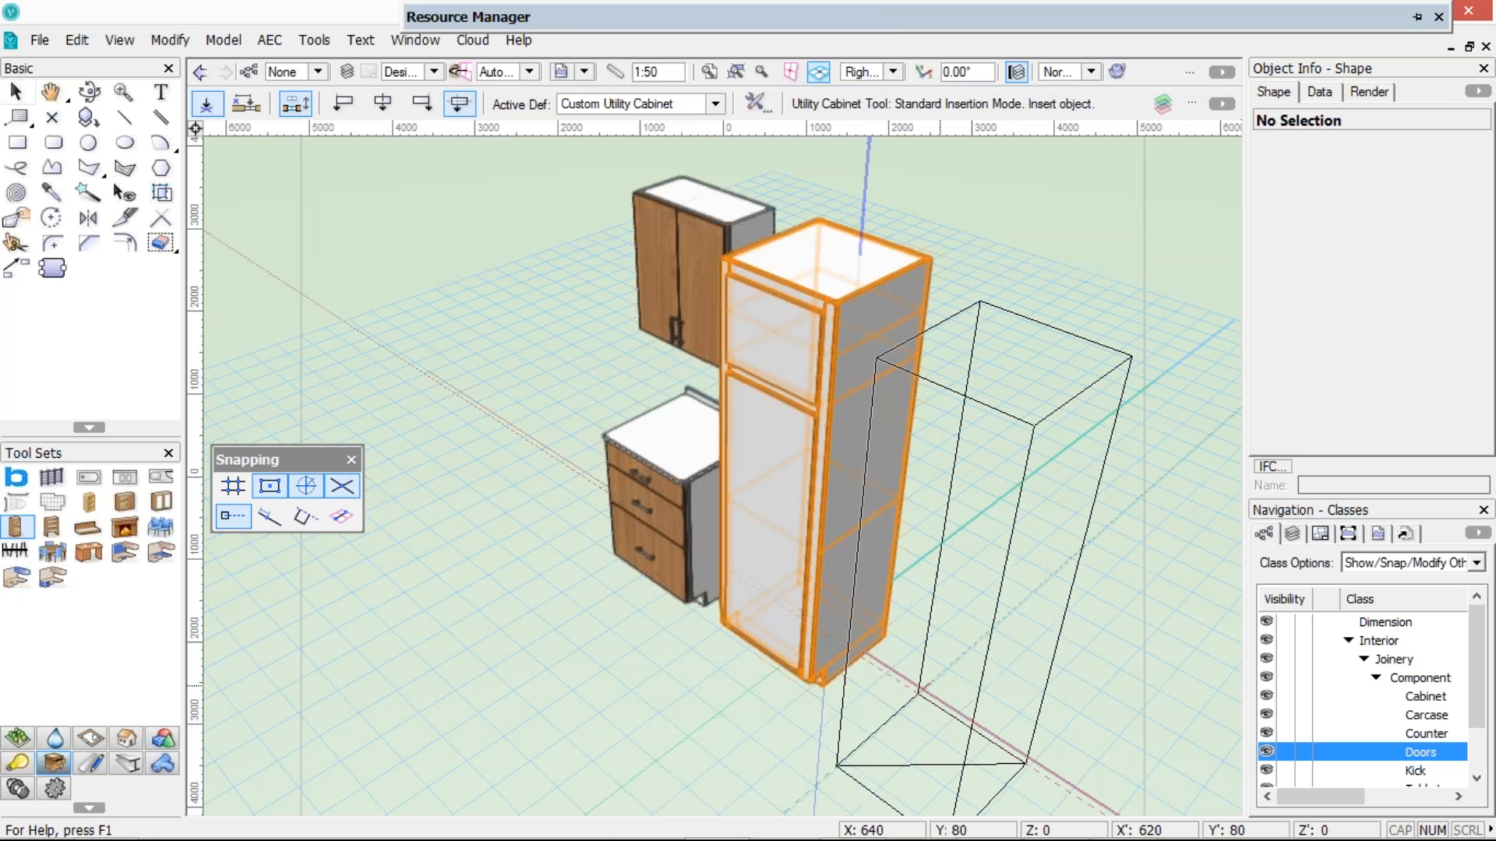
Place a shelving unit near the drawing origin, accepting the default Closed style and Straight configuration
{"action": "left_click", "coordinate": [51, 527]}
{"action": "left_click", "coordinate": [827, 594]}
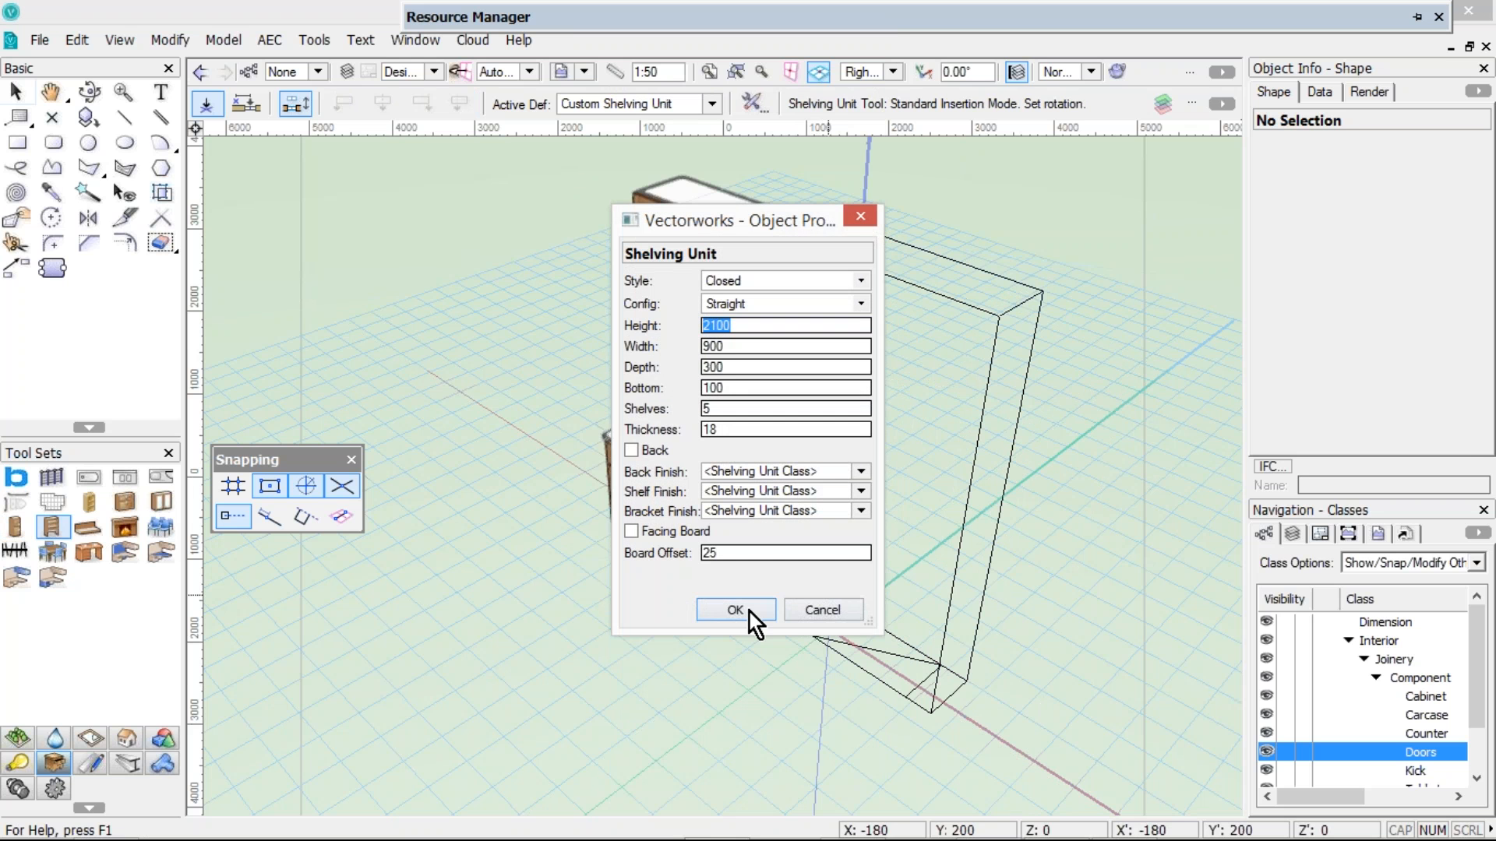
{"action": "left_click", "coordinate": [748, 611]}
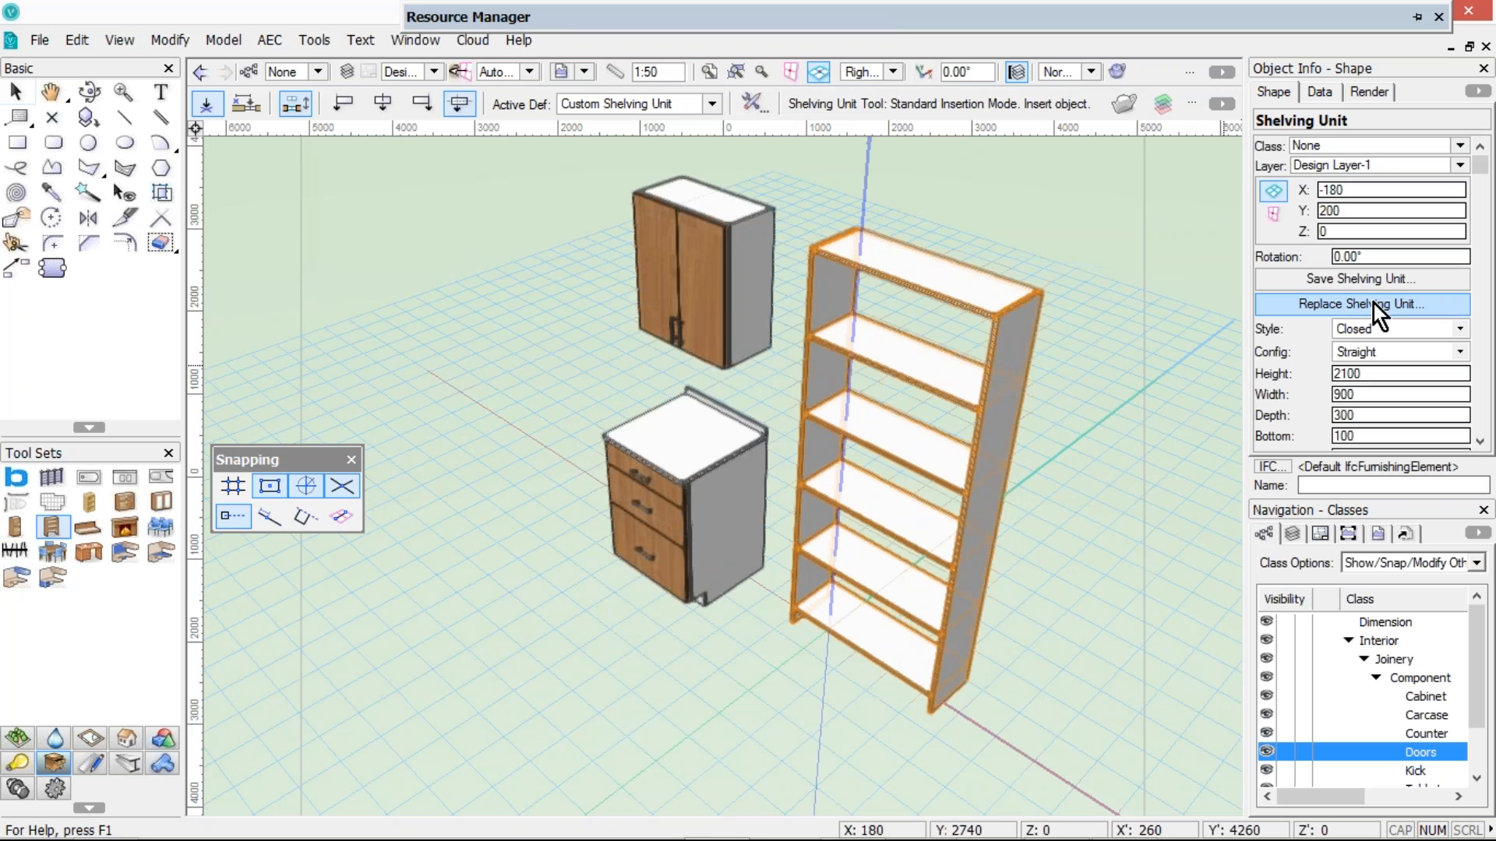
Set the shelving unit's height to 700 and its width to 600
{"action": "scroll", "coordinate": [1477, 209], "scroll_direction": "down", "scroll_amount": 3}
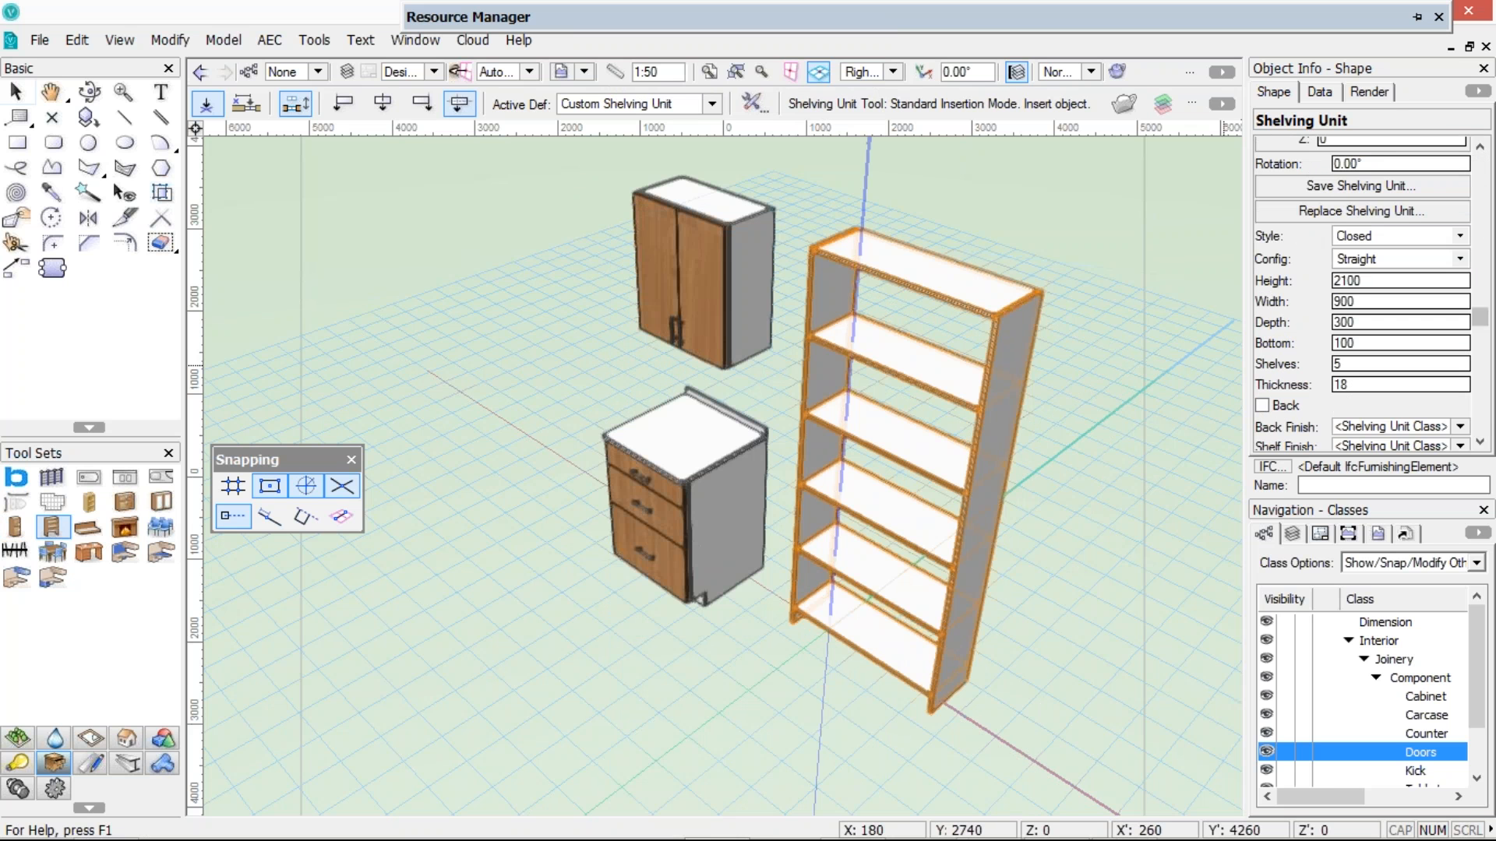
{"action": "left_click", "coordinate": [1346, 281]}
{"action": "type", "text": "700"}
{"action": "key", "text": "Return"}
{"action": "left_click", "coordinate": [1339, 300]}
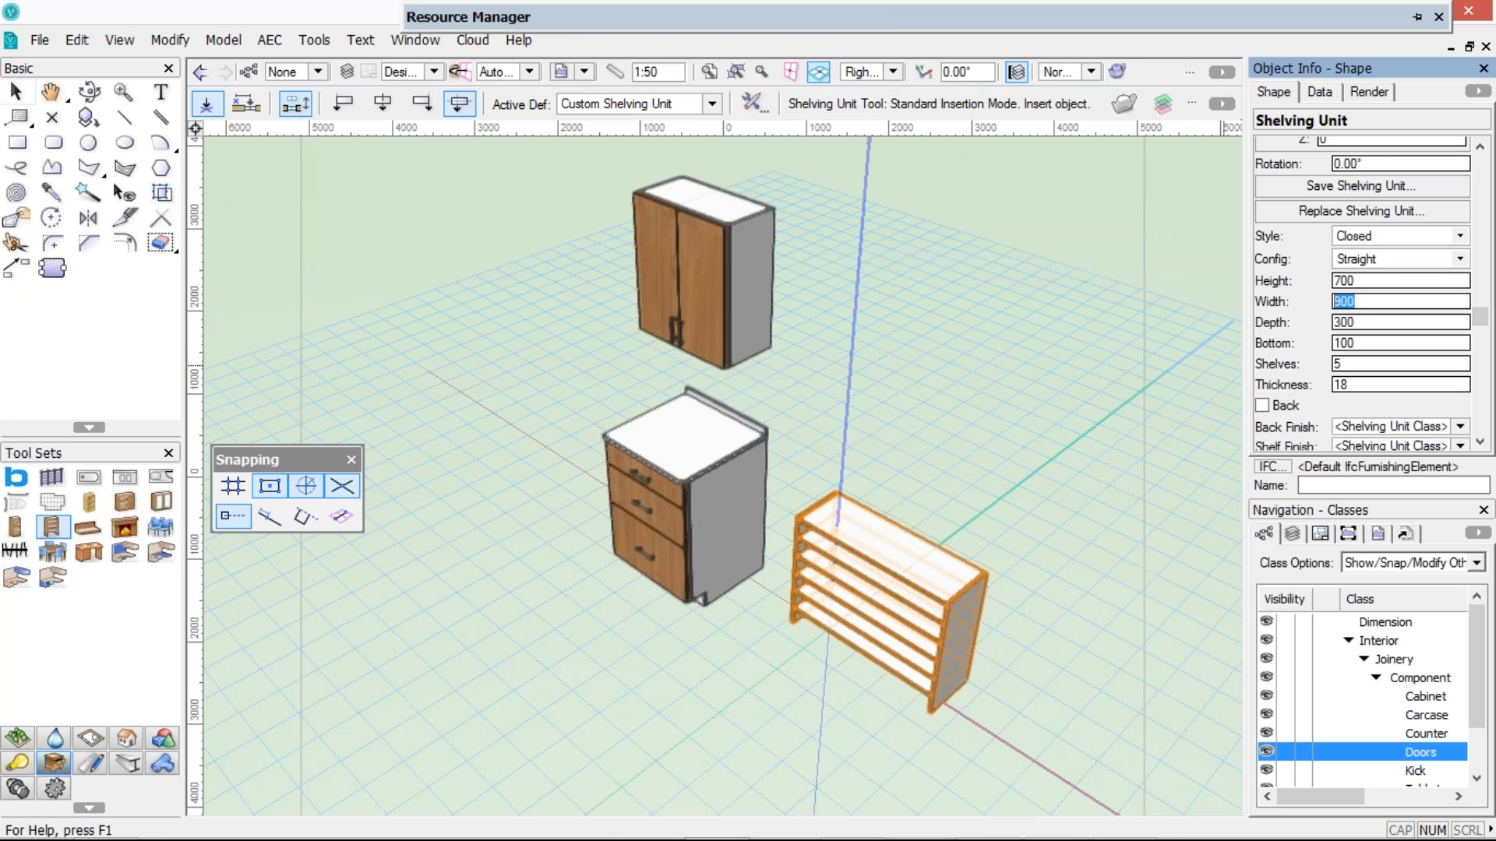
{"action": "type", "text": "600"}
{"action": "key", "text": "Return"}
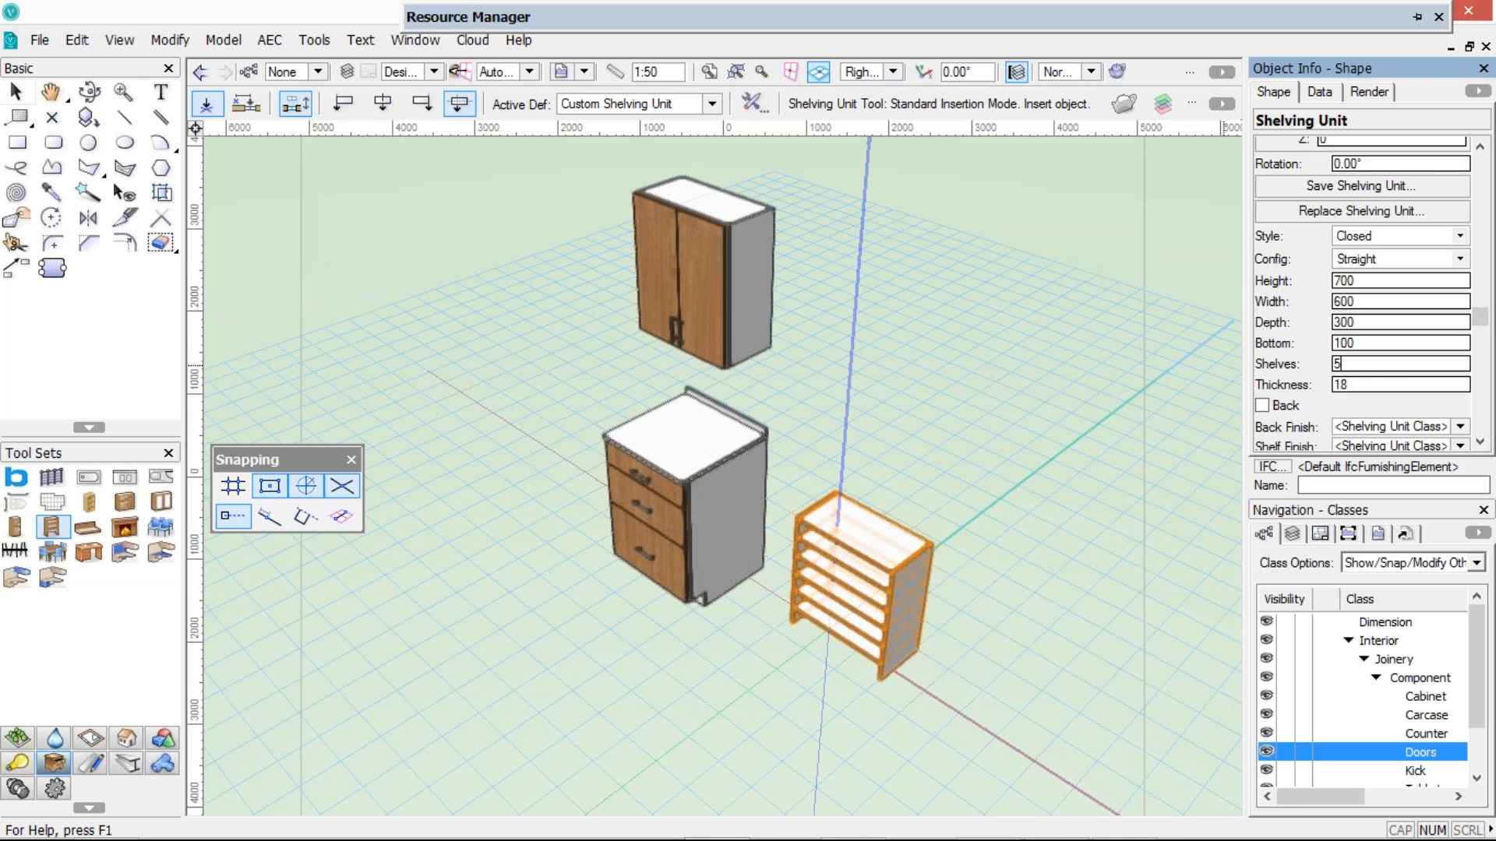
Set the shelving unit to 4 shelves with a depth of 150
{"action": "left_click", "coordinate": [1337, 363]}
{"action": "type", "text": "4"}
{"action": "key", "text": "Return"}
{"action": "left_click", "coordinate": [1357, 325]}
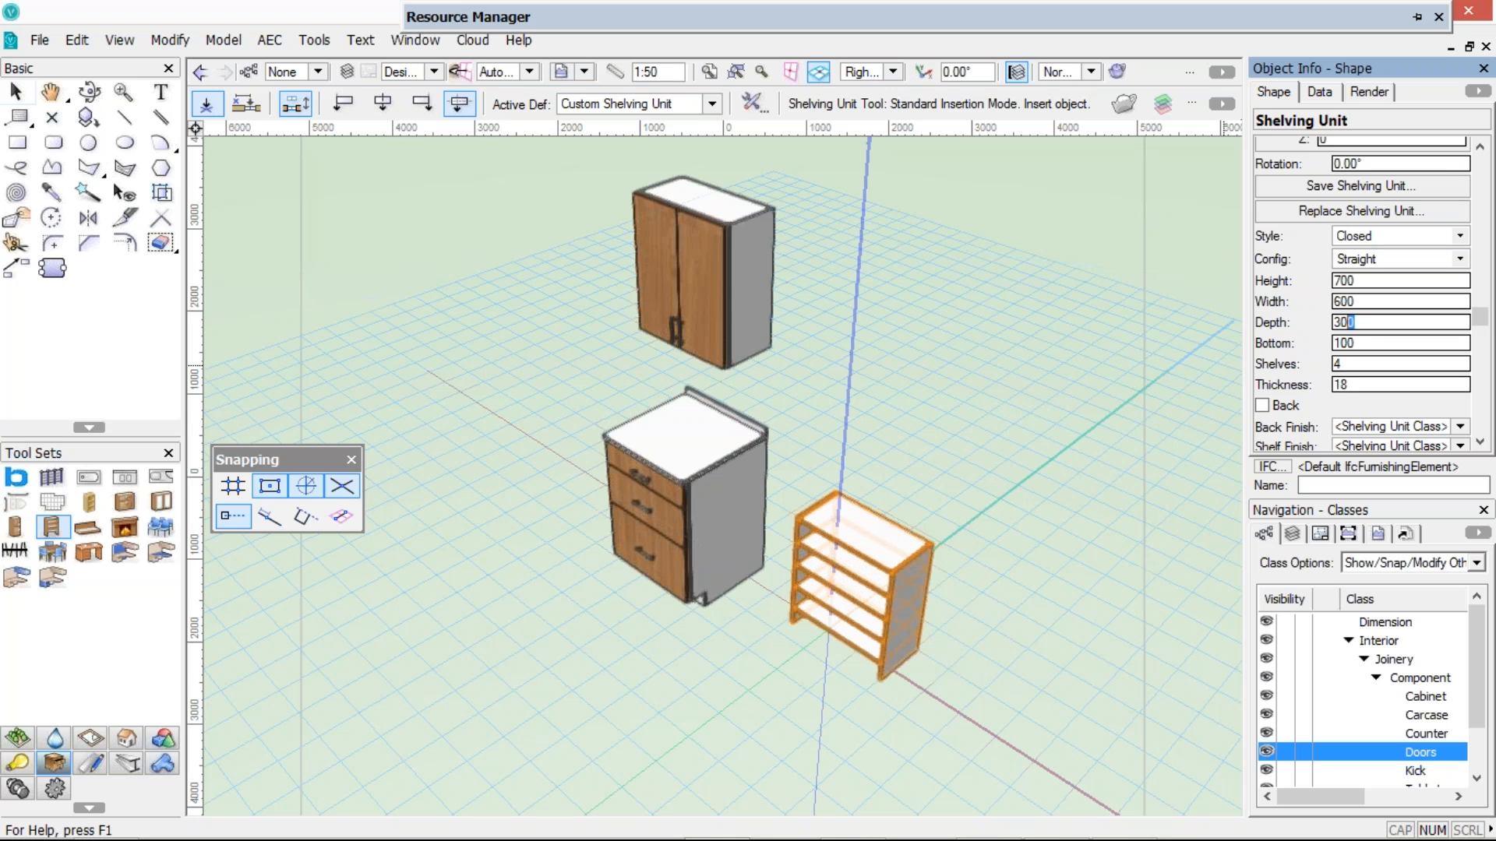
{"action": "type", "text": "150"}
{"action": "key", "text": "Return"}
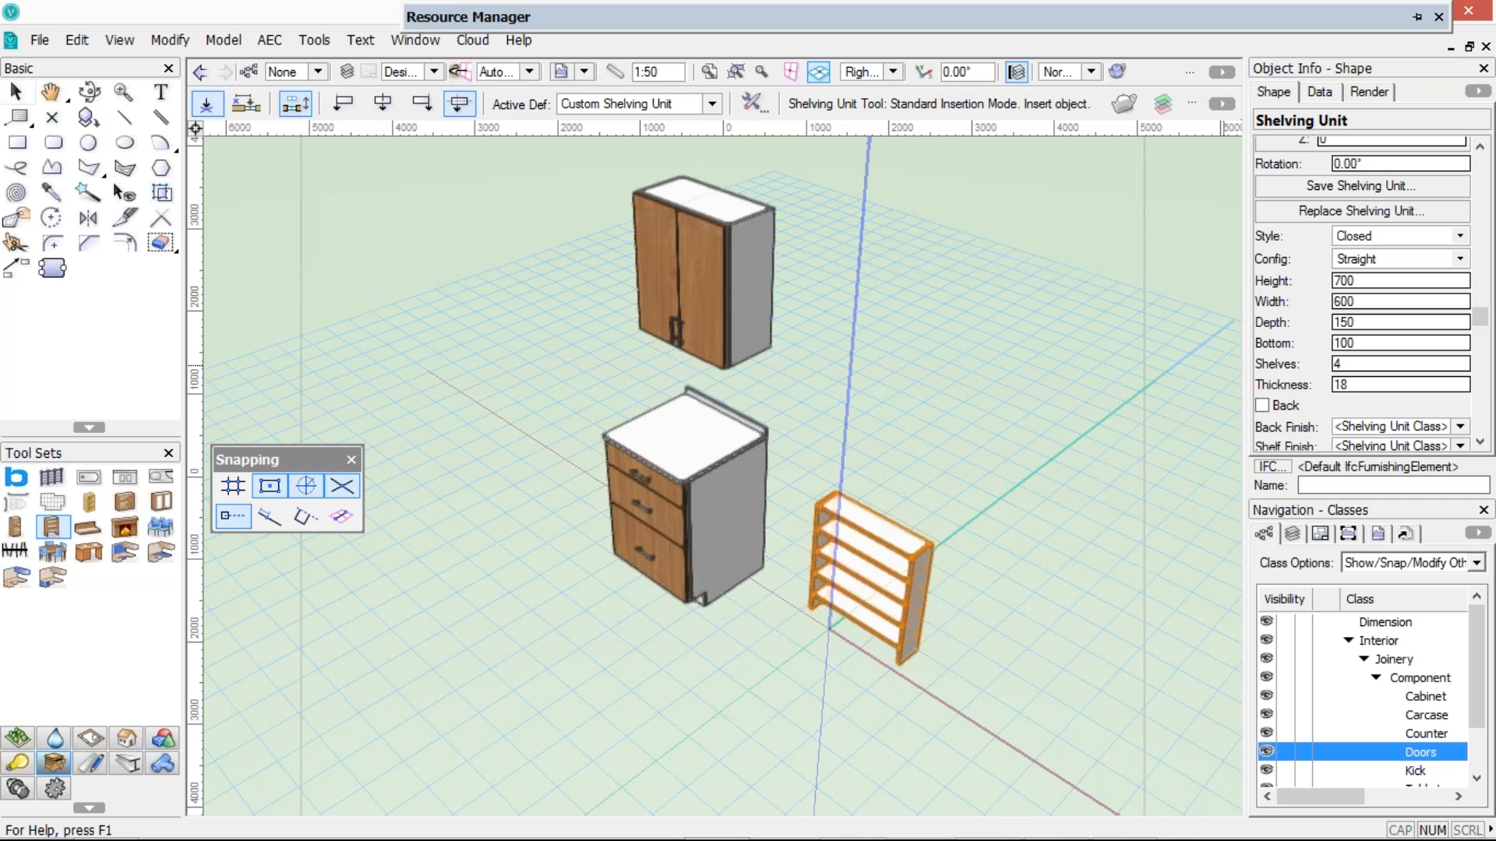
Change the shelving unit's style to Open and display the available style options again
{"action": "scroll", "coordinate": [1485, 328], "scroll_direction": "down", "scroll_amount": 1}
{"action": "scroll", "coordinate": [1485, 328], "scroll_direction": "up", "scroll_amount": 1}
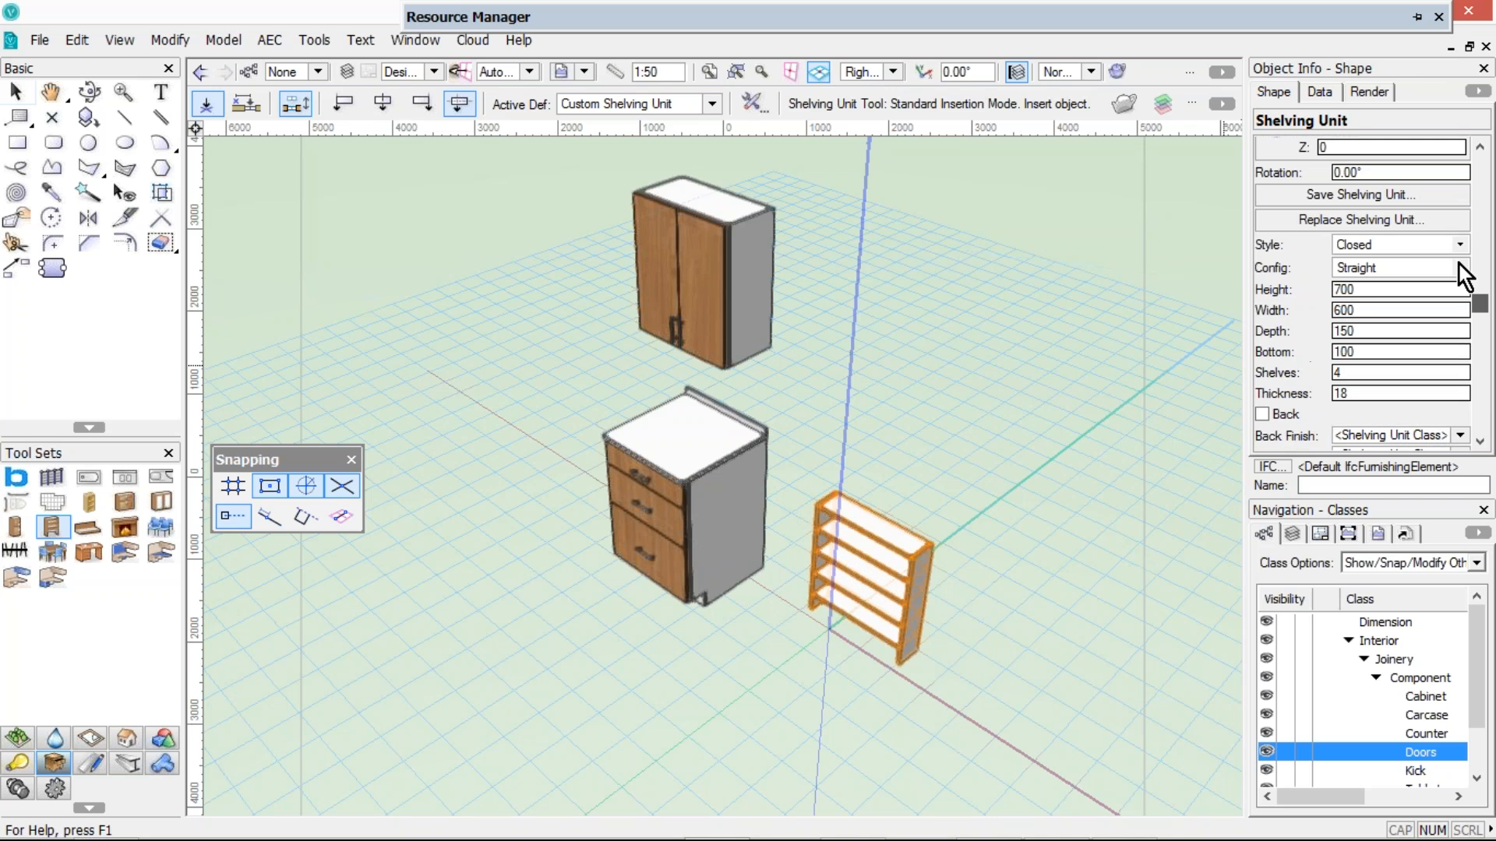
{"action": "left_click", "coordinate": [1458, 245]}
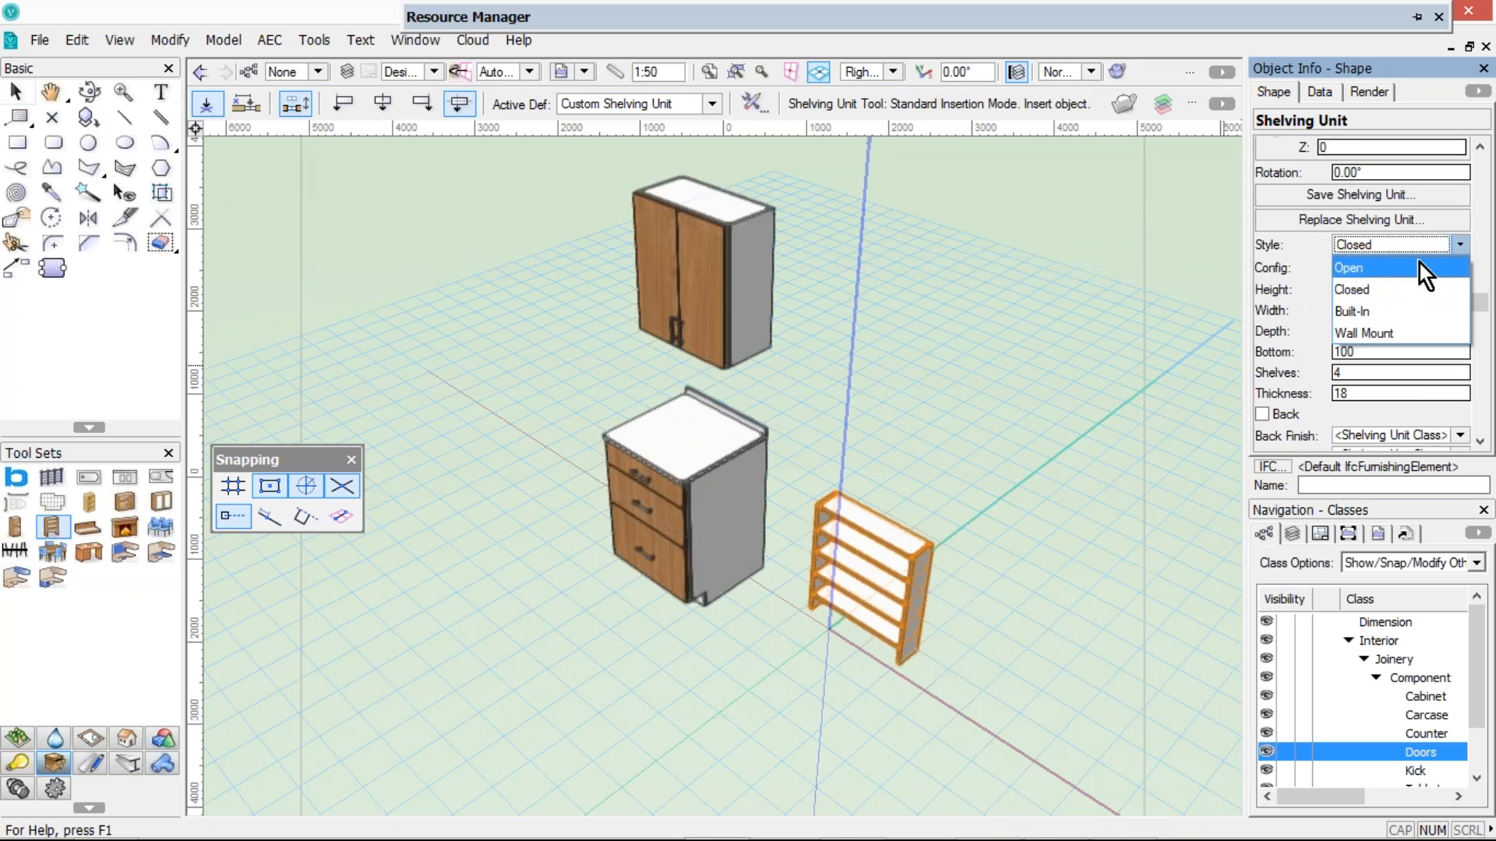
{"action": "left_click", "coordinate": [1420, 267]}
{"action": "left_click", "coordinate": [1420, 243]}
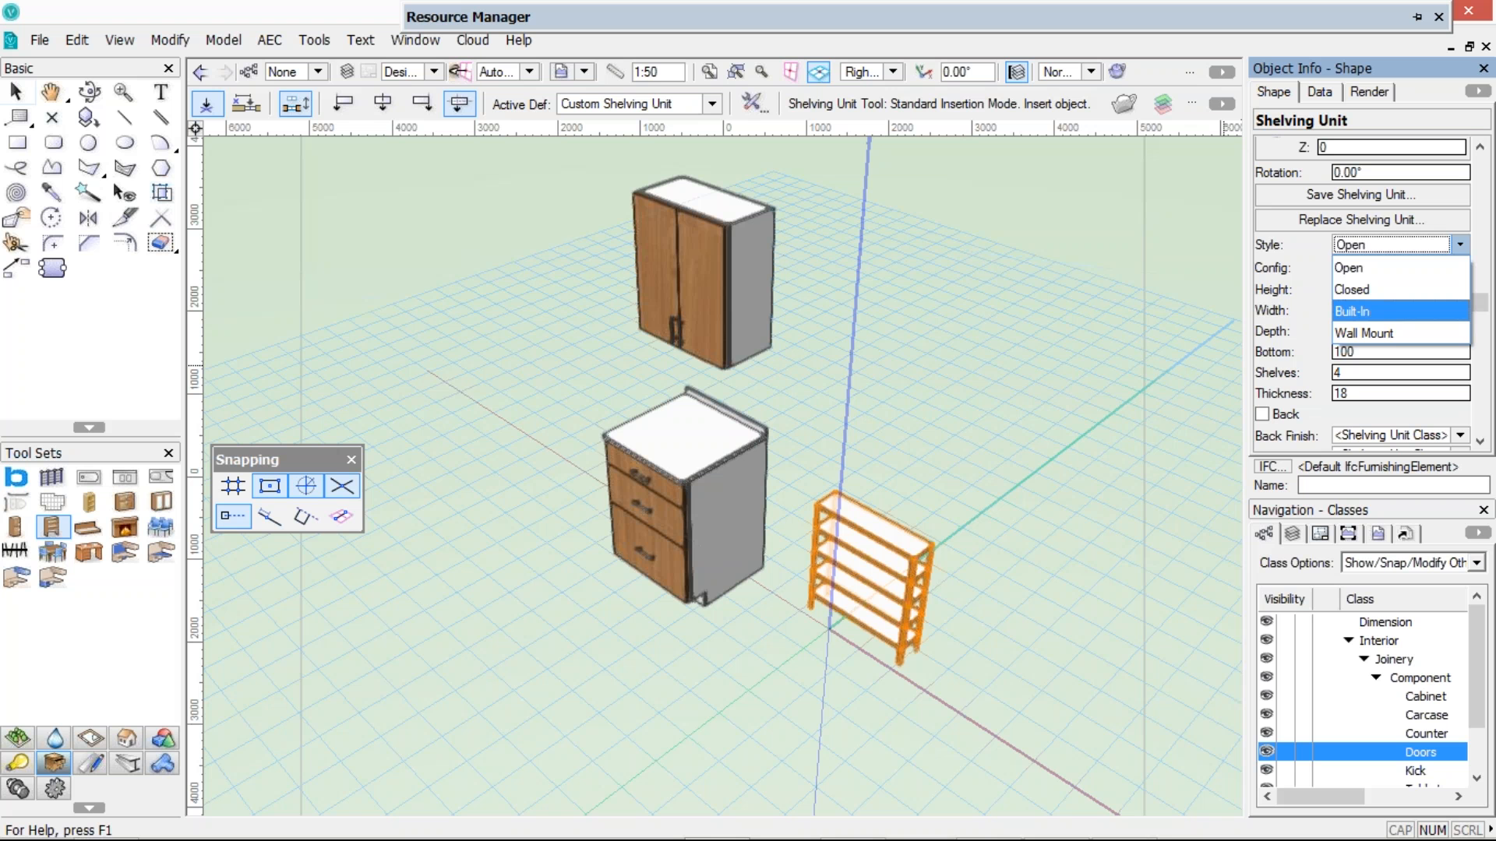
Change the shelving unit's style to Built-In and set its number of shelves to 2
{"action": "left_click", "coordinate": [1410, 311]}
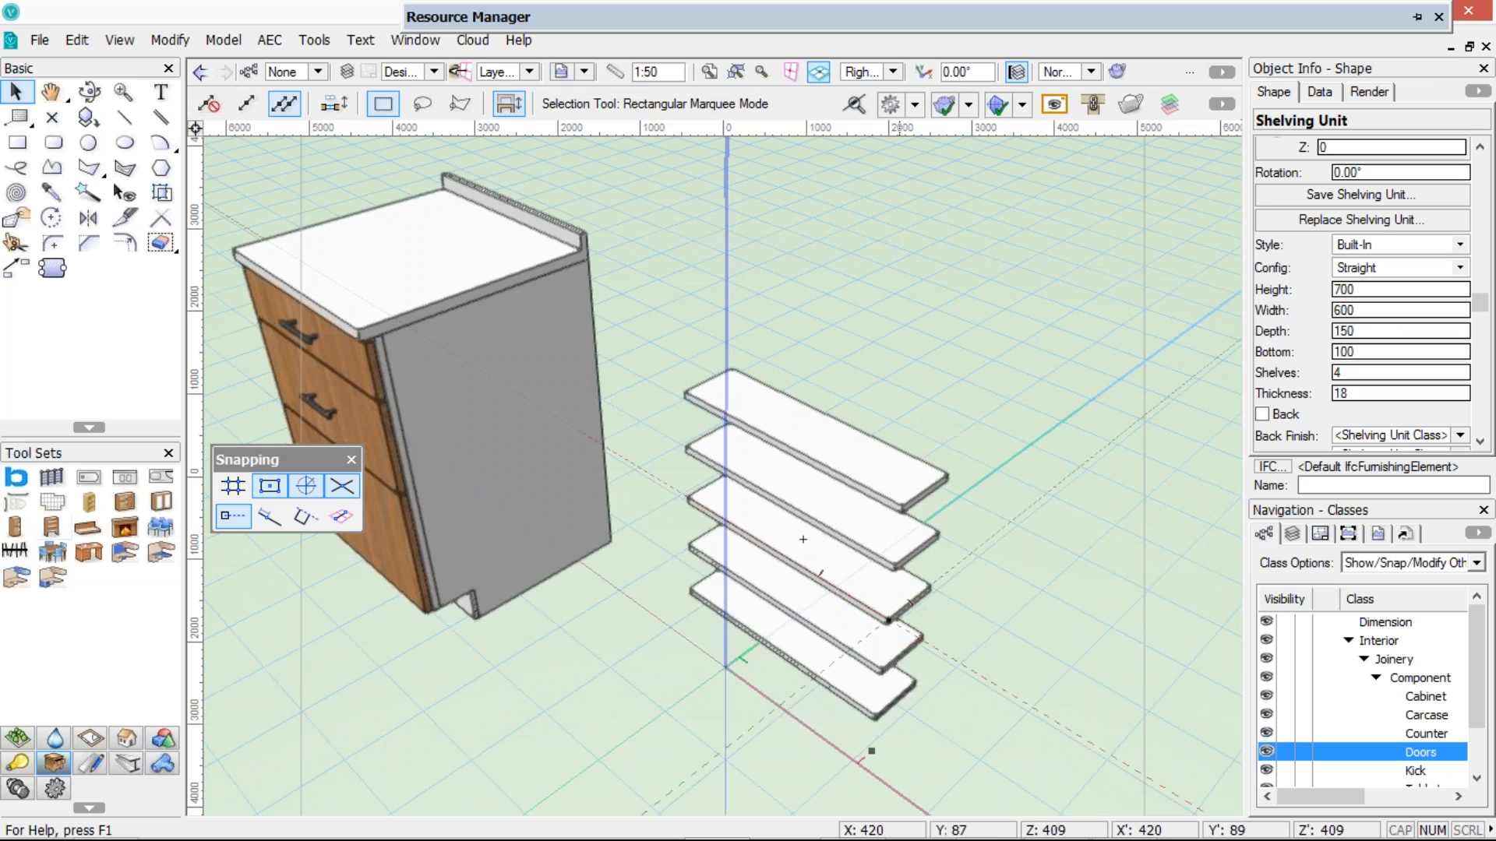
{"action": "left_click", "coordinate": [808, 431]}
{"action": "key", "text": "shift+c"}
{"action": "left_click_drag", "start_coordinate": [948, 524], "coordinate": [946, 488]}
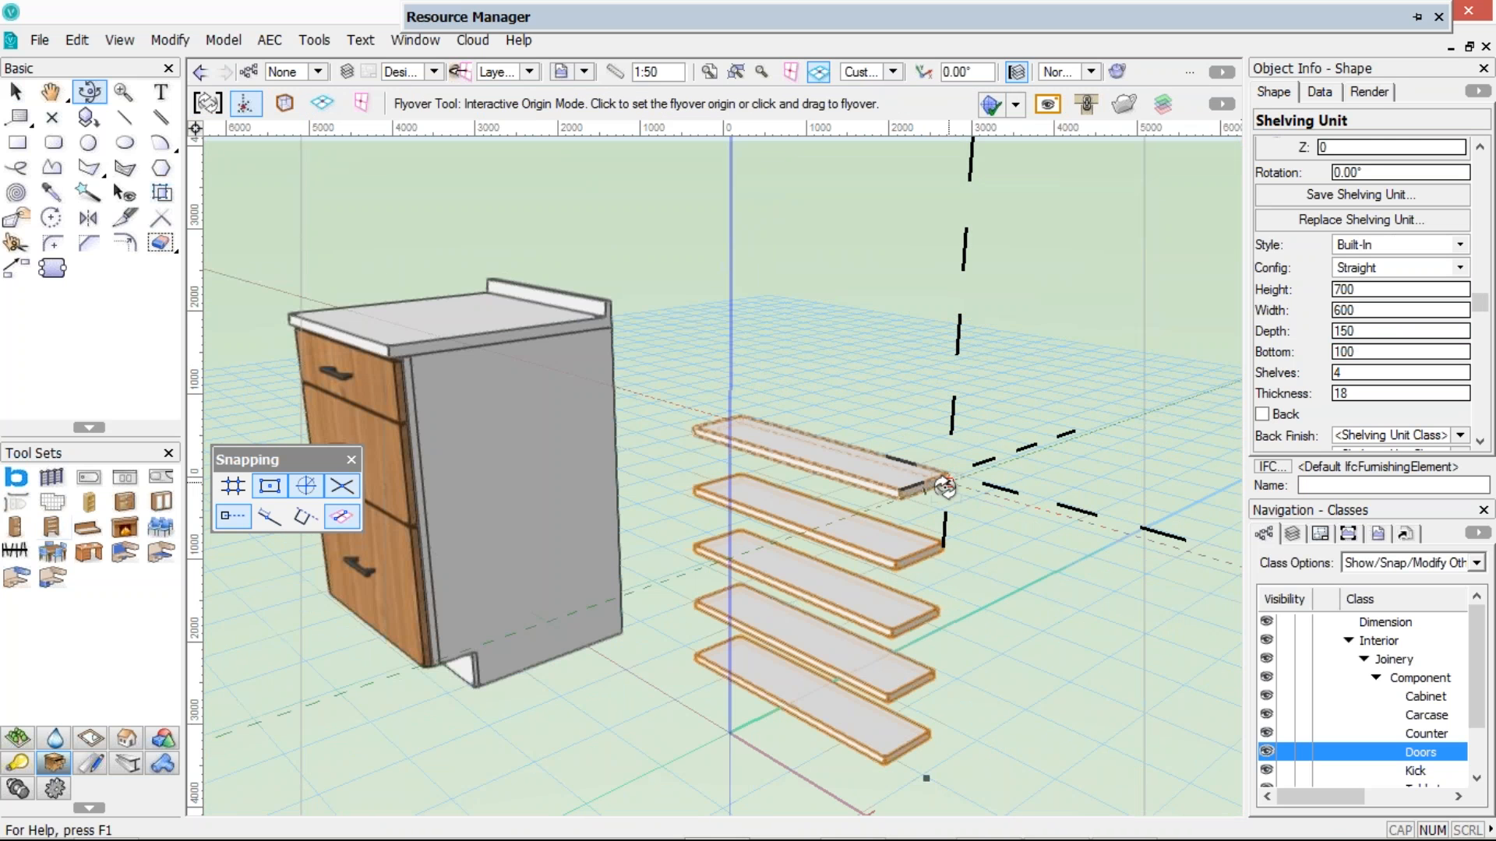
{"action": "double_click", "coordinate": [1340, 373]}
{"action": "type", "text": "2"}
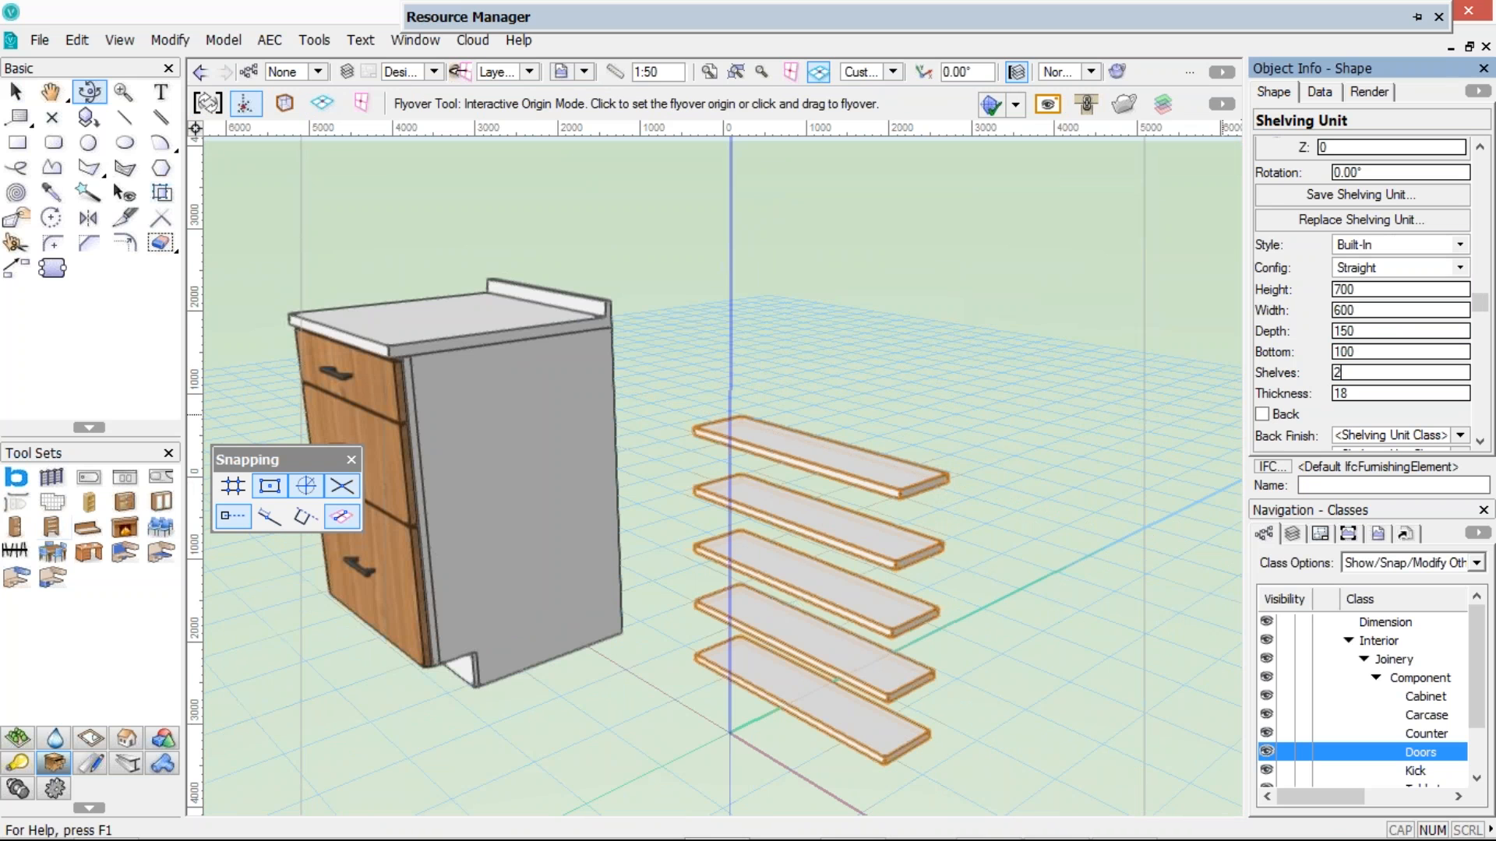
{"action": "key", "text": "Return"}
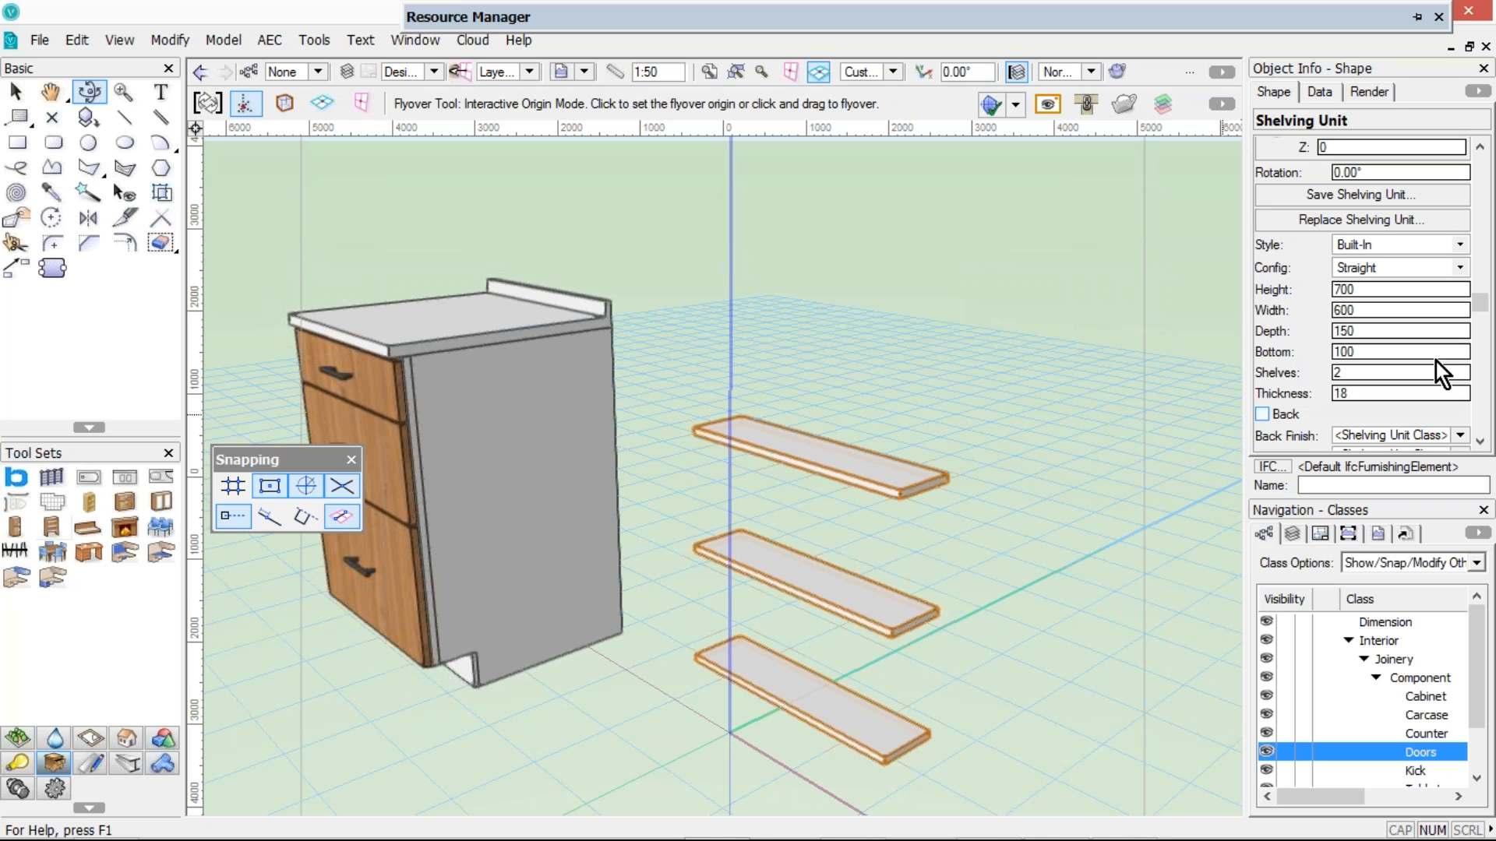
Assign the Interior-Joinery-Component-Doors class to the shelving unit's back finish
{"action": "left_click", "coordinate": [1460, 435]}
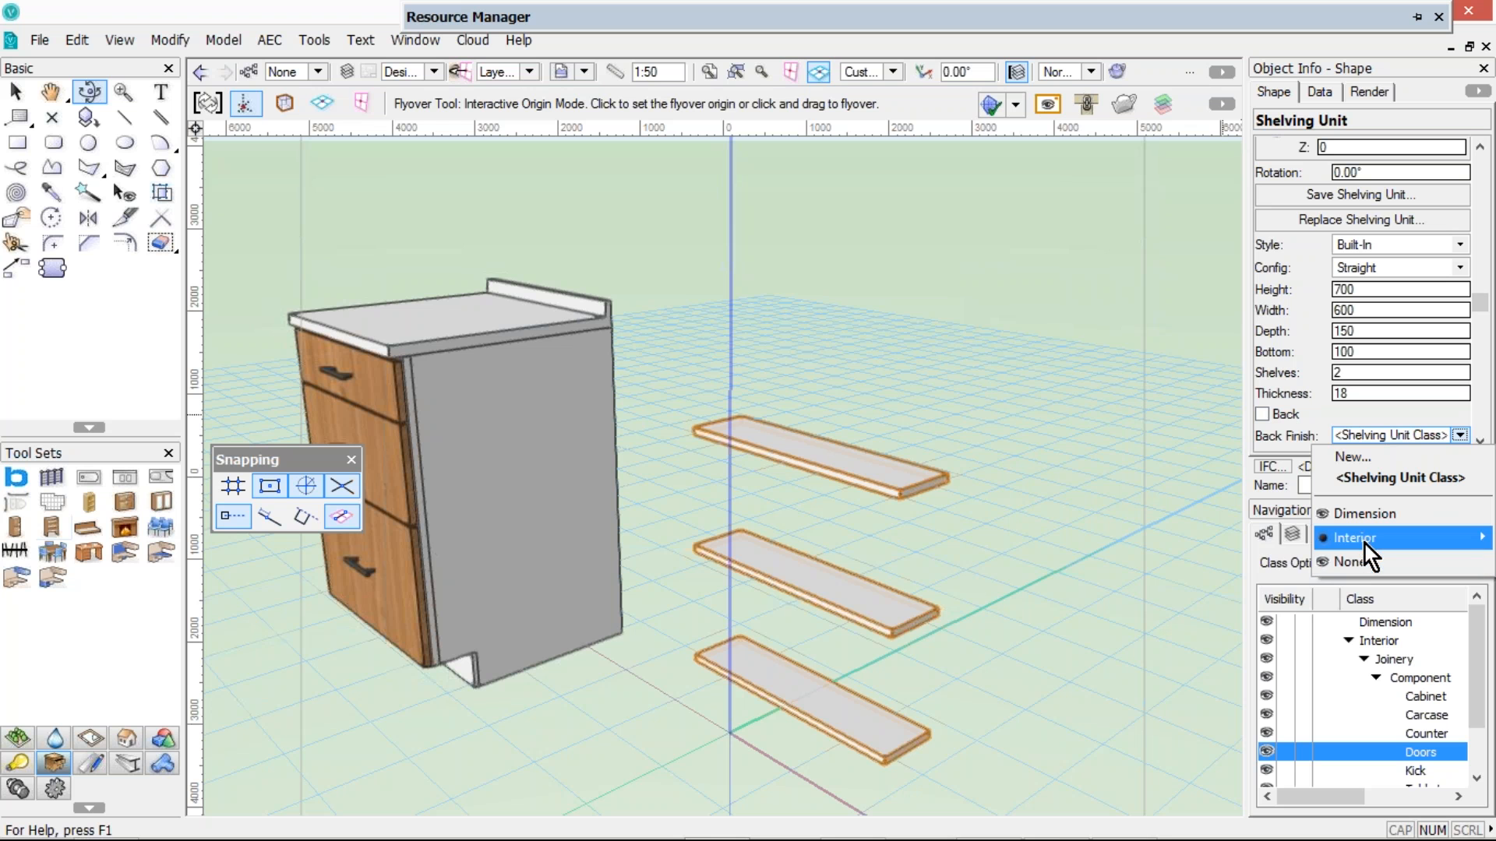
{"action": "mouse_move", "coordinate": [1365, 544]}
{"action": "mouse_move", "coordinate": [1279, 542]}
{"action": "mouse_move", "coordinate": [1176, 542]}
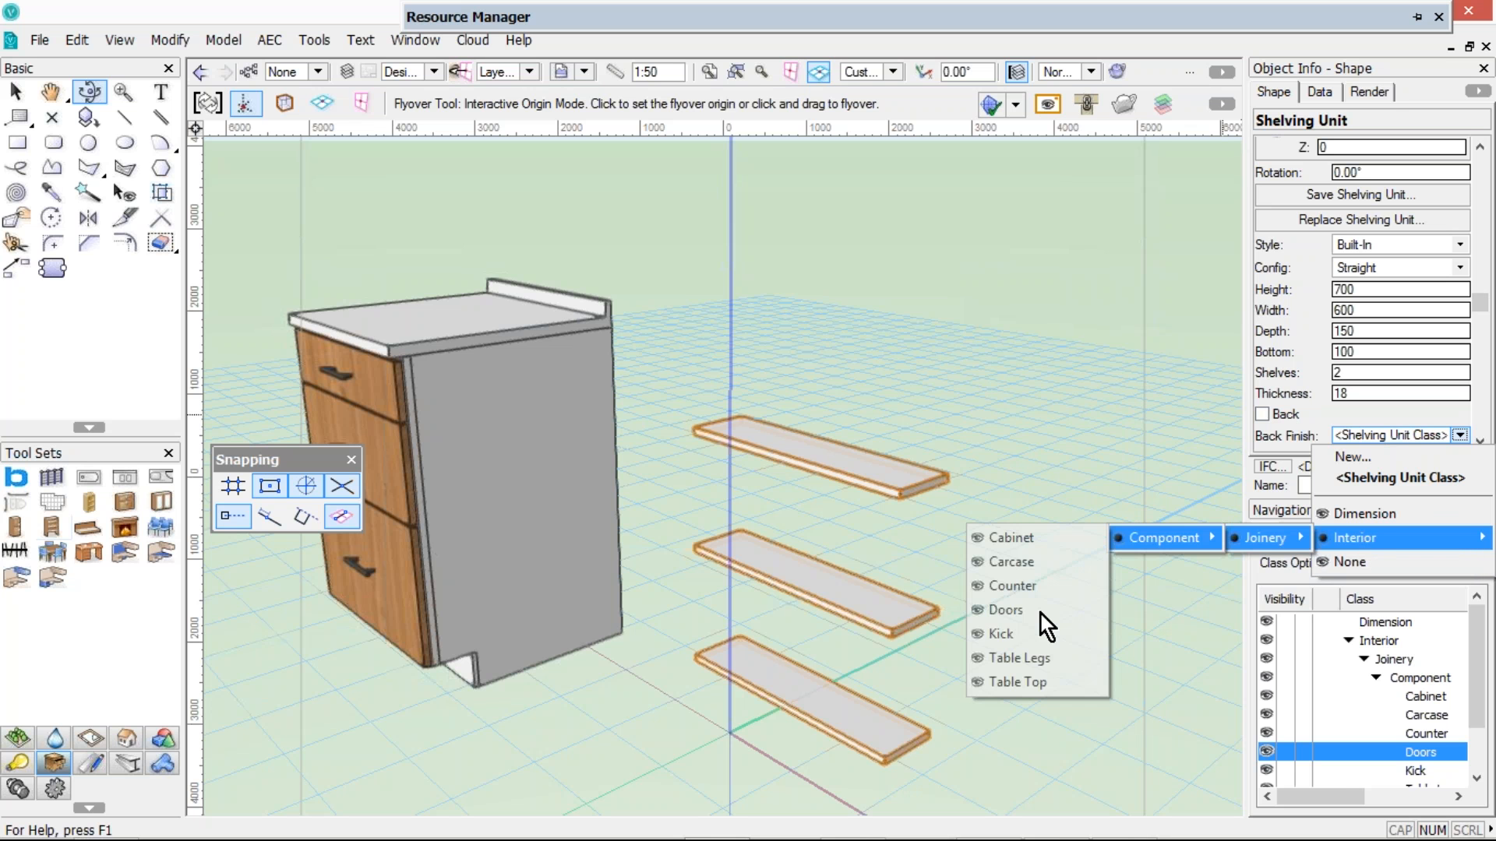
{"action": "left_click", "coordinate": [1026, 612]}
Assign the Interior-Joinery-Component-Doors class to the shelving unit's shelf finish
{"action": "scroll", "coordinate": [1477, 444], "scroll_direction": "down", "scroll_amount": 2}
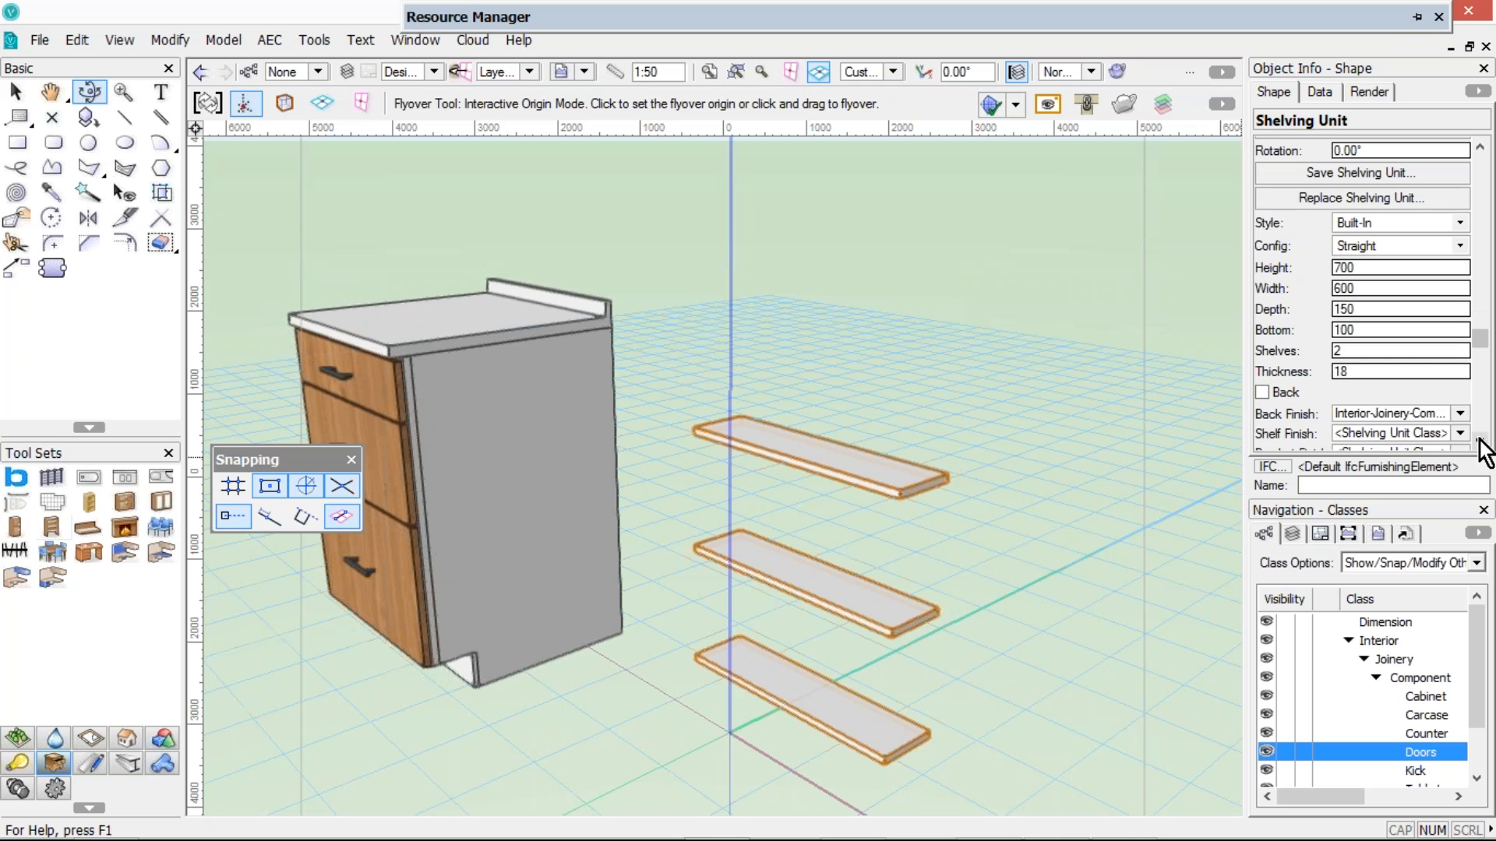
{"action": "left_click", "coordinate": [1347, 389]}
{"action": "mouse_move", "coordinate": [1340, 492]}
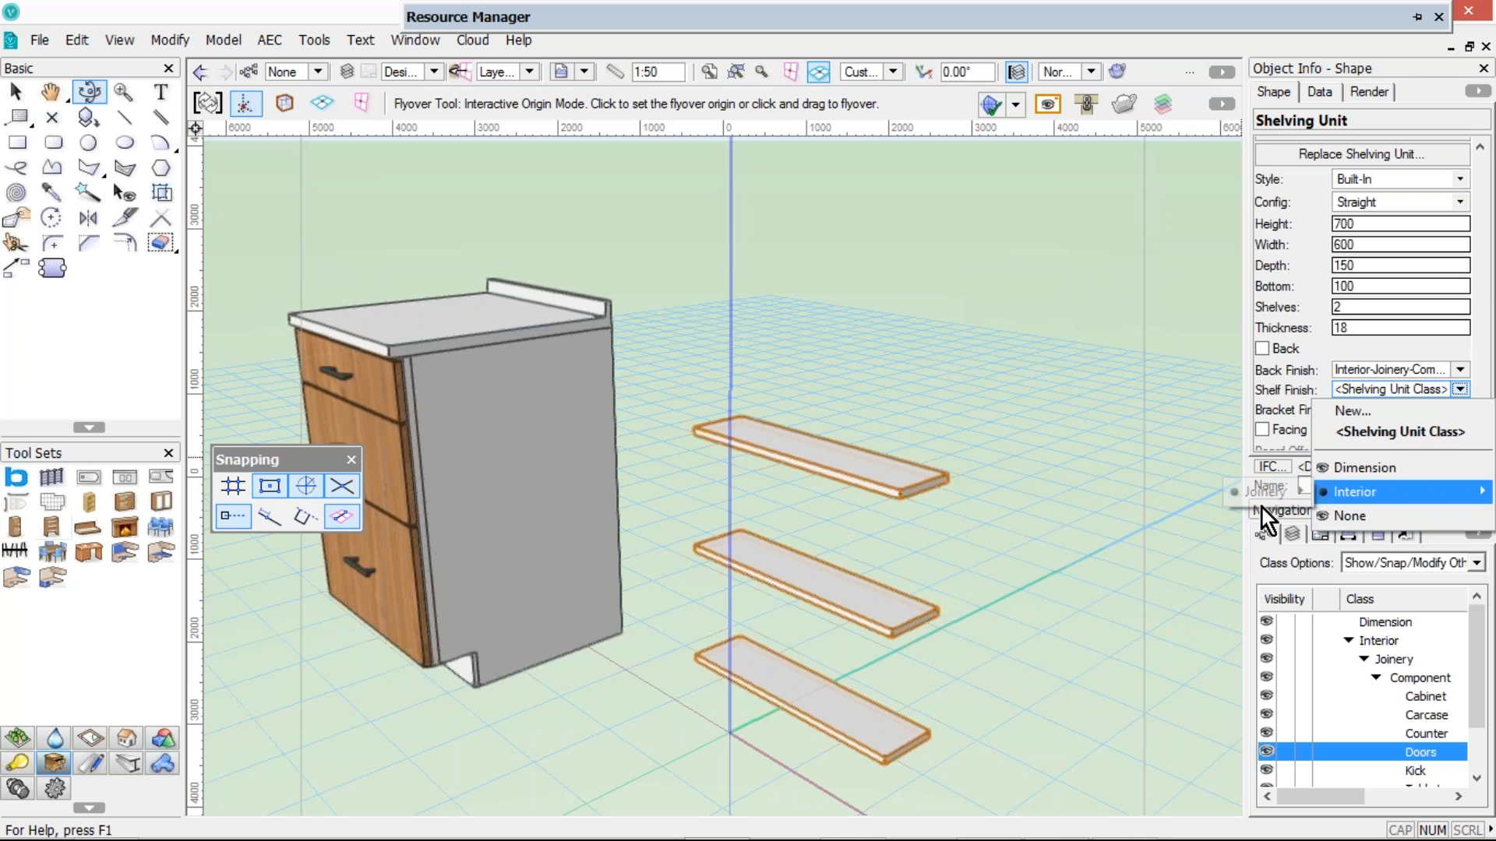
{"action": "mouse_move", "coordinate": [1262, 492]}
{"action": "mouse_move", "coordinate": [1137, 497]}
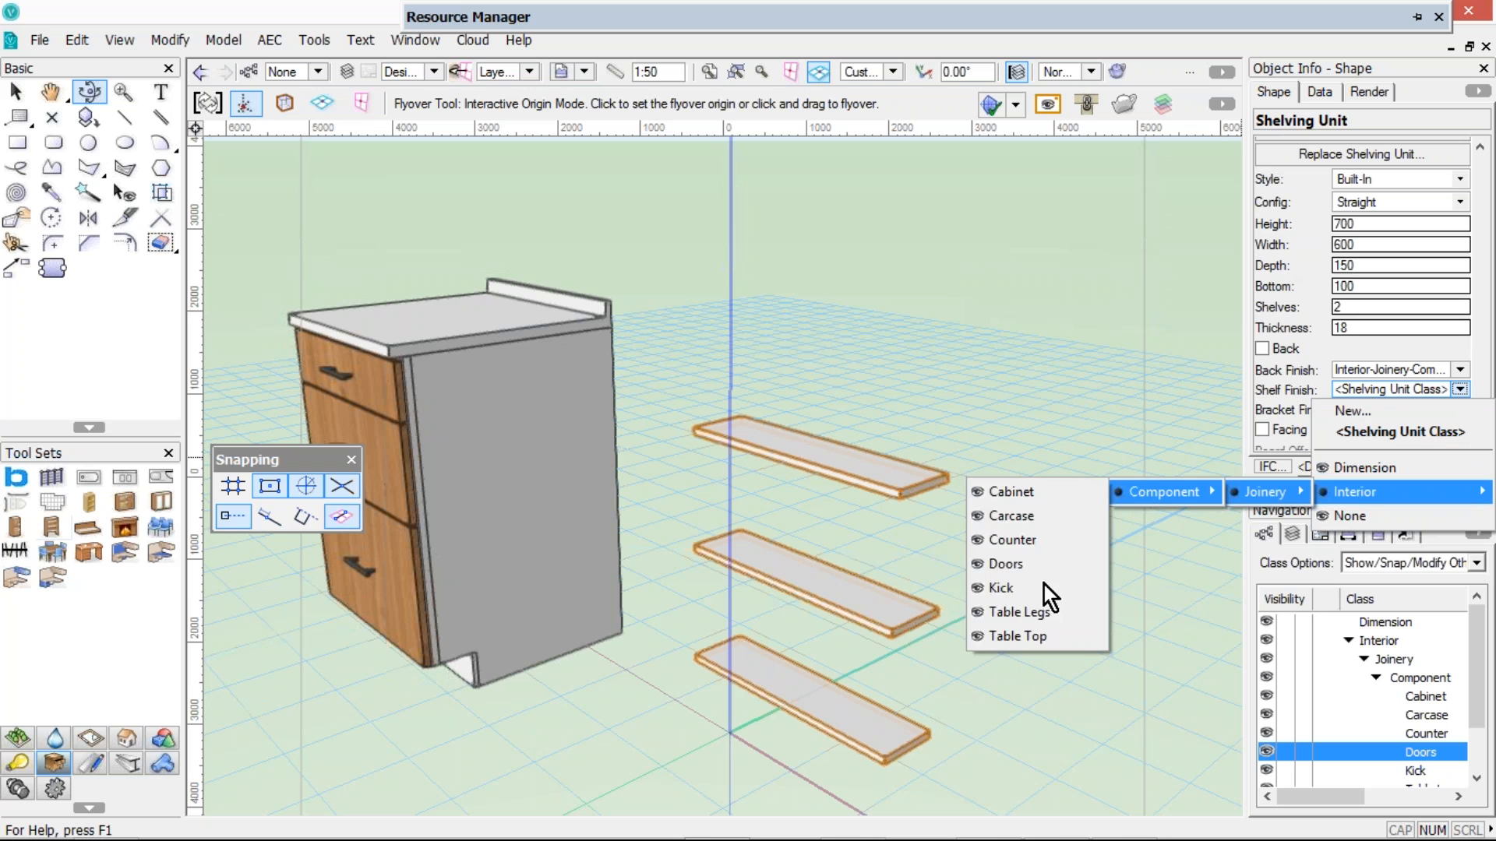
{"action": "left_click", "coordinate": [1013, 564]}
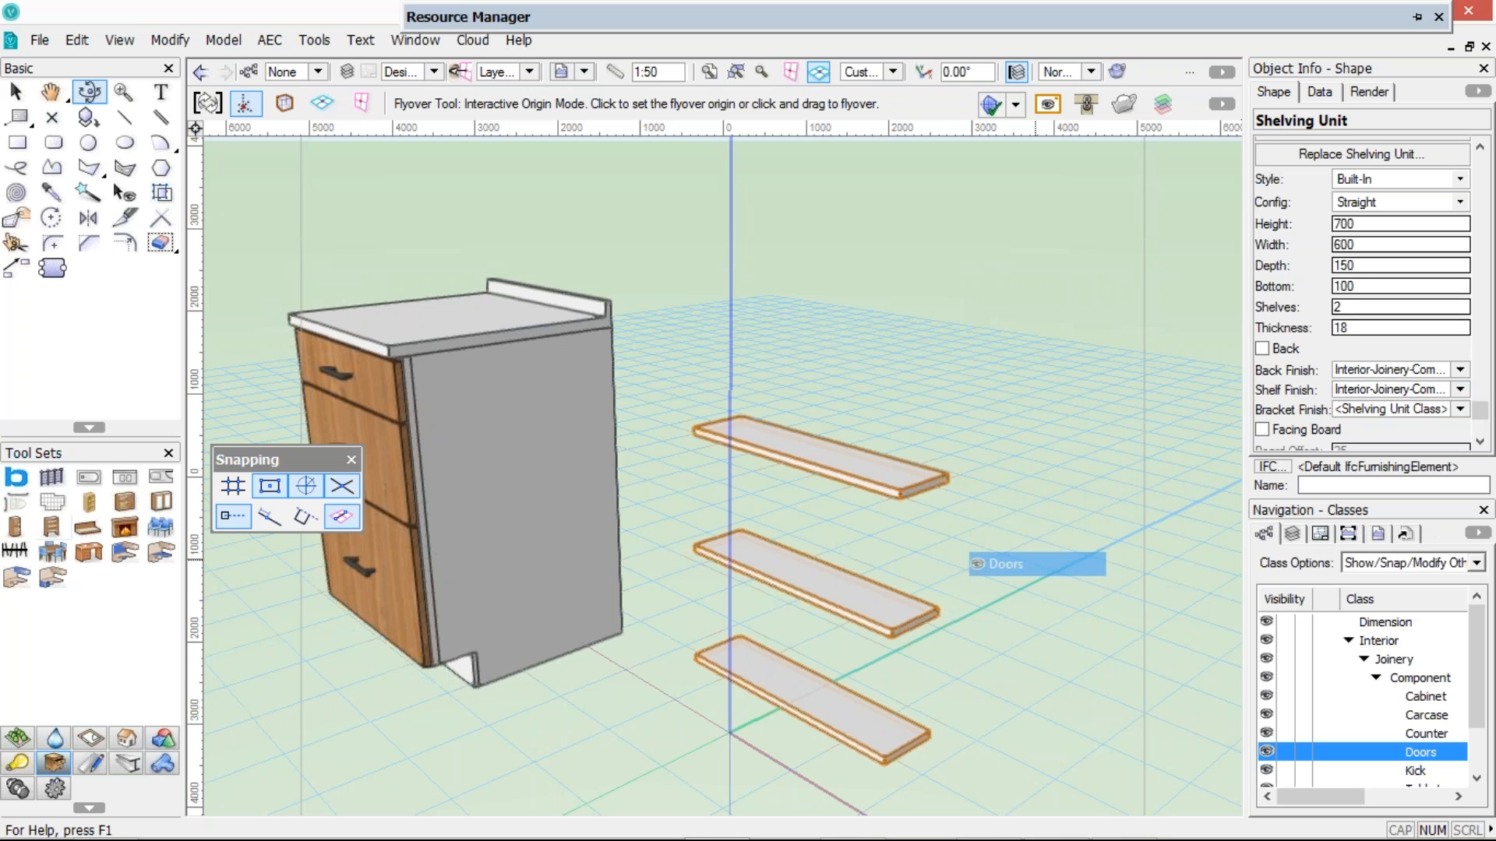
{"action": "key", "text": "x"}
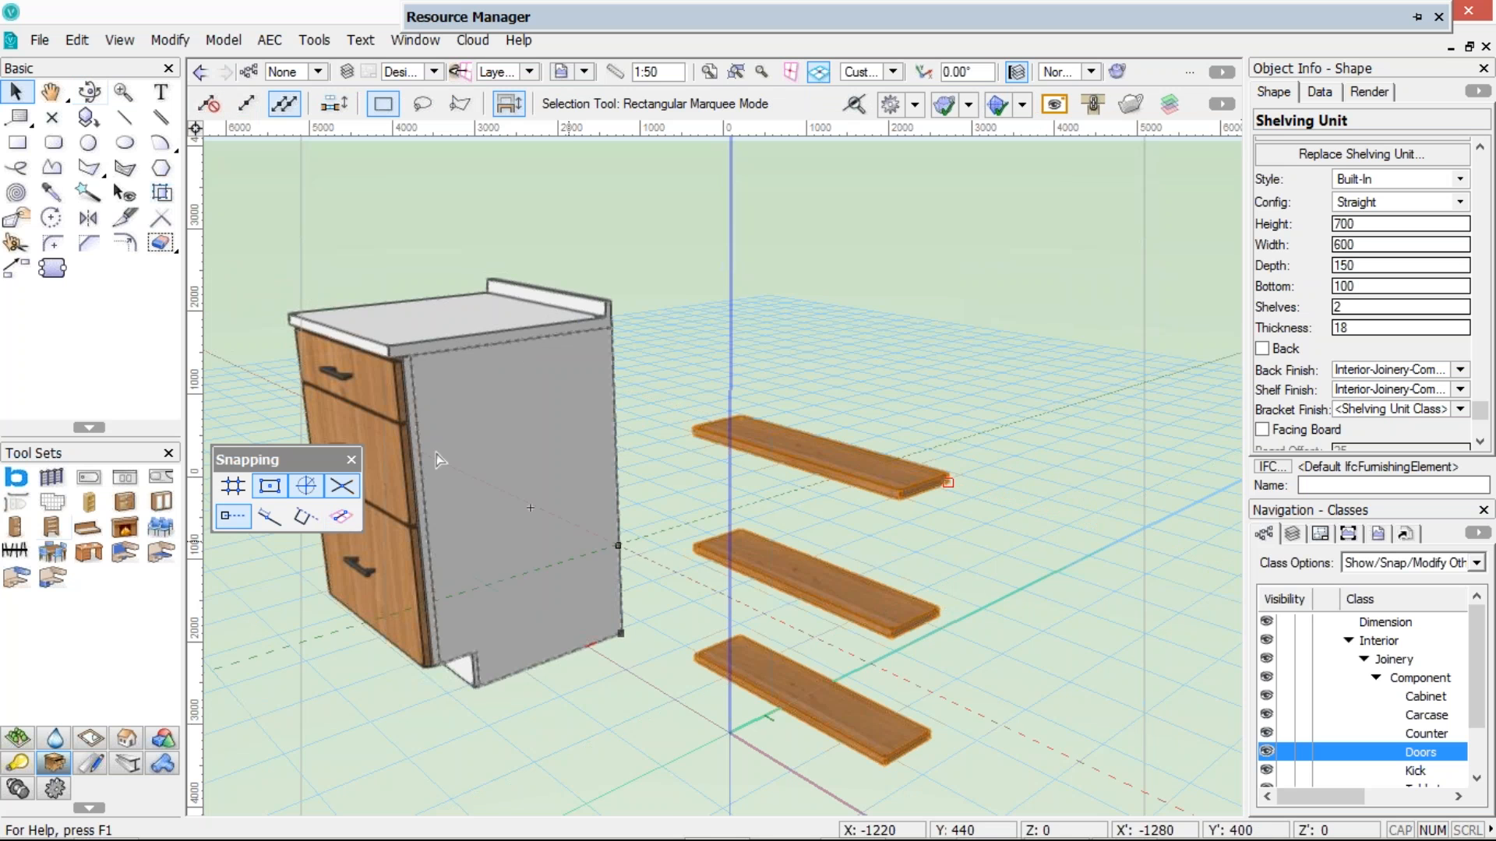
Delete the shelving unit, the base cabinet and the wall cabinet to clear the drawing
{"action": "scroll", "coordinate": [523, 431], "scroll_direction": "down", "scroll_amount": 2}
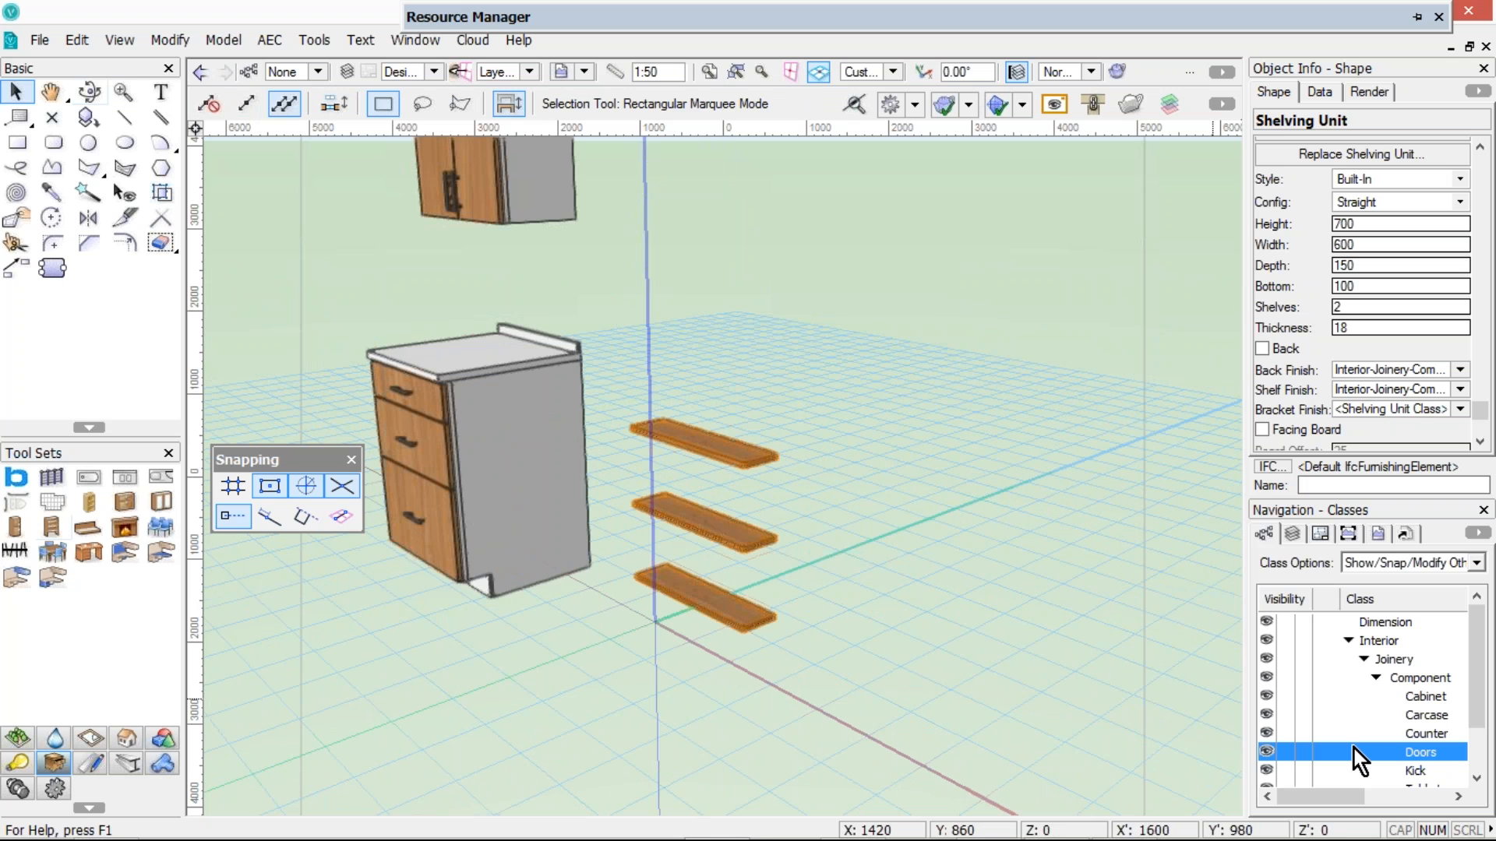
{"action": "mouse_move", "coordinate": [1089, 820]}
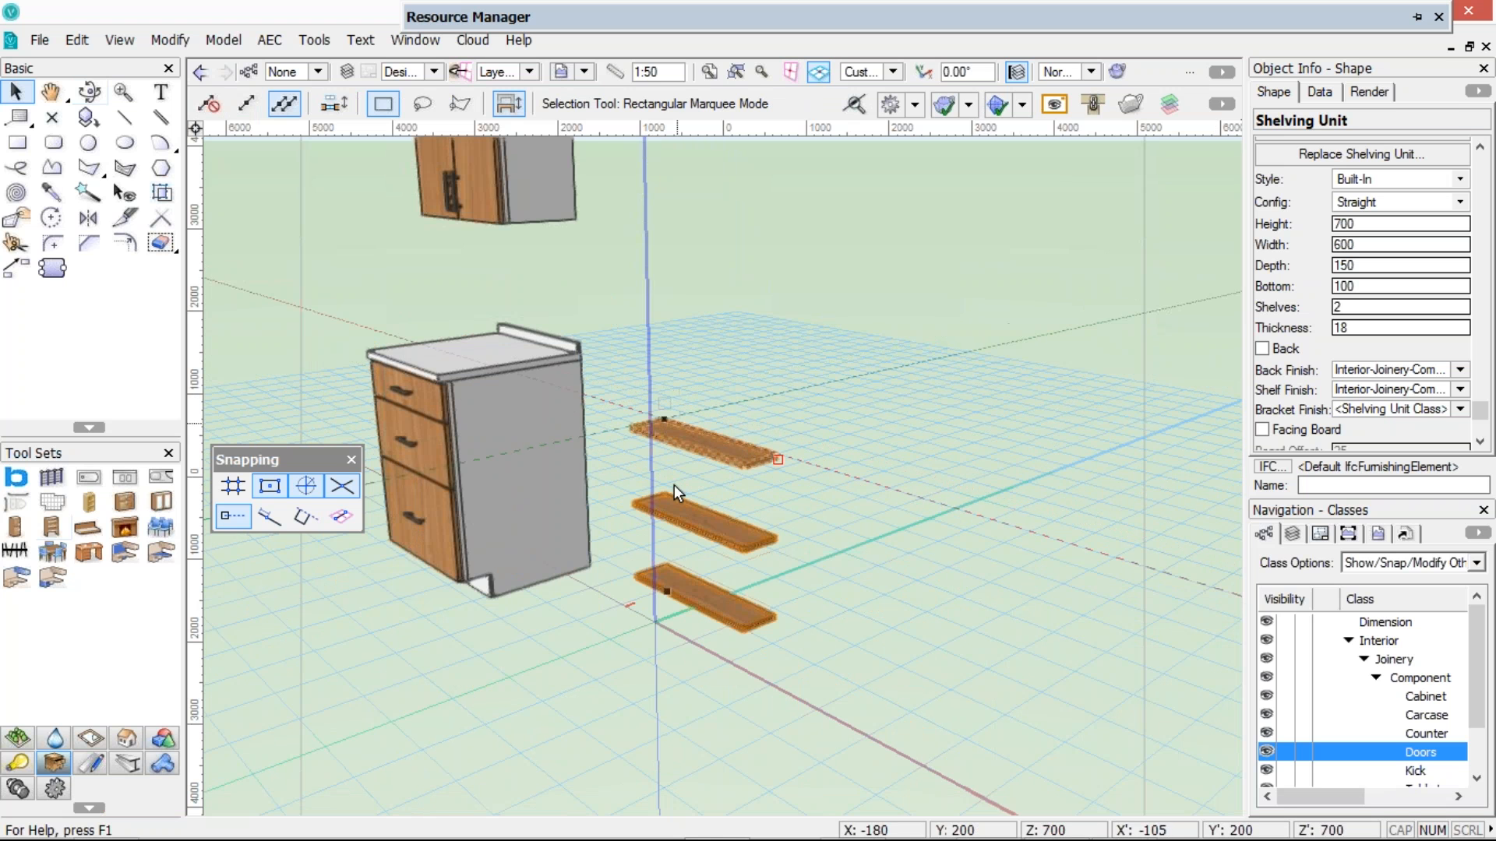
{"action": "middle_click_drag", "start_coordinate": [665, 493], "coordinate": [1091, 436], "text": "ctrl"}
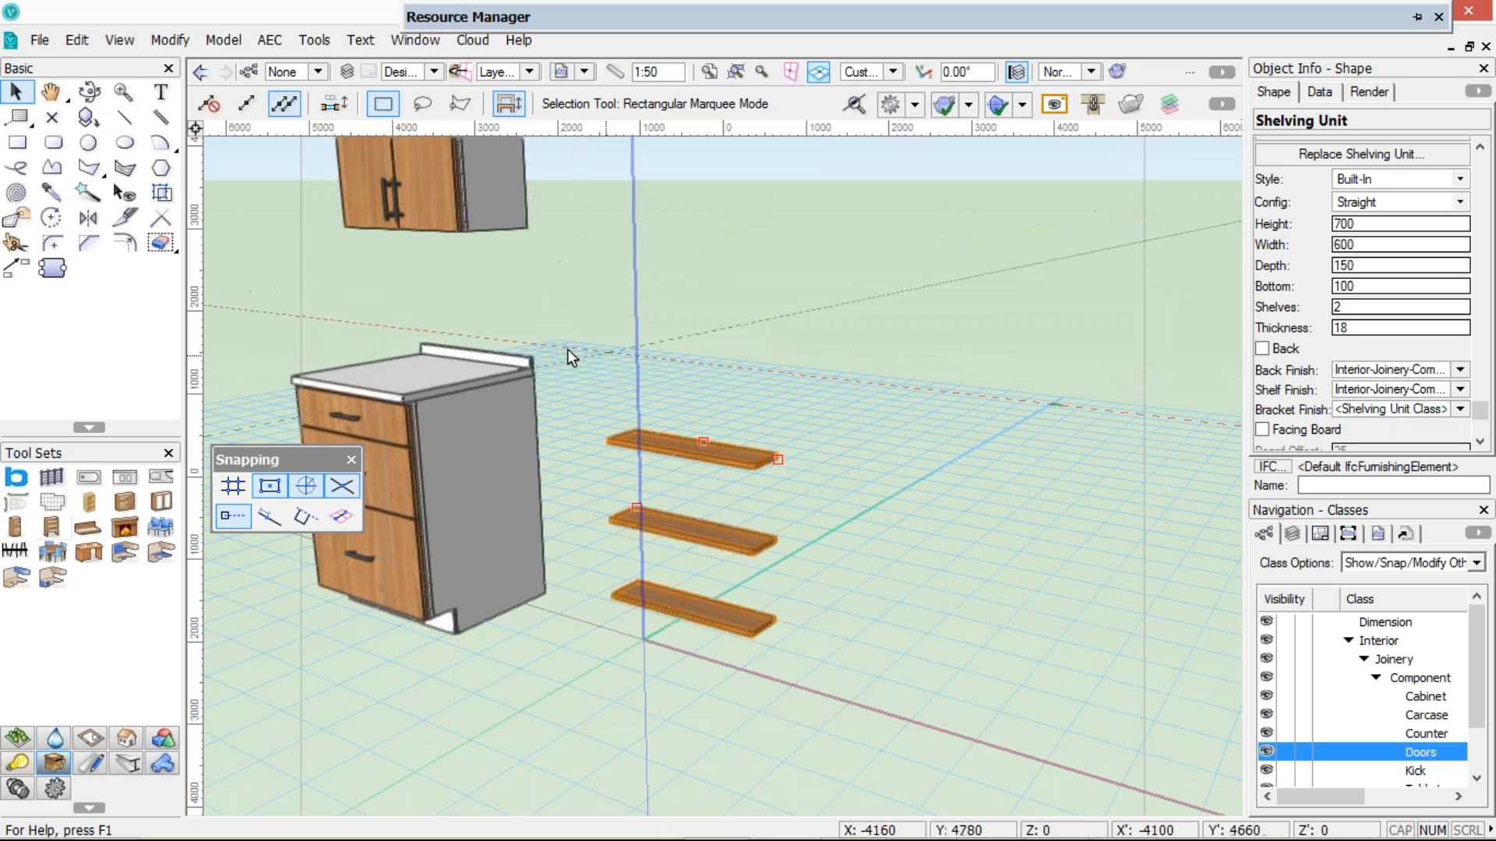
{"action": "mouse_move", "coordinate": [588, 353]}
{"action": "middle_mouse_down", "text": "ctrl"}
{"action": "mouse_move", "coordinate": [643, 366]}
{"action": "mouse_move", "coordinate": [656, 353]}
{"action": "mouse_move", "coordinate": [567, 374]}
{"action": "mouse_move", "coordinate": [585, 365]}
{"action": "middle_mouse_up", "text": "ctrl"}
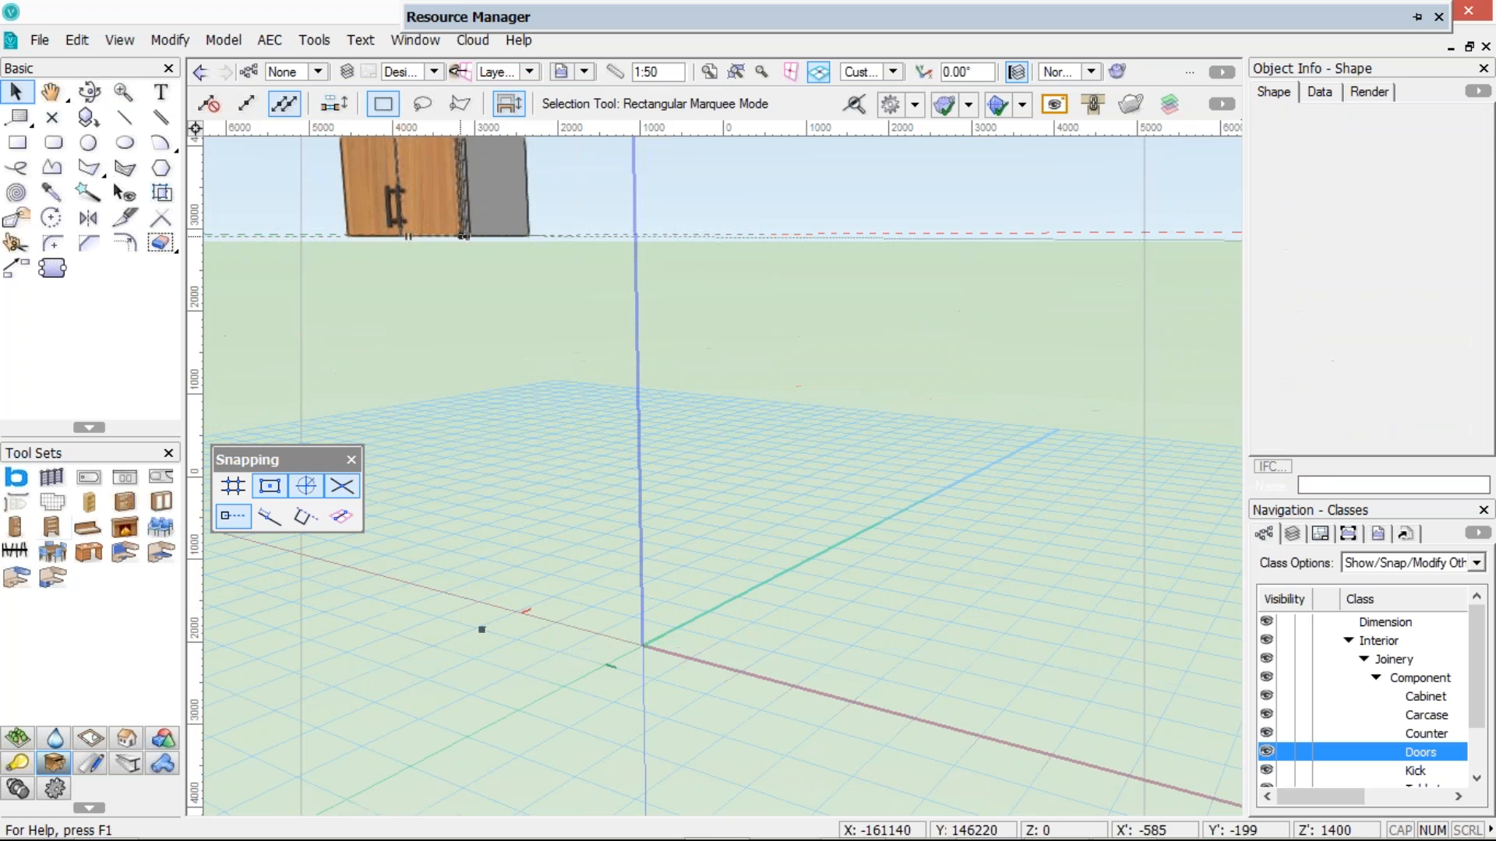
{"action": "key", "text": "Delete"}
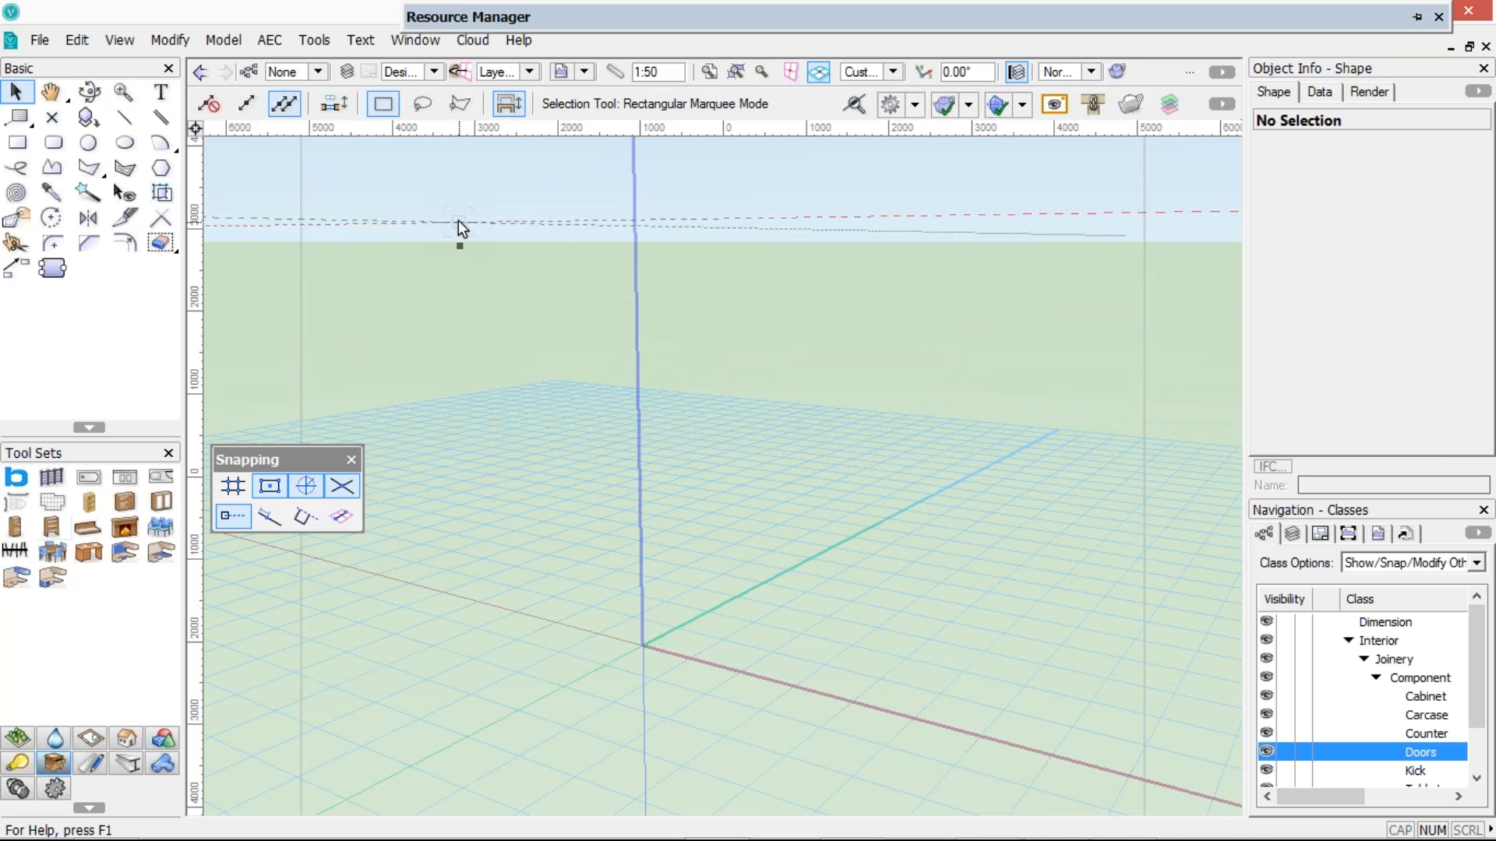
Insert an unrotated custom cabinet on the ground plane at about X -400, Y -260
{"action": "left_click", "coordinate": [96, 504]}
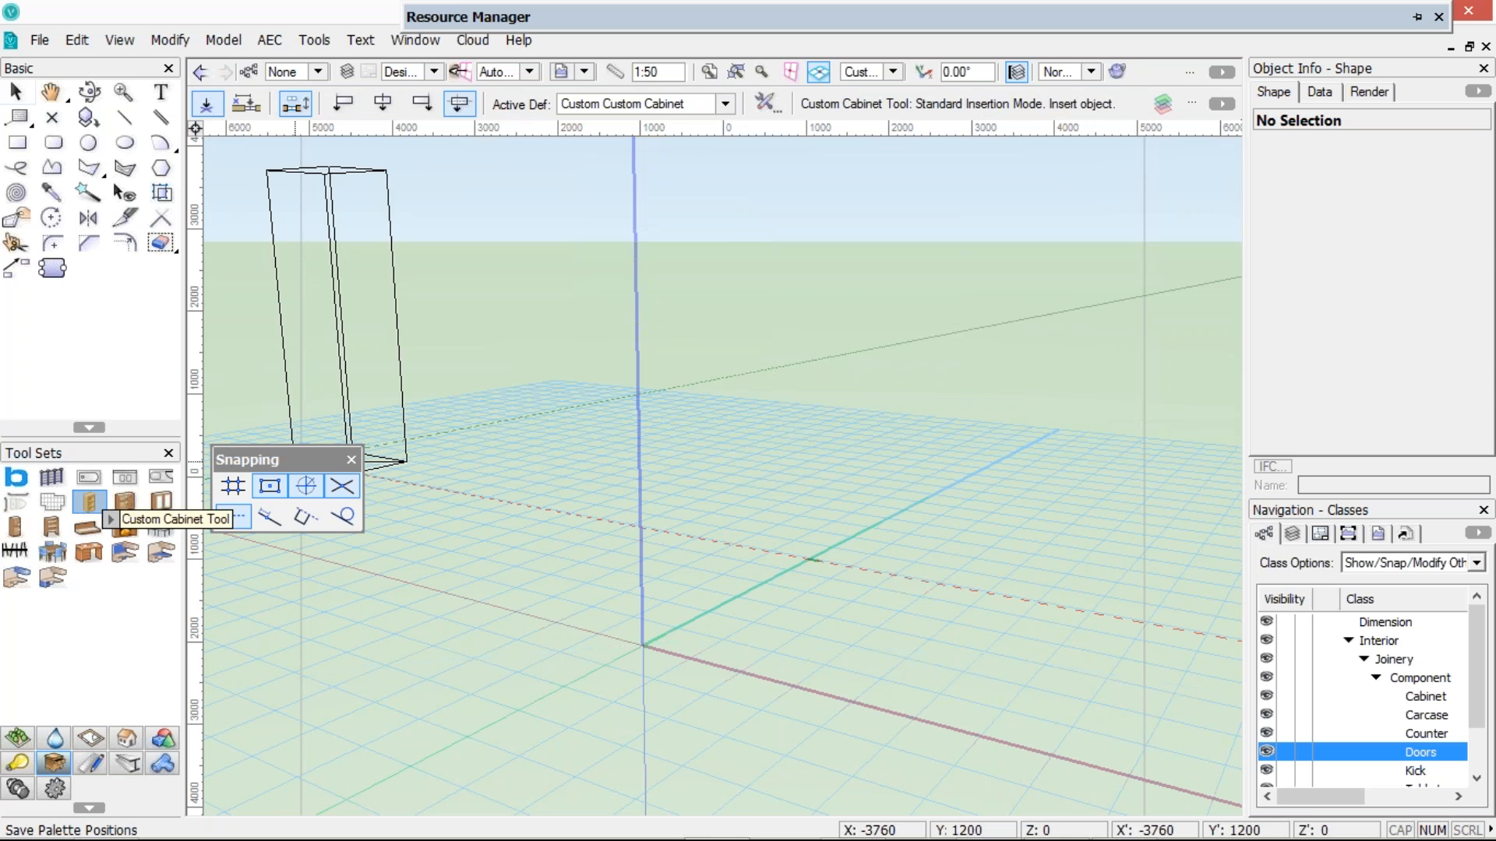
{"action": "left_click", "coordinate": [508, 646]}
{"action": "left_click", "coordinate": [770, 592]}
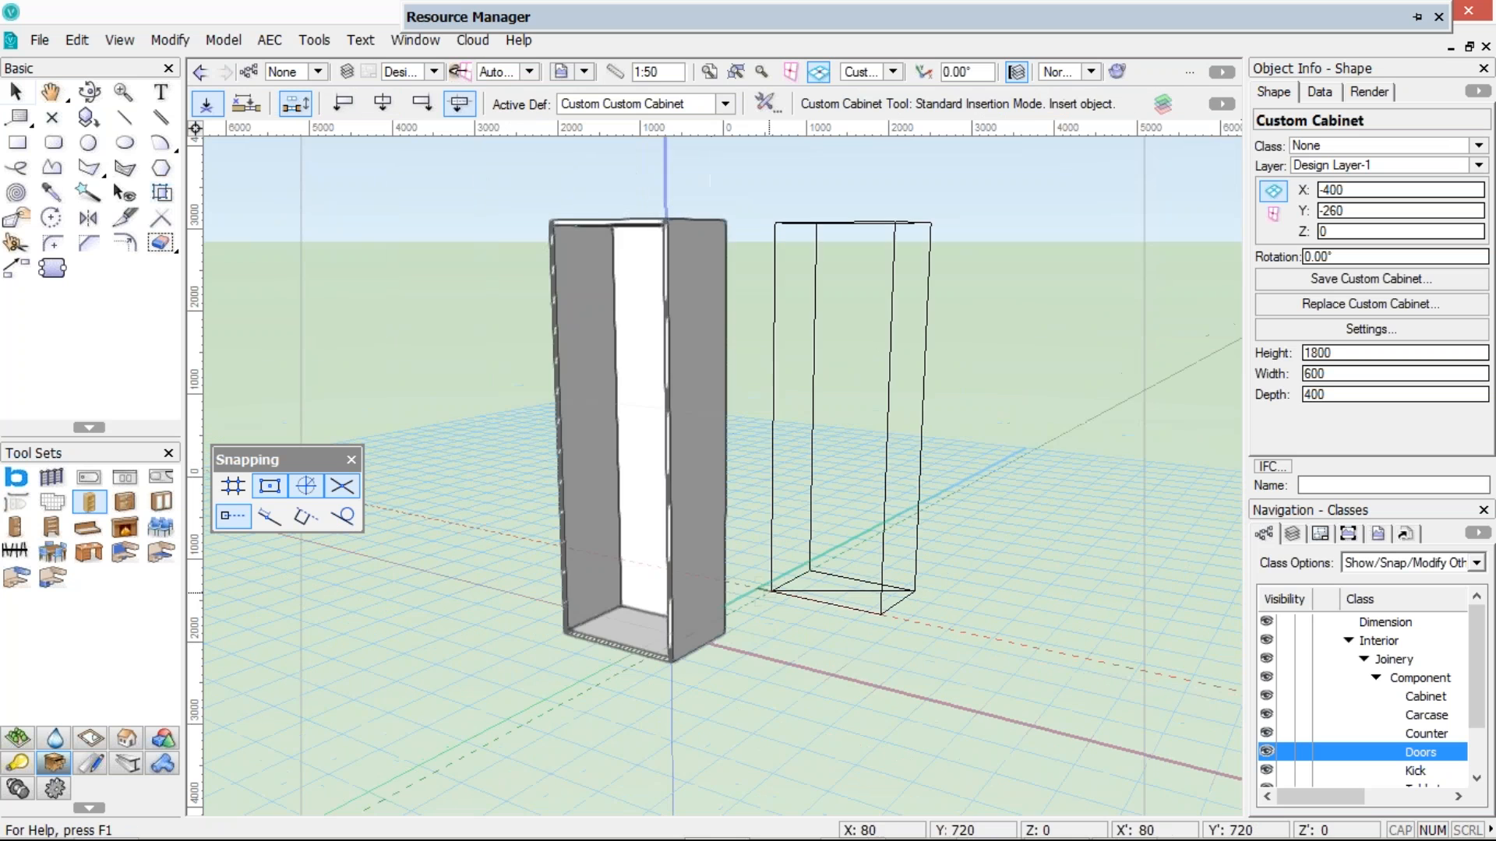
{"action": "key", "text": "x"}
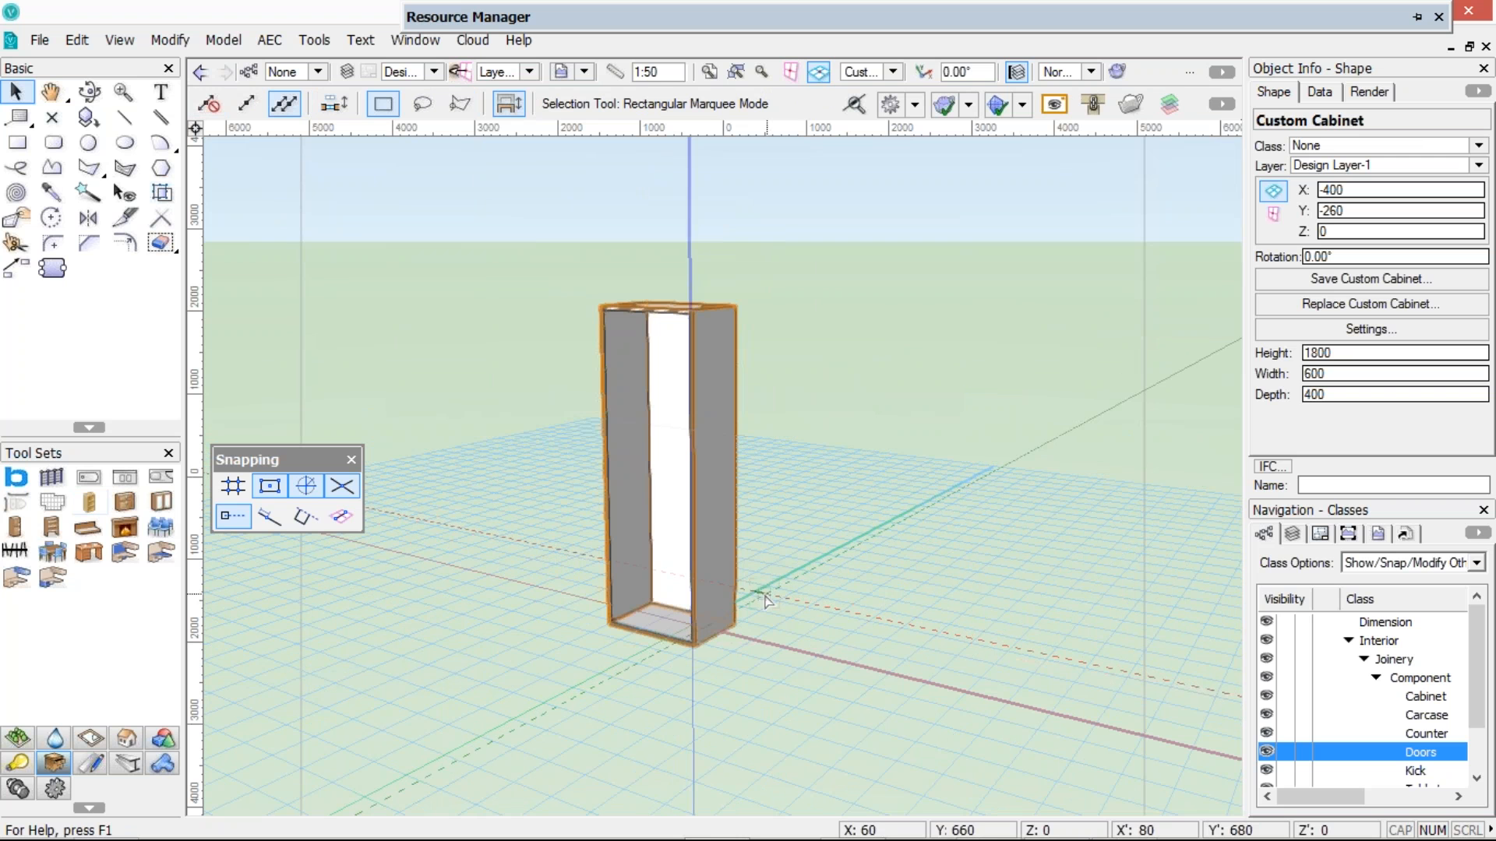
Set the custom cabinet's height to 840, width to 595 and depth to 595
{"action": "left_click", "coordinate": [1332, 353]}
{"action": "left_click_drag", "start_coordinate": [1332, 353], "coordinate": [1266, 377]}
{"action": "type", "text": "840"}
{"action": "key", "text": "Return"}
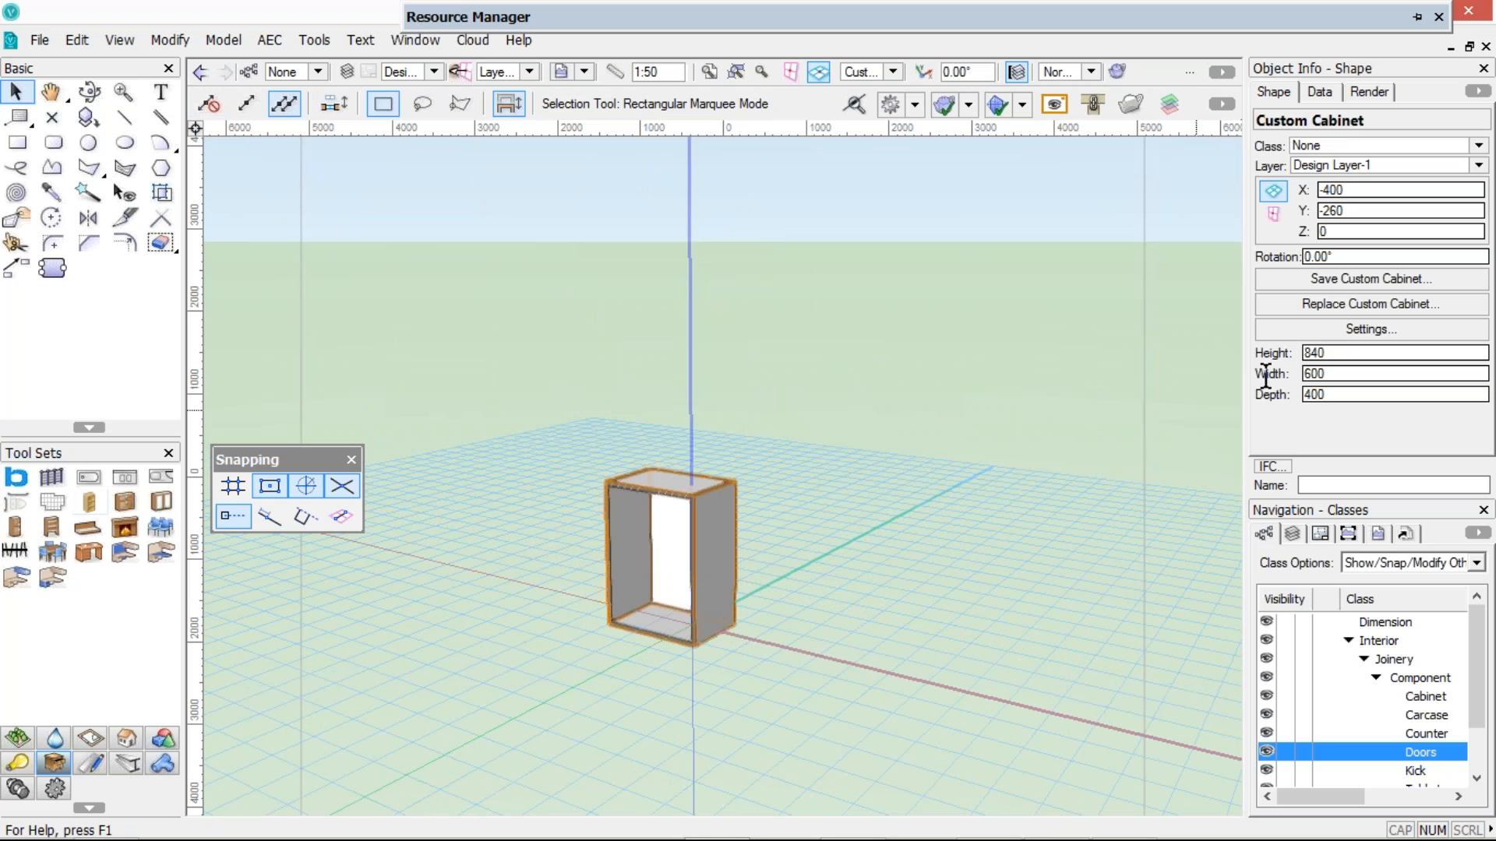
{"action": "key", "text": "Tab"}
{"action": "type", "text": "595"}
{"action": "type", "text": "595"}
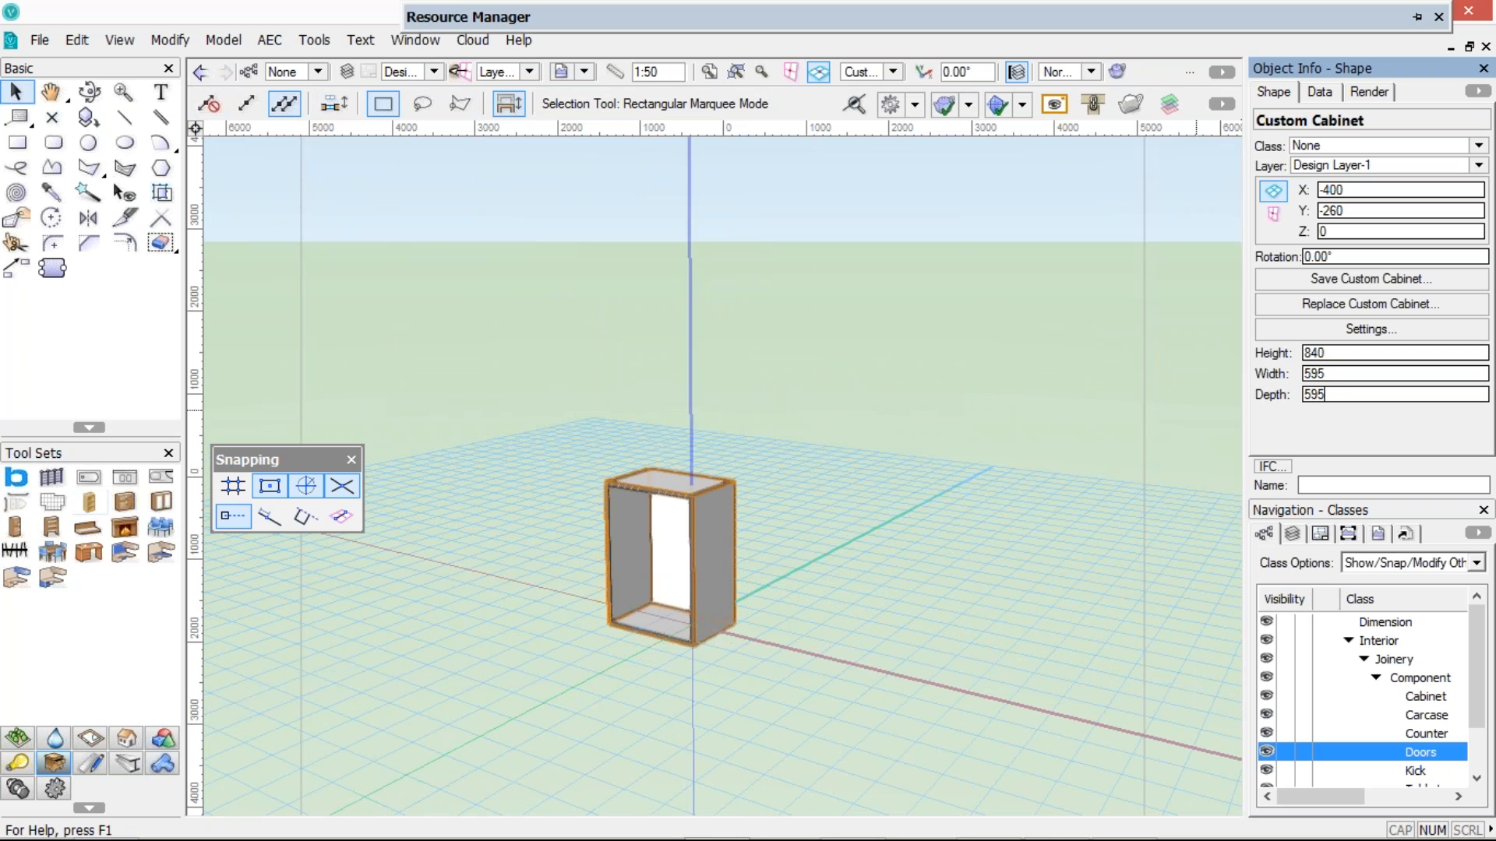
{"action": "key", "text": "Return"}
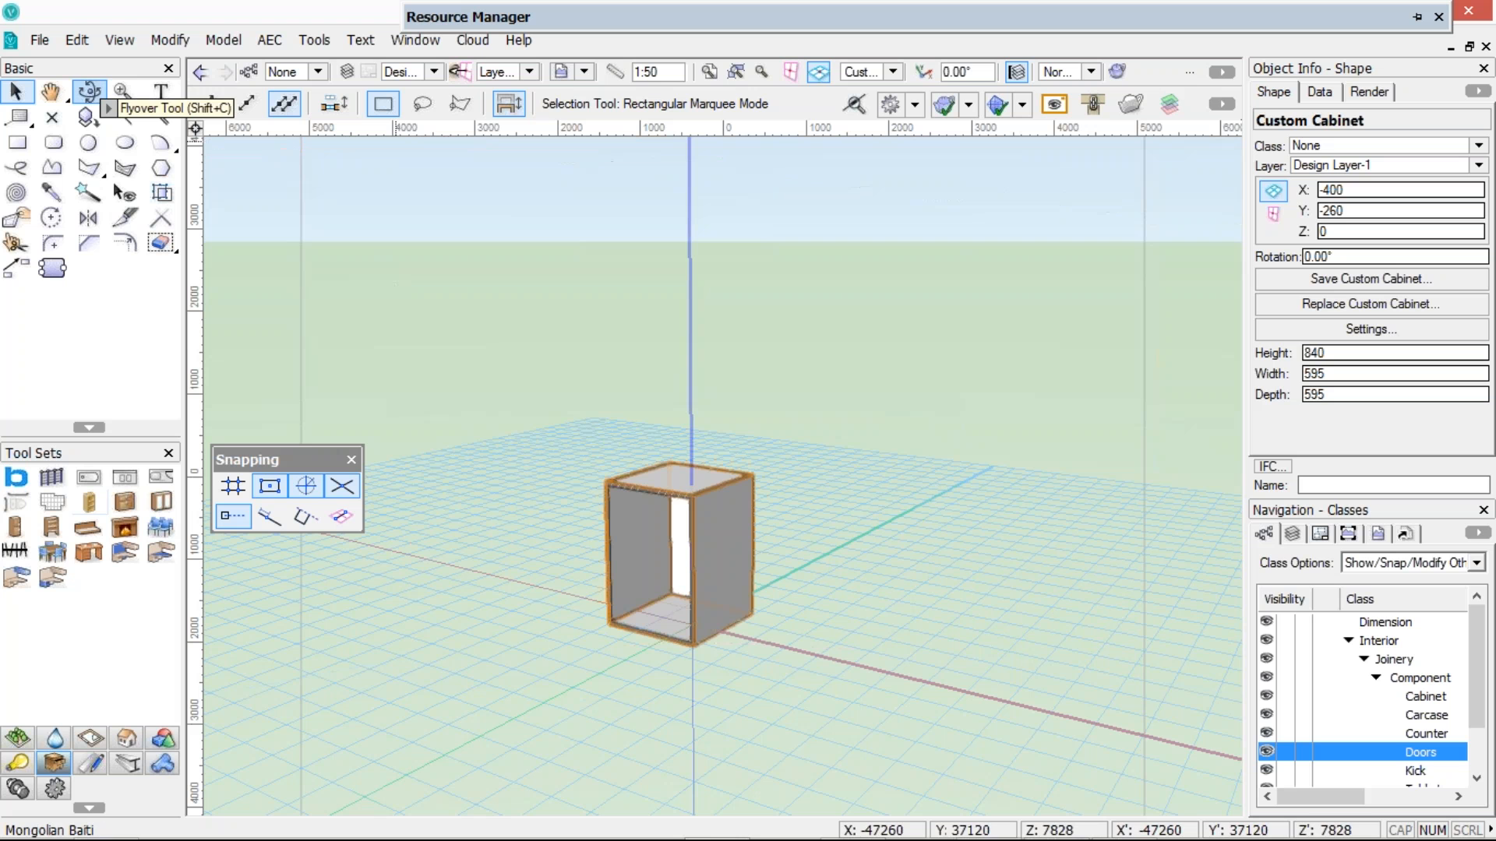
Add a continuous plinth to the custom cabinet through its detail settings
{"action": "left_click", "coordinate": [91, 92]}
{"action": "left_click_drag", "start_coordinate": [698, 605], "coordinate": [684, 556]}
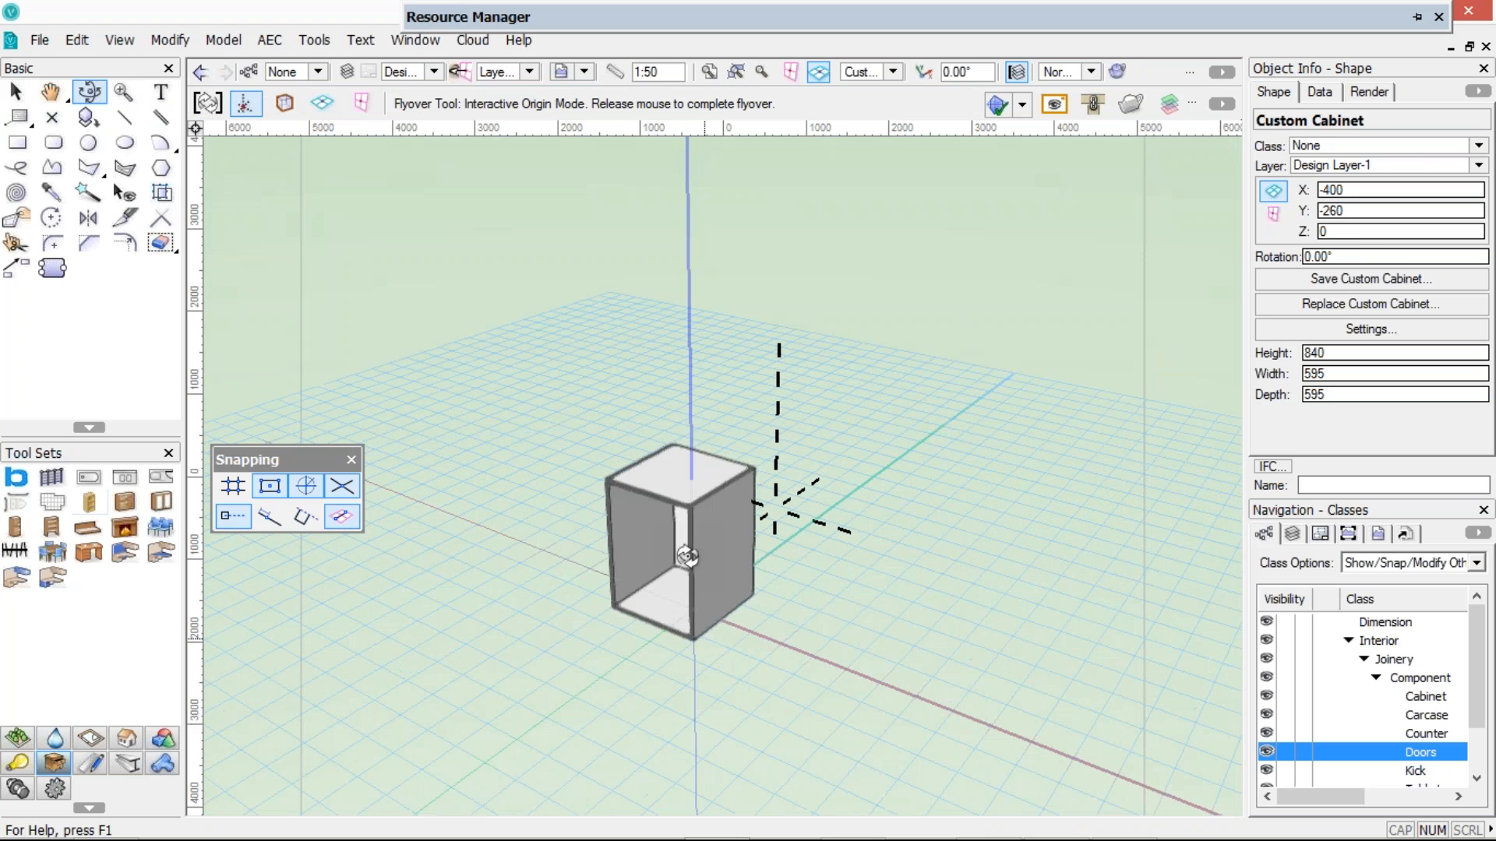
{"action": "scroll", "coordinate": [688, 551], "scroll_direction": "up", "scroll_amount": 3}
{"action": "left_click", "coordinate": [1371, 330]}
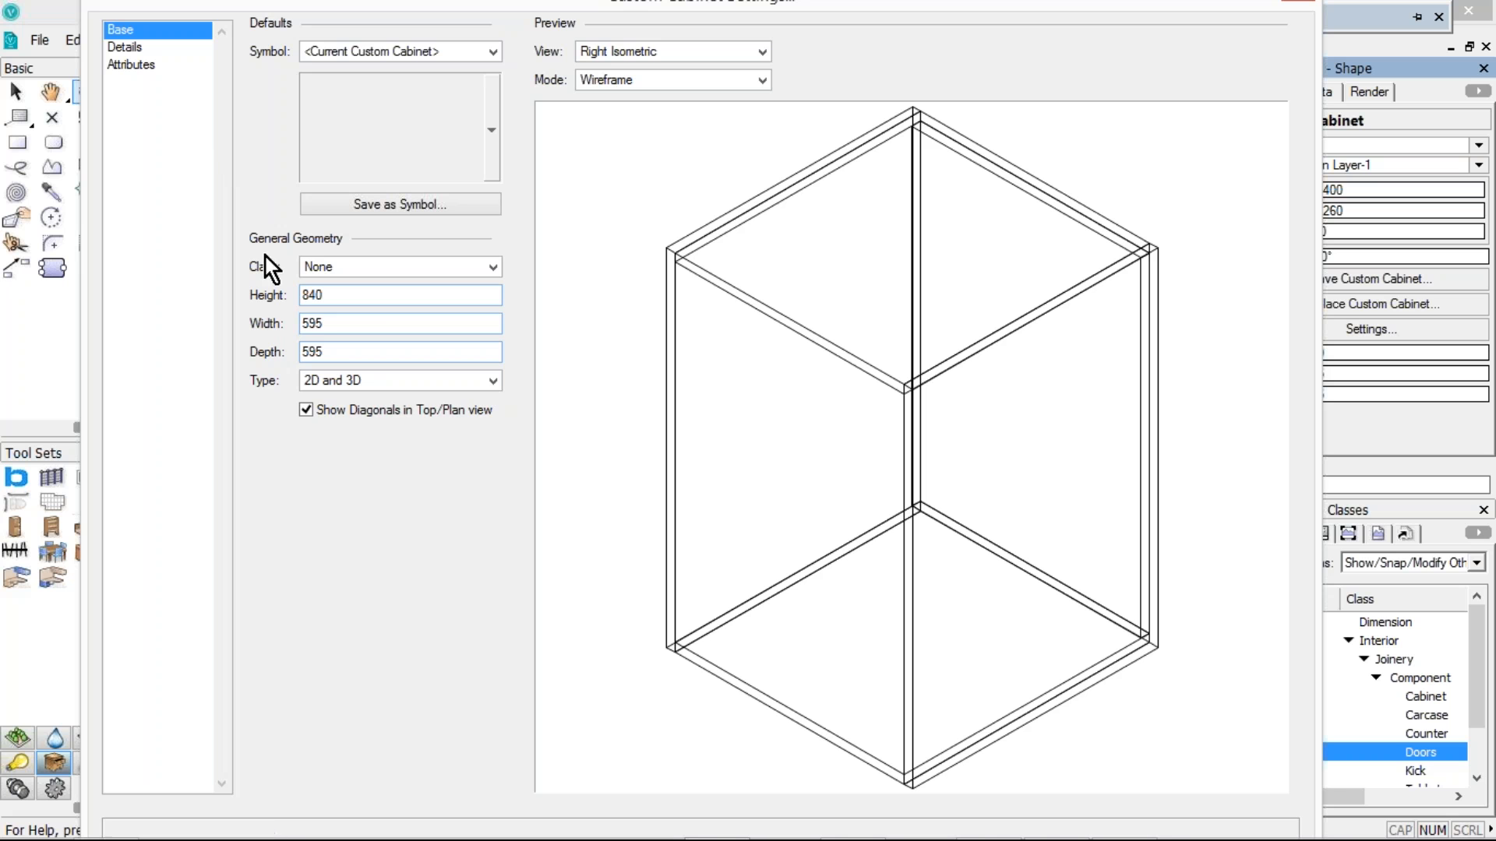
{"action": "left_click", "coordinate": [328, 265]}
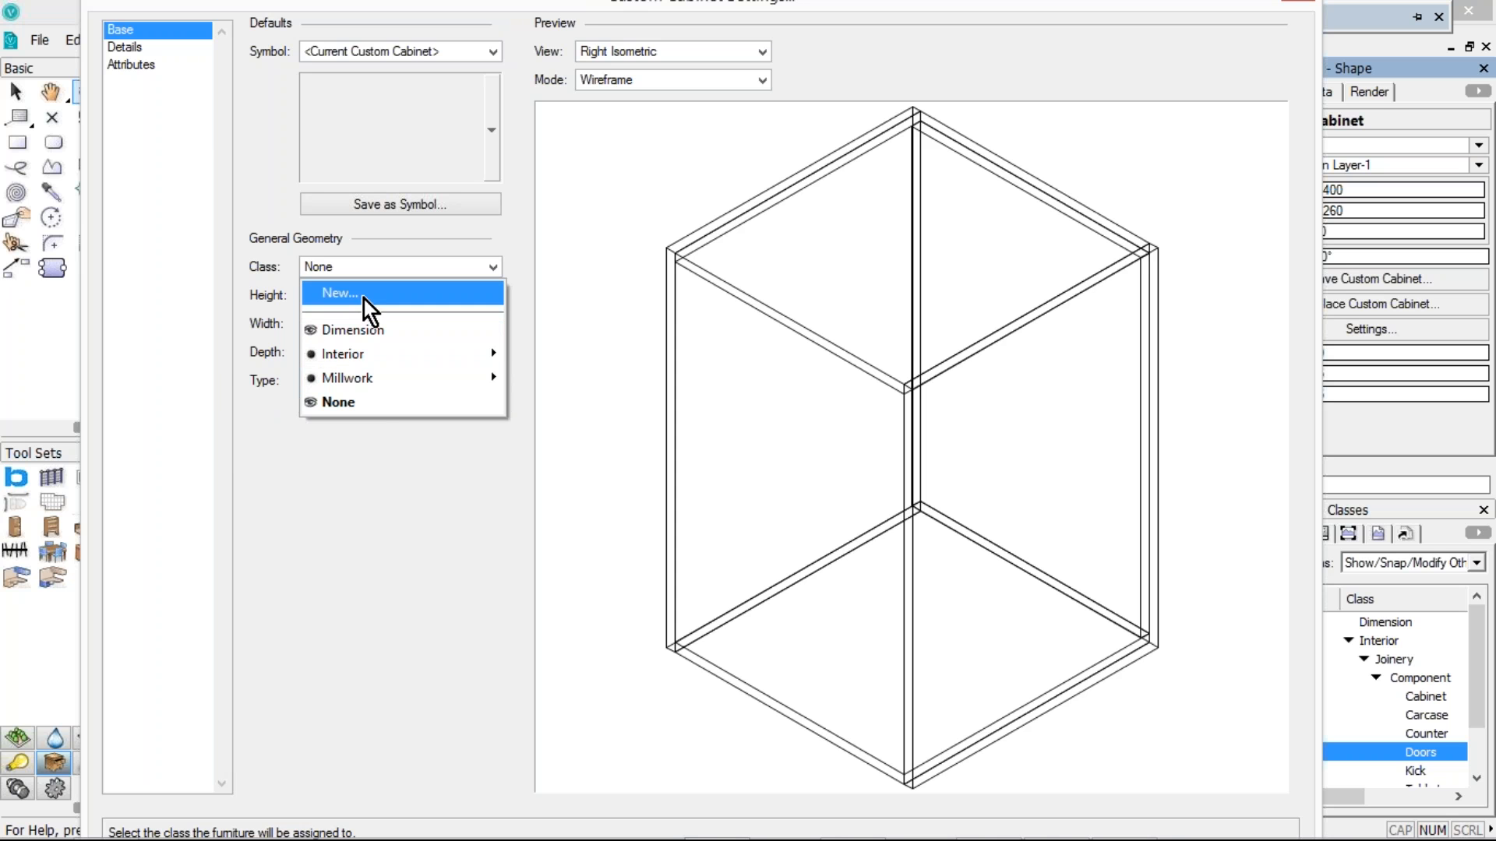
{"action": "mouse_move", "coordinate": [352, 357]}
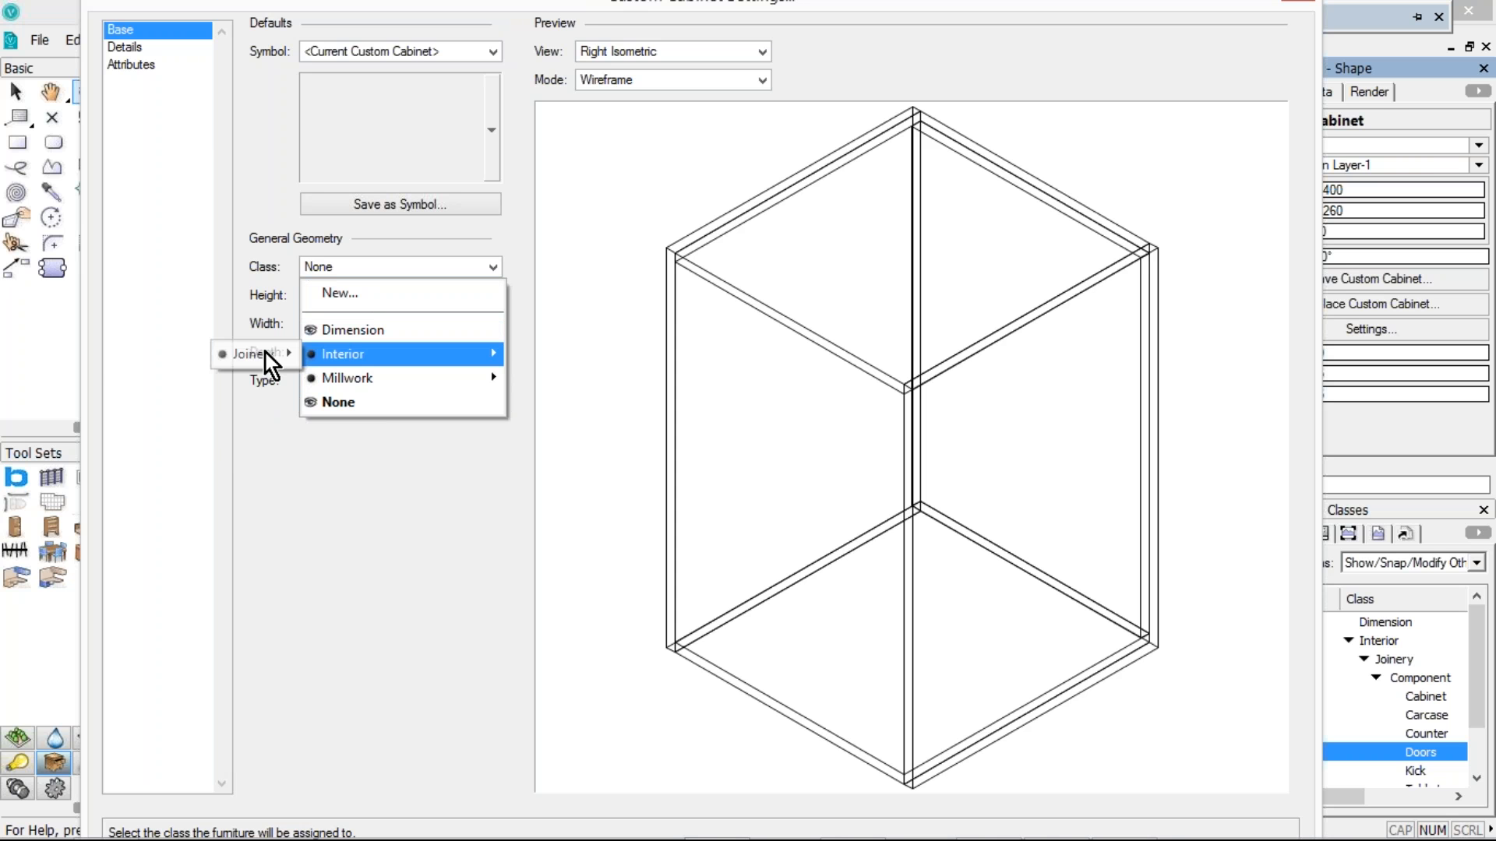
{"action": "mouse_move", "coordinate": [265, 353]}
{"action": "left_click", "coordinate": [152, 53]}
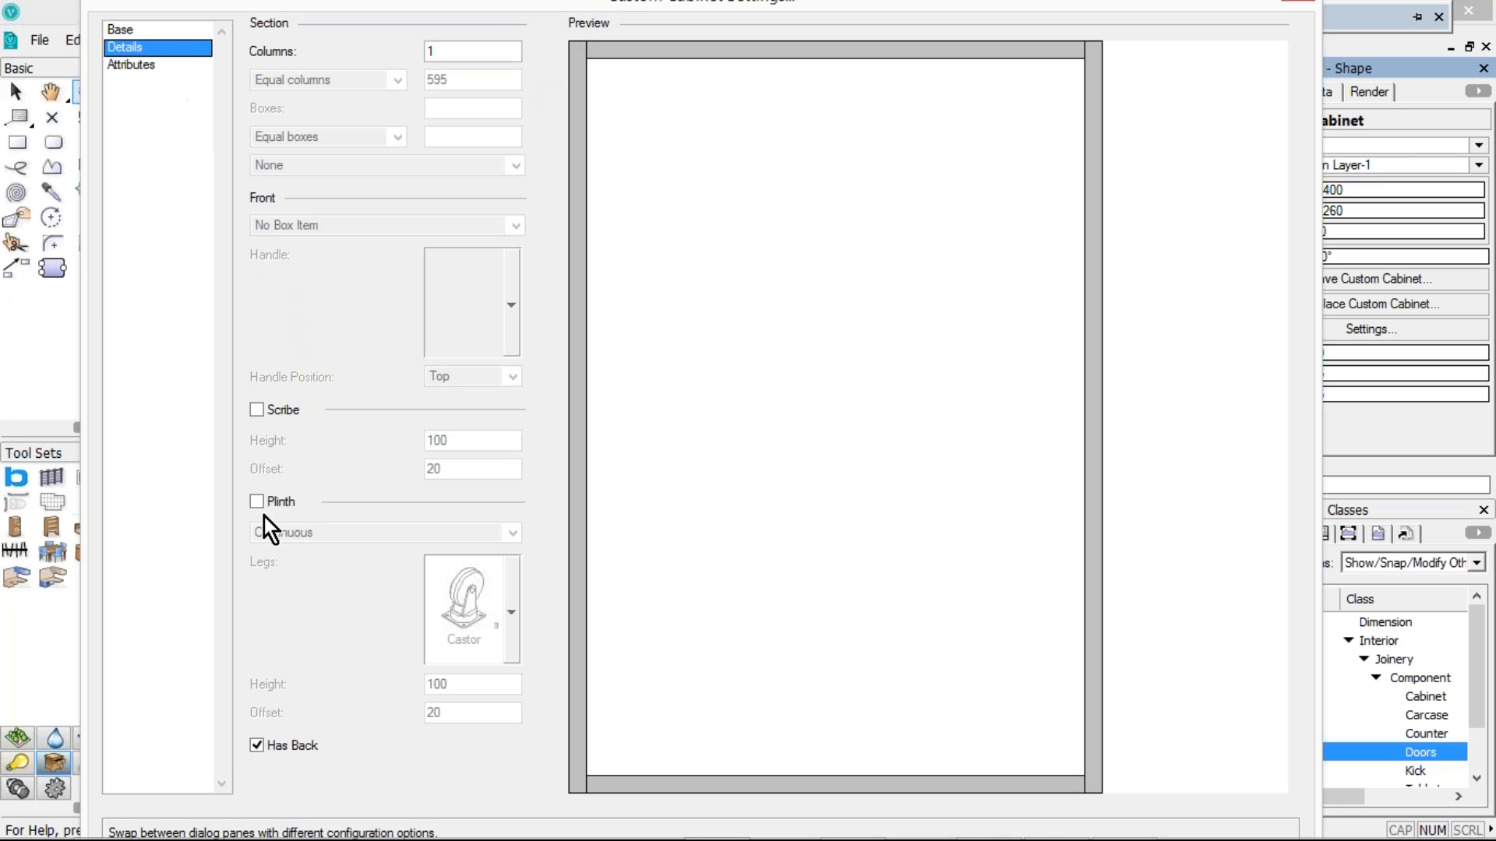
{"action": "left_click", "coordinate": [258, 507]}
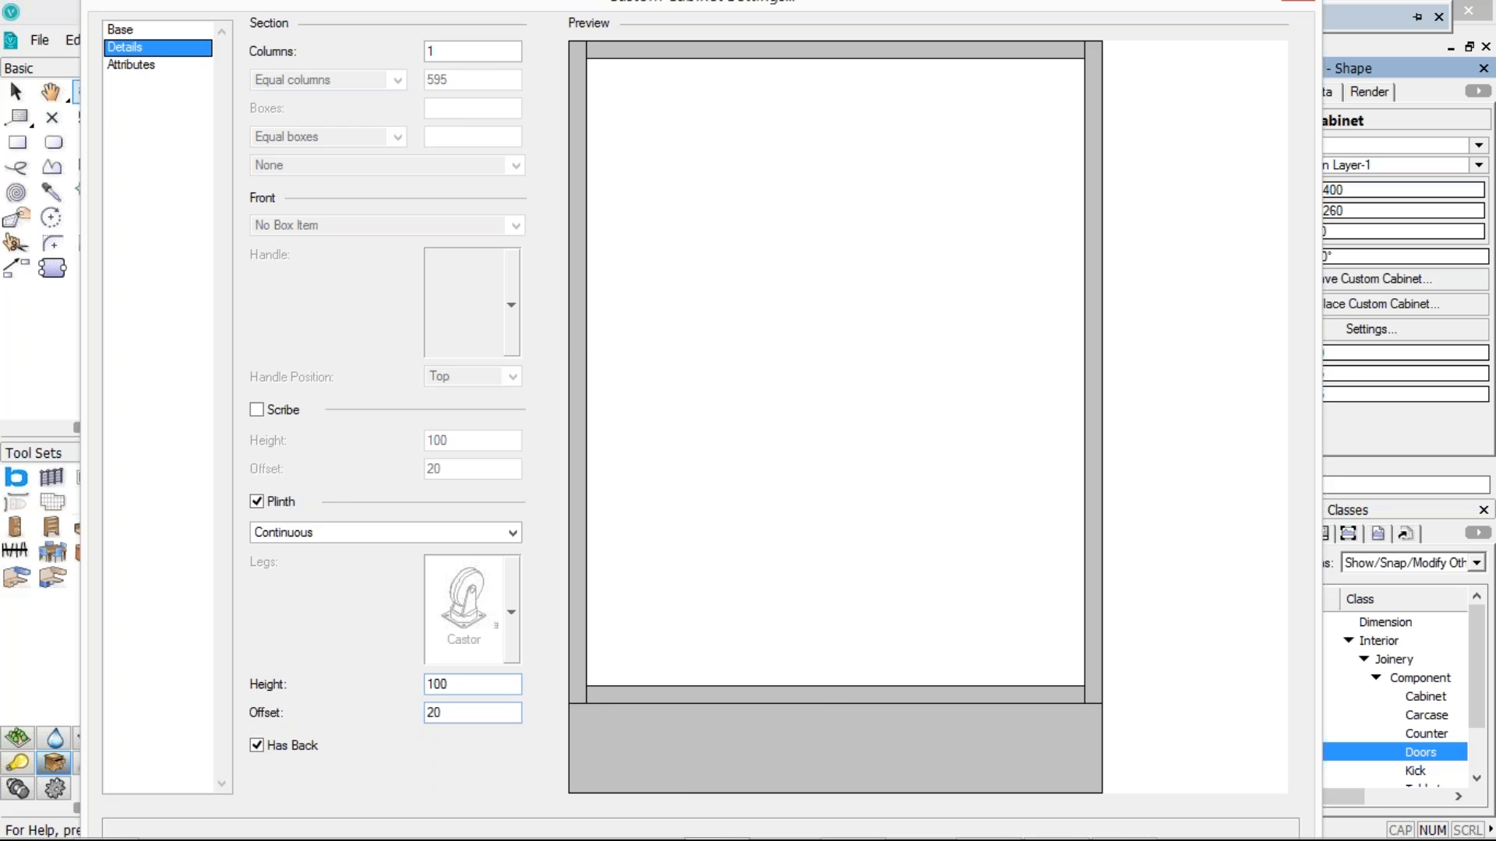
{"action": "key", "text": "Return"}
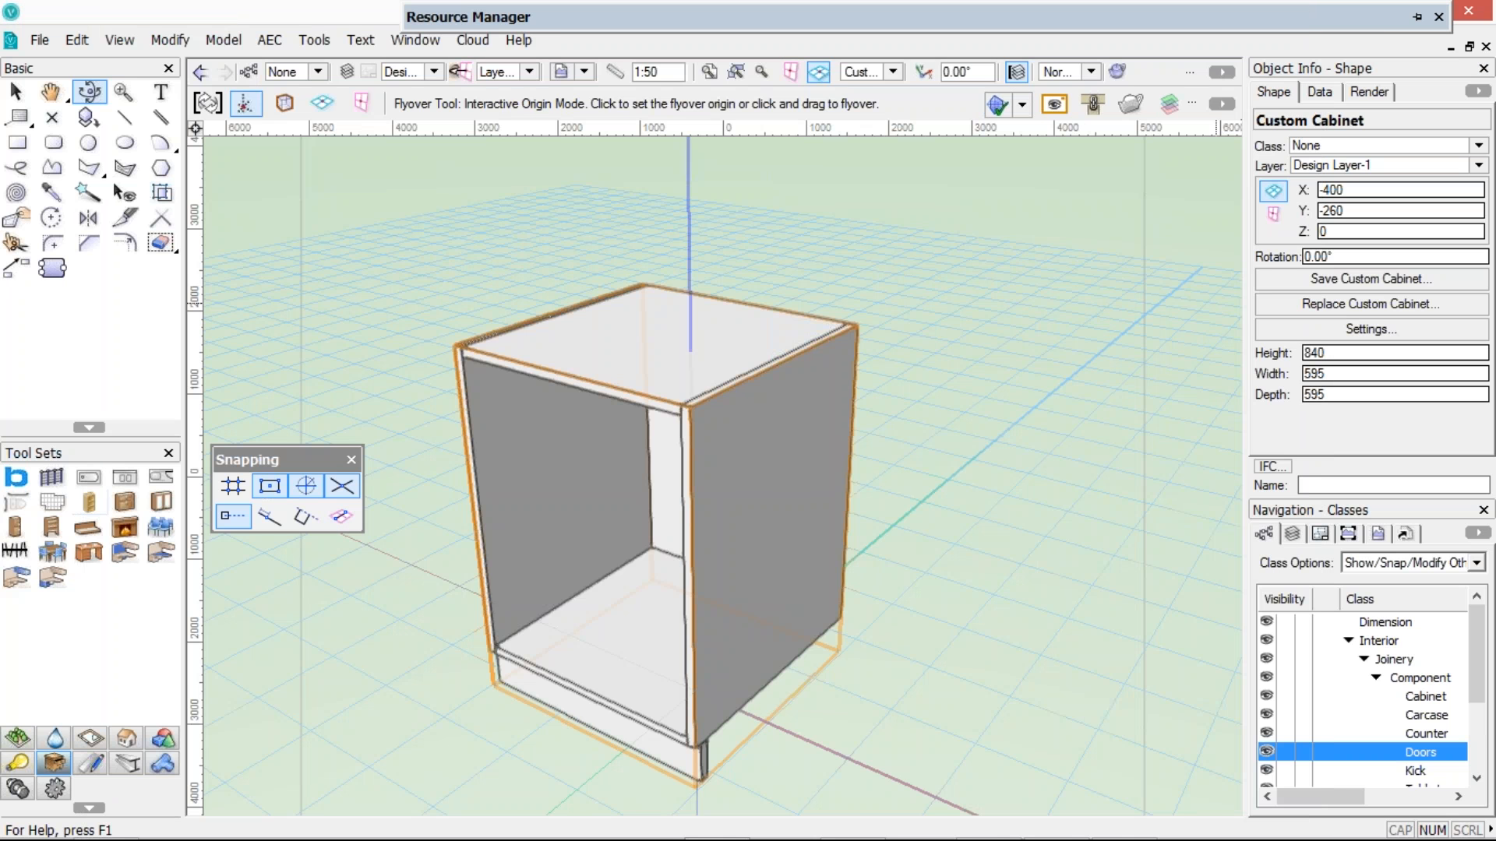
Set the number of boxes in the custom cabinet's single column to 2 and apply the settings
{"action": "left_click", "coordinate": [703, 350]}
{"action": "left_click", "coordinate": [623, 688]}
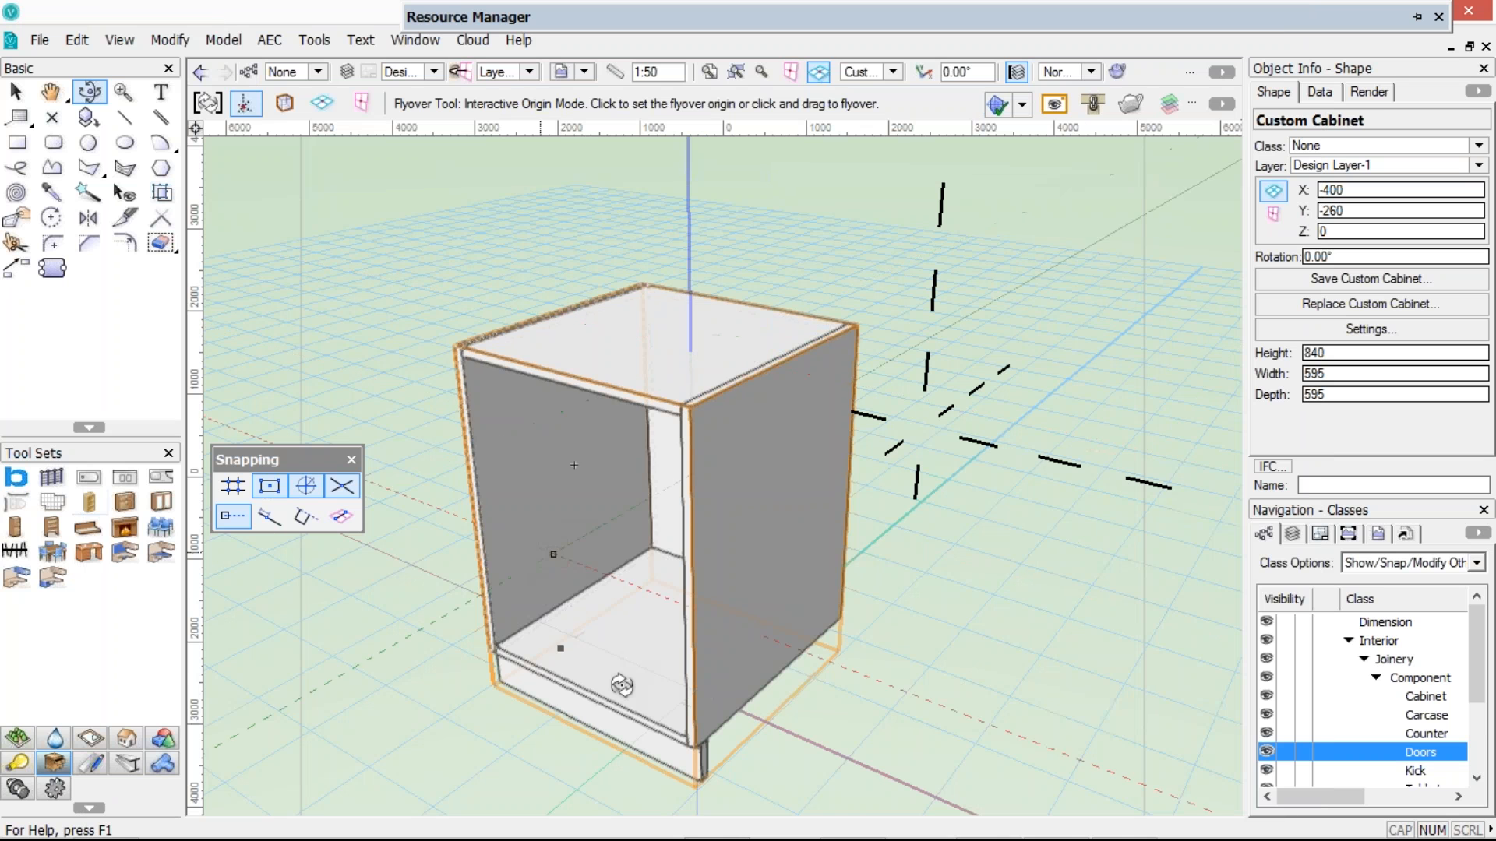
{"action": "left_click", "coordinate": [1232, 183]}
{"action": "left_click", "coordinate": [1387, 328]}
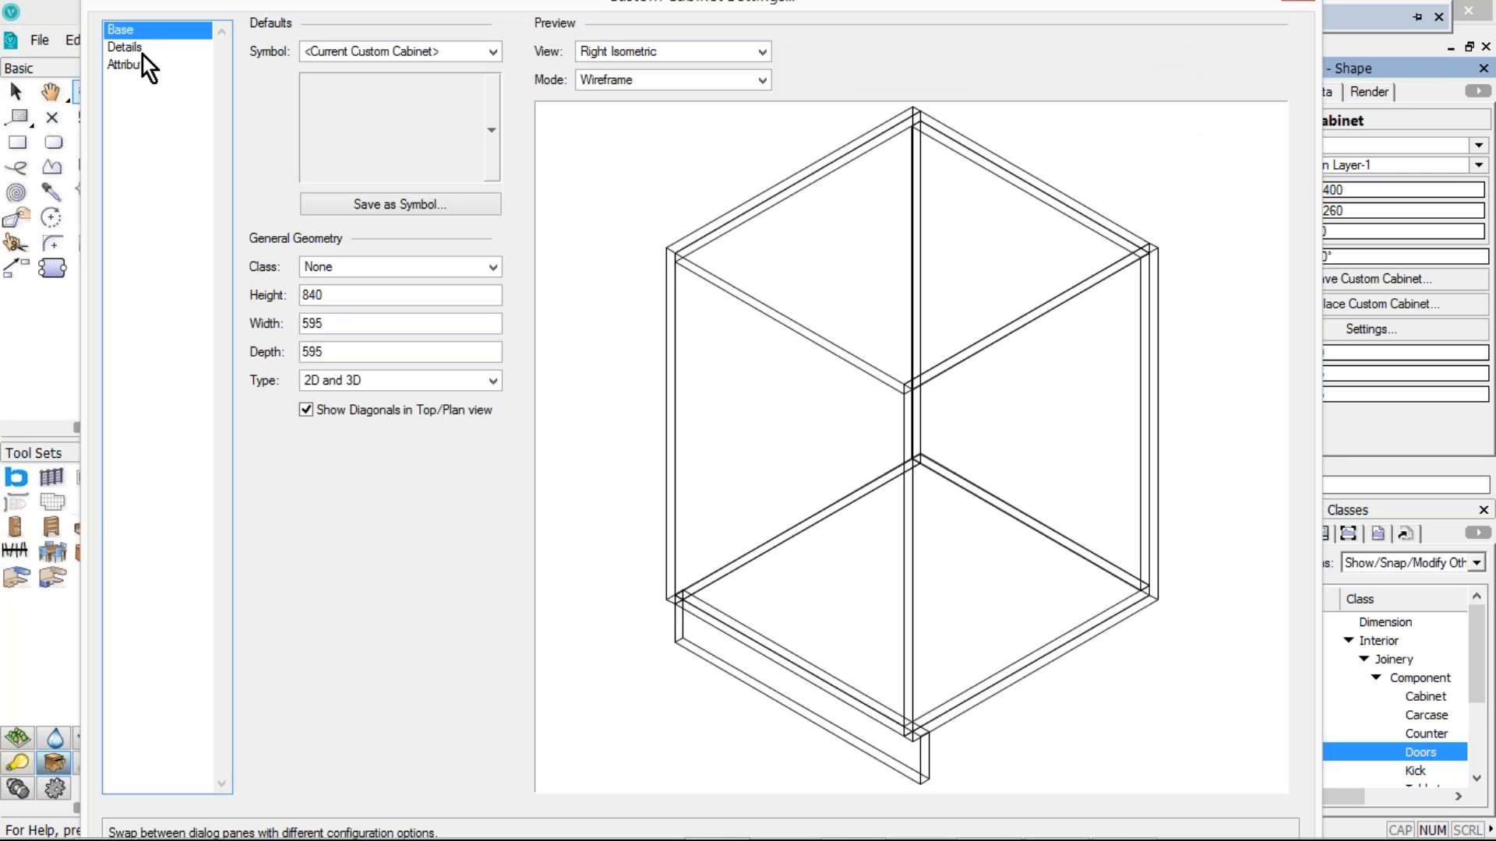
{"action": "left_click", "coordinate": [125, 47]}
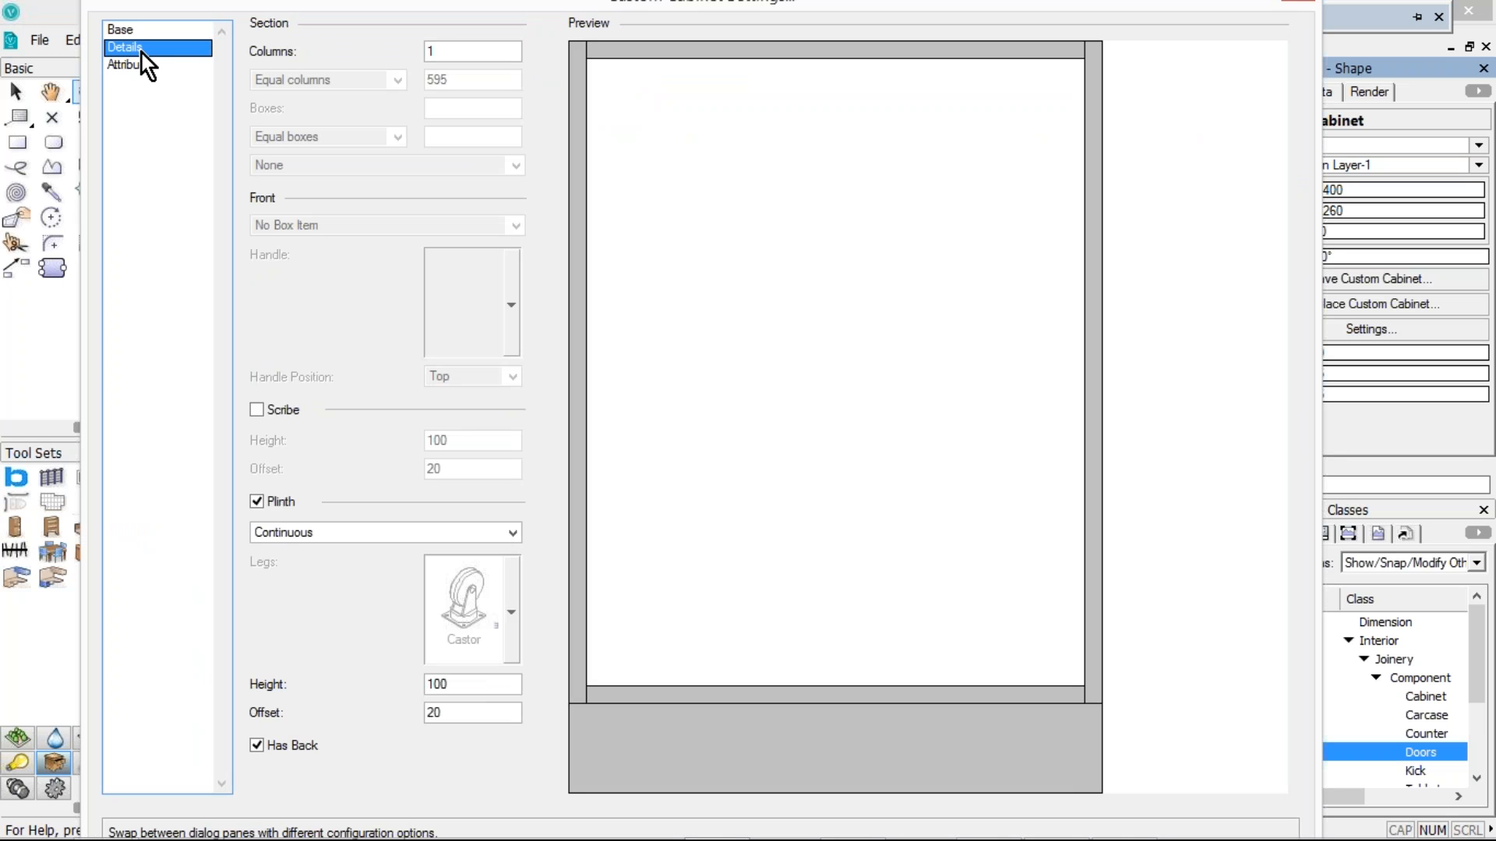
{"action": "left_click", "coordinate": [620, 81]}
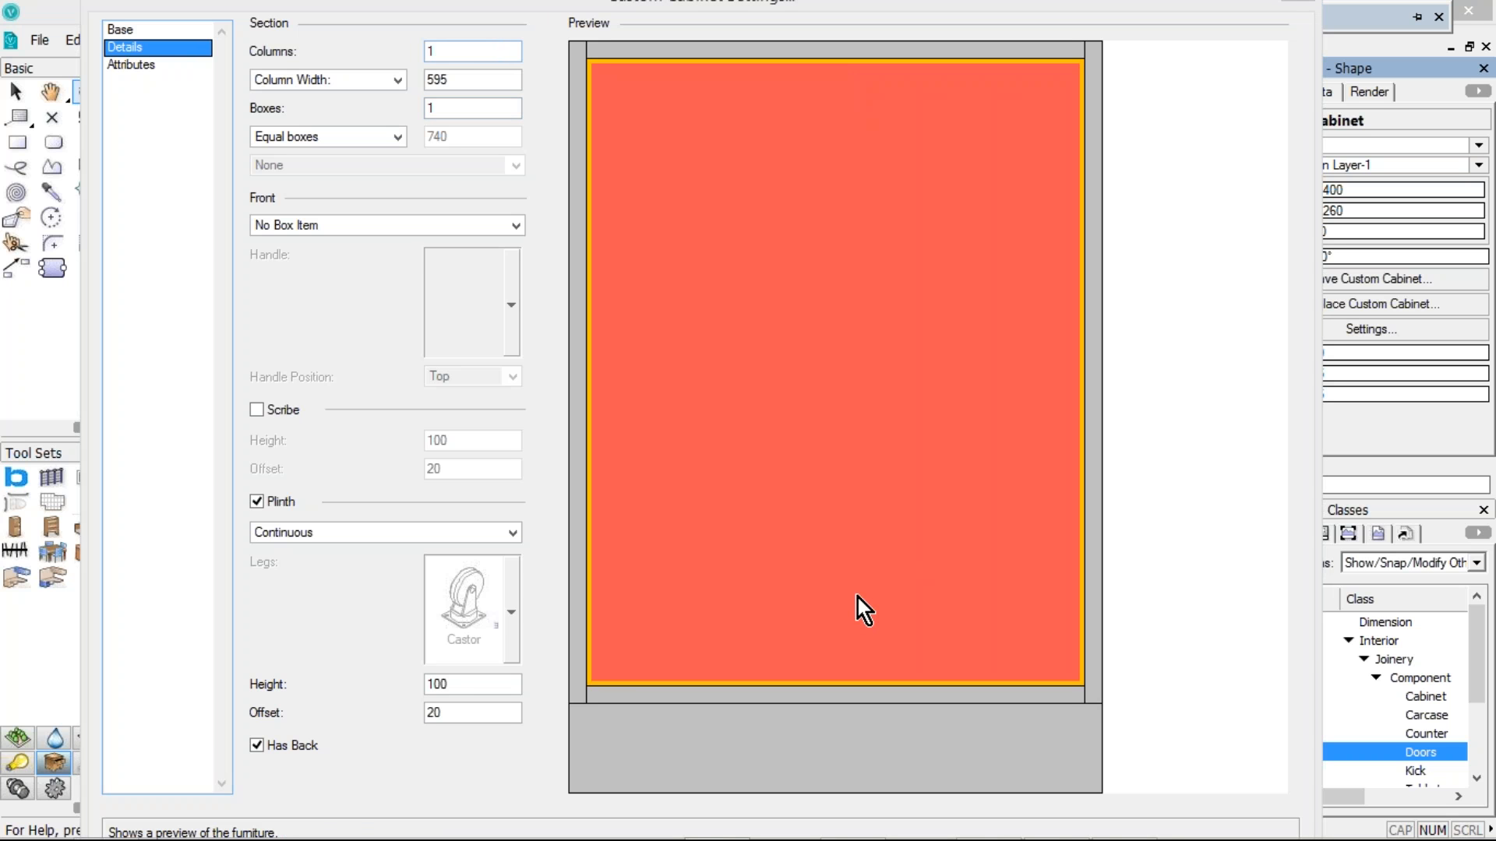
{"action": "left_click", "coordinate": [436, 50]}
{"action": "left_click", "coordinate": [427, 107]}
{"action": "type", "text": "2"}
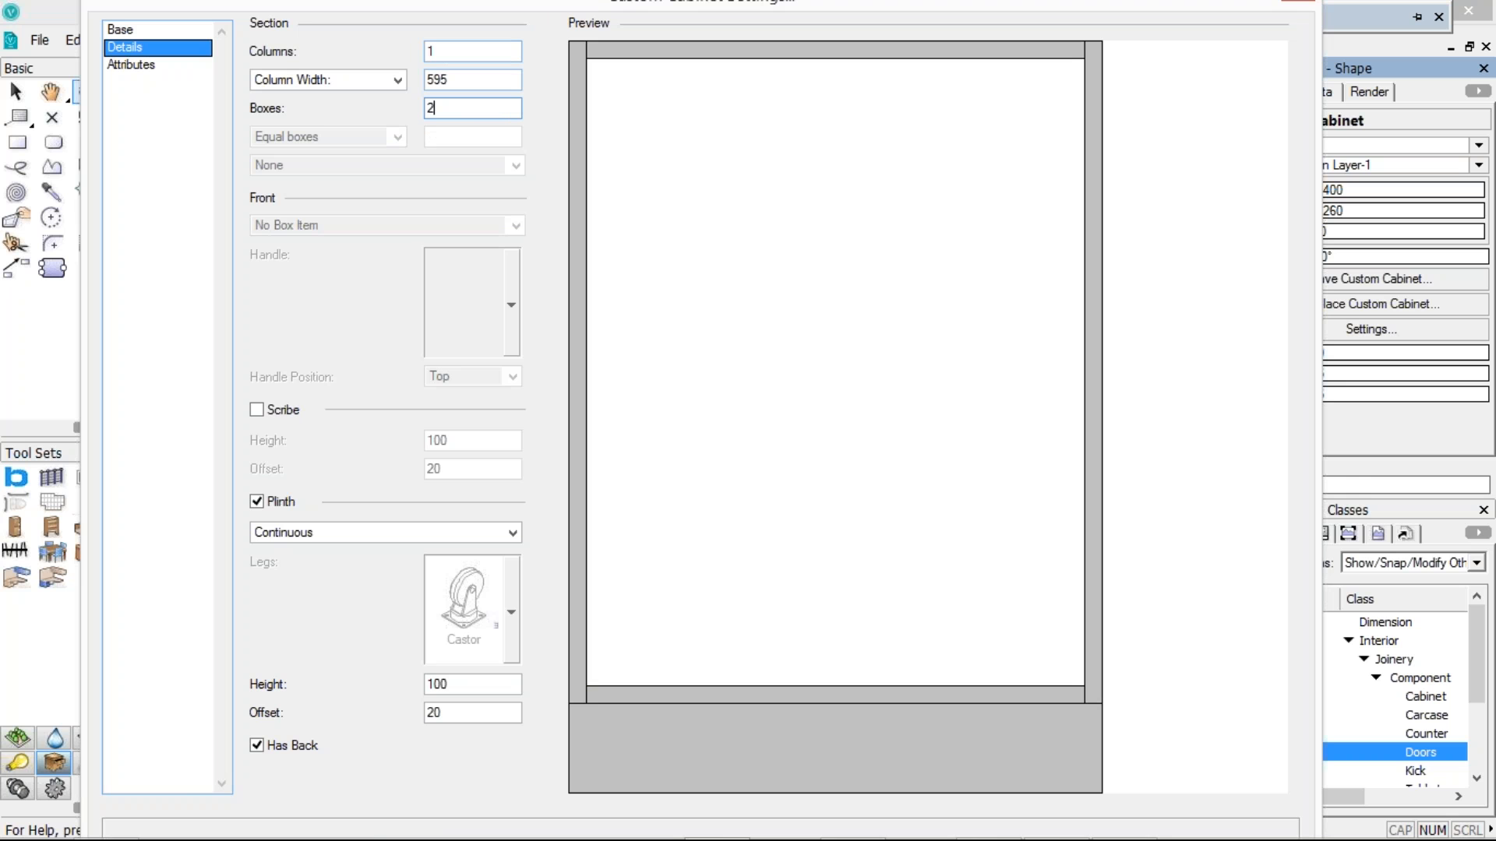
{"action": "key", "text": "Return"}
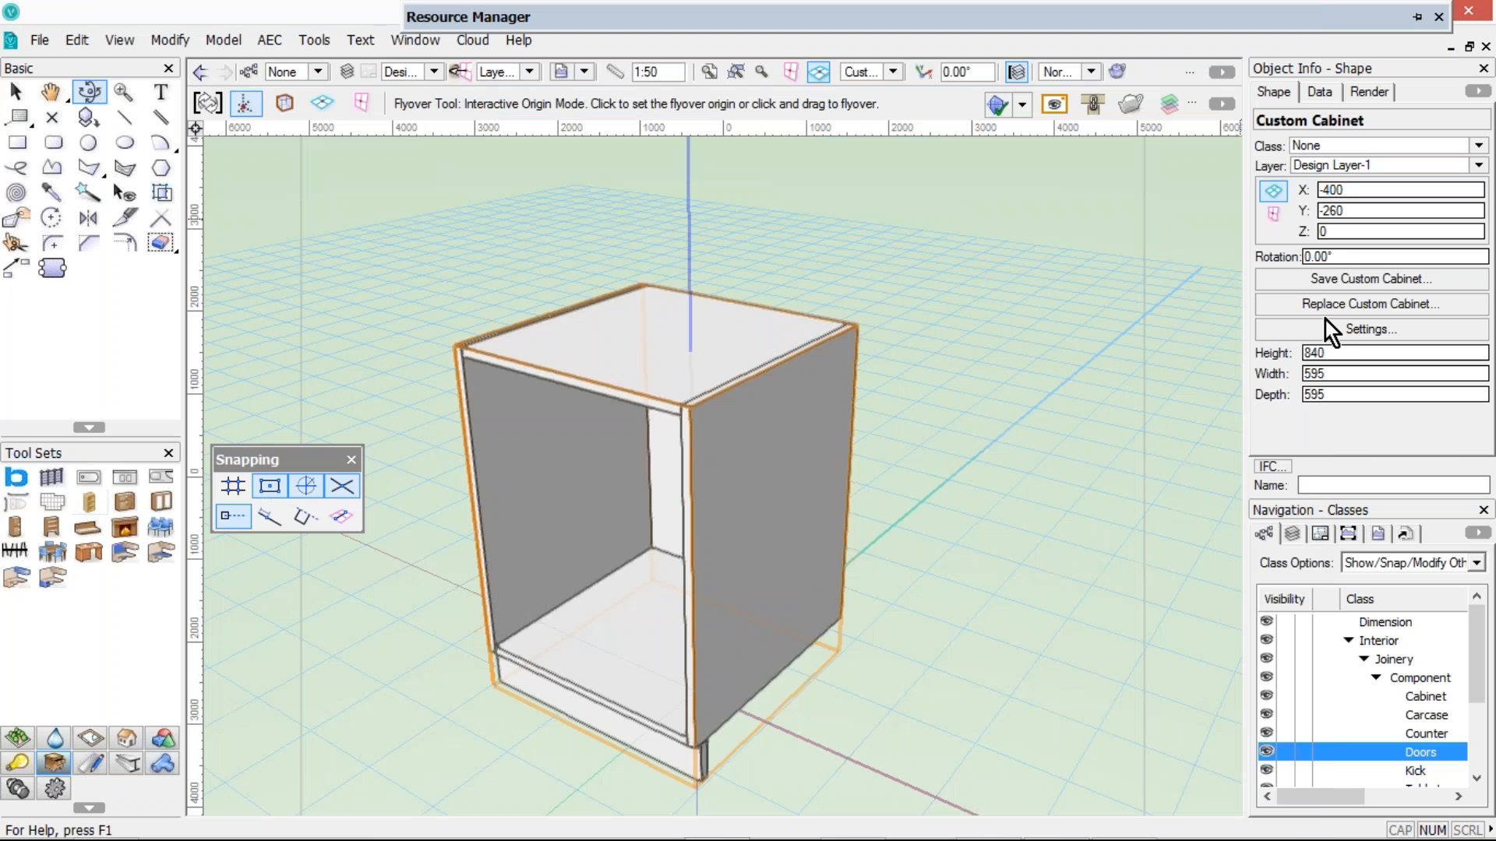
Divide the custom cabinet's column into 2 boxes, set the upper box's height to 150 and apply the settings
{"action": "left_click", "coordinate": [1326, 316]}
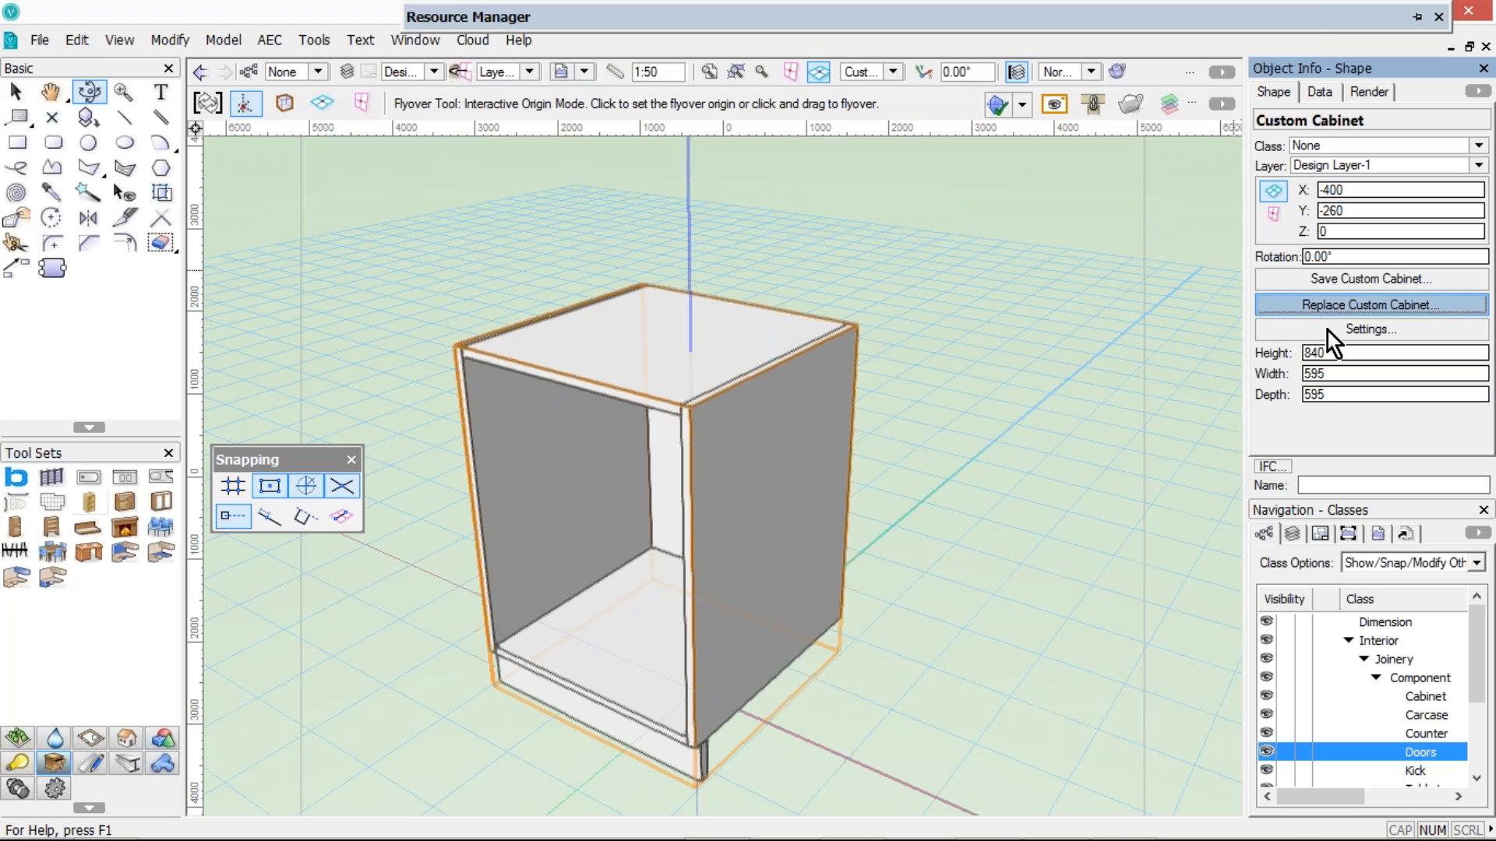
{"action": "left_click", "coordinate": [1327, 330]}
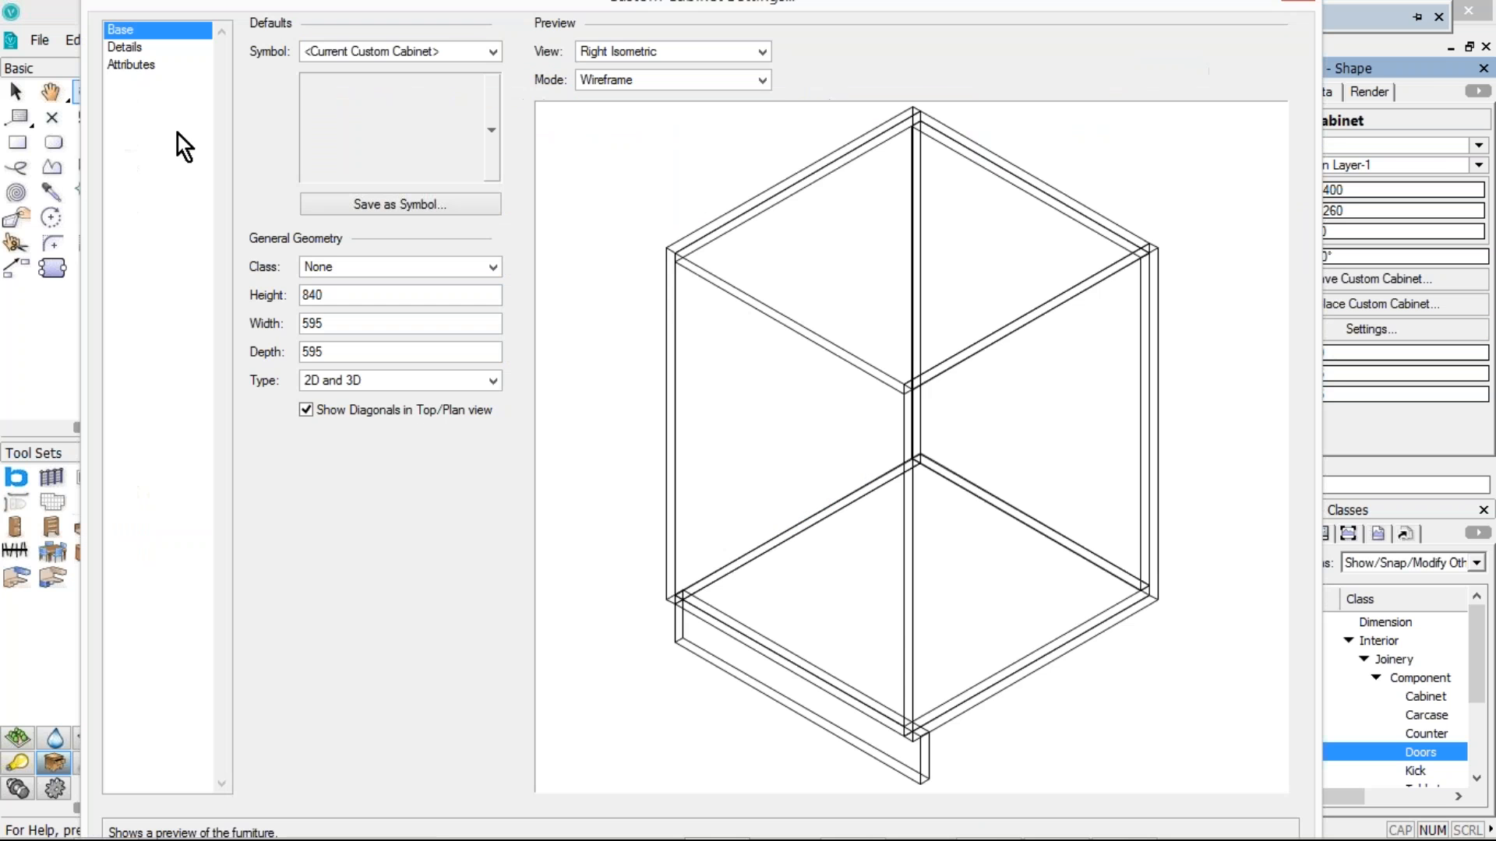
{"action": "left_click", "coordinate": [125, 47]}
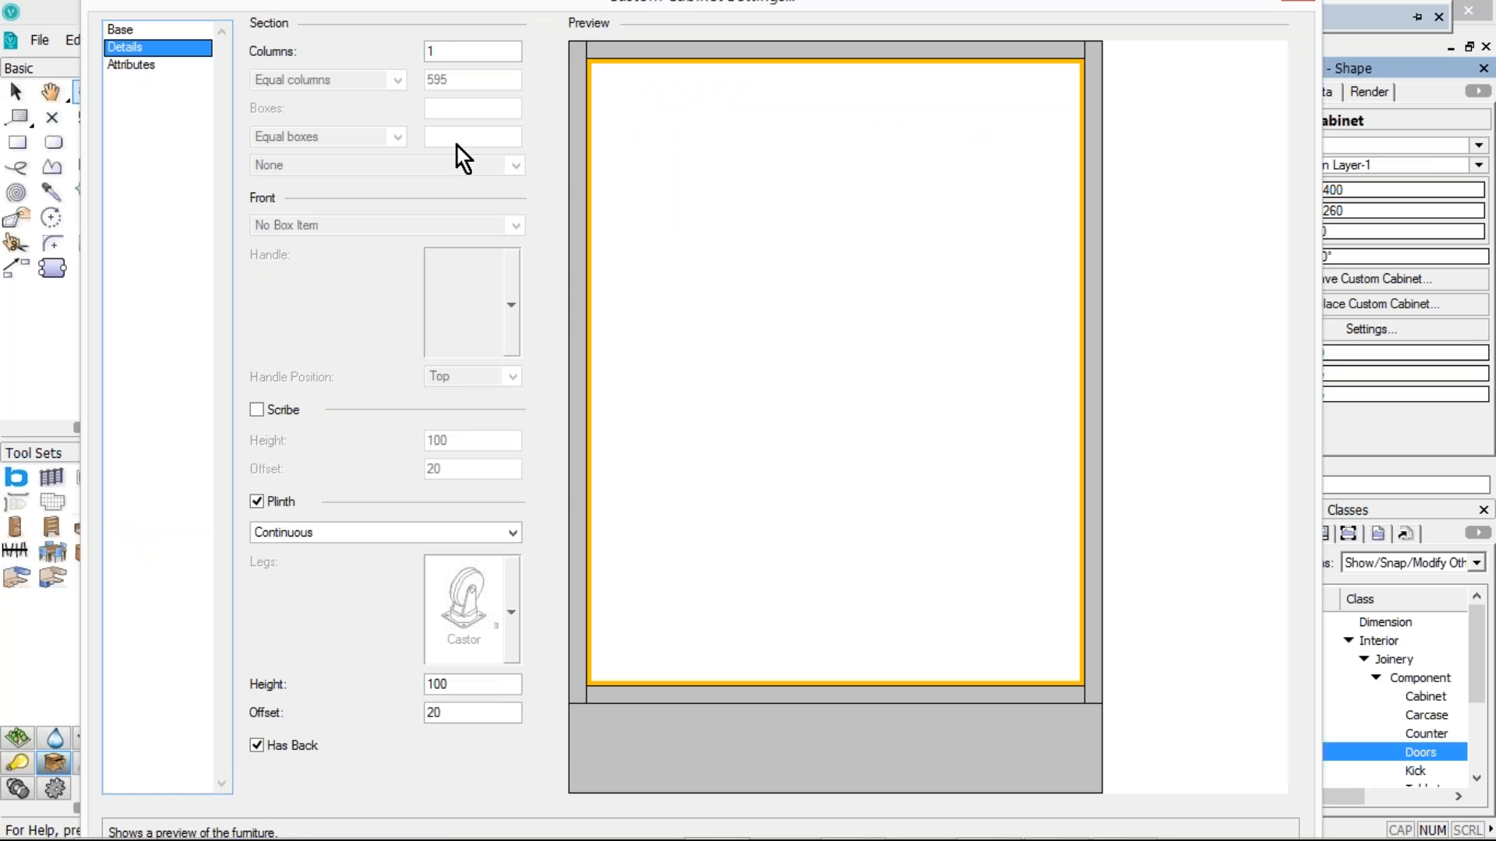
{"action": "type", "text": "2"}
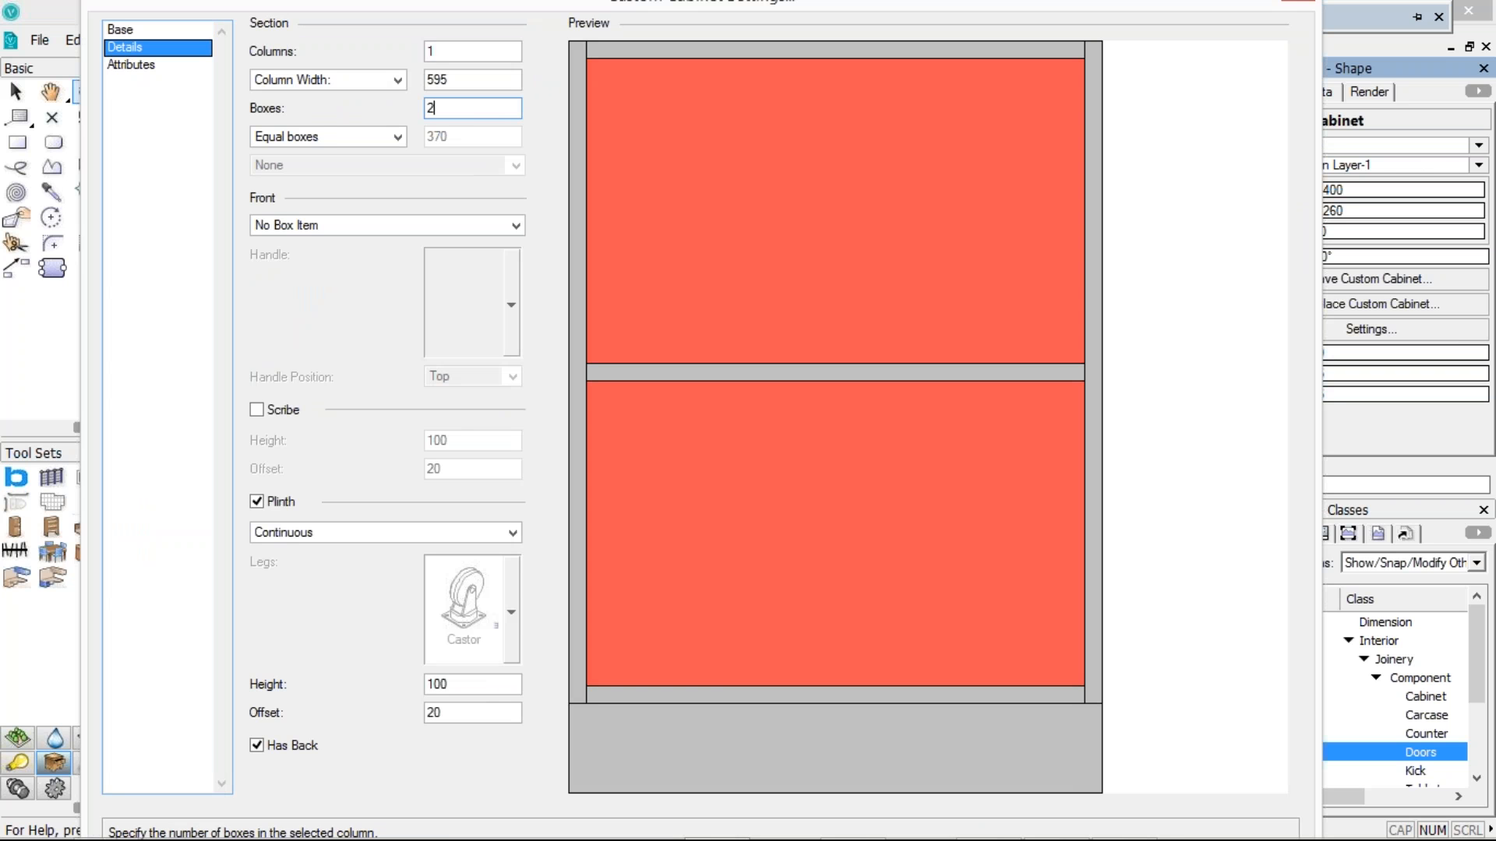
{"action": "left_click", "coordinate": [648, 292]}
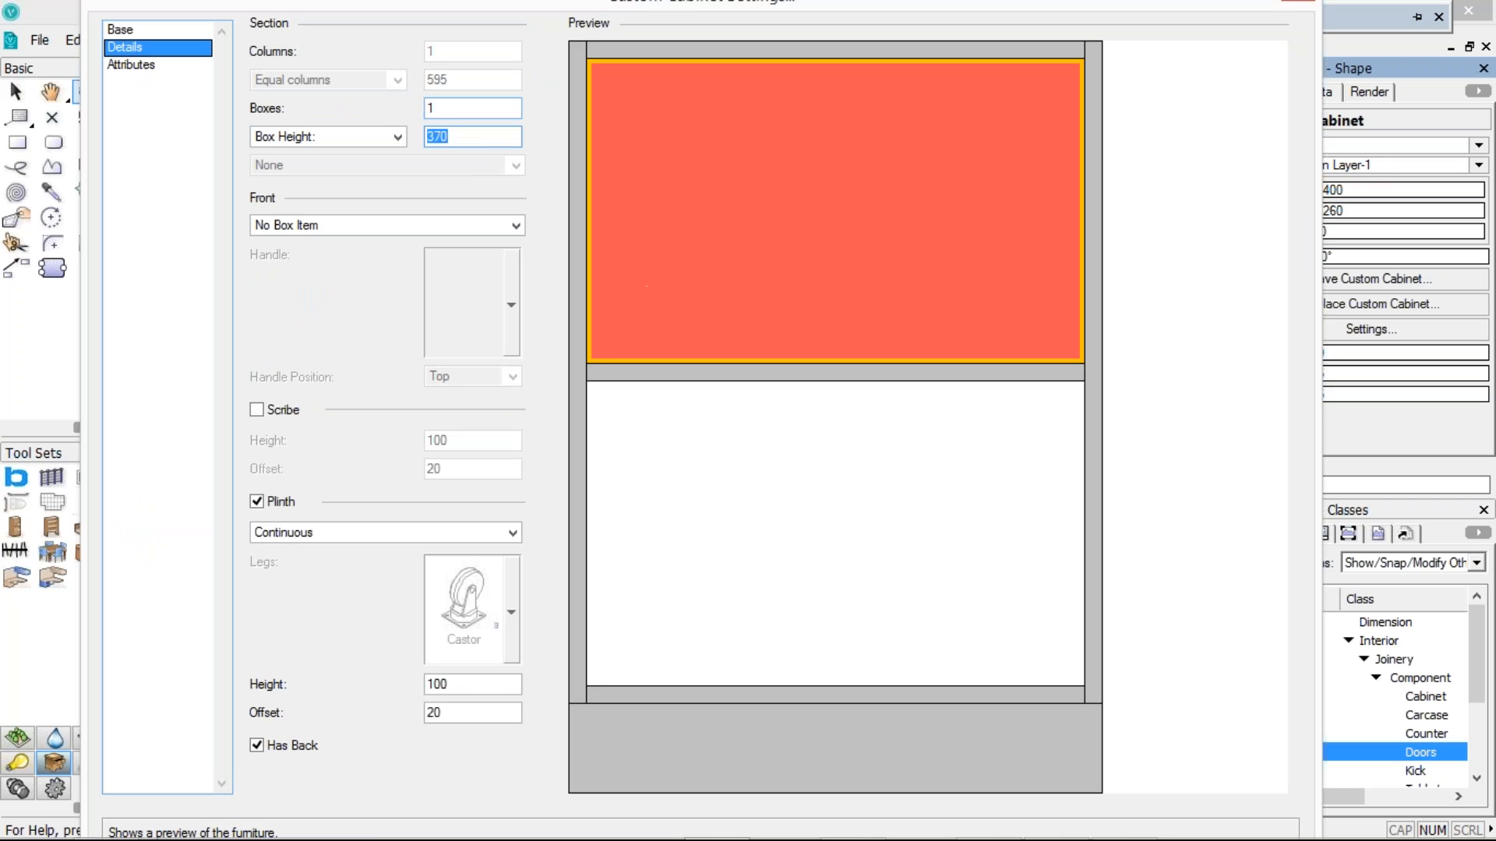
{"action": "type", "text": "150"}
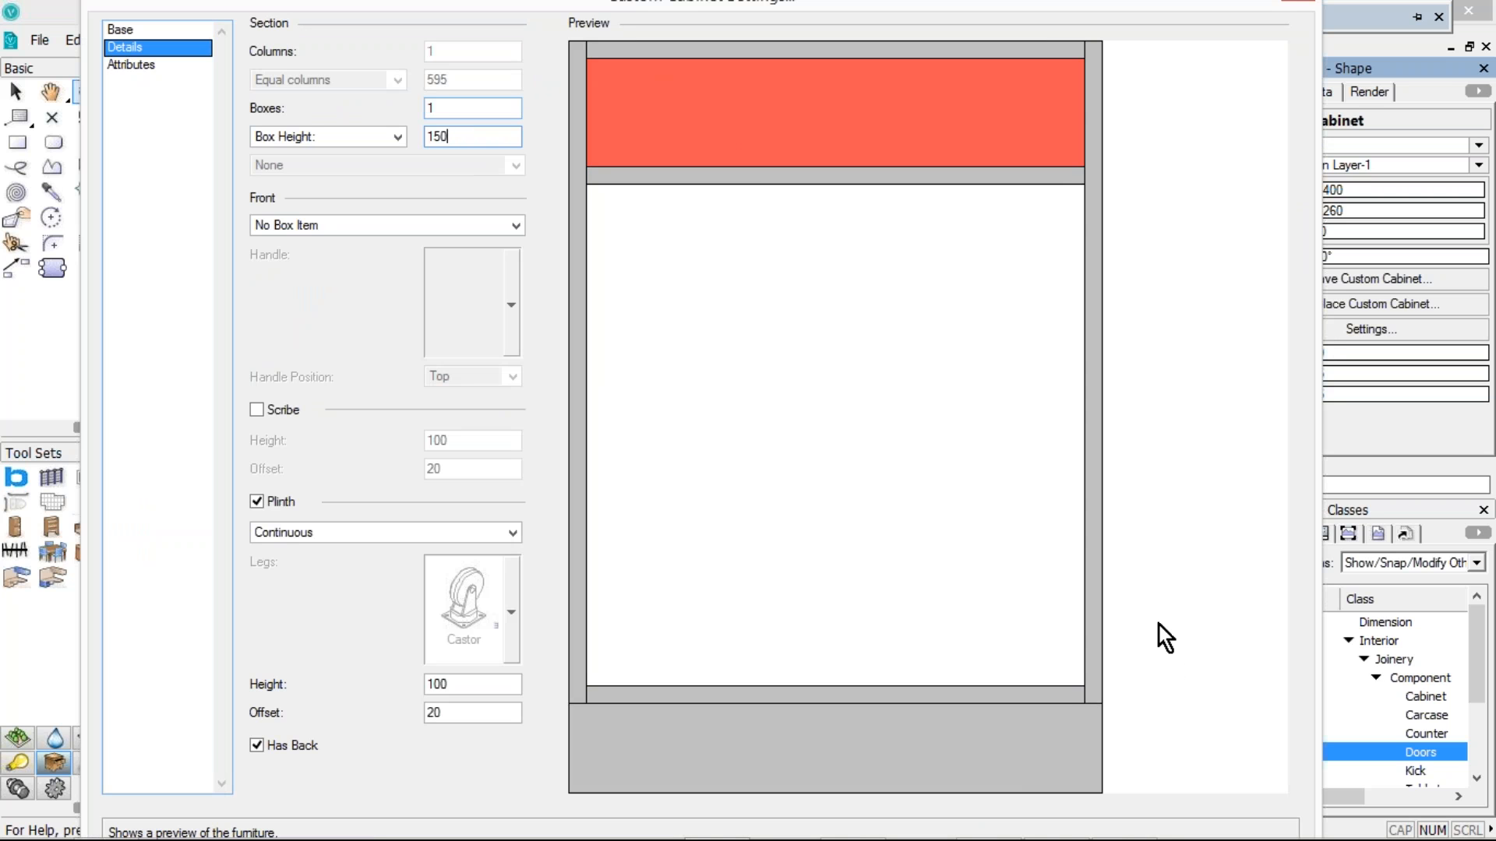
{"action": "key", "text": "Return"}
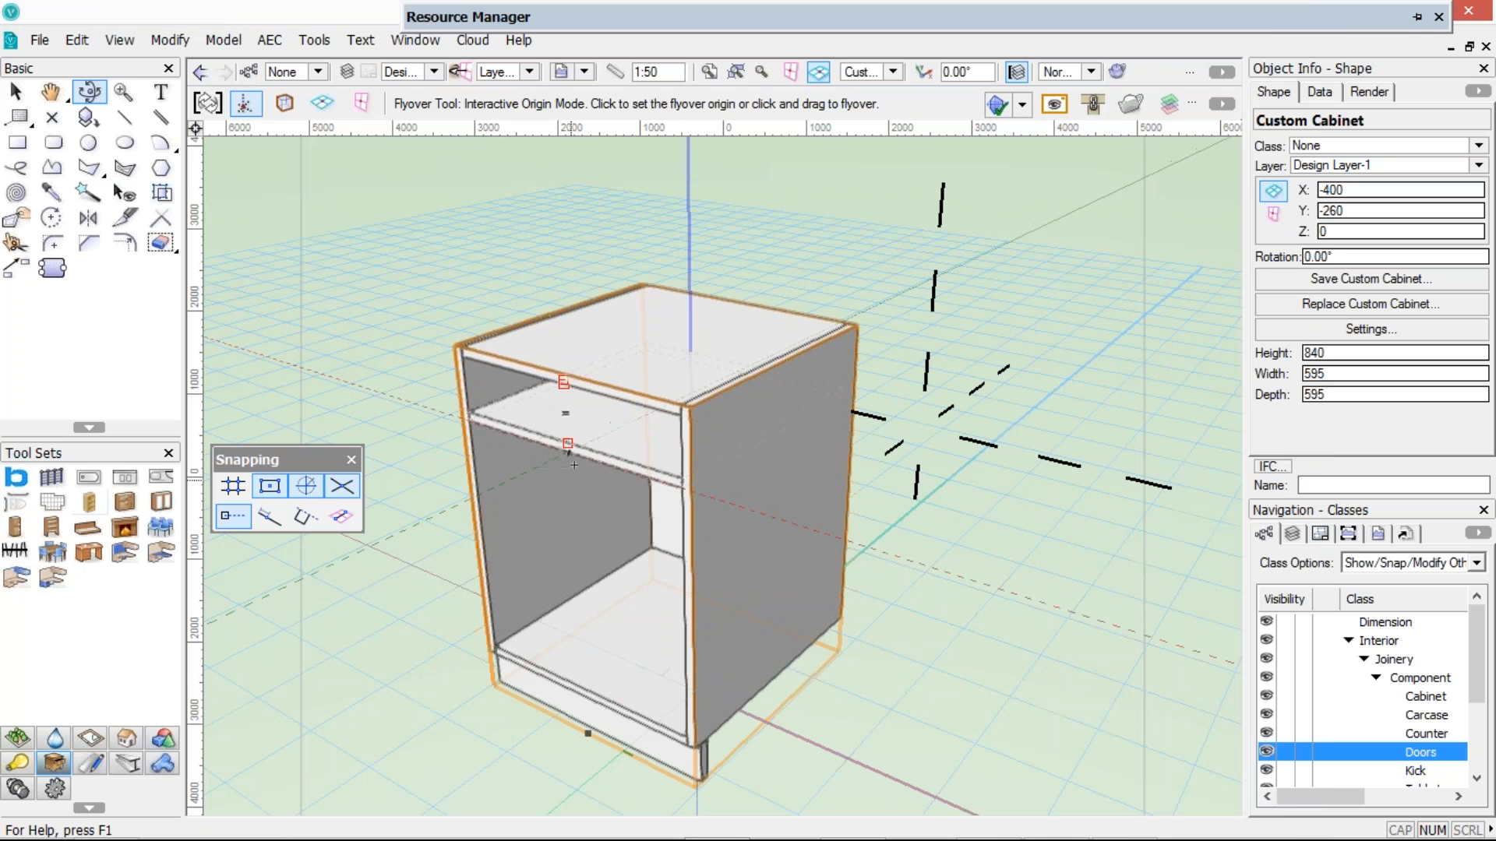
Give the cabinet's upper box a 1 Drawer front with a Staked handle in the detail settings
{"action": "left_click", "coordinate": [1348, 333]}
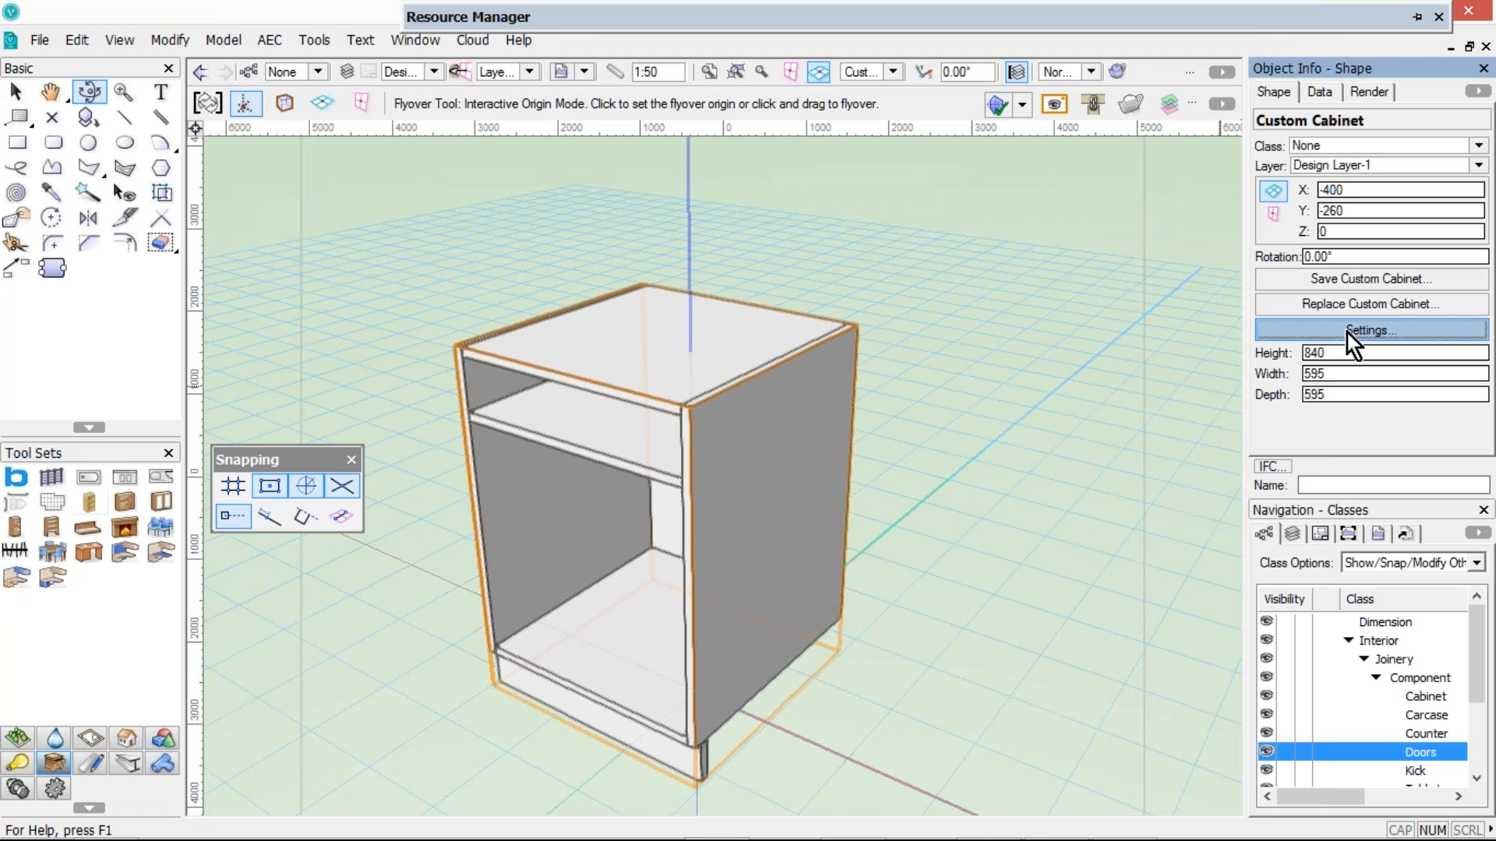
{"action": "left_click", "coordinate": [127, 48]}
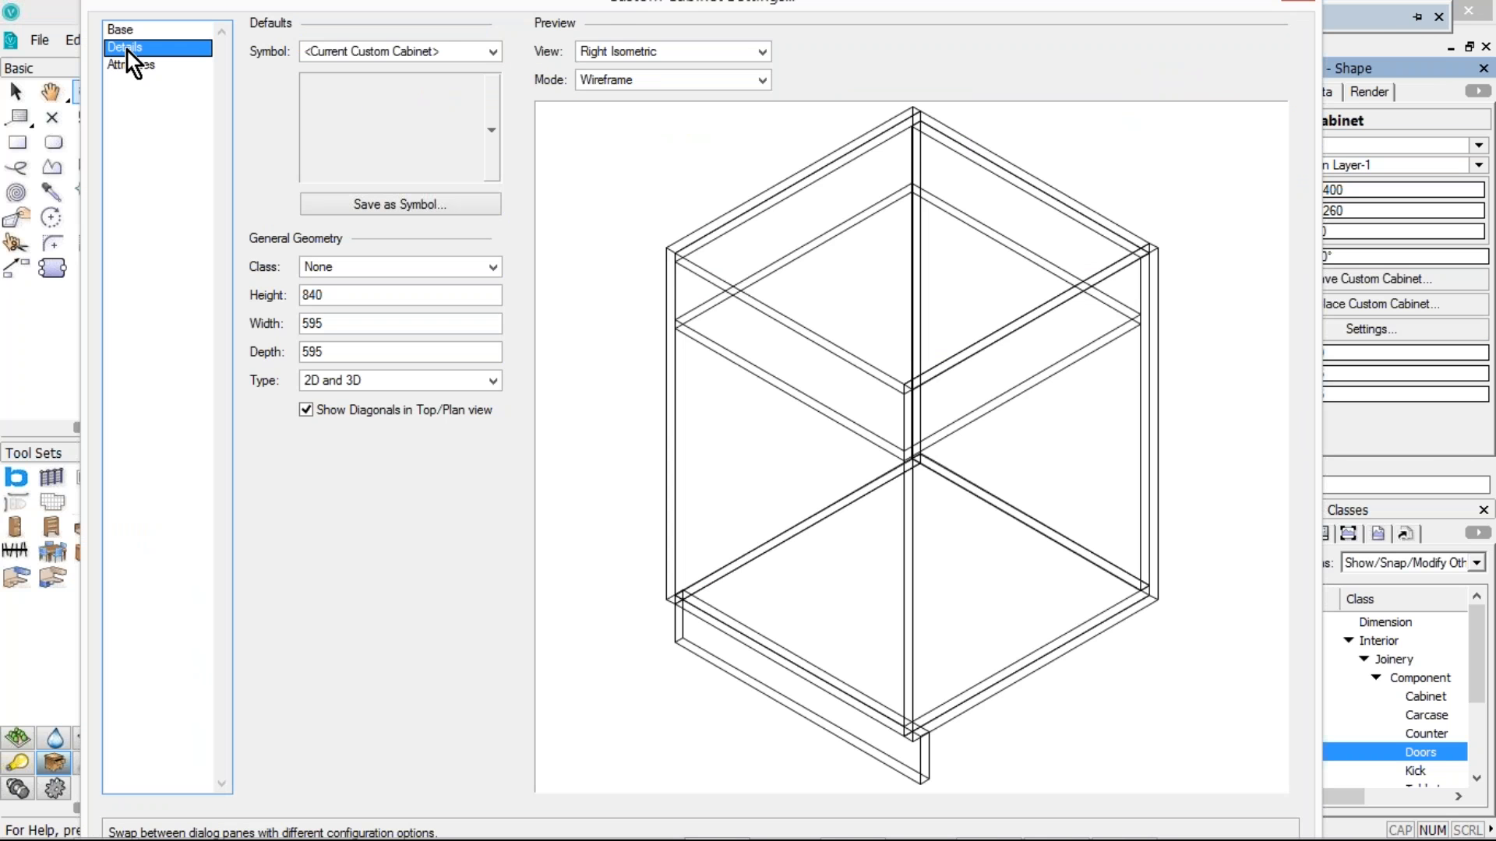
{"action": "left_click", "coordinate": [712, 120]}
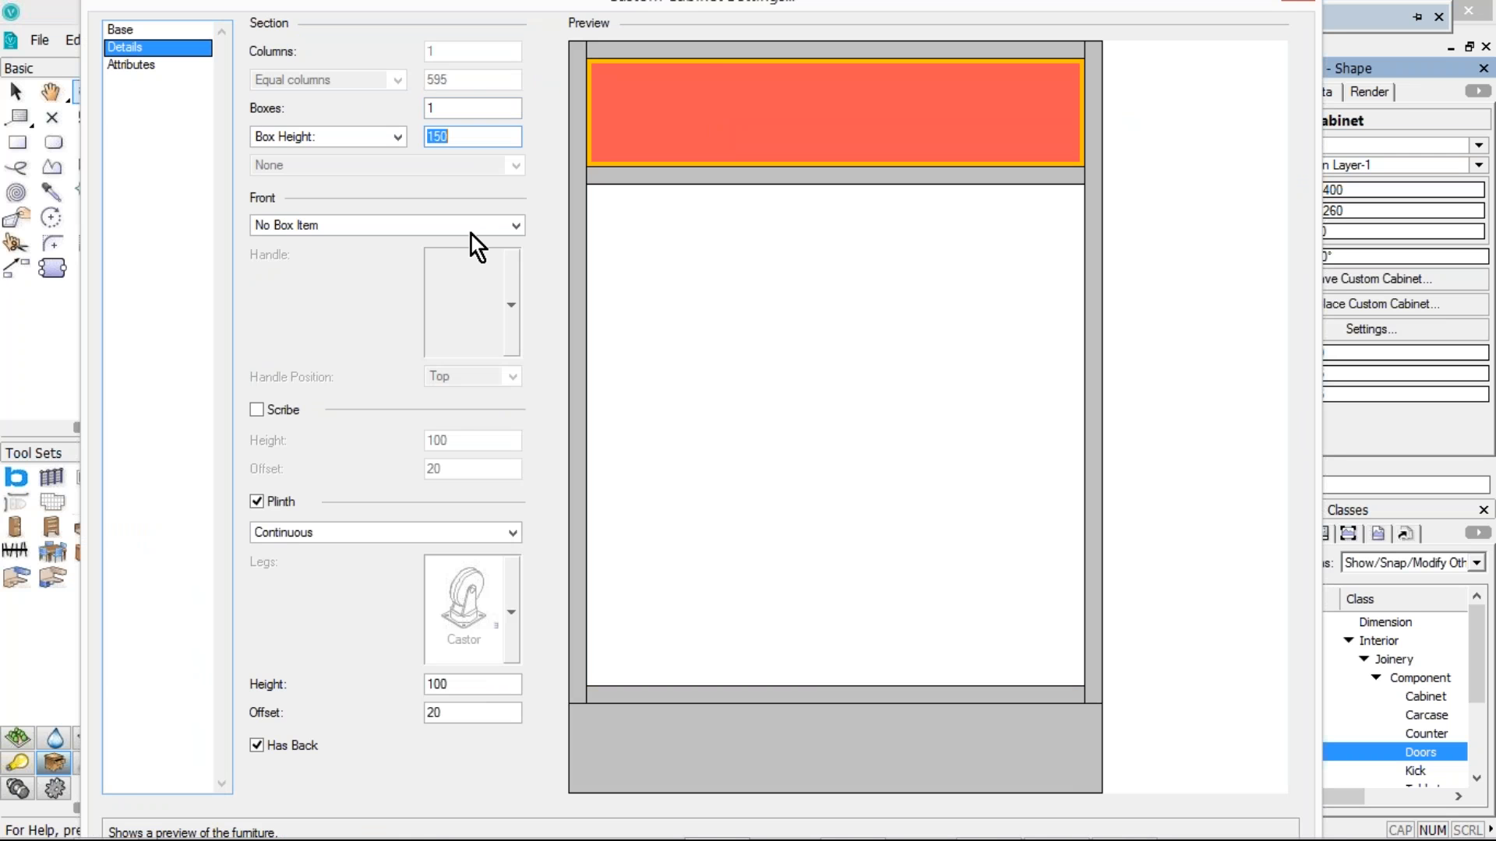
{"action": "left_click", "coordinate": [504, 226]}
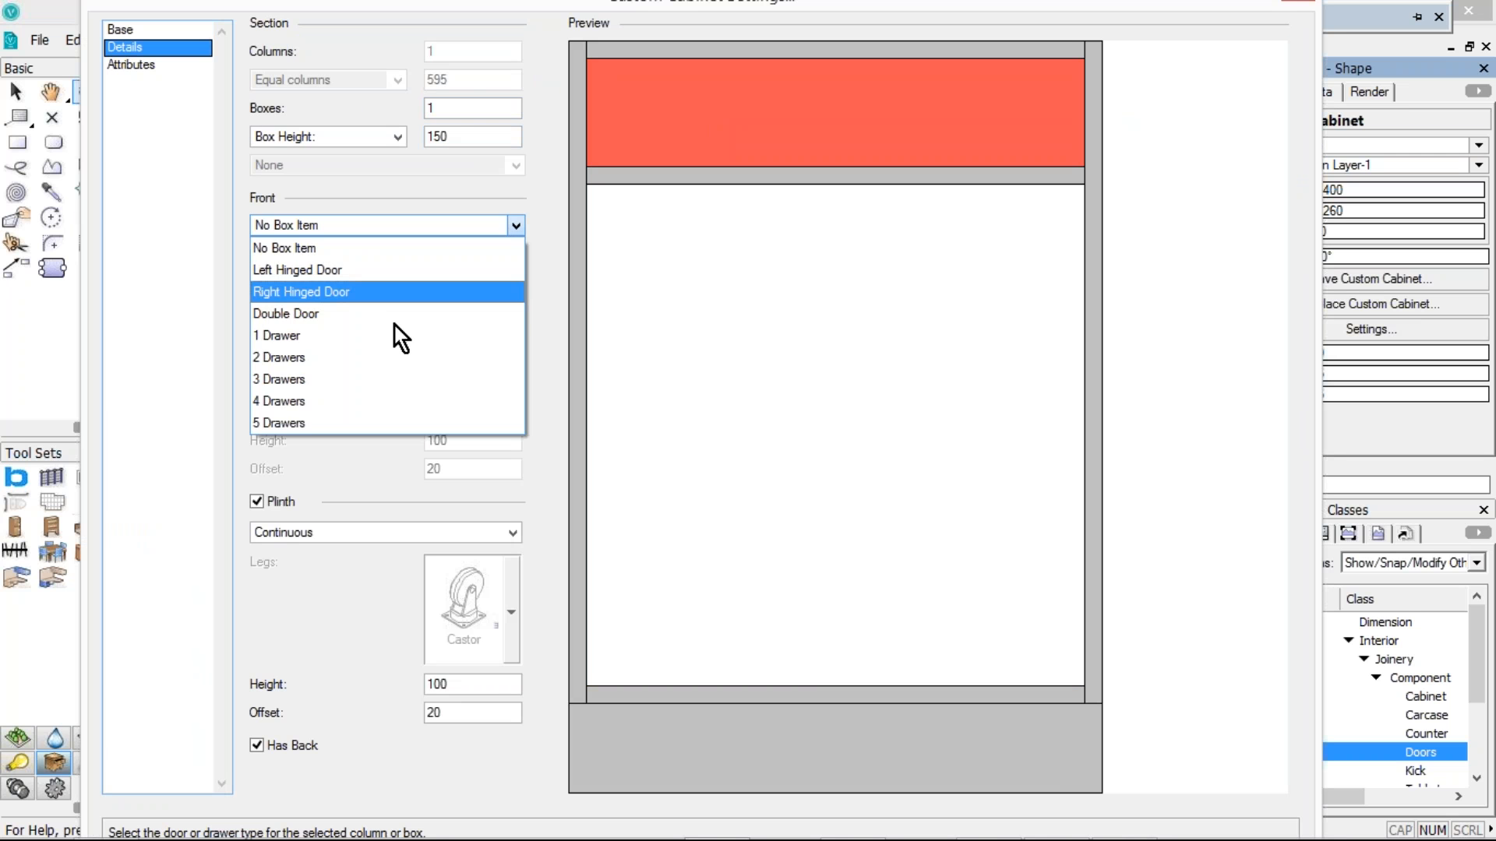
{"action": "left_click", "coordinate": [385, 335]}
{"action": "left_click", "coordinate": [511, 305]}
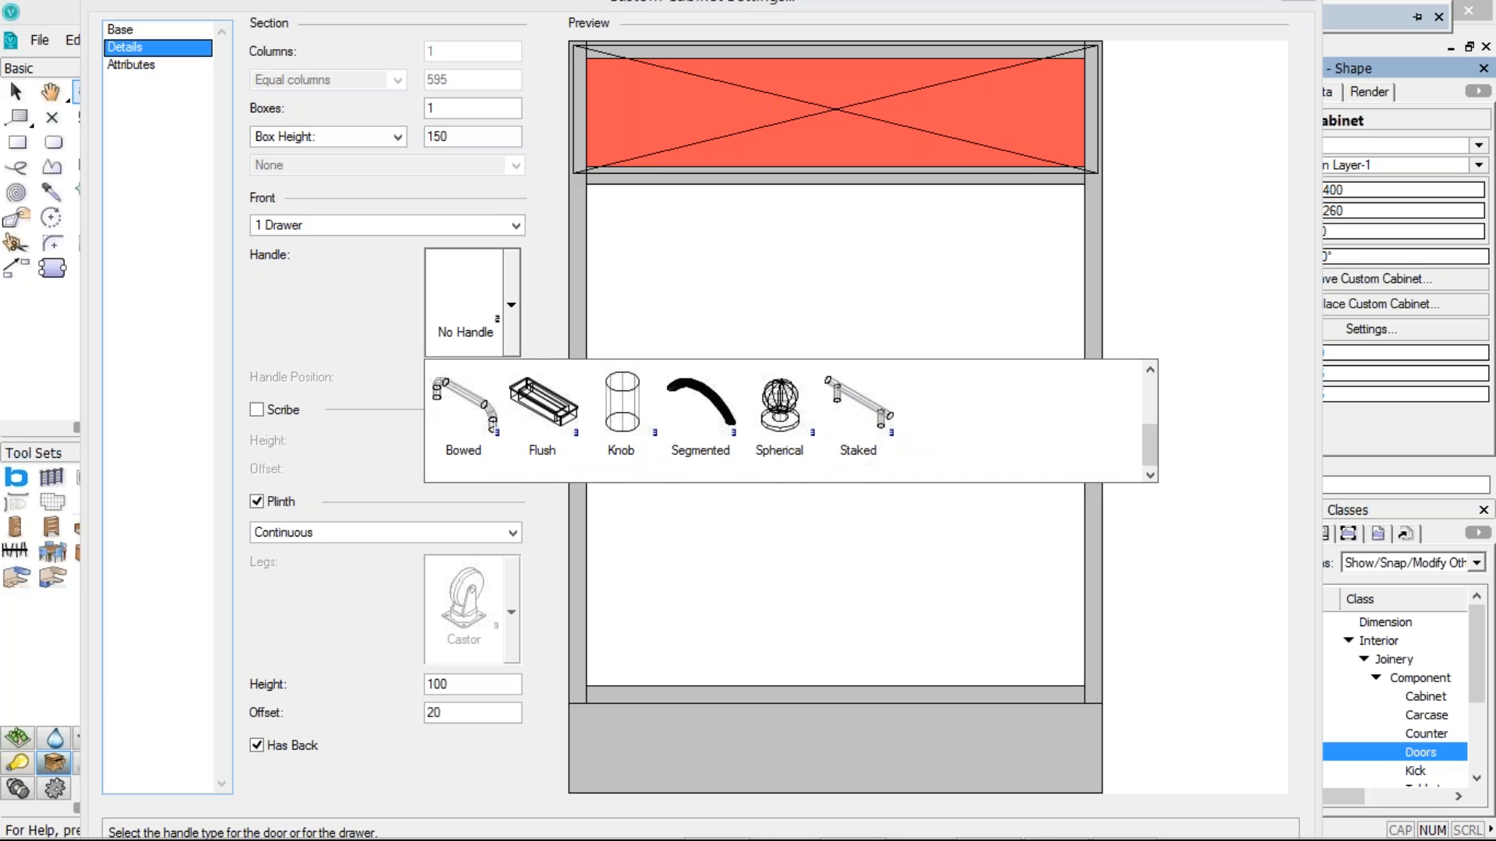
{"action": "left_click", "coordinate": [899, 418]}
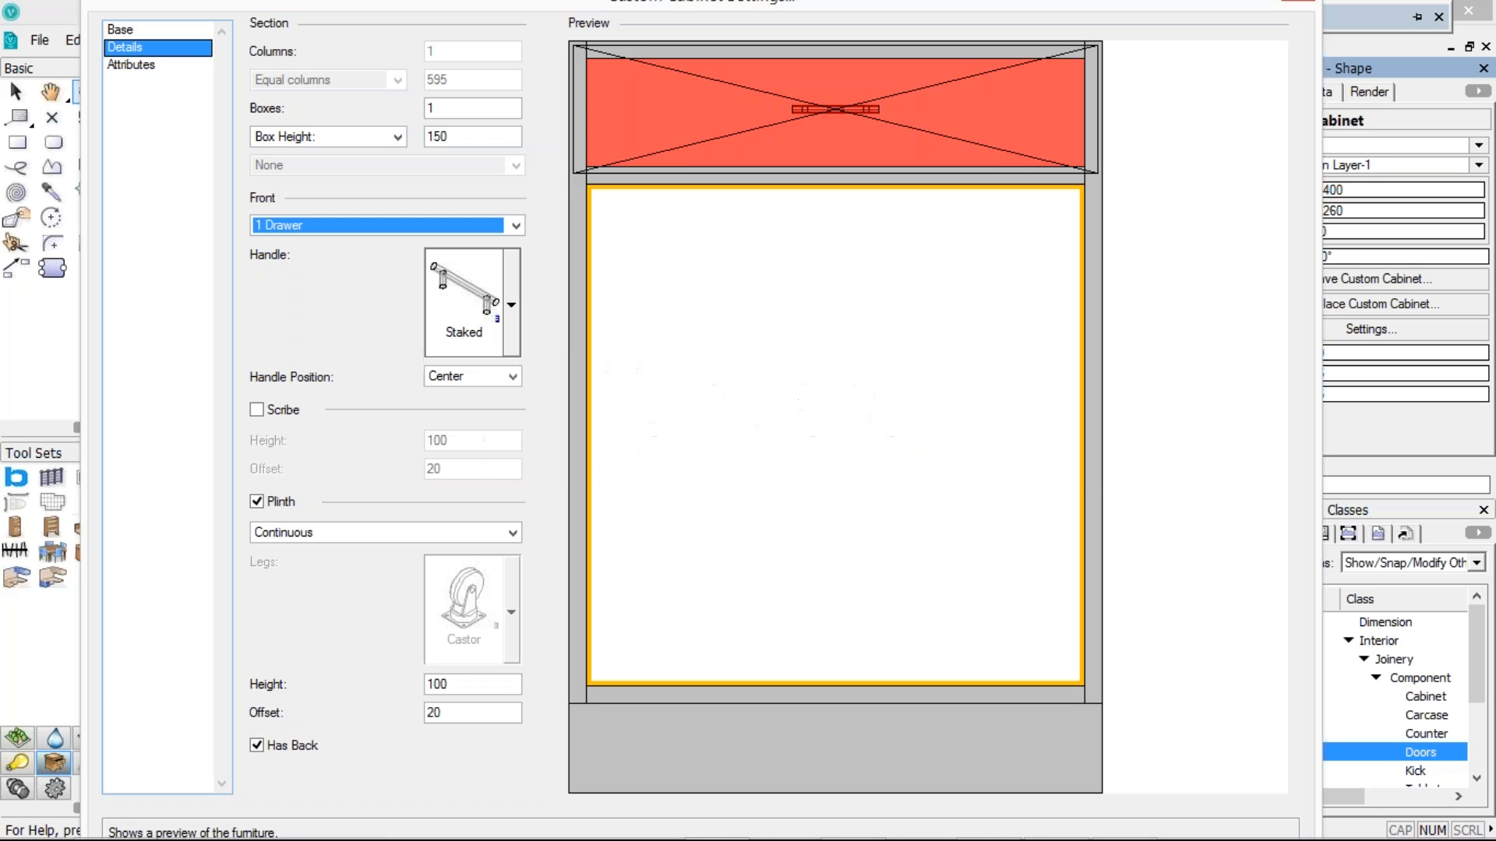
Give the cabinet's lower box a 2 Drawers front with Staked handles
{"action": "left_click", "coordinate": [827, 396]}
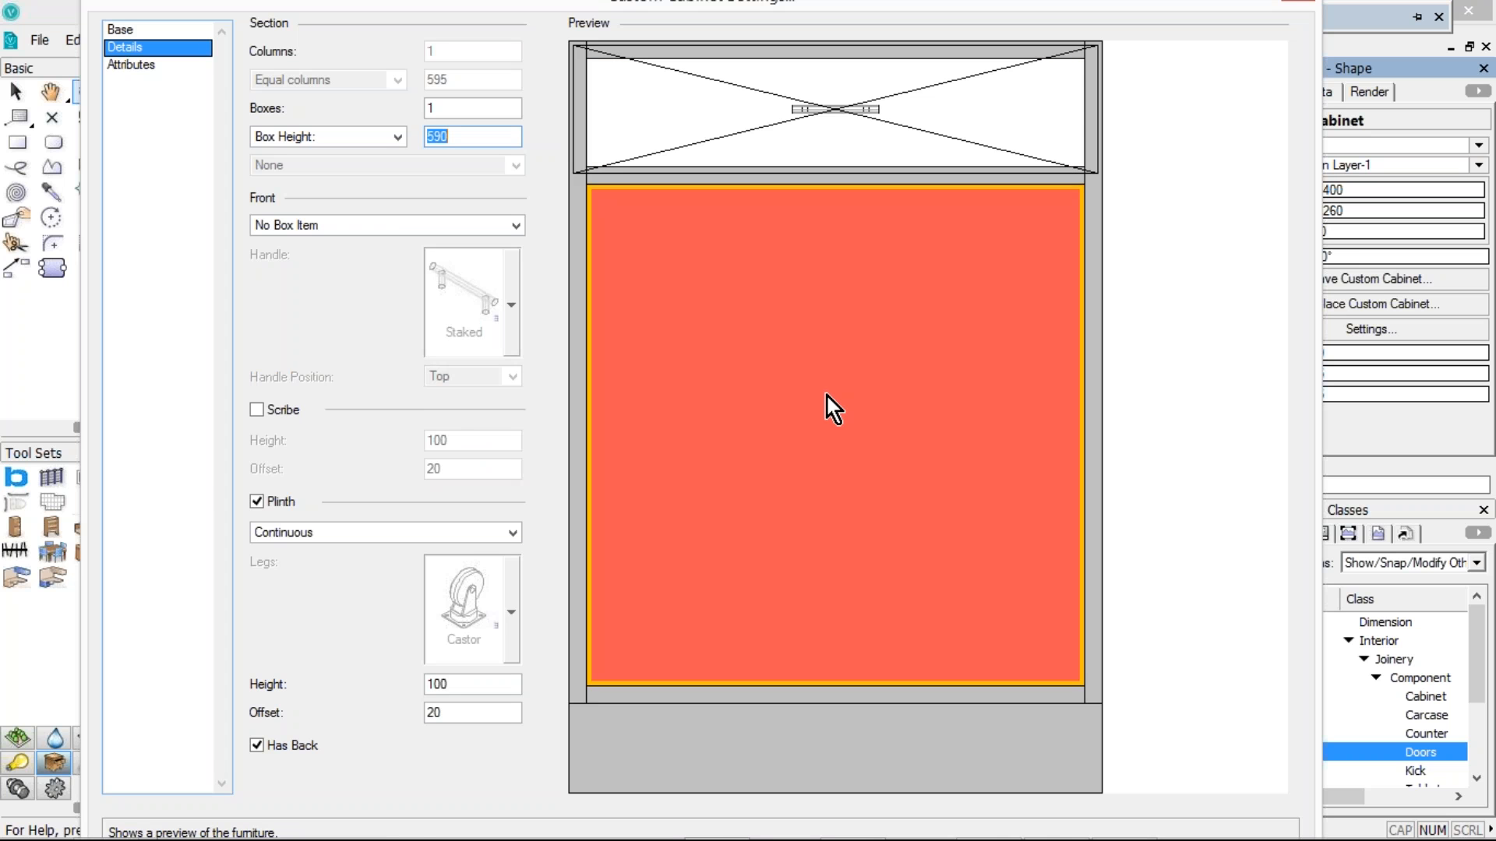
{"action": "left_click", "coordinate": [383, 226]}
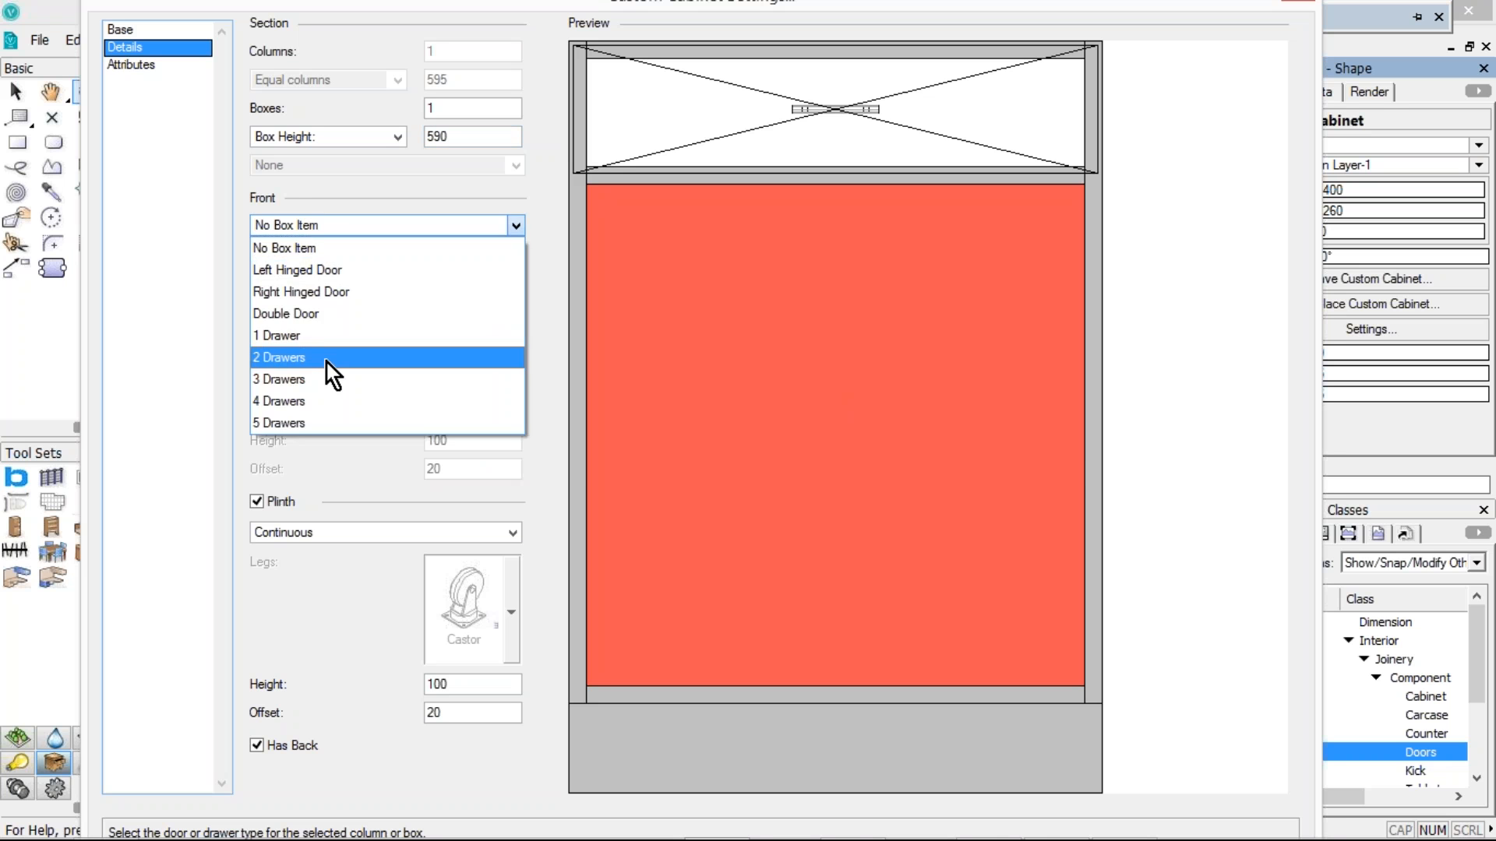
{"action": "left_click", "coordinate": [326, 360]}
{"action": "left_click", "coordinate": [475, 307]}
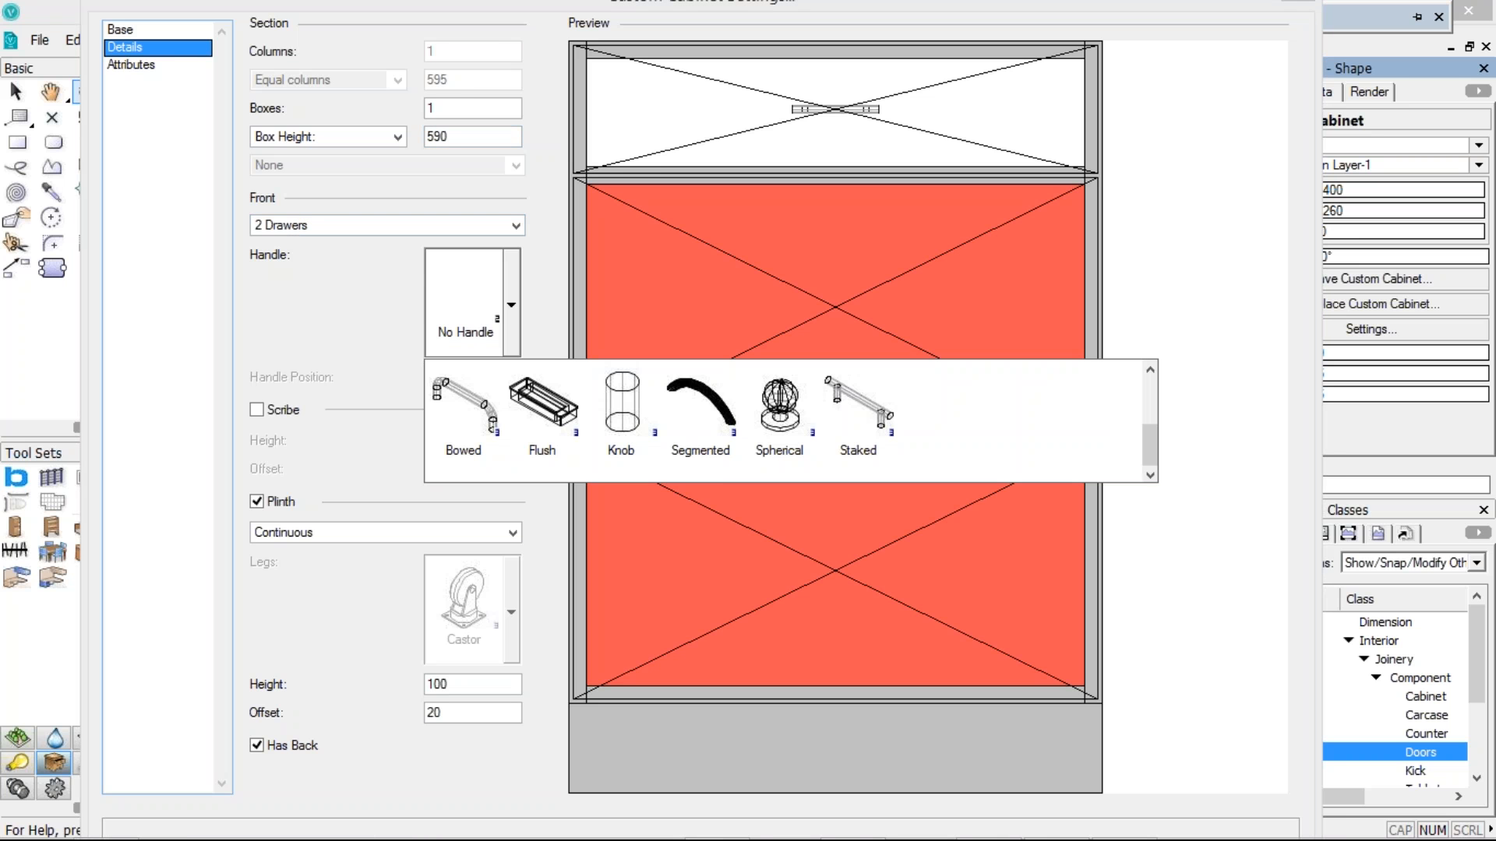
{"action": "left_click", "coordinate": [858, 413]}
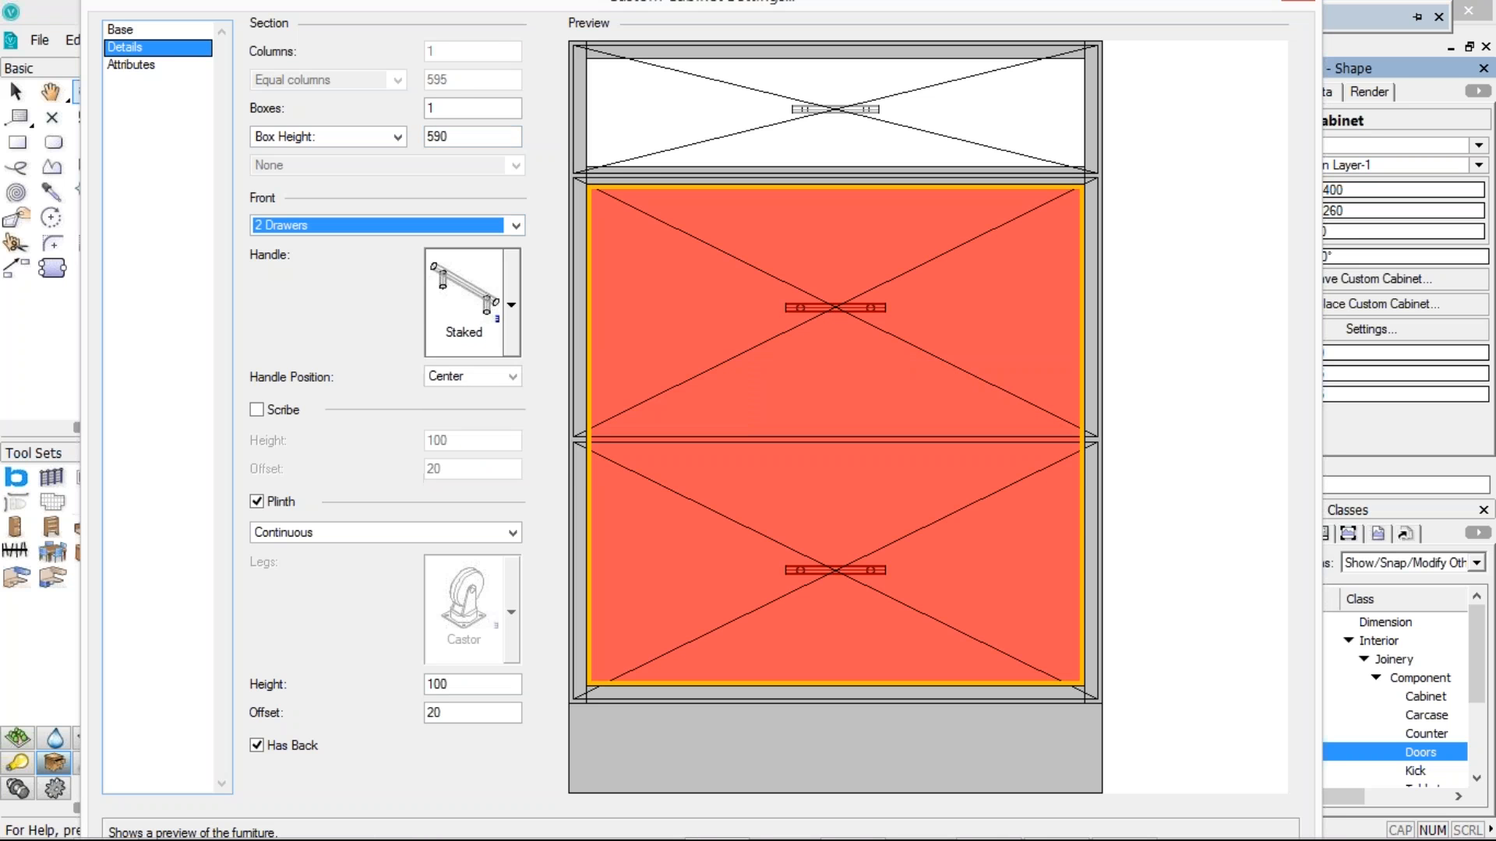
Try the Bottom handle position on the lower drawers, set it to Top and apply the cabinet settings
{"action": "left_click", "coordinate": [489, 377]}
{"action": "left_click", "coordinate": [472, 443]}
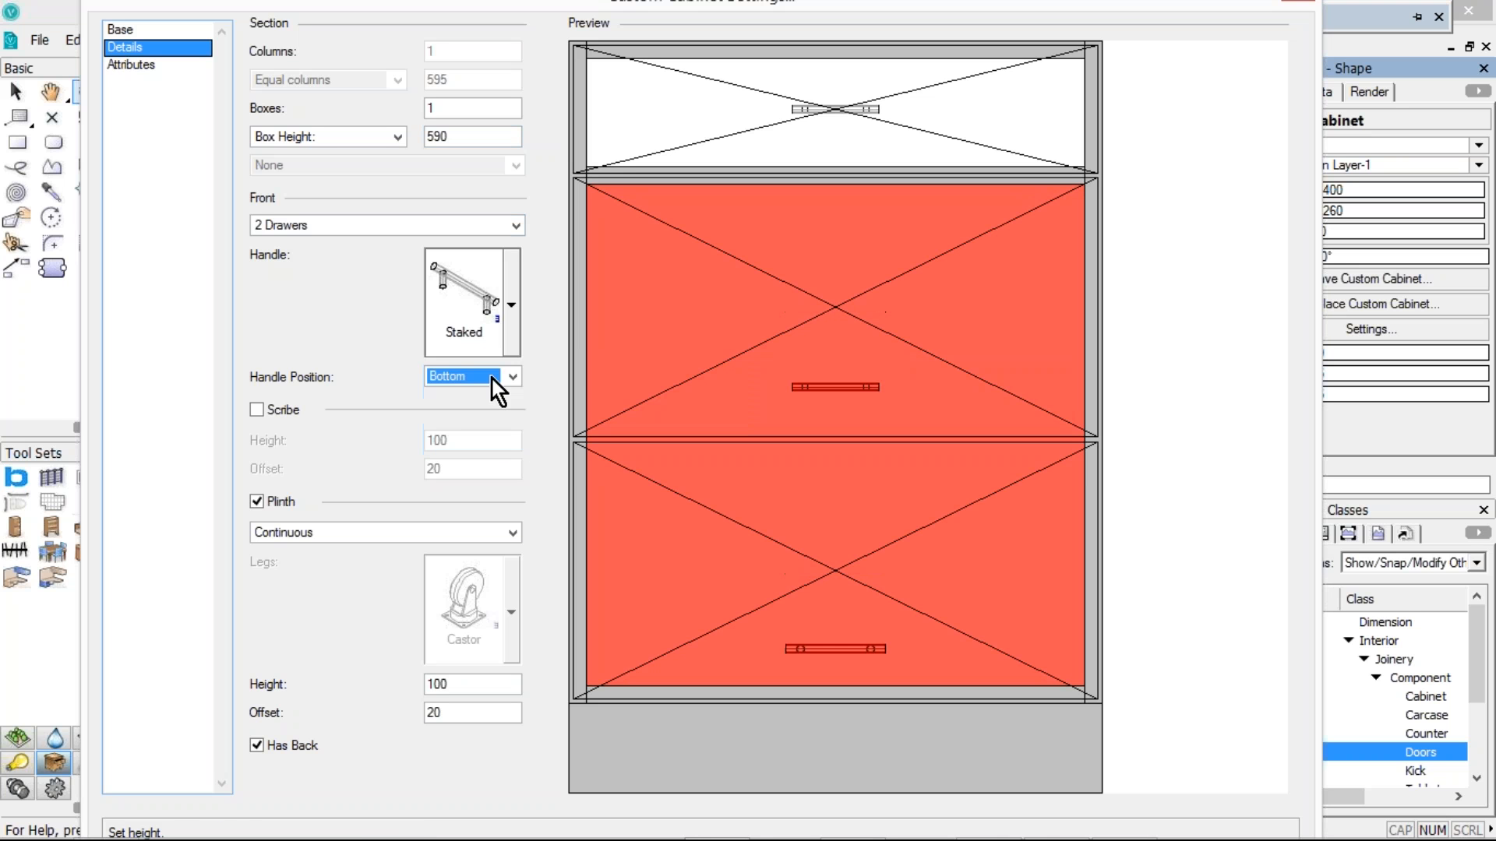
{"action": "left_click", "coordinate": [493, 380]}
{"action": "left_click", "coordinate": [479, 409]}
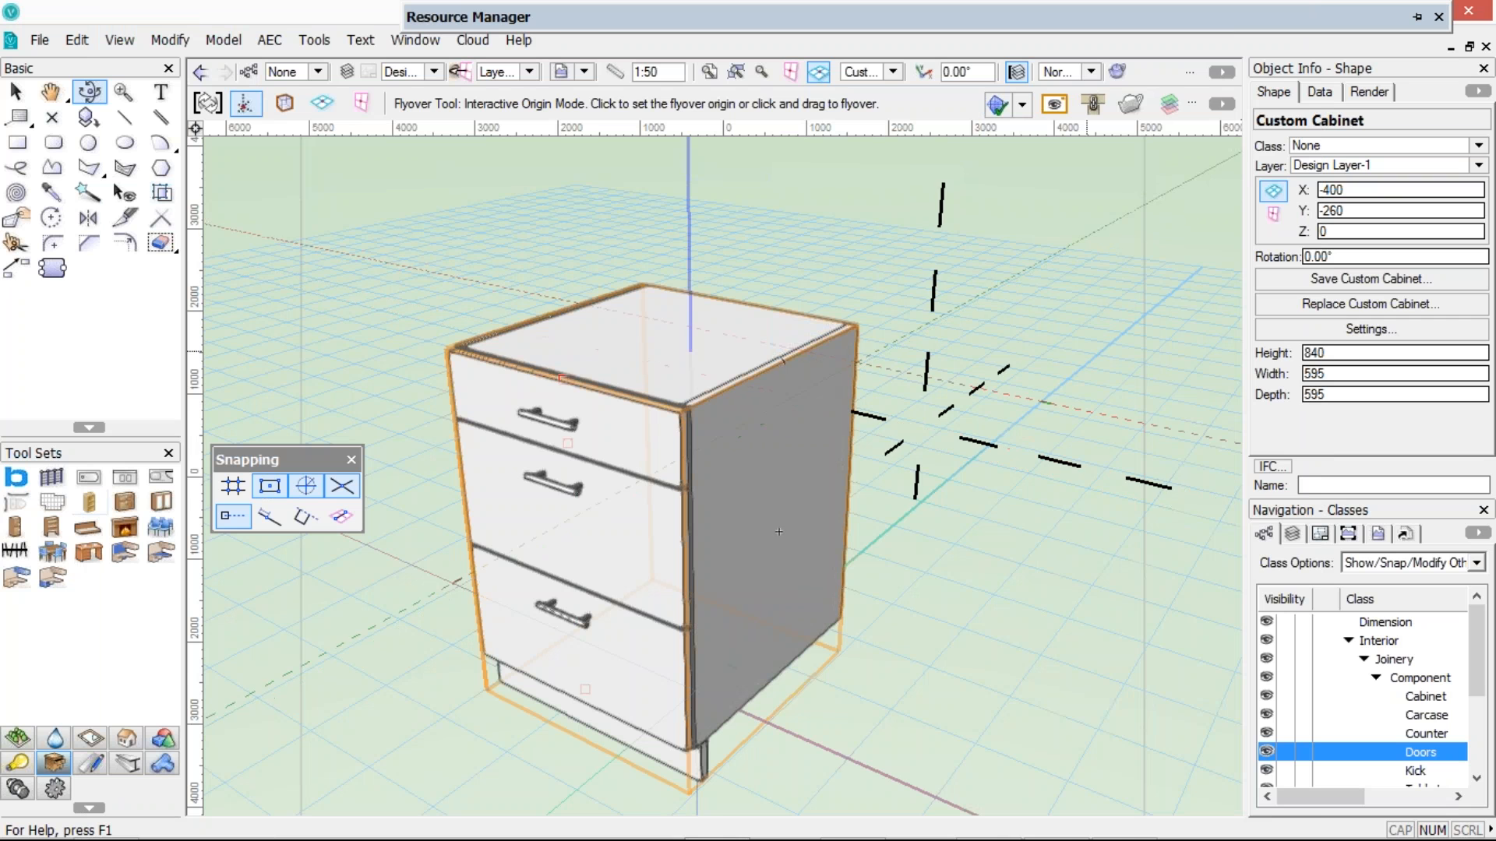
Set the texture of the cabinet's Drawer construction group to Class Style
{"action": "left_click", "coordinate": [1335, 332]}
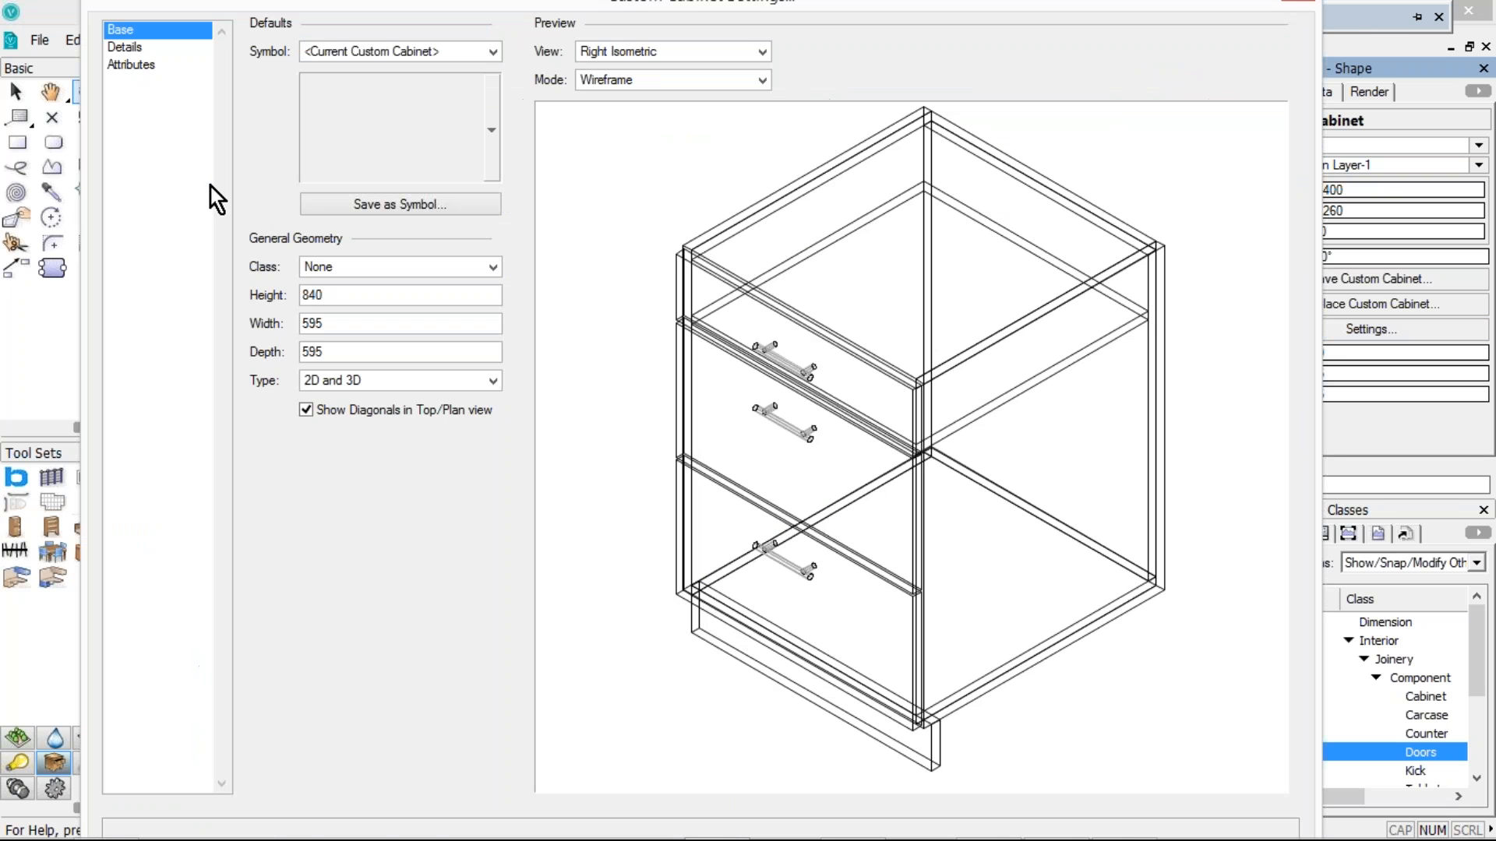
{"action": "left_click", "coordinate": [137, 66]}
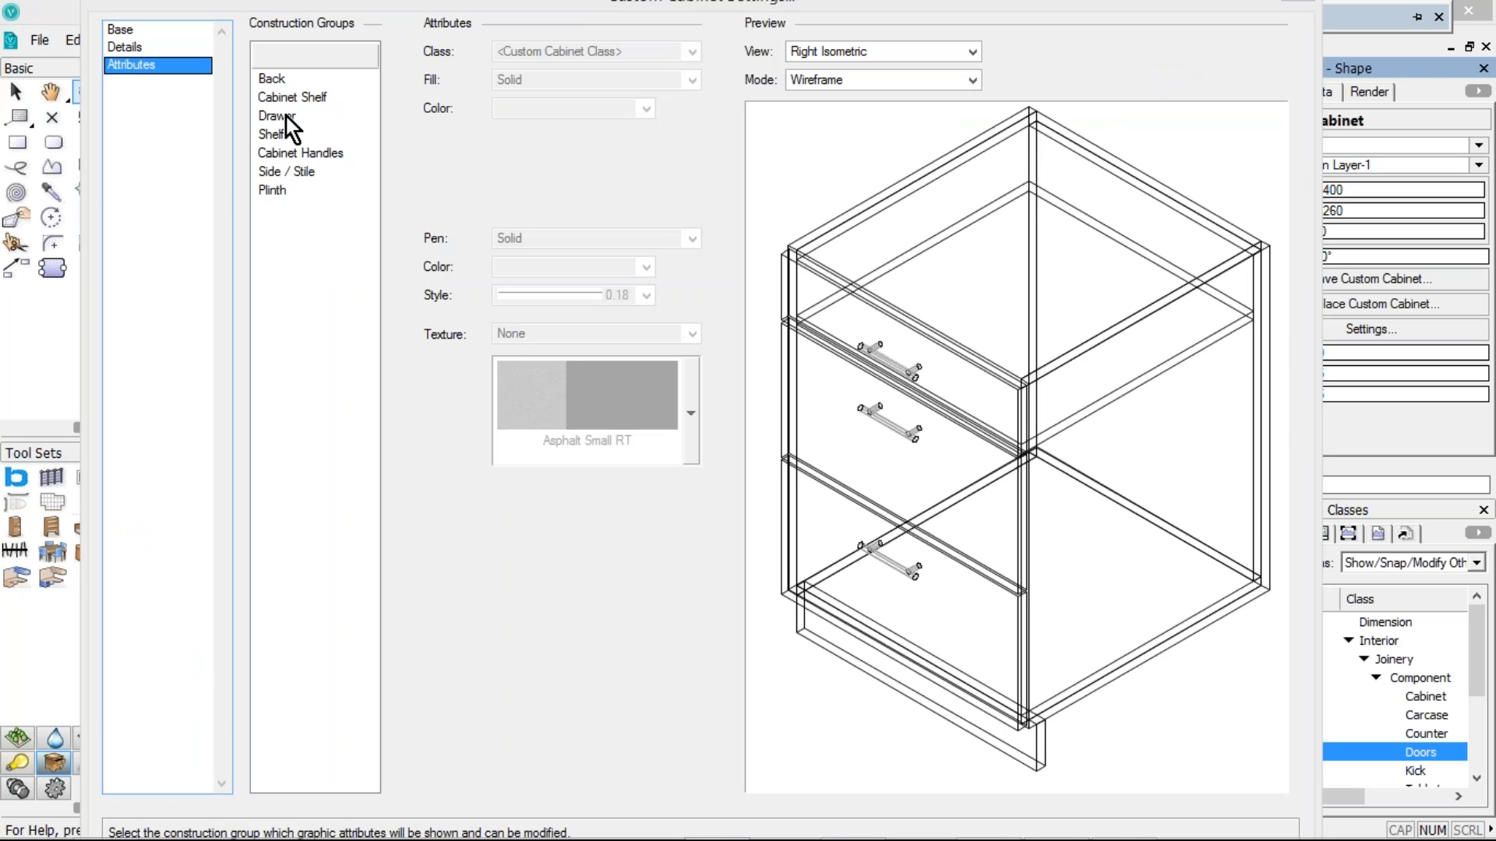
{"action": "left_click", "coordinate": [287, 117]}
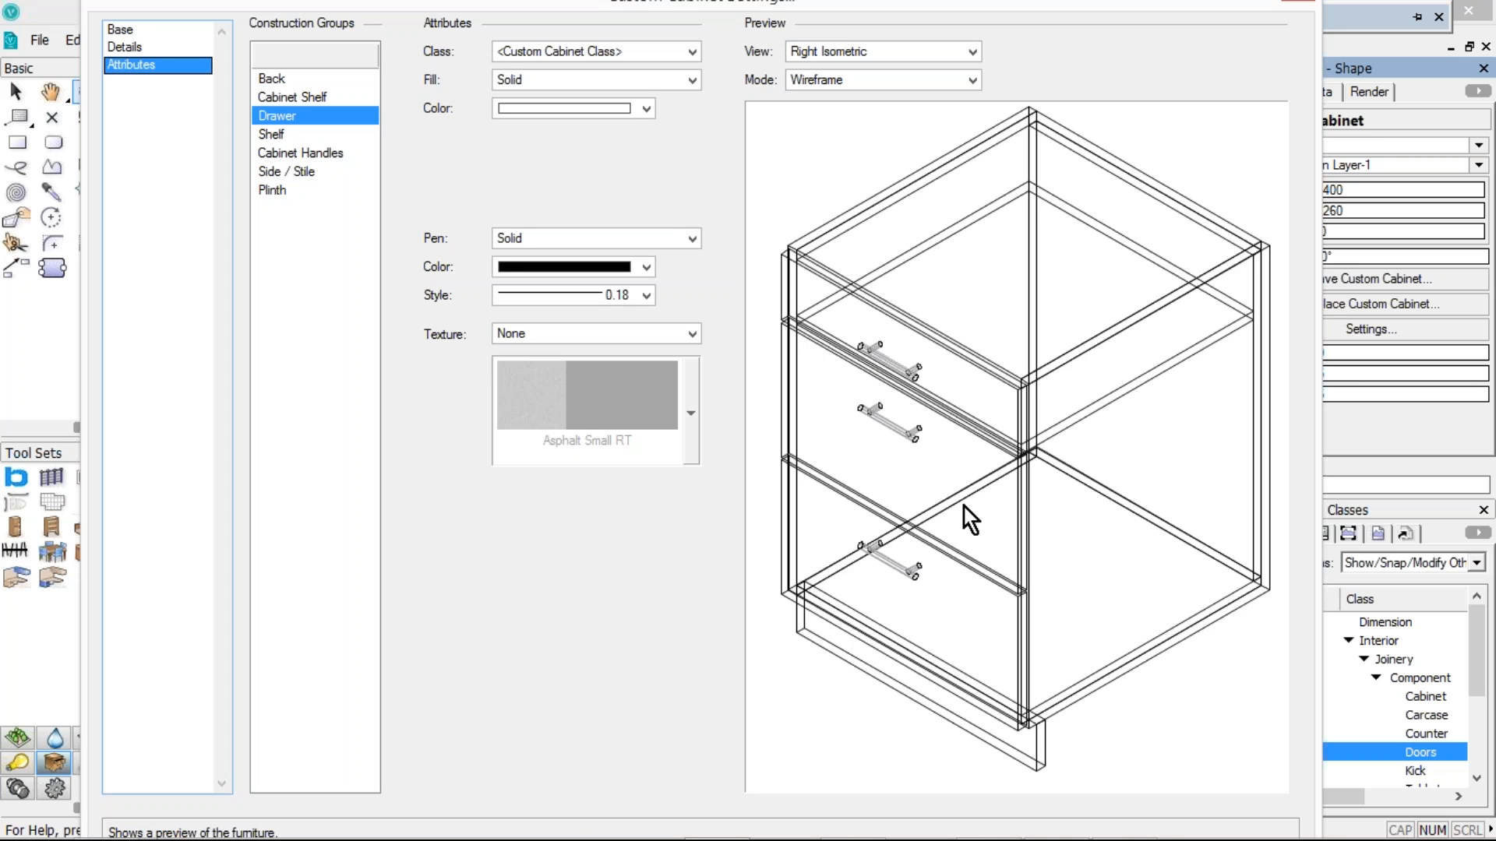
{"action": "left_click", "coordinate": [593, 333]}
{"action": "left_click", "coordinate": [561, 398]}
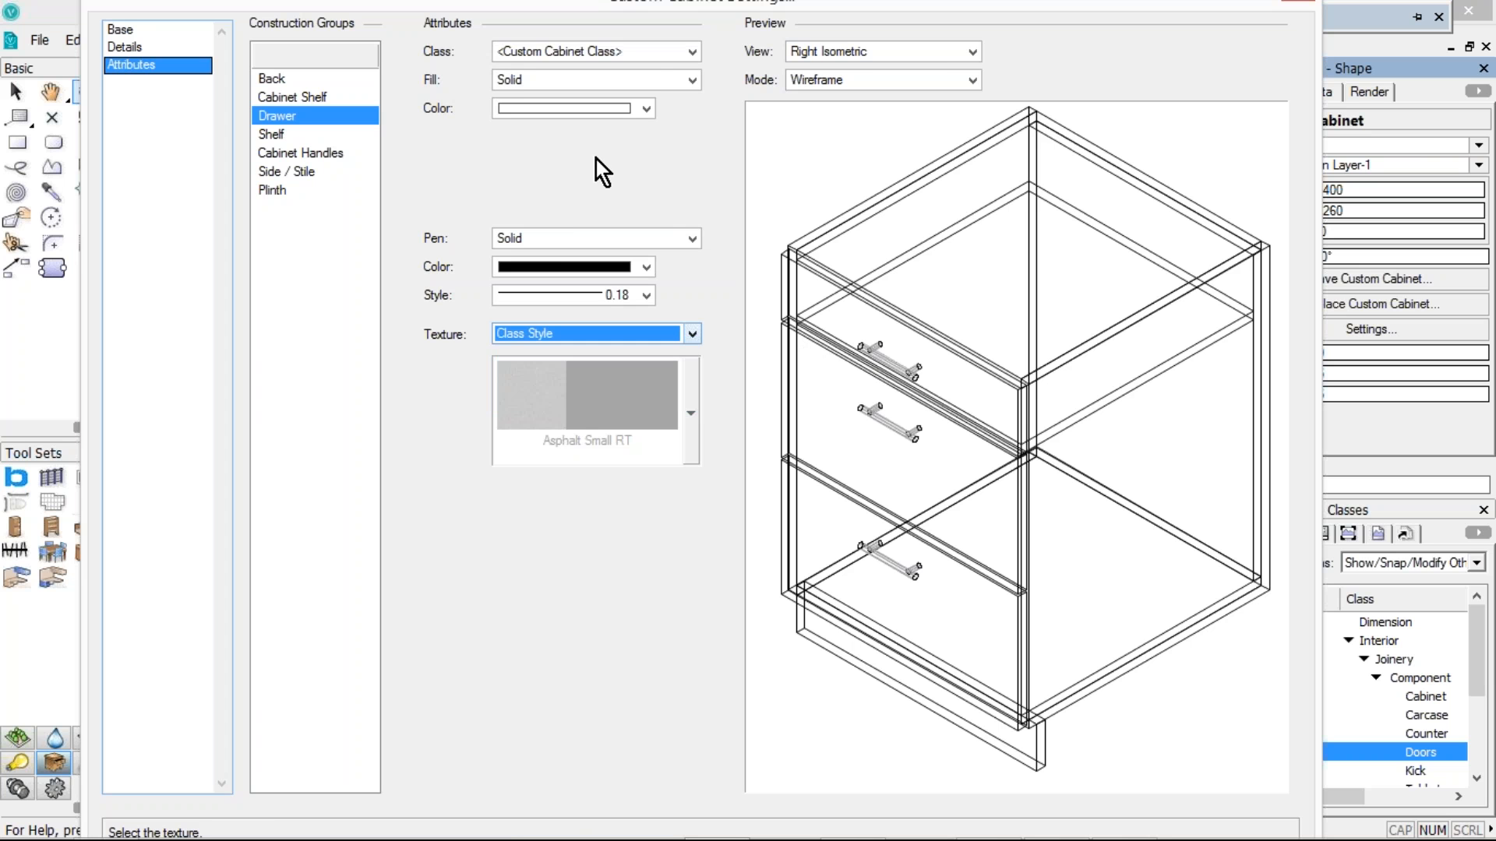
Assign the Drawer construction group to the class Interior-Joinery-Component-Doors and apply the settings
{"action": "left_click", "coordinate": [653, 54]}
{"action": "mouse_move", "coordinate": [629, 167]}
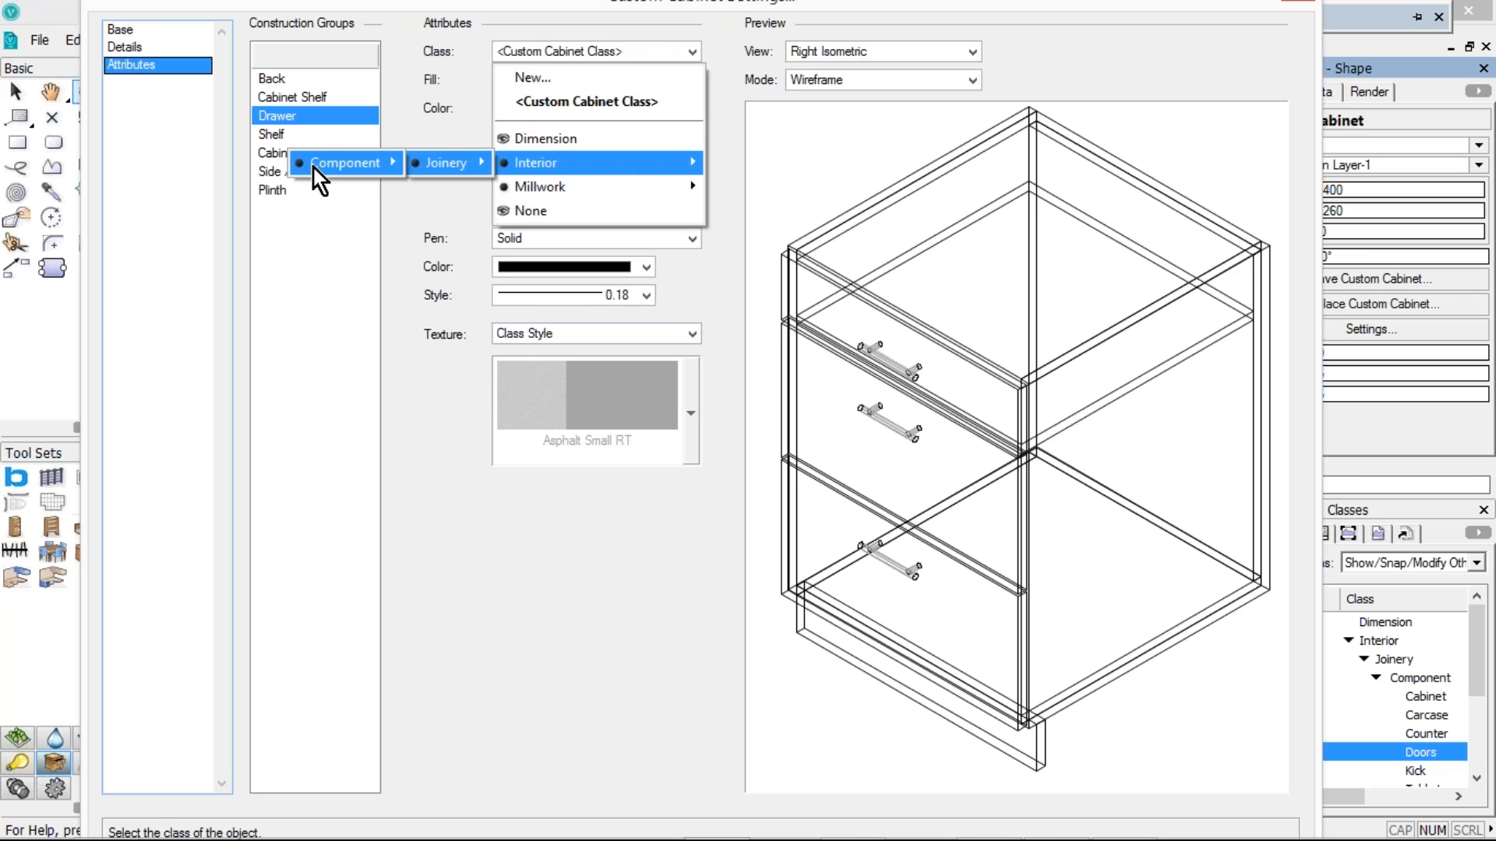
{"action": "mouse_move", "coordinate": [313, 169]}
{"action": "left_click", "coordinate": [136, 240]}
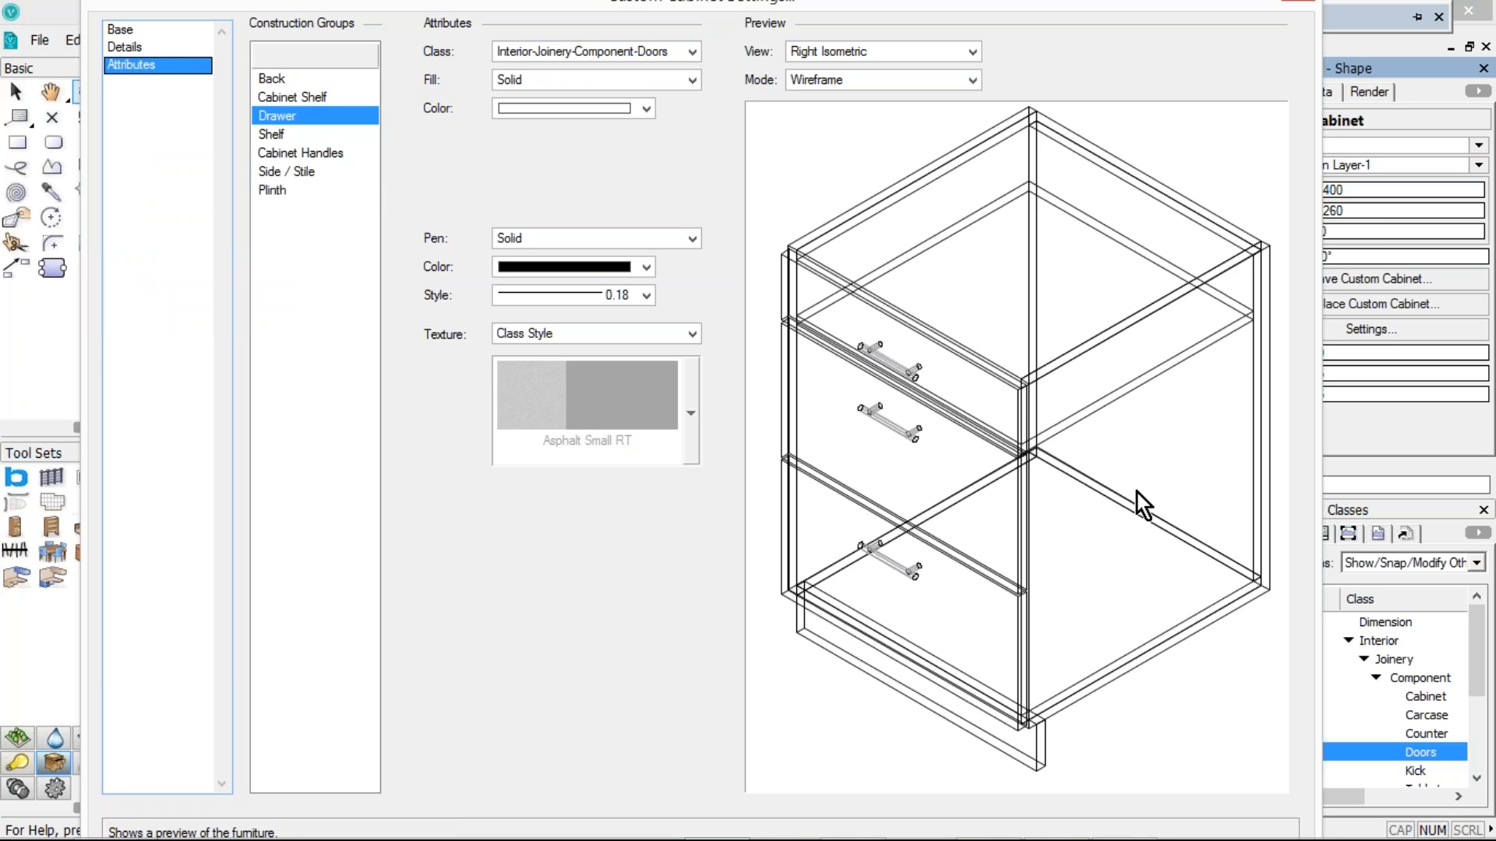
{"action": "key", "text": "Return"}
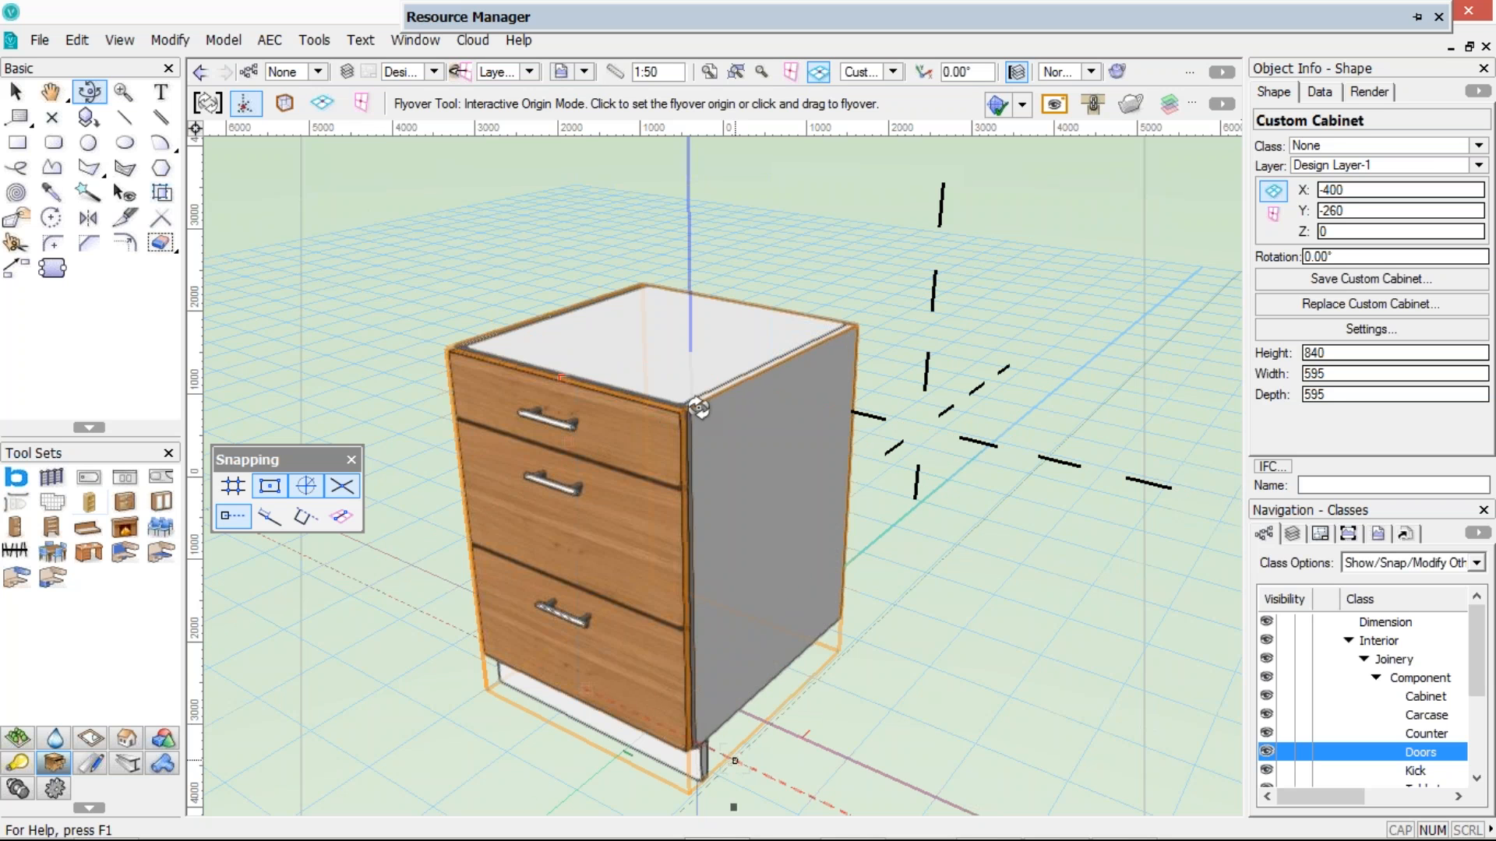
Reduce the custom cabinet's column to 1 box and set its front to No Box Item in the detail settings
{"action": "left_click", "coordinate": [707, 758]}
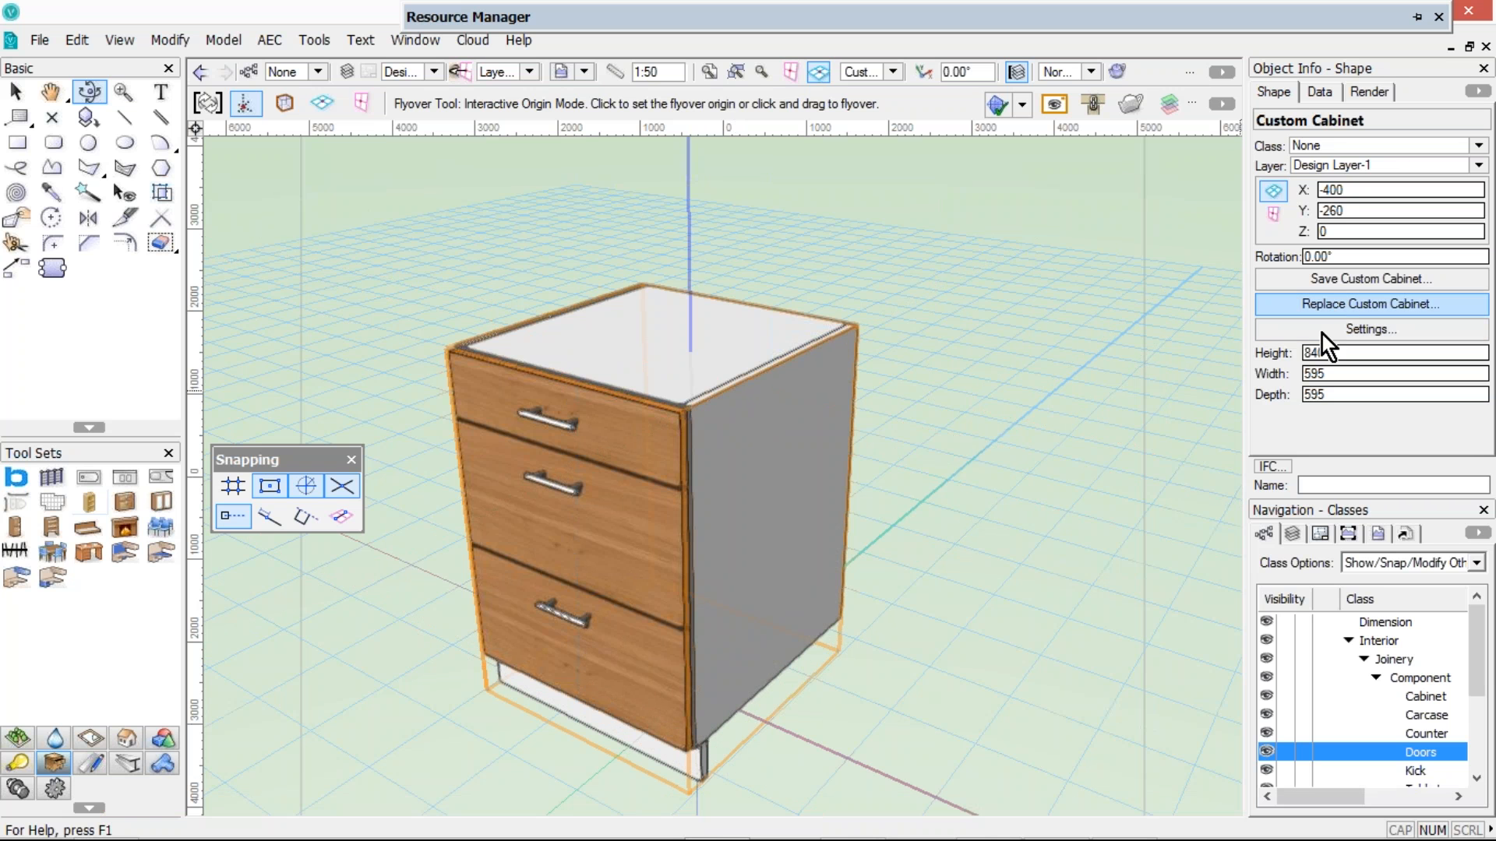
{"action": "left_click", "coordinate": [1273, 328]}
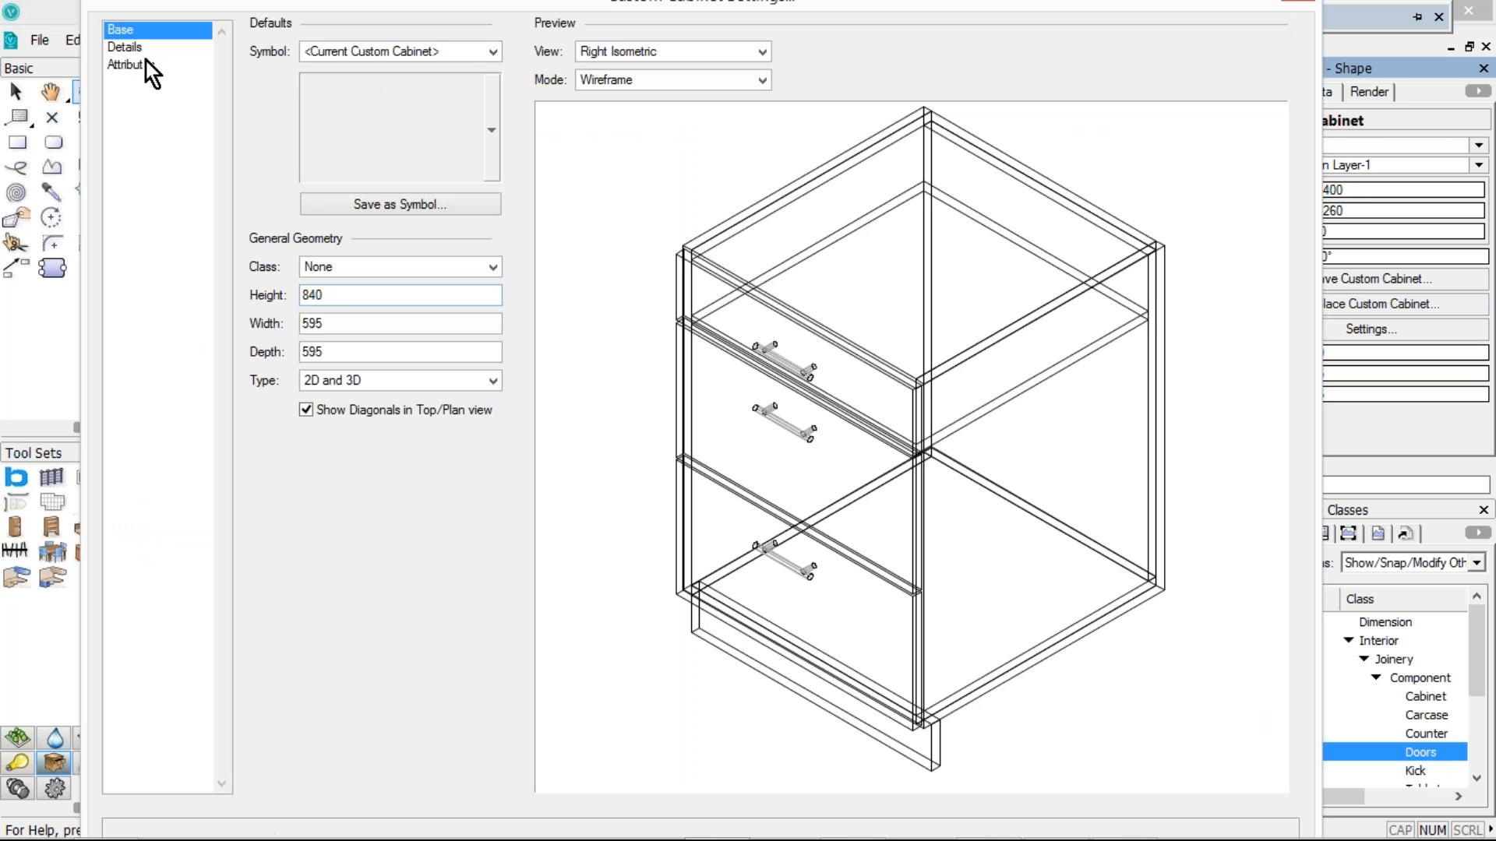
{"action": "left_click", "coordinate": [147, 63]}
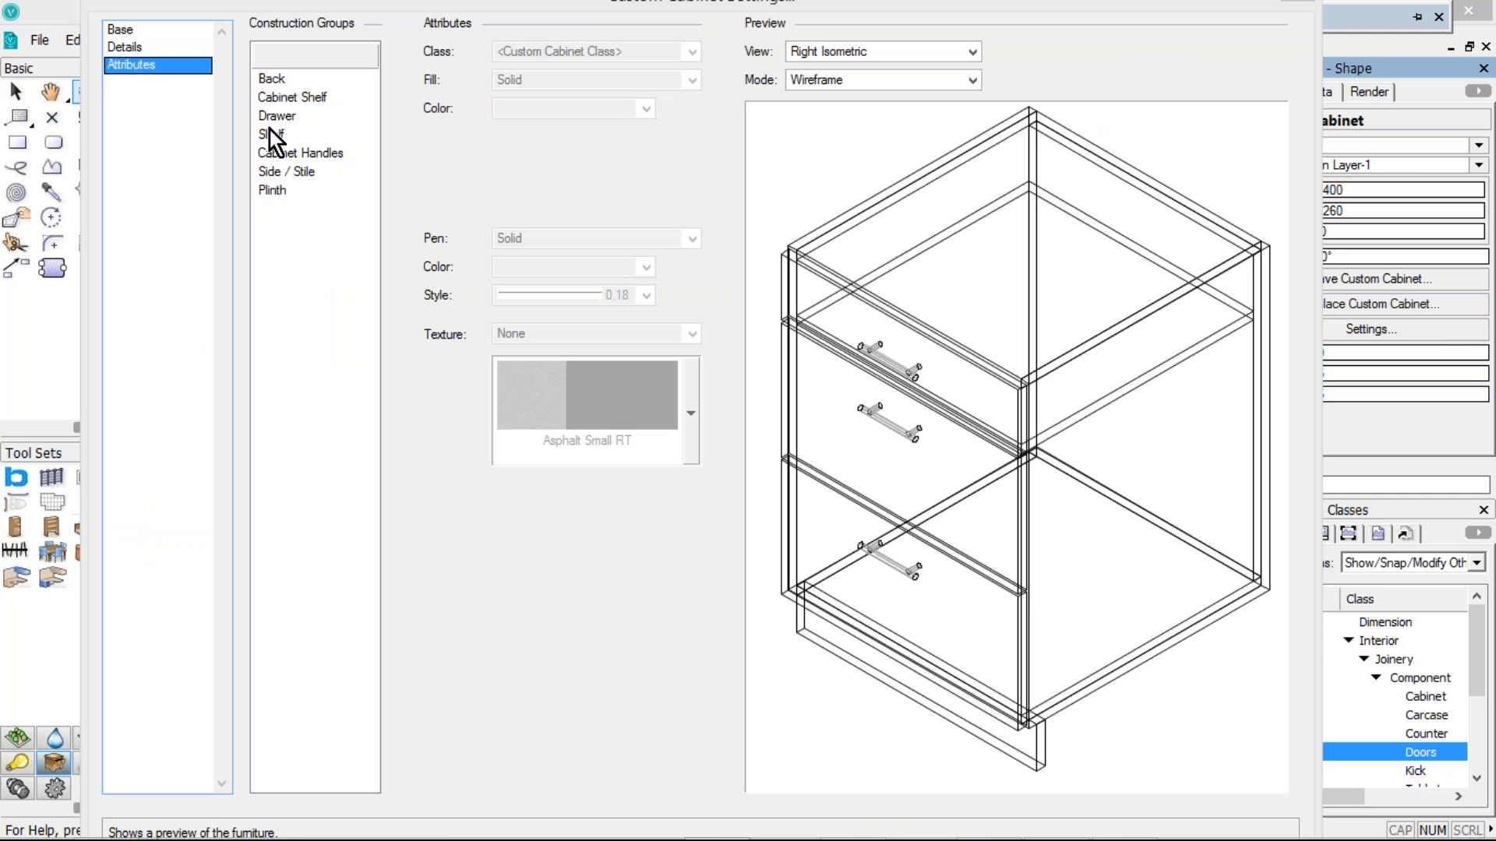
{"action": "left_click", "coordinate": [123, 29]}
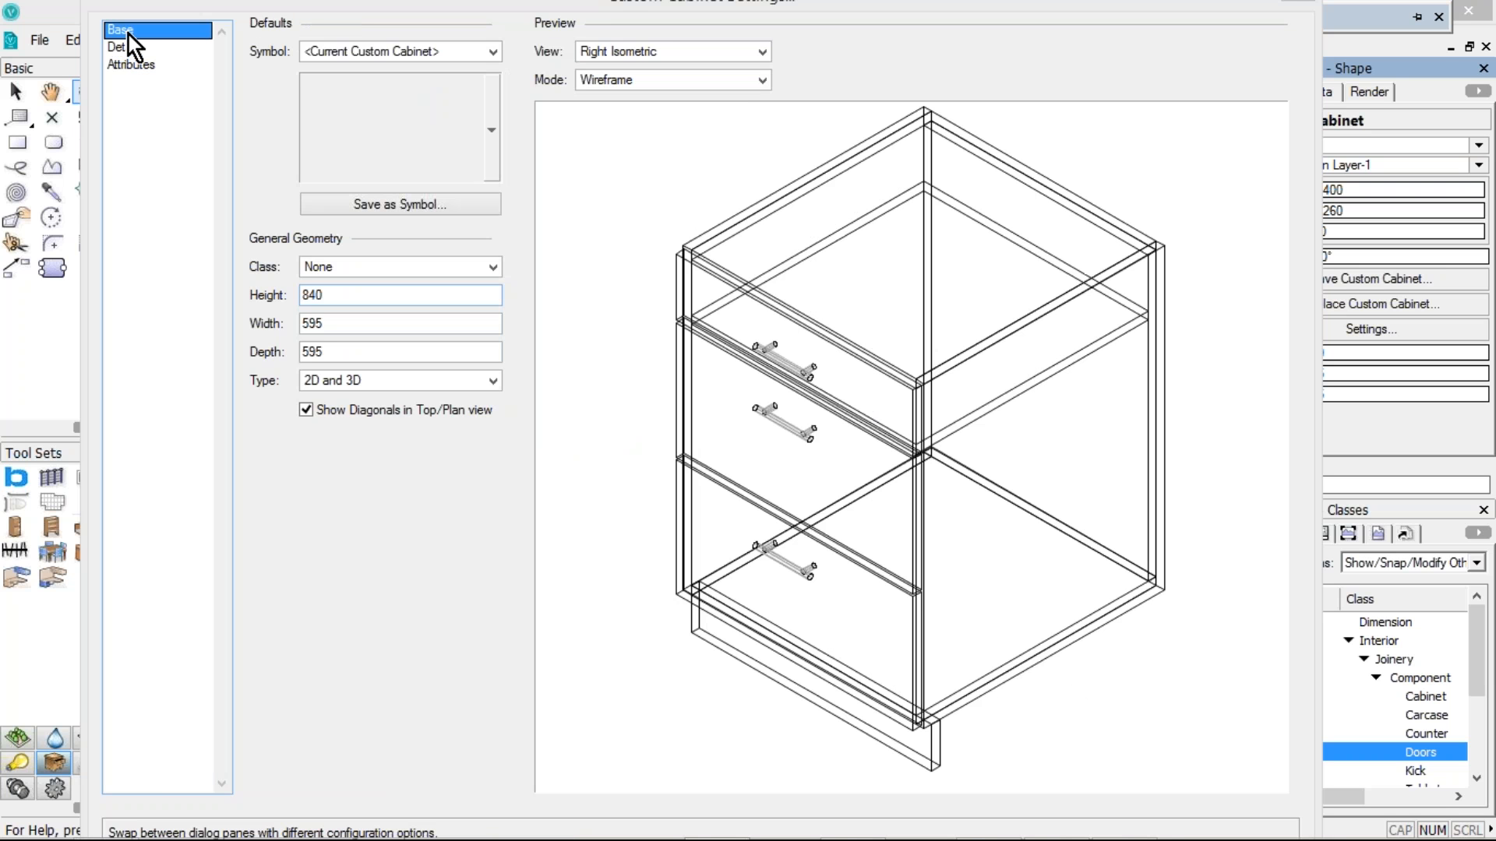
{"action": "left_click", "coordinate": [133, 52]}
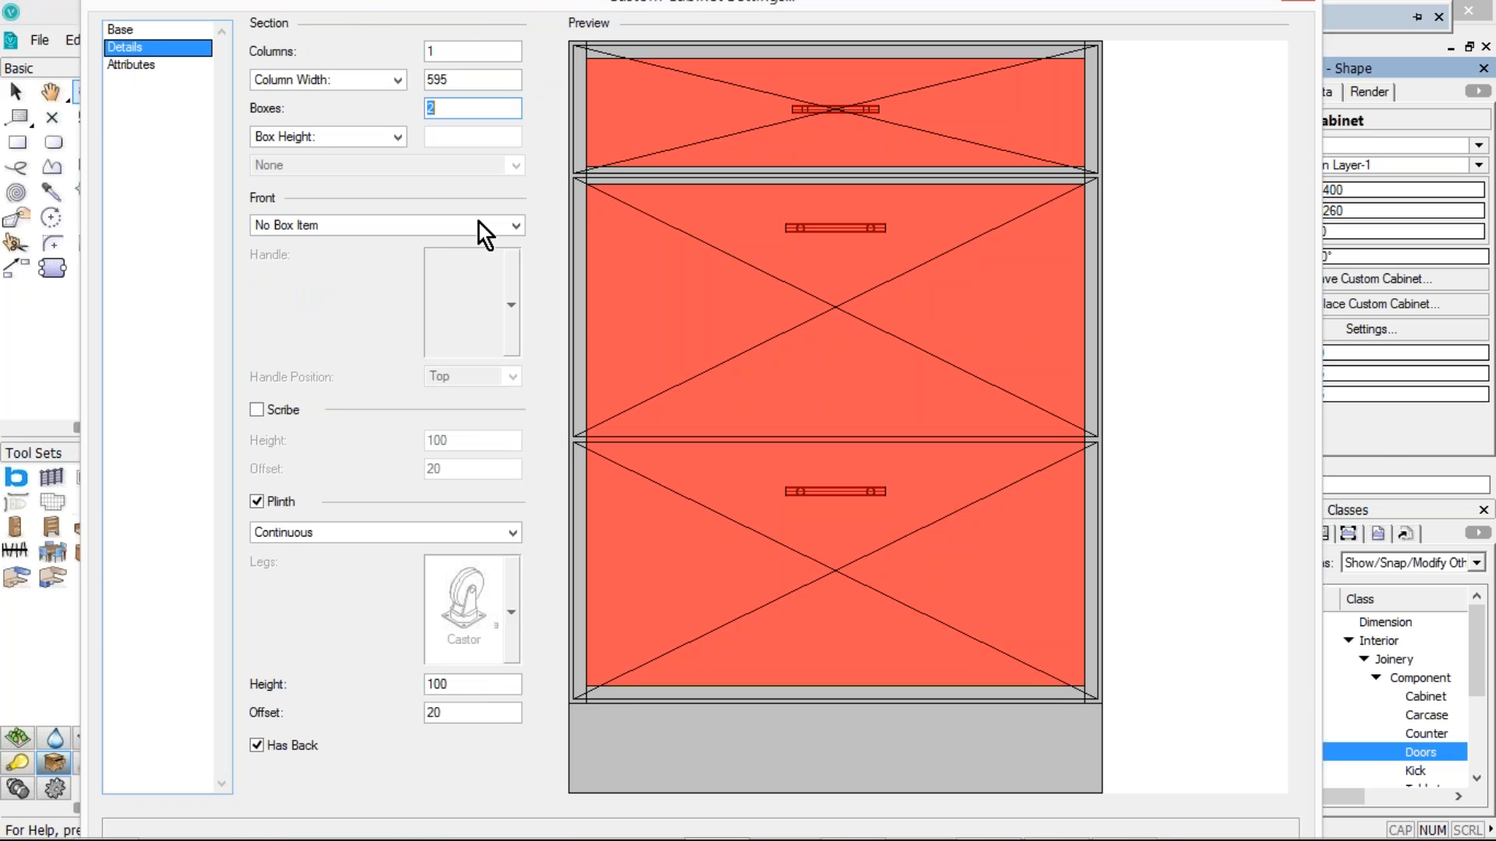
{"action": "key", "text": "BackSpace"}
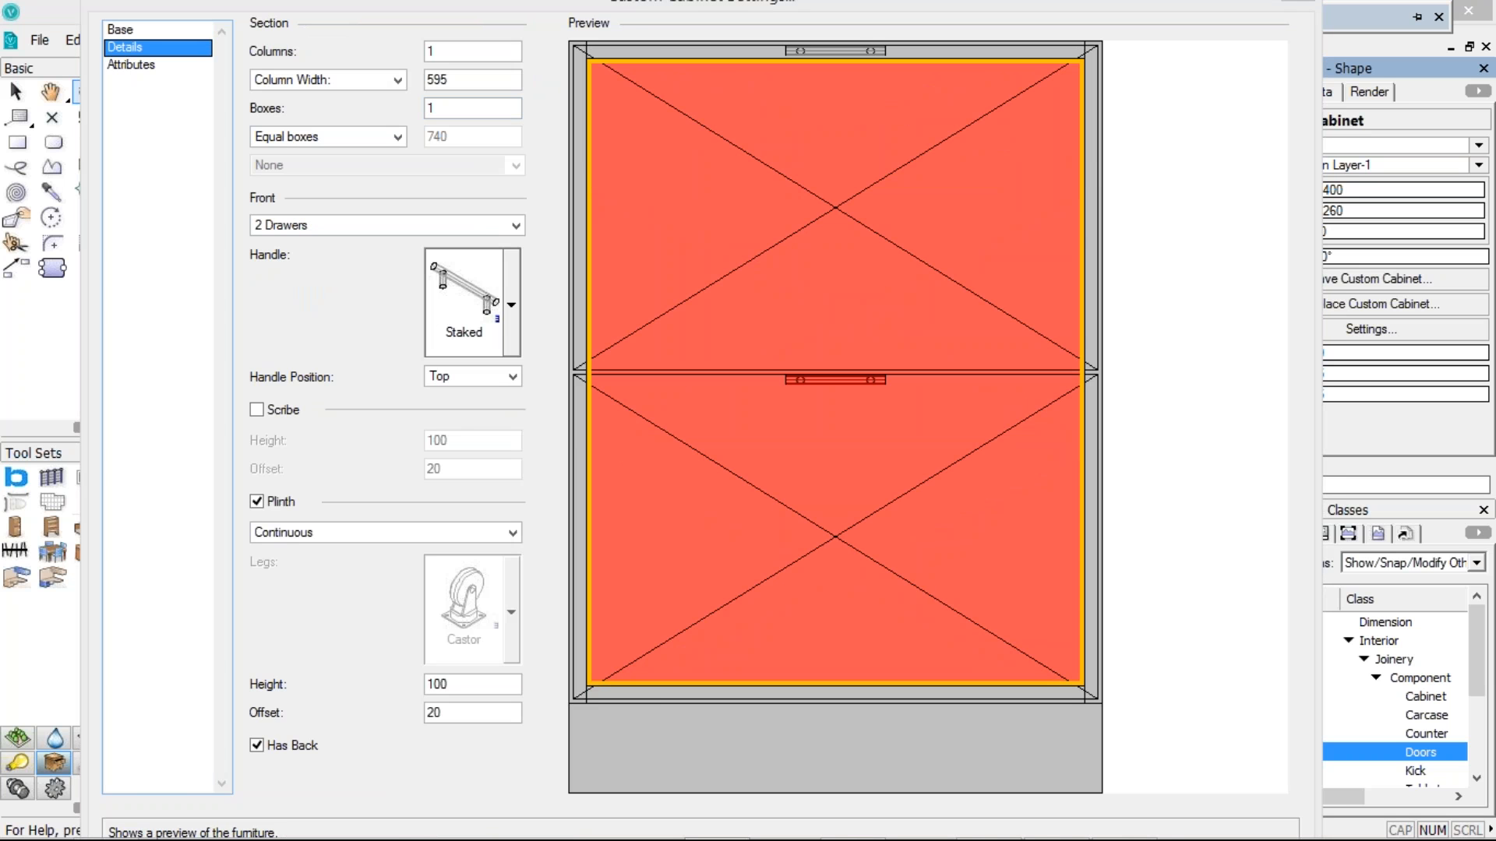
{"action": "left_click", "coordinate": [483, 226]}
{"action": "left_click", "coordinate": [442, 248]}
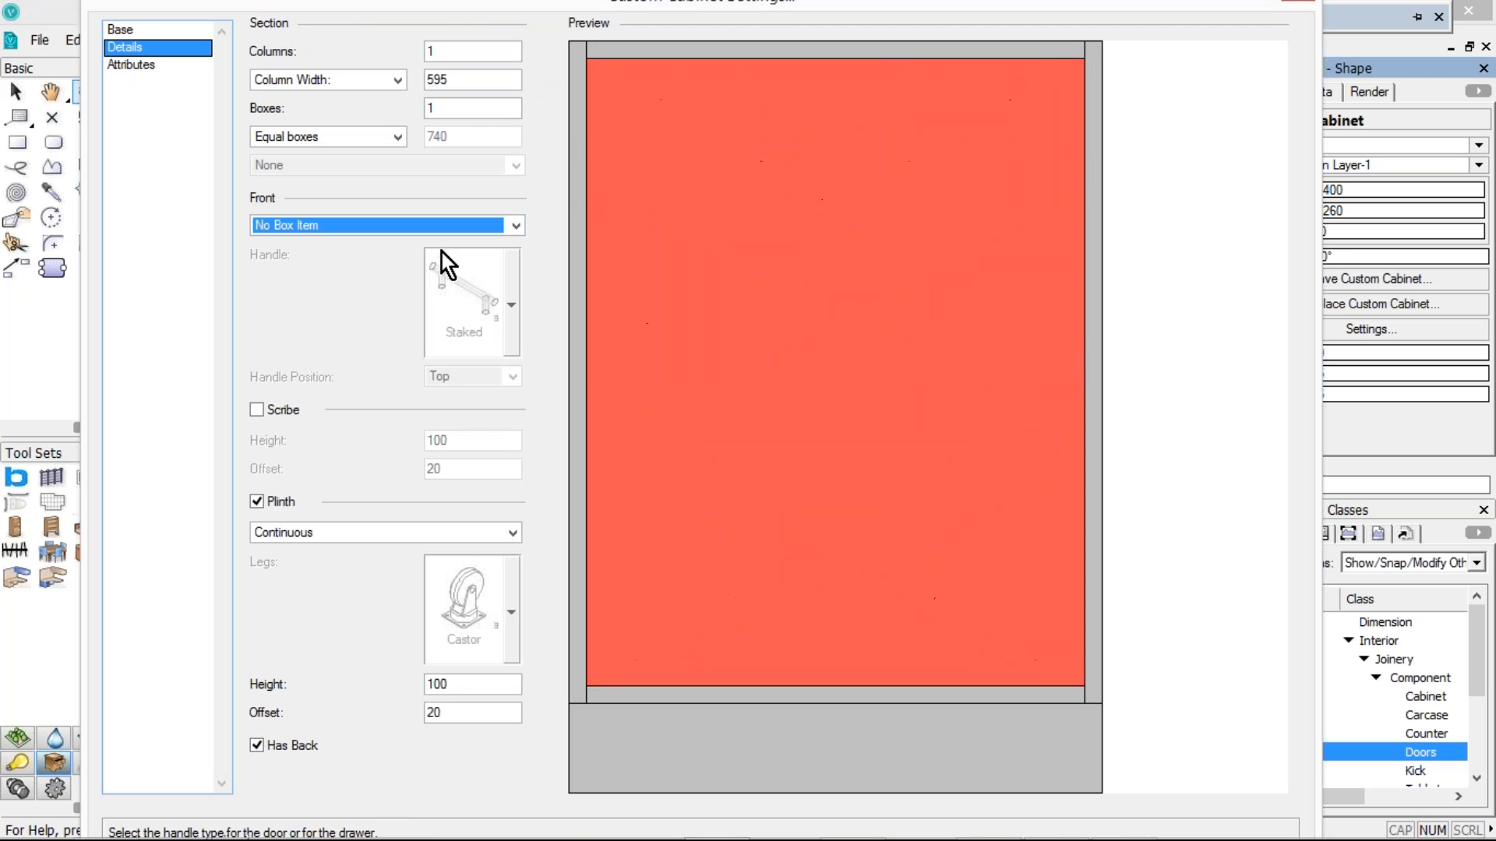
Set the custom cabinet's number of columns to 2
{"action": "left_click", "coordinate": [432, 50]}
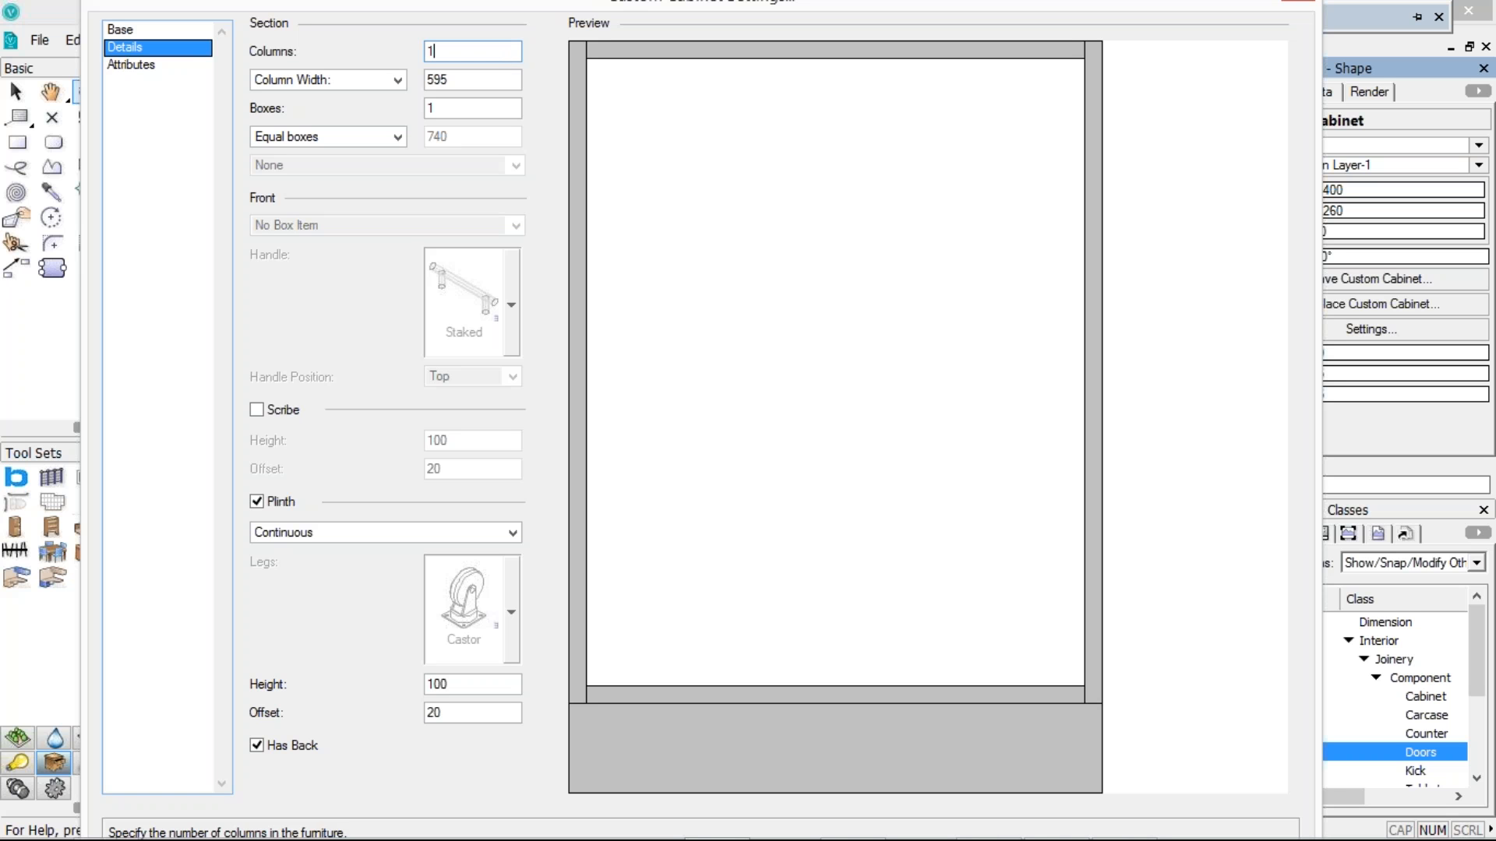
{"action": "double_click", "coordinate": [433, 52]}
{"action": "type", "text": "2"}
{"action": "key", "text": "Tab"}
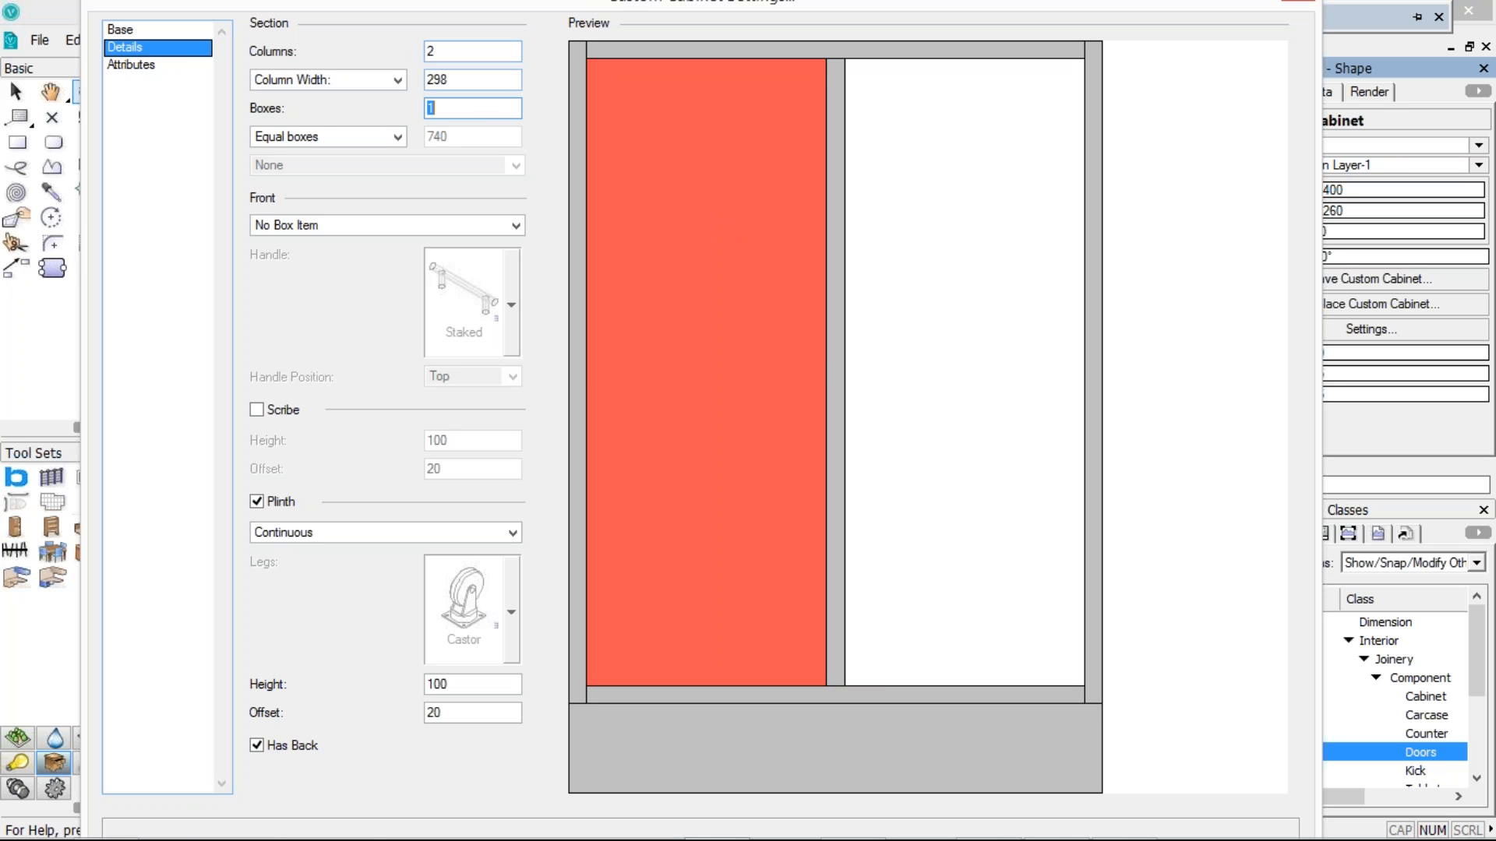
Divide the left column into 2 boxes and set the upper box's height to 150
{"action": "type", "text": "2"}
{"action": "key", "text": "BackSpace"}
{"action": "type", "text": "1"}
{"action": "key", "text": "Tab"}
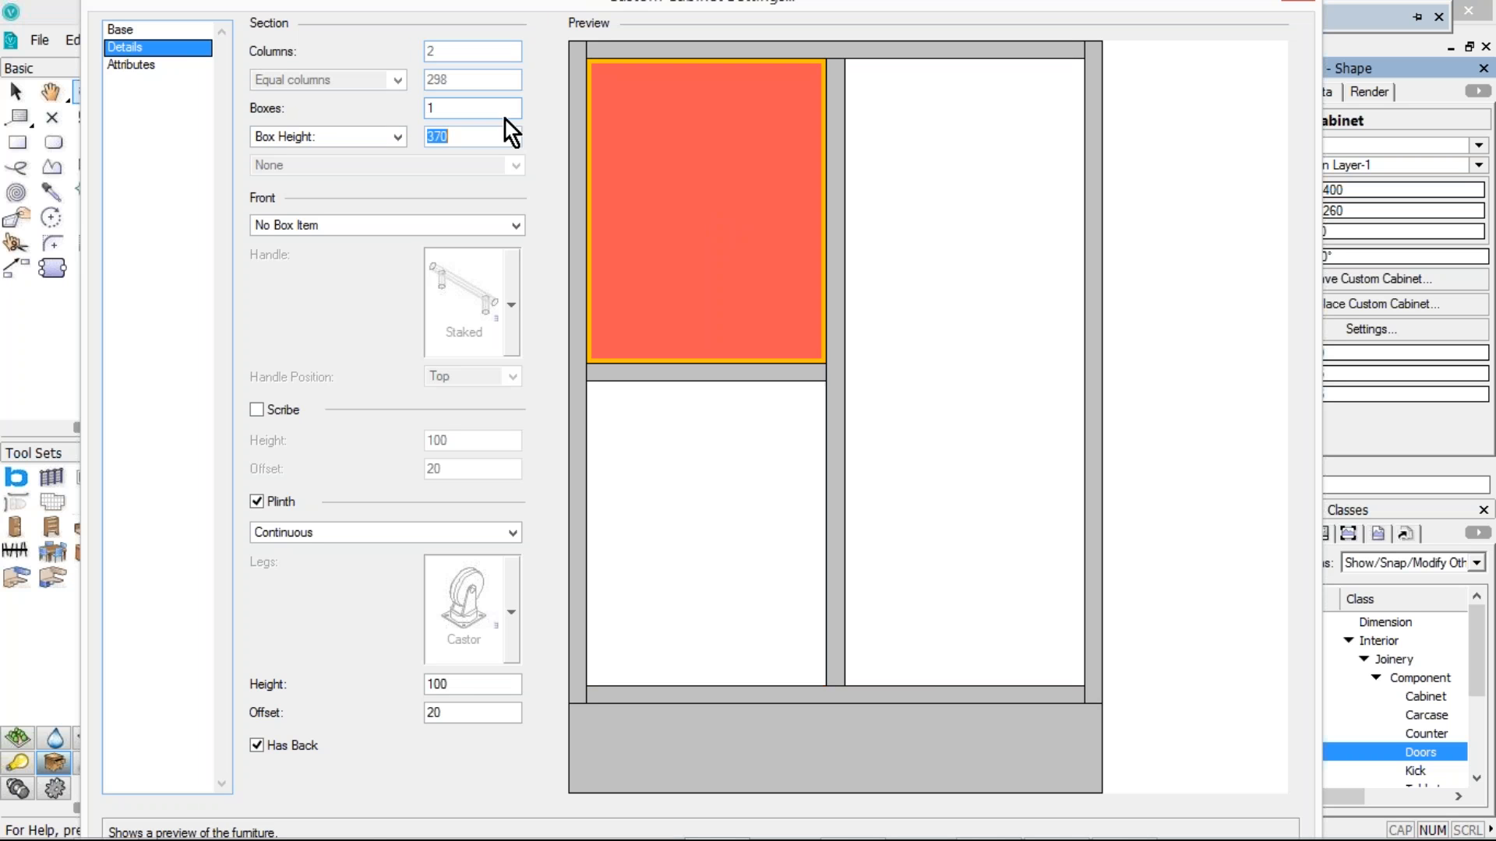
{"action": "type", "text": "1"}
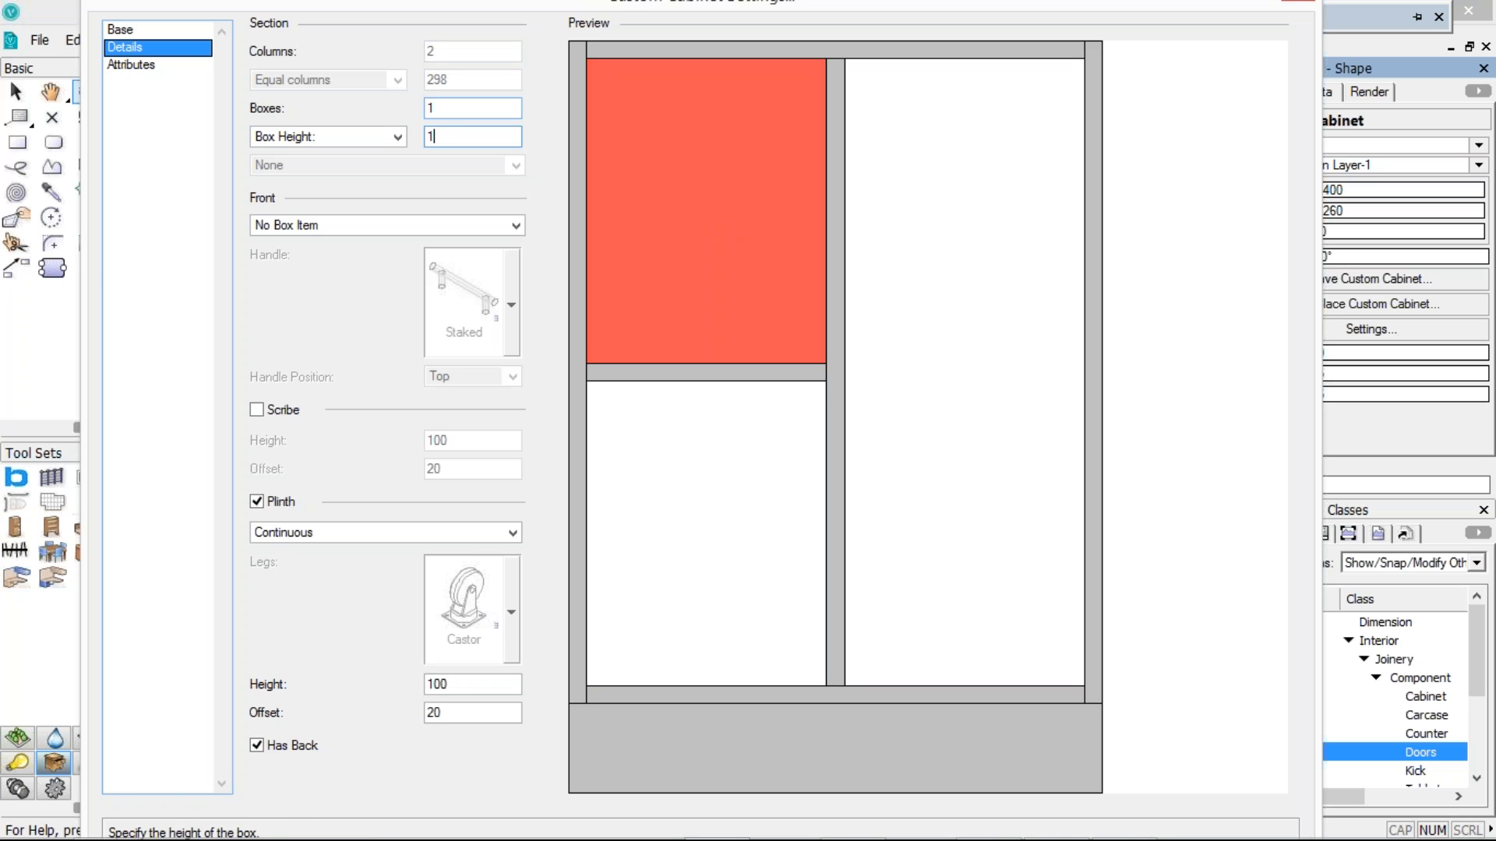
{"action": "type", "text": "50"}
Give the lower box of the left column a 2 Drawers front with Staked handles
{"action": "left_click", "coordinate": [706, 389]}
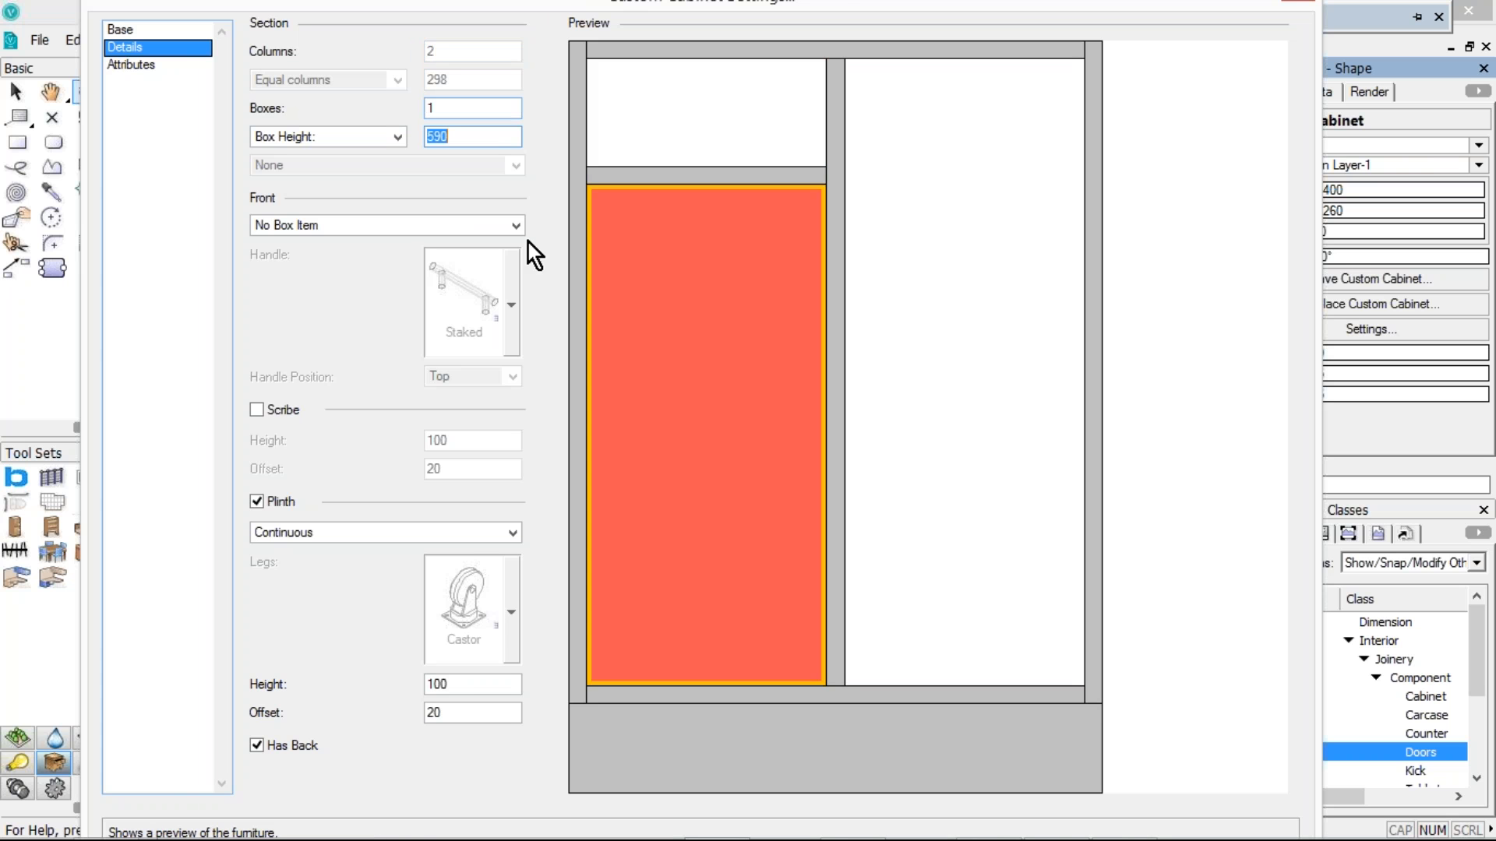
{"action": "left_click", "coordinate": [469, 226]}
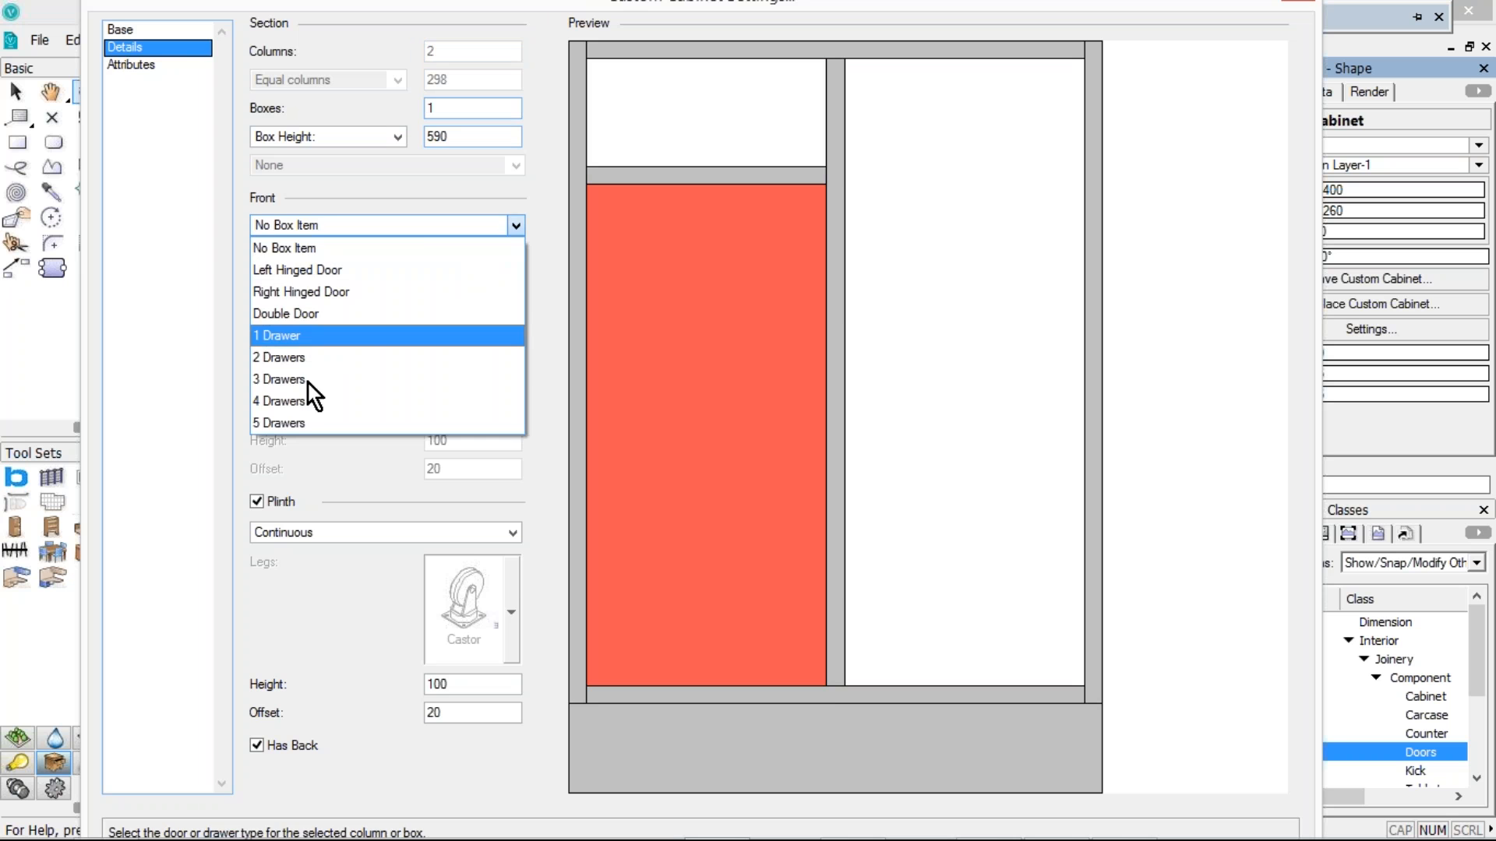
{"action": "left_click", "coordinate": [307, 363]}
{"action": "left_click", "coordinate": [511, 304]}
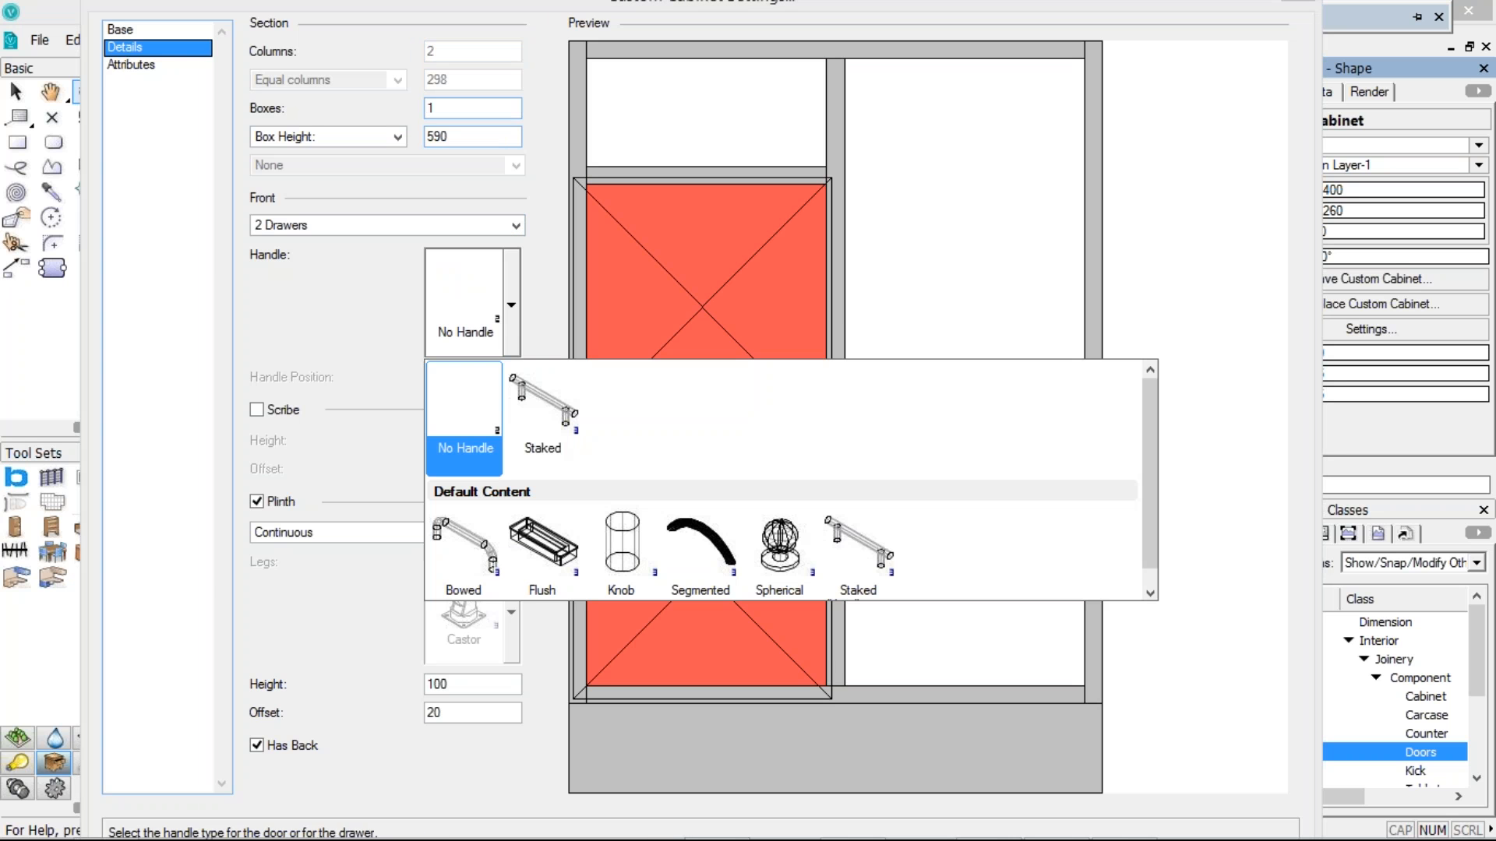
{"action": "left_click", "coordinate": [542, 405]}
Give the upper box of the left column a 1 Drawer front with a Staked handle
{"action": "left_click", "coordinate": [671, 94]}
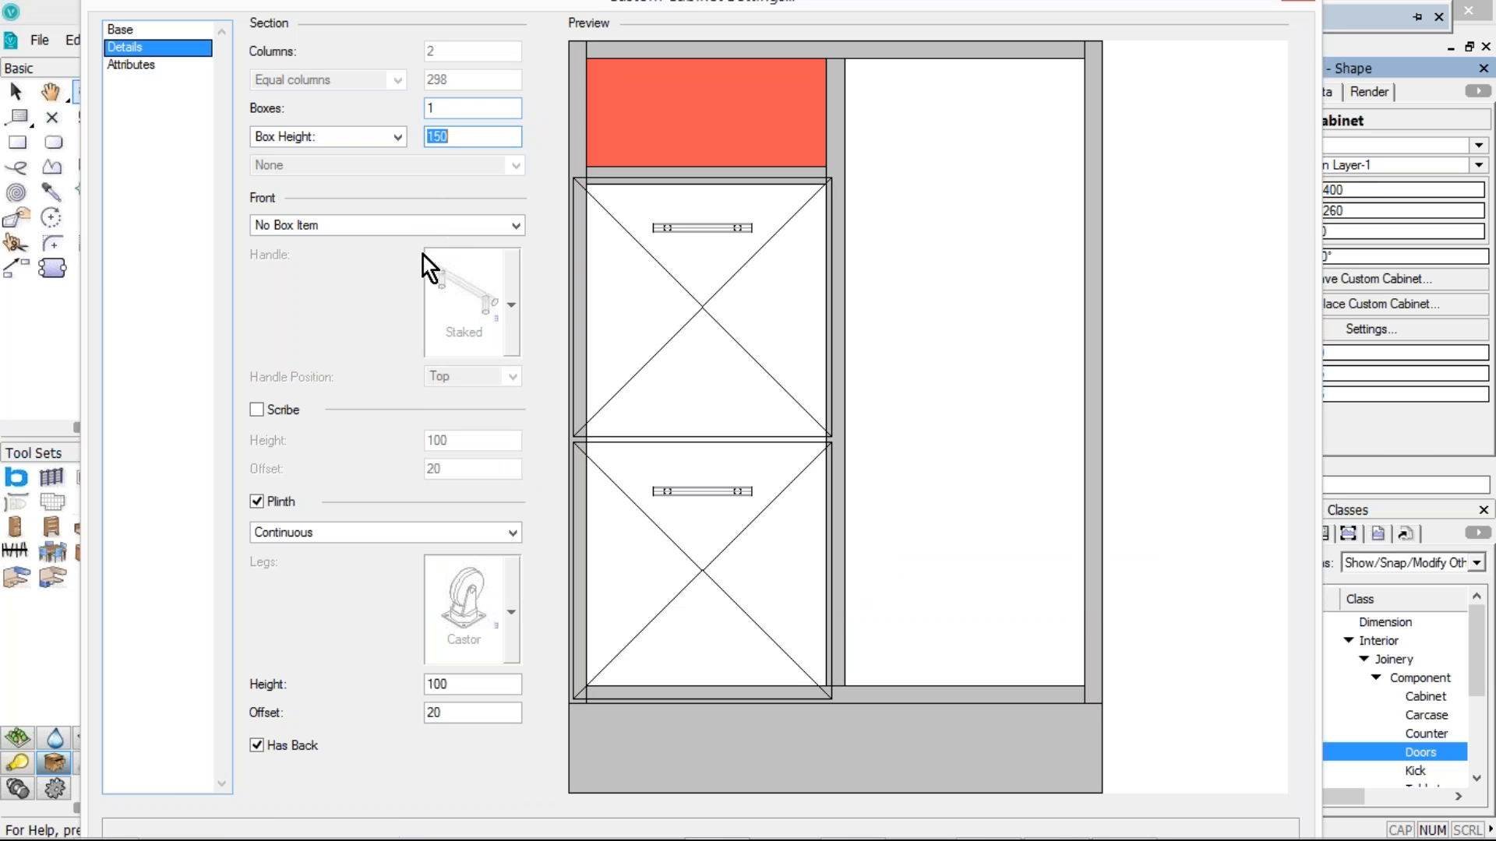
{"action": "left_click", "coordinate": [425, 225]}
{"action": "left_click", "coordinate": [276, 335]}
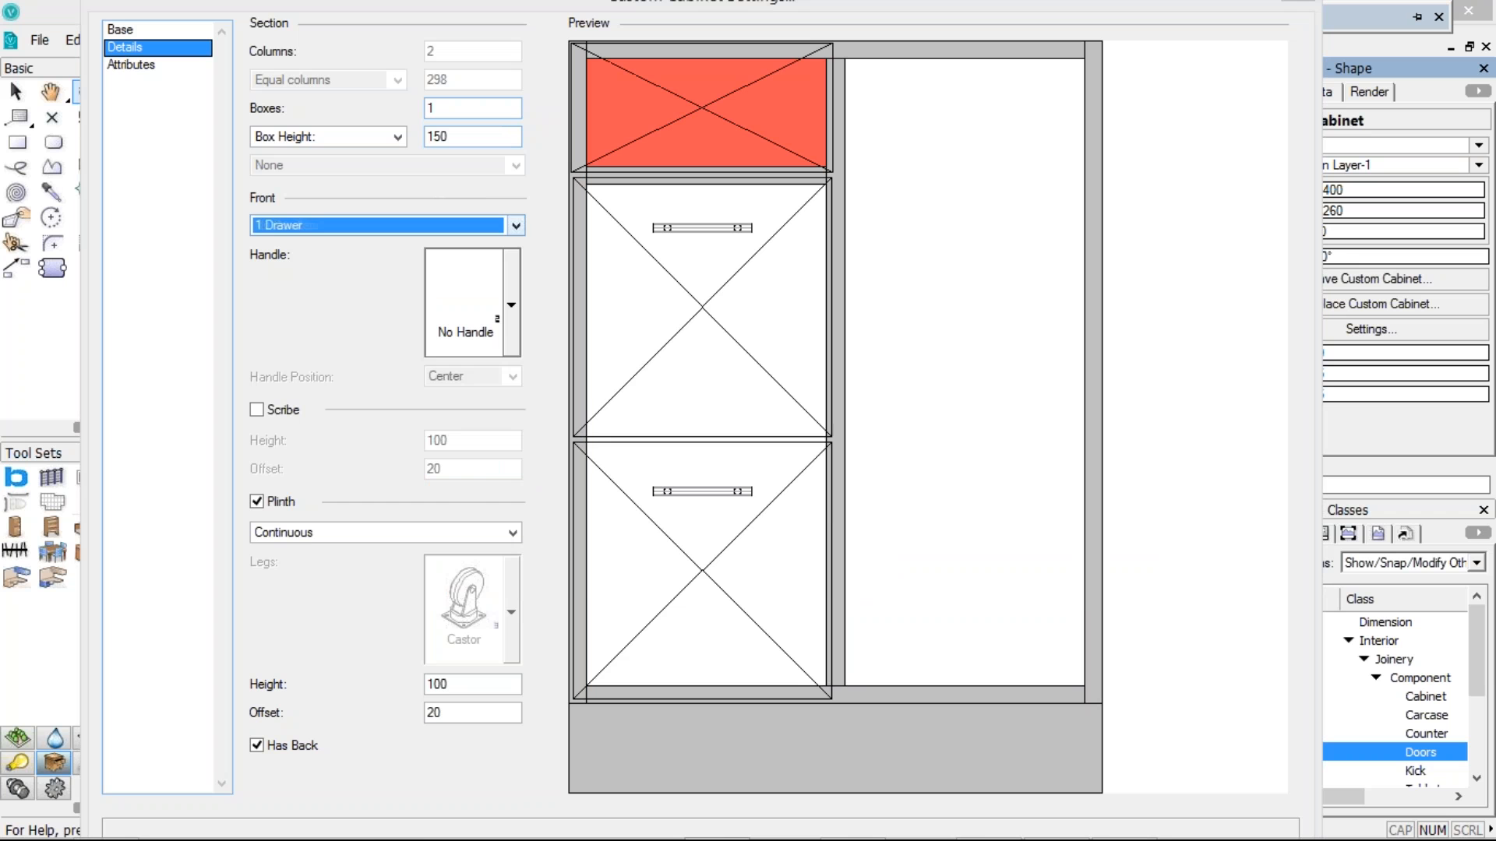
{"action": "left_click", "coordinate": [460, 297]}
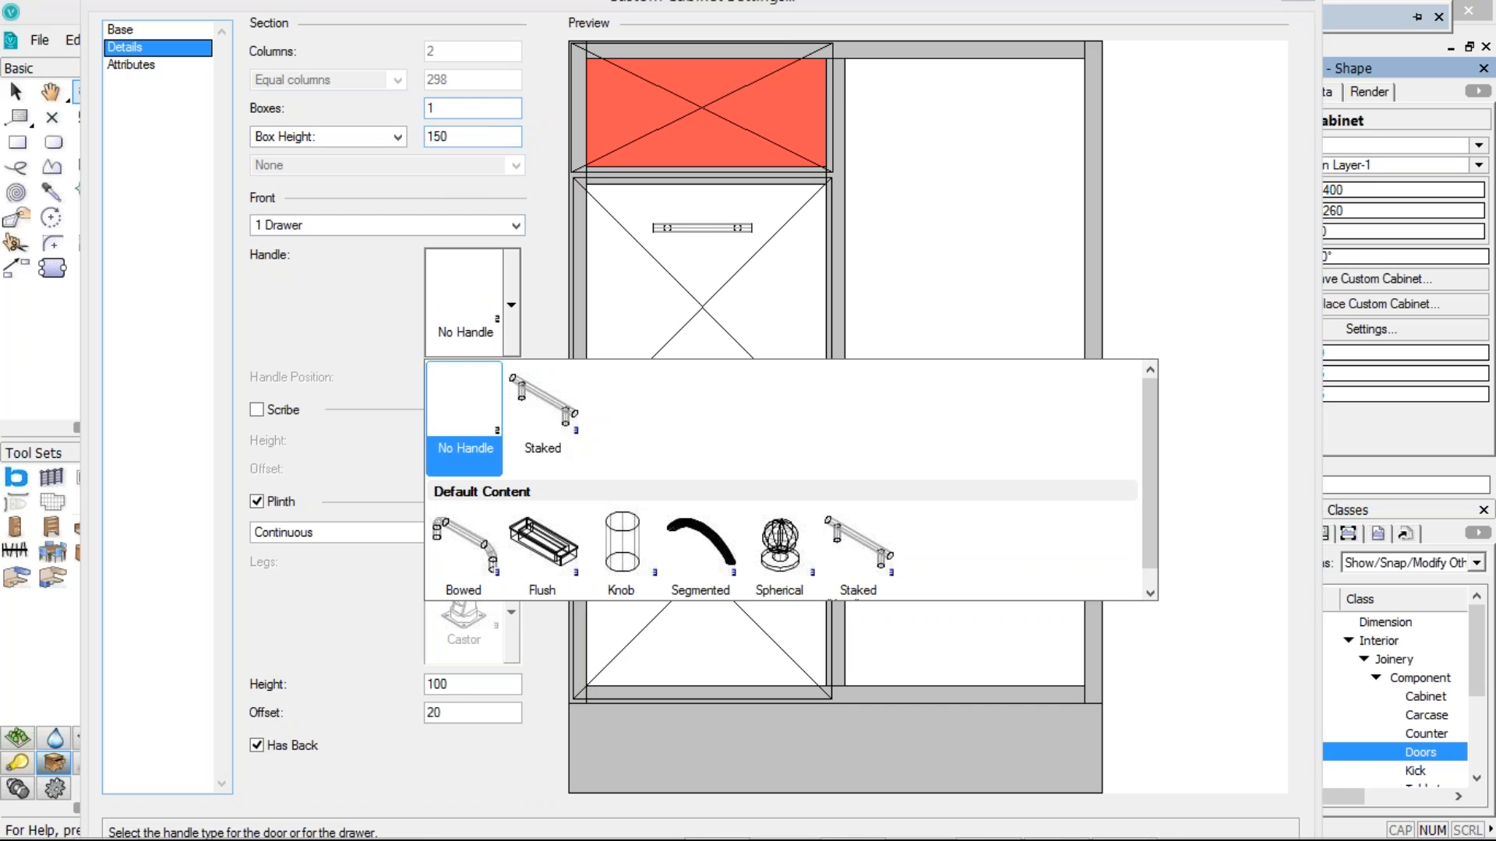
{"action": "left_click", "coordinate": [542, 405]}
Give the right column a Double Door front with Staked handles
{"action": "left_click", "coordinate": [1003, 264]}
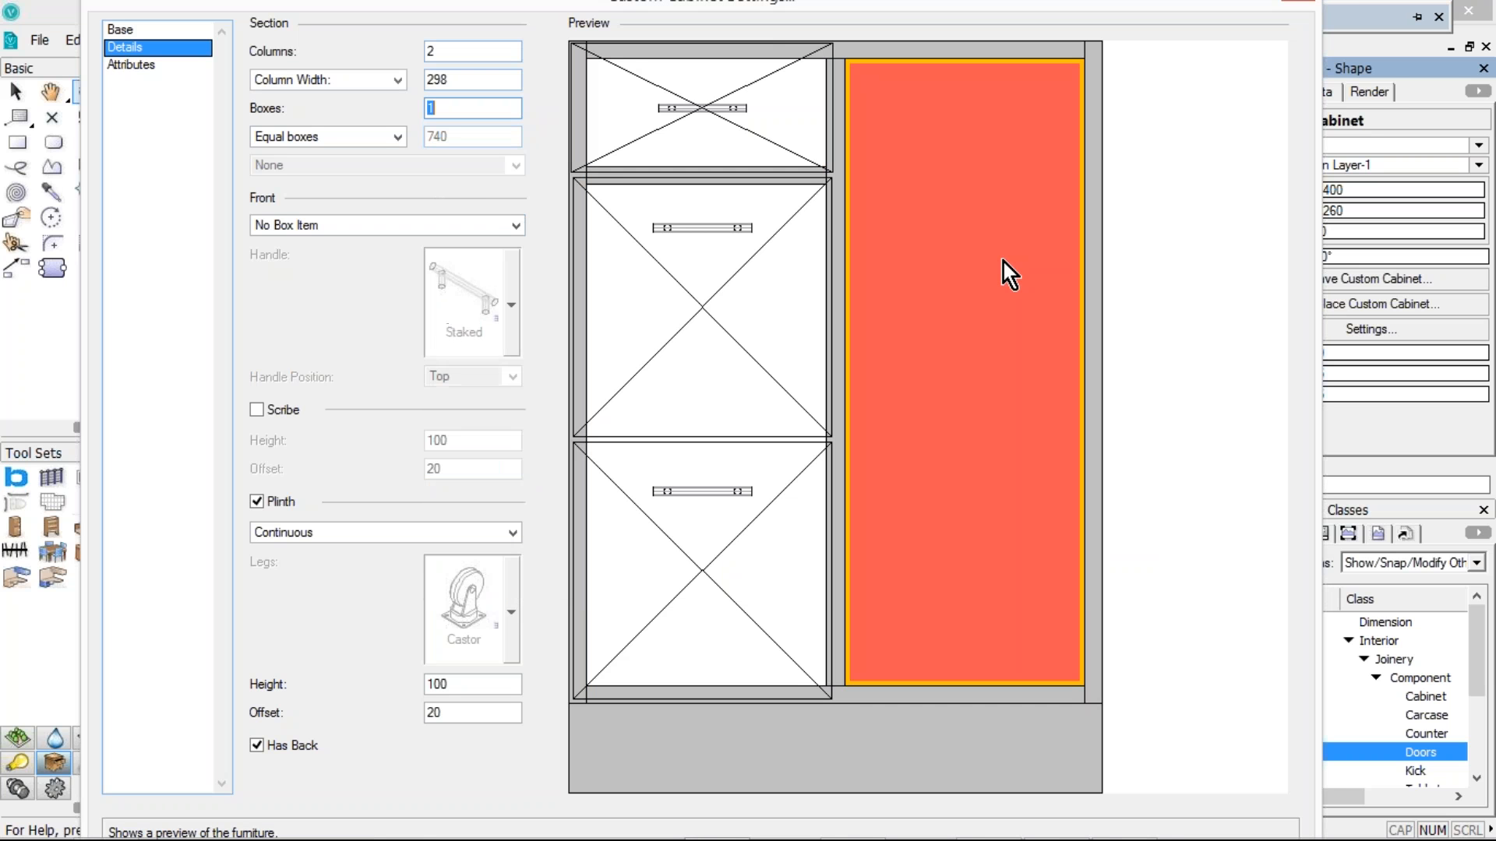
{"action": "left_click", "coordinate": [656, 254]}
{"action": "left_click", "coordinate": [491, 224]}
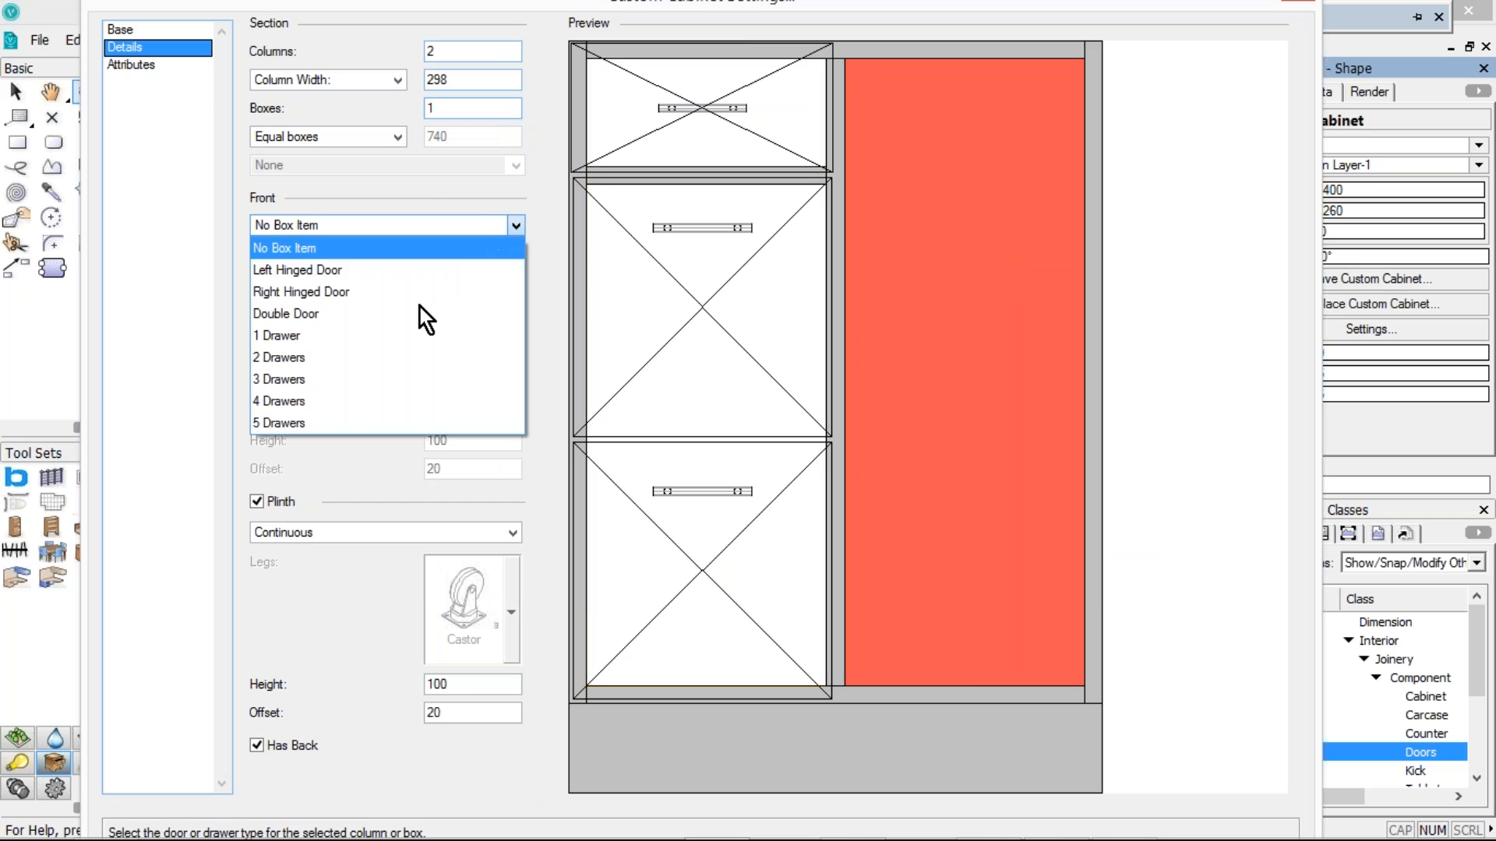
{"action": "left_click", "coordinate": [361, 314]}
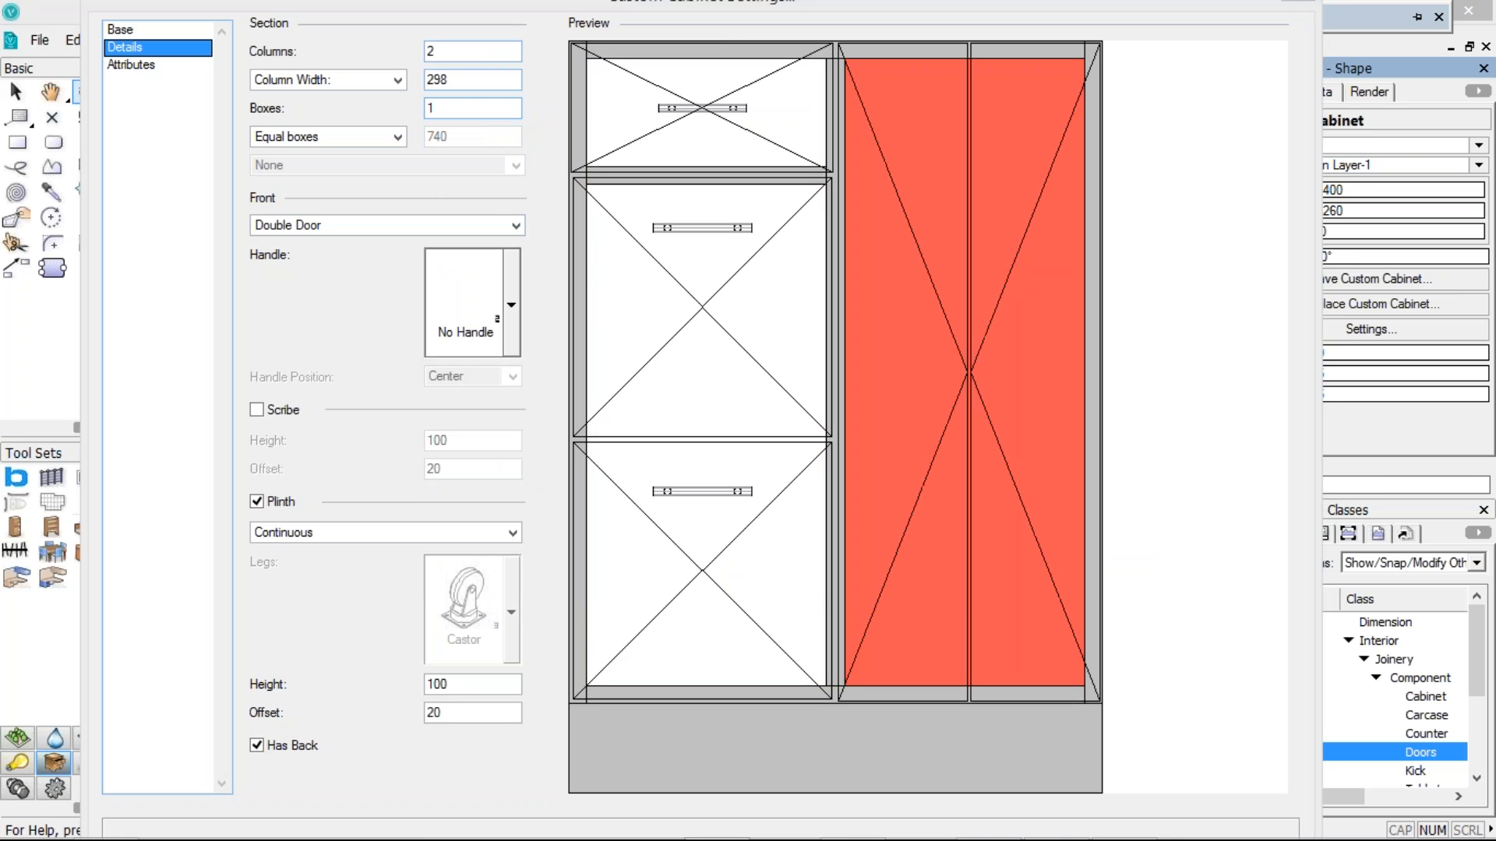
{"action": "left_click", "coordinate": [461, 291]}
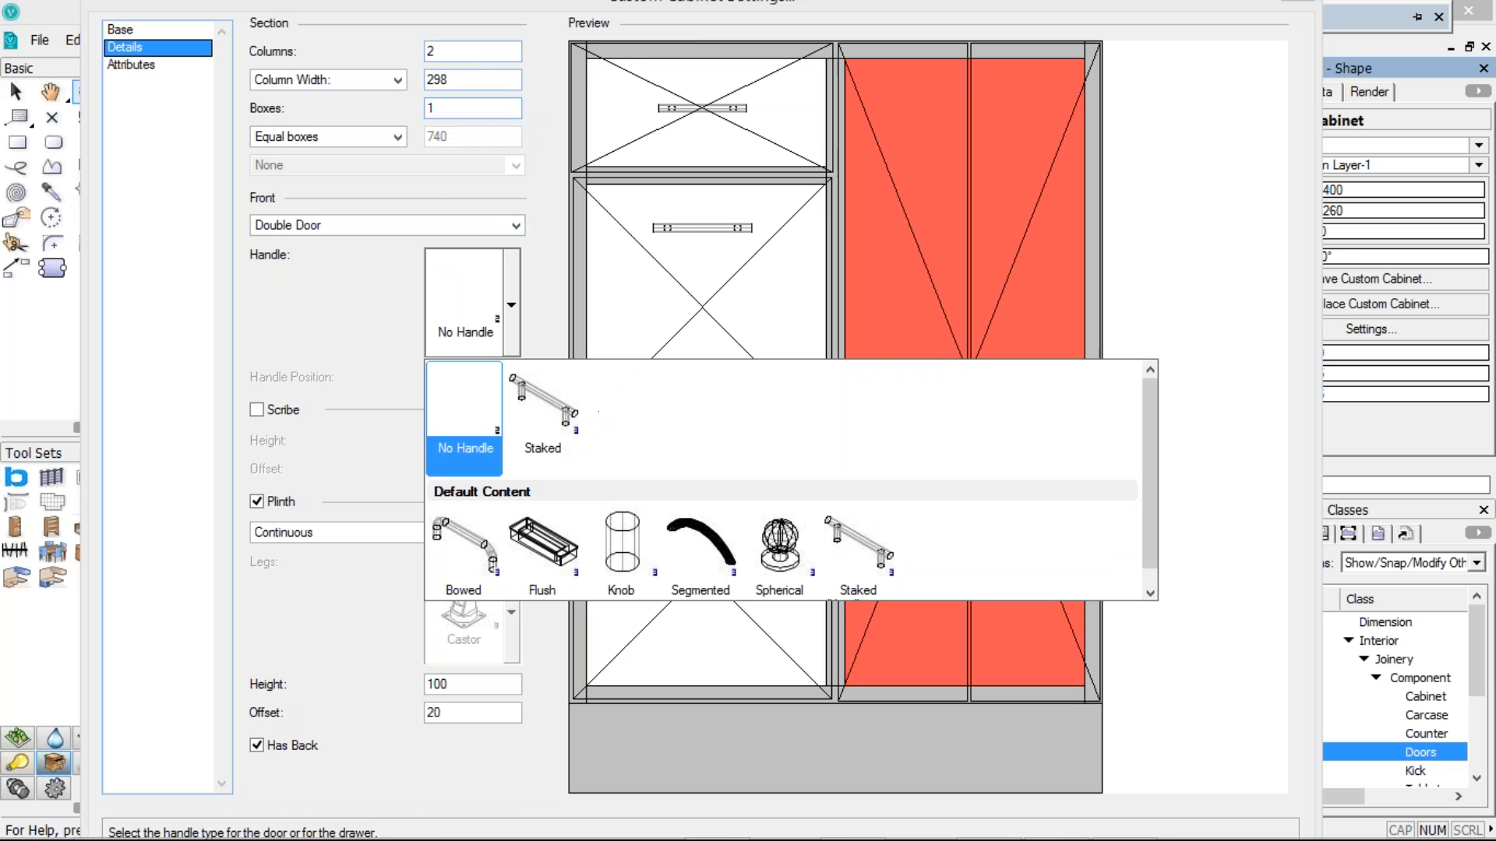
{"action": "left_click", "coordinate": [544, 408]}
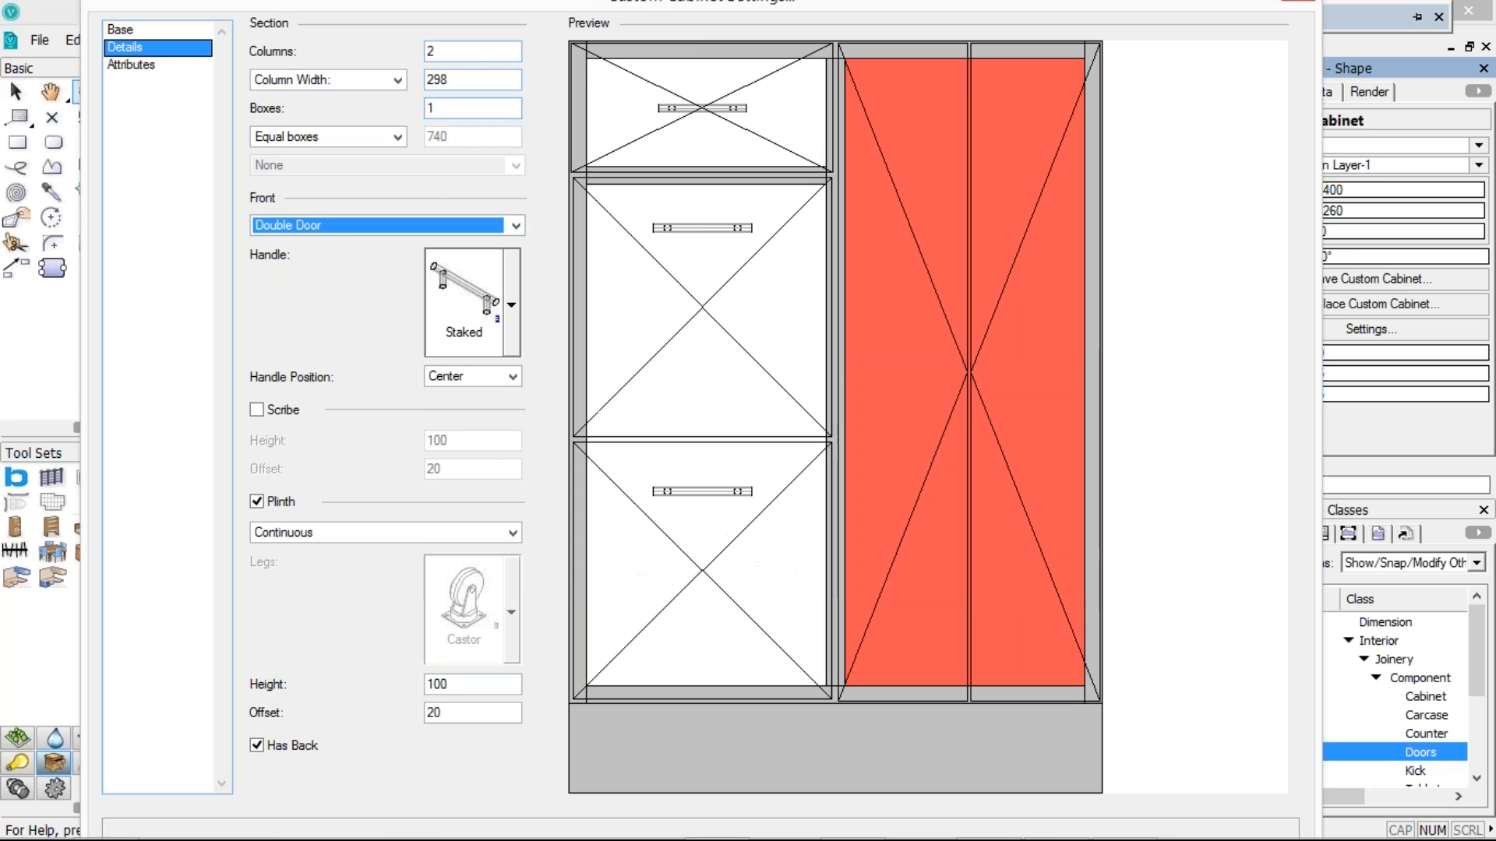
Set the custom cabinet's overall width to 1200
{"action": "left_click", "coordinate": [120, 31]}
{"action": "key", "text": "Tab"}
{"action": "type", "text": "1200"}
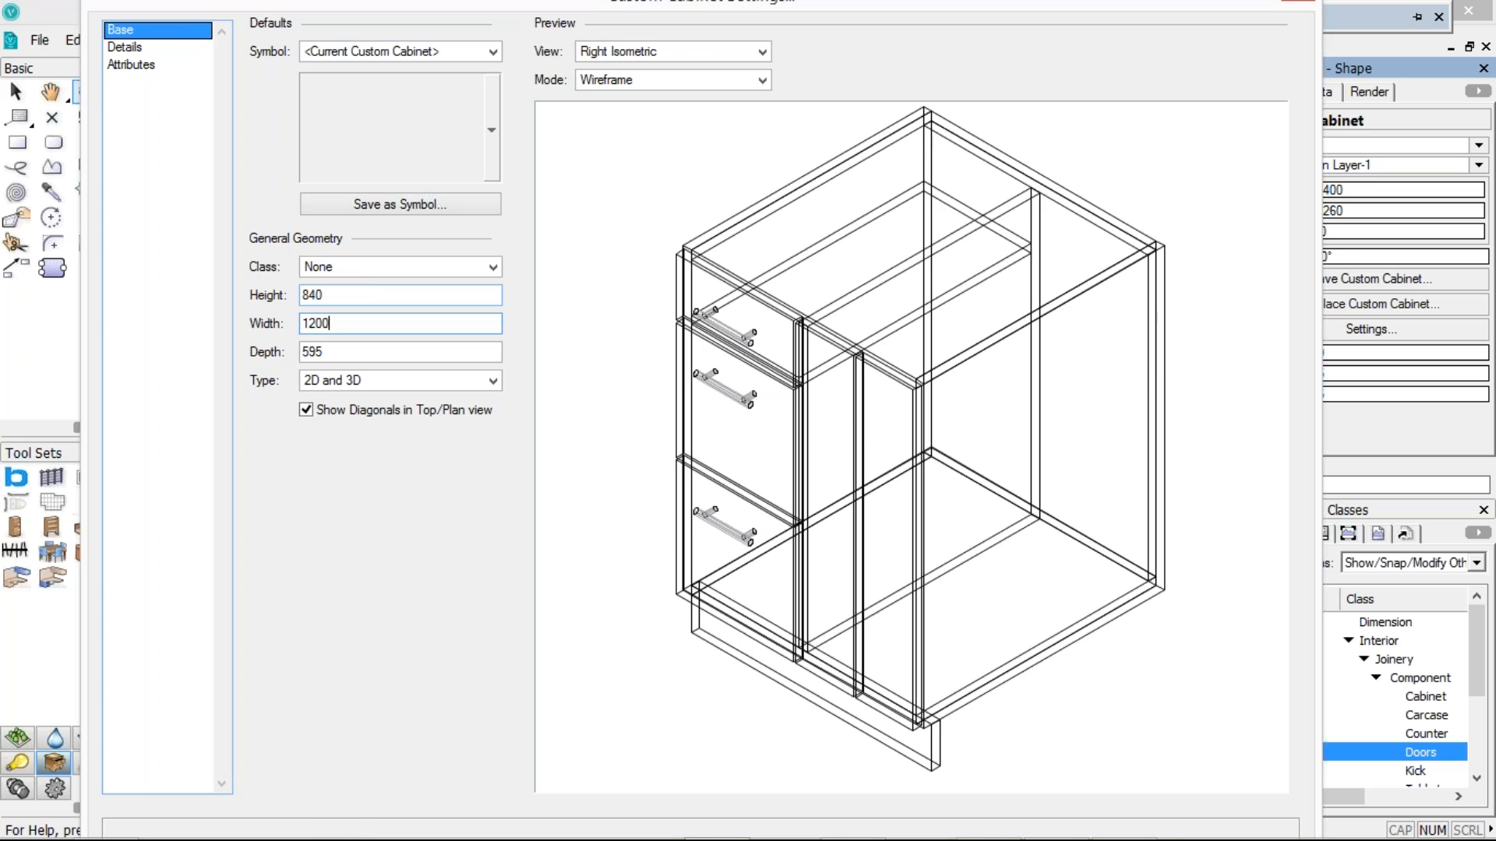
{"action": "key", "text": "Tab"}
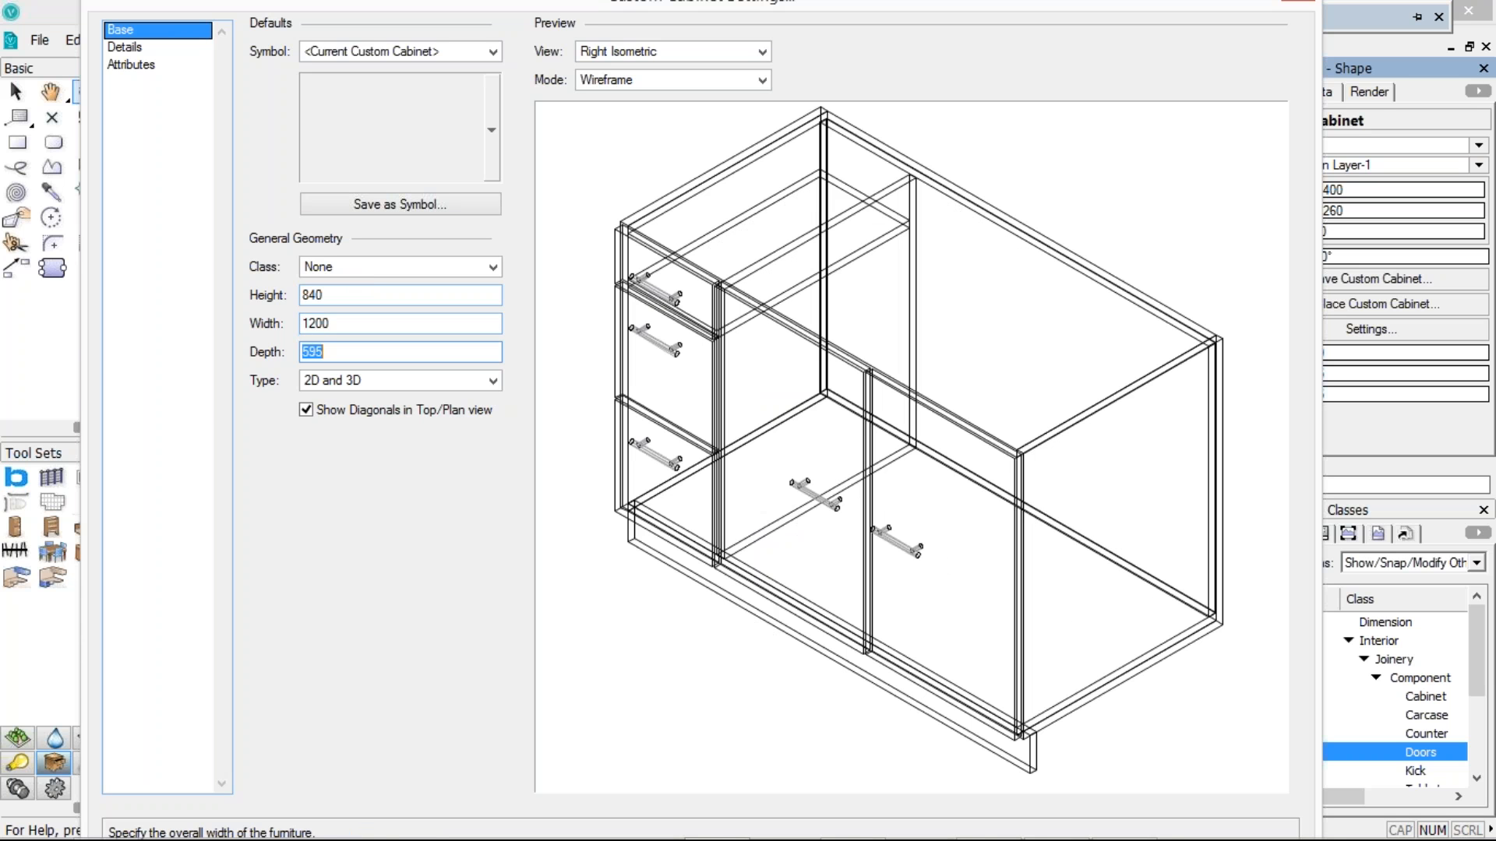
Set the width of the left drawer column to 600 in the cabinet details
{"action": "left_click", "coordinate": [124, 47]}
{"action": "left_click", "coordinate": [648, 355]}
{"action": "left_click", "coordinate": [647, 353]}
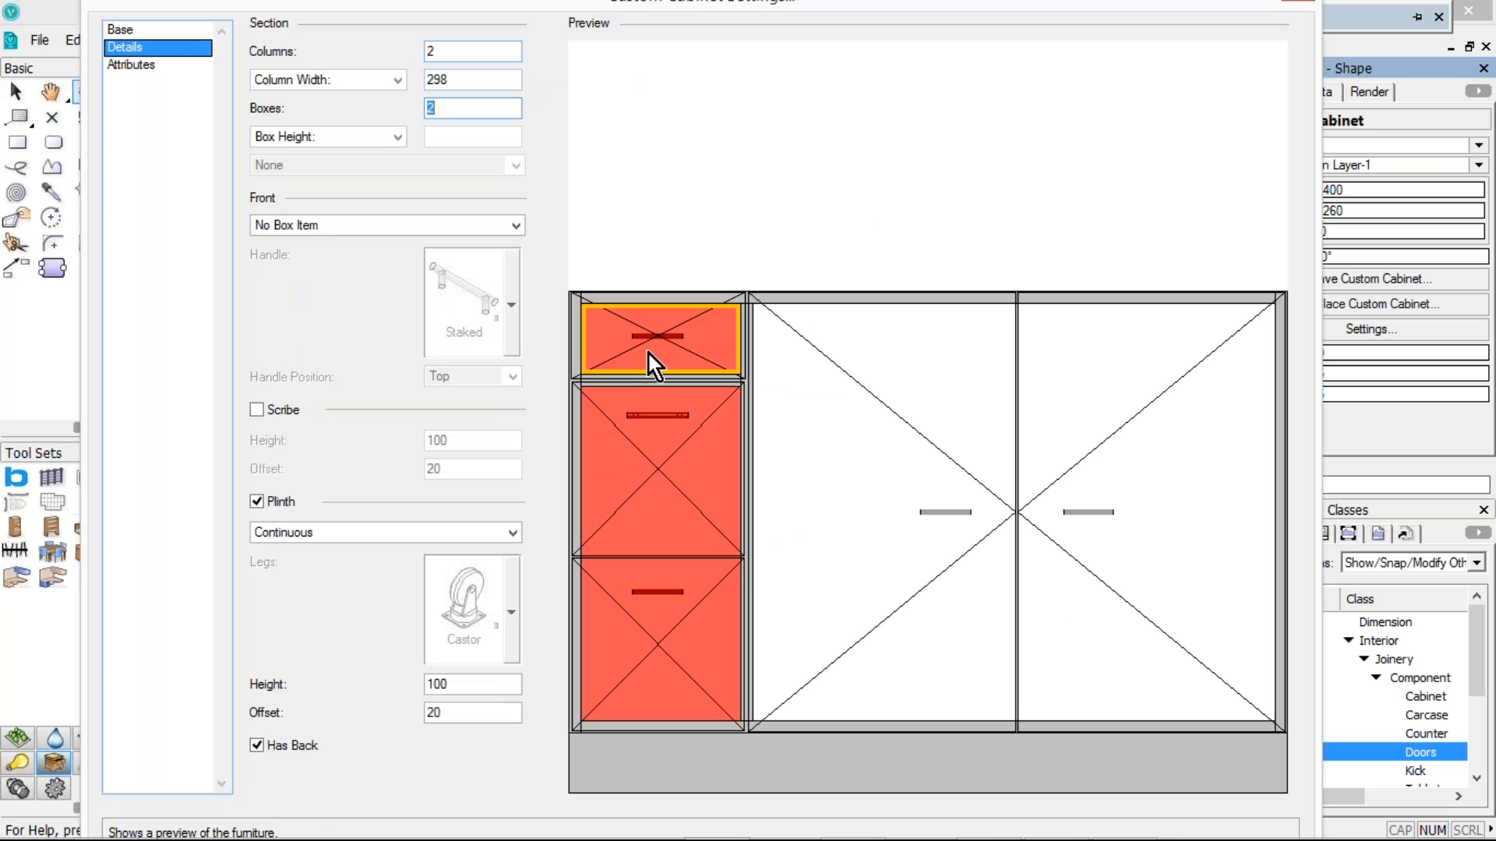
{"action": "double_click", "coordinate": [426, 82]}
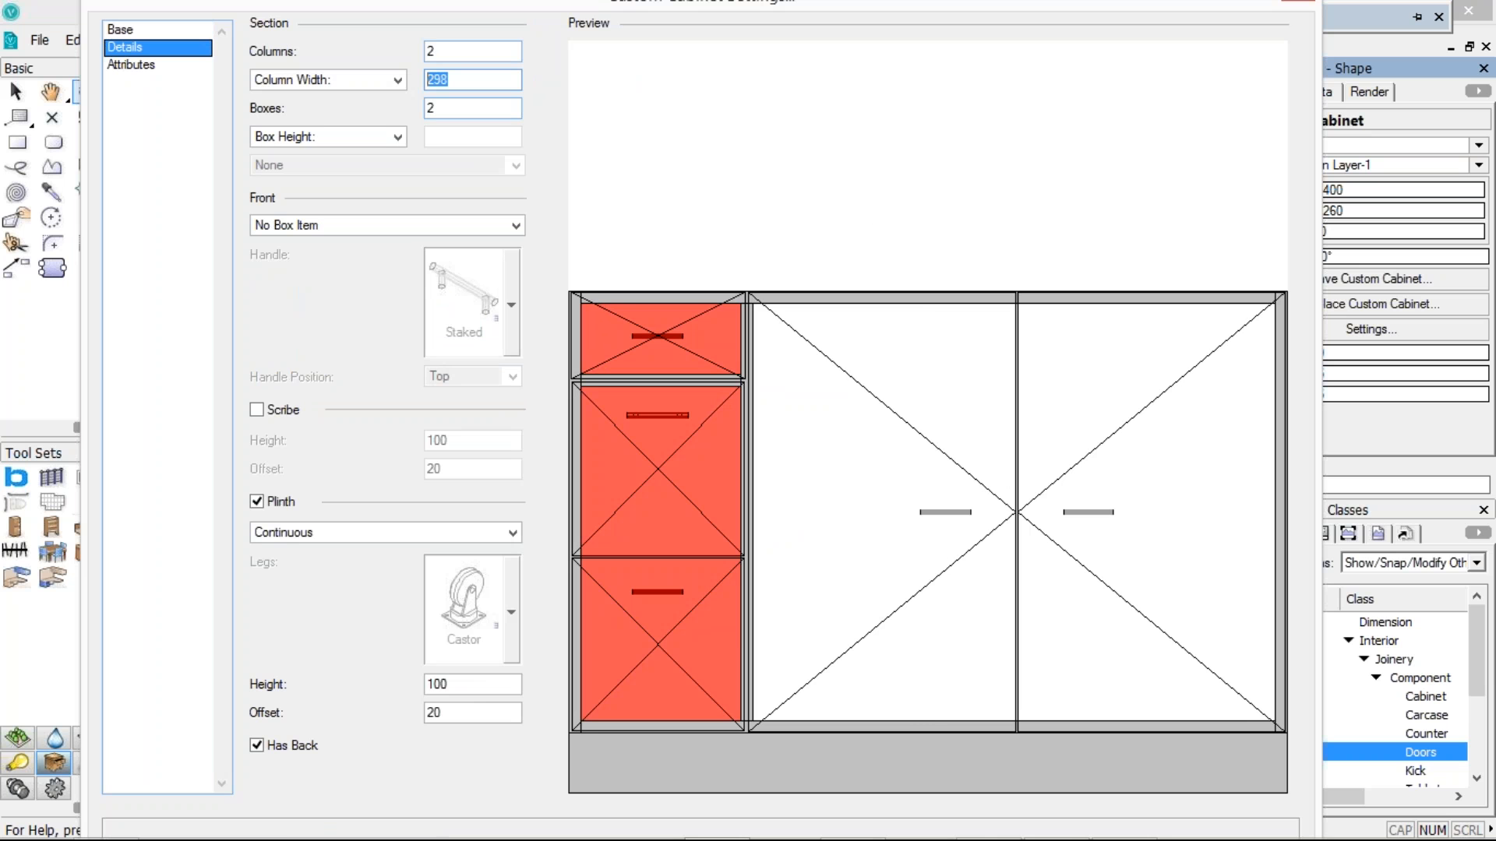
{"action": "type", "text": "600"}
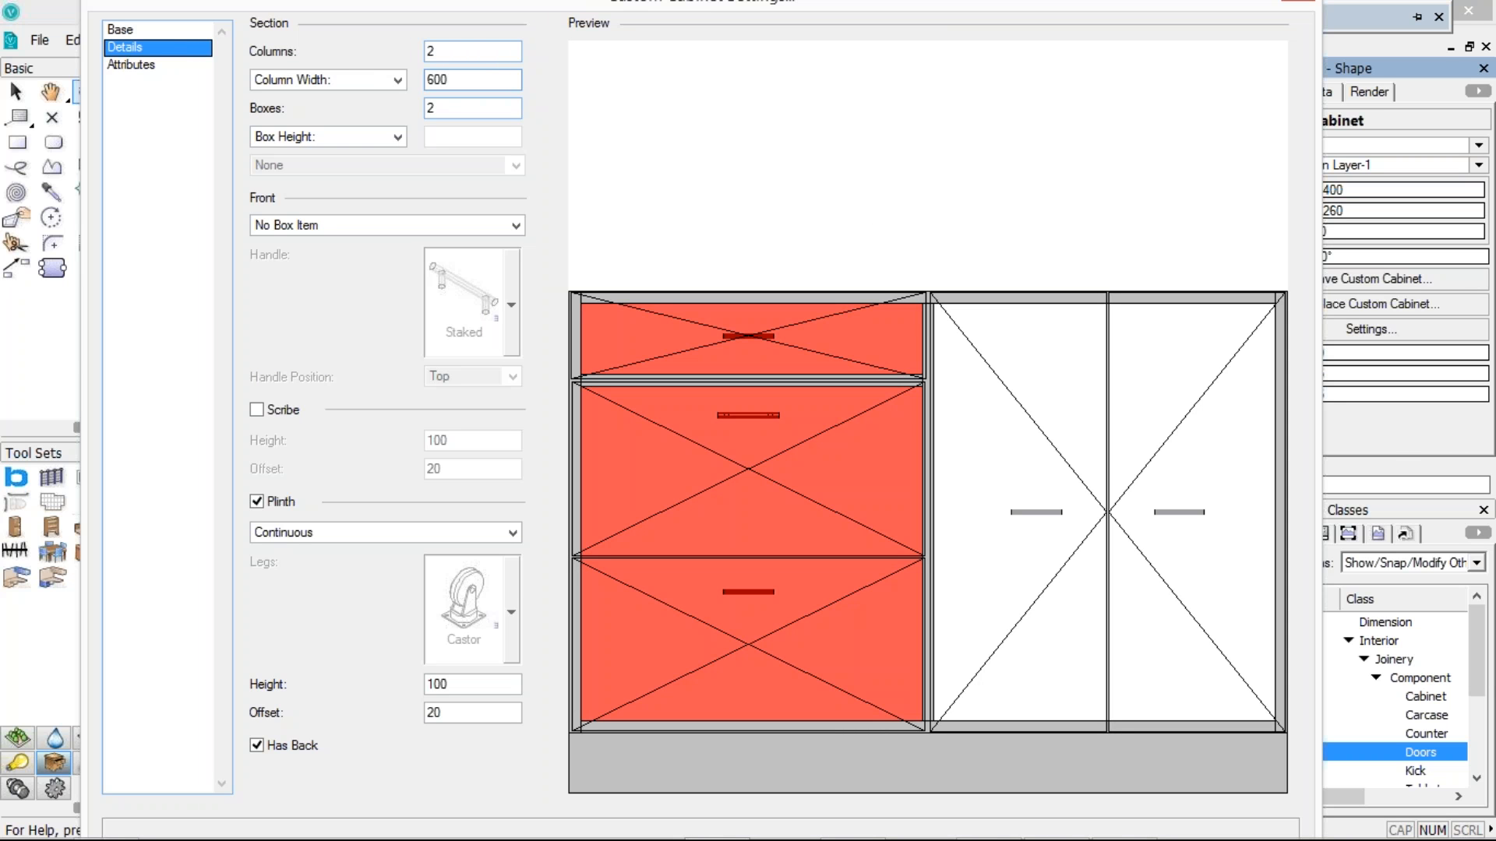
Widen the custom cabinet to an overall width of 3m
{"action": "left_click", "coordinate": [137, 31]}
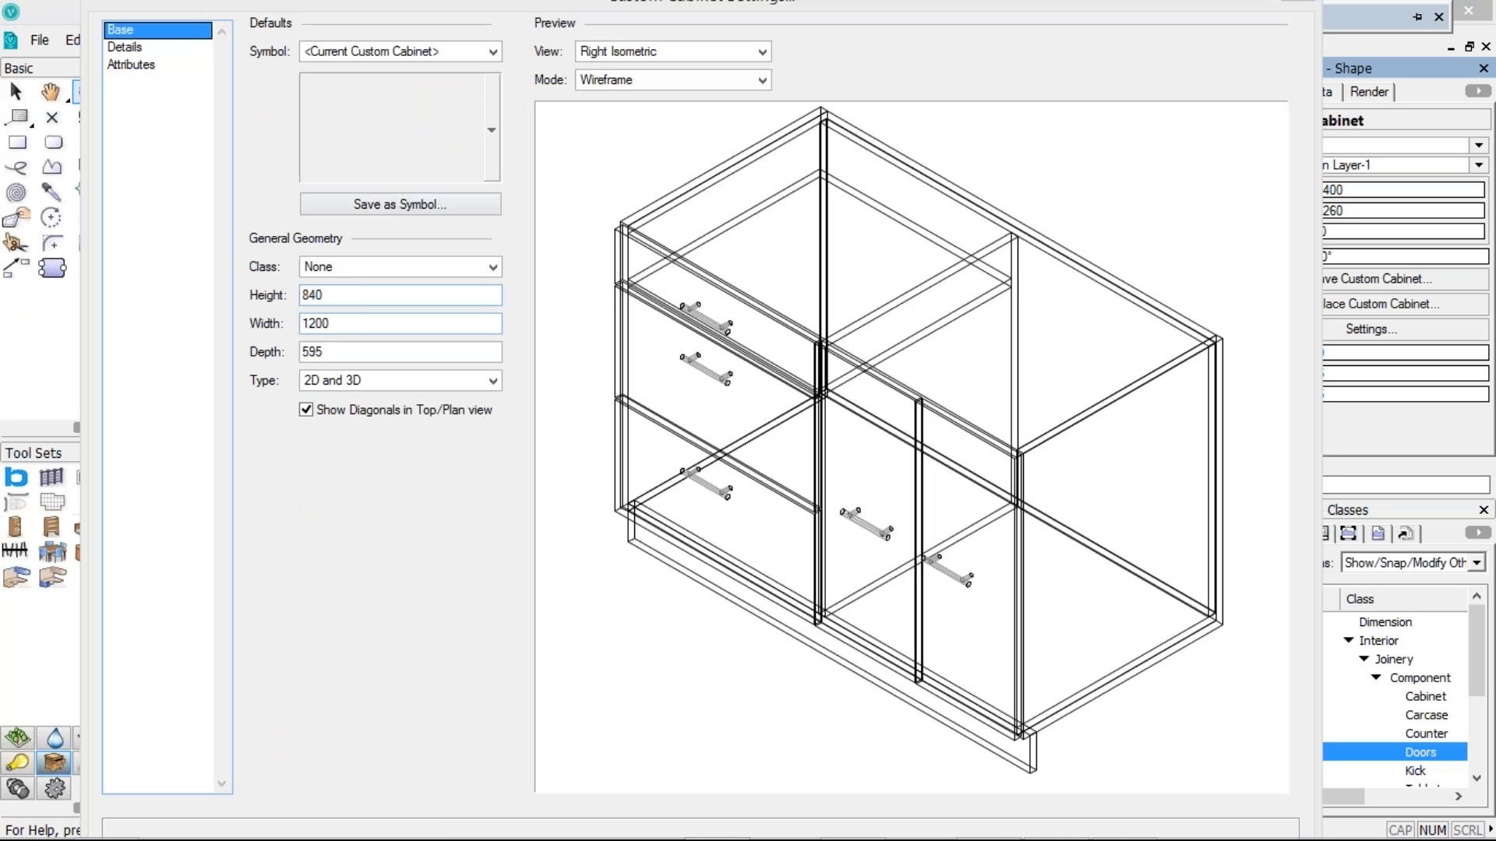
{"action": "key", "text": "Tab"}
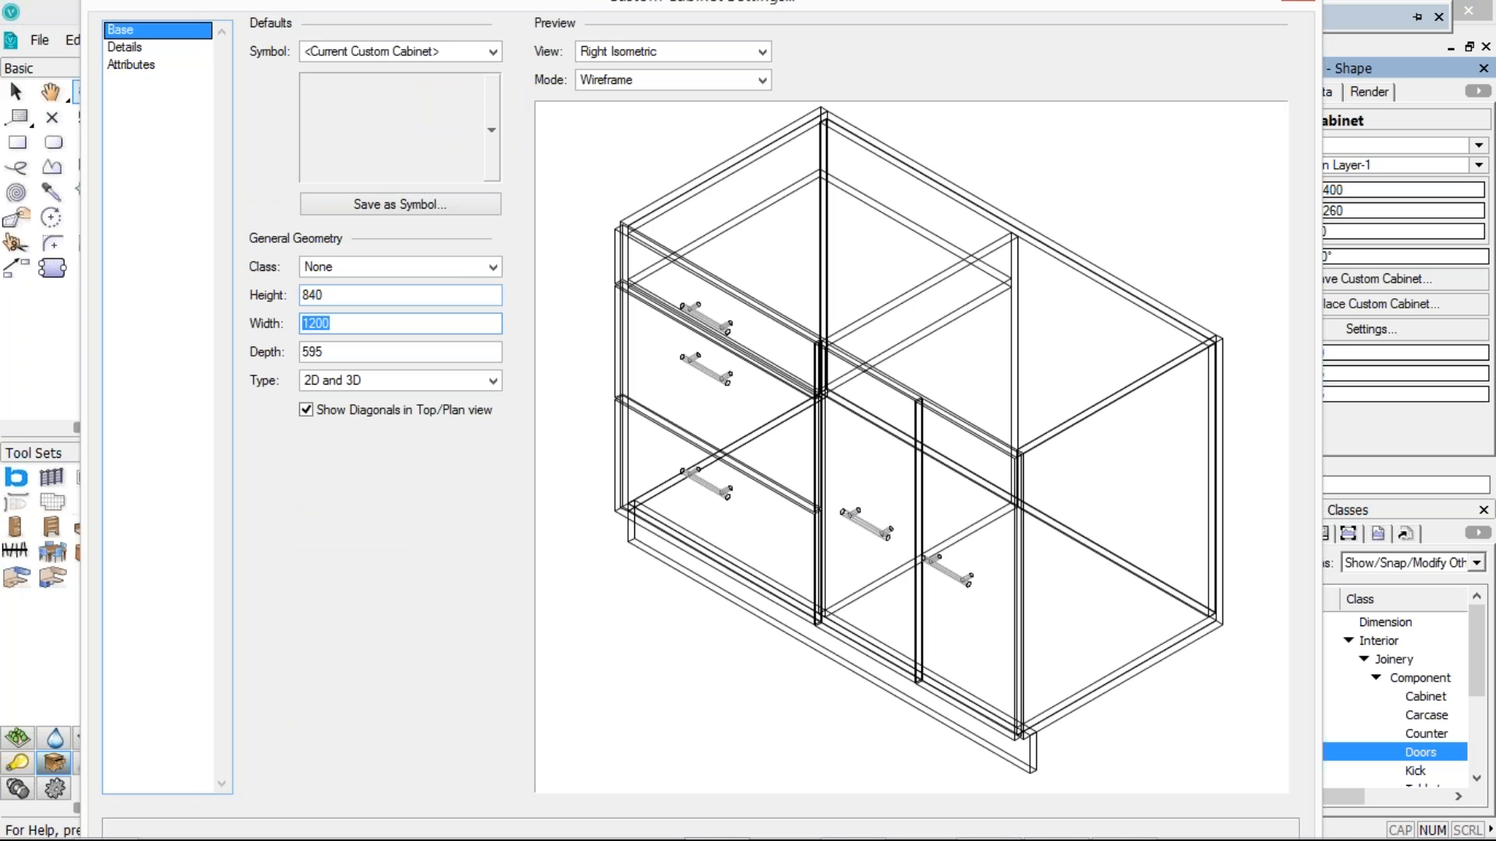
{"action": "type", "text": "3m"}
{"action": "key", "text": "Tab"}
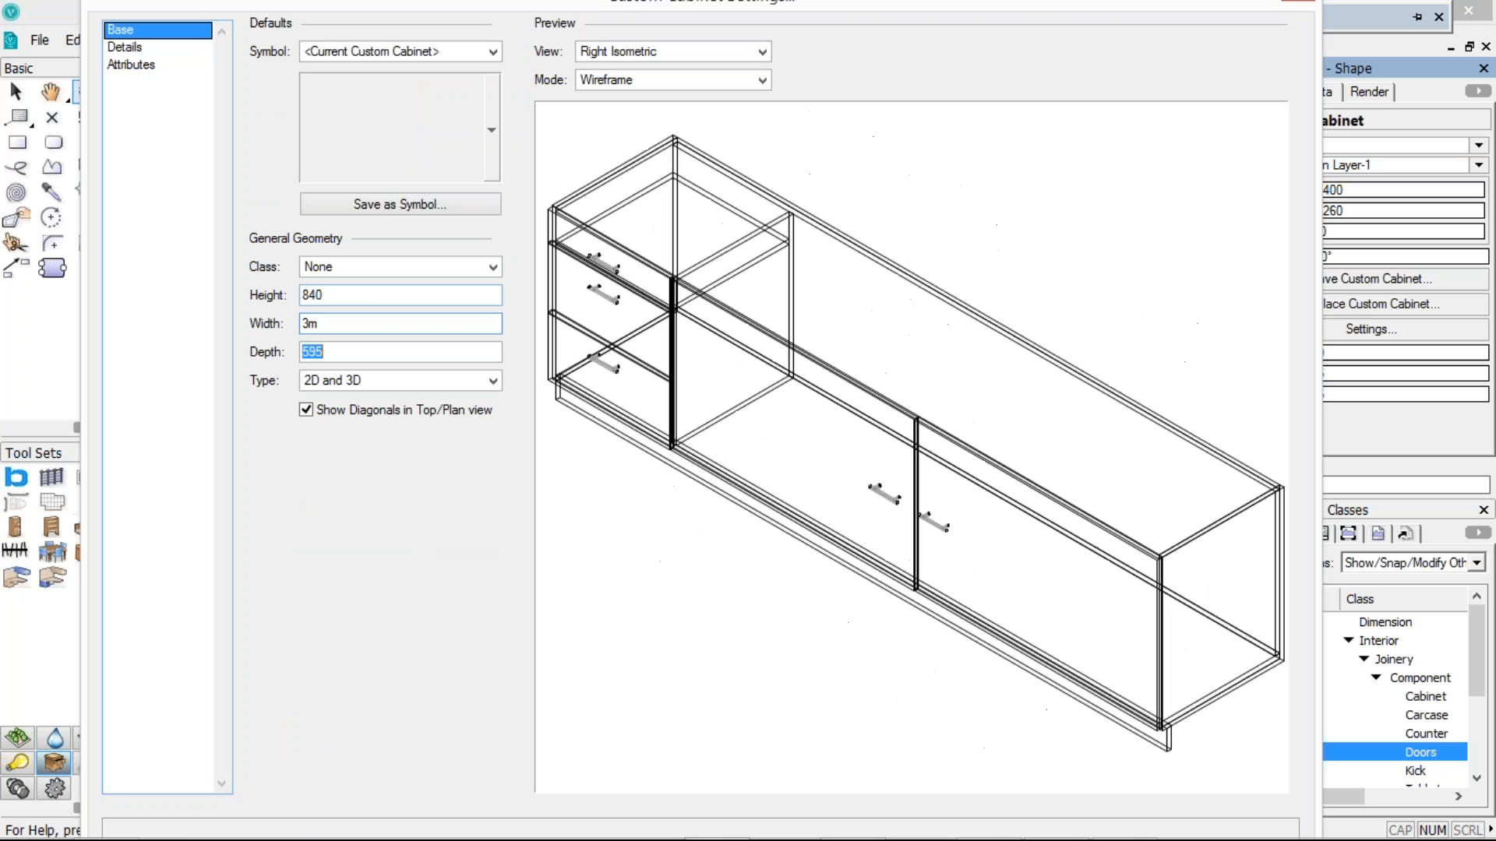
Set the number of columns in the widened cabinet to 8
{"action": "left_click", "coordinate": [143, 49]}
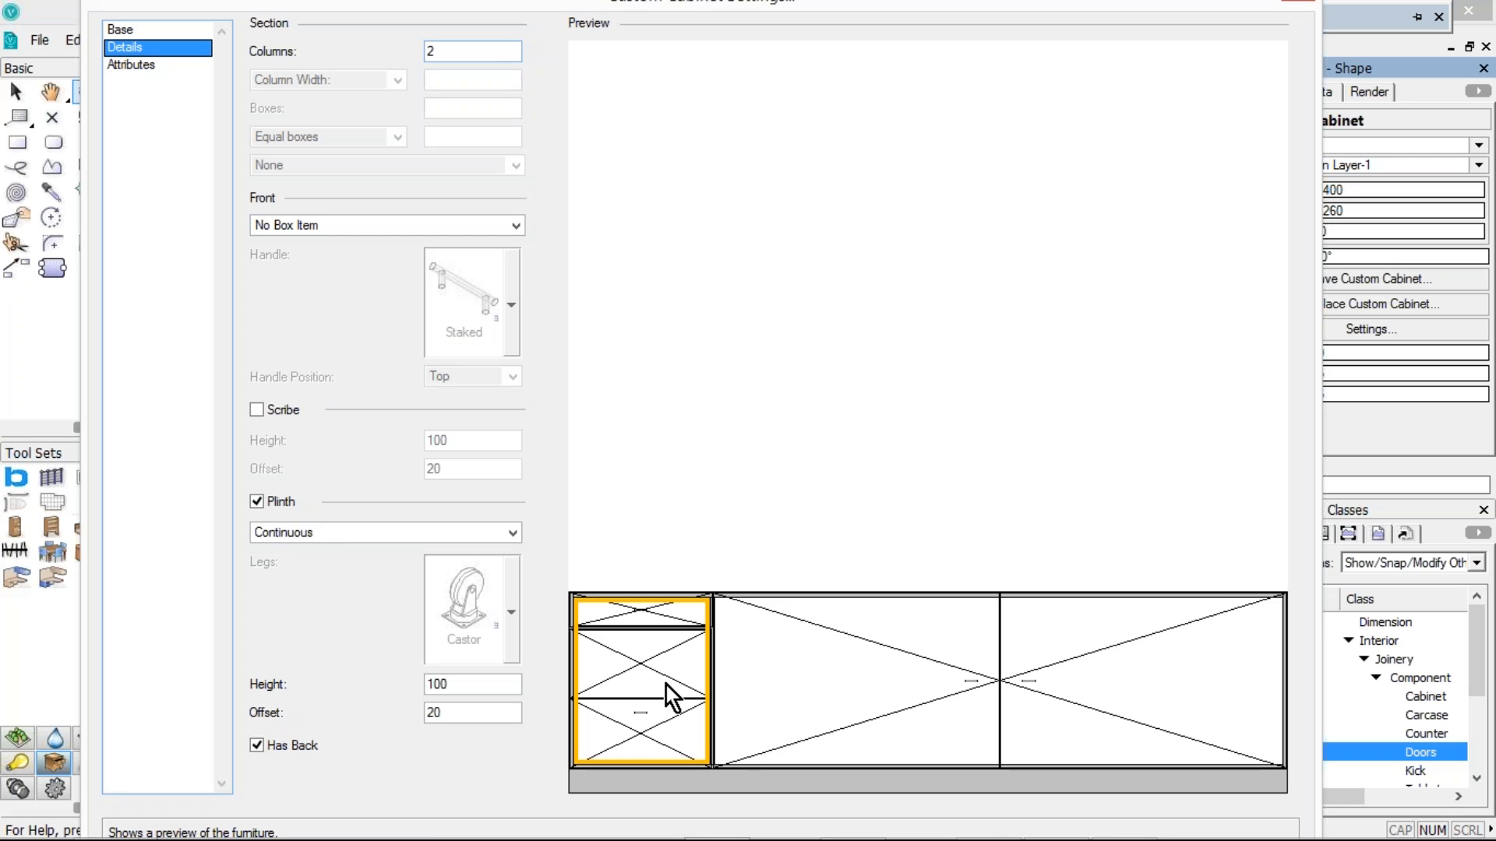
{"action": "left_click", "coordinate": [666, 686]}
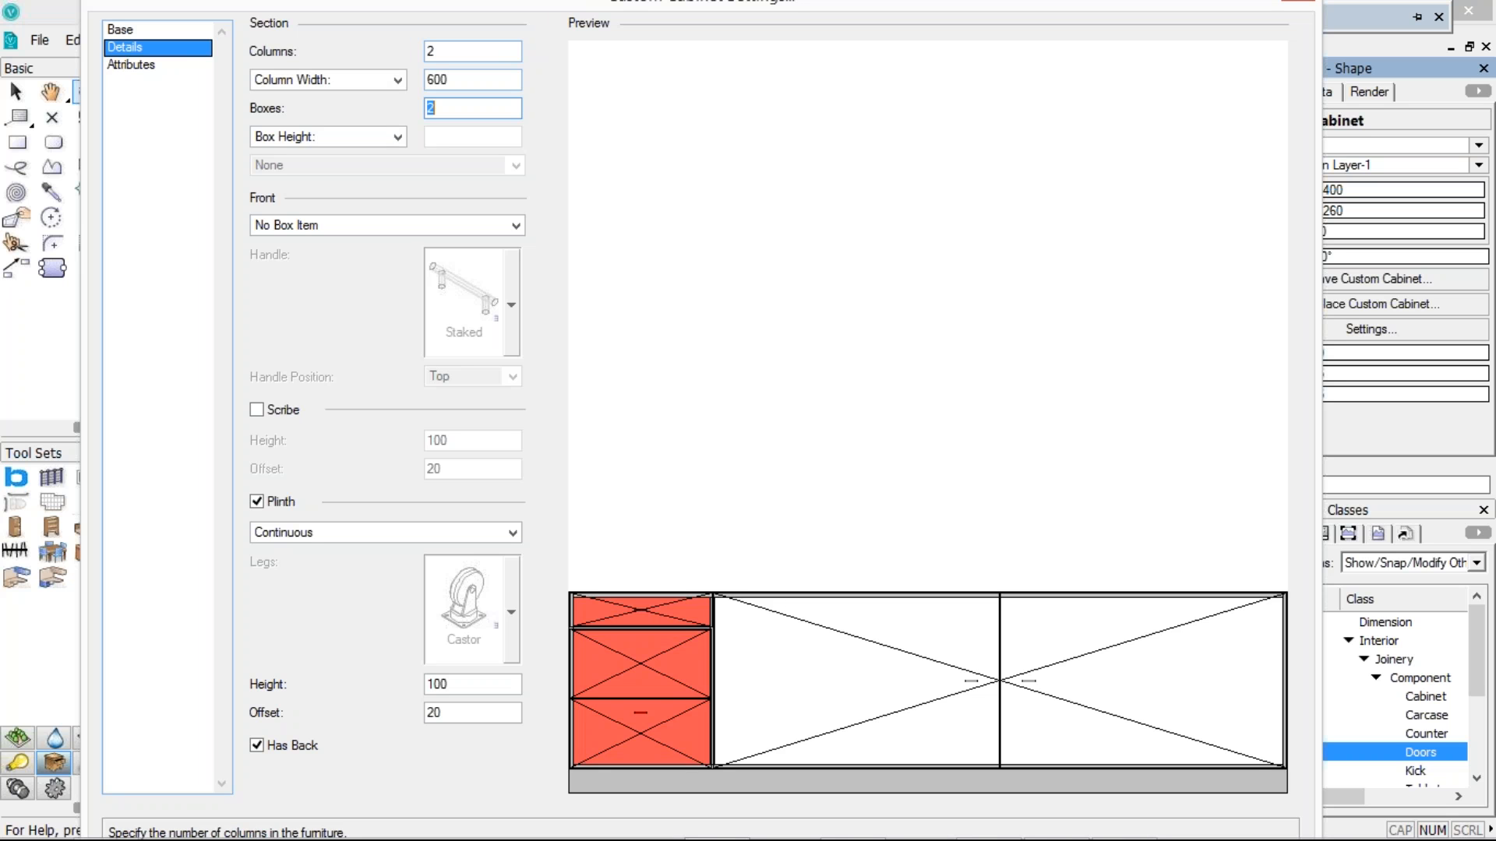
{"action": "left_click_drag", "start_coordinate": [447, 52], "coordinate": [412, 52]}
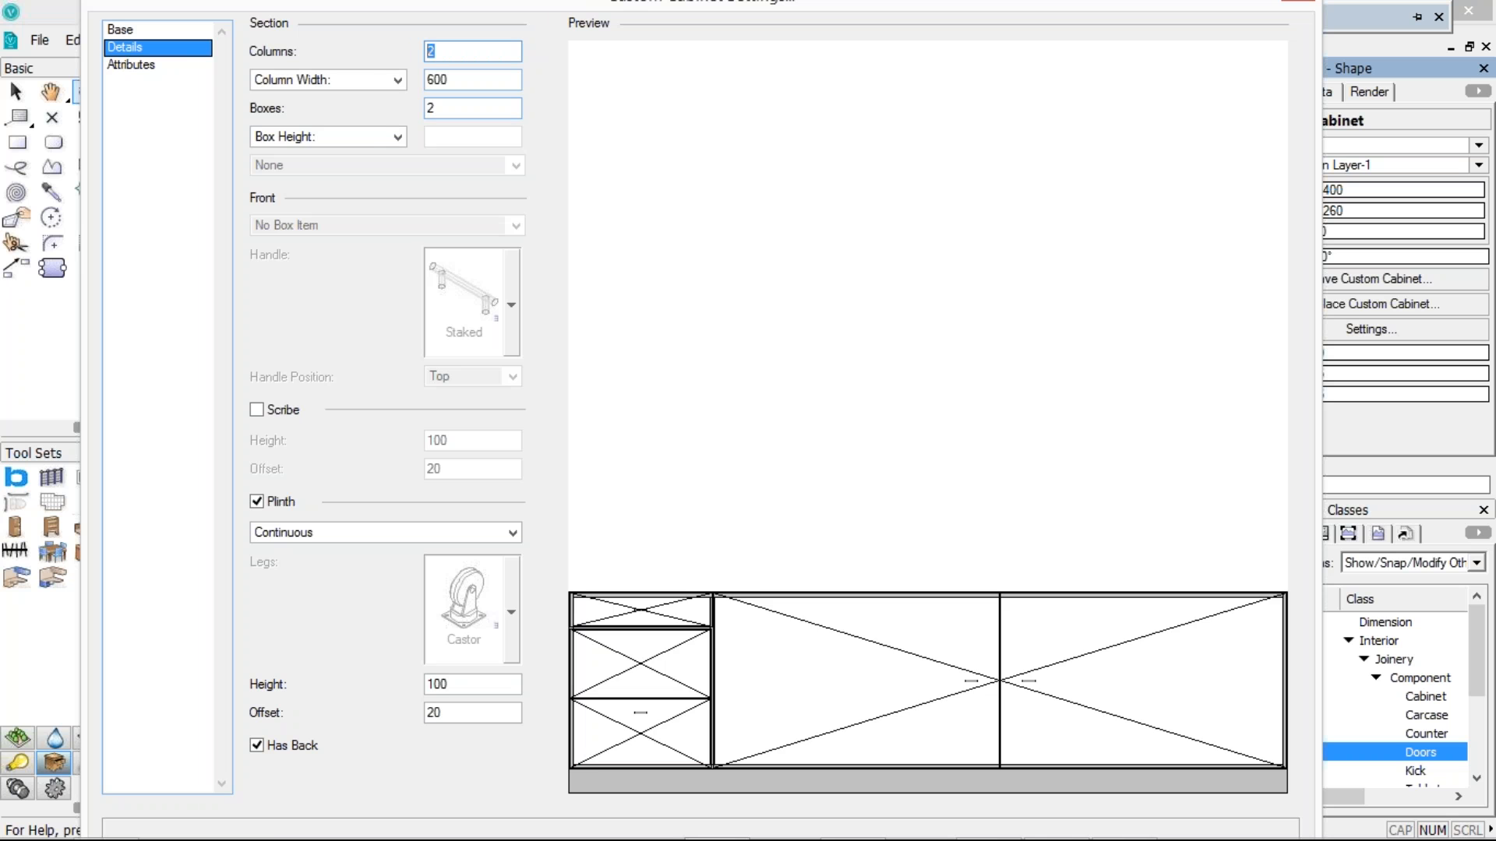
{"action": "type", "text": "8"}
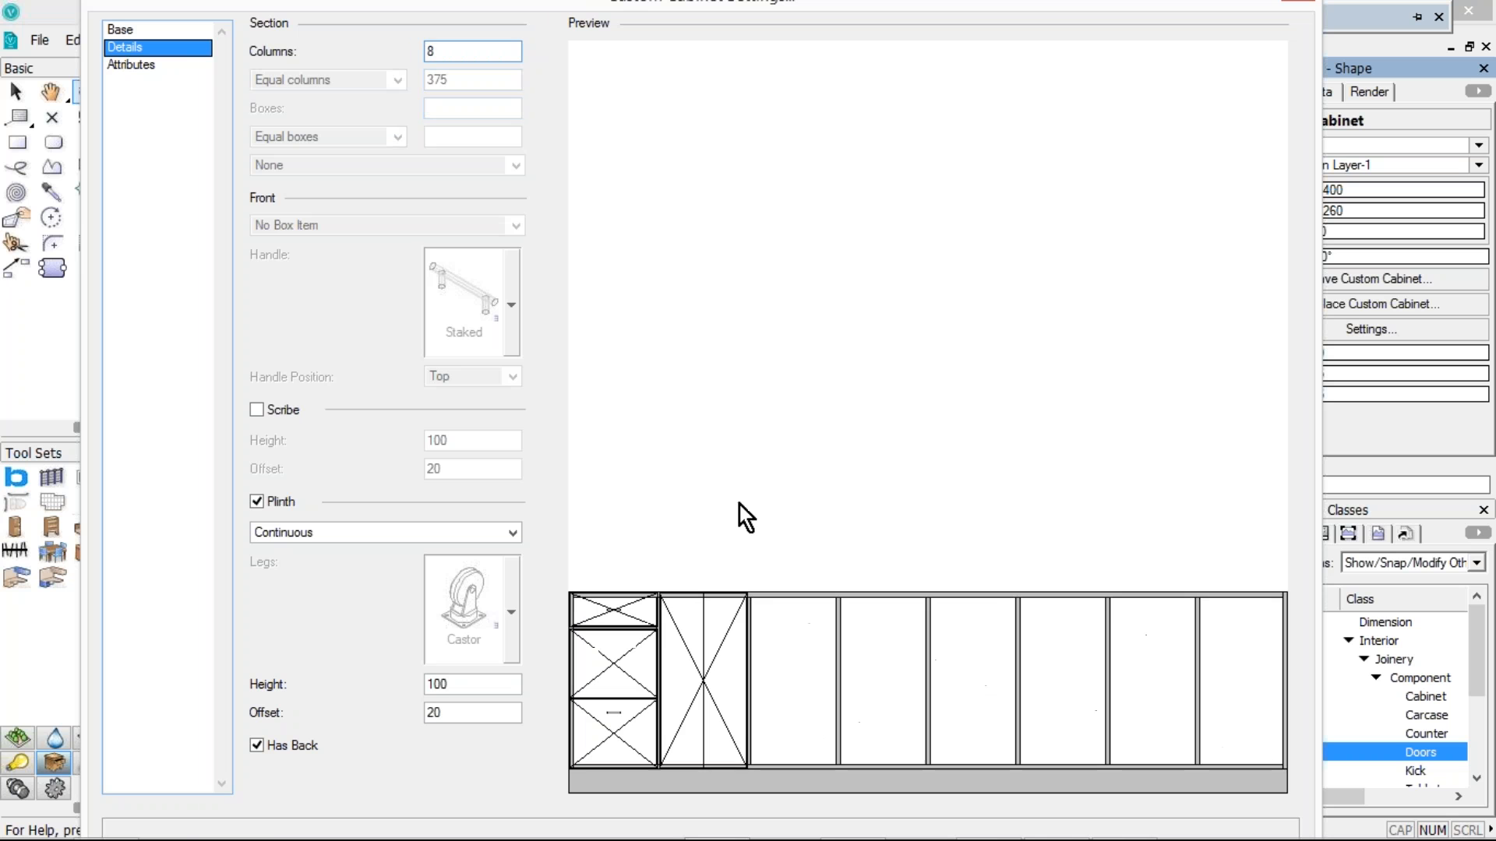
Examine the width and box settings of individual columns across the cabinet, and discard the pending cabinet settings
{"action": "left_click", "coordinate": [674, 661]}
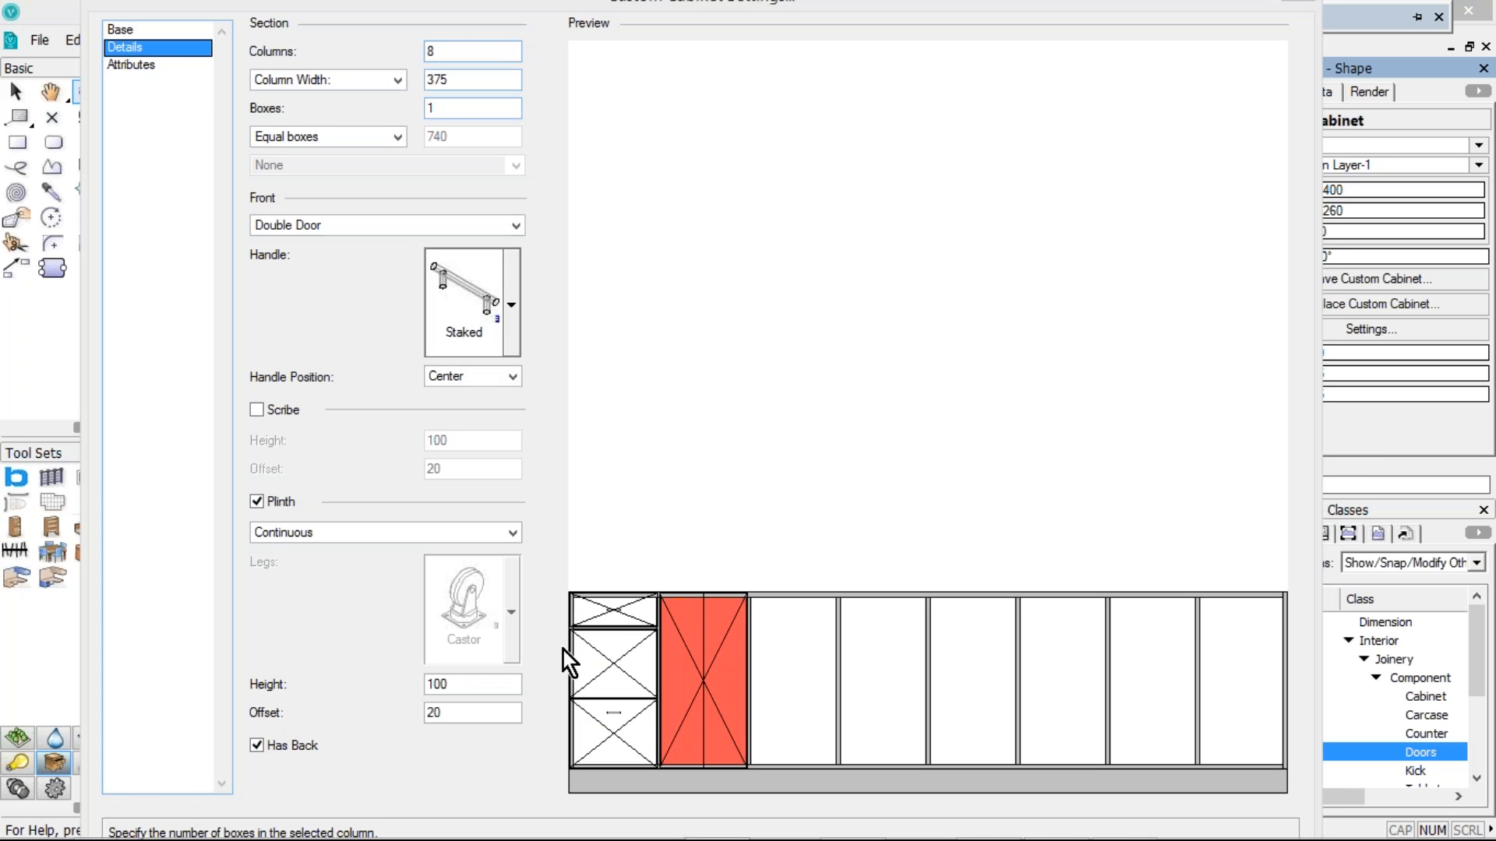
{"action": "left_click", "coordinate": [616, 670]}
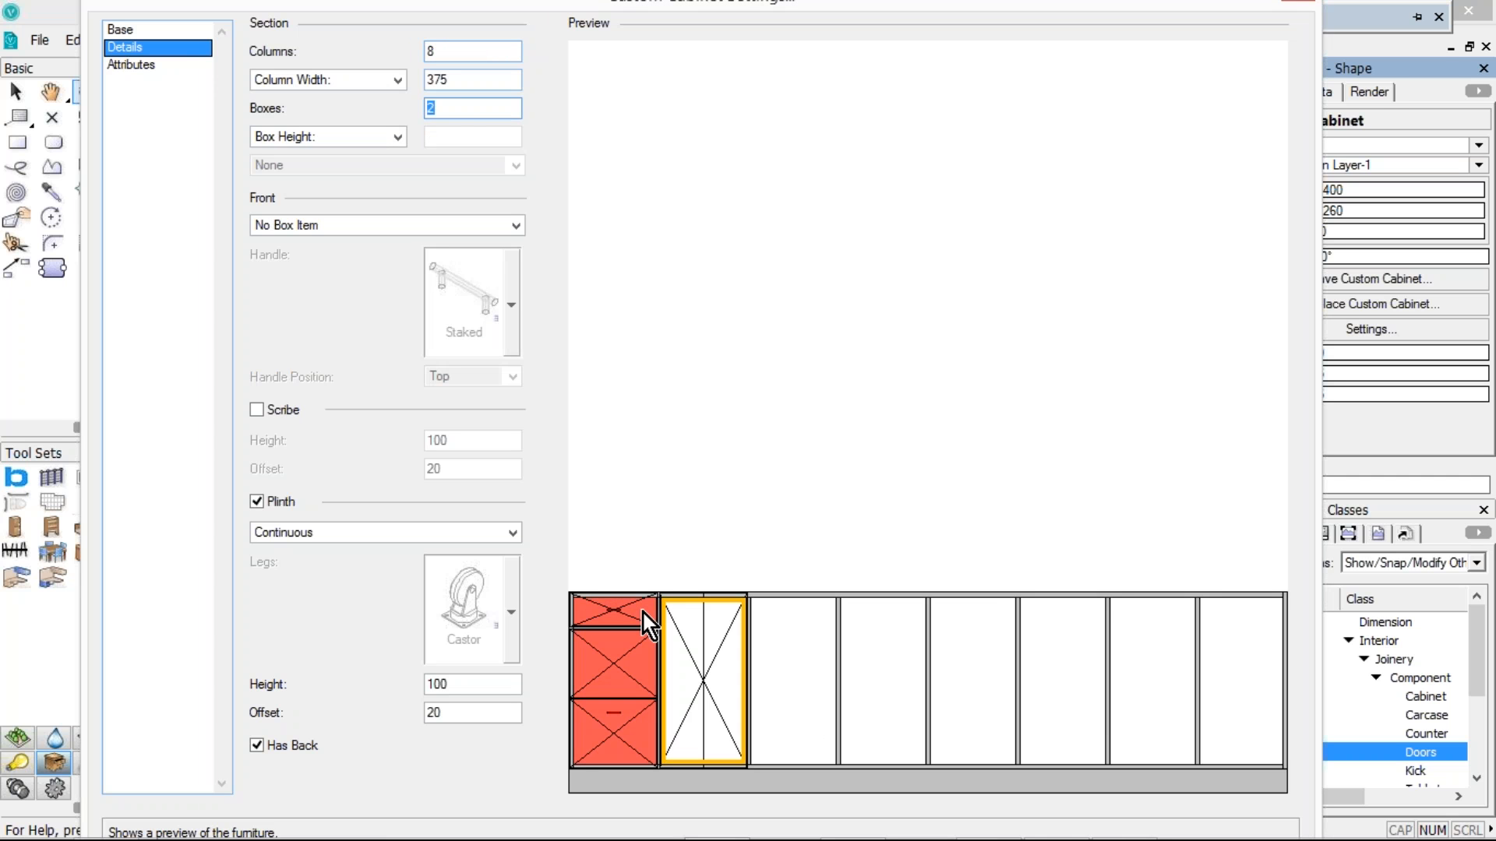
{"action": "left_click", "coordinate": [642, 610]}
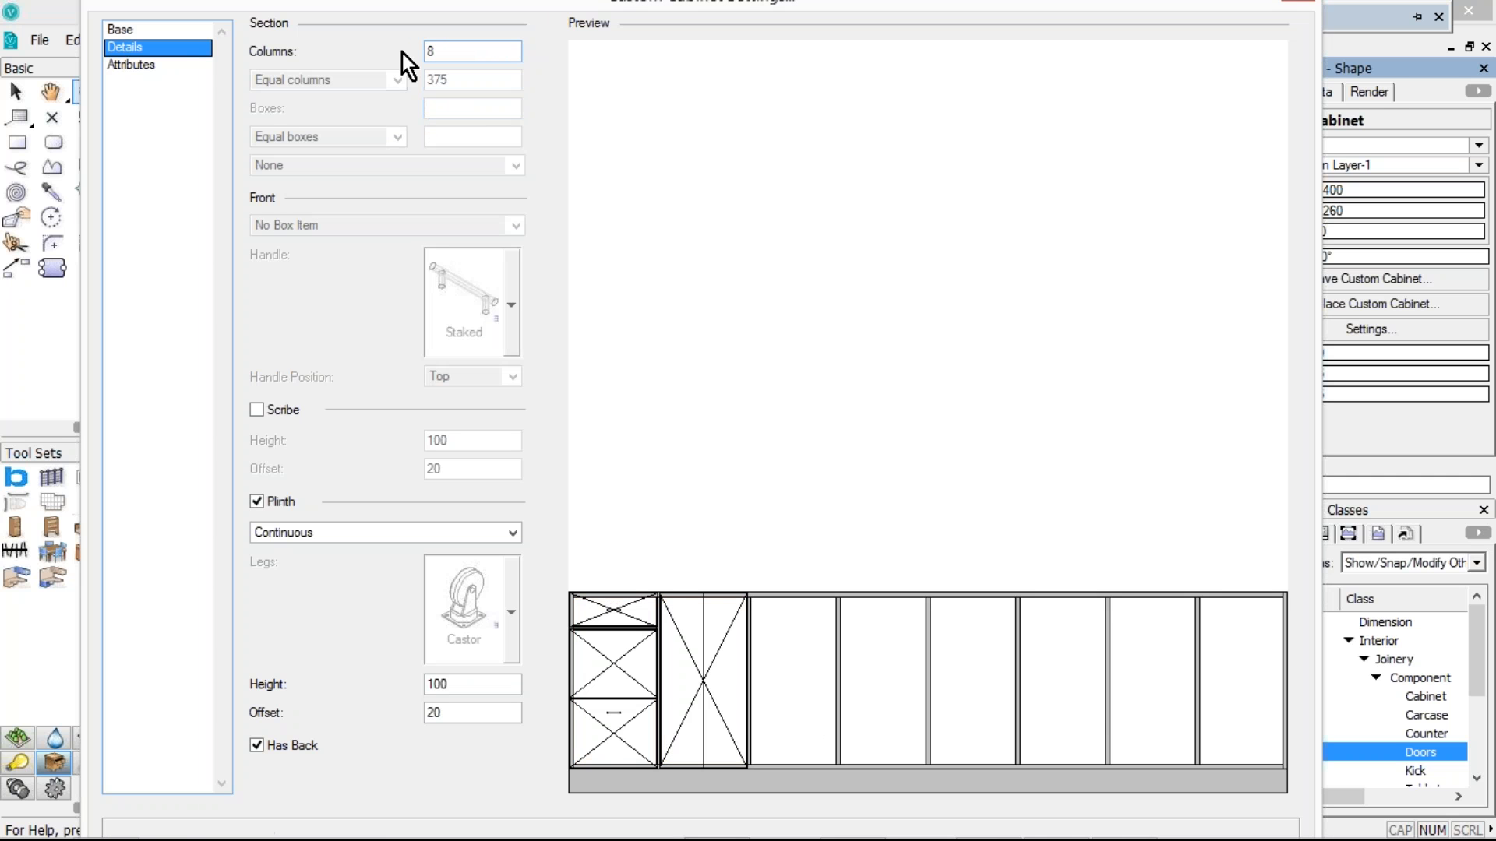
{"action": "left_click", "coordinate": [1082, 697]}
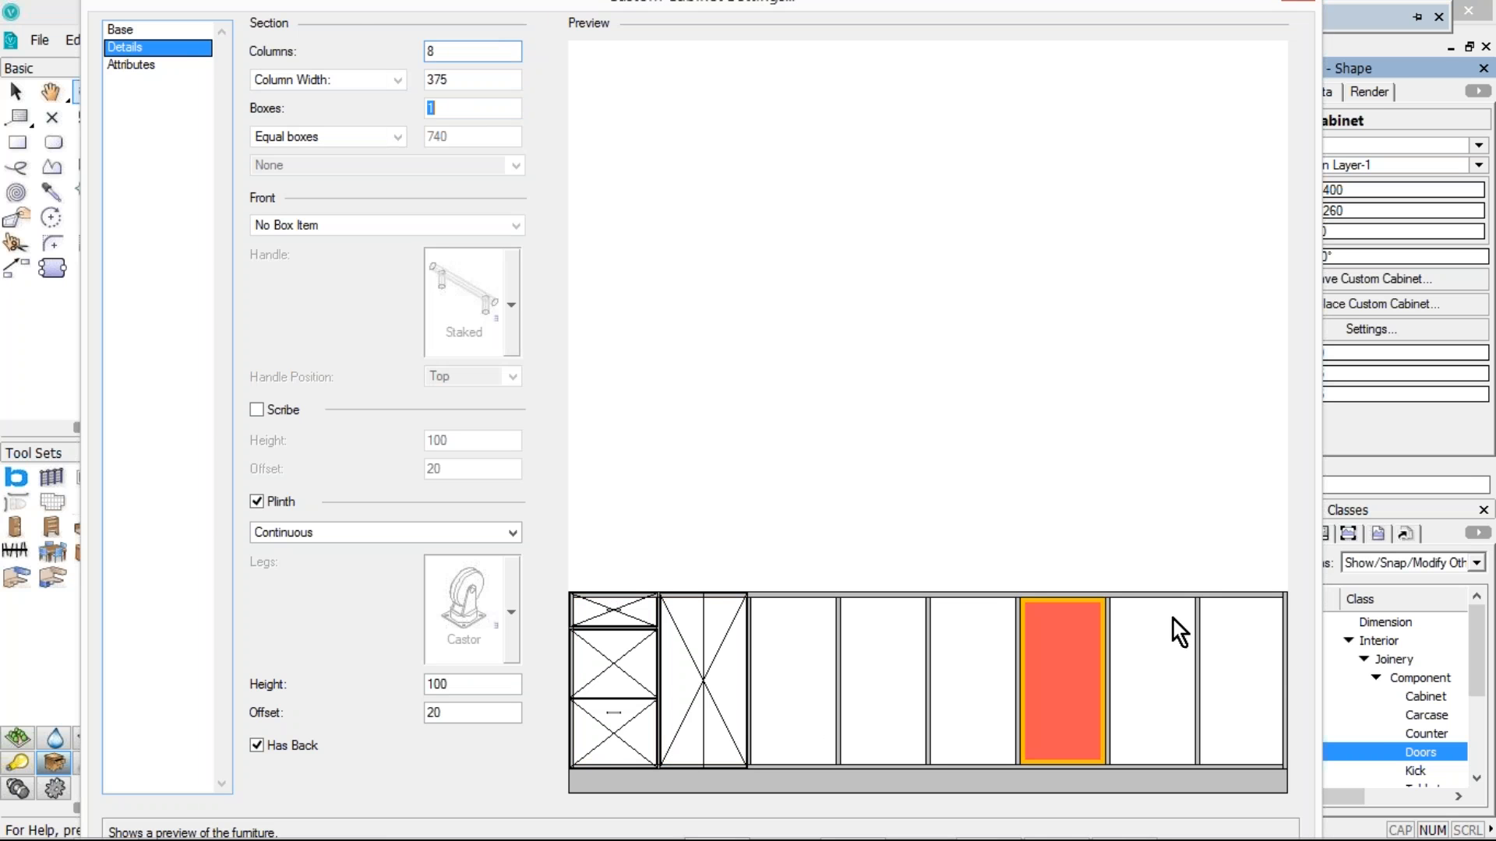
{"action": "left_click", "coordinate": [1237, 623]}
{"action": "left_click", "coordinate": [1170, 600]}
{"action": "left_click", "coordinate": [578, 421]}
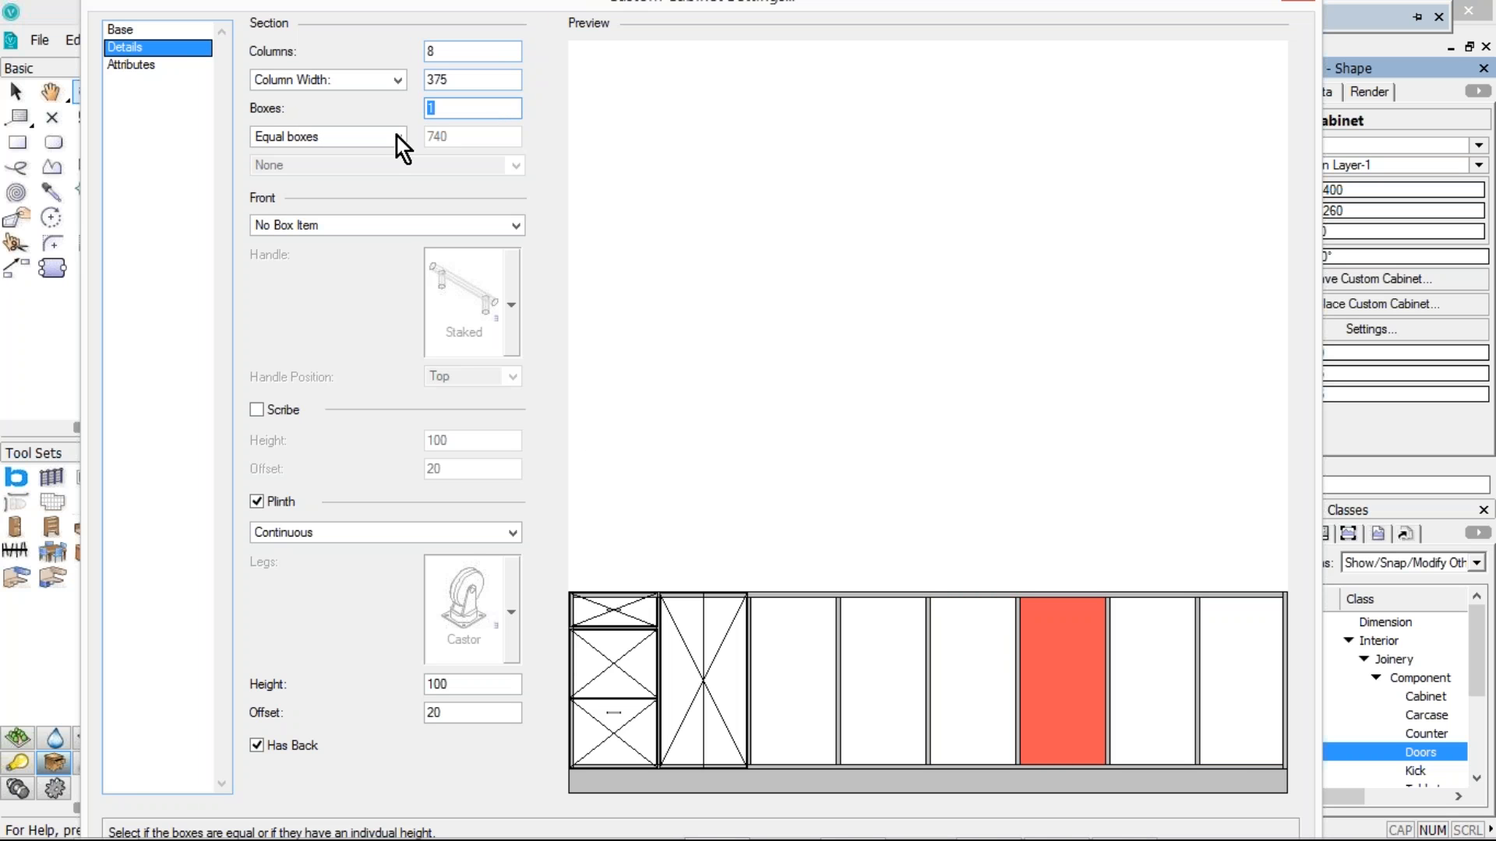
{"action": "left_click", "coordinate": [774, 684]}
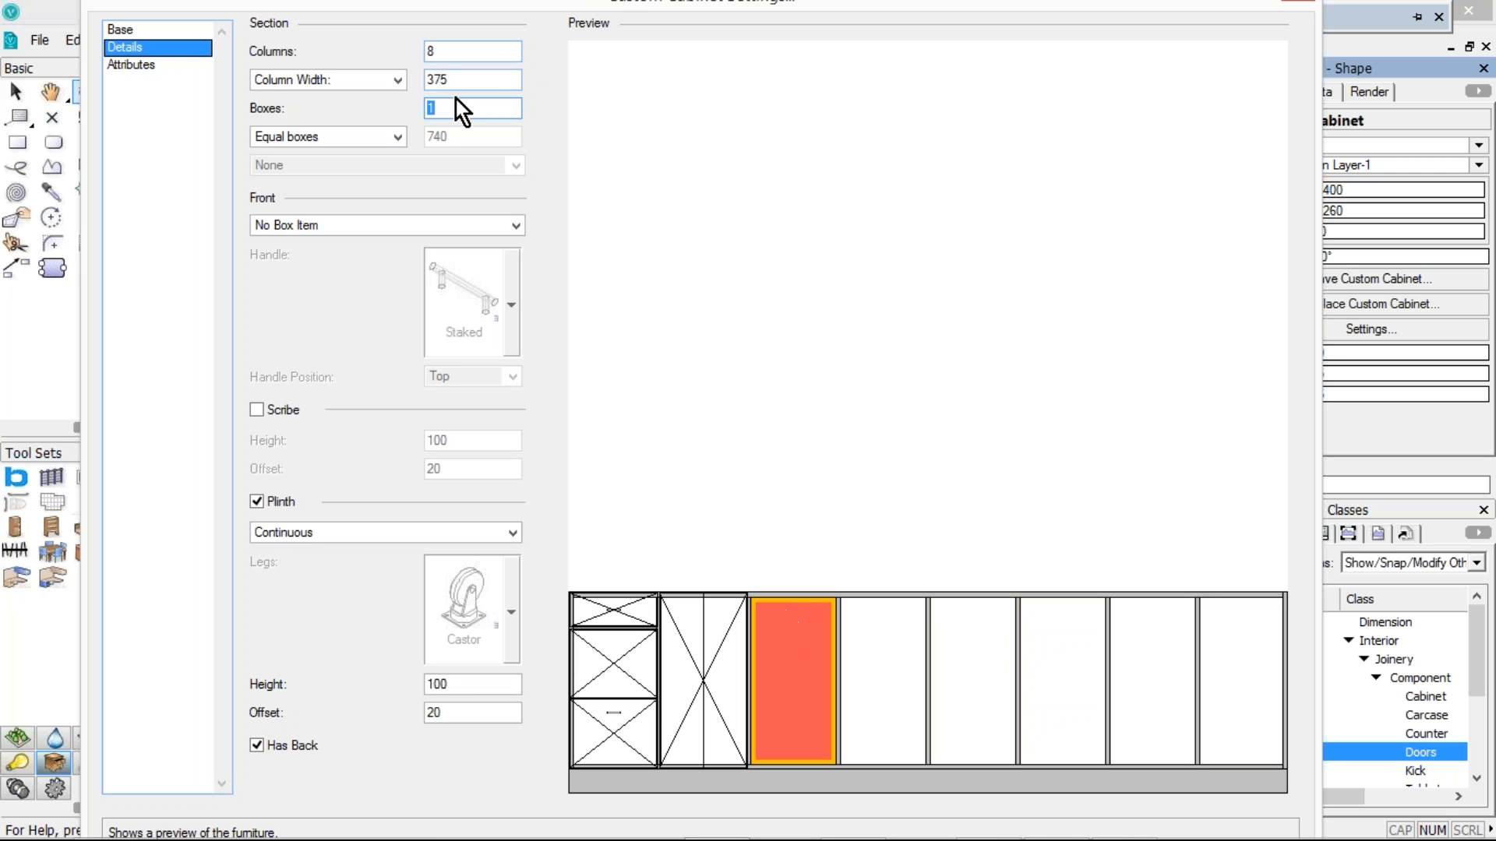
{"action": "double_click", "coordinate": [438, 80]}
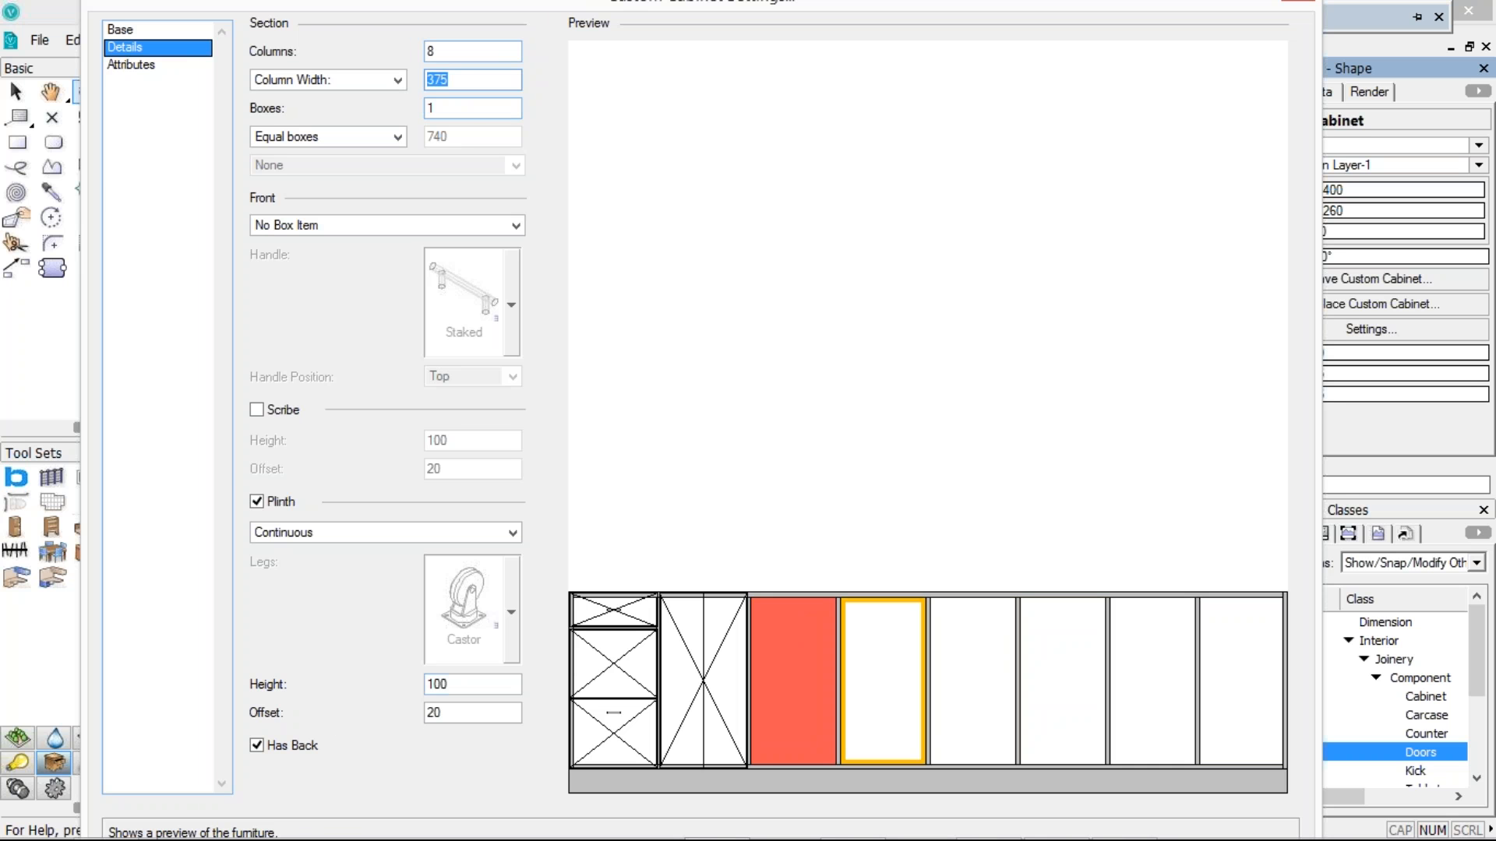
{"action": "key", "text": "Escape"}
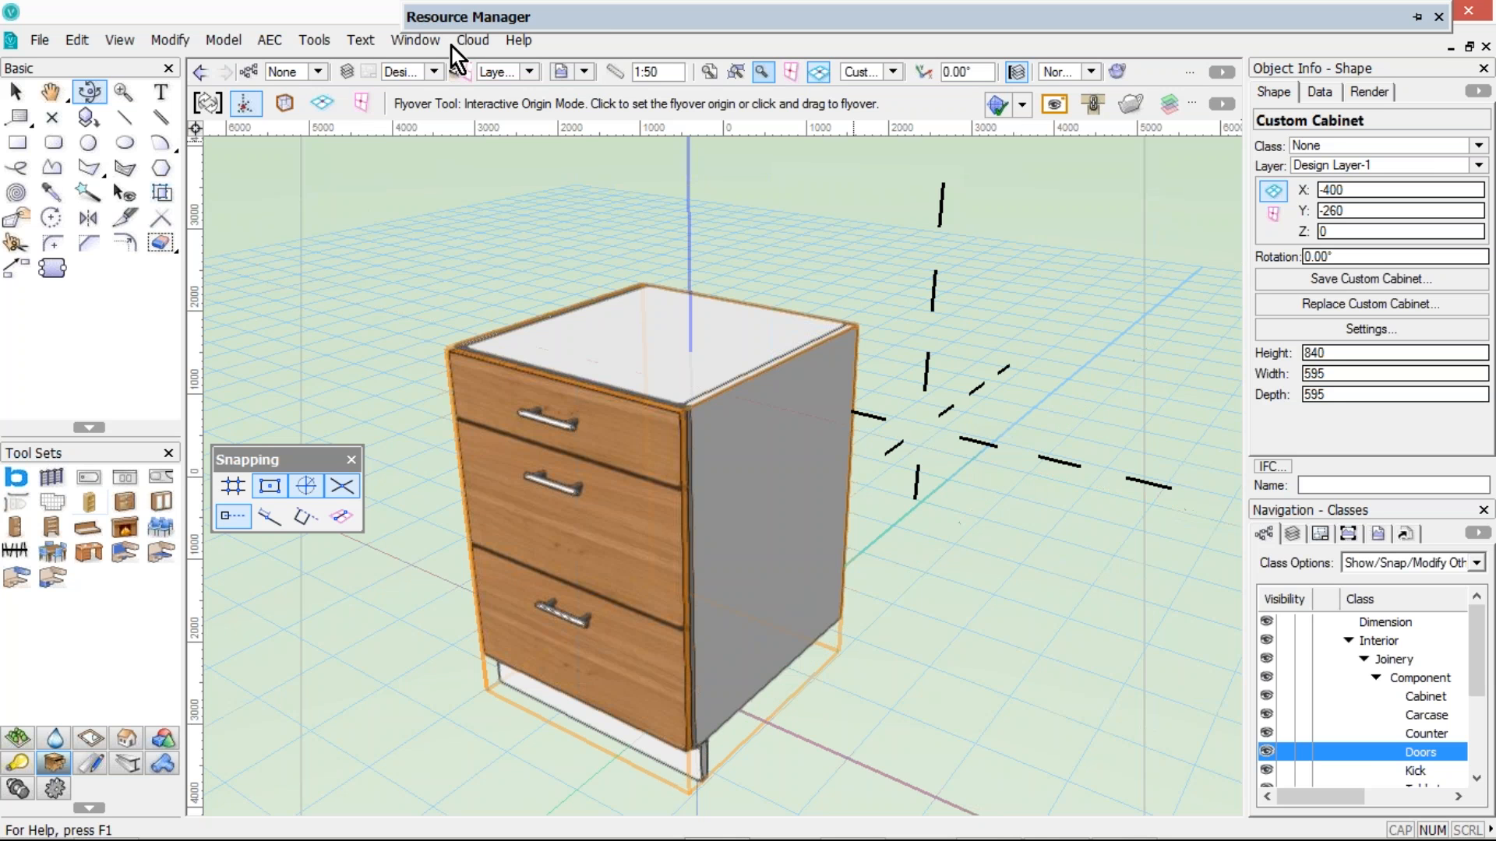
Switch to the open document Untitled1
{"action": "left_click", "coordinate": [414, 41]}
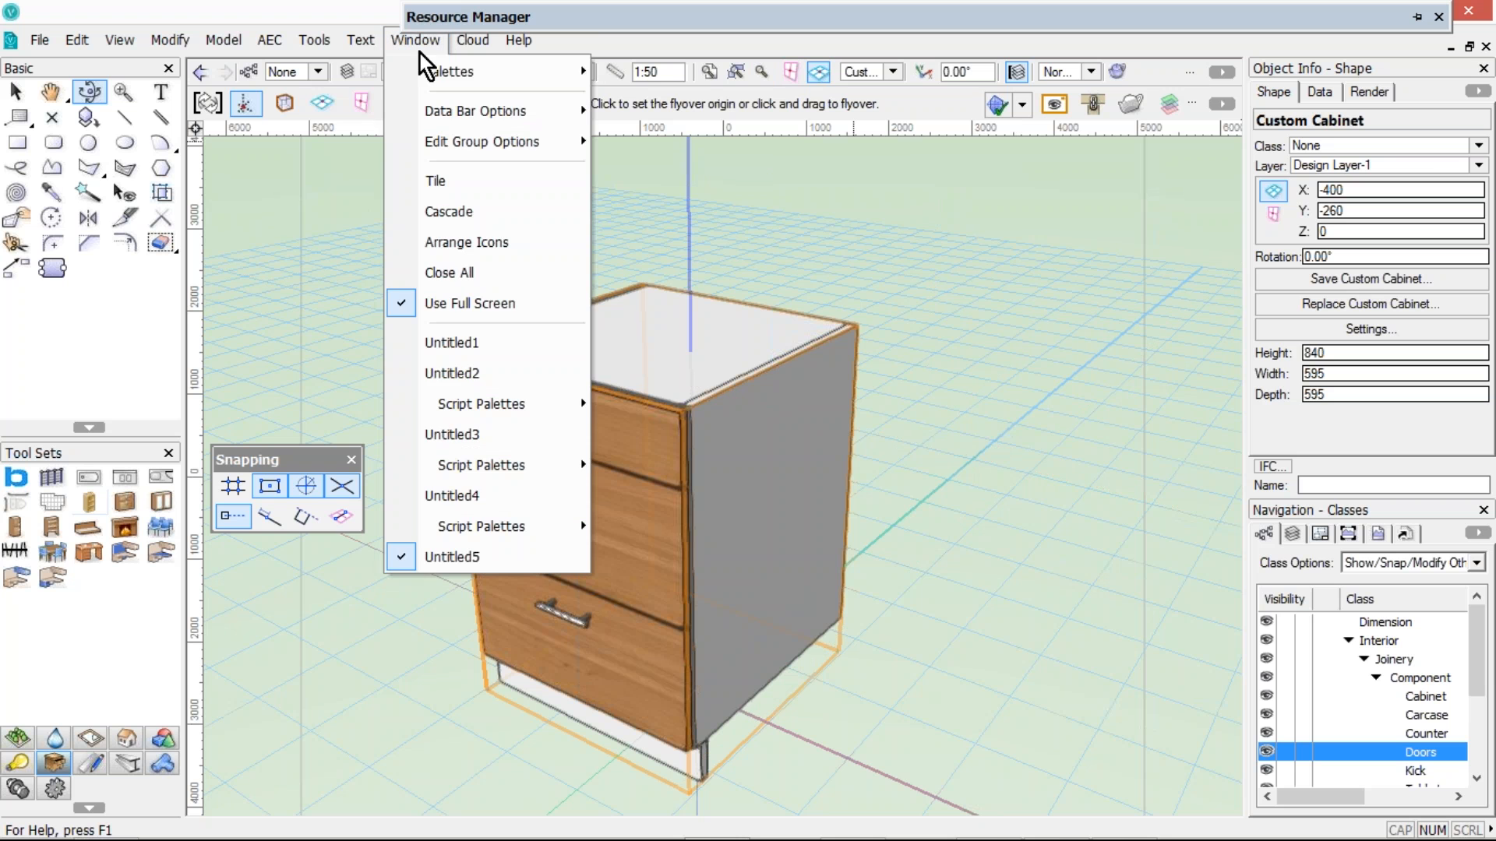
{"action": "left_click", "coordinate": [452, 343]}
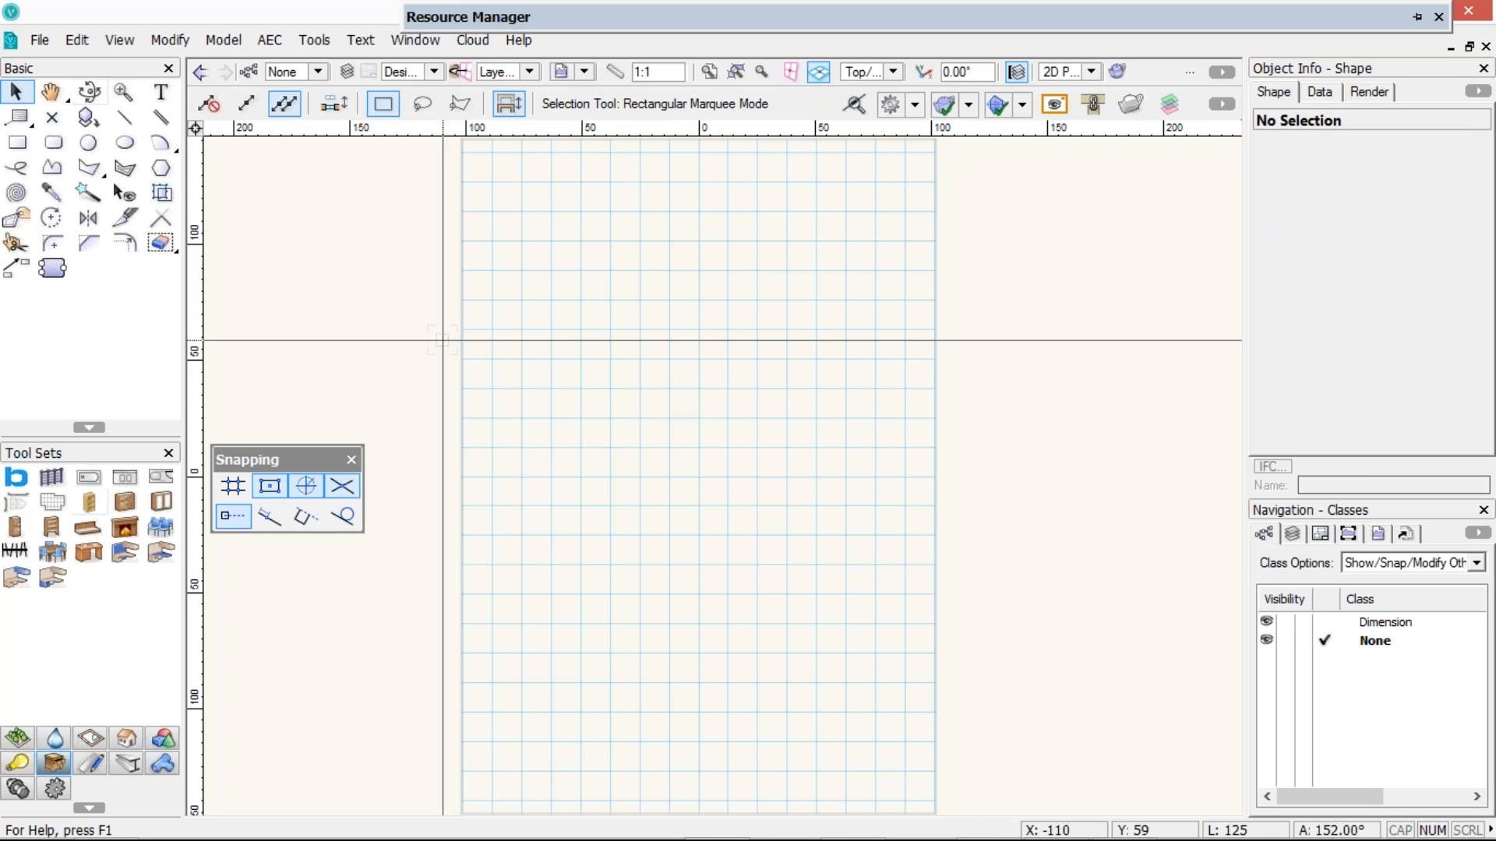
Look in the open document Untitled4 and switch to the open document Untitled5
{"action": "left_click", "coordinate": [434, 40]}
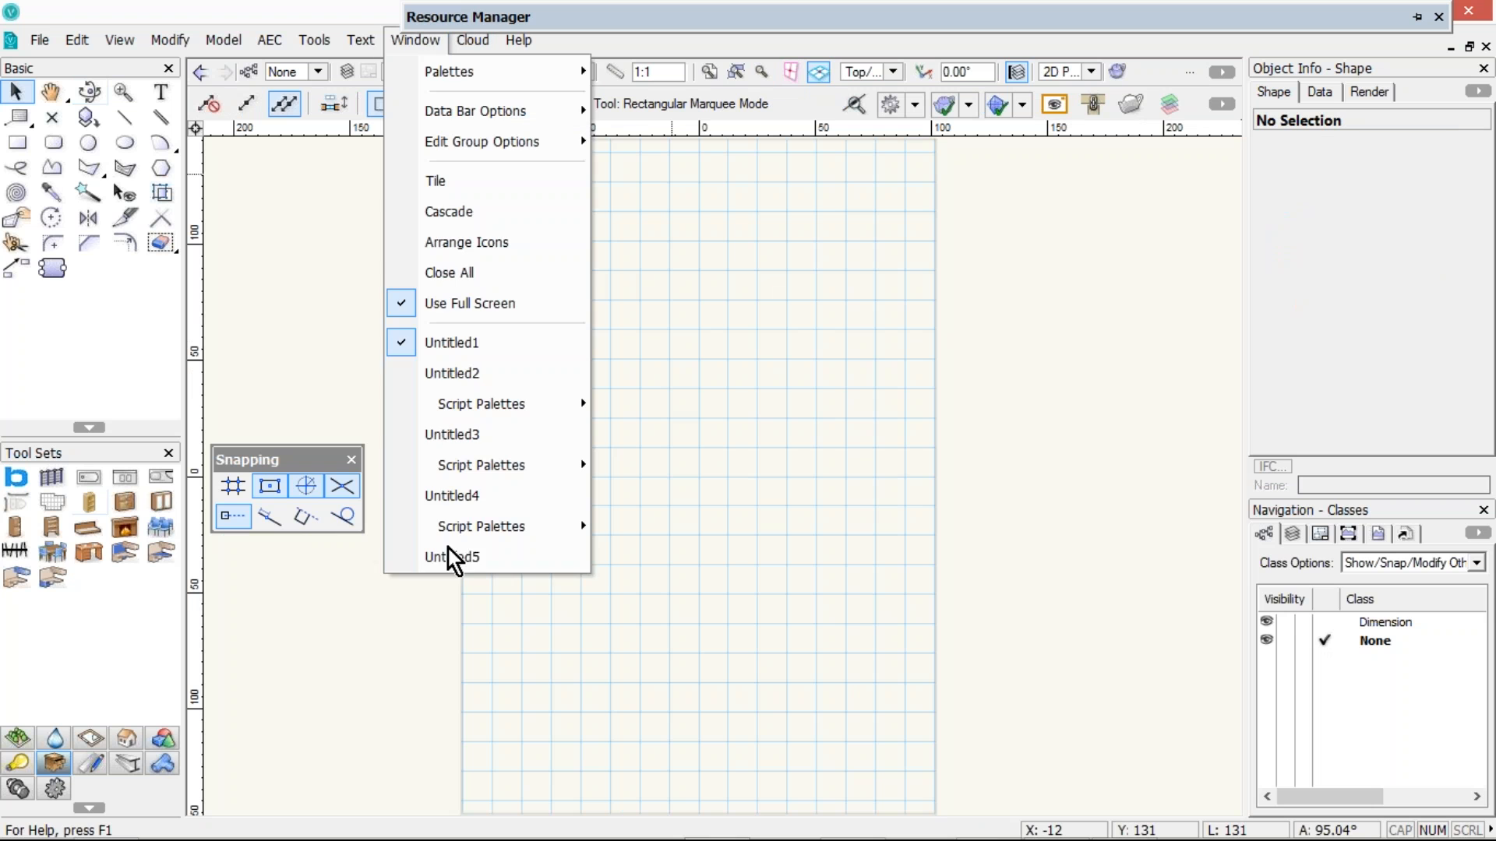
{"action": "left_click", "coordinate": [451, 498]}
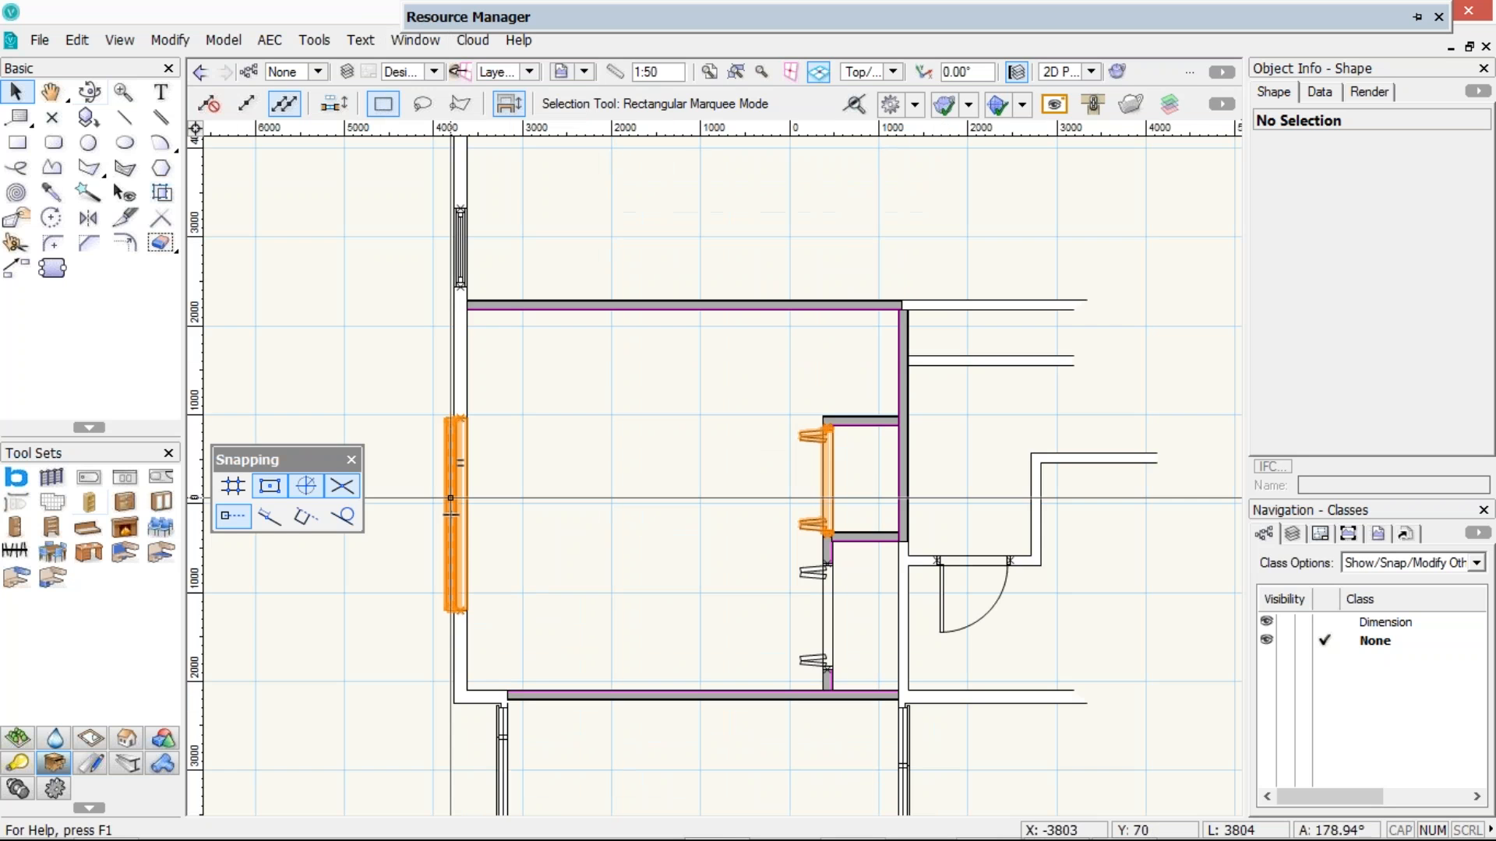
{"action": "left_click", "coordinate": [415, 40]}
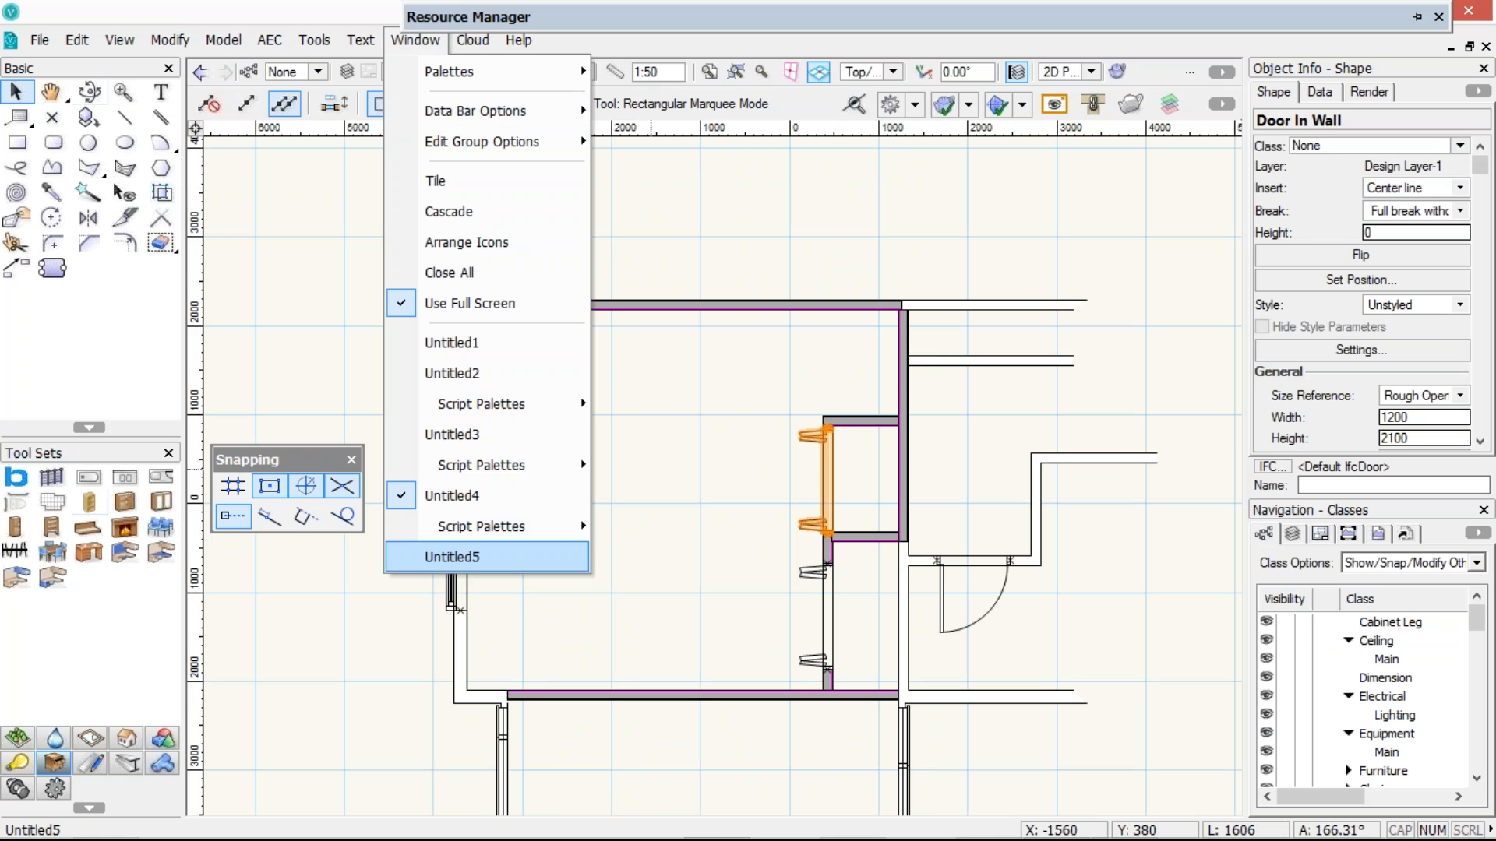
{"action": "left_click", "coordinate": [467, 557]}
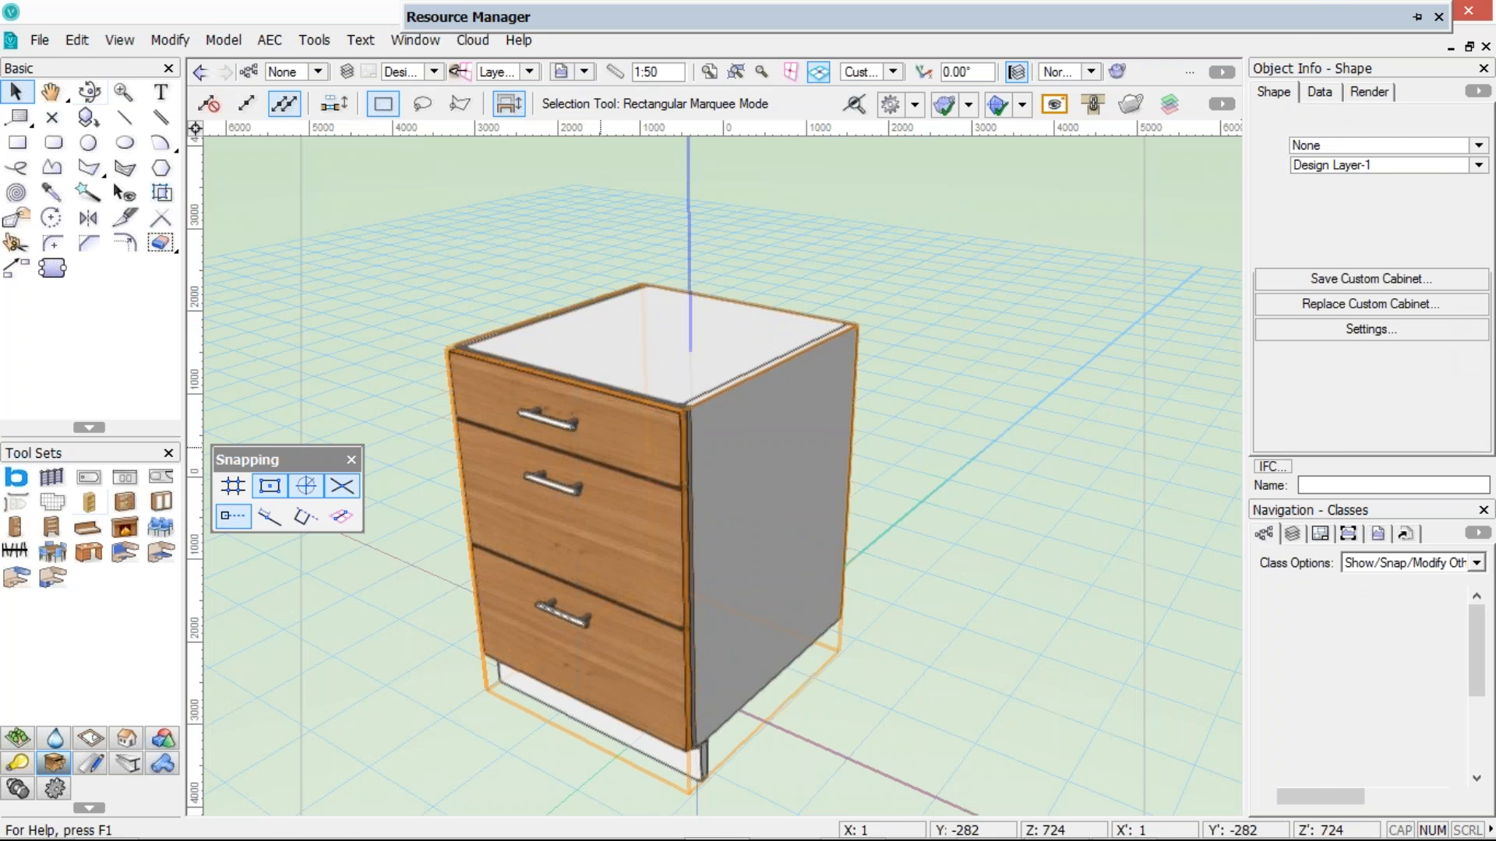
Examine the box sections and the Drawer construction group's attributes in the three-drawer cabinet's settings, and close the settings
{"action": "double_click", "coordinate": [601, 448]}
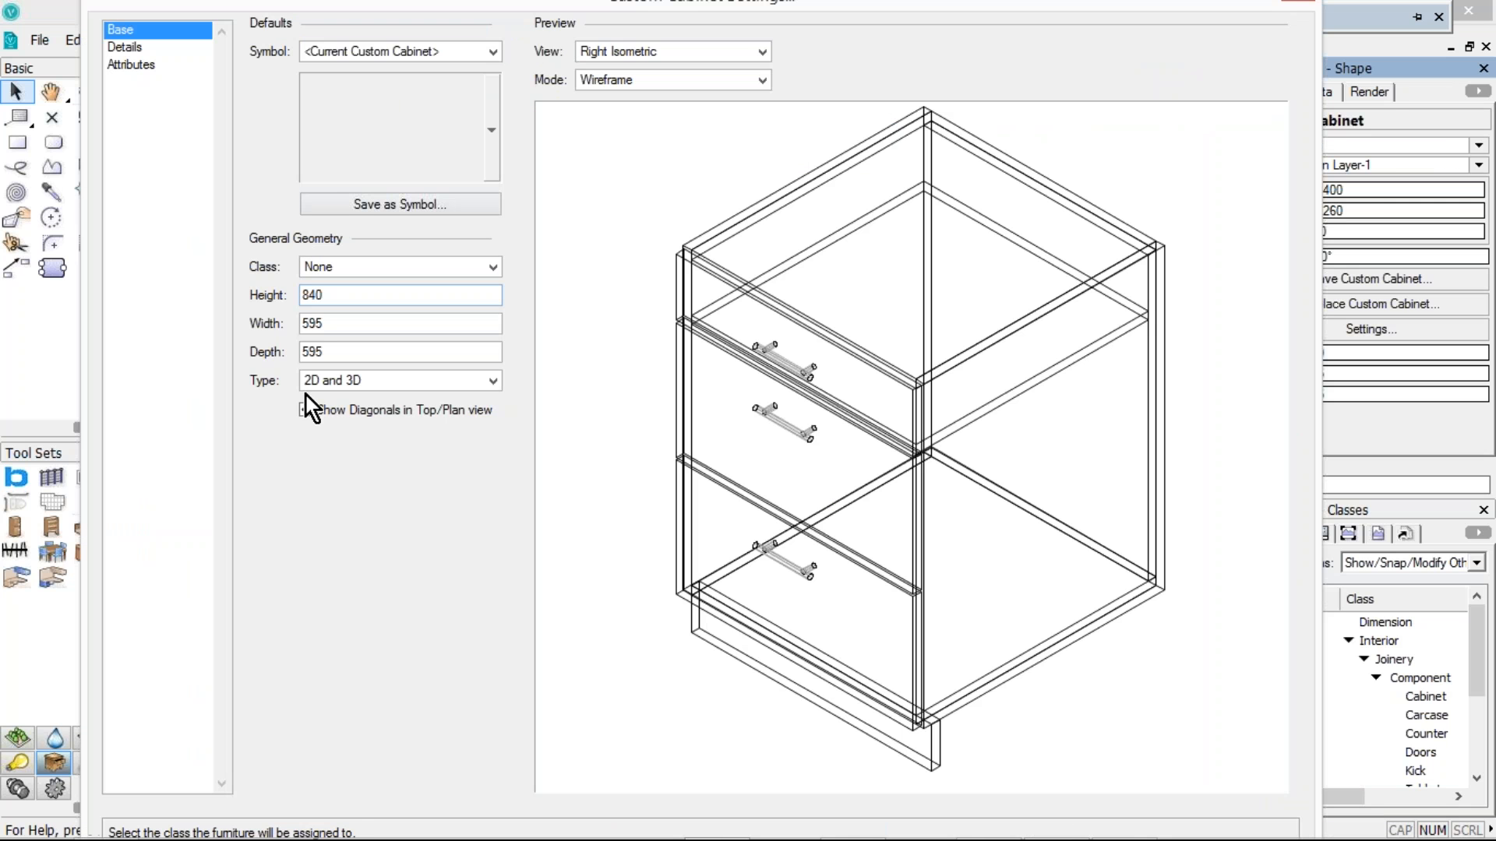
{"action": "left_click", "coordinate": [125, 49]}
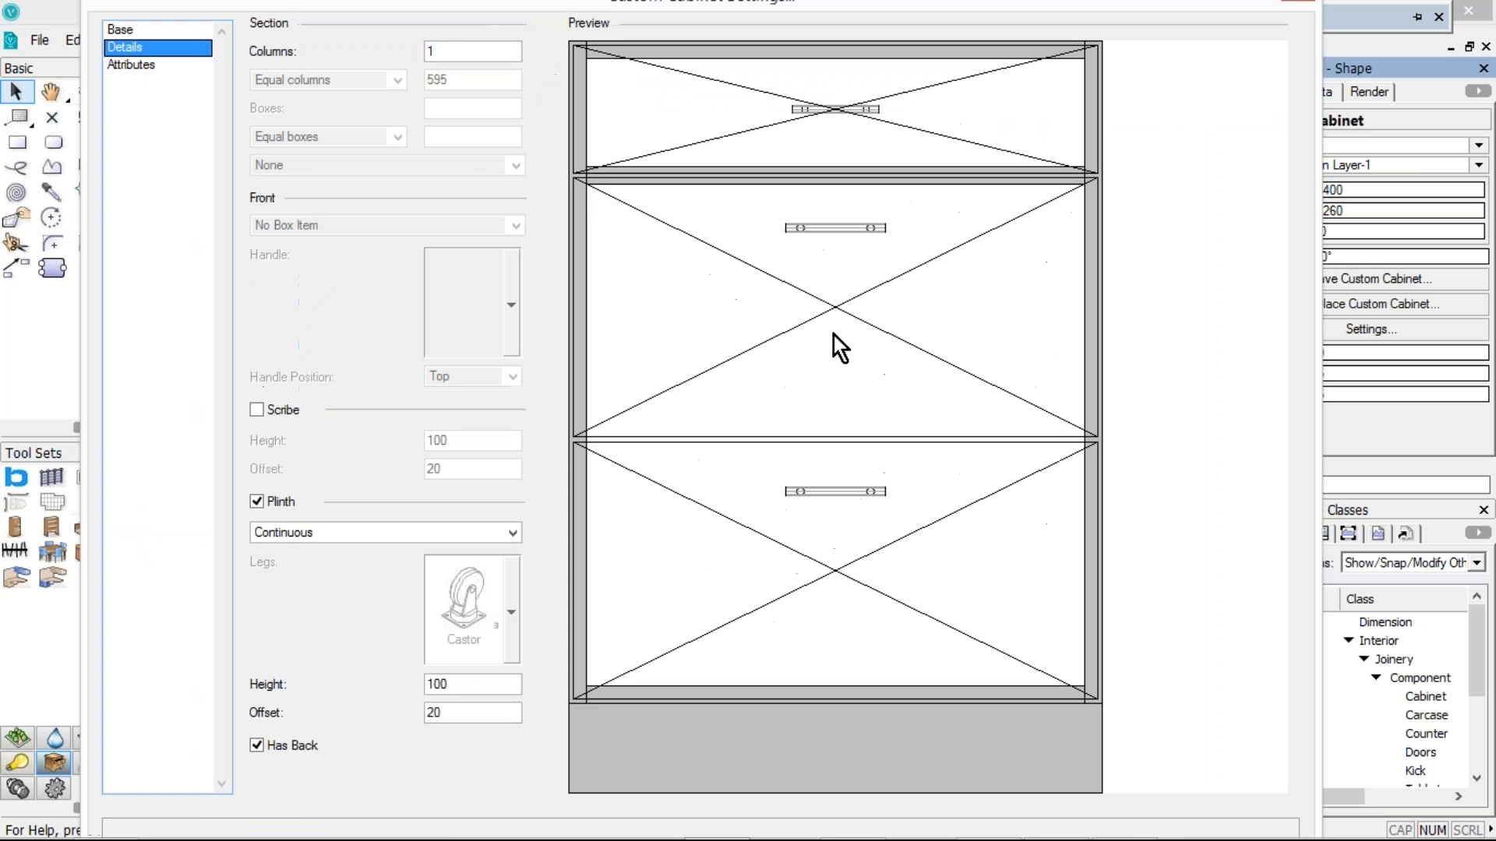
{"action": "left_click", "coordinate": [834, 337]}
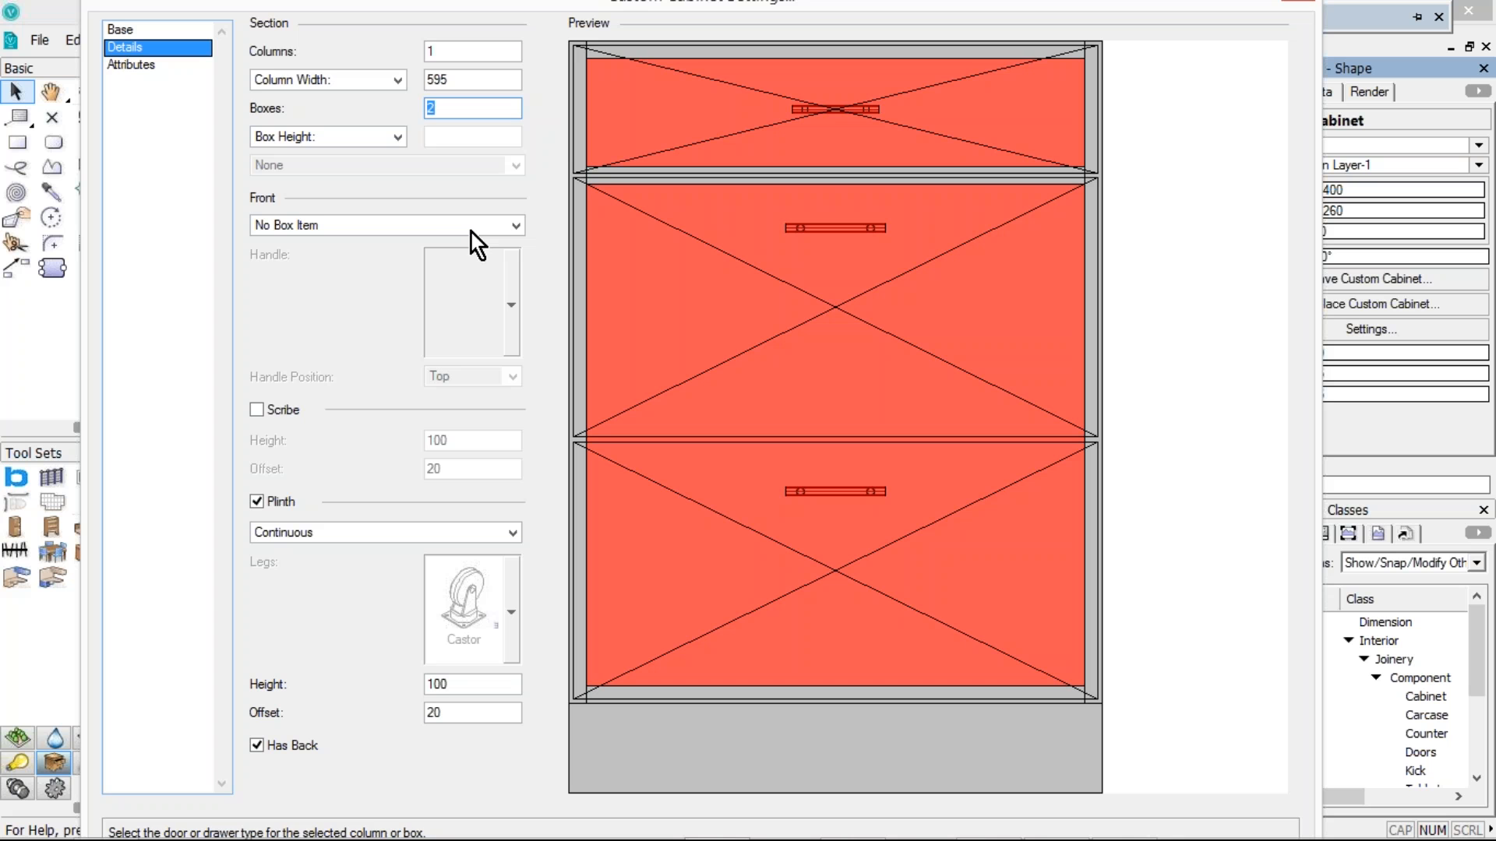
{"action": "left_click", "coordinate": [701, 320]}
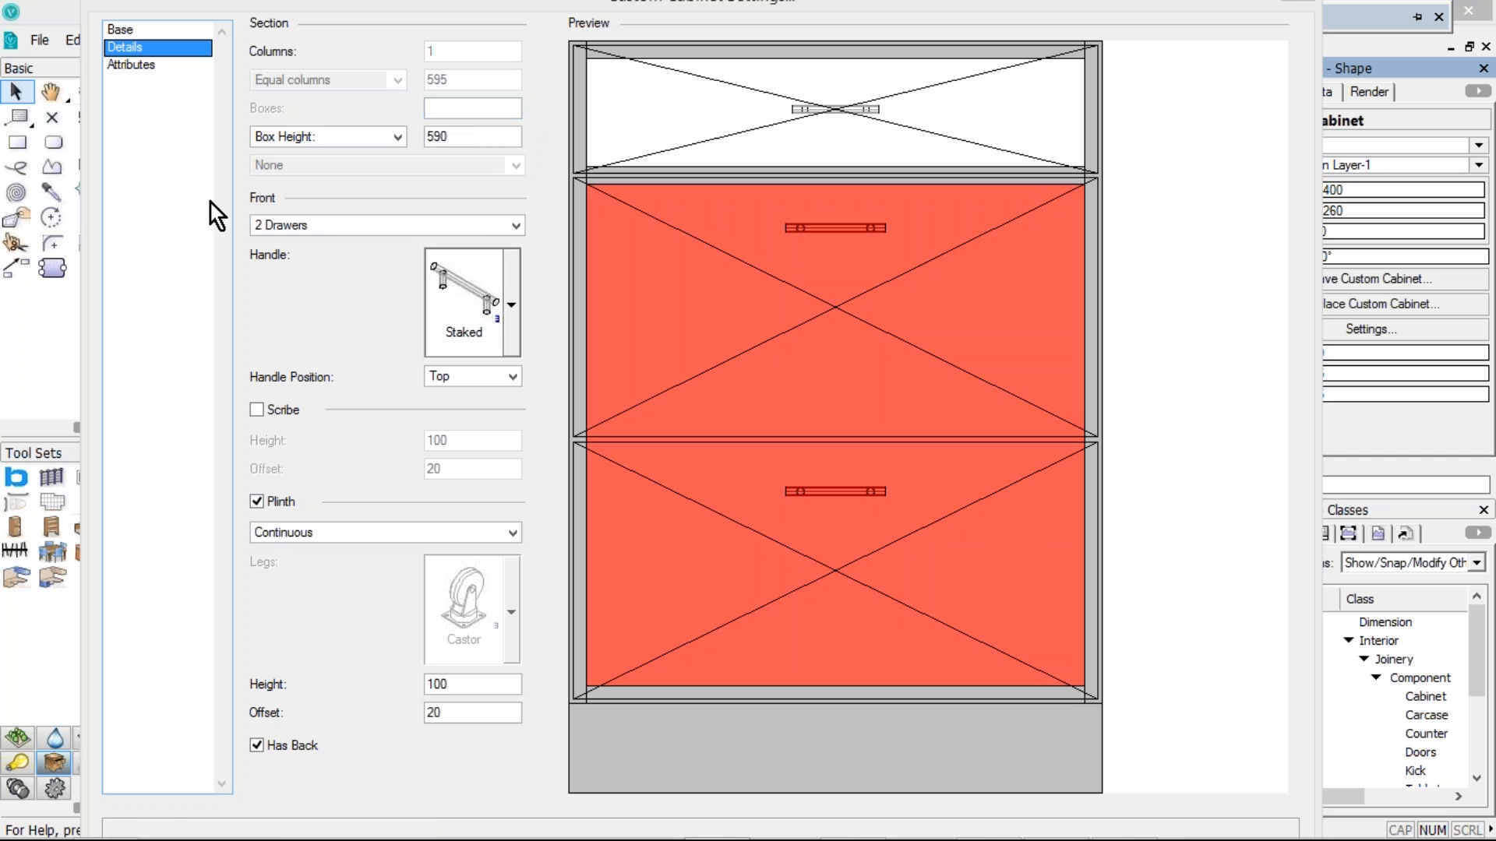
{"action": "left_click", "coordinate": [153, 63]}
{"action": "left_click", "coordinate": [271, 117]}
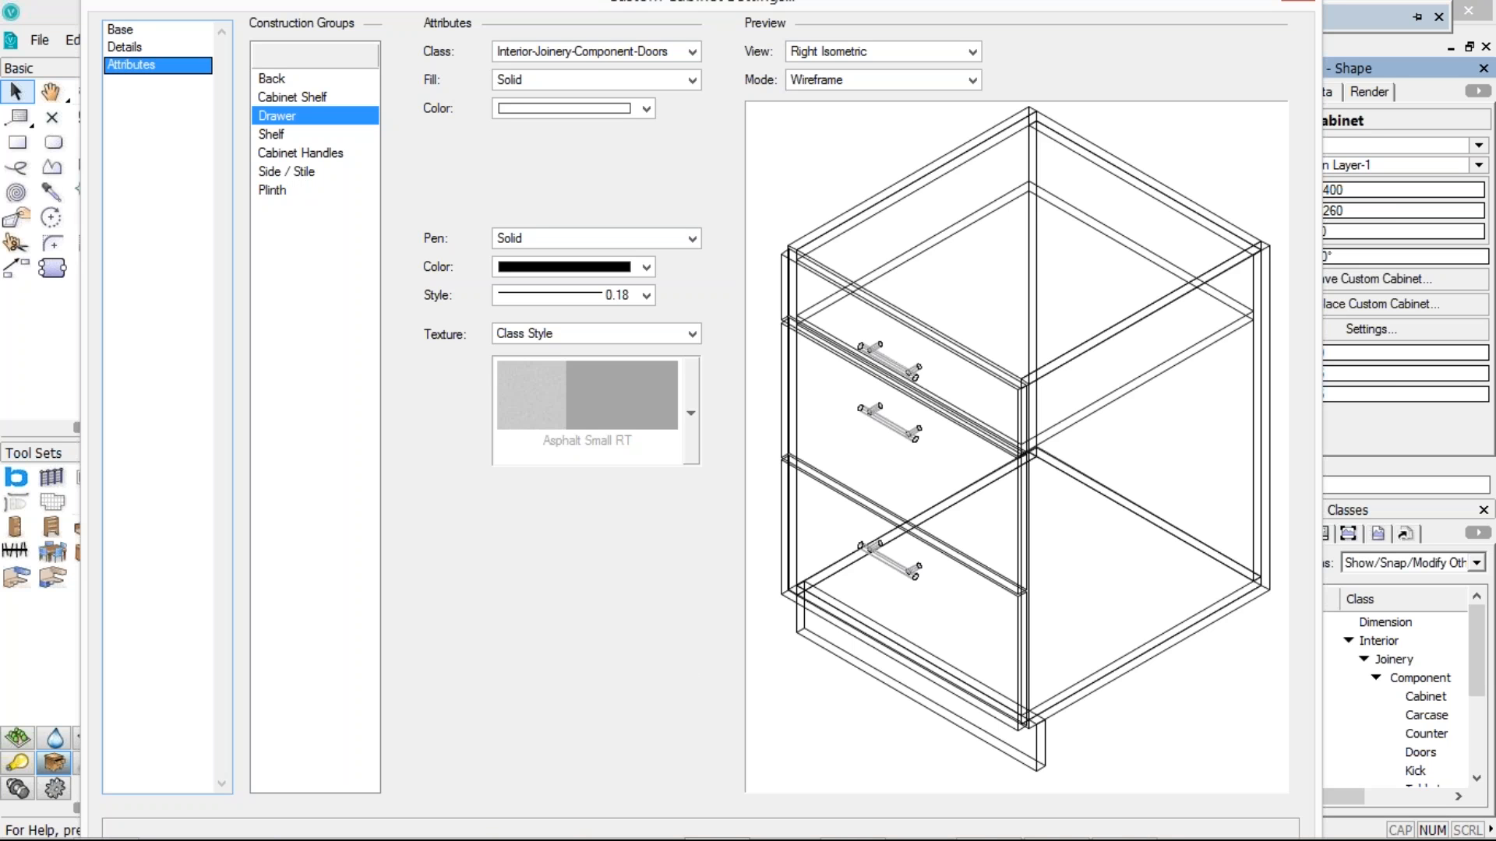
{"action": "key", "text": "Return"}
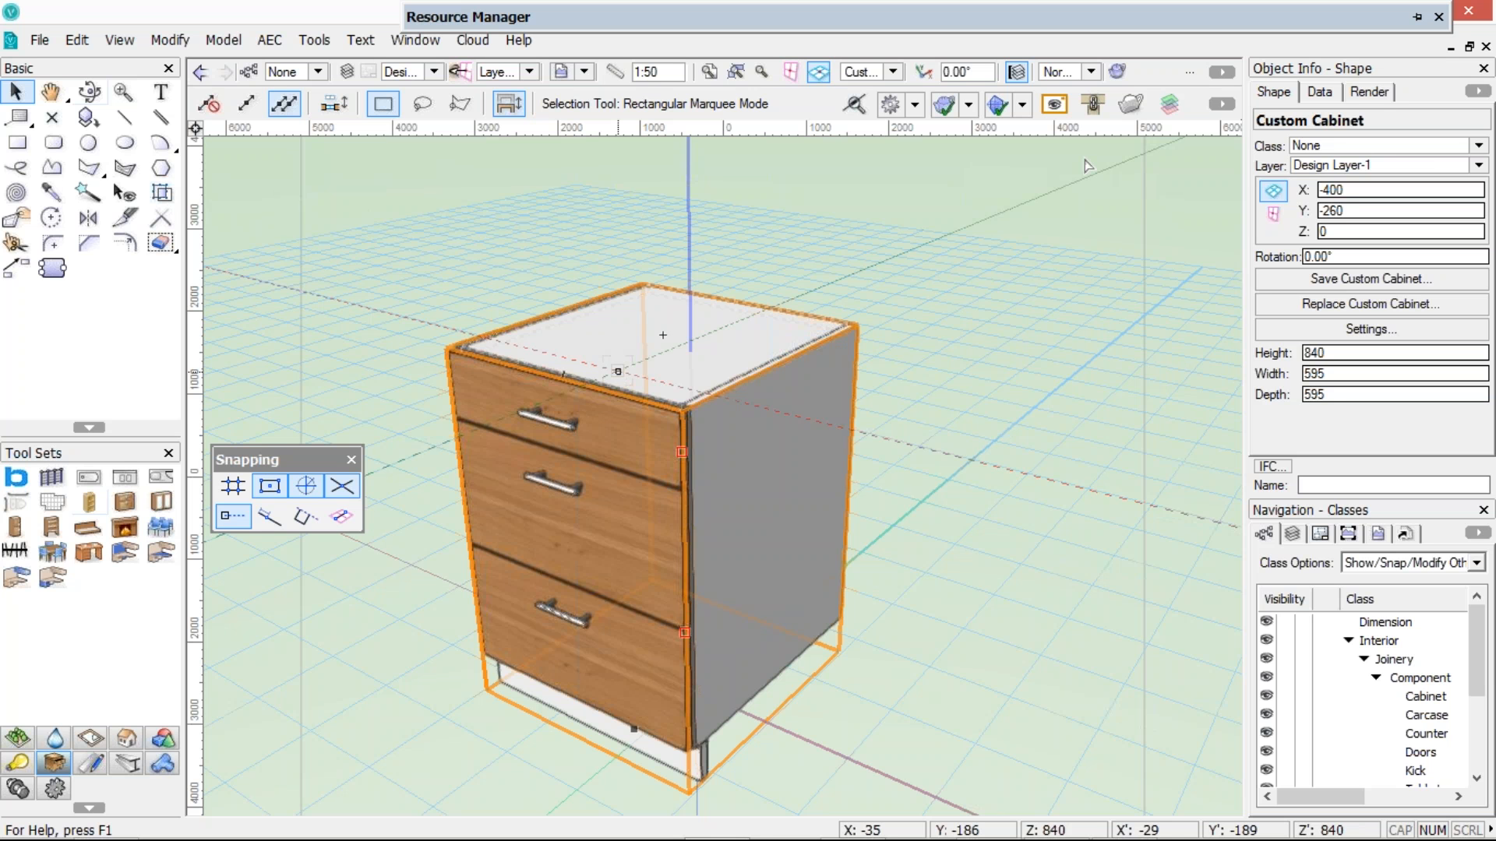
Reopen the three-drawer cabinet's settings and review the class and texture assigned to its Drawer group
{"action": "mouse_move", "coordinate": [468, 16]}
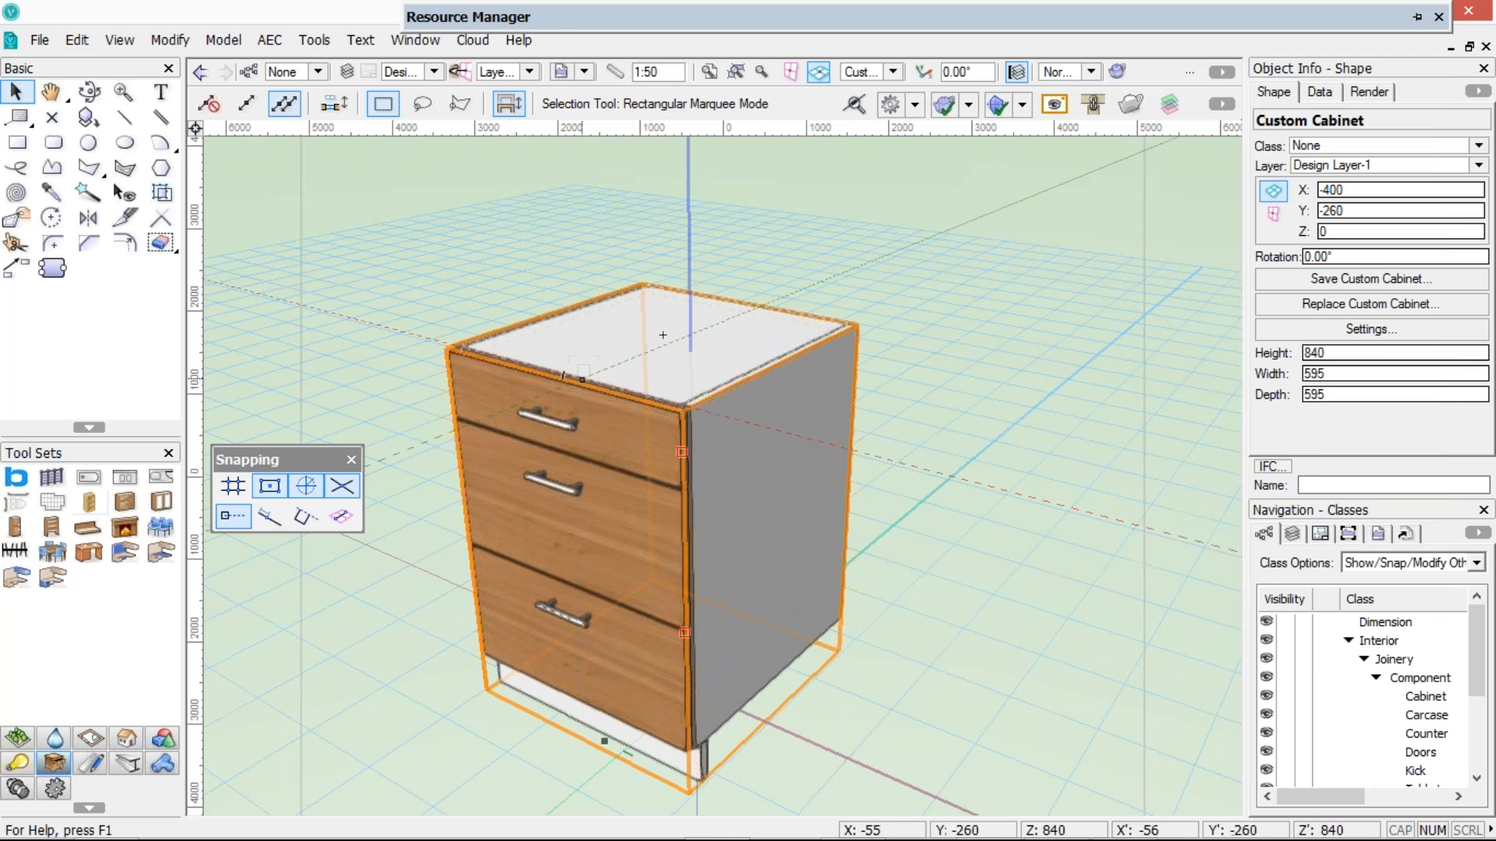
{"action": "left_click", "coordinate": [1368, 329]}
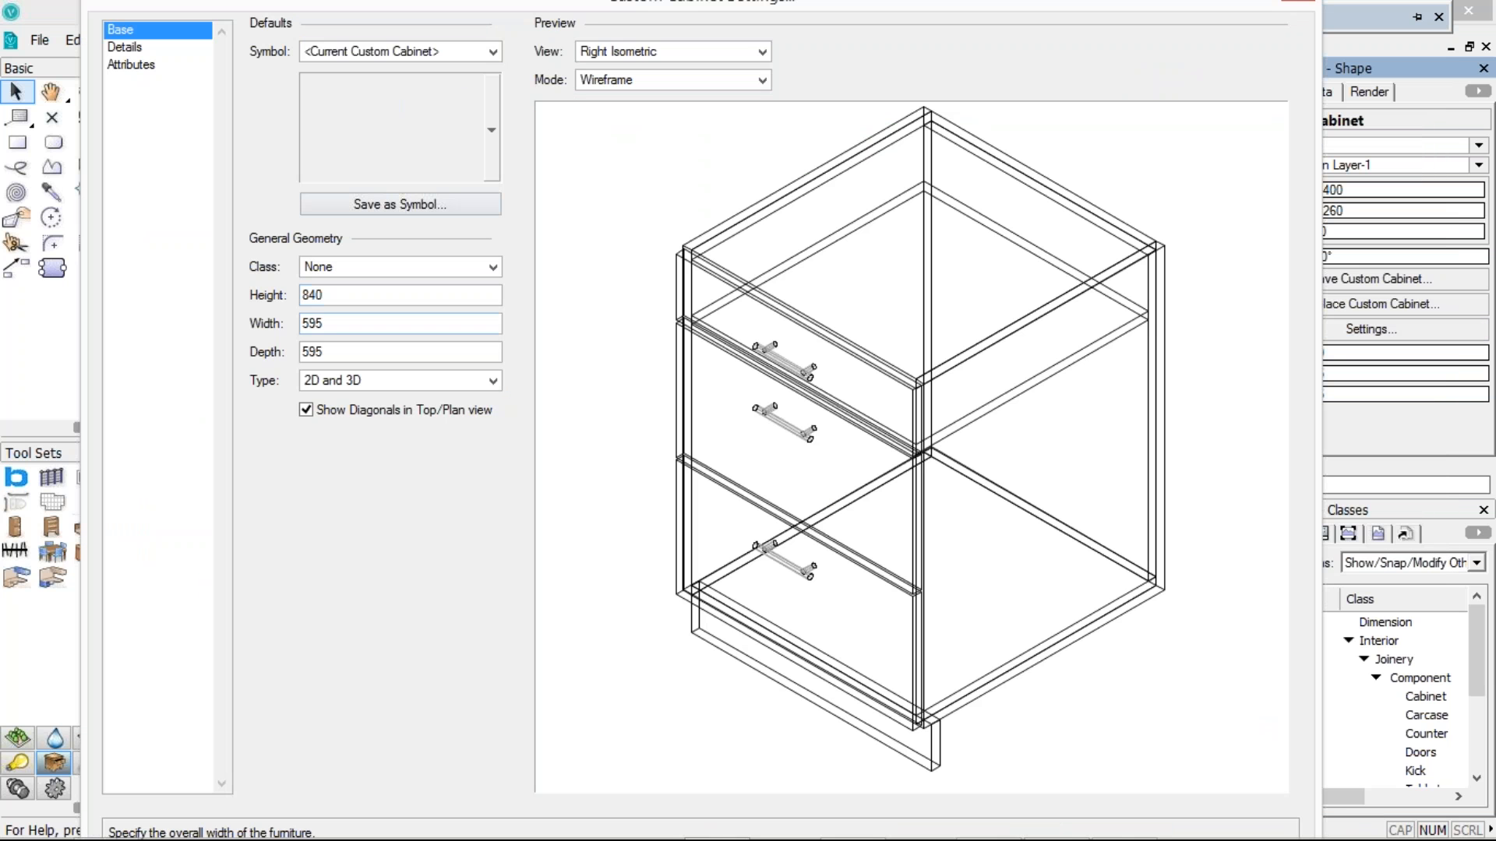
{"action": "left_click", "coordinate": [134, 48]}
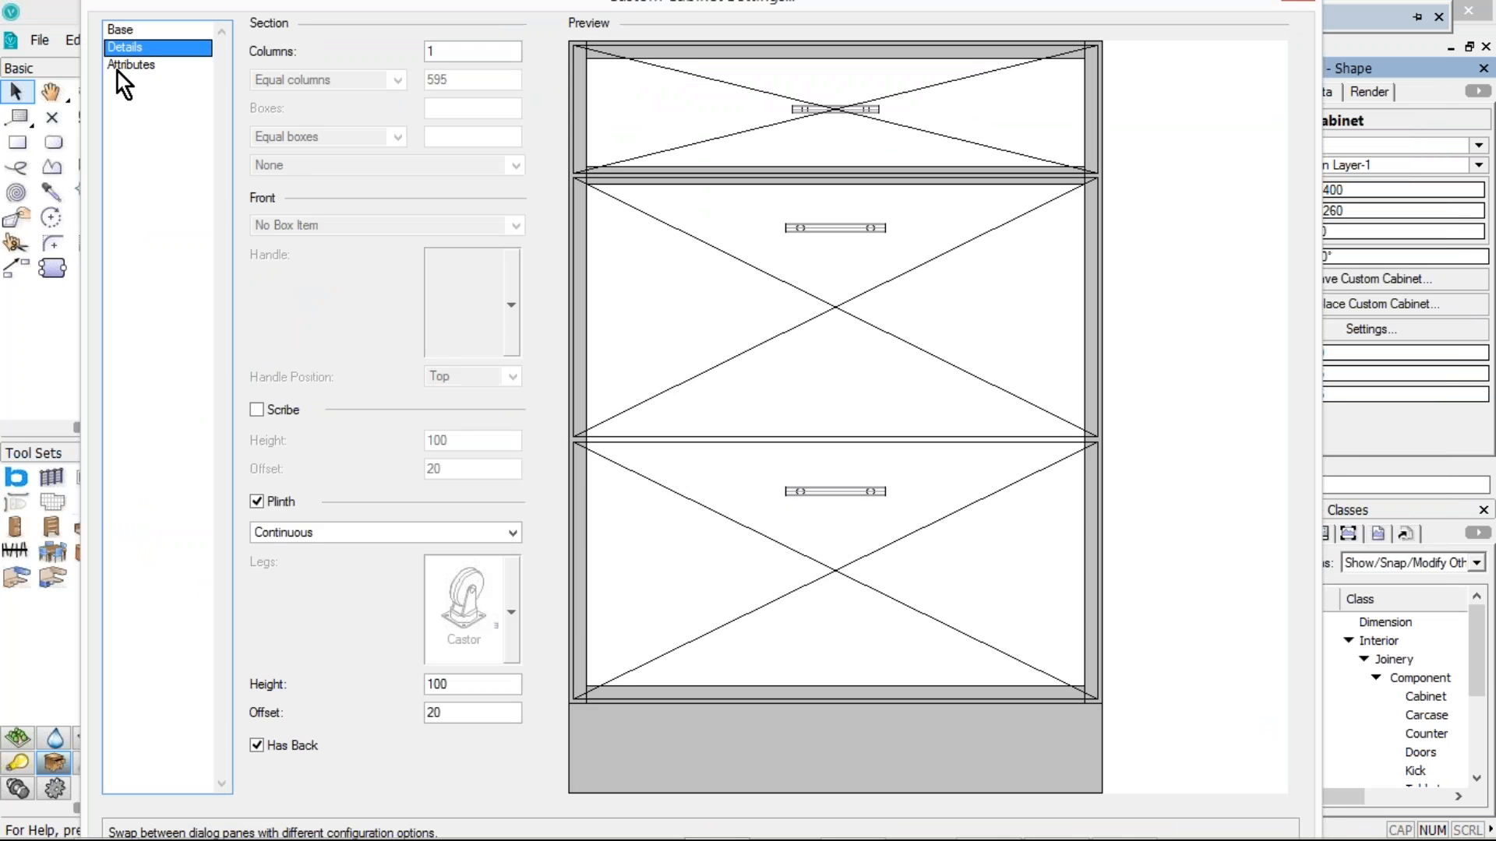
{"action": "left_click", "coordinate": [118, 70]}
{"action": "left_click", "coordinate": [280, 116]}
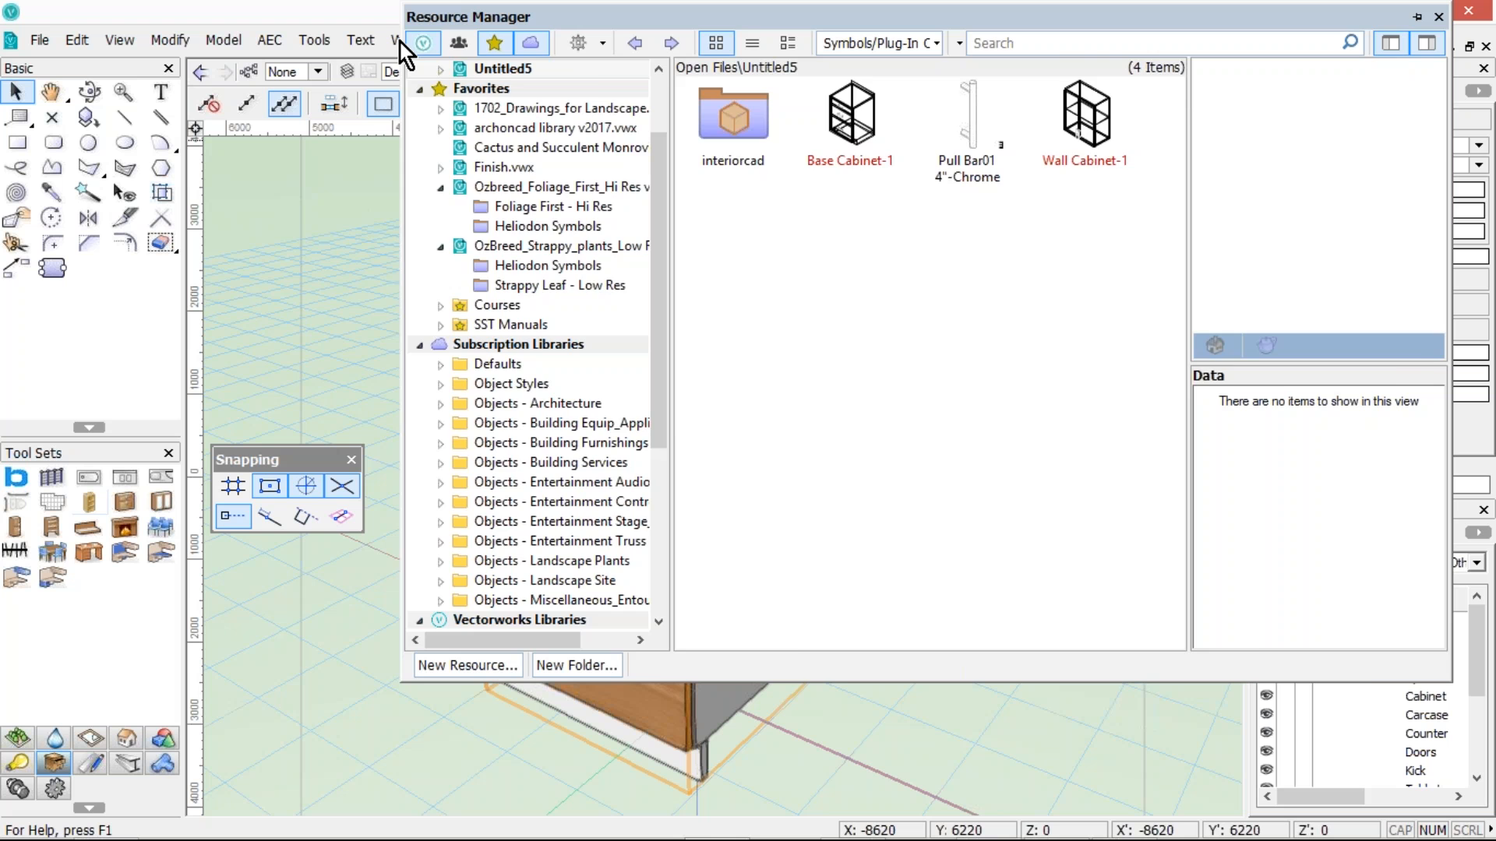
Switch to the blank document Untitled1 and close it without saving the changes
{"action": "left_click", "coordinate": [400, 42]}
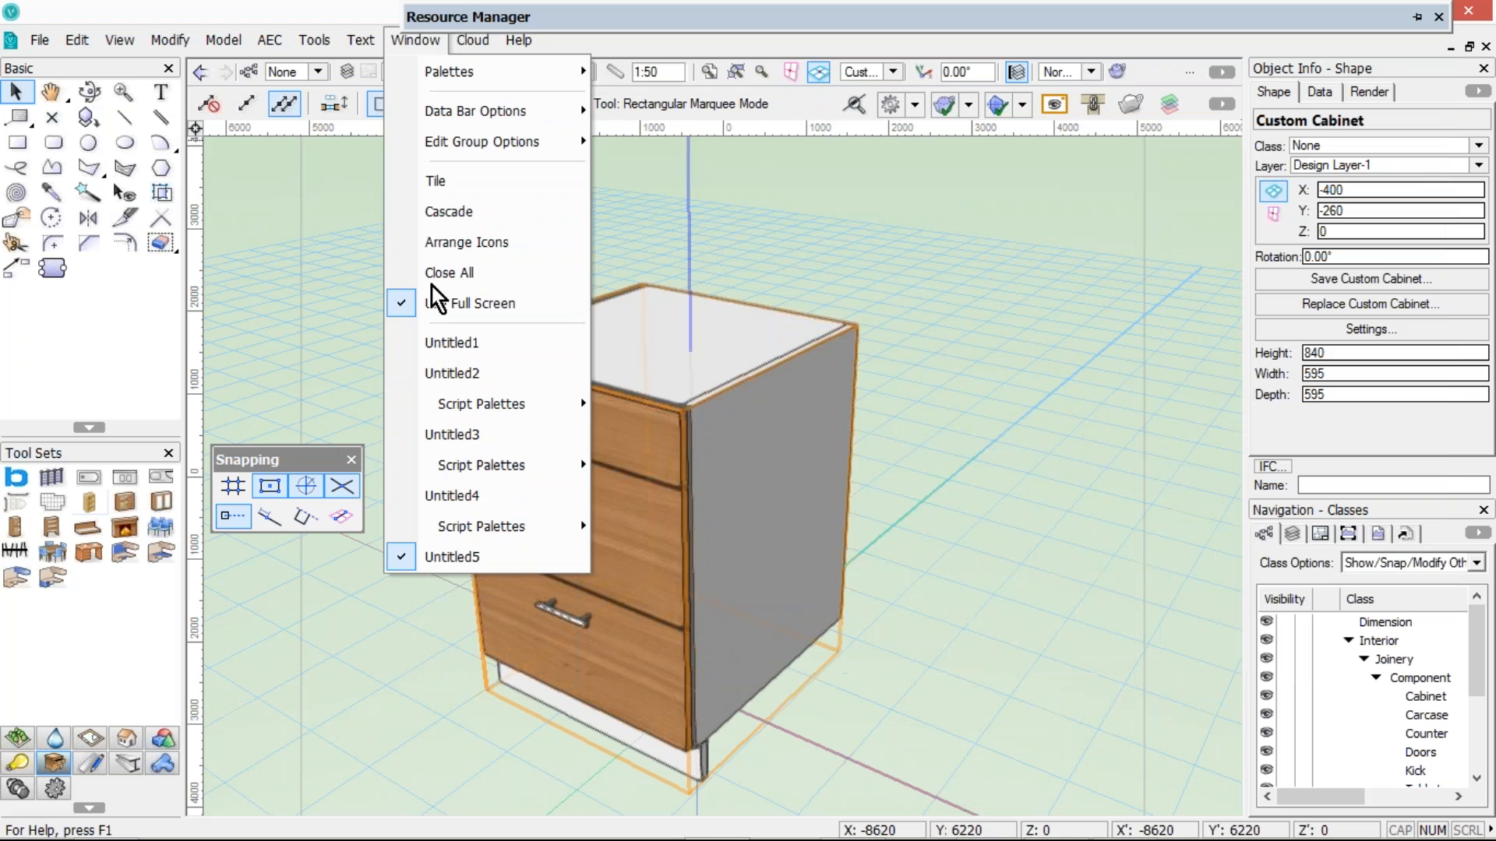
{"action": "left_click", "coordinate": [438, 343]}
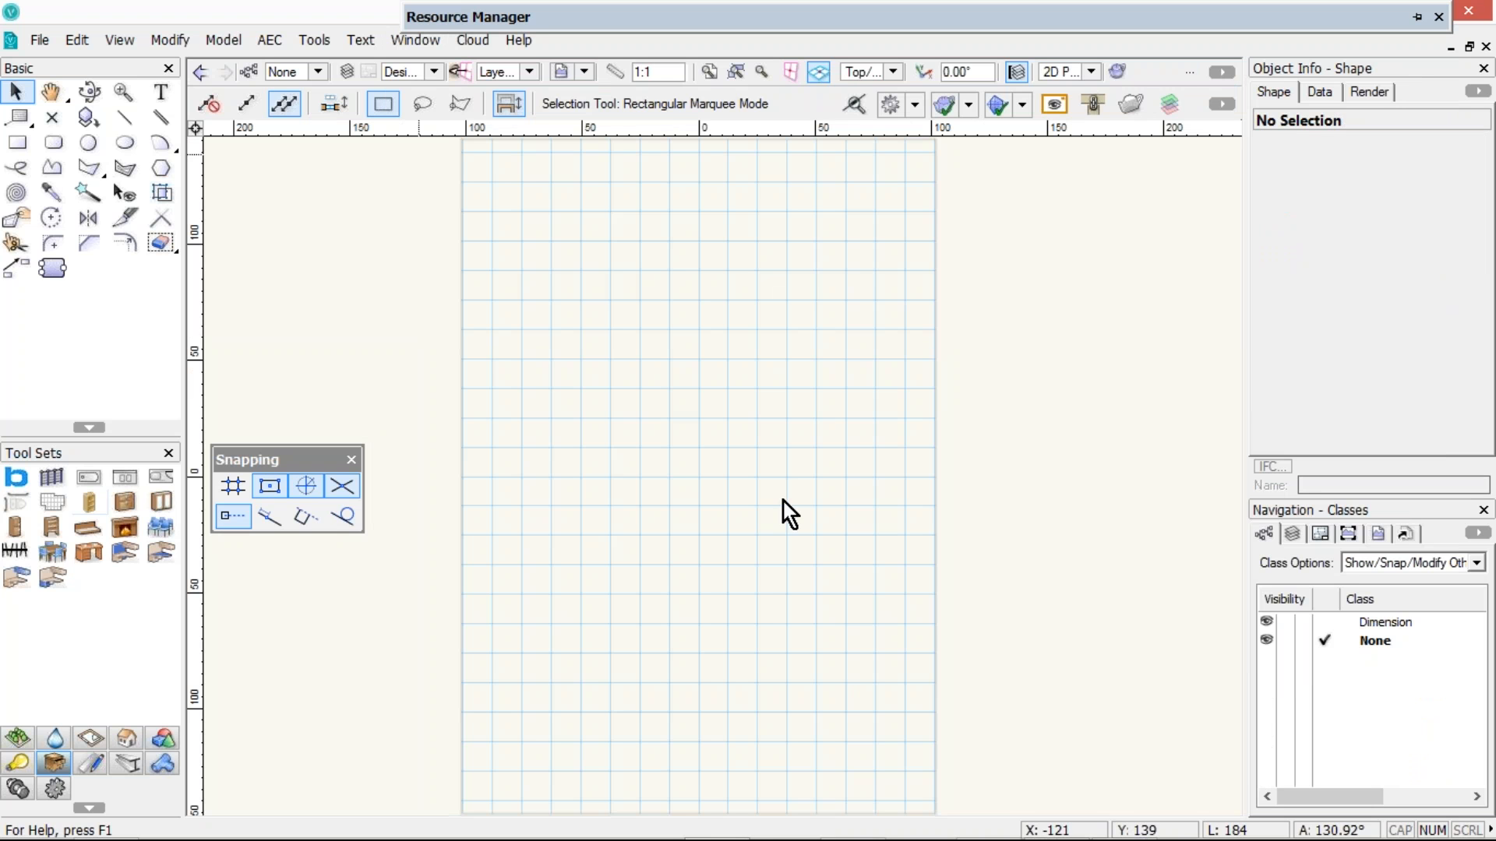
{"action": "key", "text": "ctrl+w"}
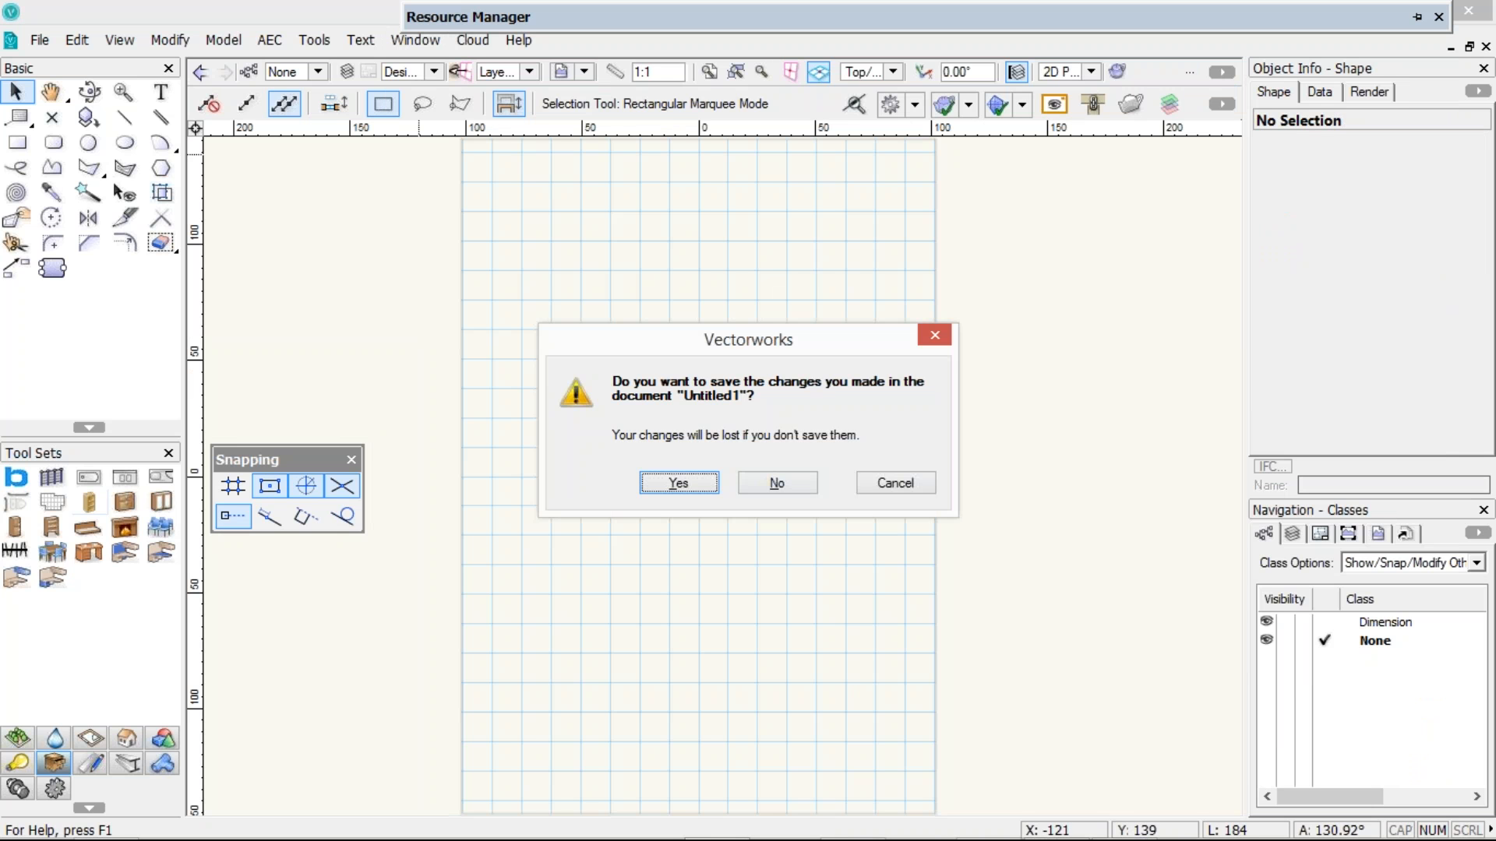
{"action": "left_click", "coordinate": [777, 483]}
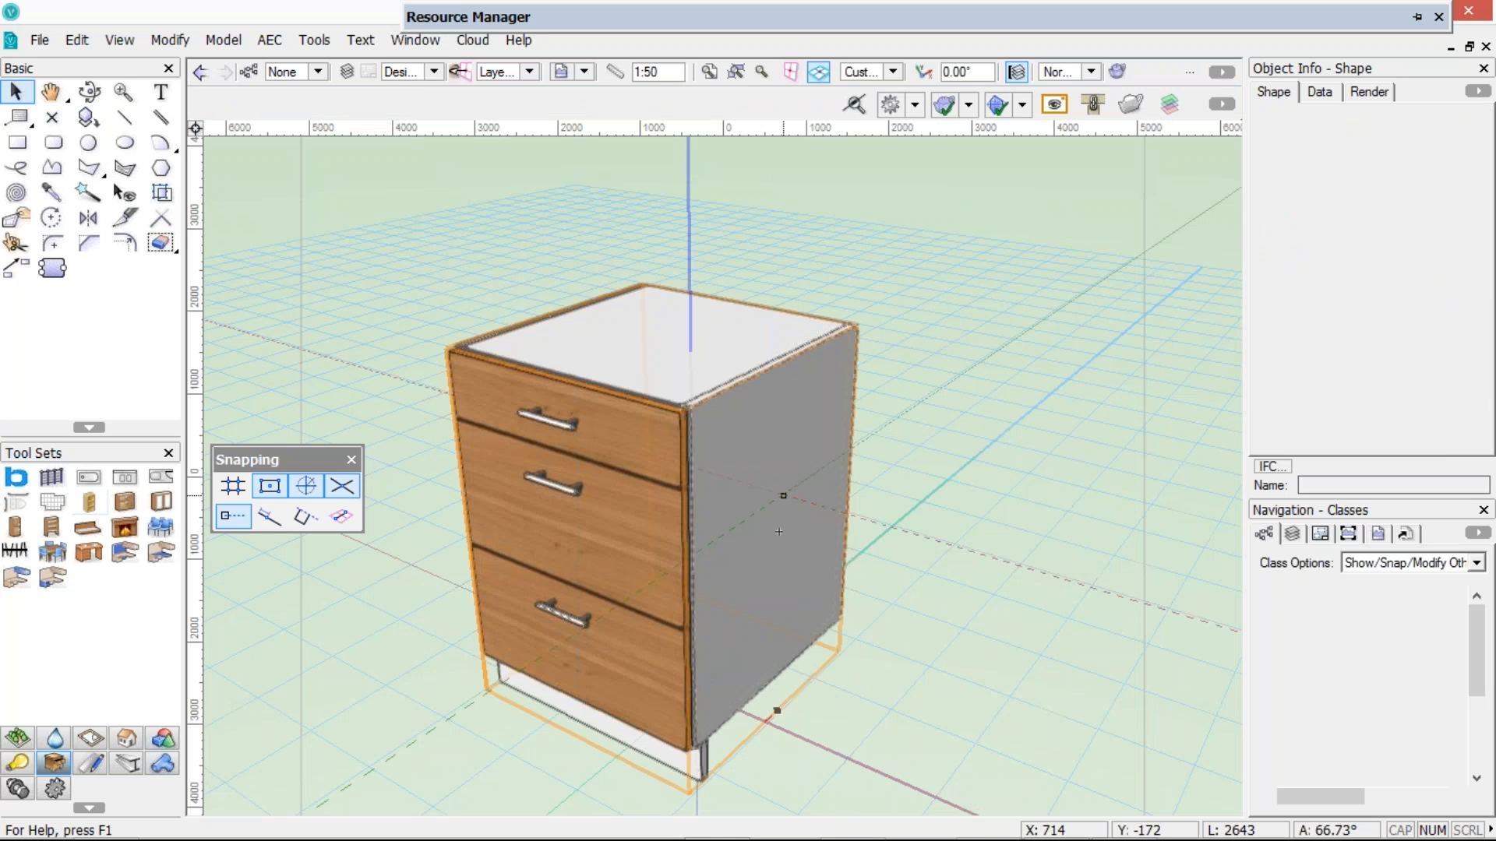
Switch to the open document Untitled2 and inspect the kitchen's base cabinet and the tall pantry cabinet
{"action": "left_click", "coordinate": [415, 40]}
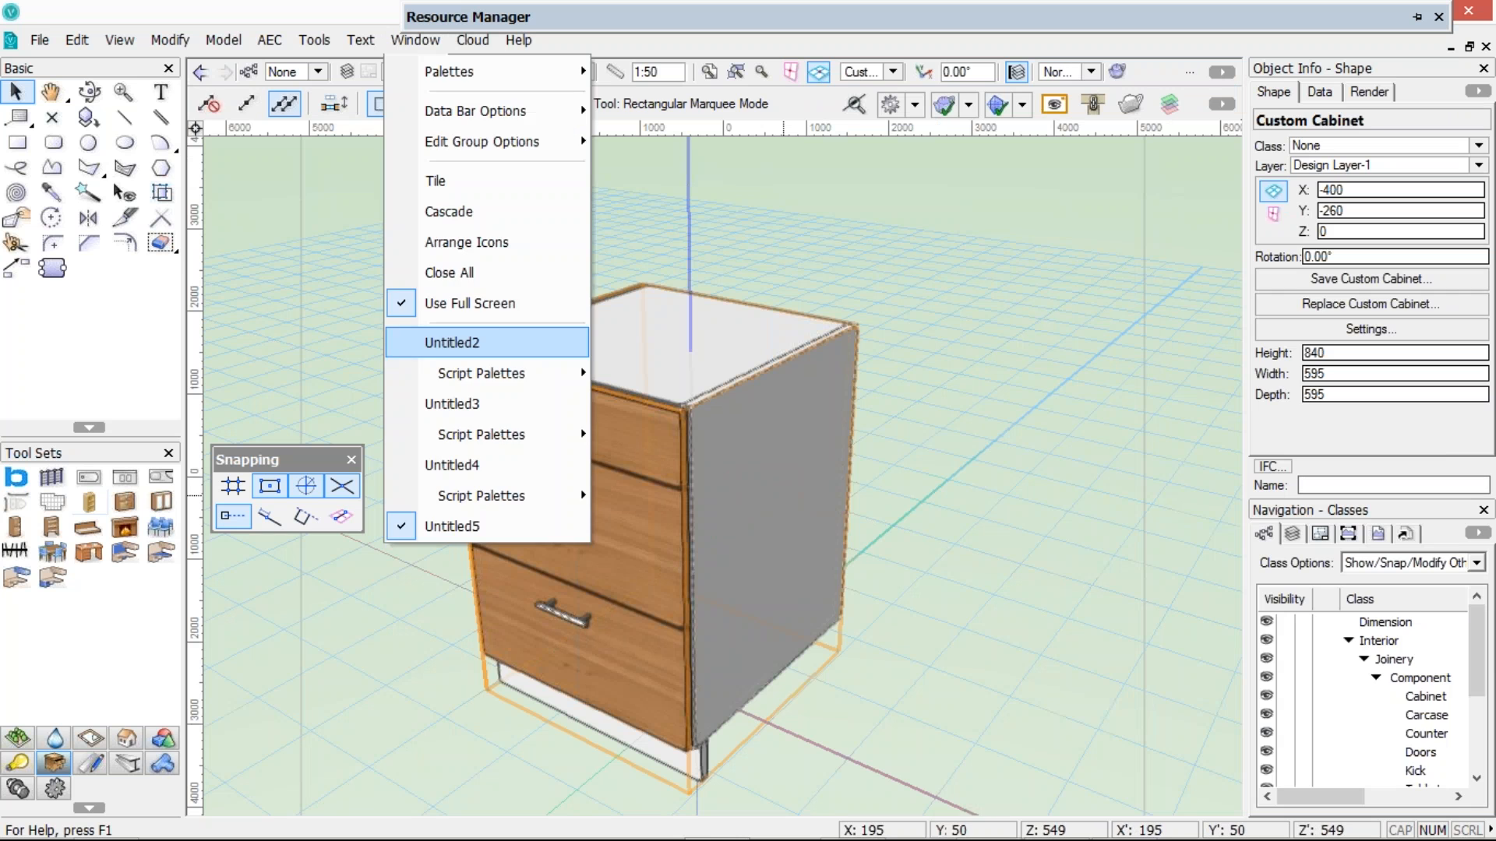
{"action": "left_click", "coordinate": [452, 342]}
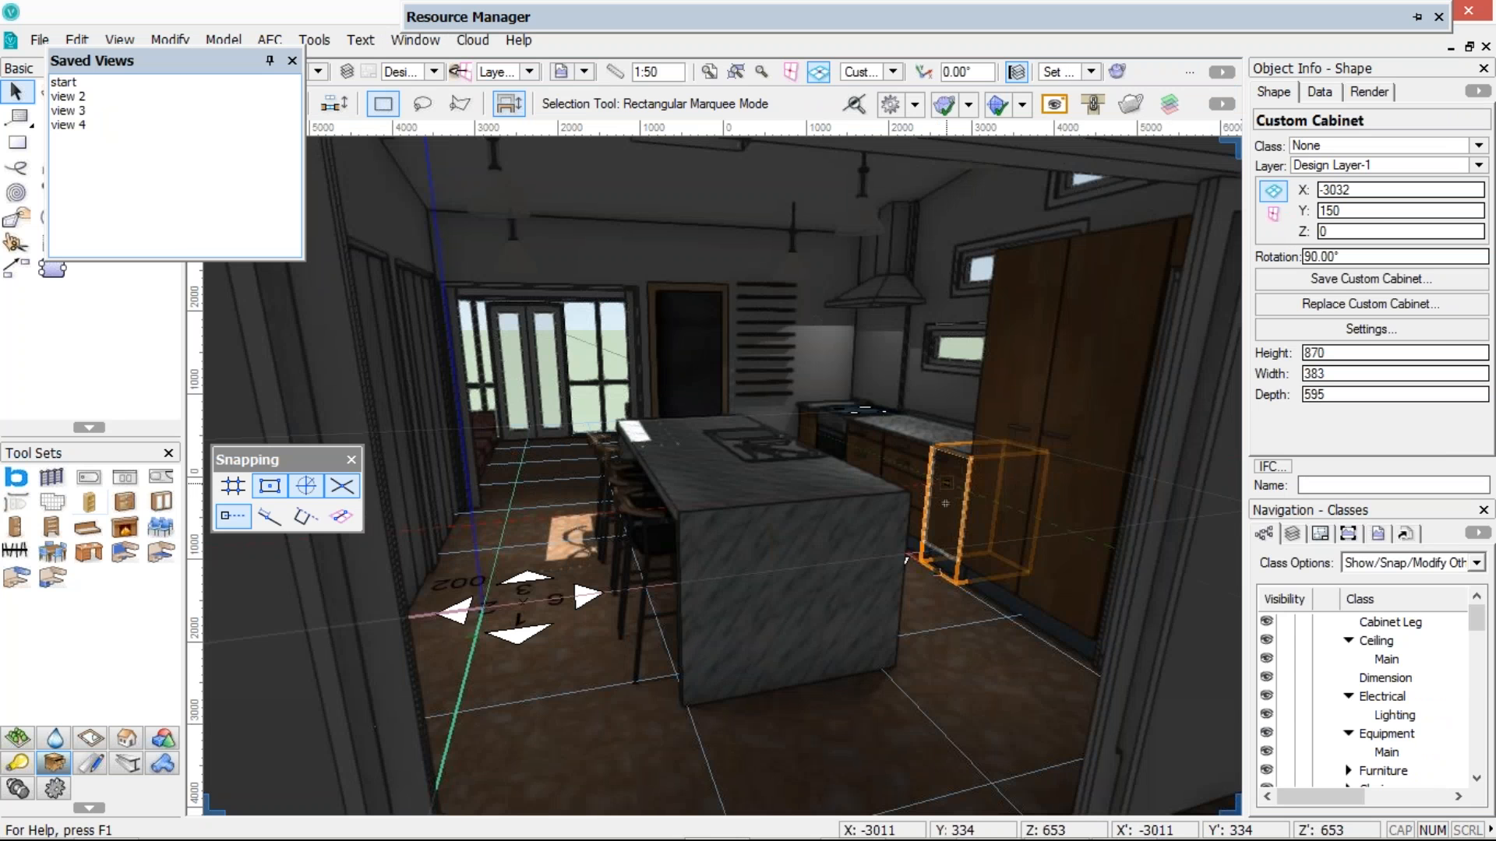
{"action": "left_click", "coordinate": [905, 473]}
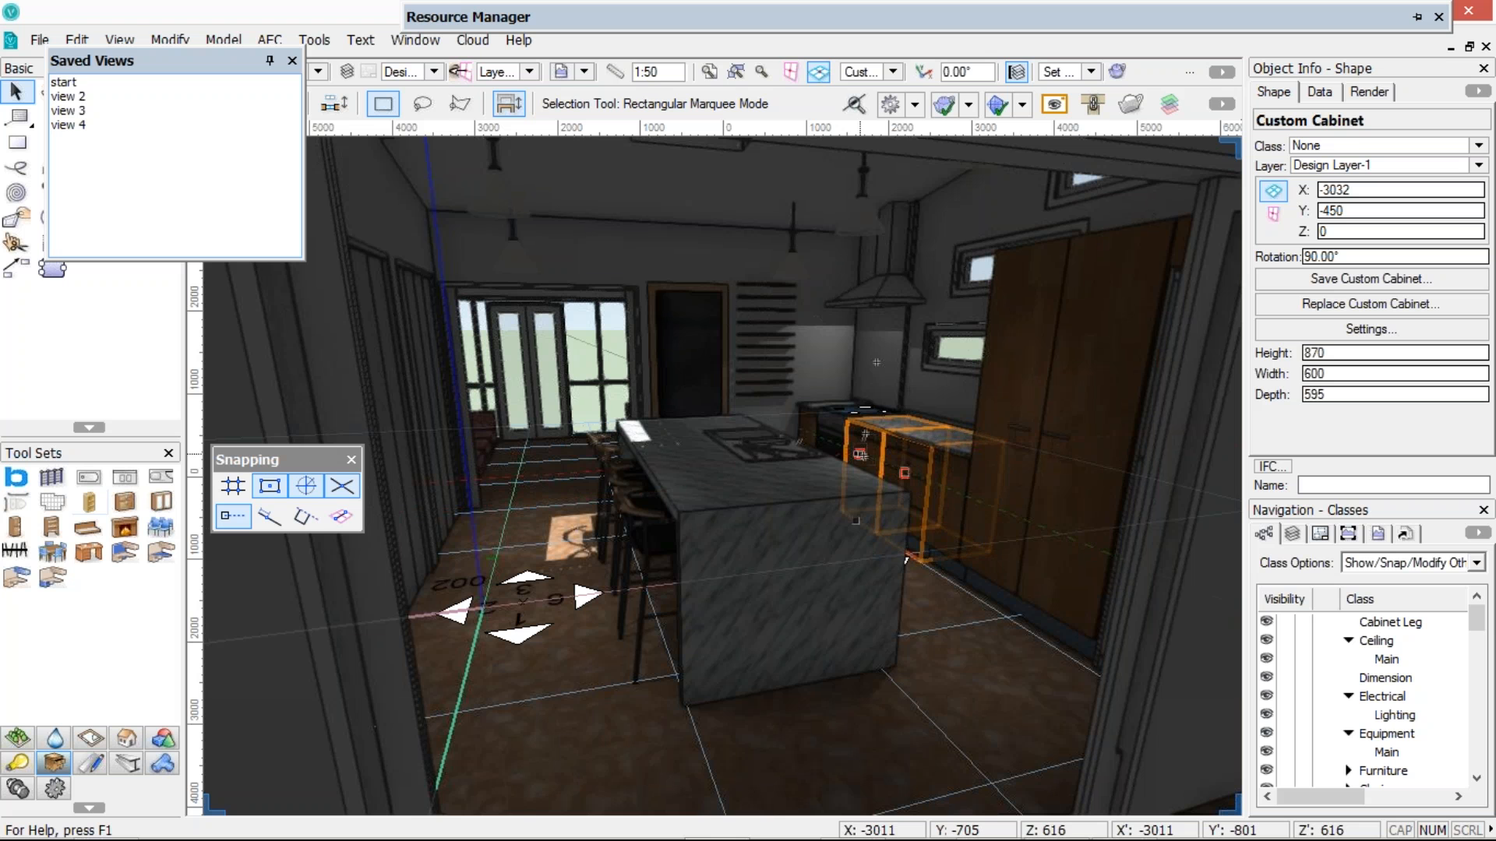
{"action": "left_click", "coordinate": [1077, 478]}
{"action": "left_click", "coordinate": [1078, 483]}
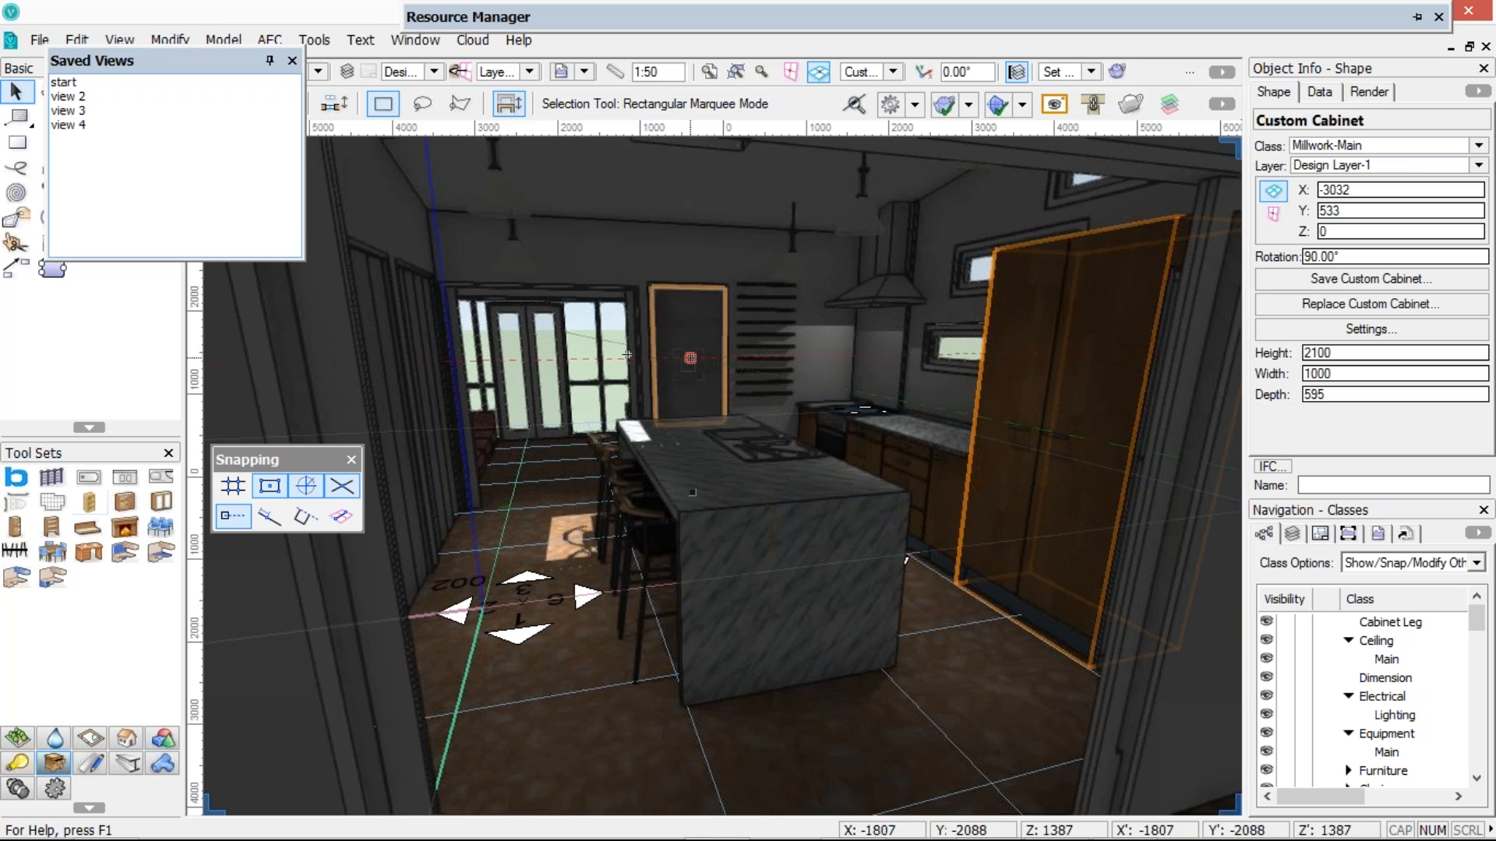
Find the wooden TV wall unit behind the house's corner window and enter its group for editing
{"action": "middle_click_drag", "start_coordinate": [745, 411], "coordinate": [768, 370], "text": "ctrl"}
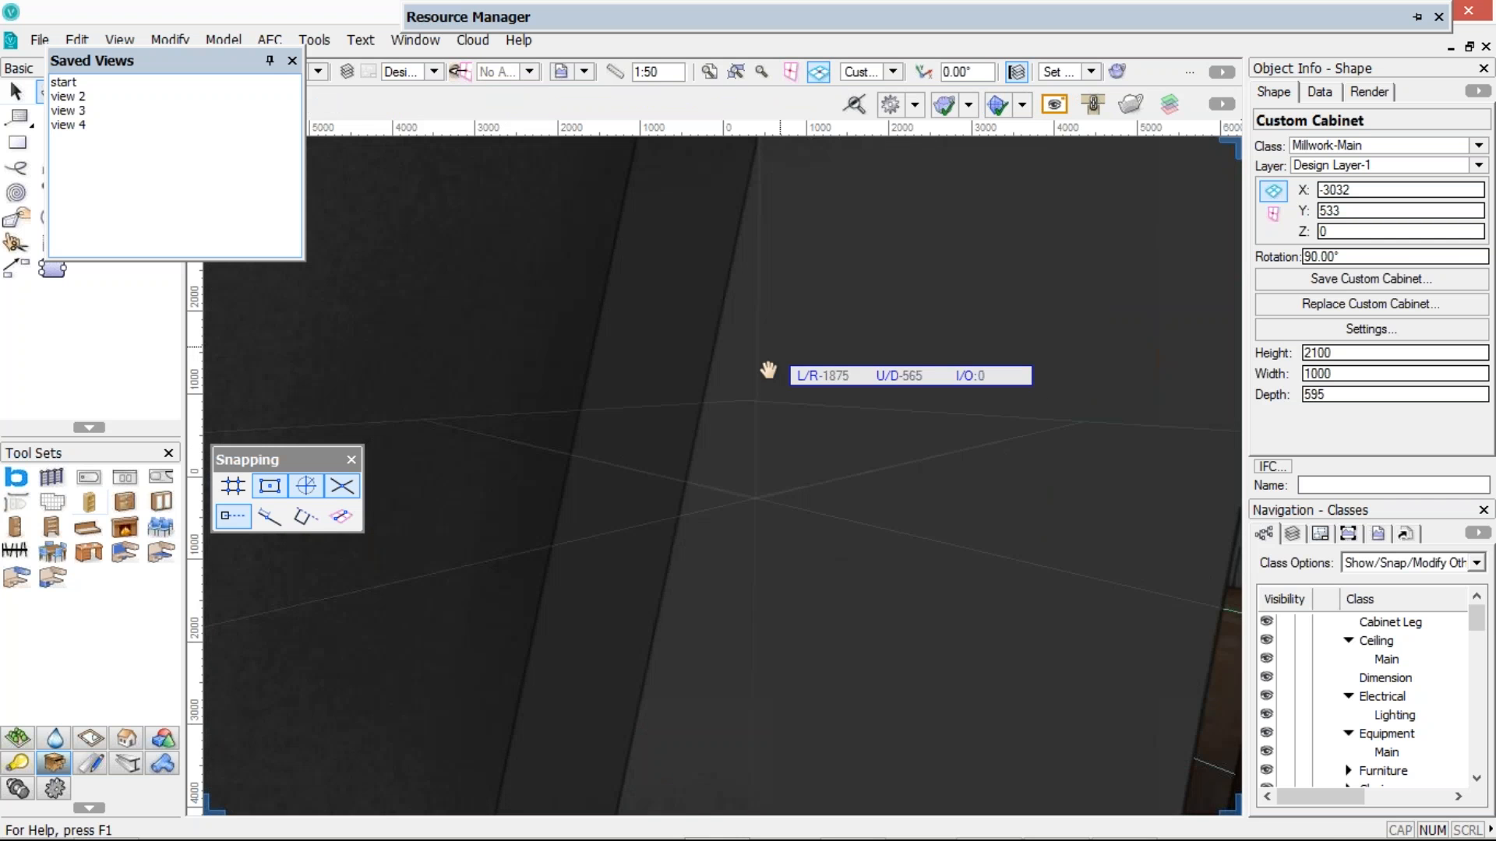
{"action": "scroll", "coordinate": [768, 370], "scroll_direction": "down", "scroll_amount": 8}
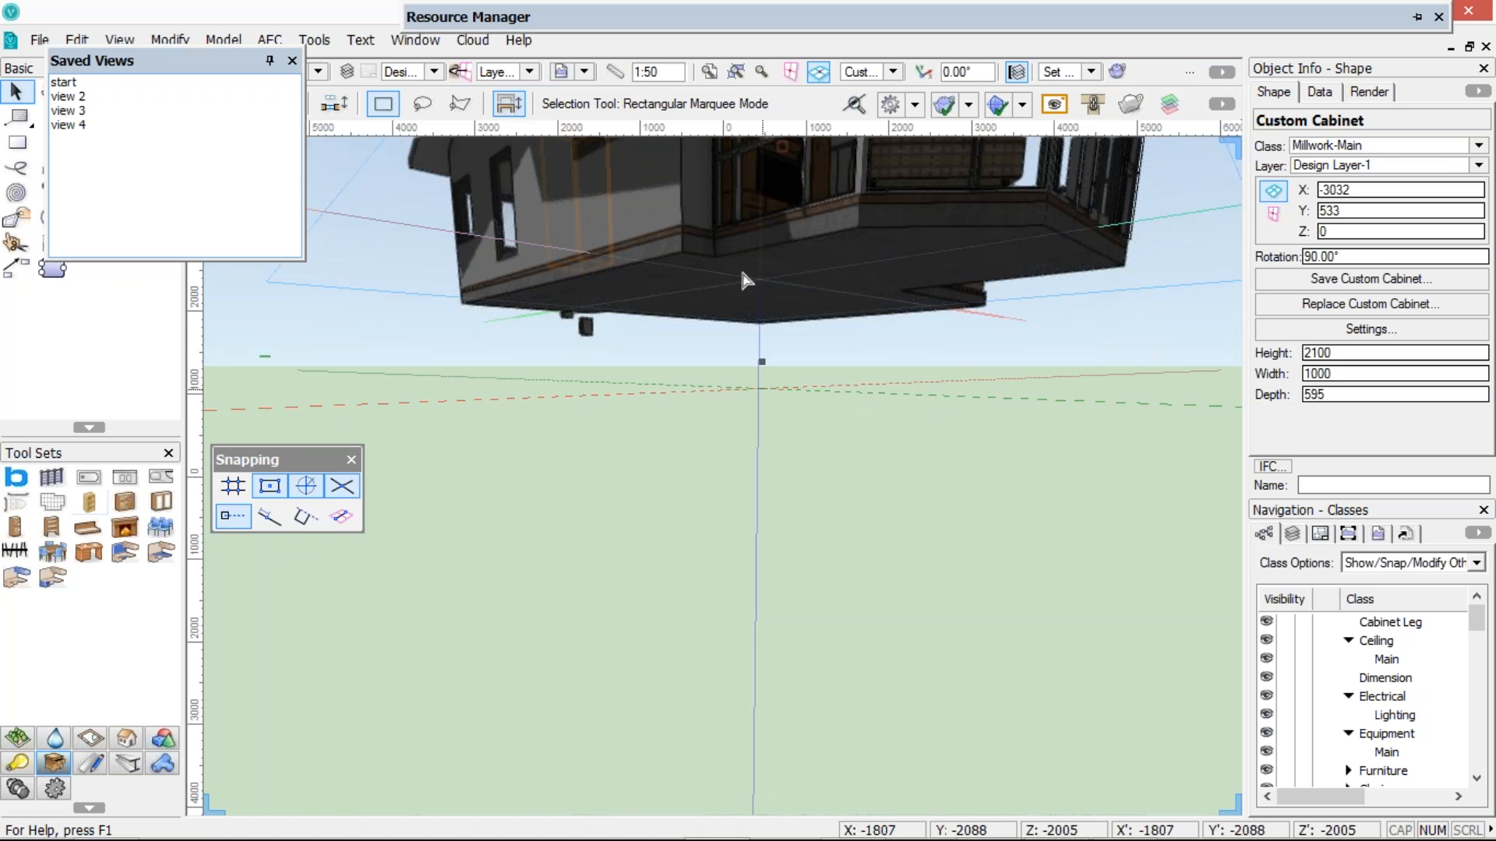
{"action": "scroll", "coordinate": [744, 280], "scroll_direction": "up", "scroll_amount": 3}
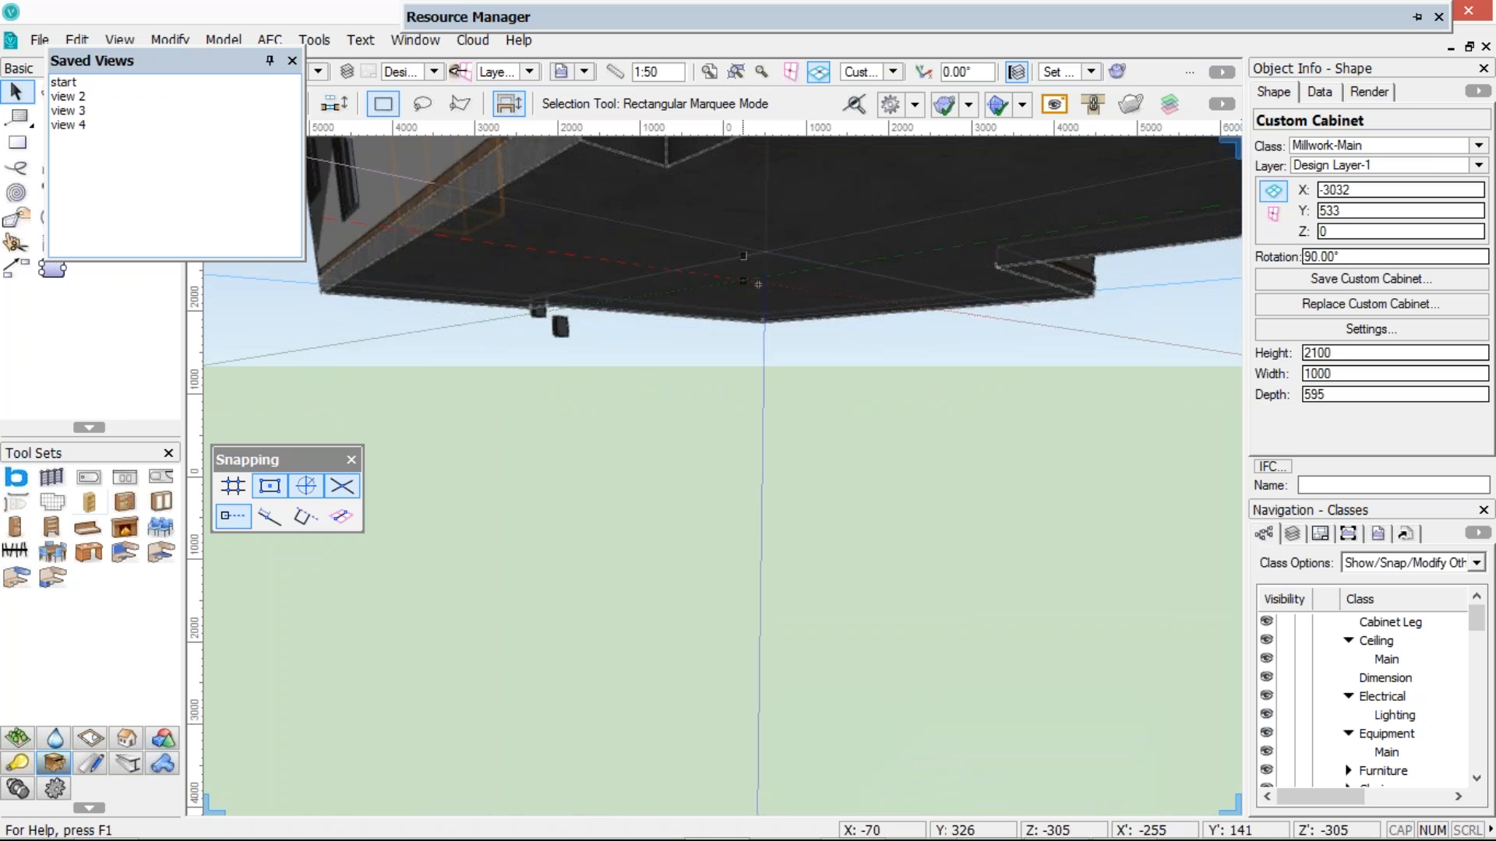
{"action": "middle_click_drag", "start_coordinate": [743, 280], "coordinate": [666, 397]}
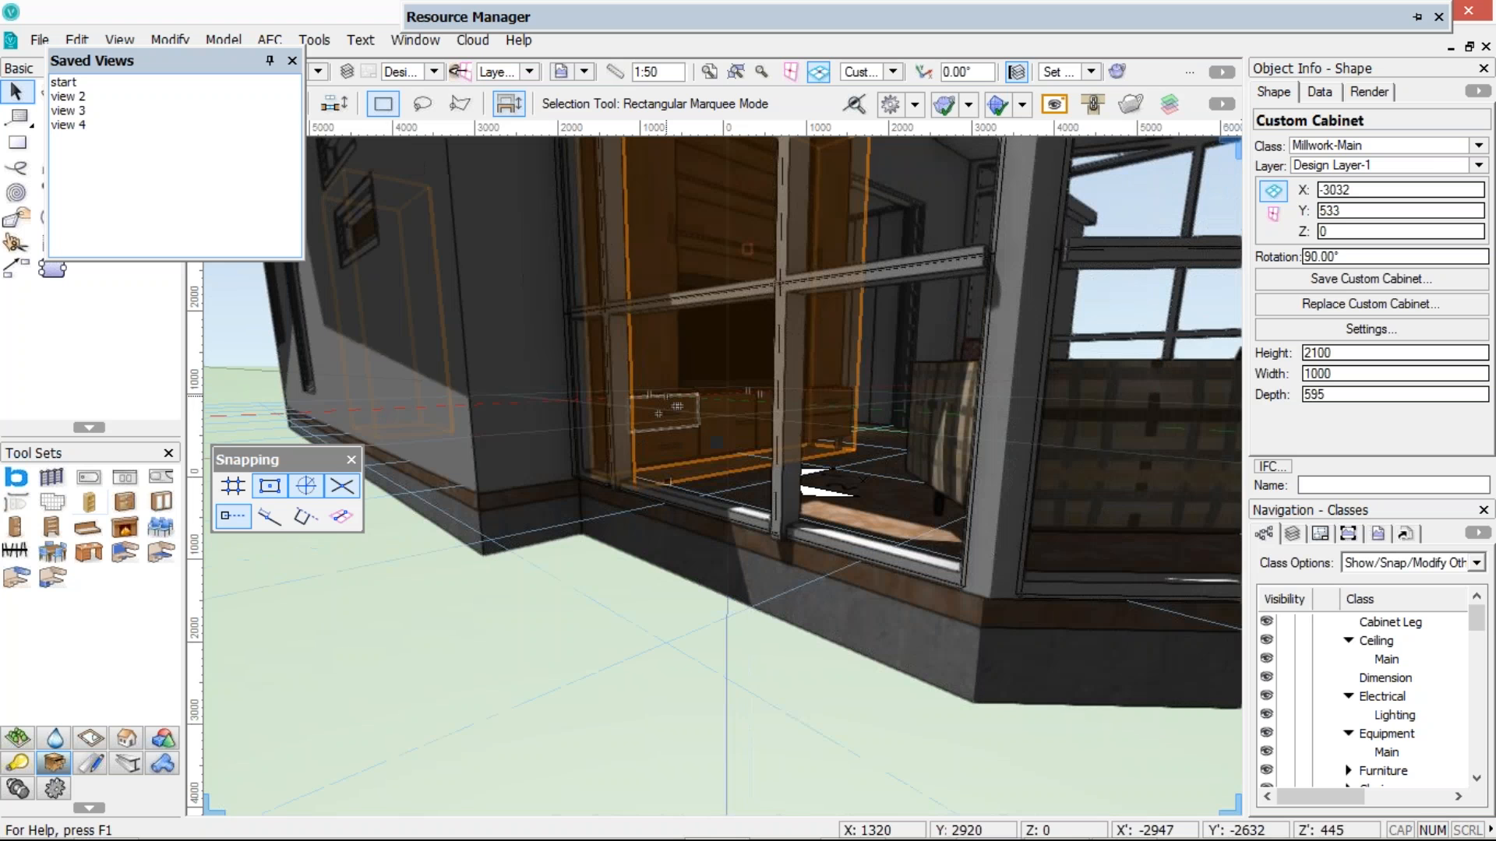
{"action": "left_click", "coordinate": [677, 406]}
{"action": "double_click", "coordinate": [677, 406]}
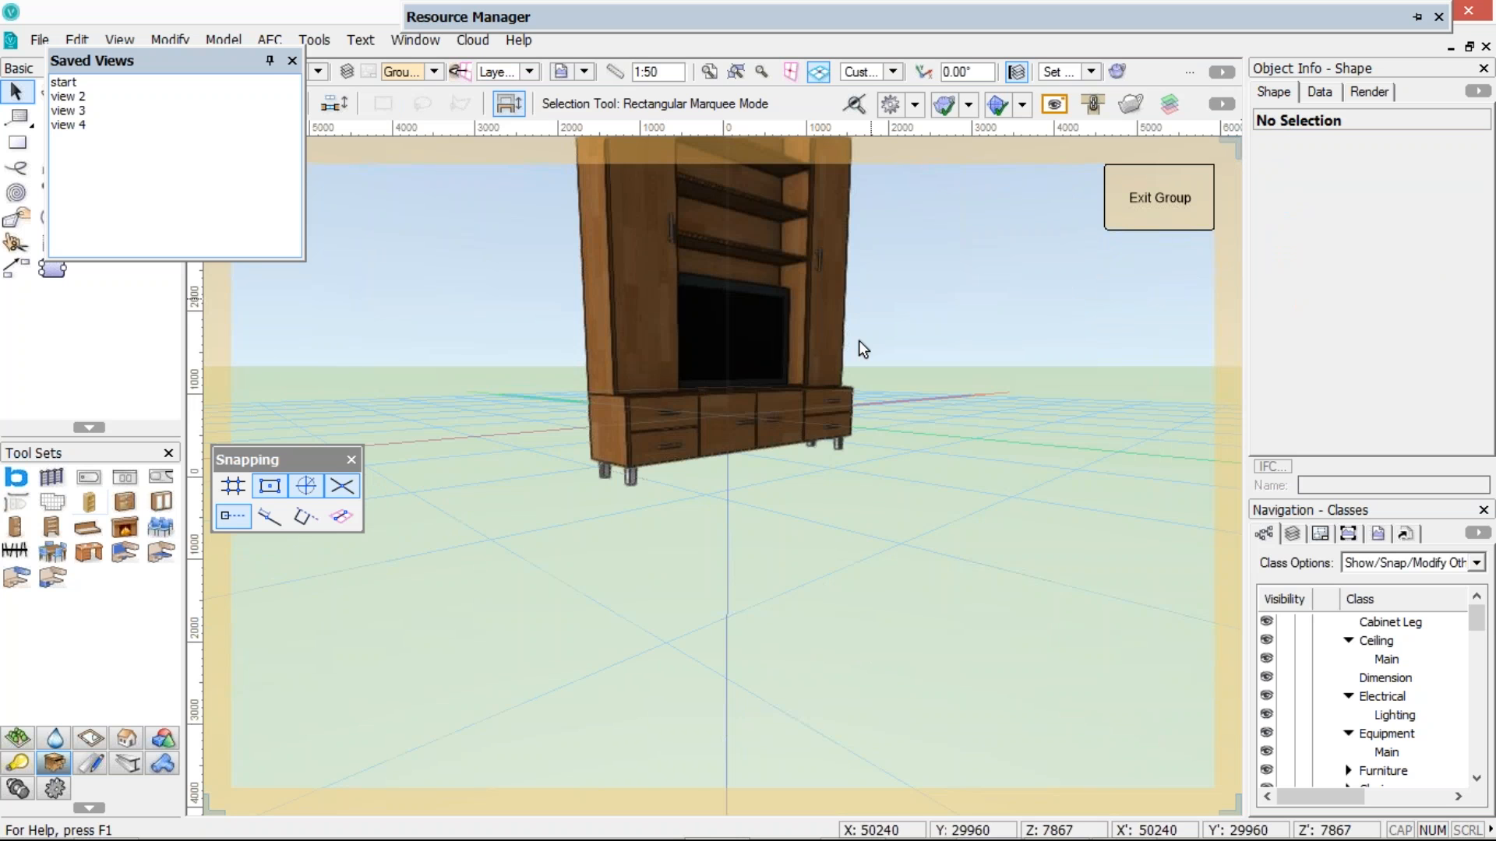
Remove the television from the wall unit inside the group
{"action": "middle_click_drag", "start_coordinate": [859, 341], "coordinate": [833, 358], "text": "ctrl"}
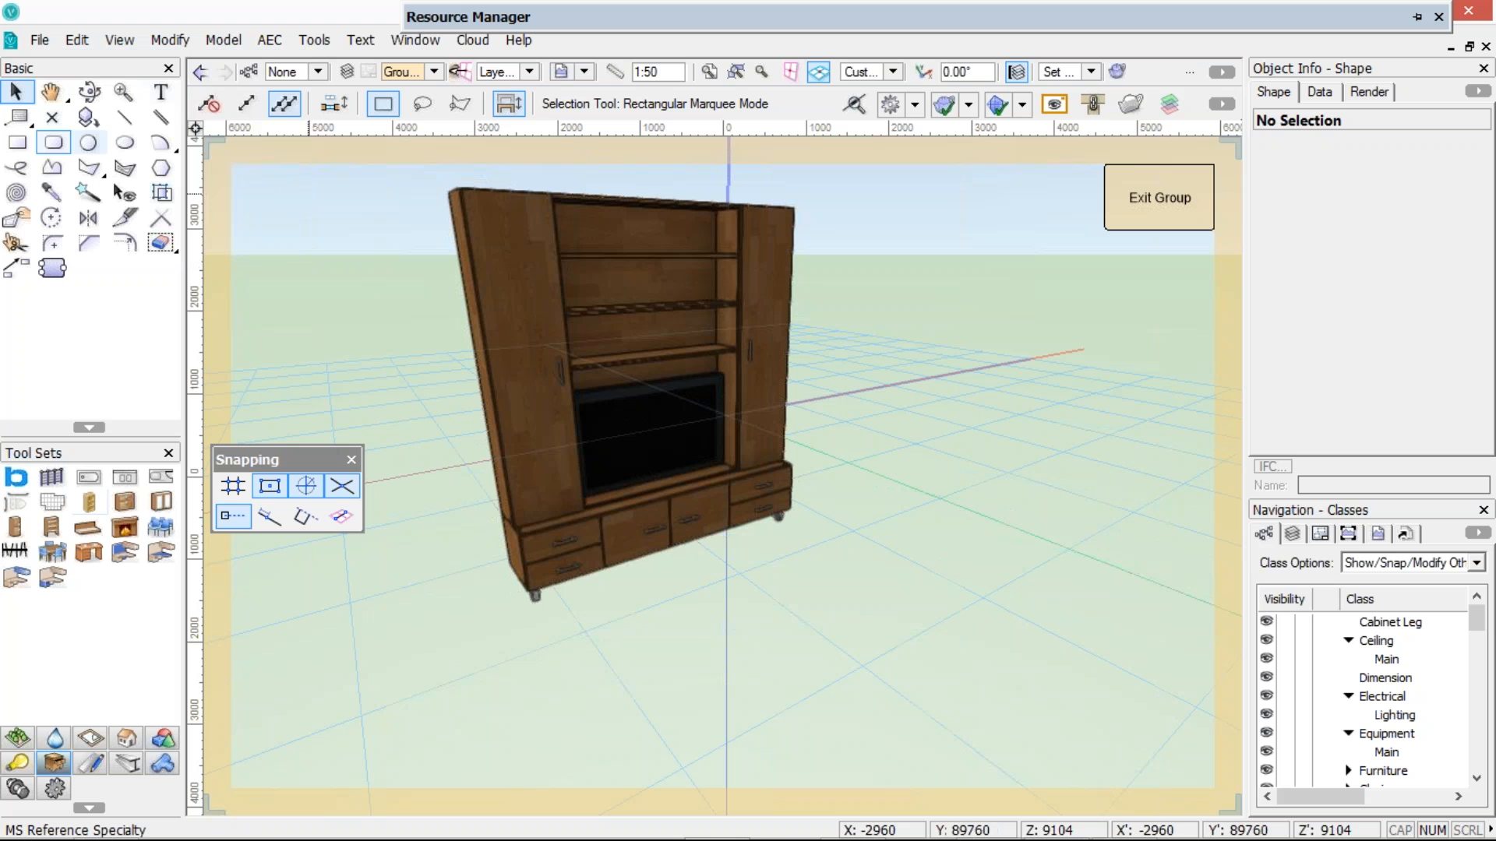
{"action": "middle_click_drag", "start_coordinate": [700, 489], "coordinate": [645, 399], "text": "ctrl"}
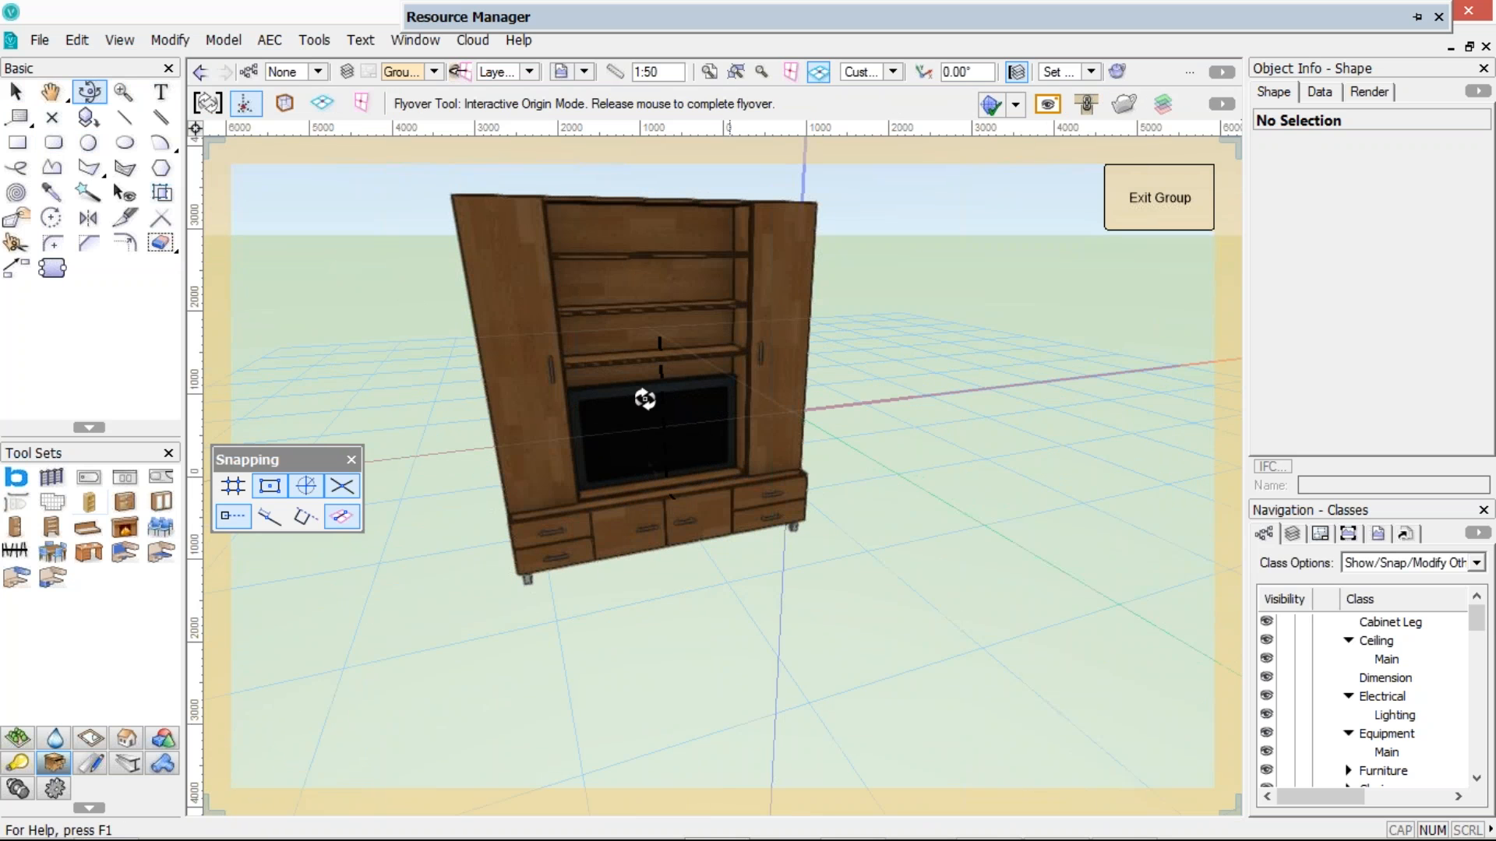
{"action": "middle_click_drag", "start_coordinate": [645, 399], "coordinate": [684, 480], "text": "ctrl"}
{"action": "scroll", "coordinate": [672, 408], "scroll_direction": "up", "scroll_amount": 1}
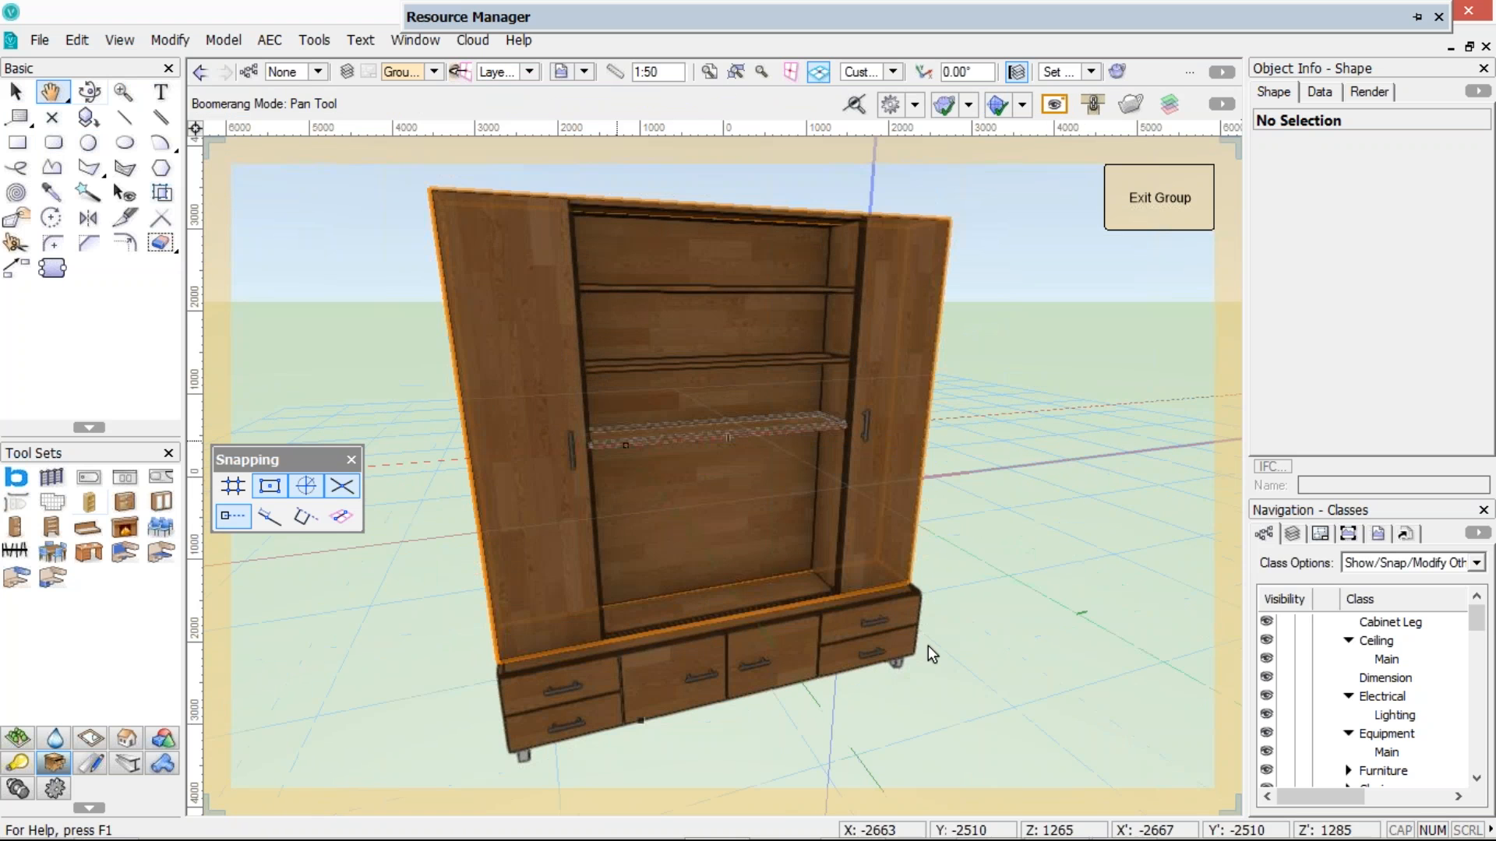
Pull the upper shelving cabinet away from the low base cabinet, and undo the move
{"action": "left_click", "coordinate": [869, 651]}
{"action": "left_click_drag", "start_coordinate": [920, 490], "coordinate": [1008, 427]}
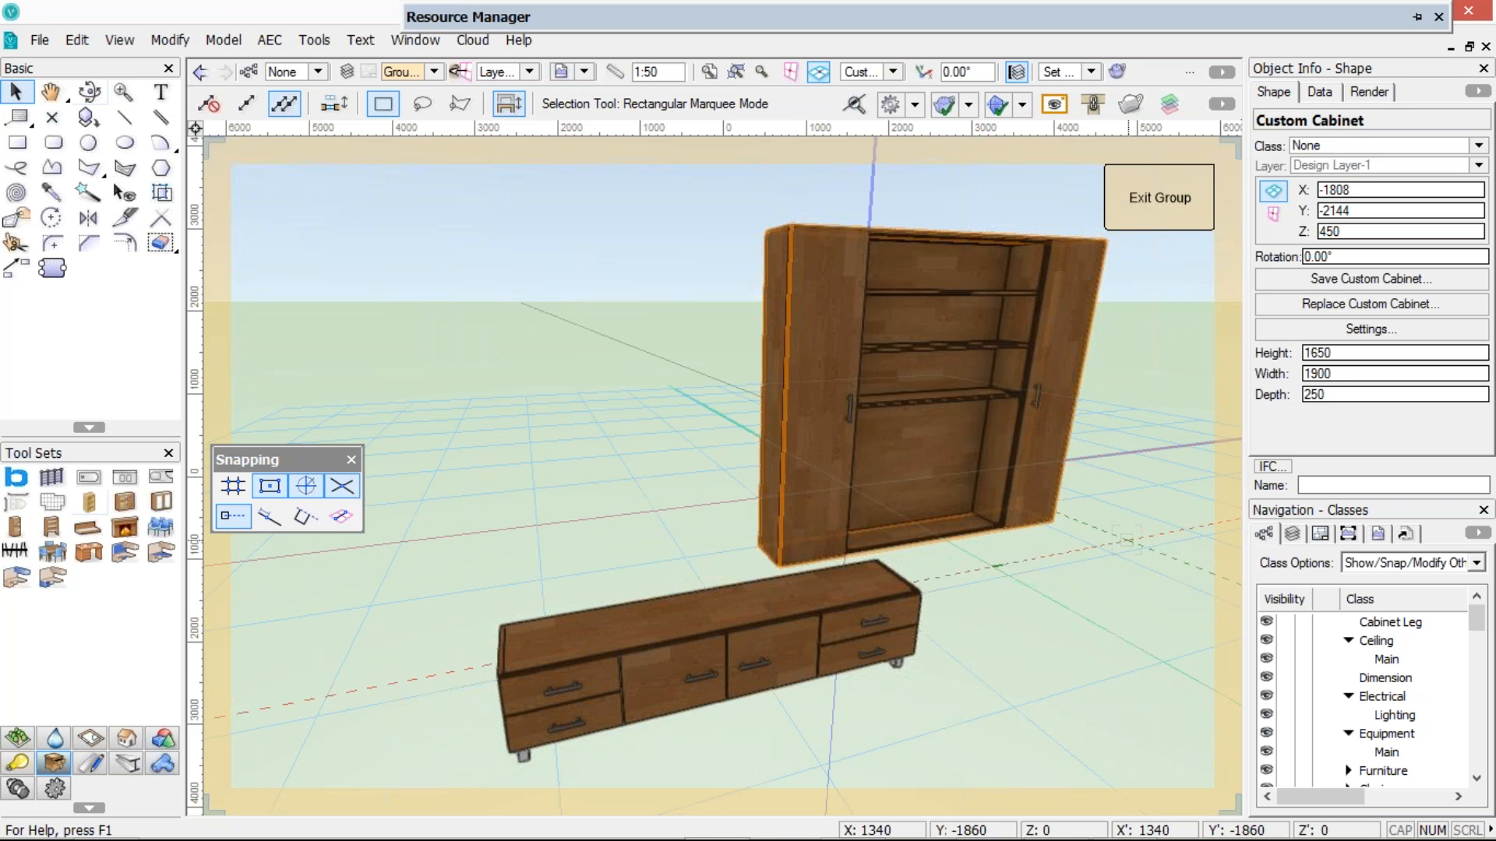
{"action": "key", "text": "ctrl+z"}
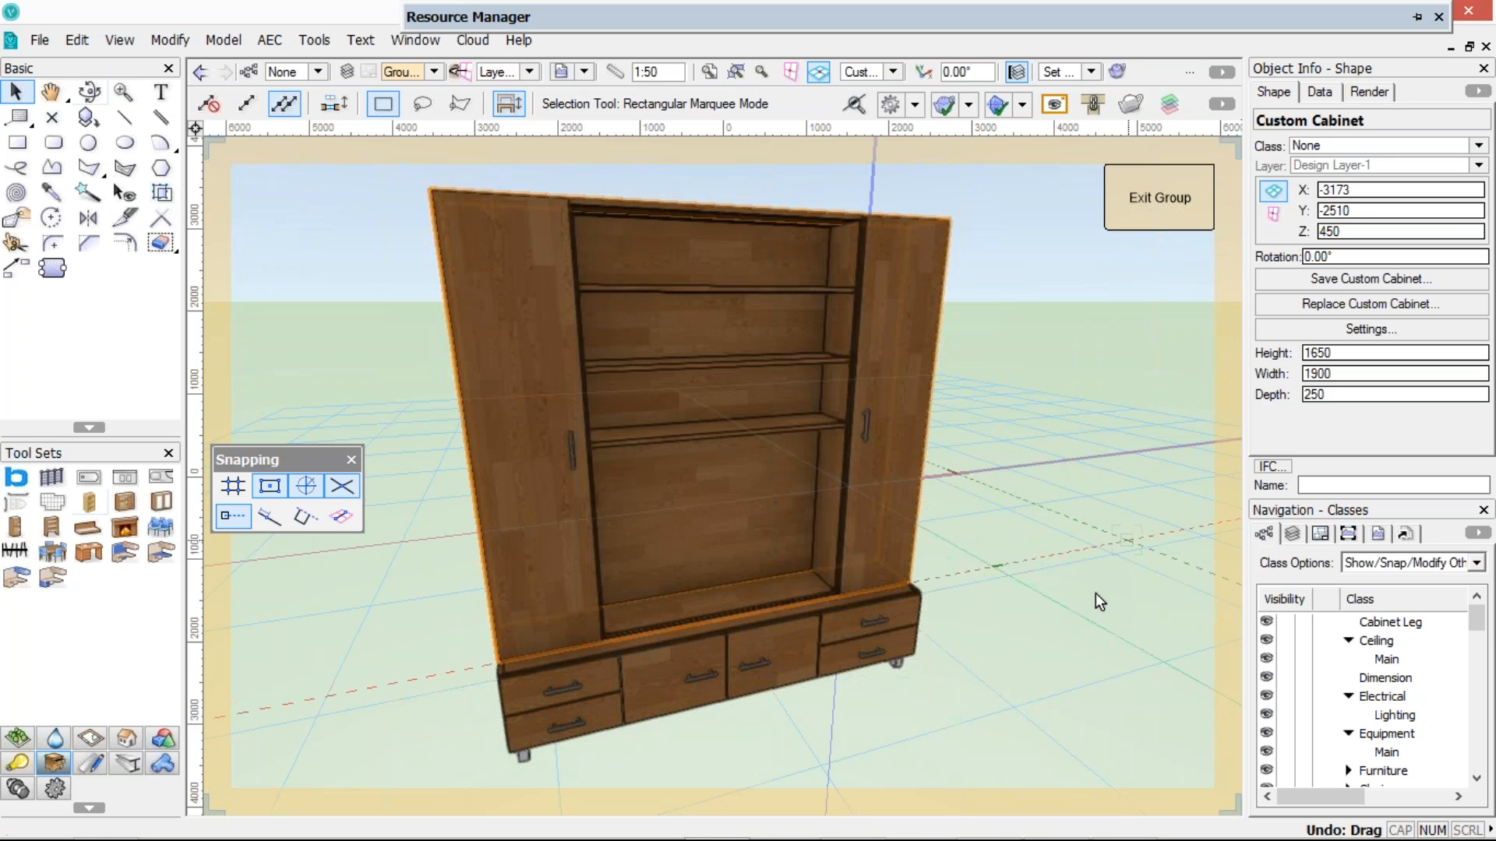
Open the low base cabinet's settings and review its column and plinth details
{"action": "left_click", "coordinate": [762, 660]}
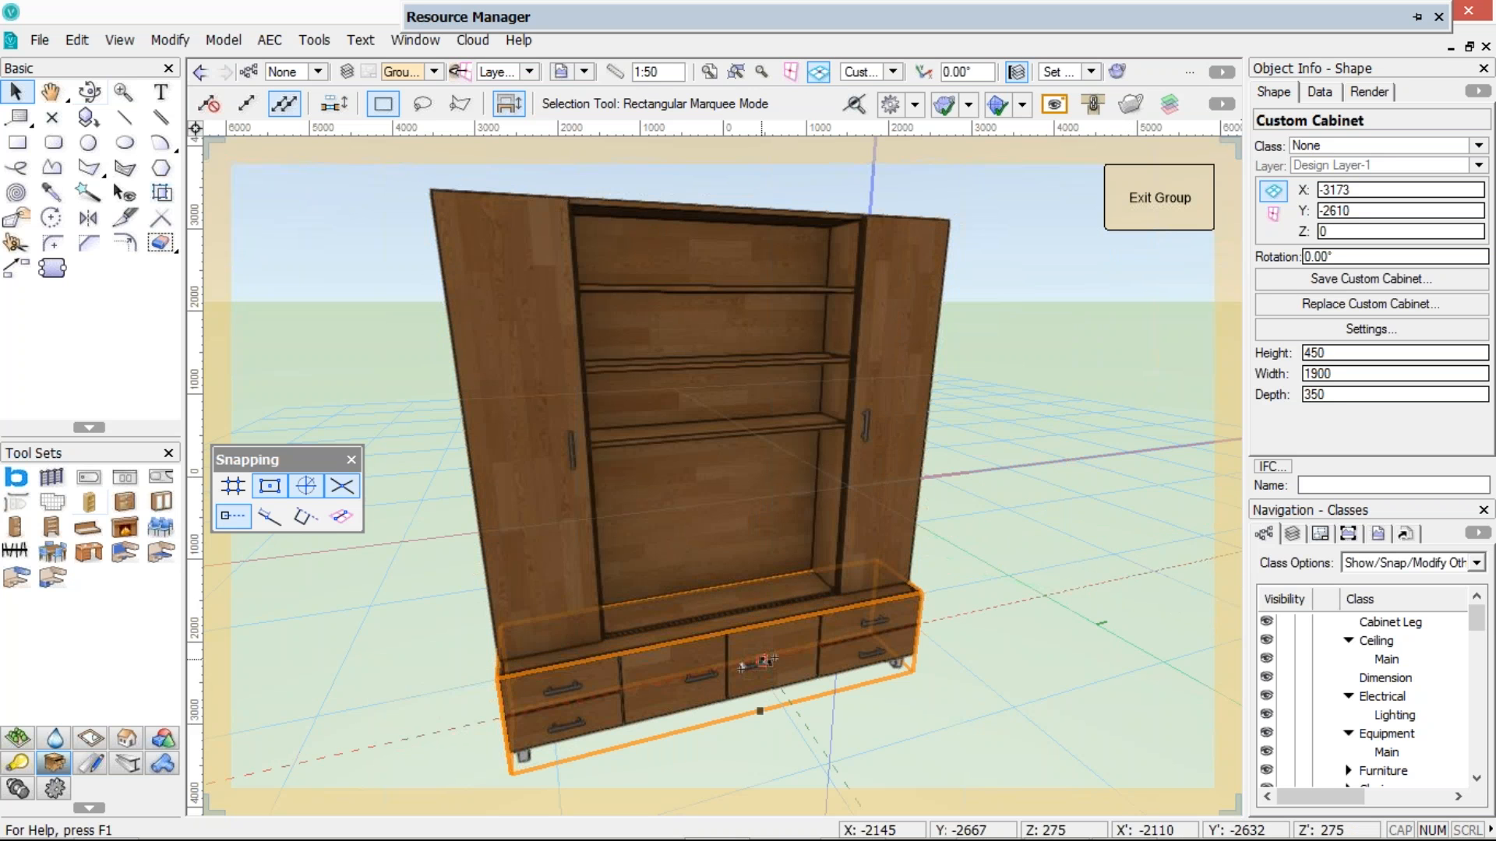
{"action": "double_click", "coordinate": [763, 662]}
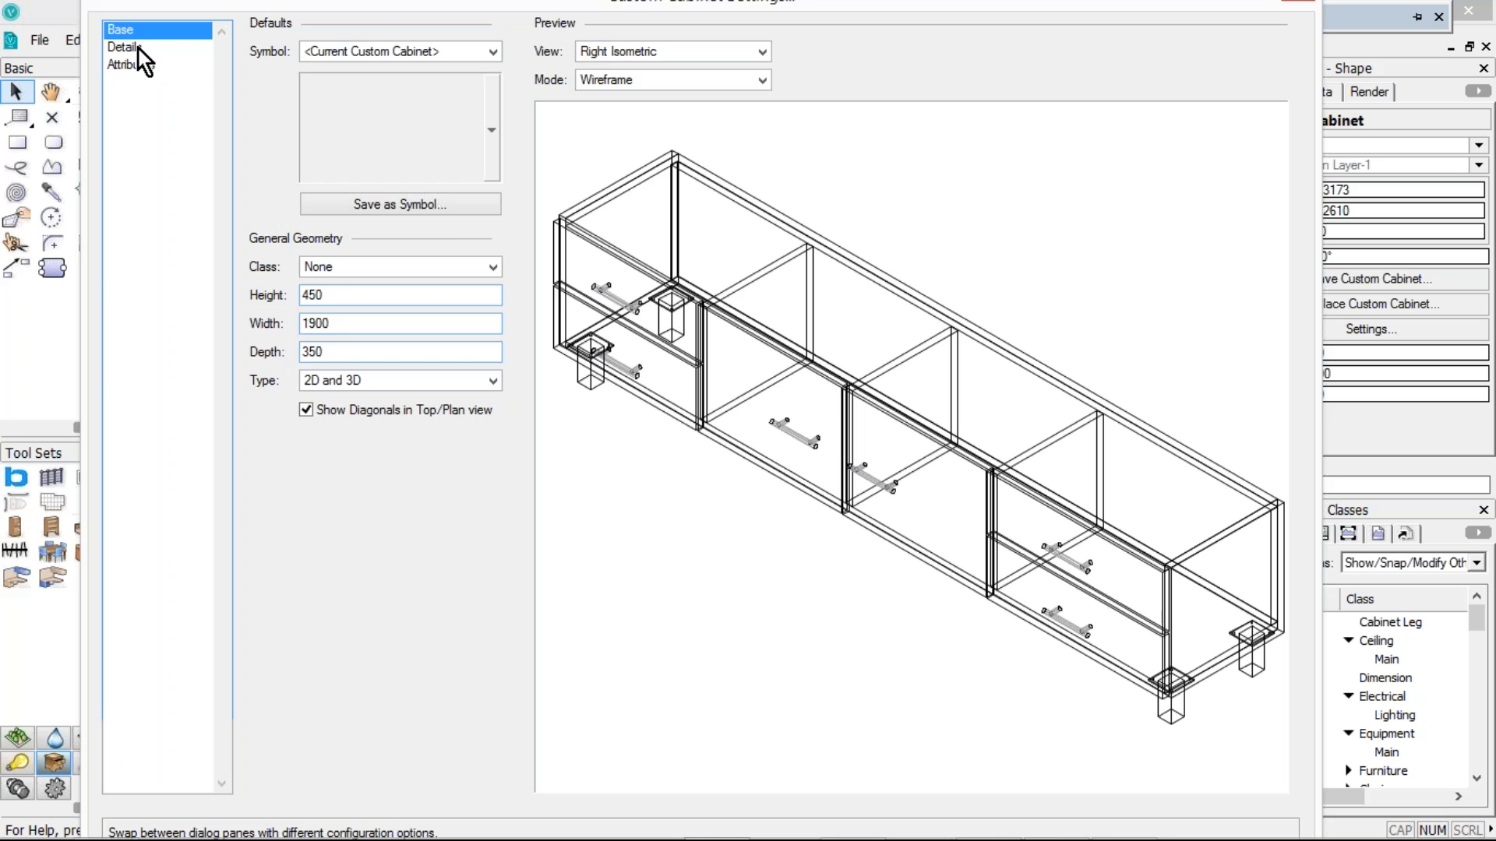
{"action": "left_click", "coordinate": [166, 49]}
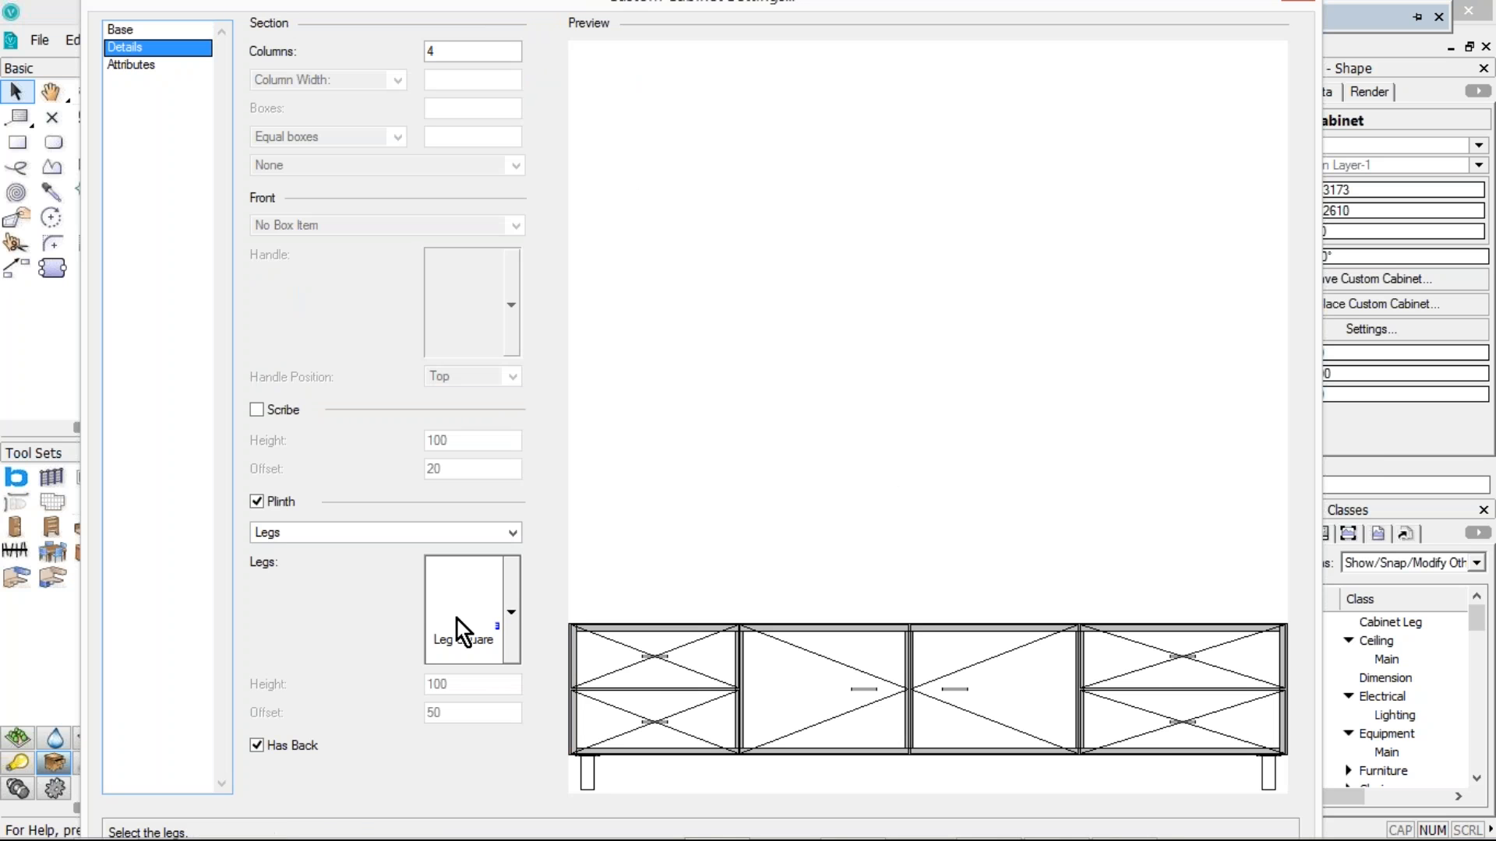
Try the Leg Square-2 symbol for the base cabinet's plinth legs, and set the legs back to Leg Square
{"action": "left_click", "coordinate": [511, 610]}
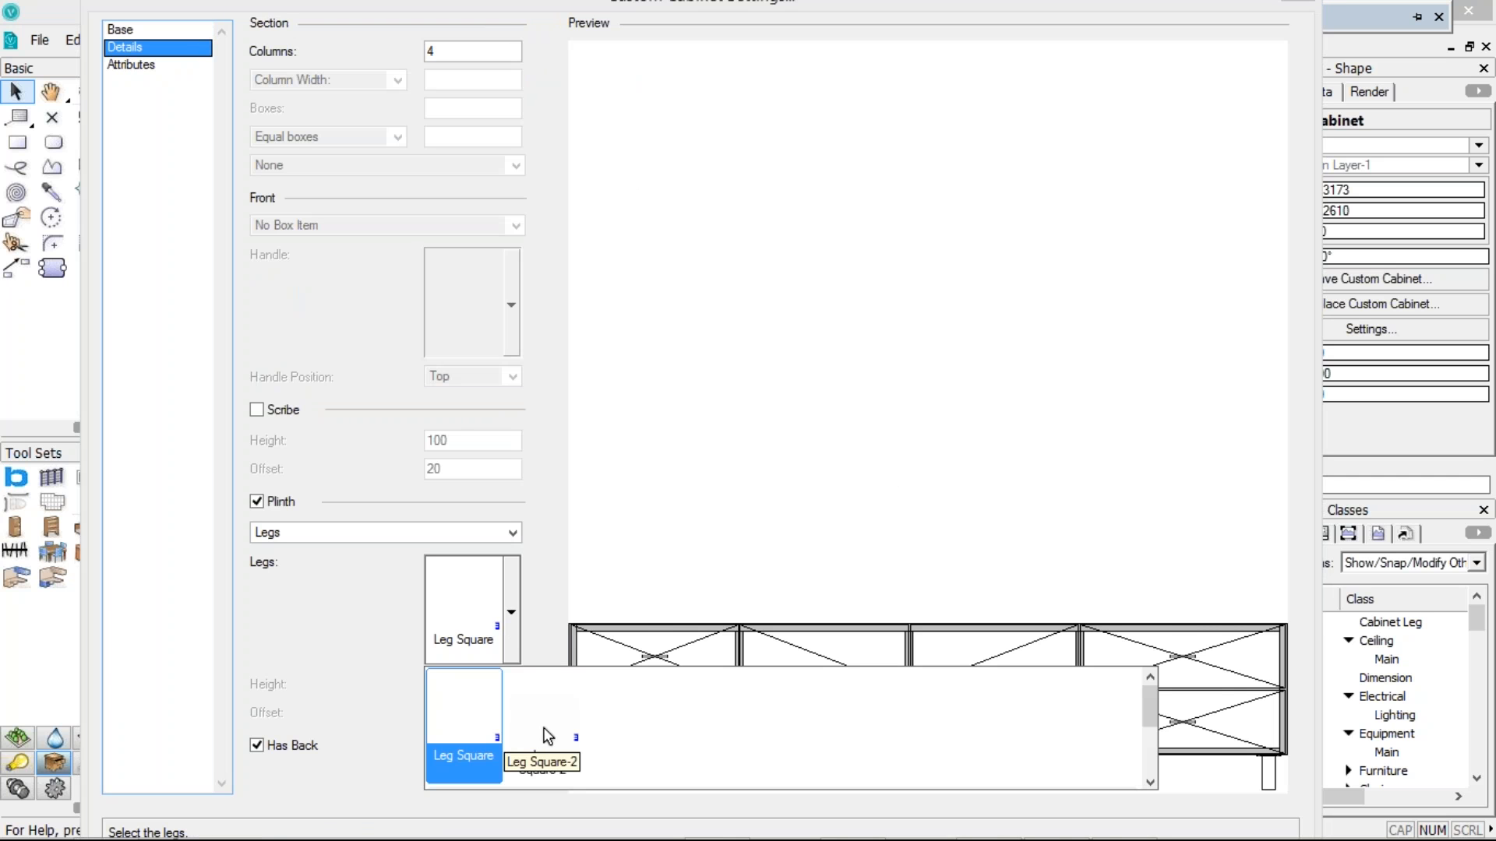
{"action": "left_click", "coordinate": [548, 736]}
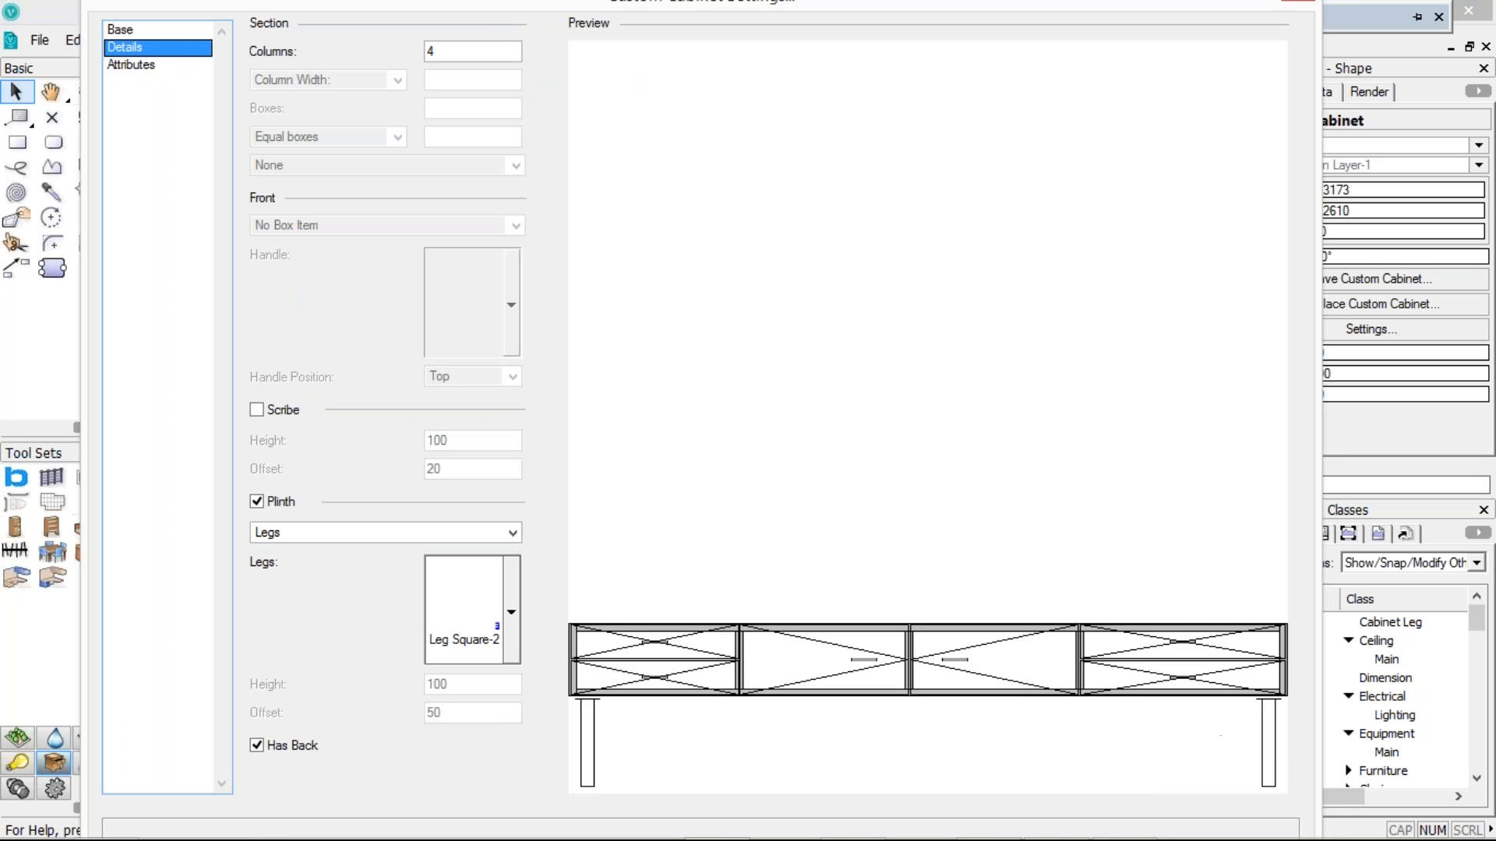
{"action": "left_click", "coordinate": [483, 620]}
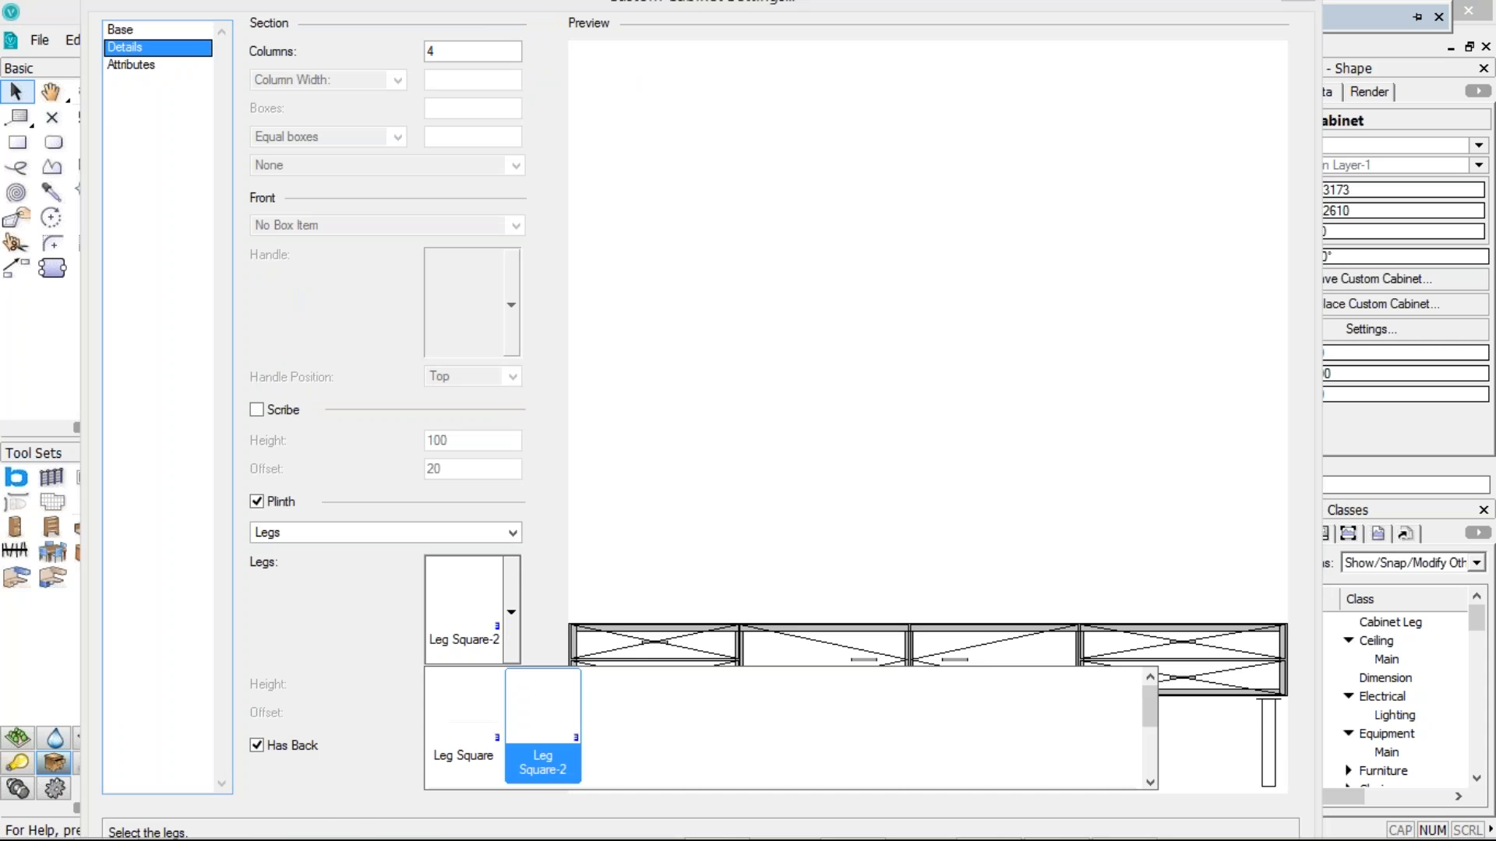
{"action": "left_click", "coordinate": [474, 726]}
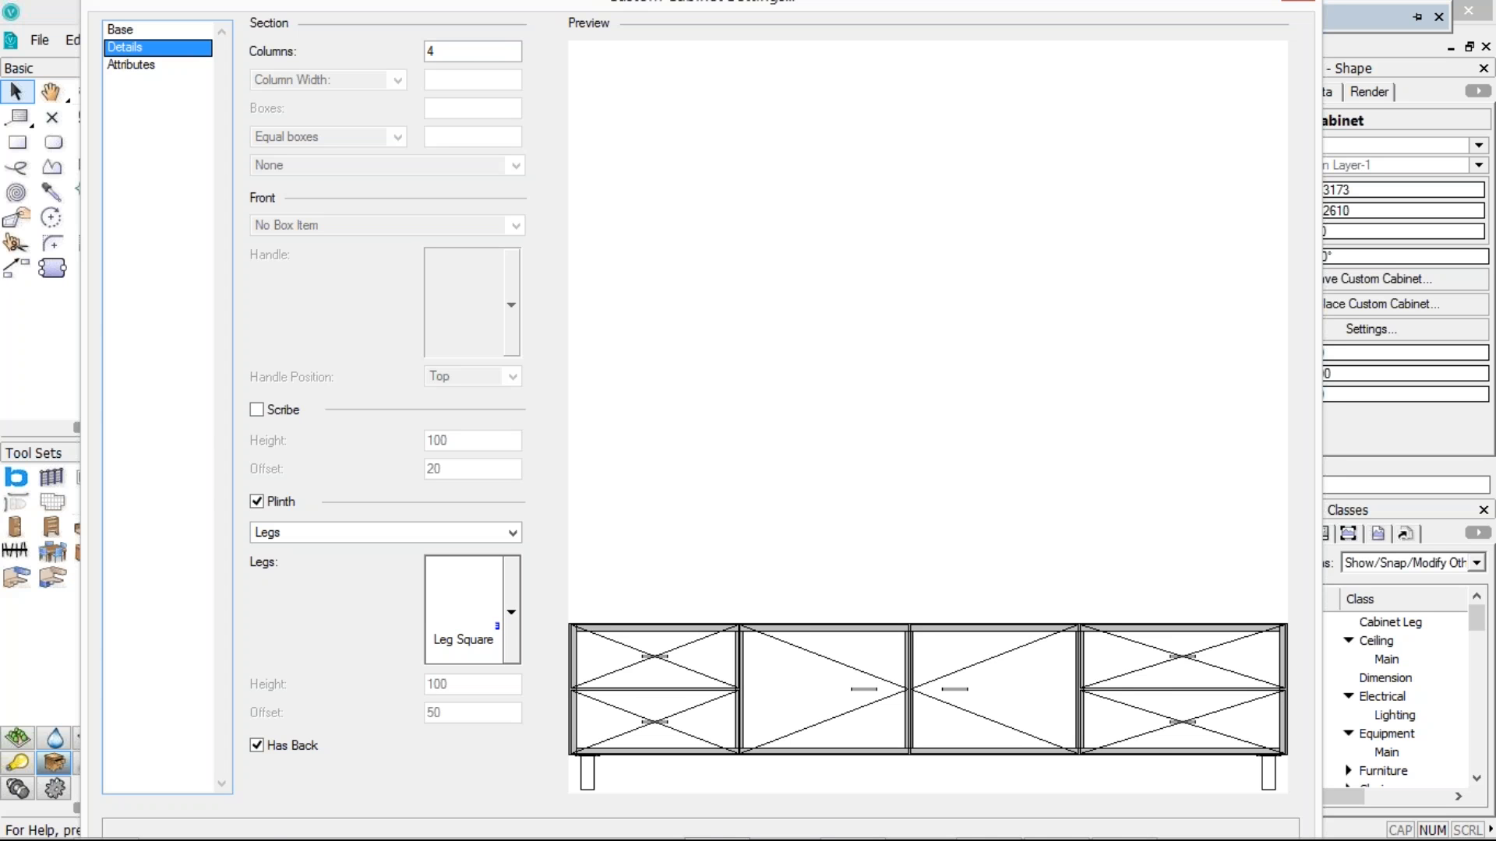
{"action": "left_click", "coordinate": [483, 619]}
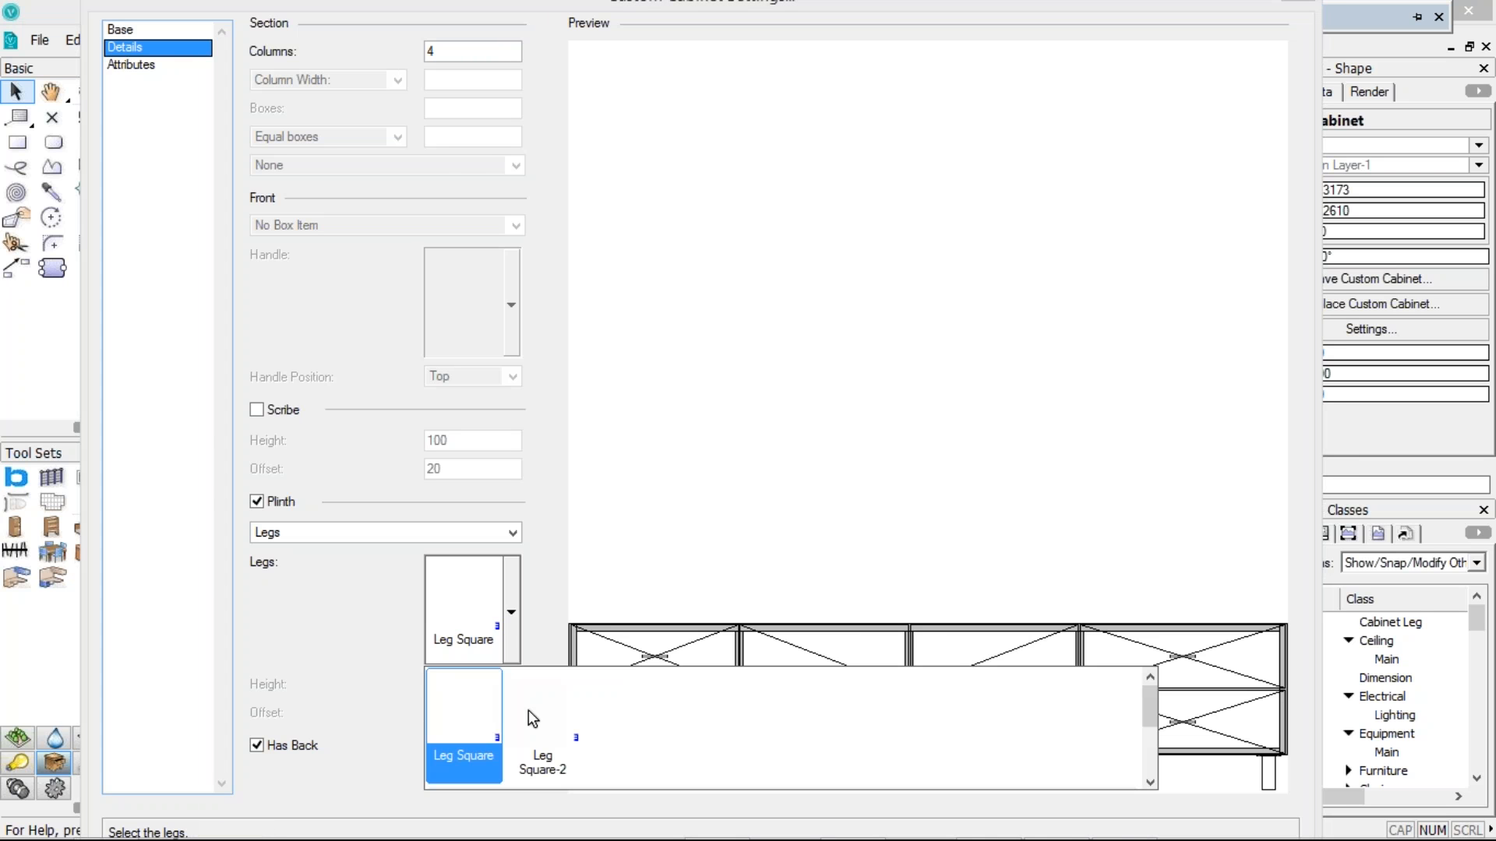
{"action": "left_click", "coordinate": [528, 709]}
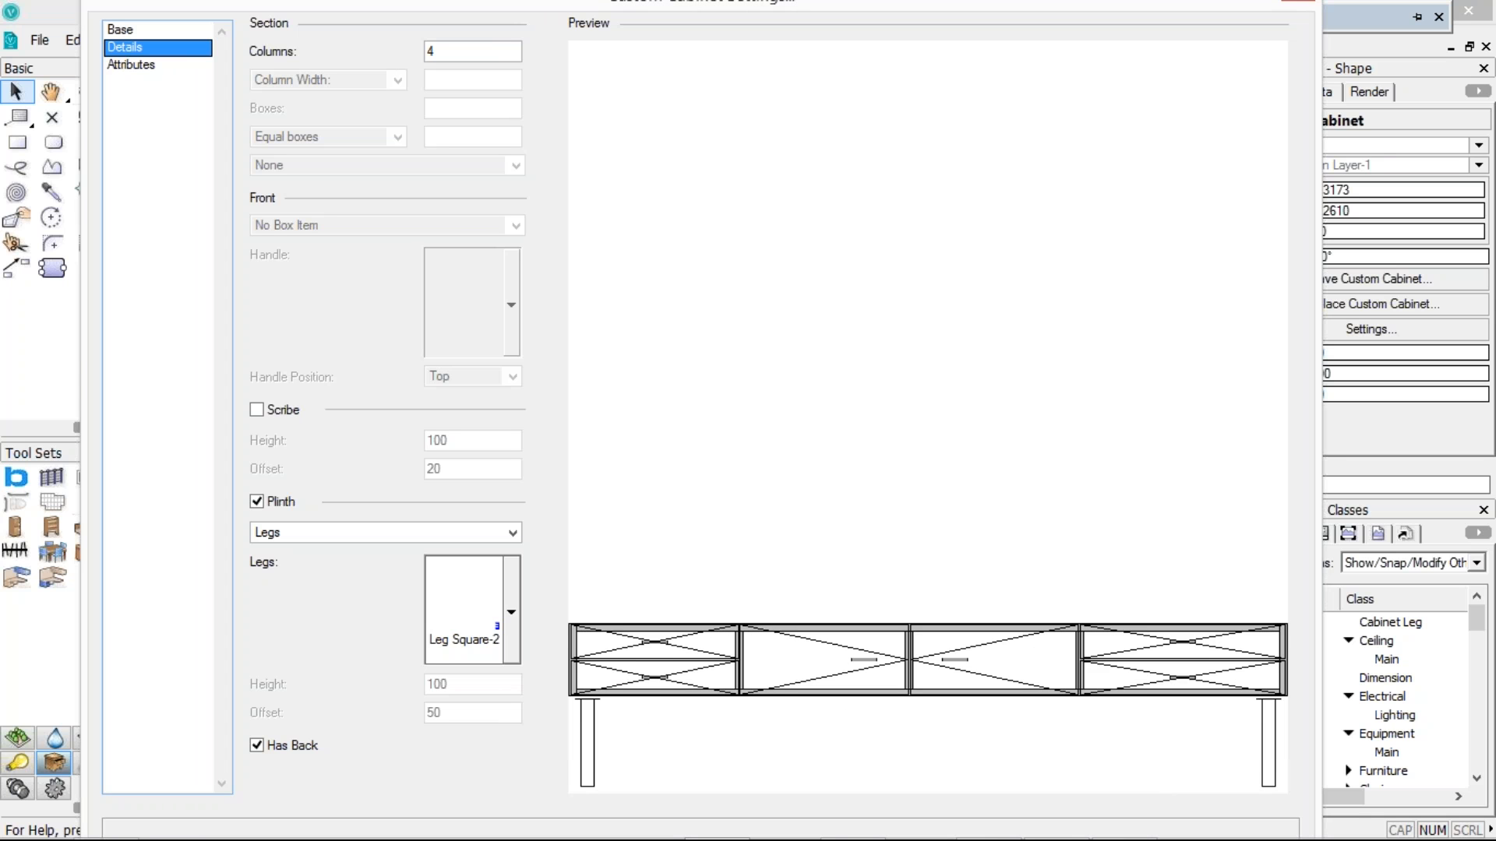
{"action": "left_click", "coordinate": [497, 637]}
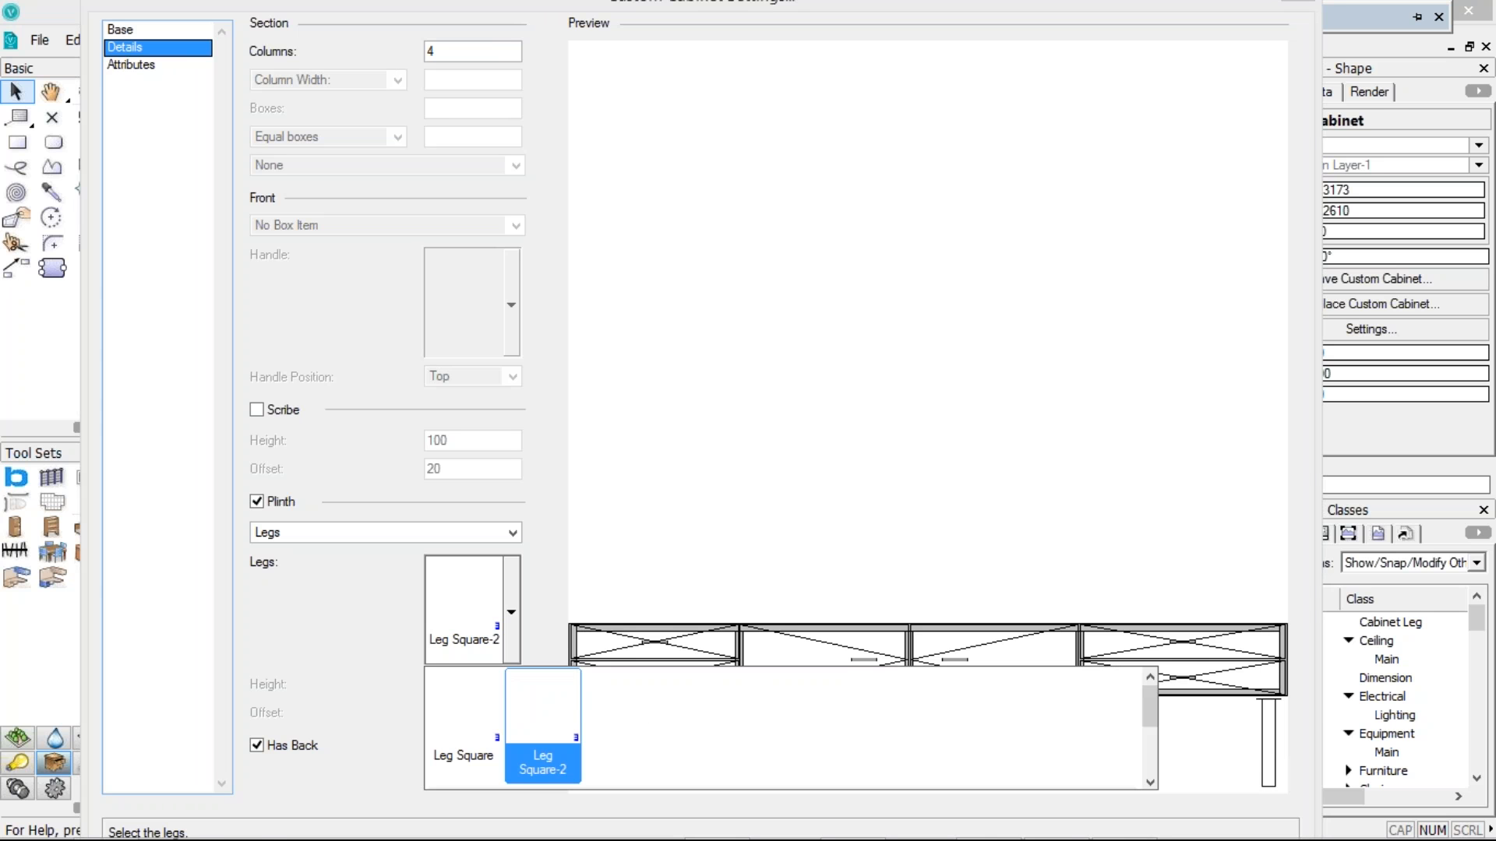
{"action": "left_click", "coordinate": [463, 724]}
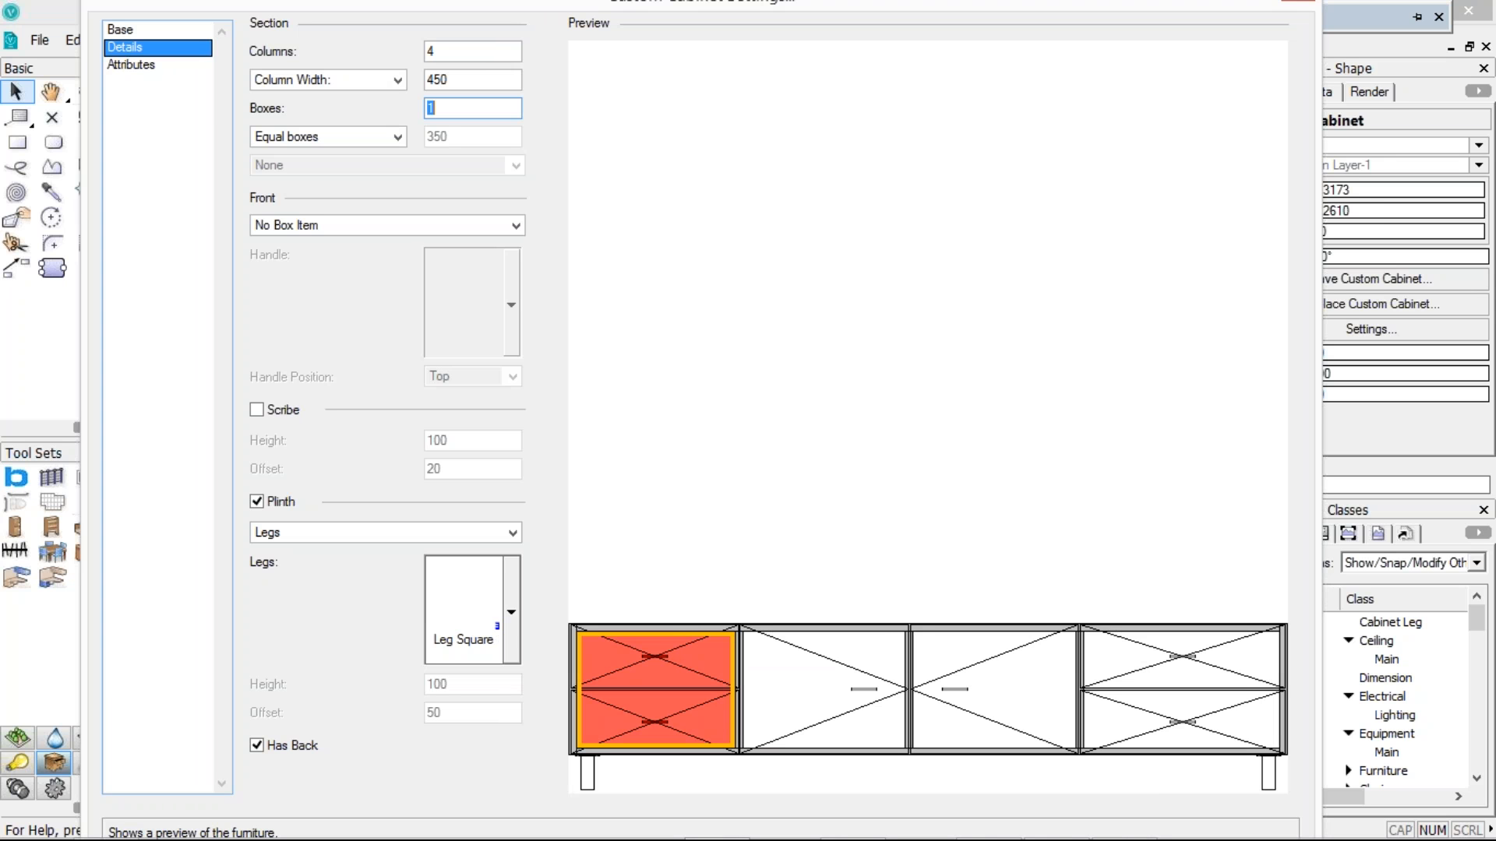
{"action": "left_click", "coordinate": [1263, 698]}
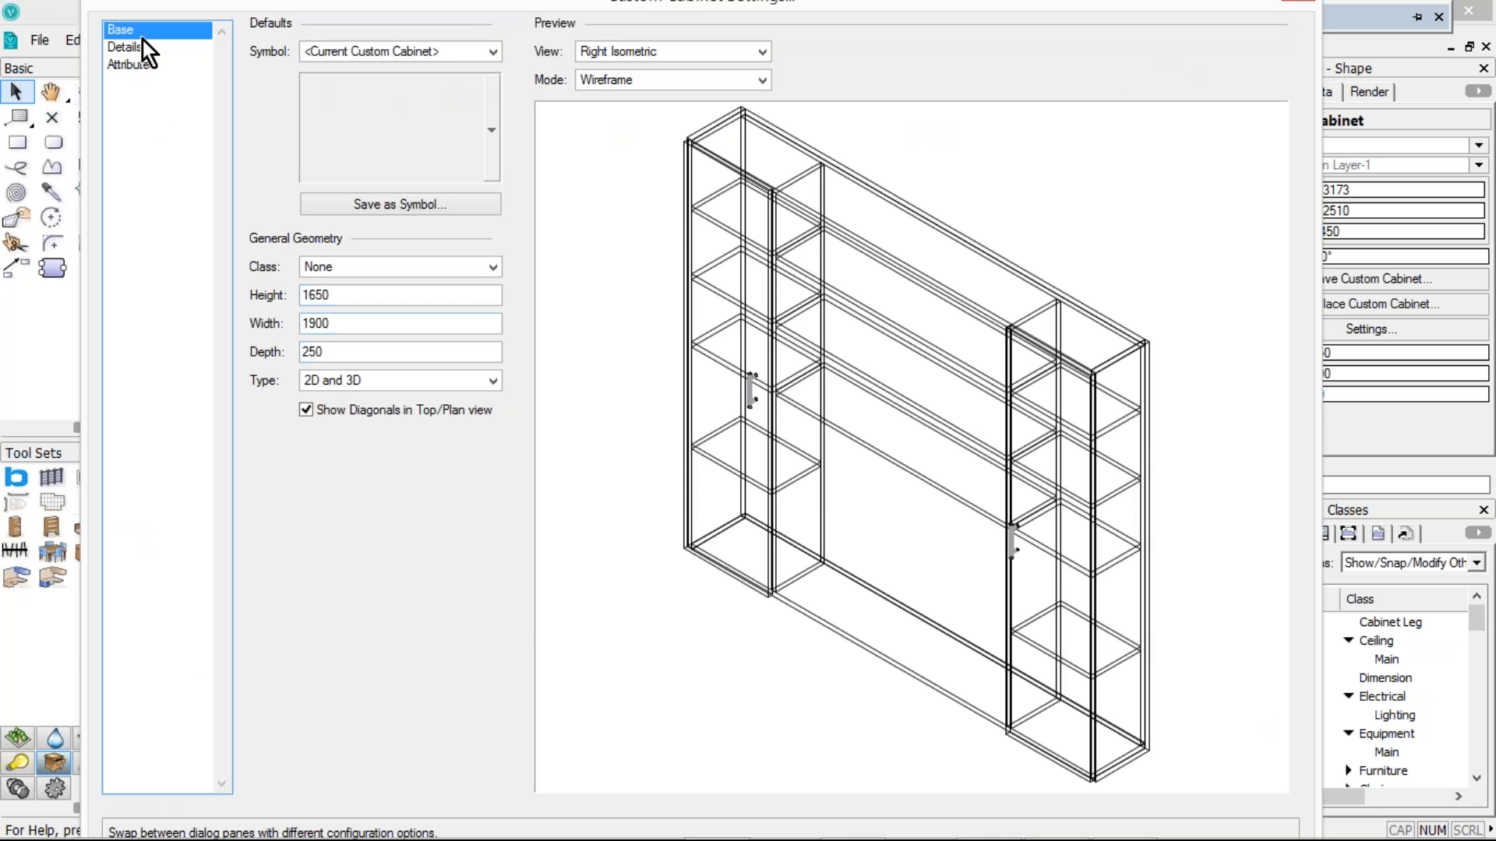
Review the upper shelving cabinet's detail settings, checking the door columns on both sides and the open shelves between them
{"action": "left_click", "coordinate": [143, 44]}
{"action": "left_click", "coordinate": [639, 299]}
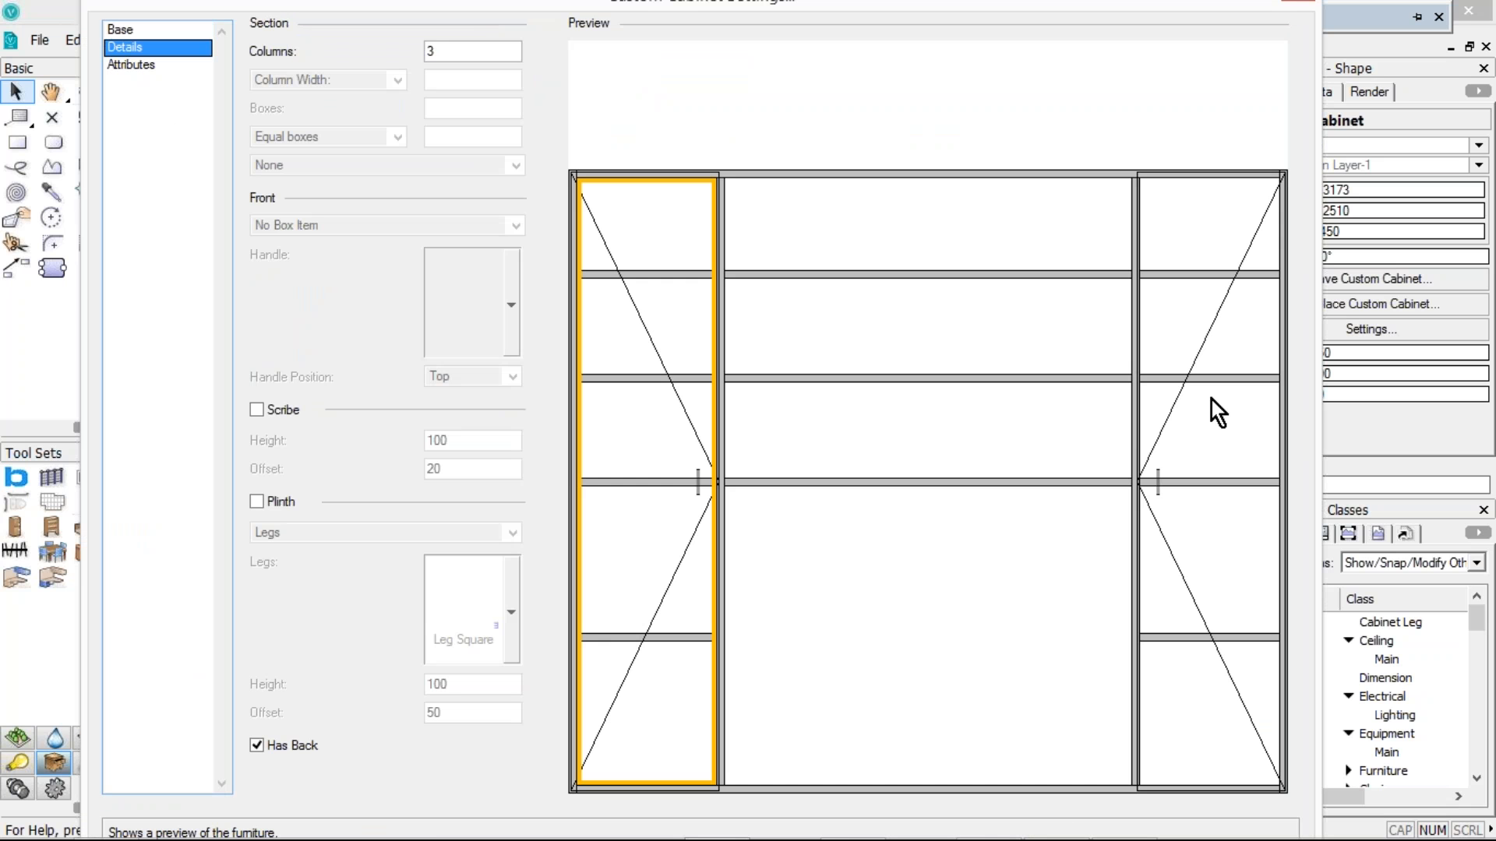
{"action": "left_click", "coordinate": [1211, 398]}
{"action": "left_click", "coordinate": [605, 353]}
{"action": "left_click", "coordinate": [806, 277]}
{"action": "left_click", "coordinate": [1177, 277]}
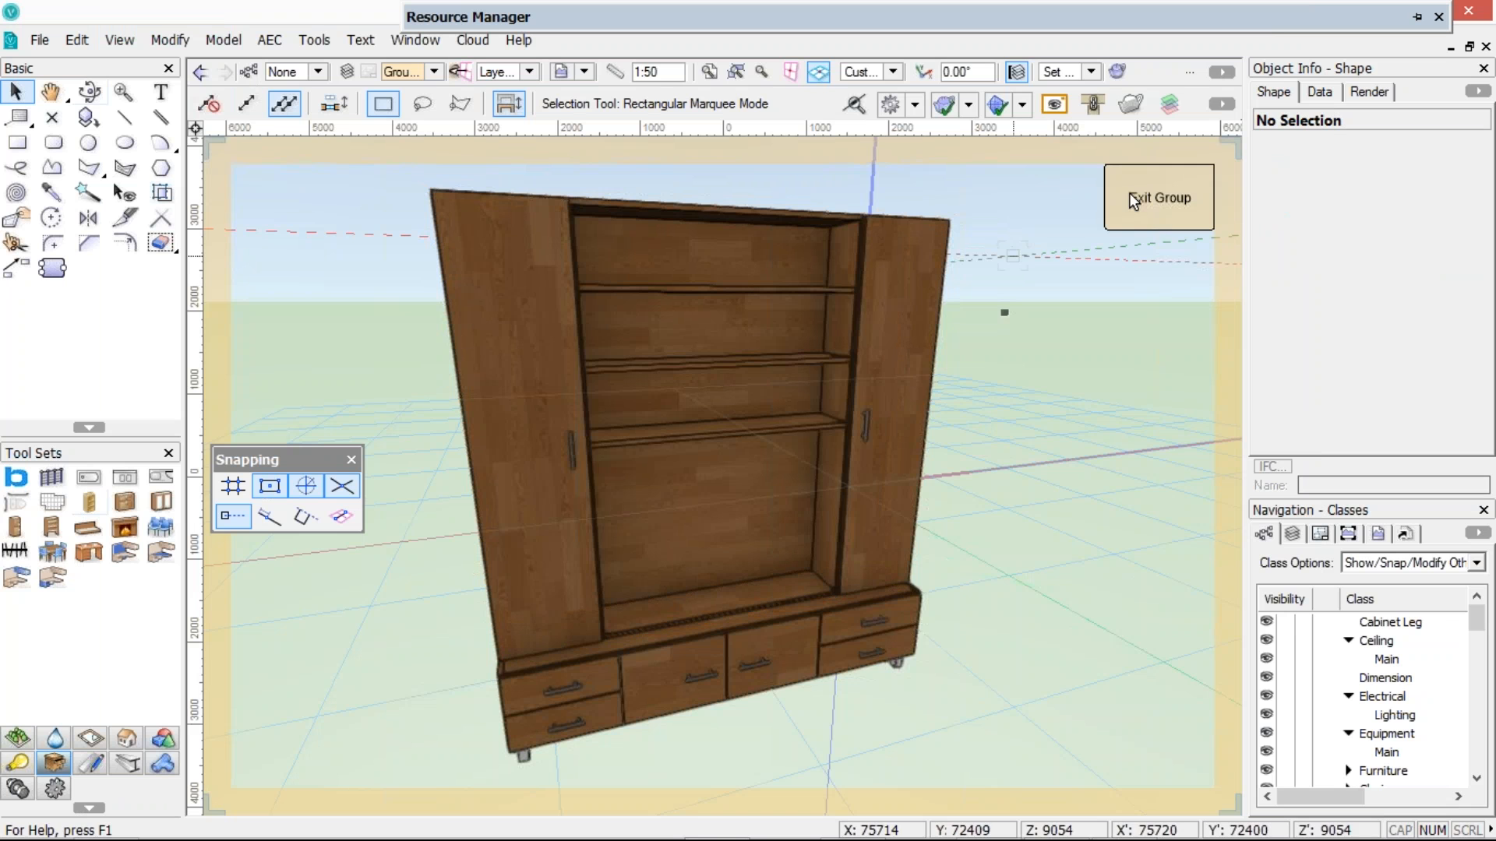
Exit the wall unit's group and return to the full house model
{"action": "left_click", "coordinate": [1134, 201]}
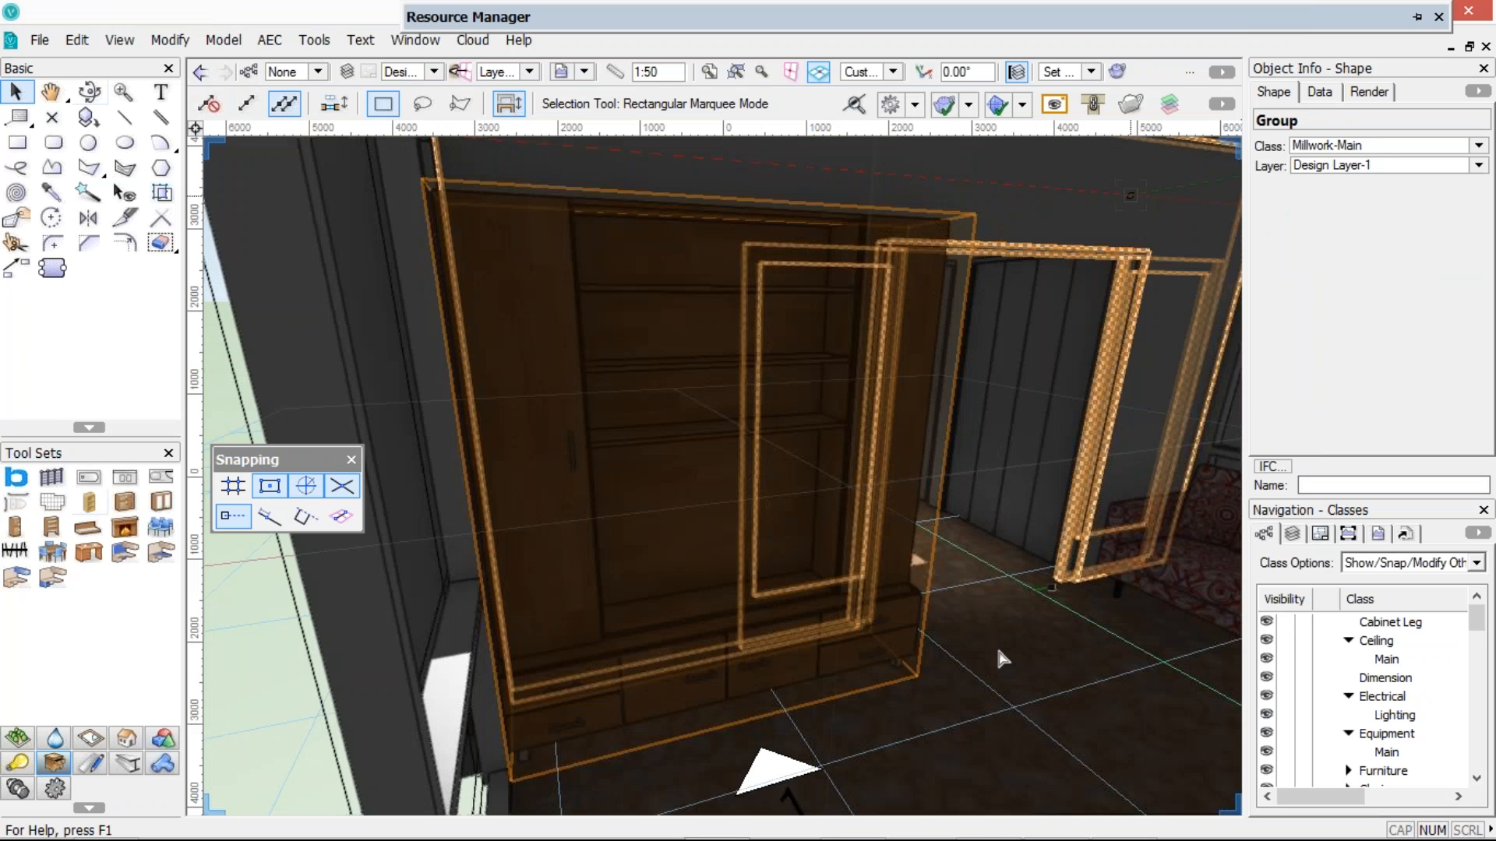
{"action": "left_click", "coordinate": [1000, 659]}
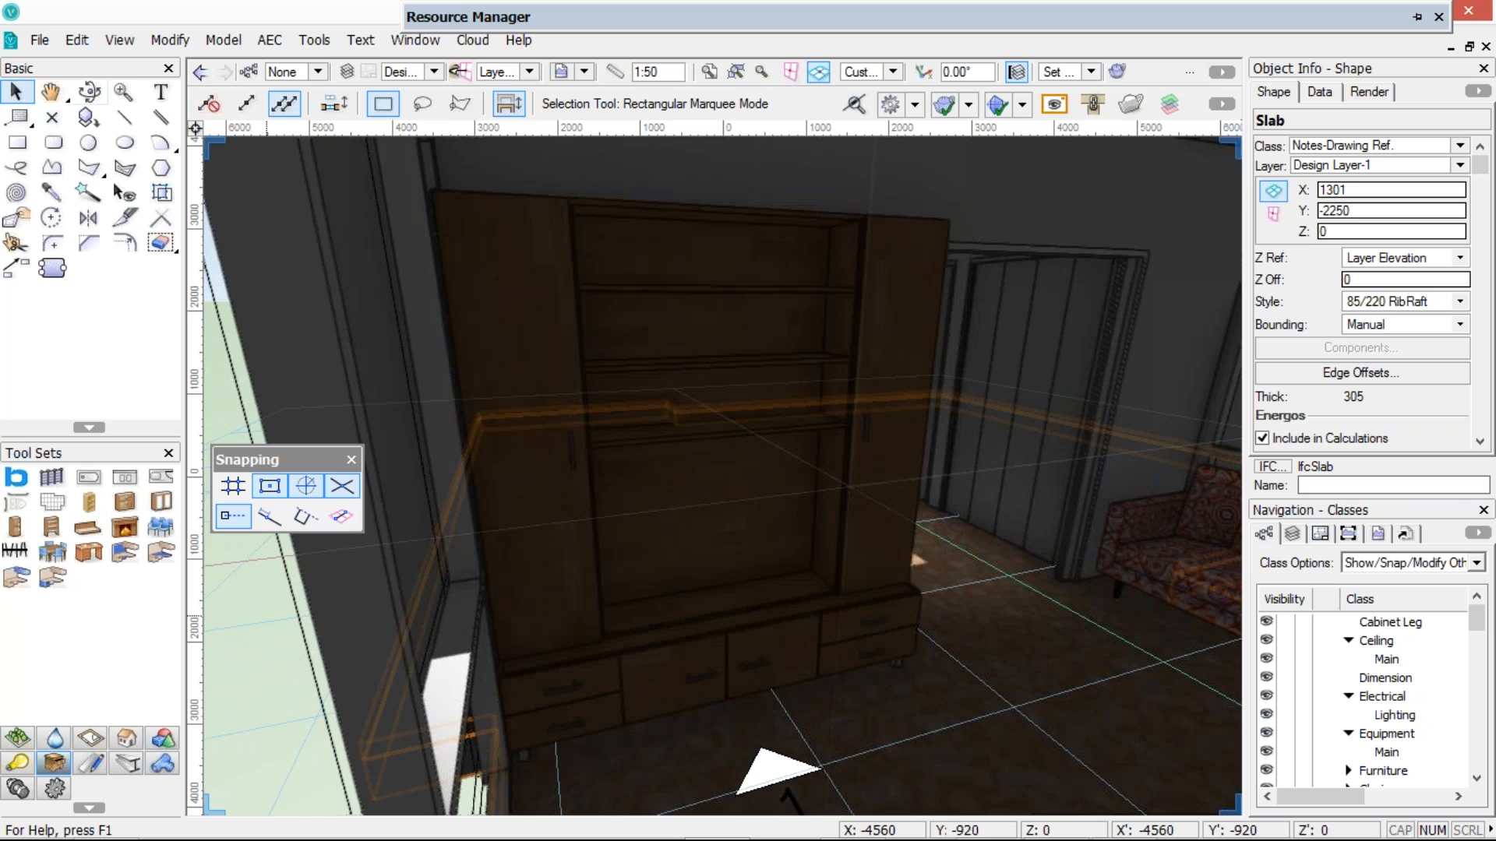
{"action": "left_click", "coordinate": [675, 586]}
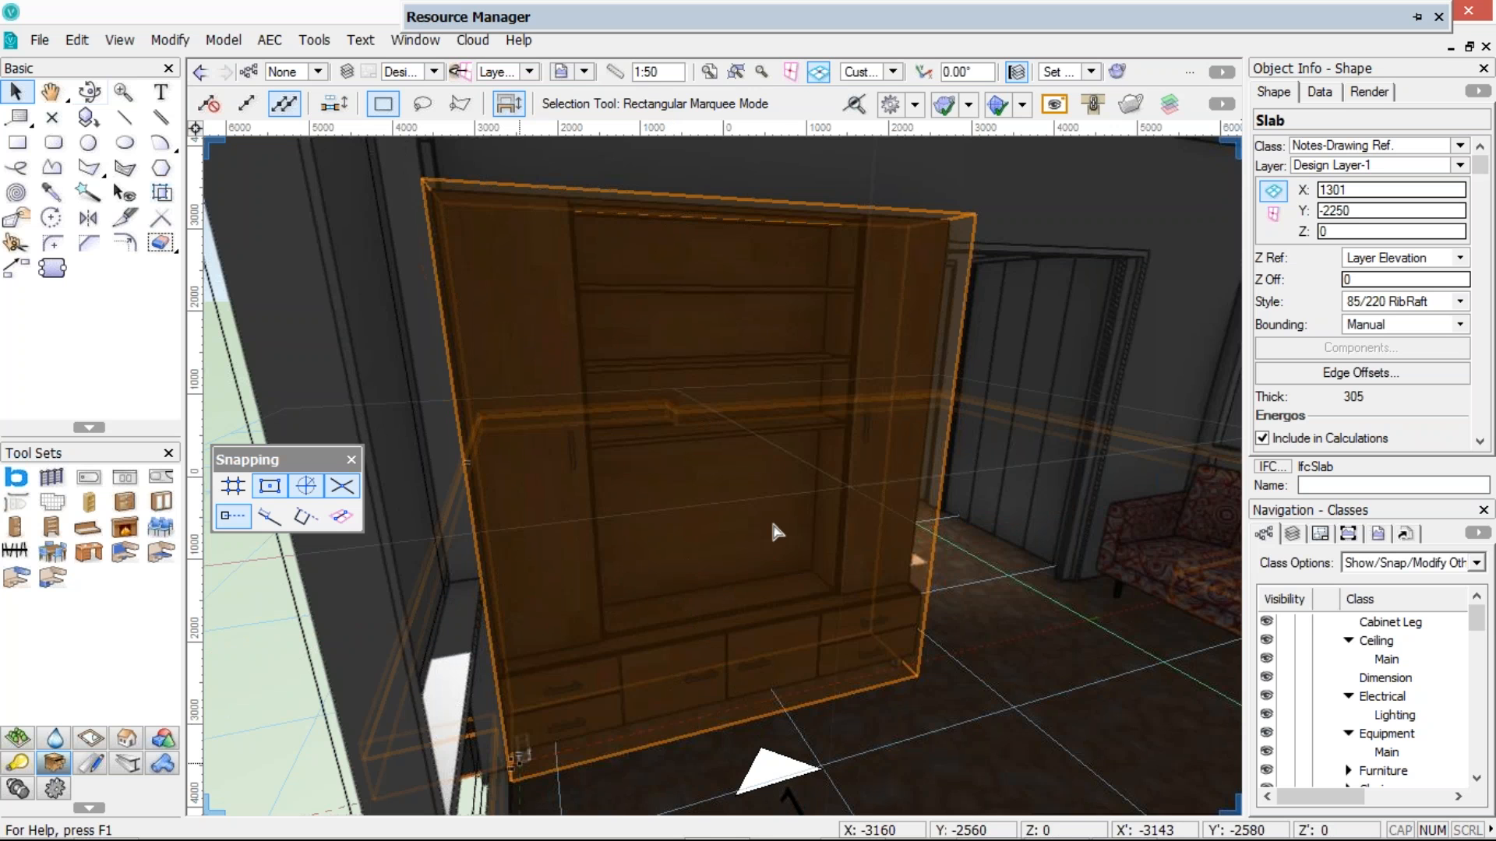
Inspect the wall beside the kitchen, checking the built-in shelving unit, the blackboard panel and the blackboard's wooden frame
{"action": "scroll", "coordinate": [774, 527], "scroll_direction": "down", "scroll_amount": 2}
{"action": "middle_click_drag", "start_coordinate": [740, 419], "coordinate": [615, 423], "text": "ctrl"}
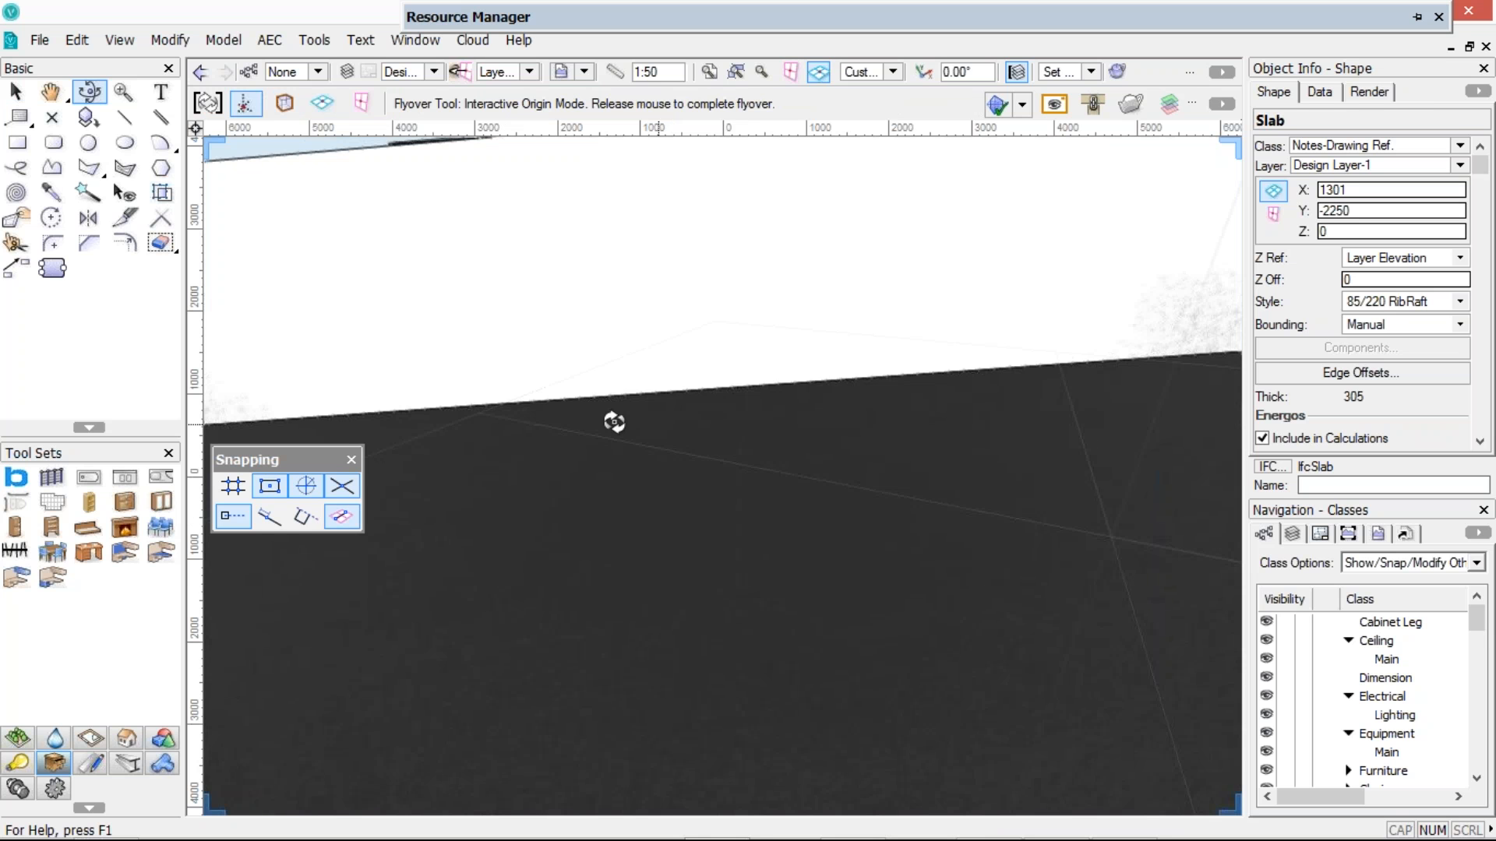
{"action": "middle_click_drag", "start_coordinate": [615, 422], "coordinate": [899, 406], "text": "ctrl"}
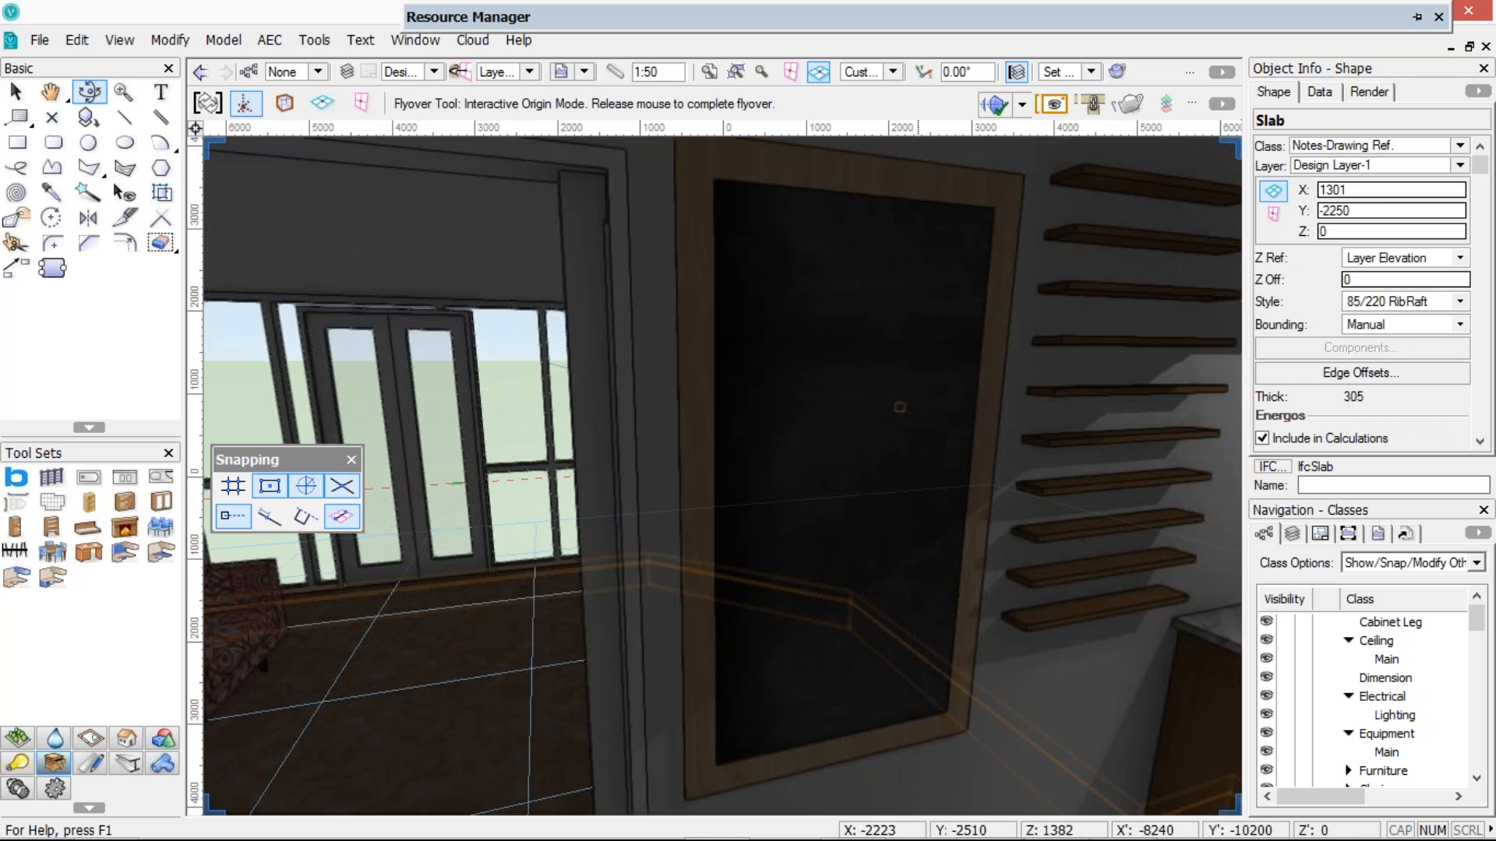
{"action": "left_click", "coordinate": [1052, 487]}
{"action": "middle_click_drag", "start_coordinate": [1051, 487], "coordinate": [938, 504]}
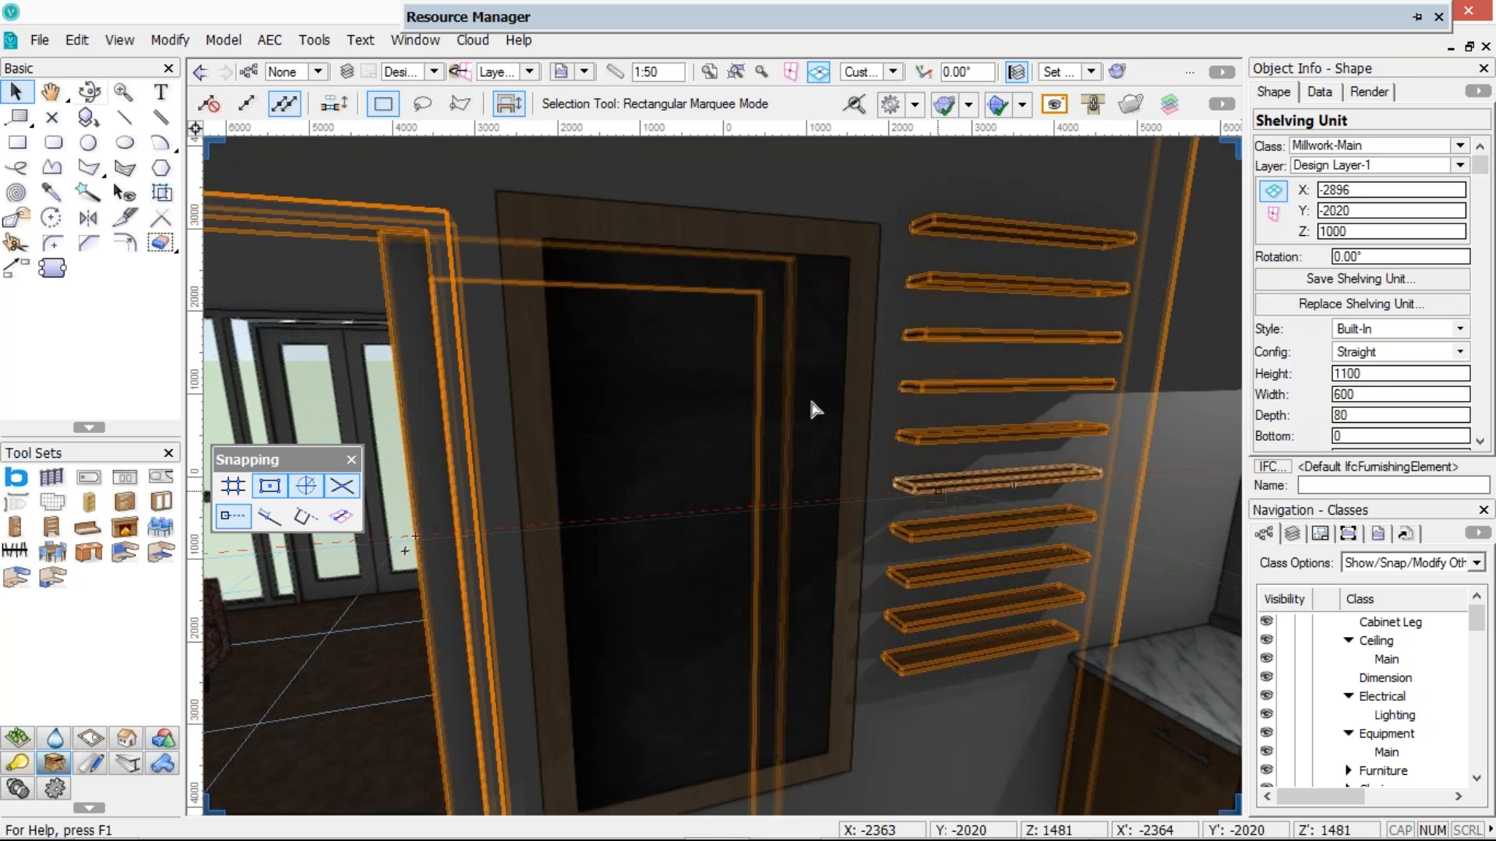
{"action": "left_click", "coordinate": [811, 402]}
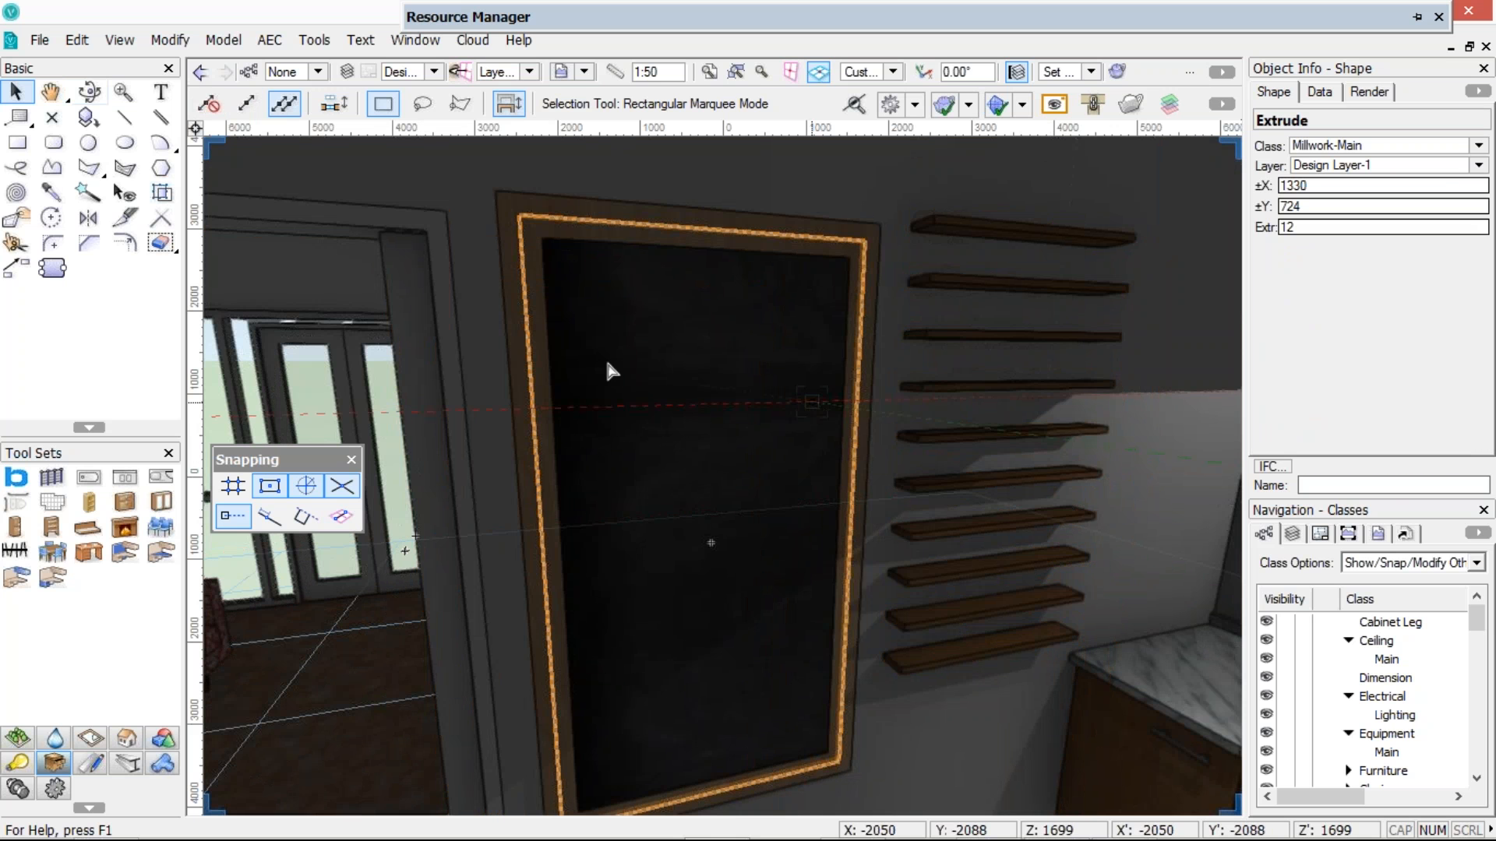
{"action": "left_click", "coordinate": [558, 202]}
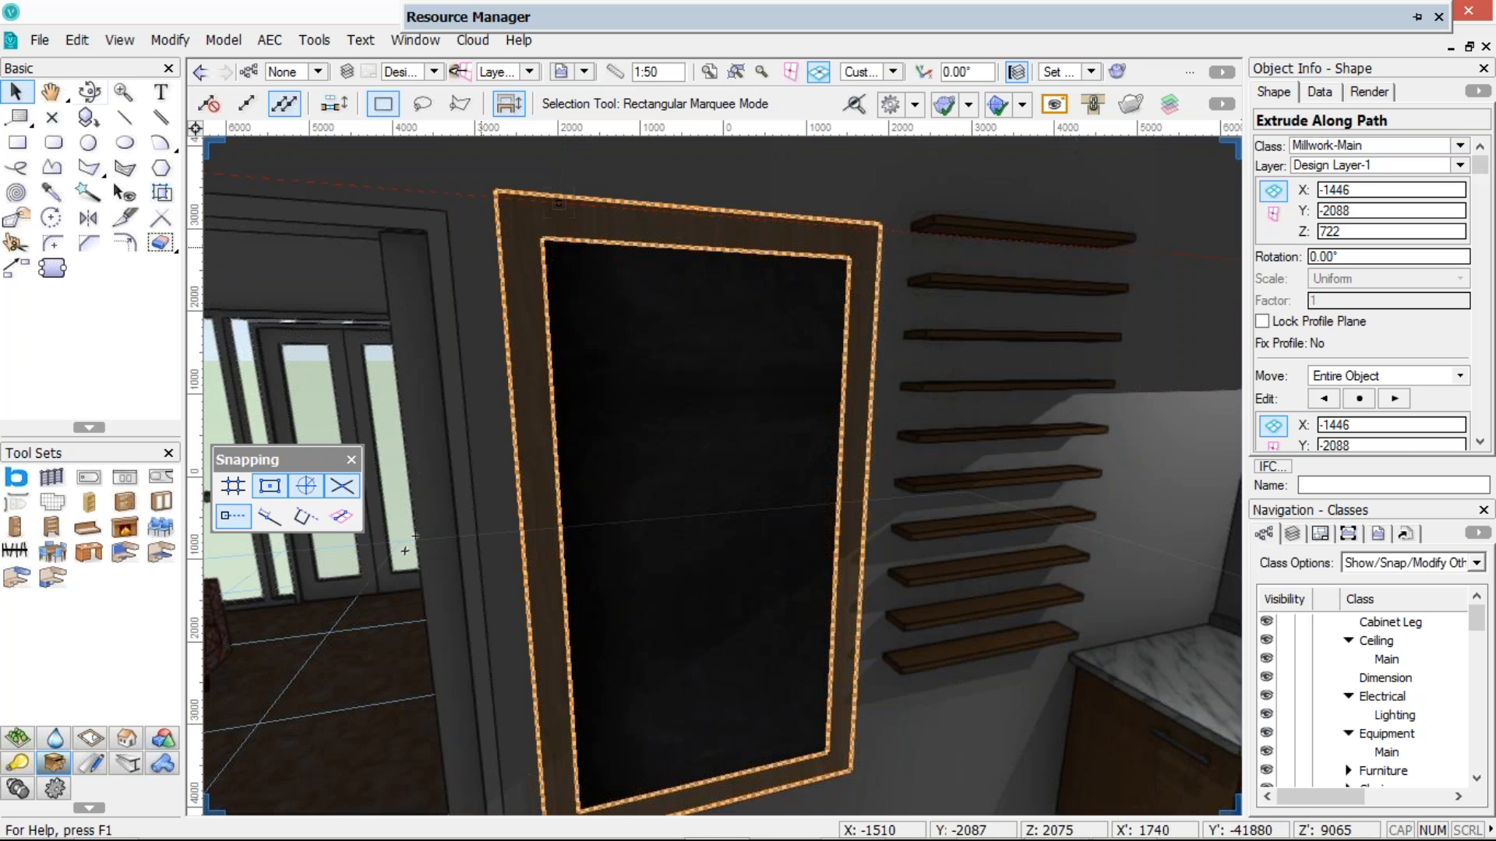
Select the red patterned sofa and look up the Moooi folder under Objects - Building Furnishings in the Vectorworks Libraries
{"action": "middle_click_drag", "start_coordinate": [299, 627], "coordinate": [712, 594]}
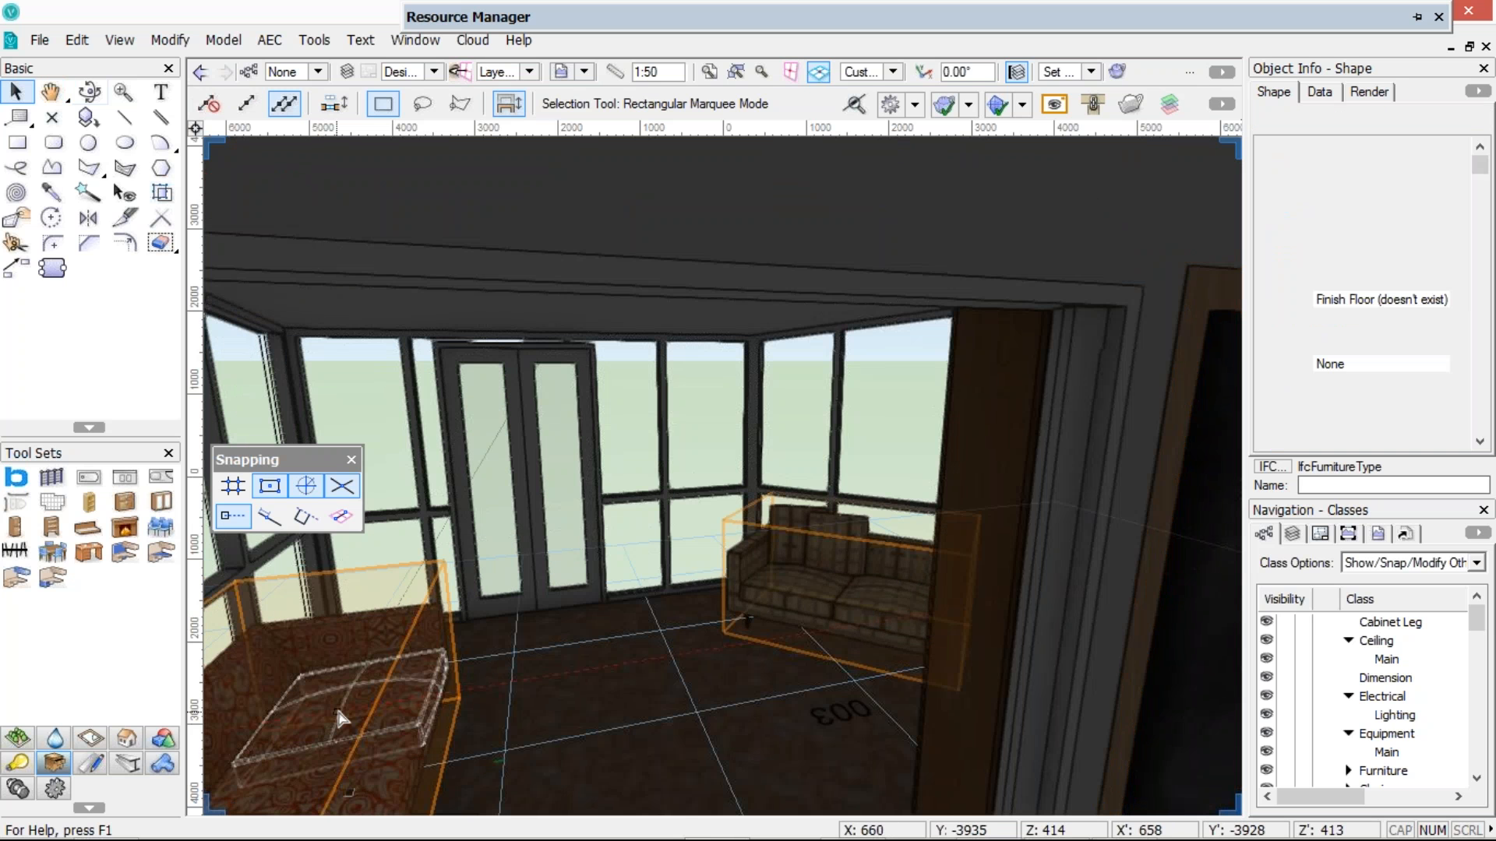
{"action": "left_click", "coordinate": [340, 718]}
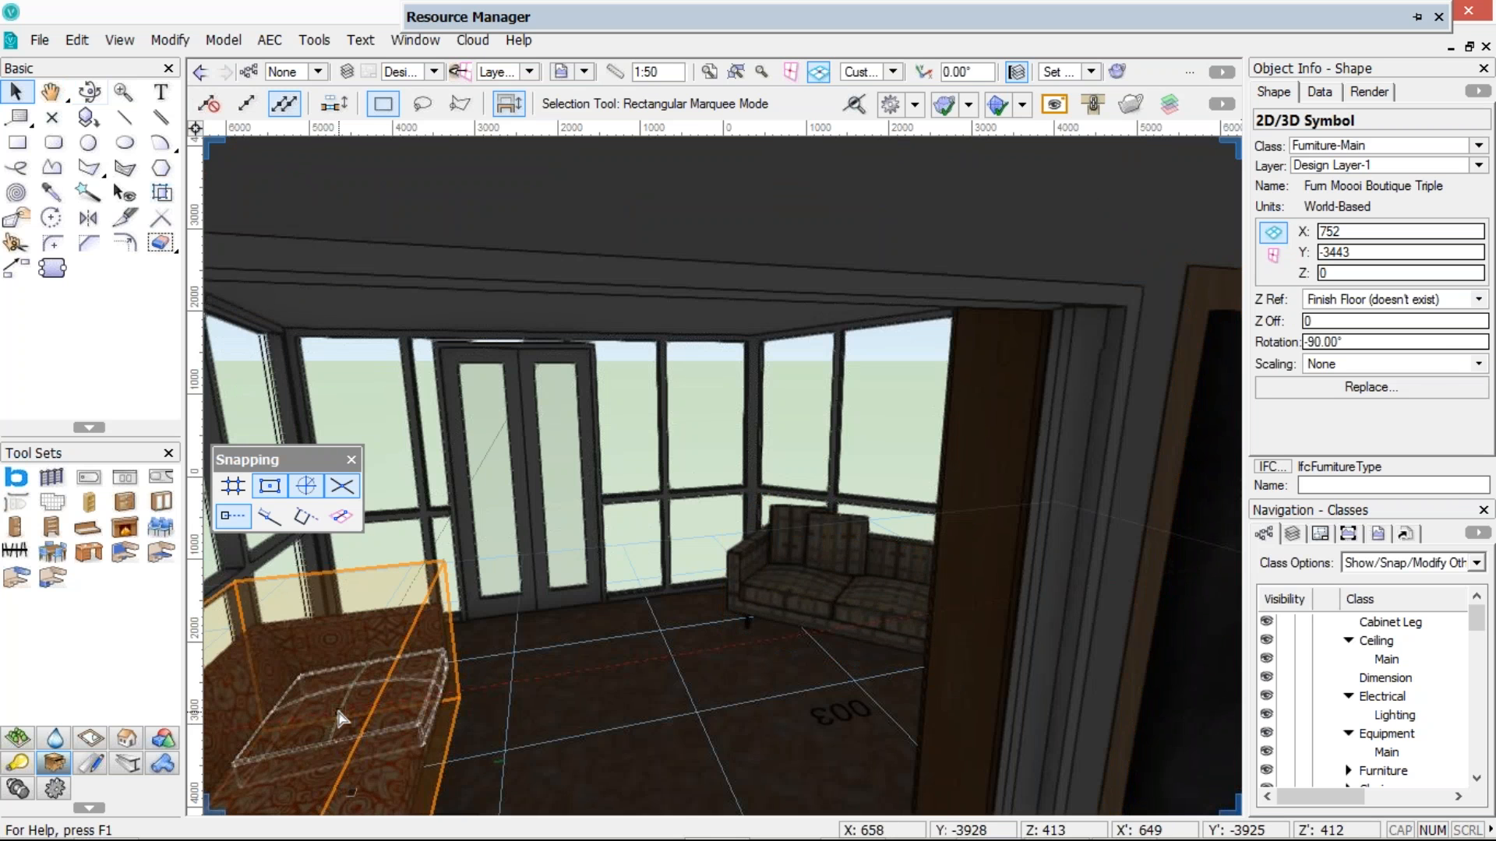
{"action": "mouse_move", "coordinate": [1069, 19]}
{"action": "scroll", "coordinate": [656, 483], "scroll_direction": "down", "scroll_amount": 4}
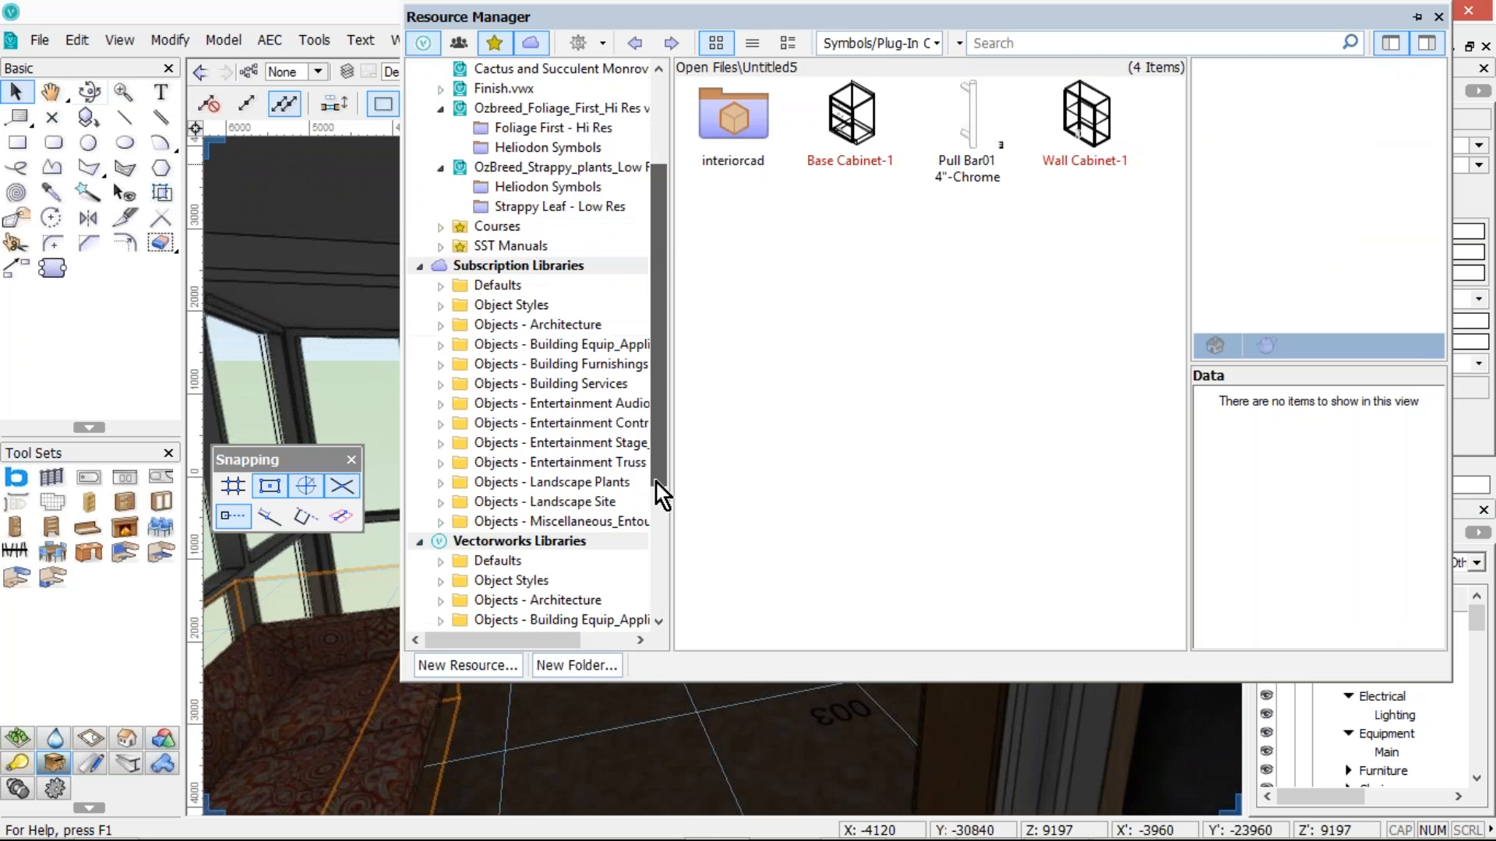
{"action": "scroll", "coordinate": [643, 575], "scroll_direction": "down", "scroll_amount": 1}
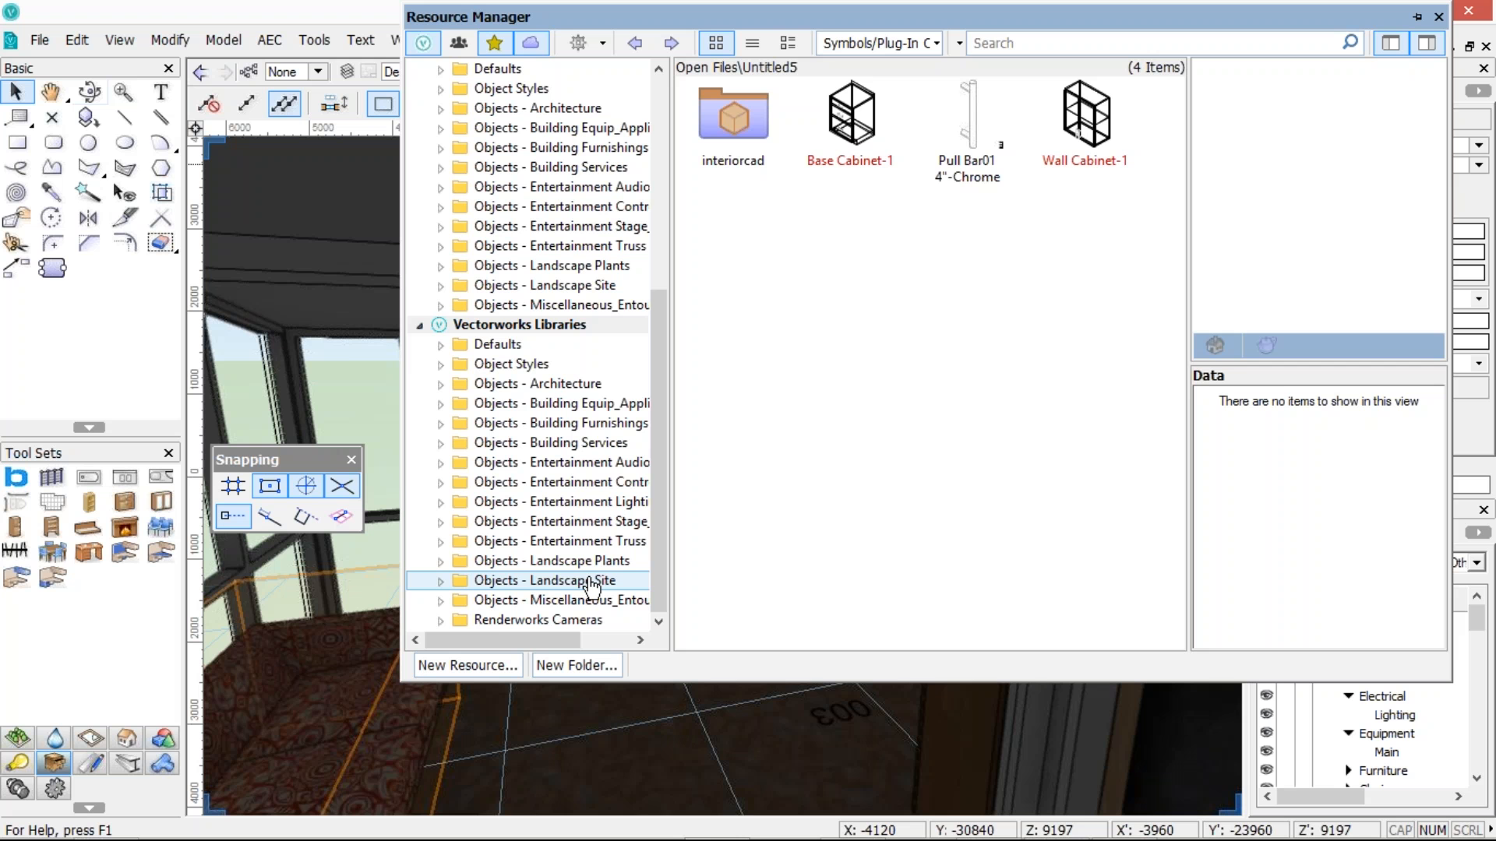
{"action": "left_click", "coordinate": [441, 423]}
{"action": "scroll", "coordinate": [459, 459], "scroll_direction": "down", "scroll_amount": 2}
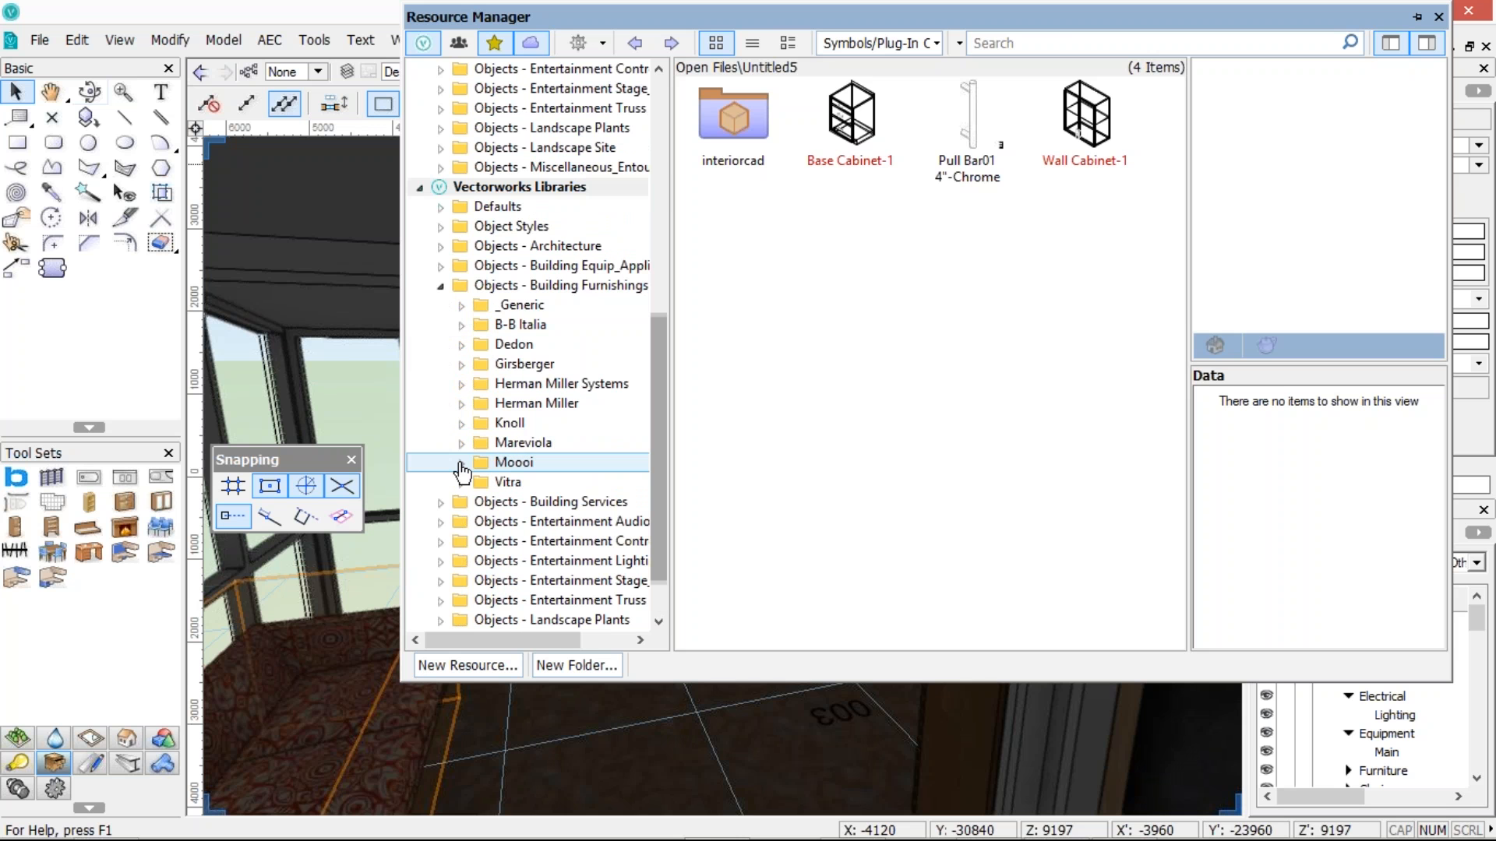
{"action": "left_click", "coordinate": [549, 487]}
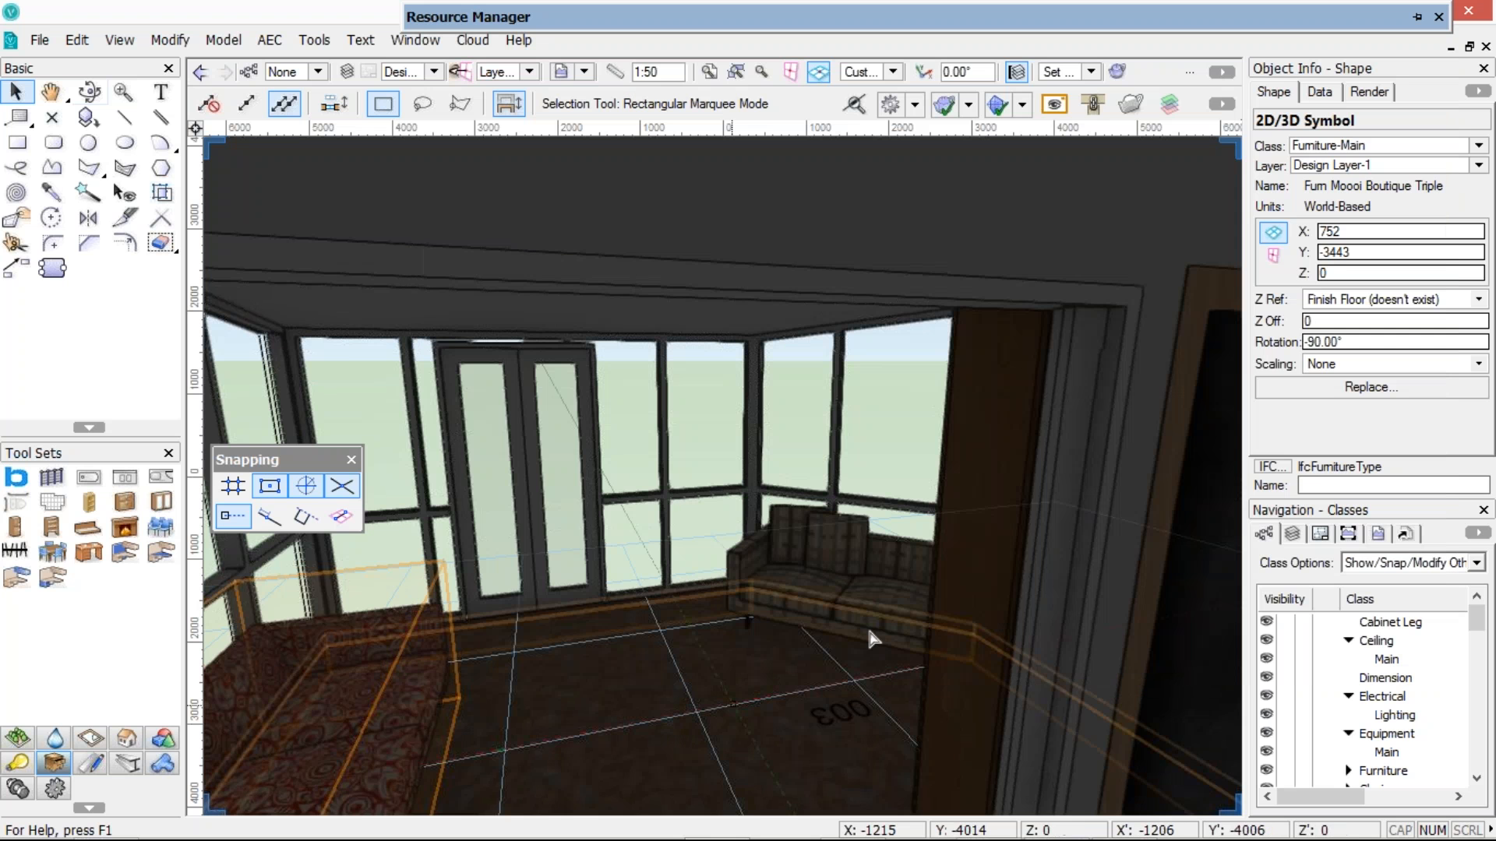
Inspect the smaller striped sofa in front of the corner windows
{"action": "left_click", "coordinate": [872, 639]}
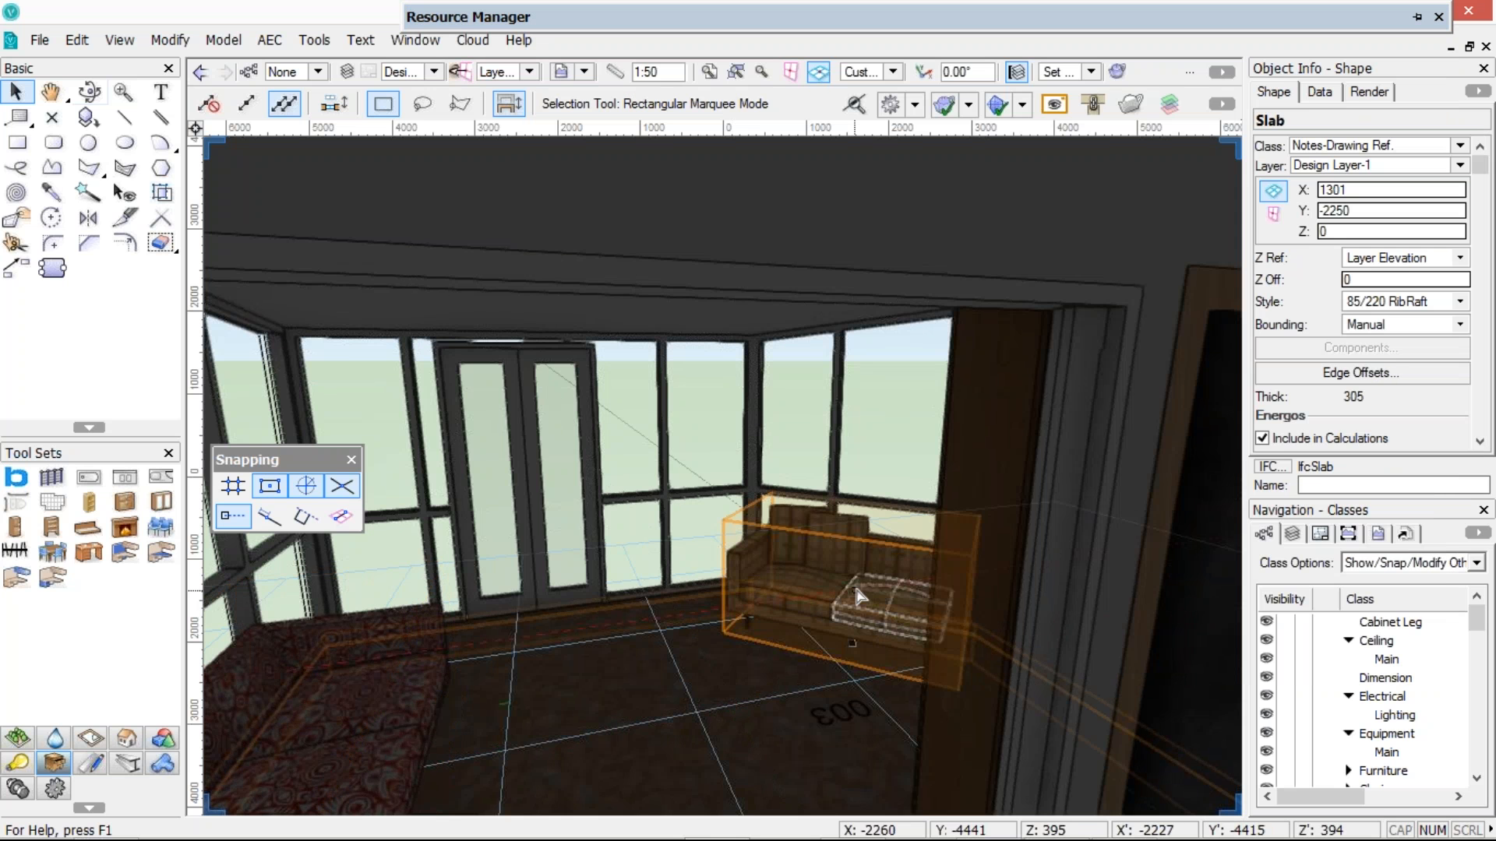
{"action": "left_click", "coordinate": [860, 597]}
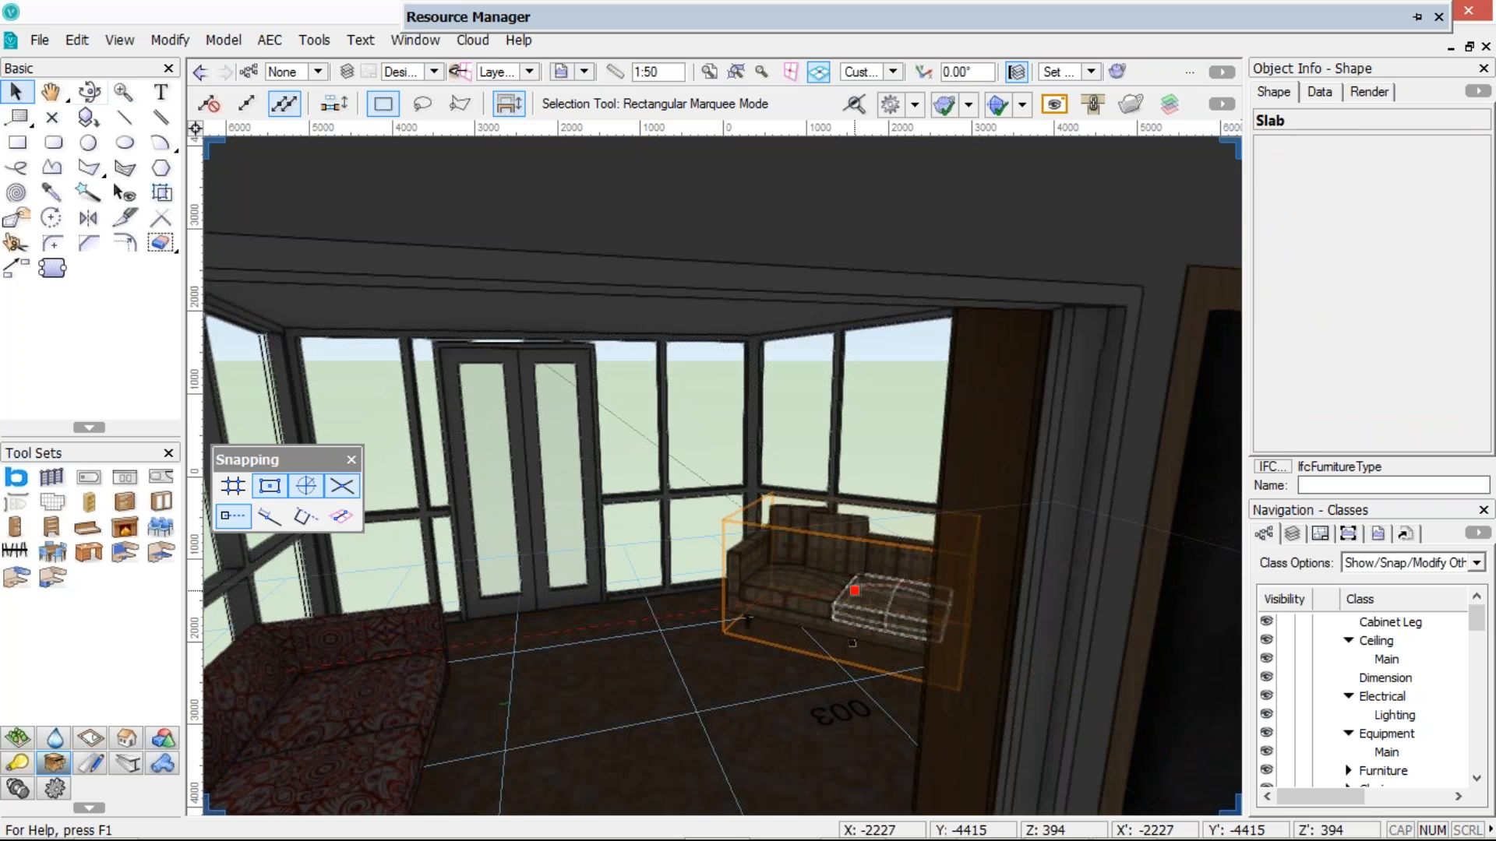
{"action": "scroll", "coordinate": [870, 577], "scroll_direction": "down", "scroll_amount": 2}
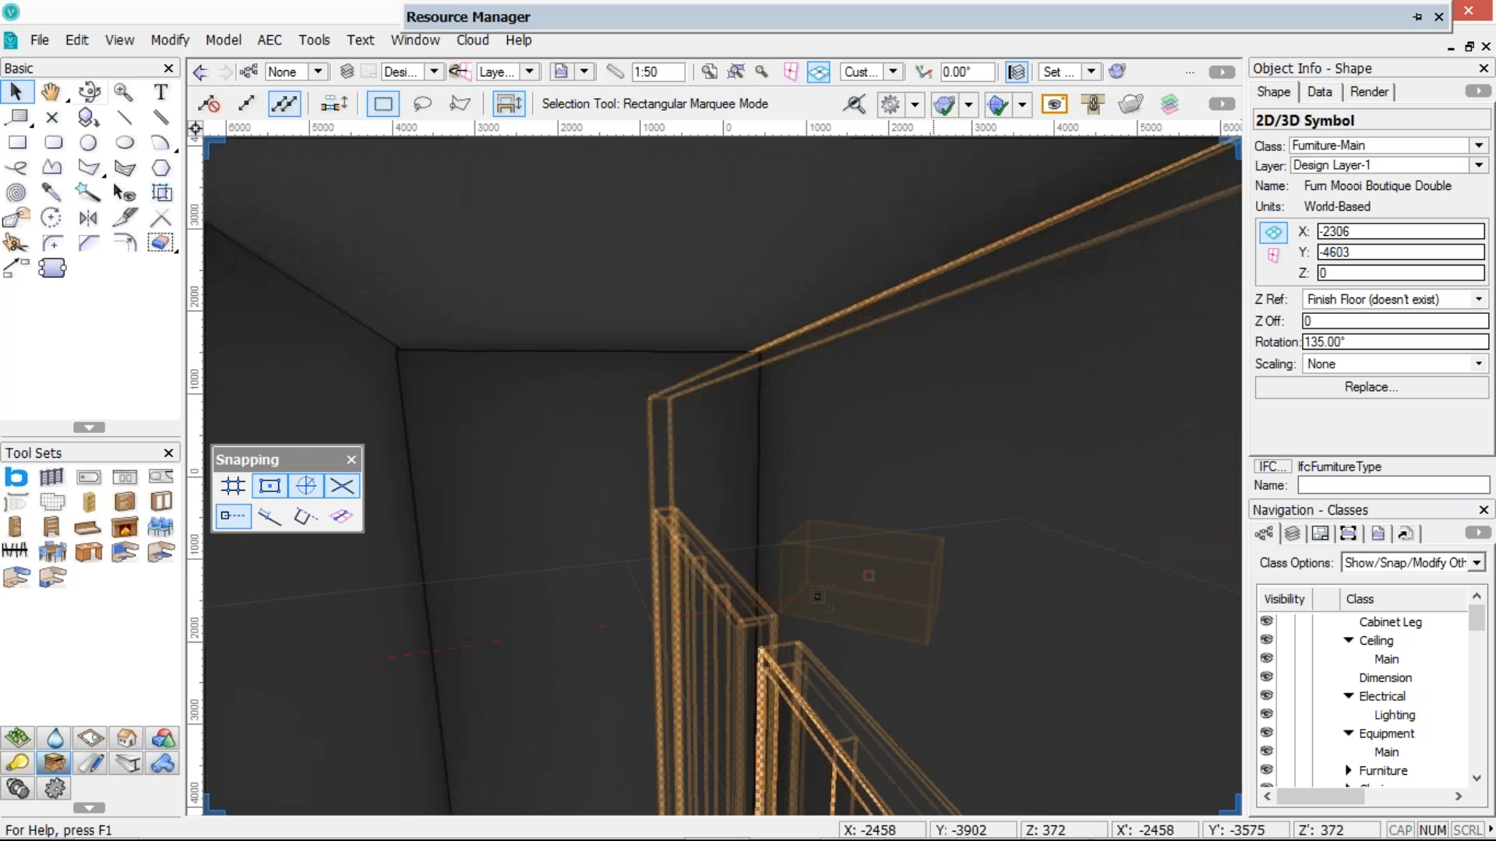
Restore the saved view "start" and open the 3D component of the kitchen rangehood symbol for editing
{"action": "left_click", "coordinate": [584, 72]}
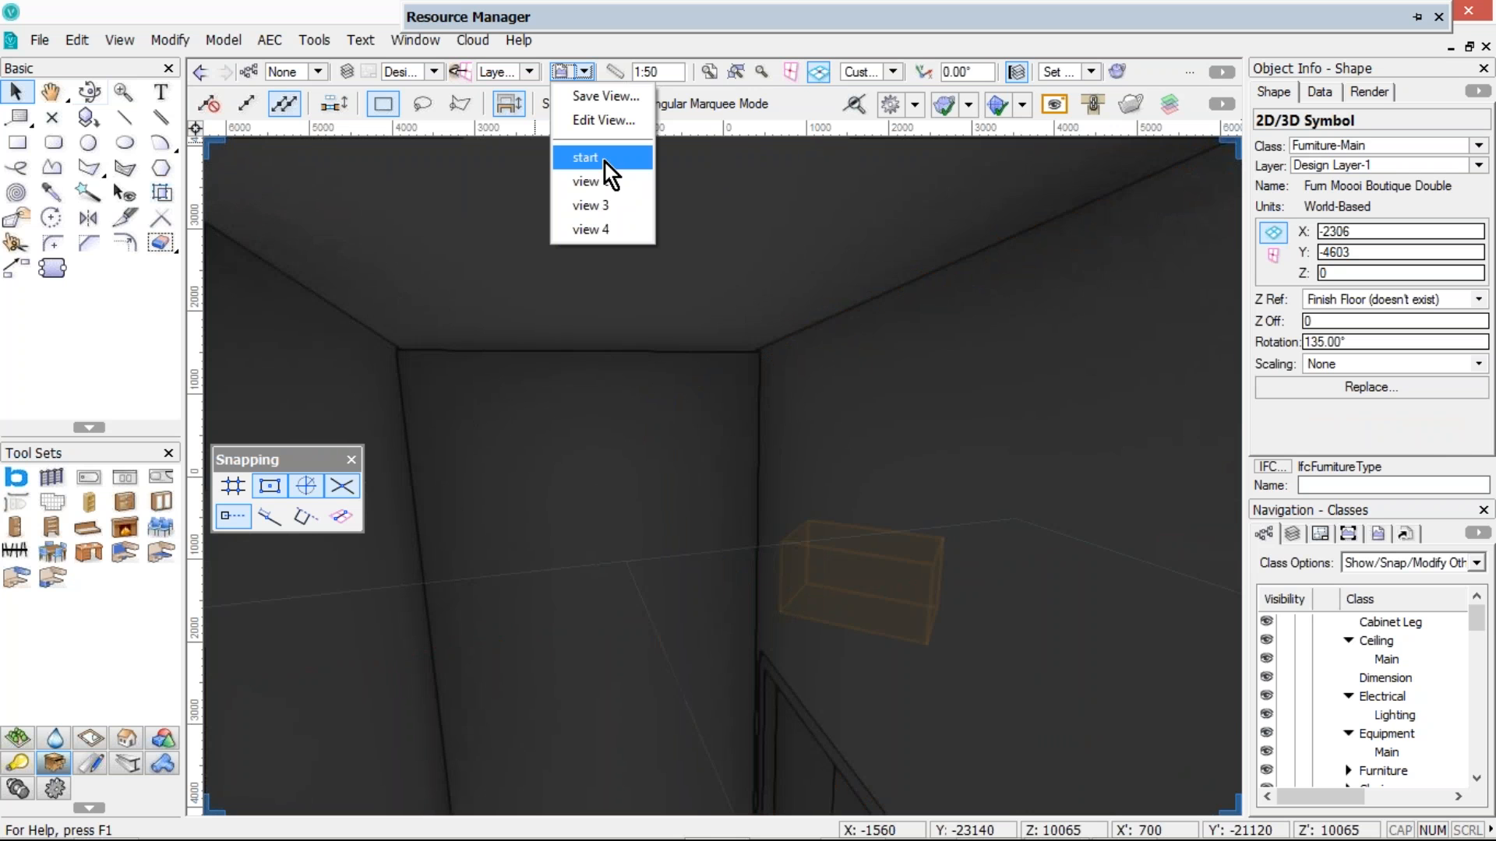
{"action": "left_click", "coordinate": [605, 162]}
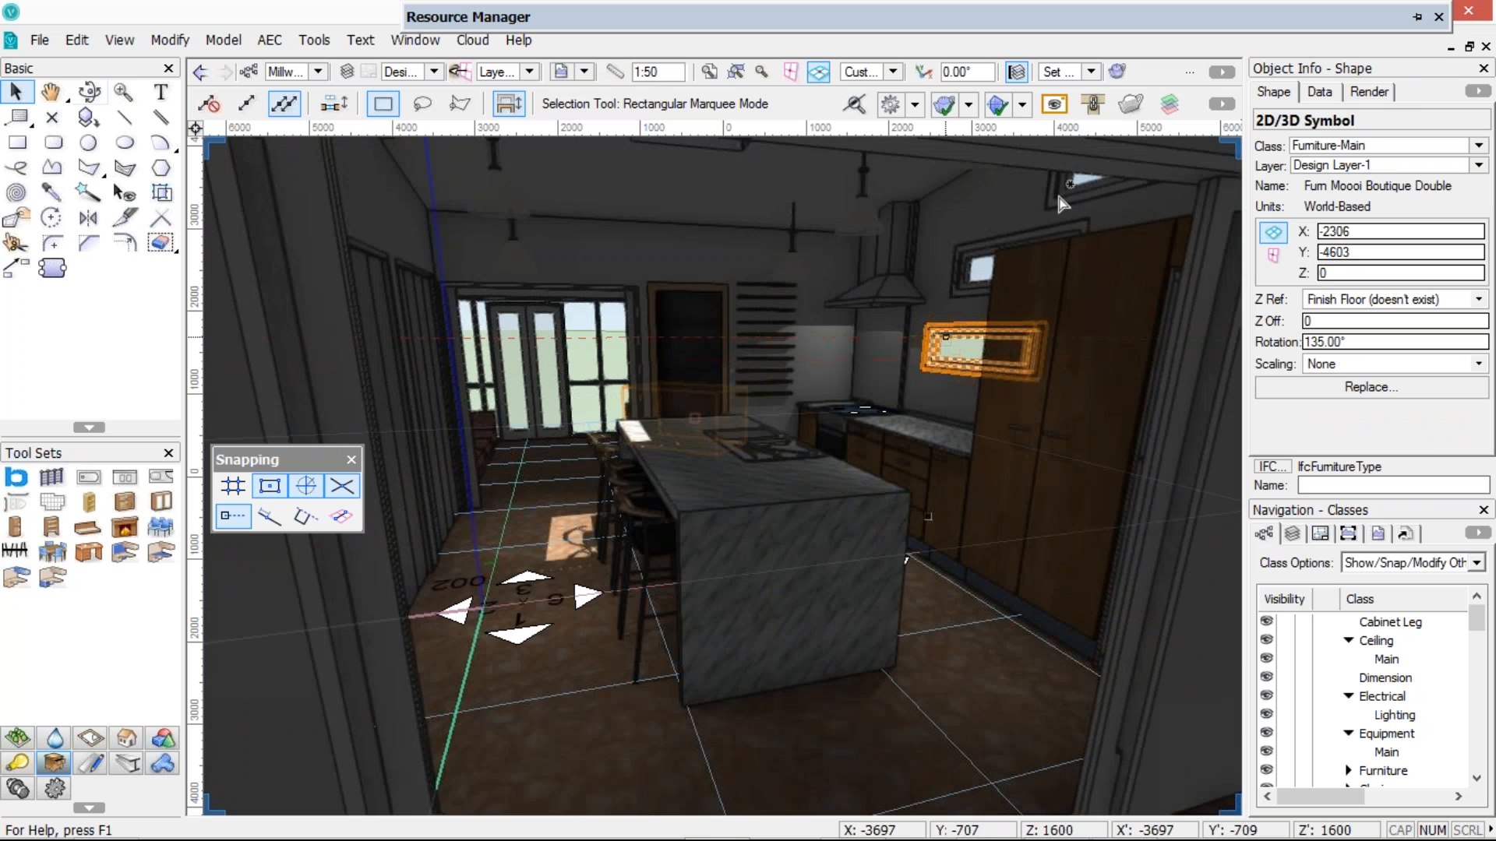
{"action": "left_click", "coordinate": [885, 289]}
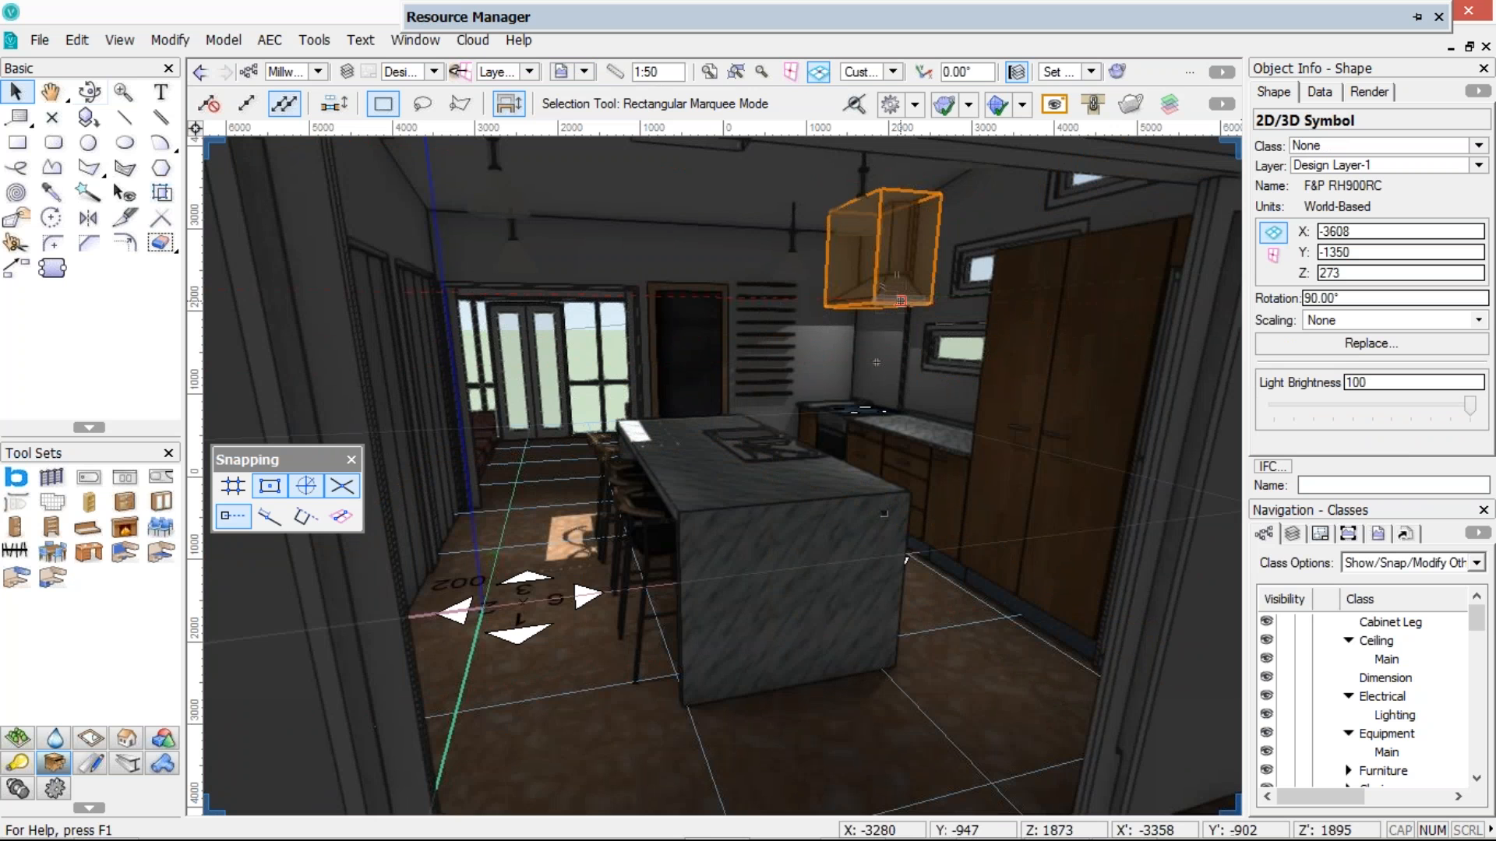
{"action": "double_click", "coordinate": [893, 295]}
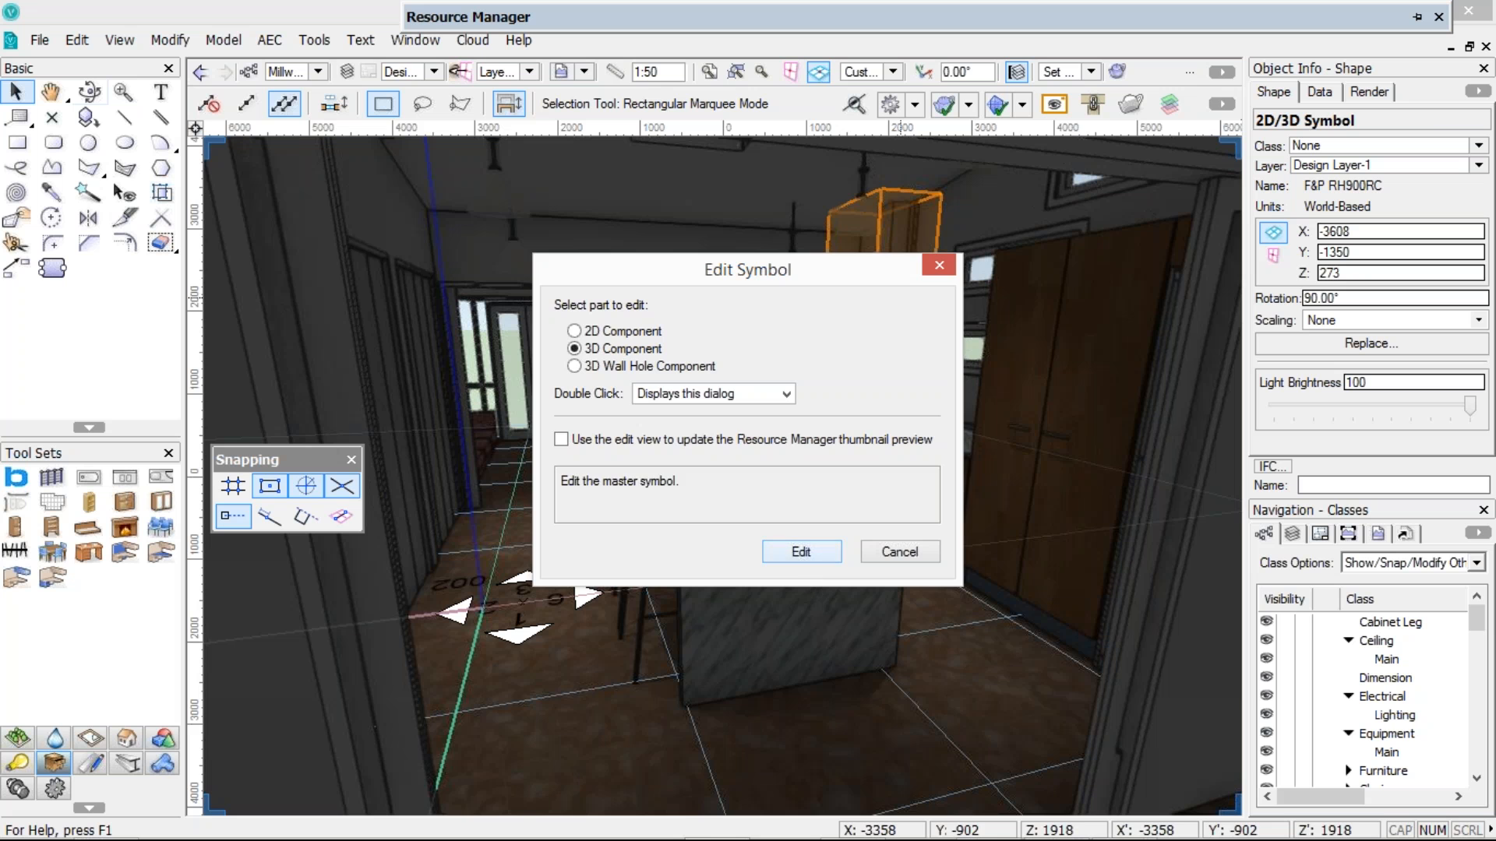
{"action": "left_click", "coordinate": [800, 548]}
{"action": "double_click", "coordinate": [864, 290]}
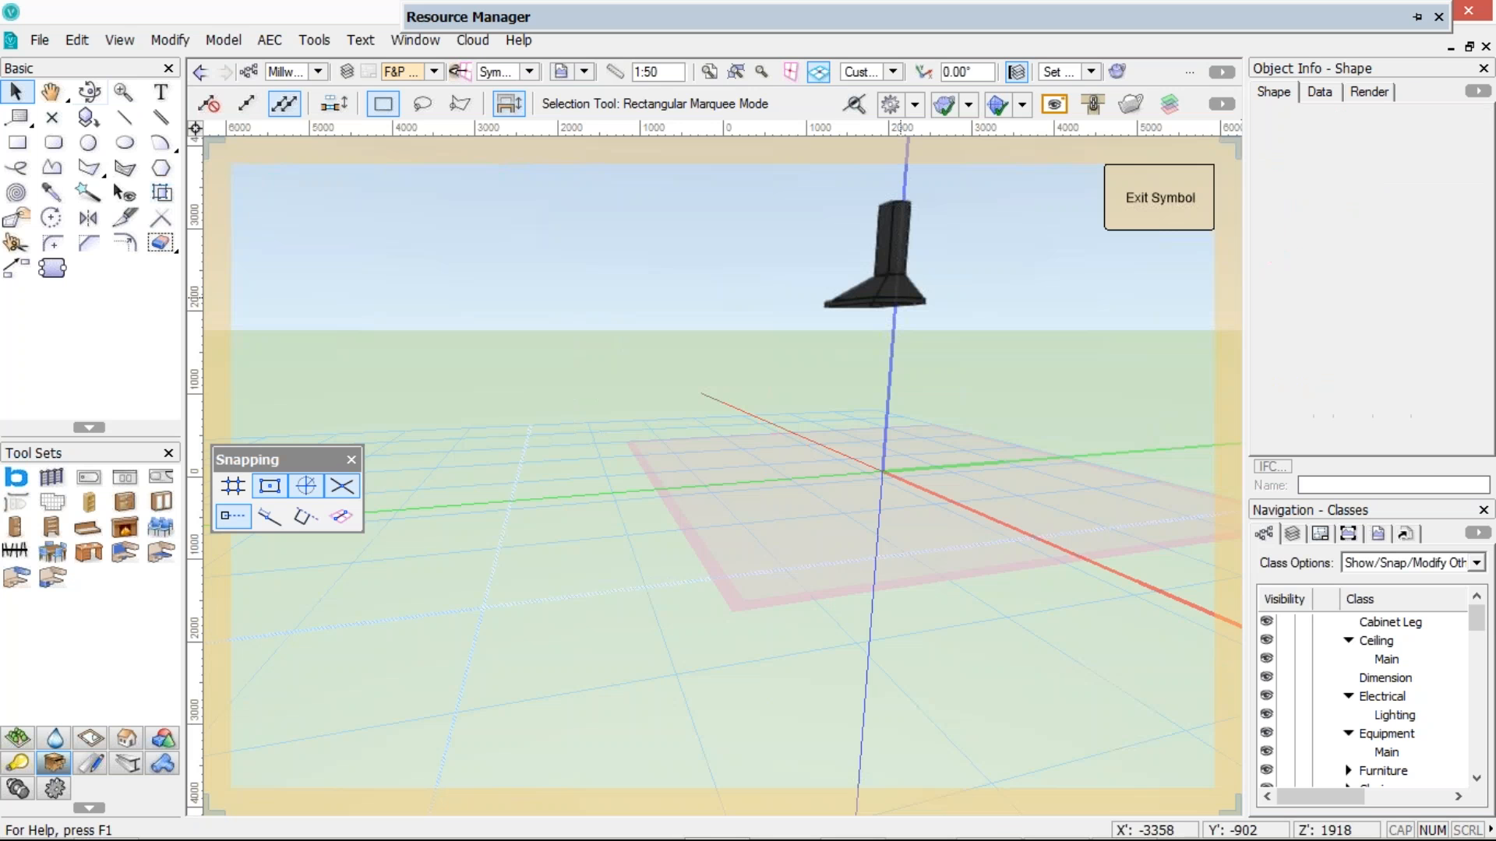
Inspect the rangehood's inner construction and the texture of its canopy surface, returning to the symbol level
{"action": "key", "text": "b"}
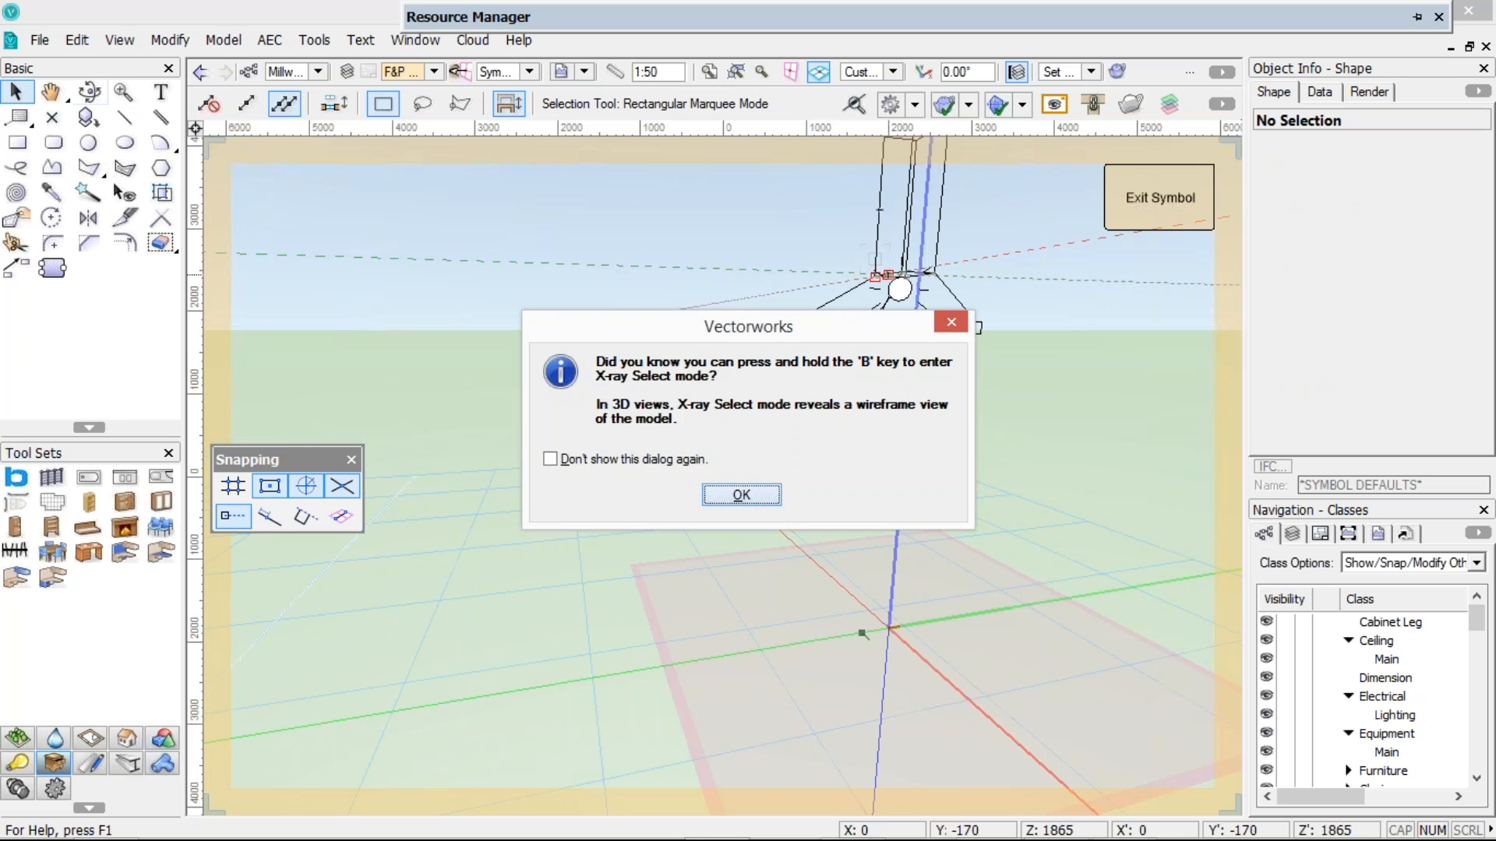
{"action": "key", "text": "Return"}
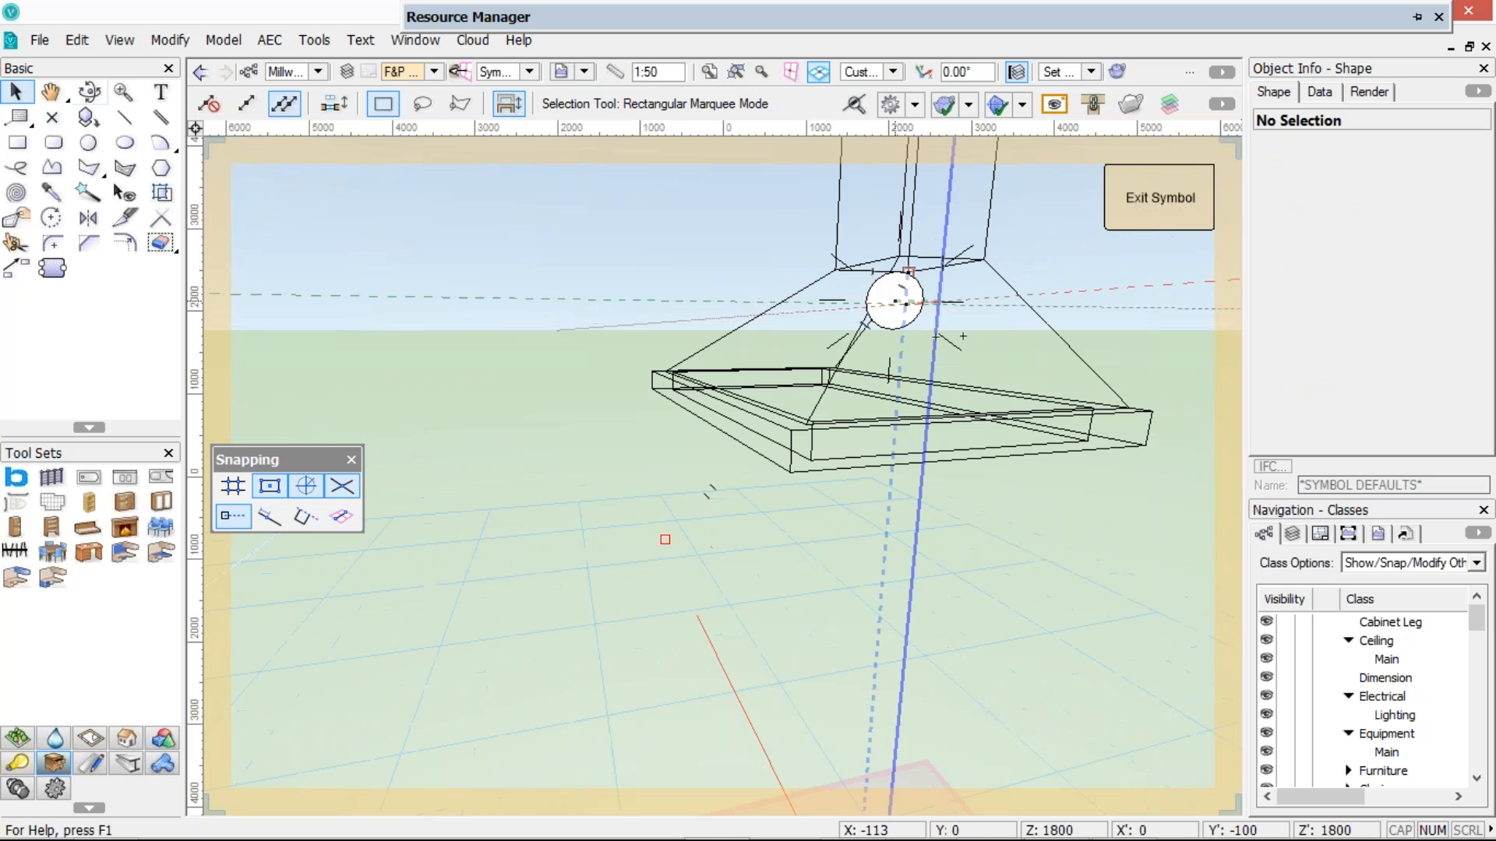
{"action": "left_click", "coordinate": [88, 92]}
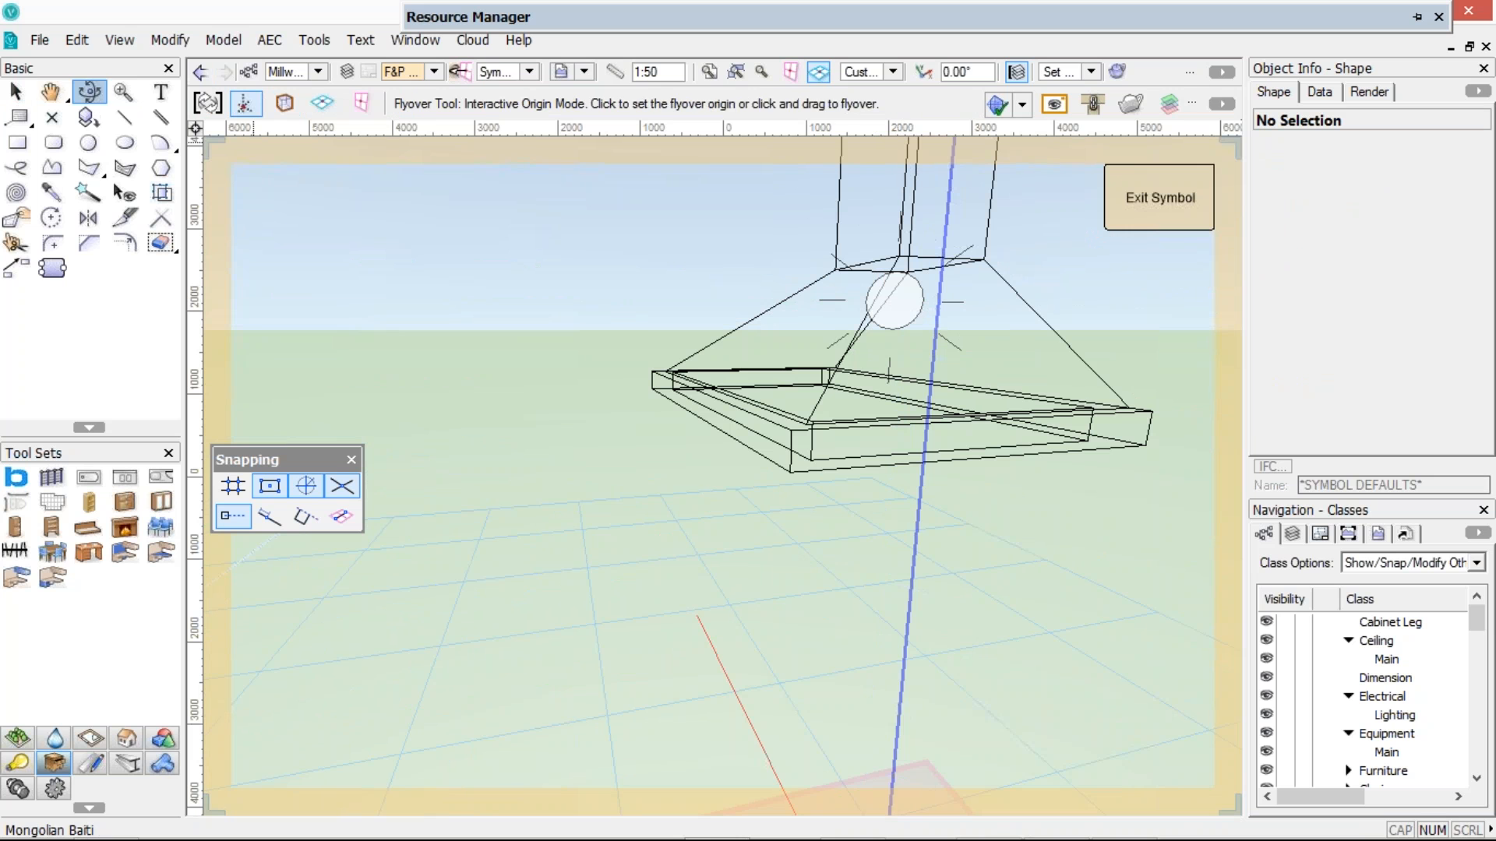
{"action": "left_click_drag", "start_coordinate": [1003, 393], "coordinate": [1203, 396]}
{"action": "key", "text": "x"}
{"action": "left_click", "coordinate": [1109, 336]}
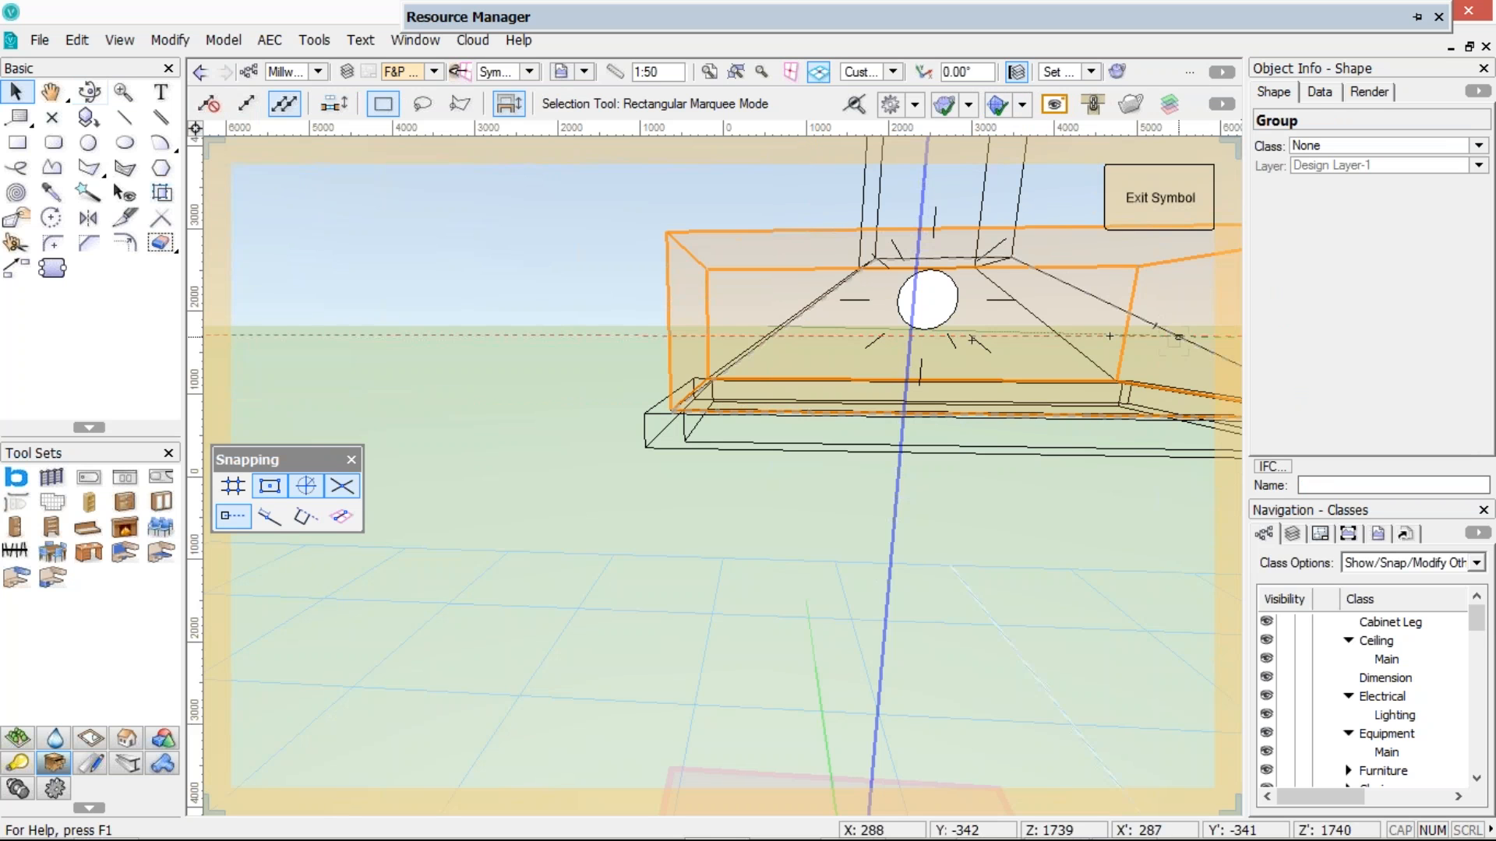
{"action": "double_click", "coordinate": [1156, 326]}
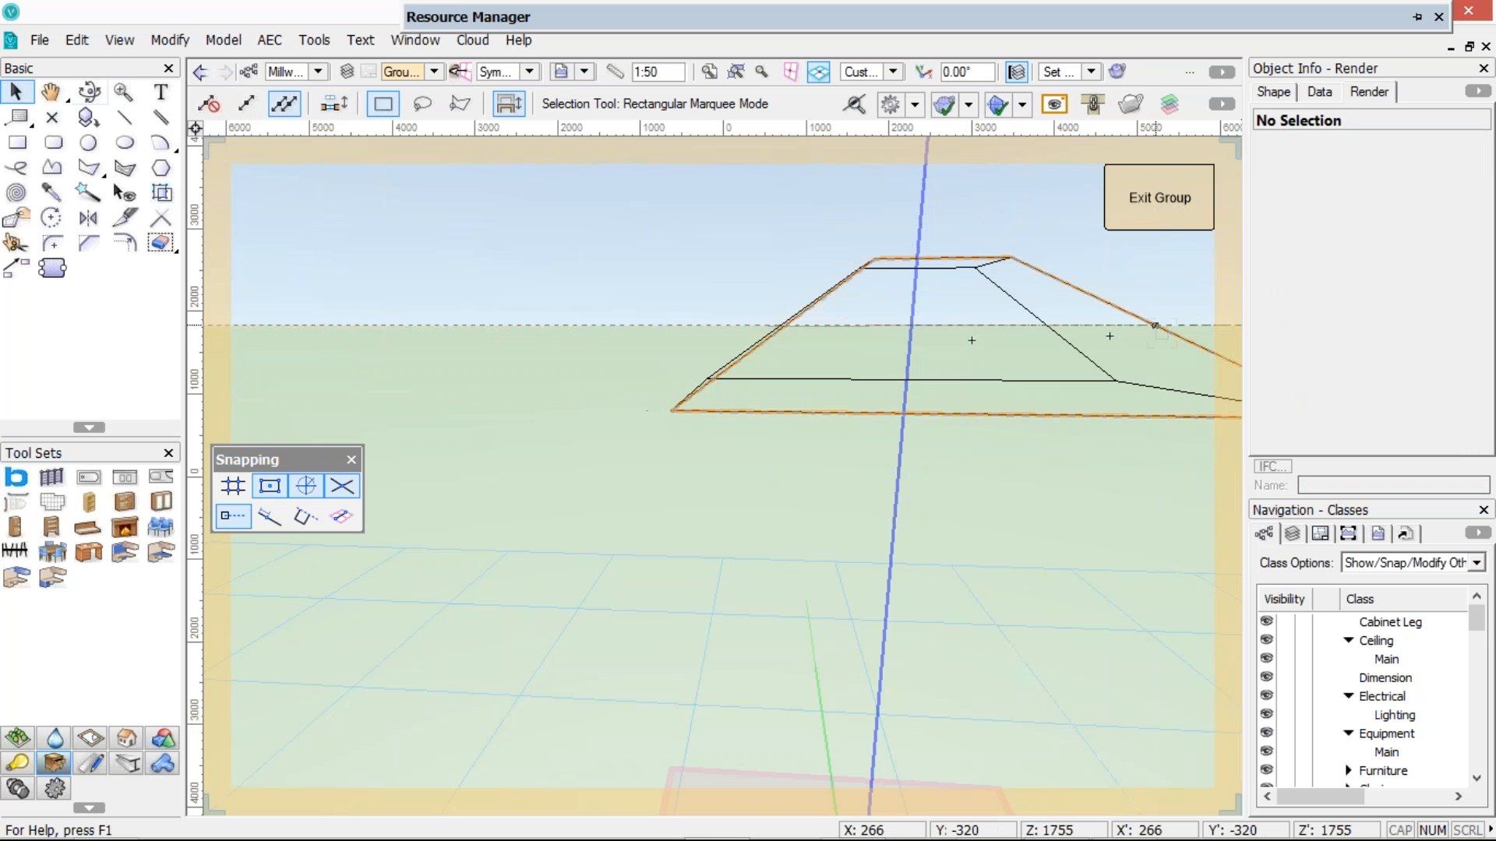
{"action": "left_click", "coordinate": [1155, 325]}
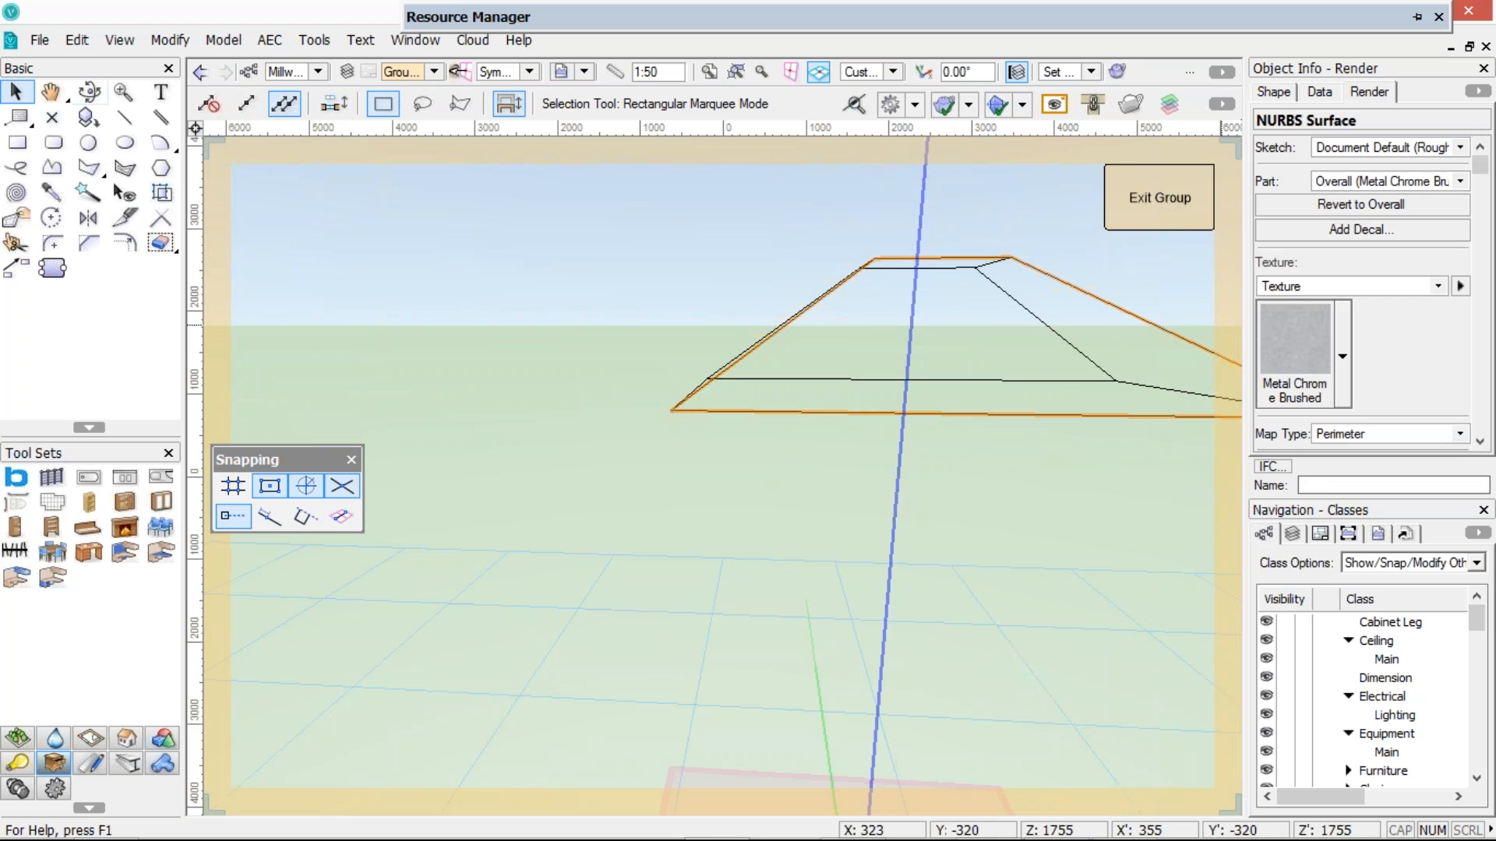
{"action": "key", "text": "ctrl+bracketright"}
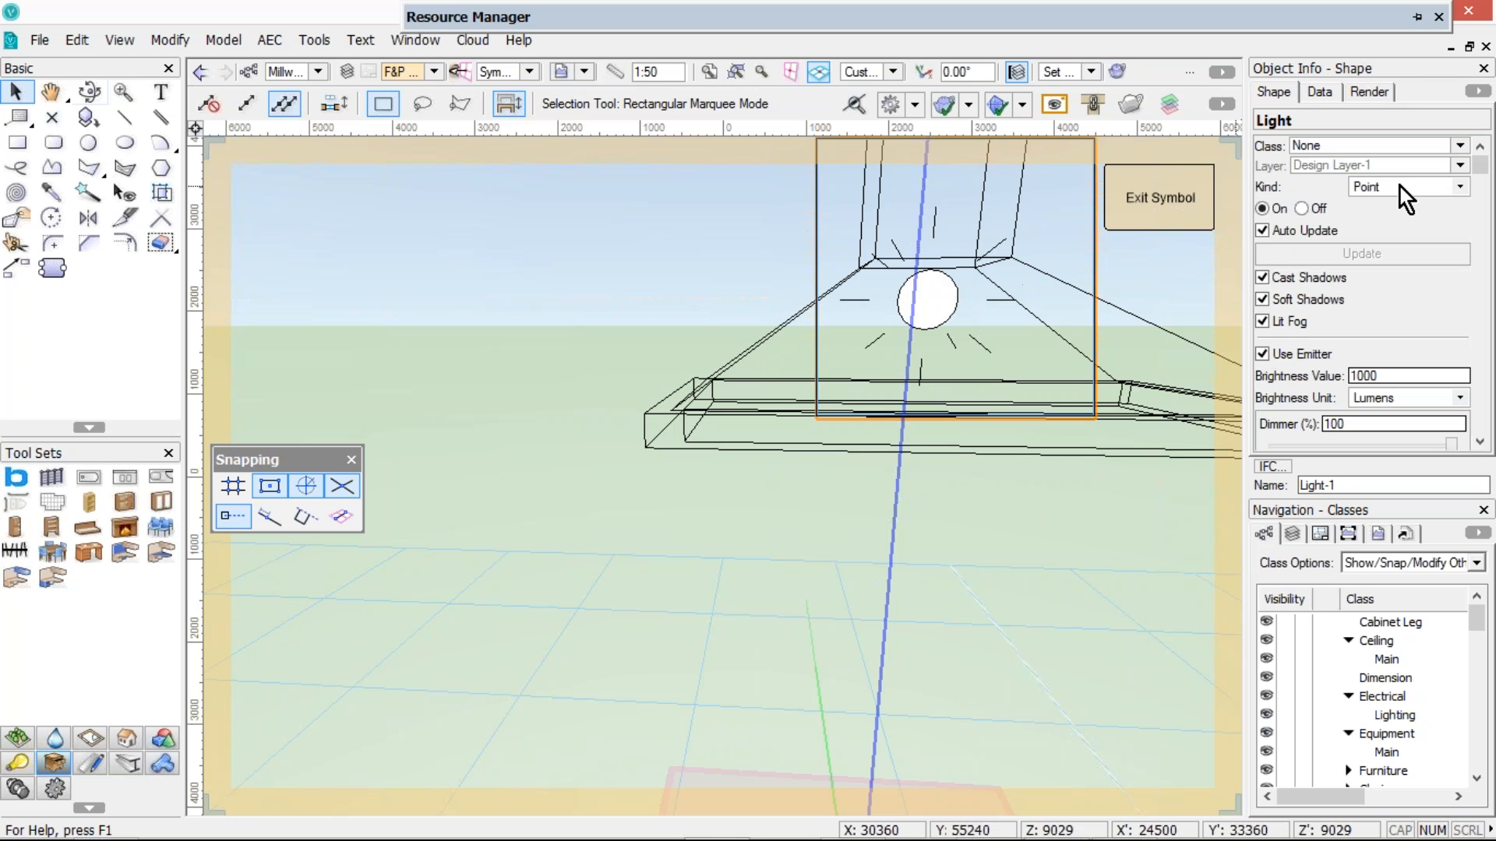
Change the rangehood's light to a Spot light with Realistic distance falloff
{"action": "left_click", "coordinate": [1400, 187]}
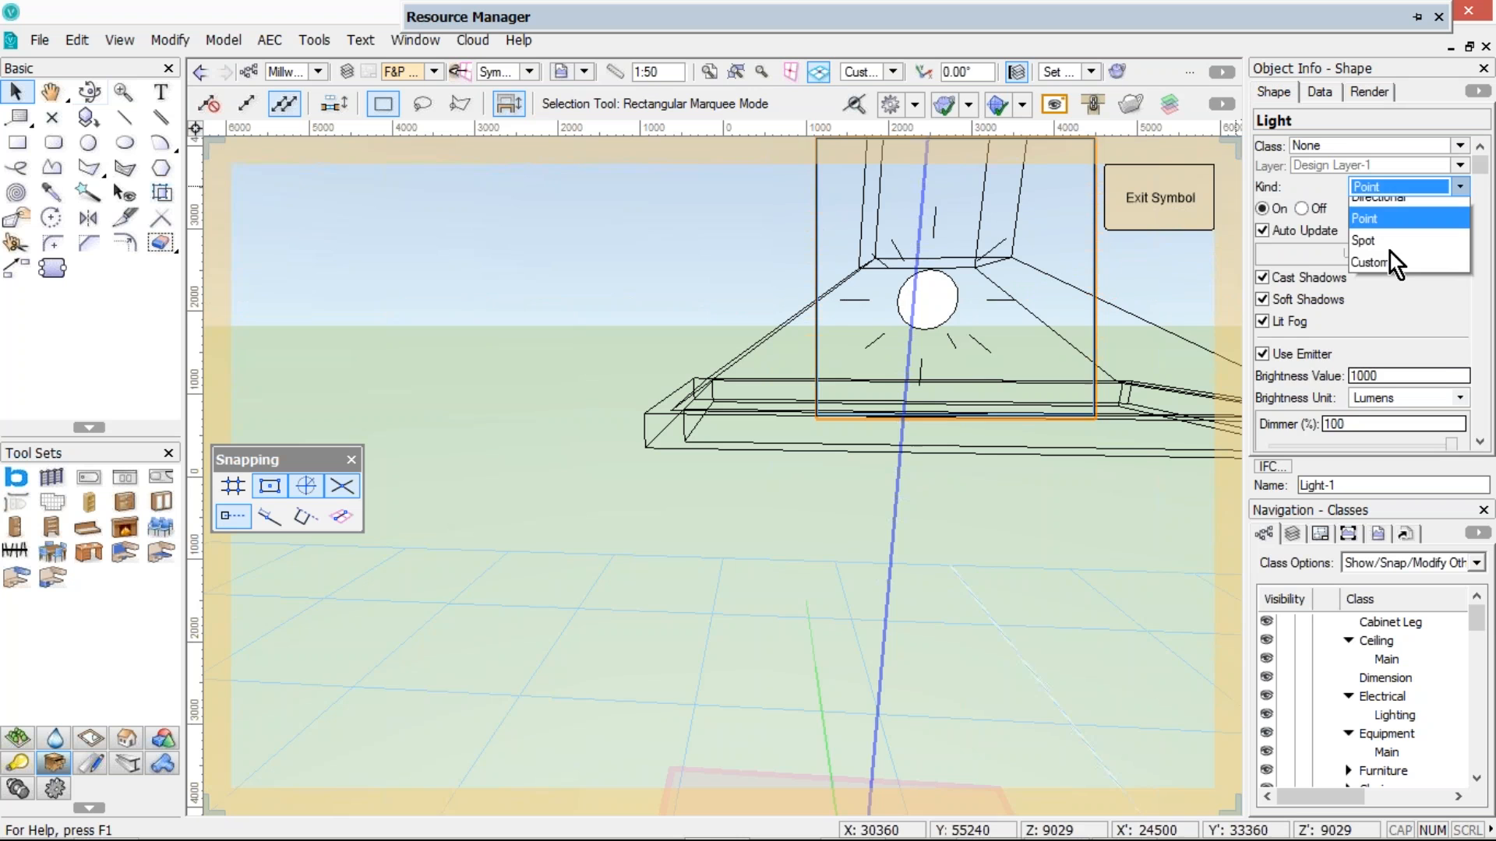
{"action": "left_click", "coordinate": [1389, 244]}
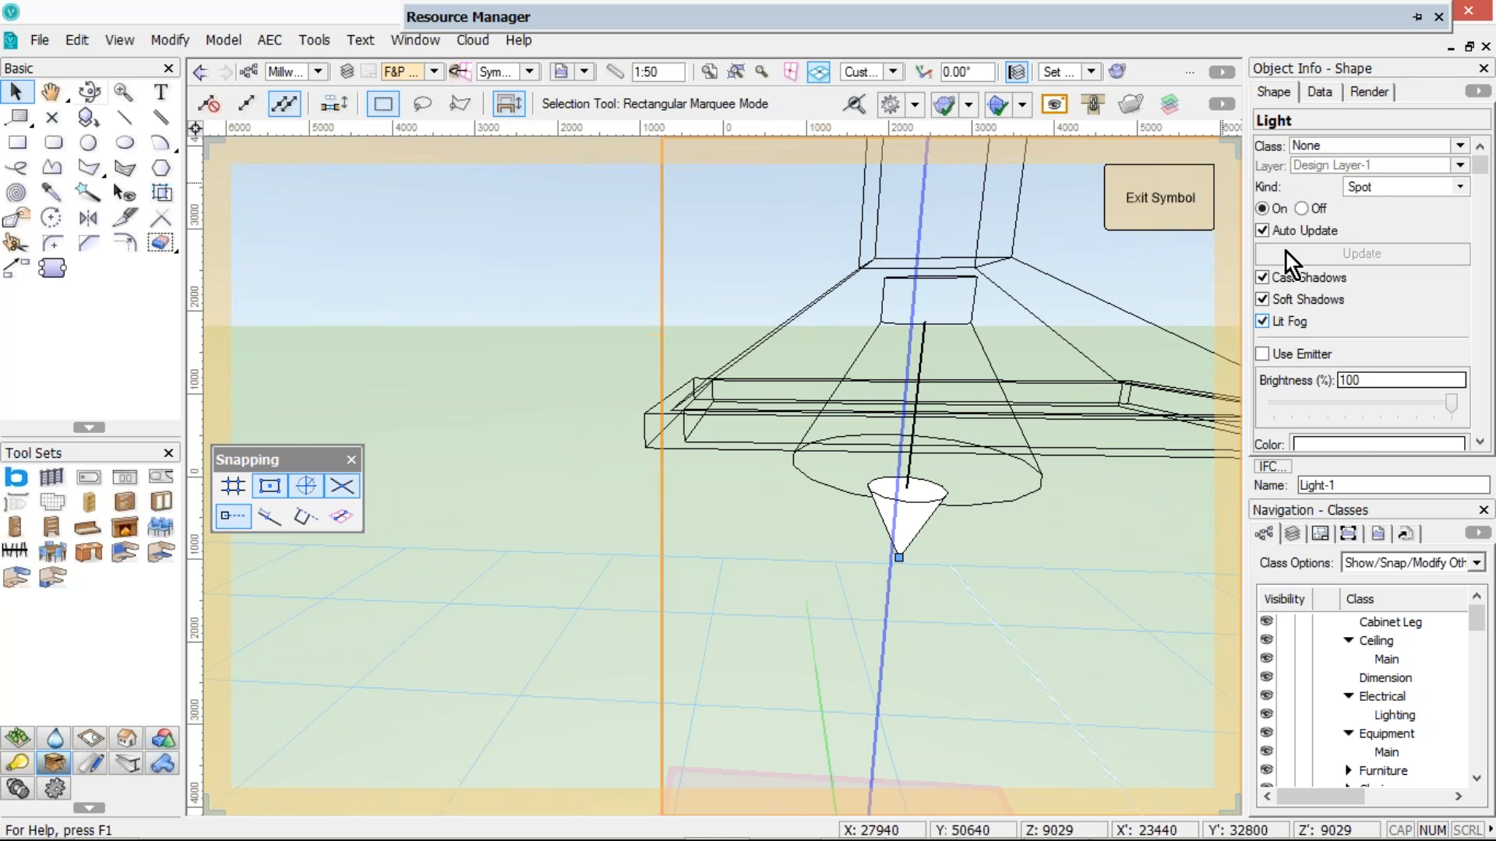
{"action": "scroll", "coordinate": [1395, 343], "scroll_direction": "down", "scroll_amount": 1}
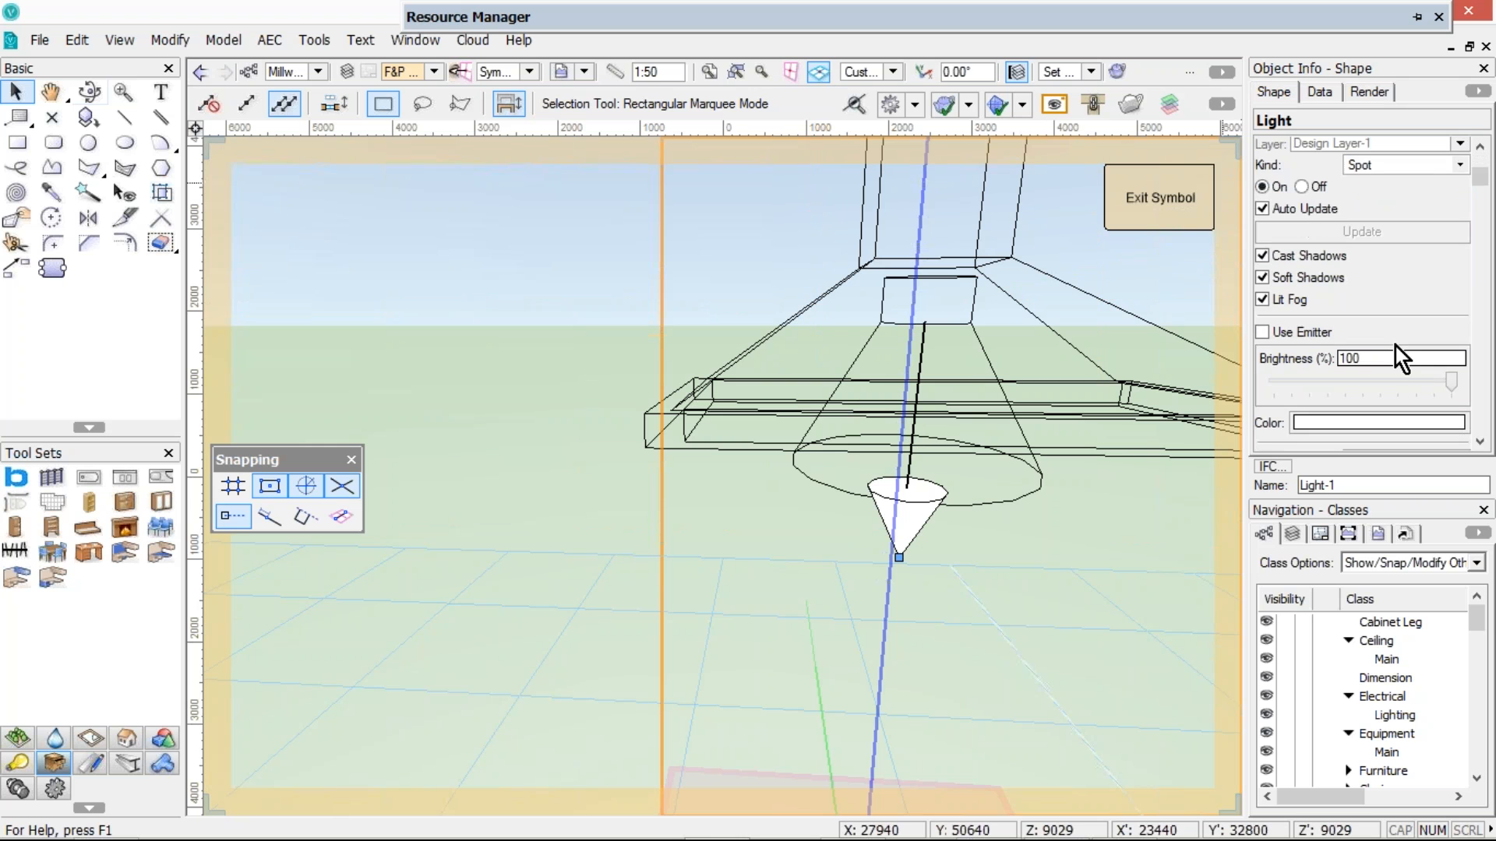
{"action": "scroll", "coordinate": [1395, 348], "scroll_direction": "down", "scroll_amount": 2}
{"action": "left_click", "coordinate": [1396, 414]}
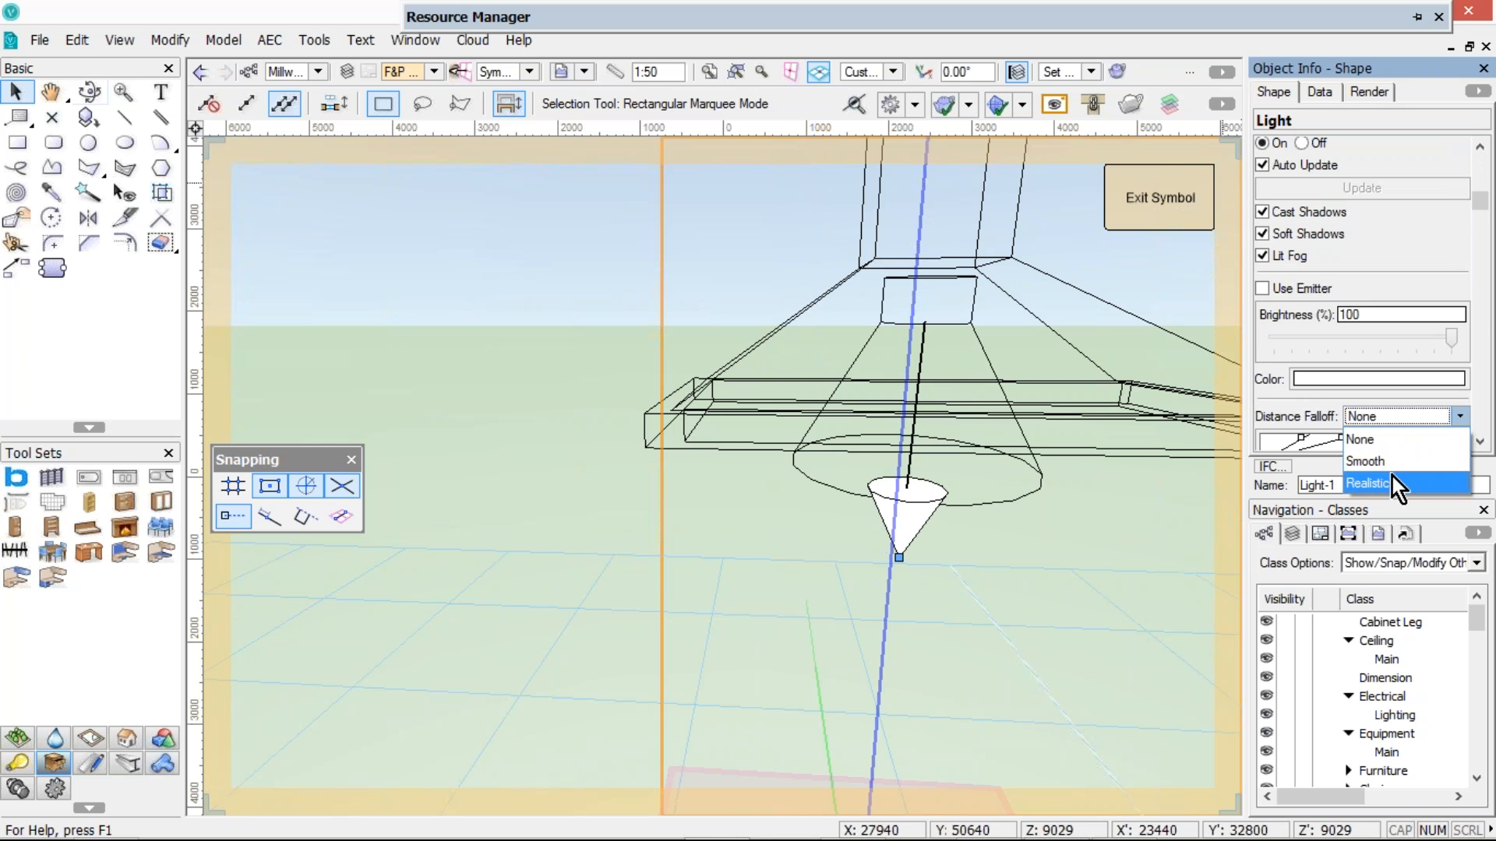
{"action": "left_click", "coordinate": [1374, 482]}
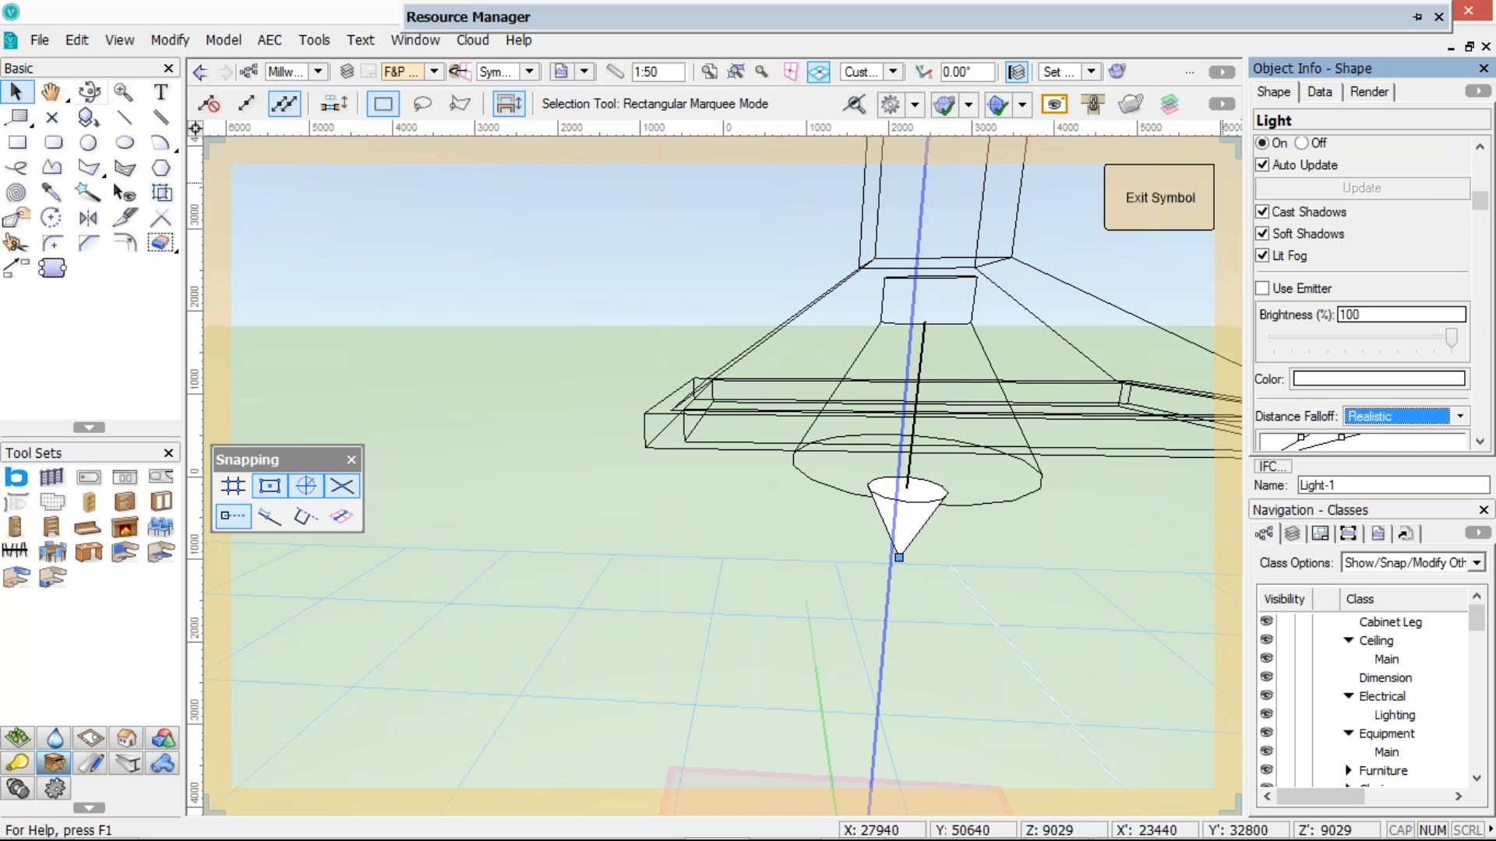
Widen the rangehood spotlight's cone to a spread of 101.65° and a beam of 56.02°
{"action": "scroll", "coordinate": [989, 559], "scroll_direction": "down", "scroll_amount": 3}
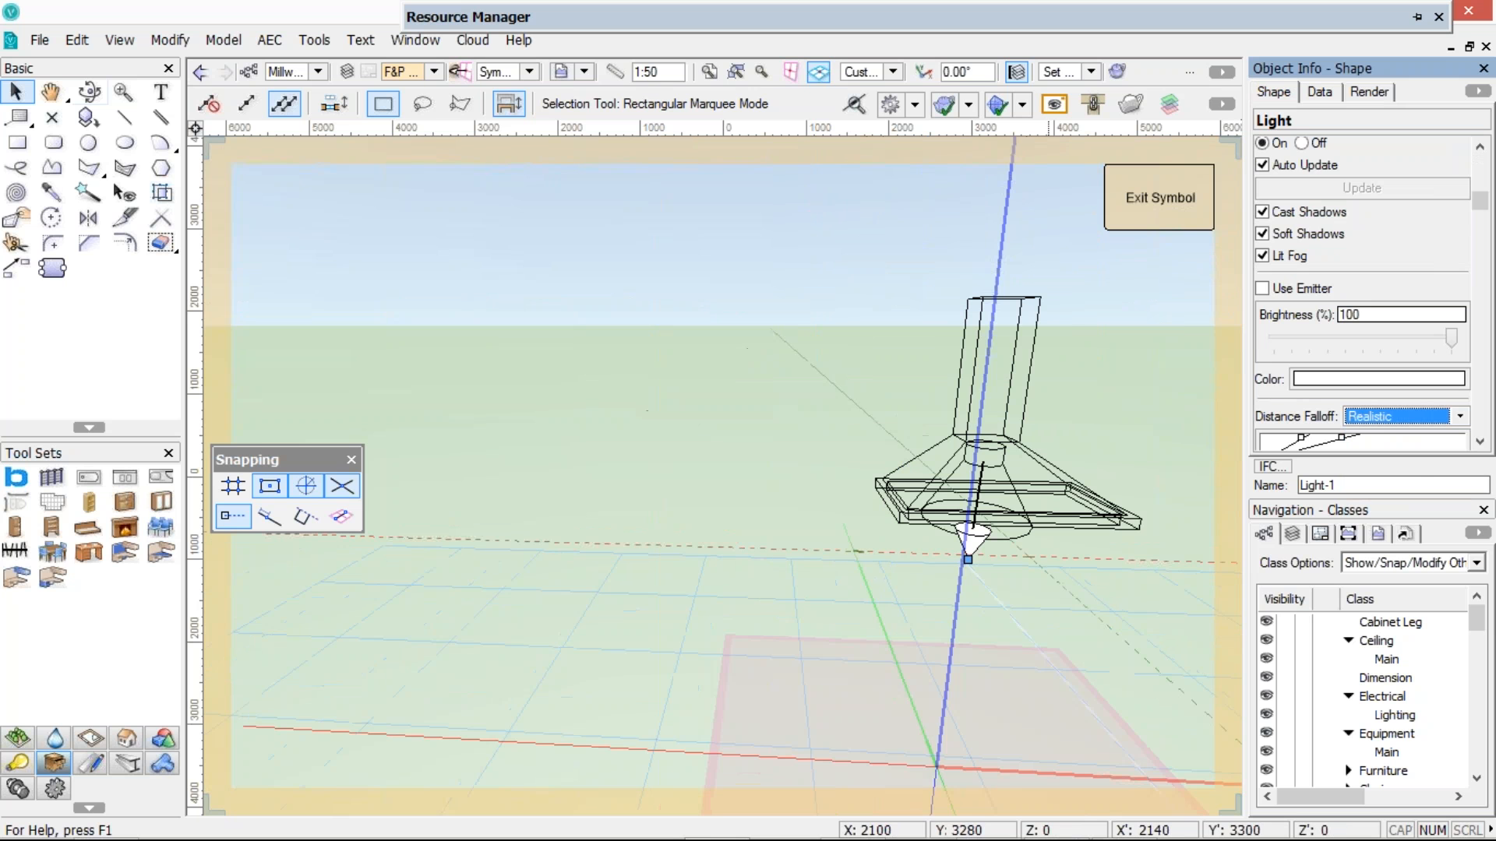
{"action": "left_click", "coordinate": [1048, 559]}
{"action": "middle_click_drag", "start_coordinate": [987, 370], "coordinate": [712, 360]}
{"action": "left_click", "coordinate": [710, 467]}
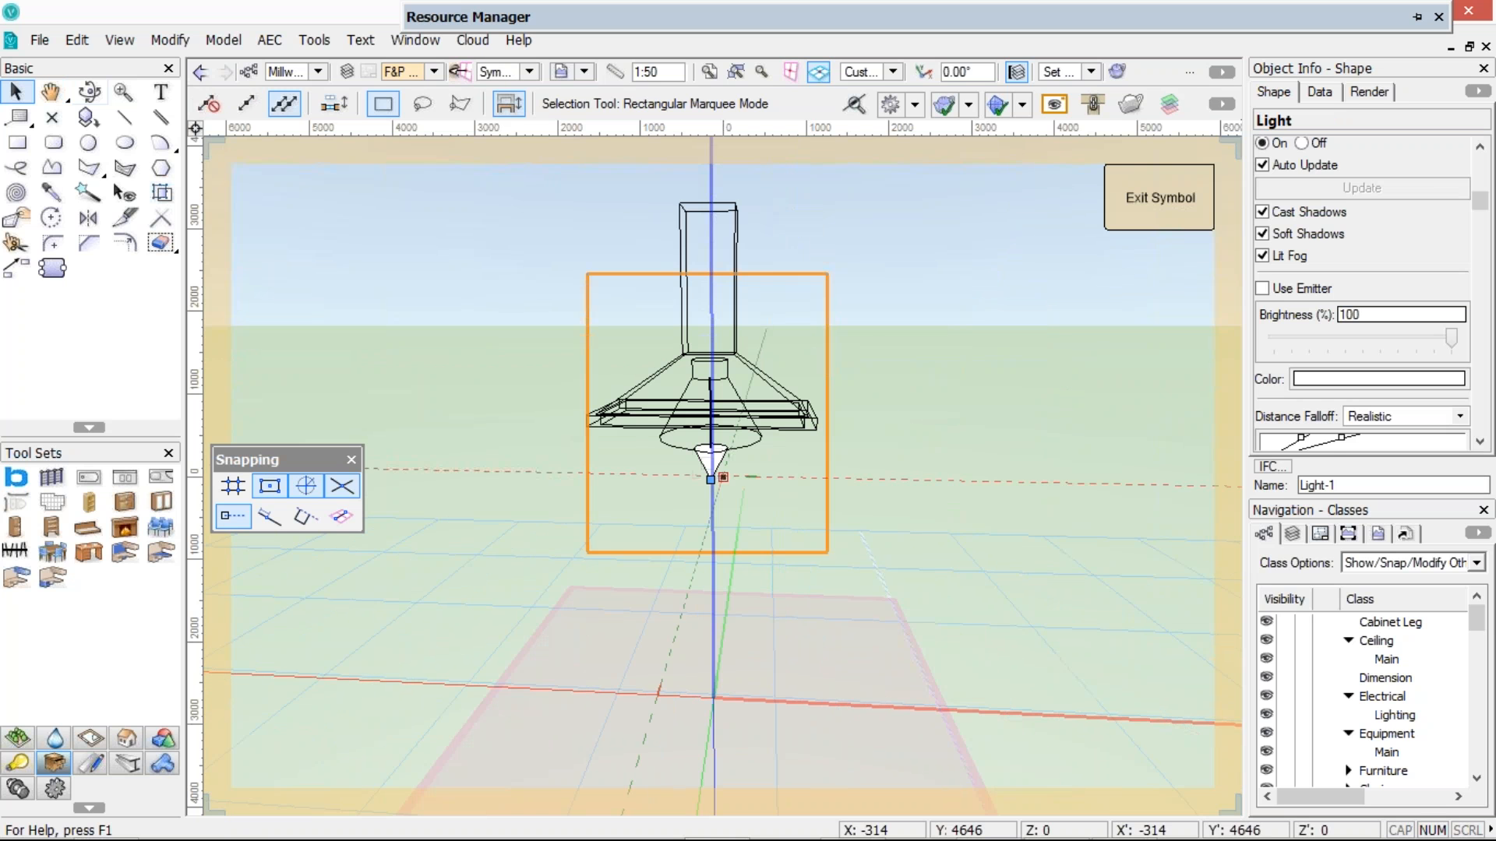
{"action": "scroll", "coordinate": [1371, 303], "scroll_direction": "down", "scroll_amount": 2}
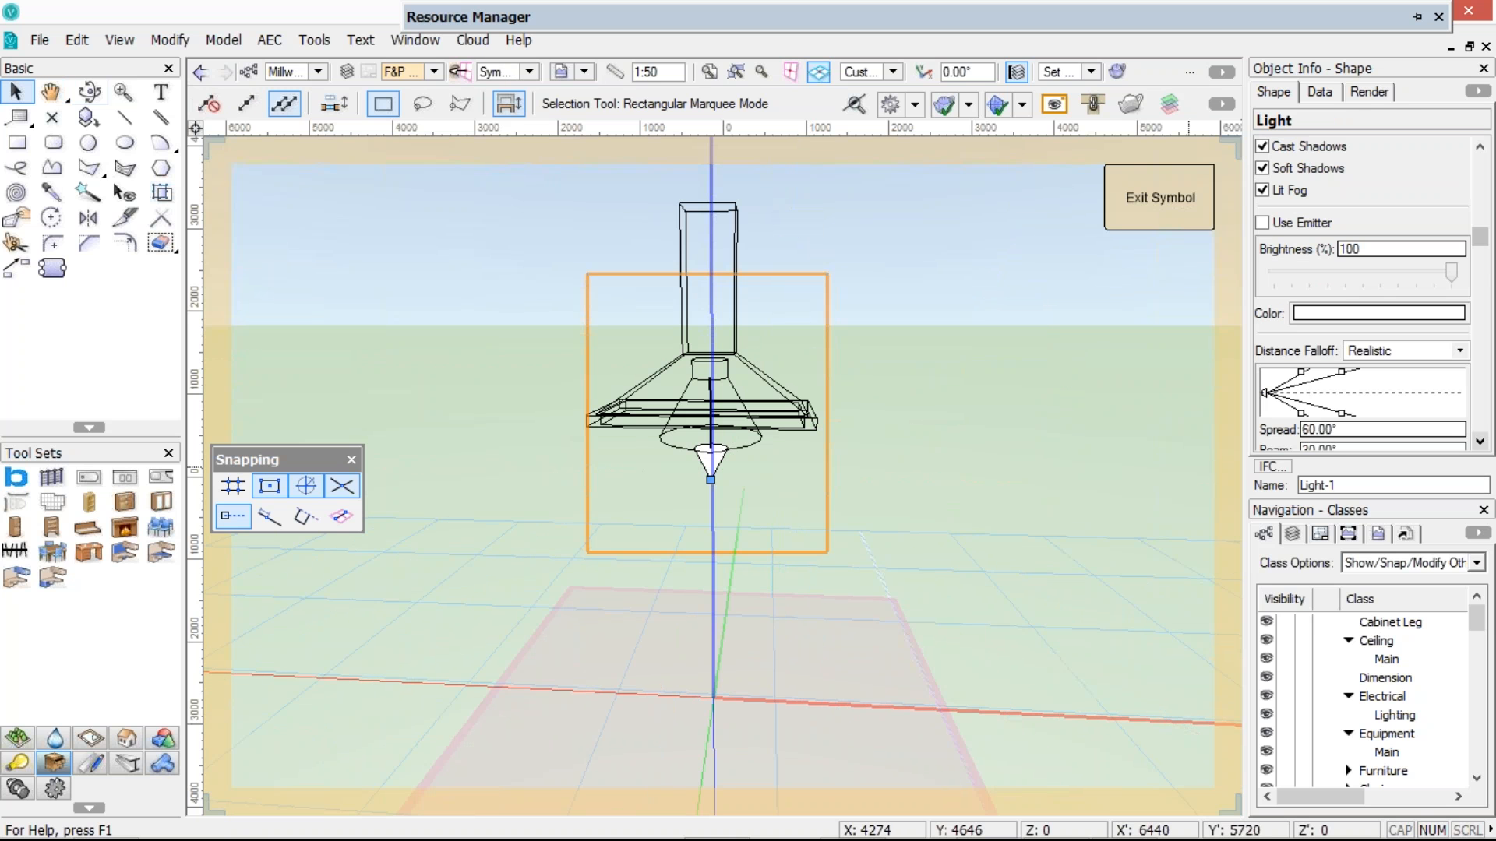
{"action": "scroll", "coordinate": [1372, 304], "scroll_direction": "down", "scroll_amount": 1}
{"action": "left_click_drag", "start_coordinate": [1301, 369], "coordinate": [1291, 383]}
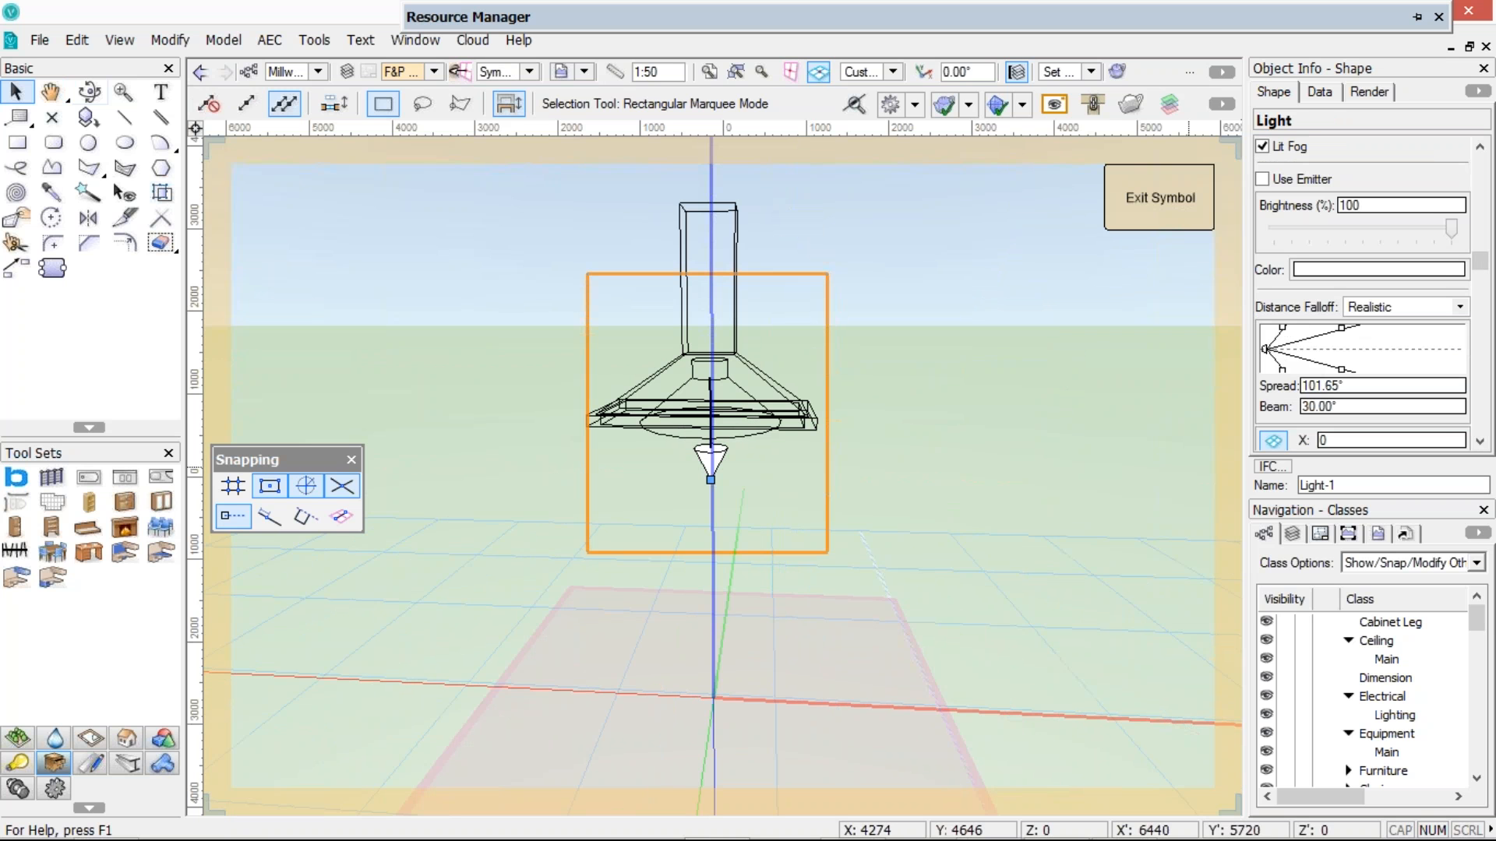
{"action": "left_click_drag", "start_coordinate": [1342, 327], "coordinate": [1304, 327]}
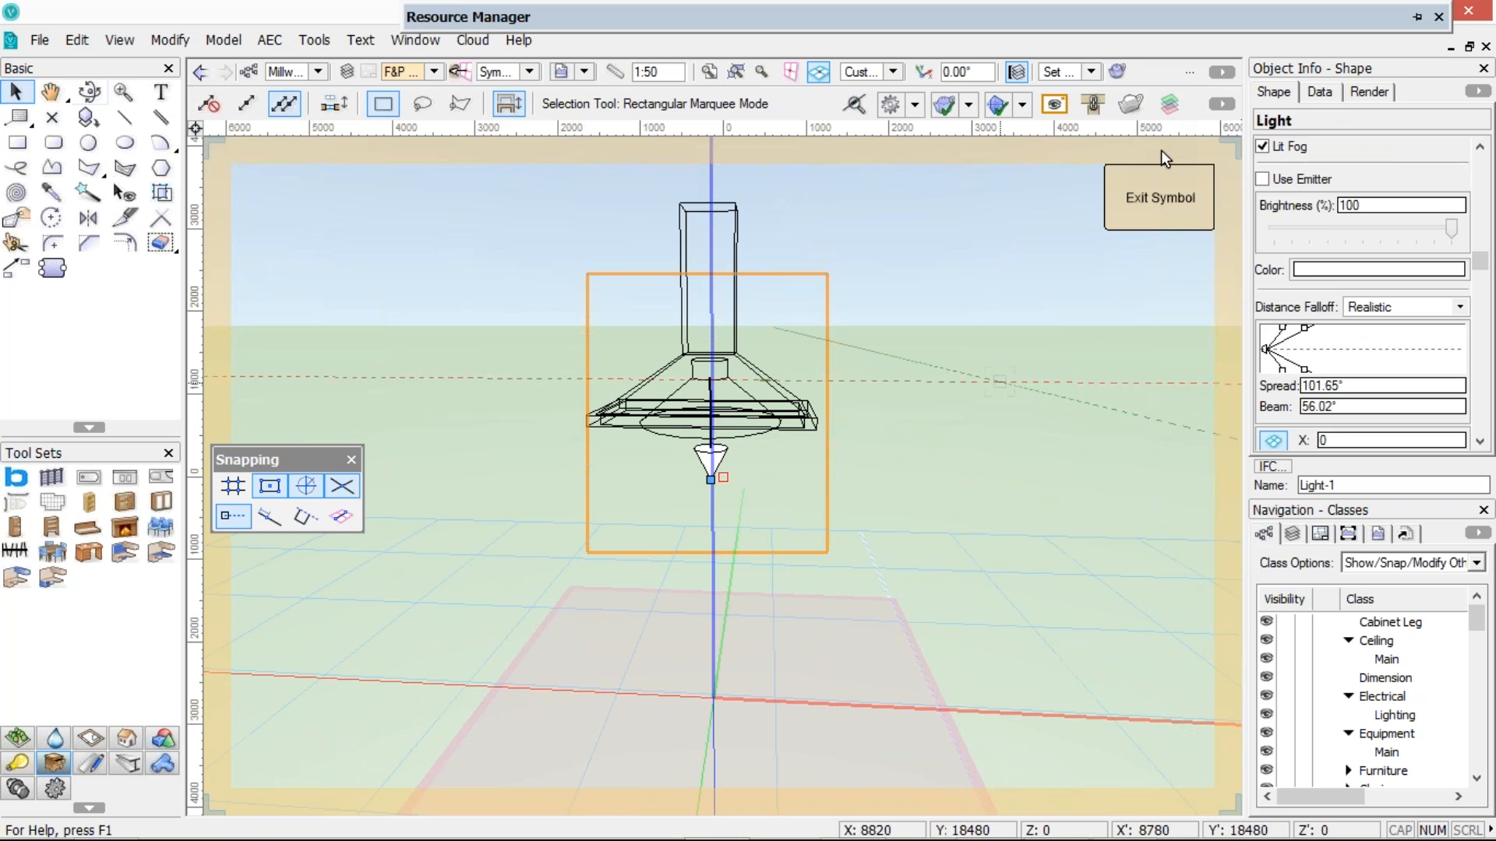
Exit the rangehood symbol and decline to save a backup, turning backups off for the remainder of the session
{"action": "left_click", "coordinate": [1165, 204]}
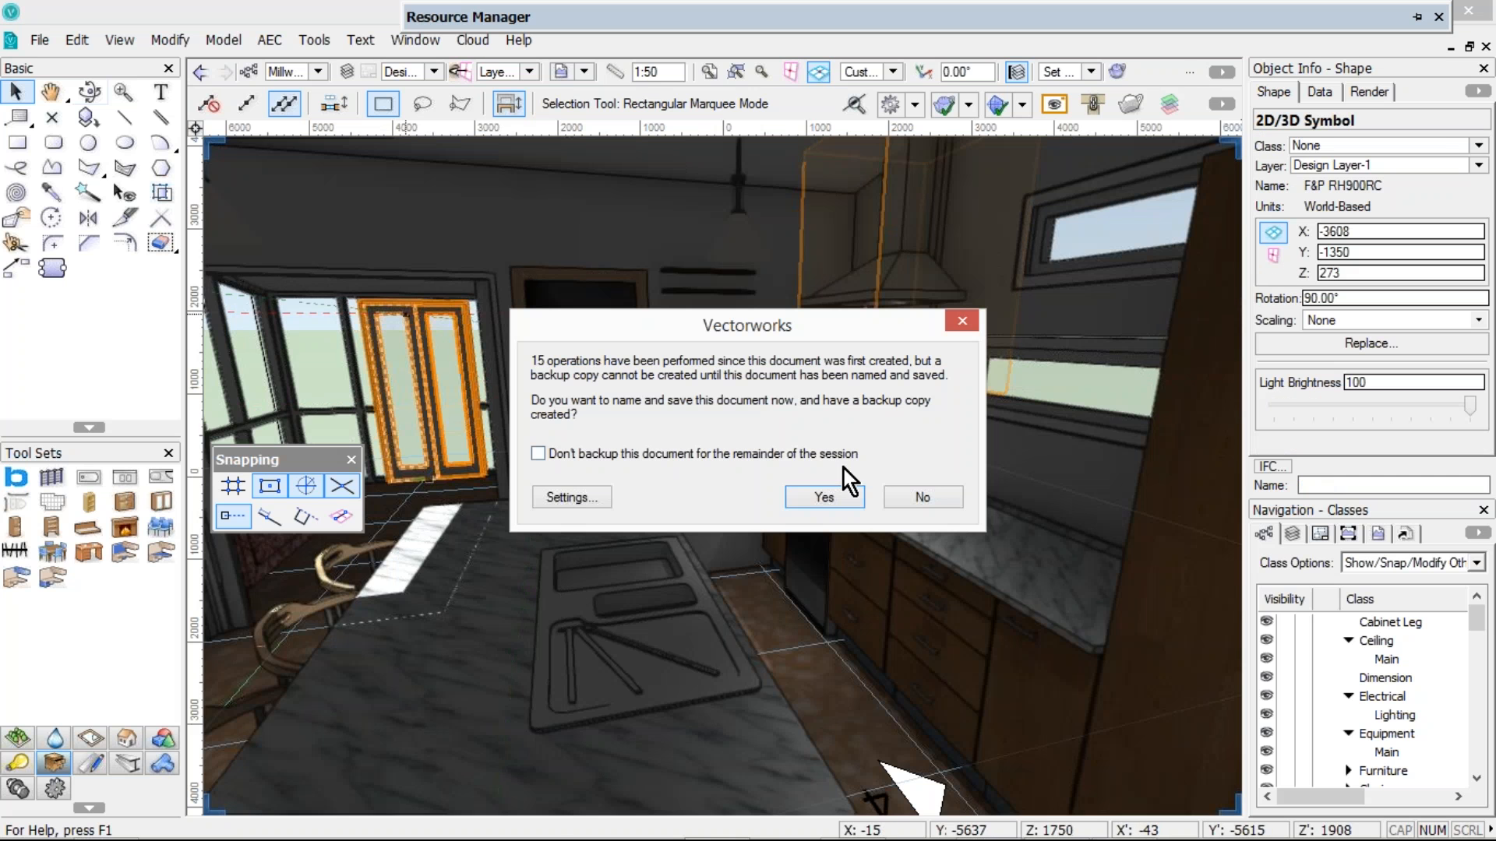
{"action": "left_click", "coordinate": [841, 459]}
{"action": "left_click", "coordinate": [922, 497]}
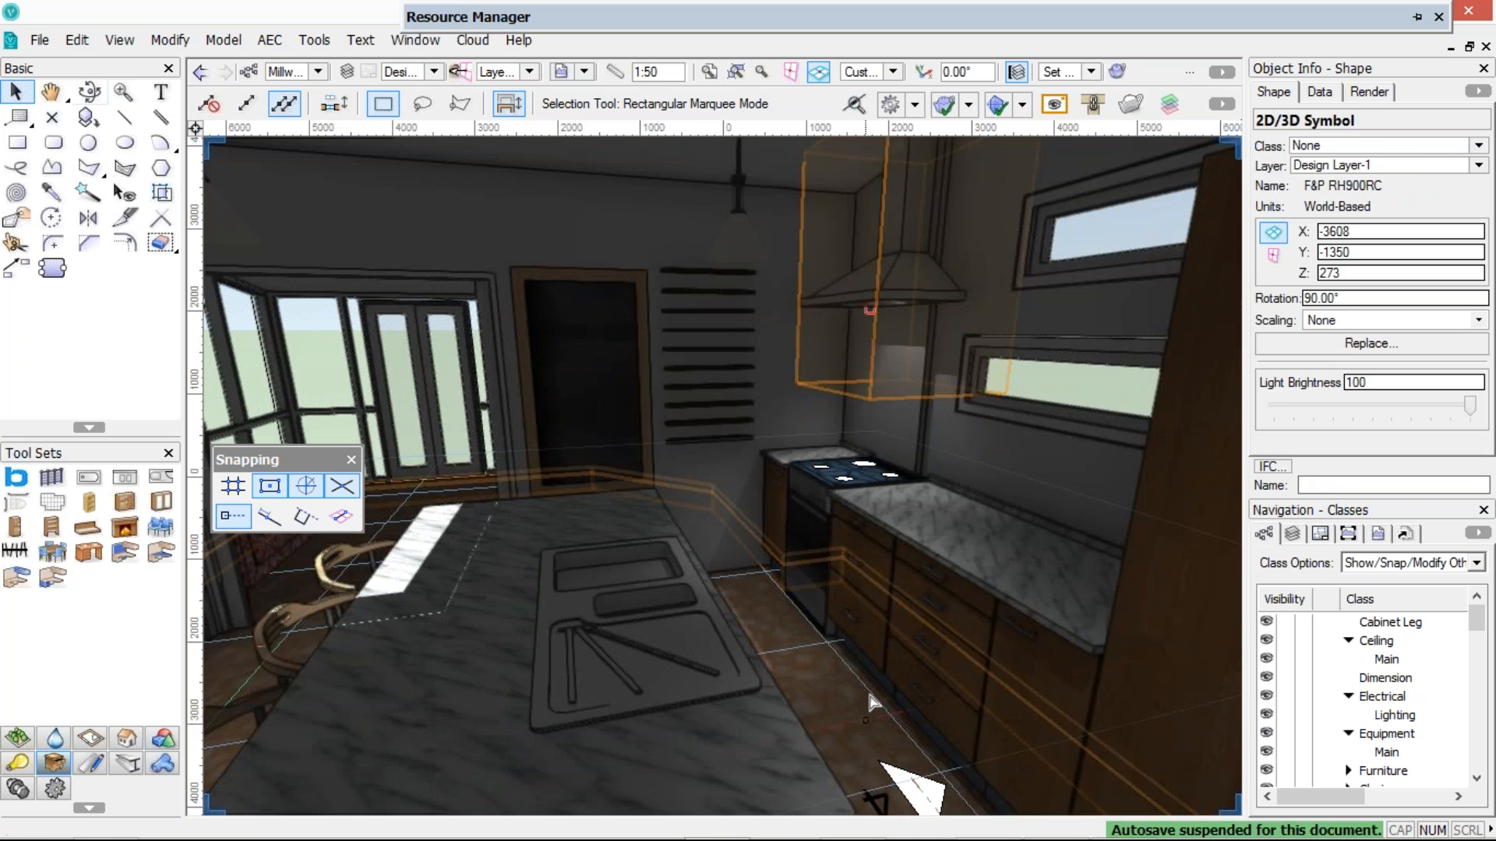
Delete the two bar stools nearest the open end of the marble kitchen island
{"action": "left_click", "coordinate": [870, 699]}
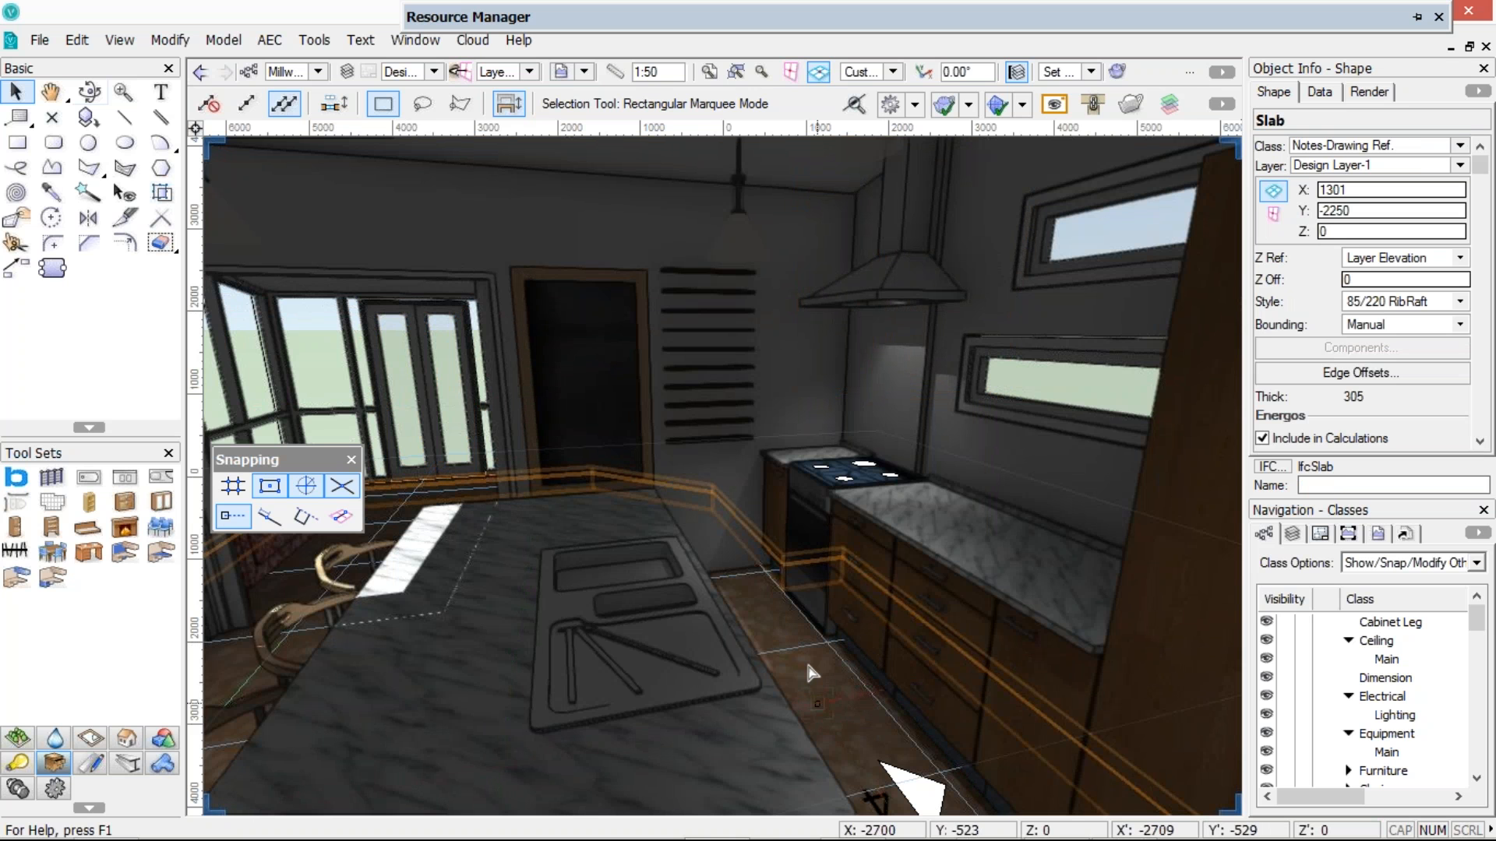
{"action": "scroll", "coordinate": [810, 669], "scroll_direction": "down", "scroll_amount": 2}
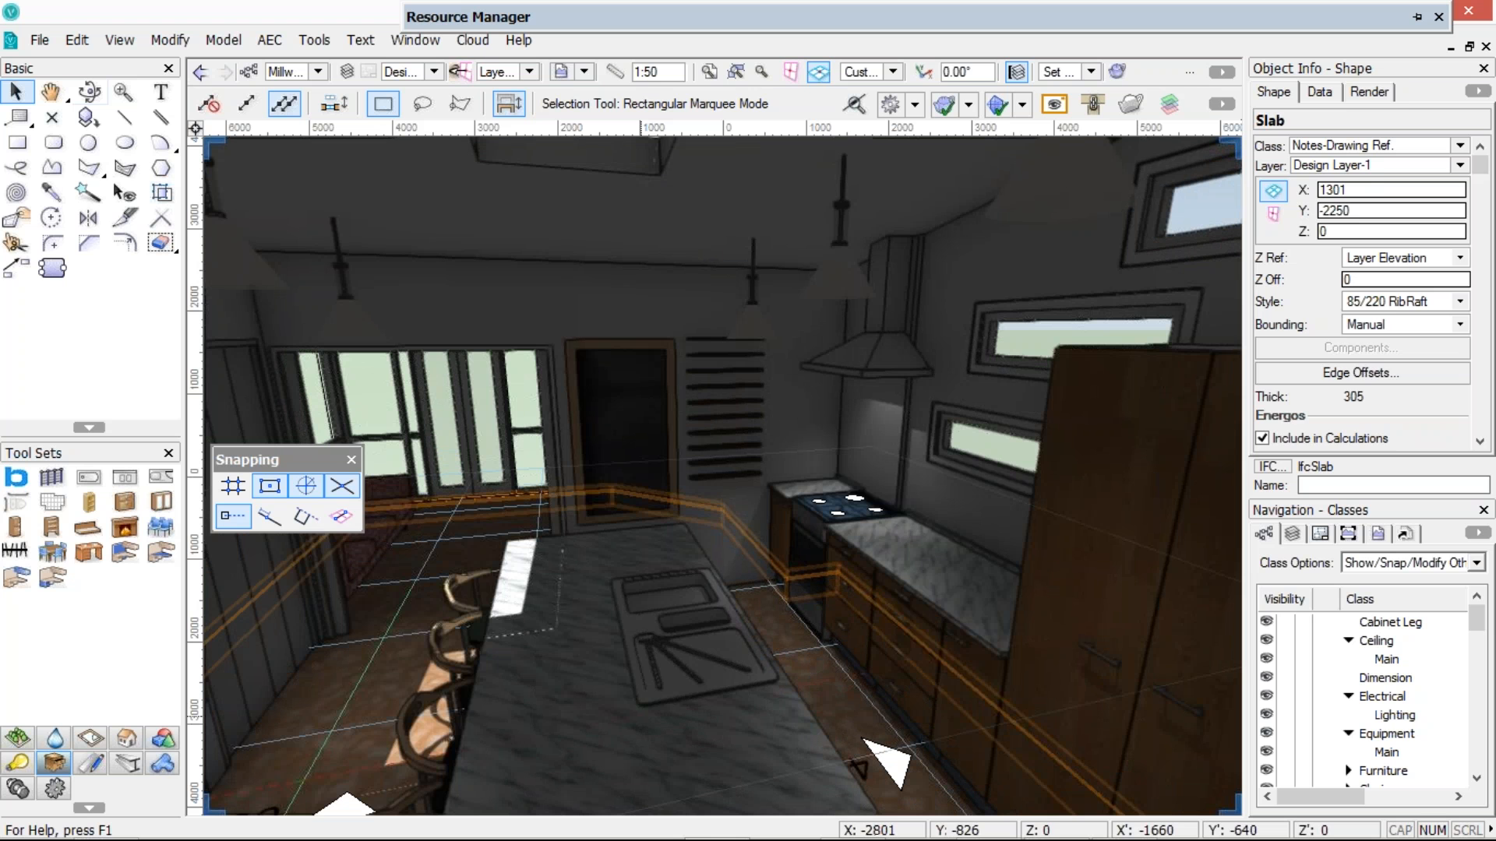
{"action": "left_click", "coordinate": [693, 592]}
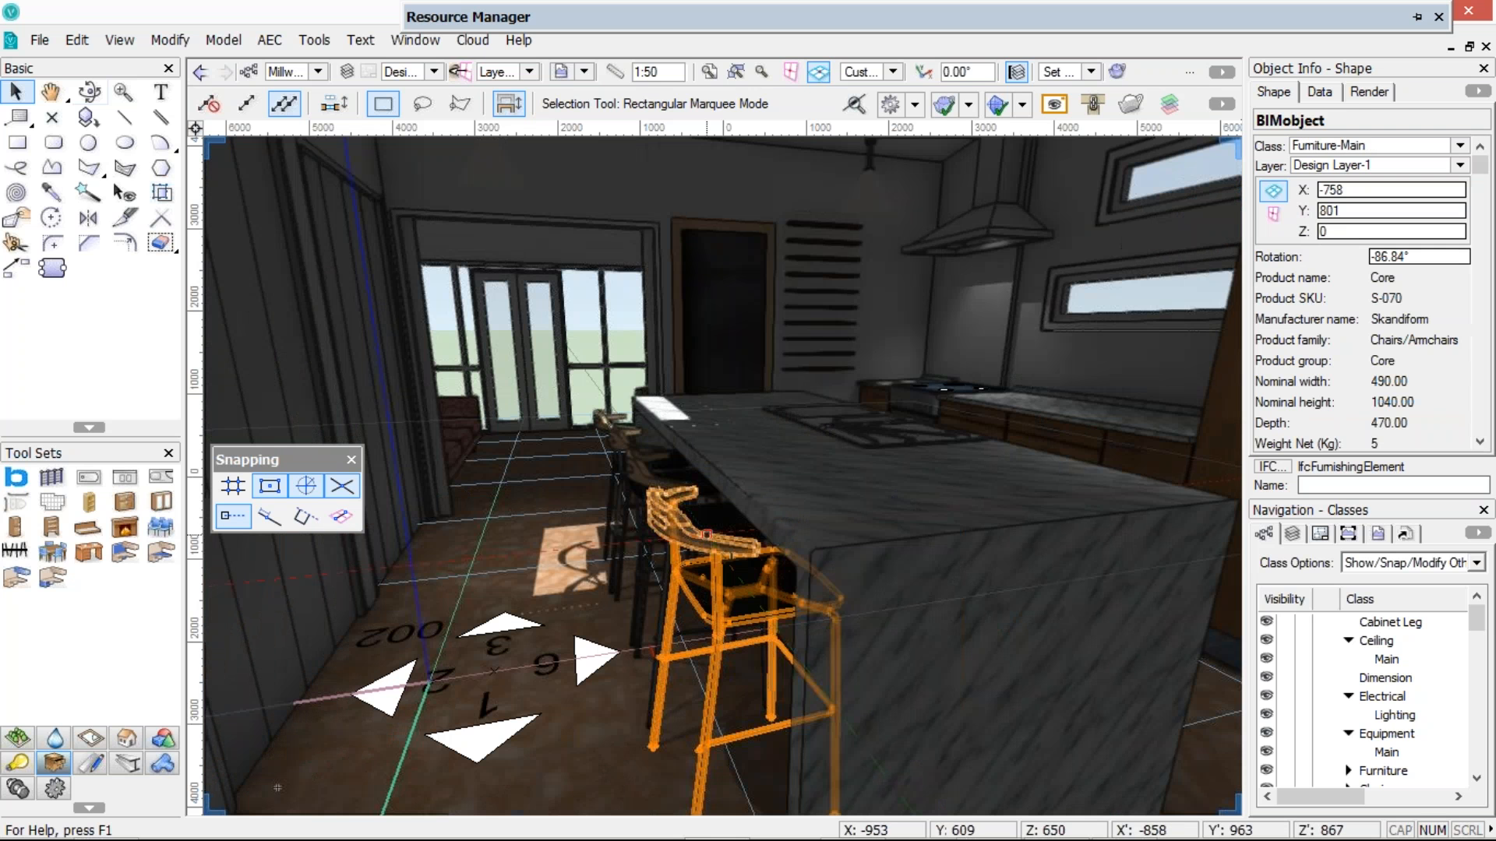
{"action": "key", "text": "Delete"}
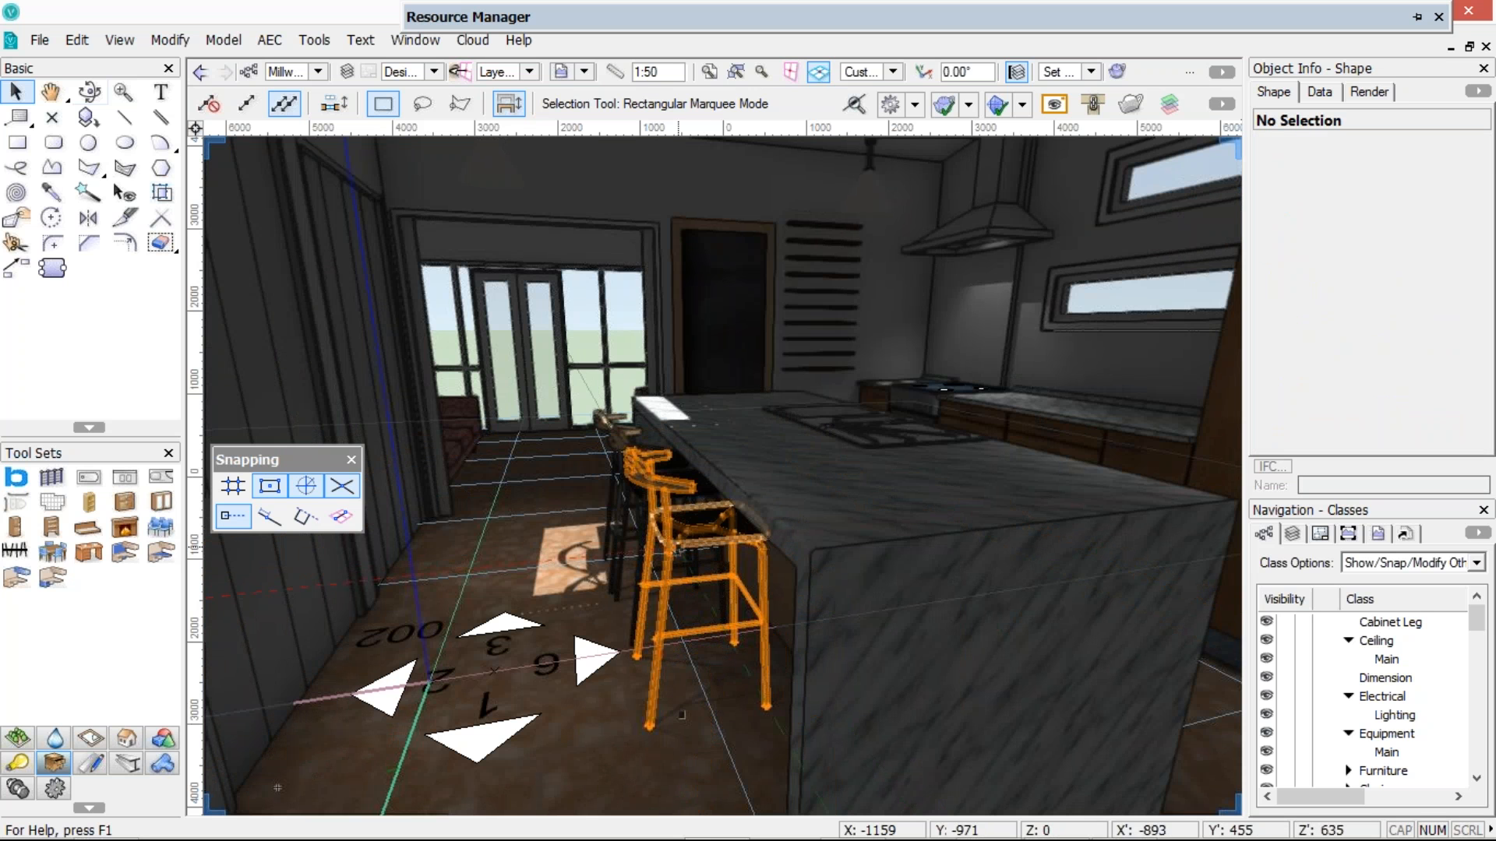
{"action": "left_click", "coordinate": [682, 715]}
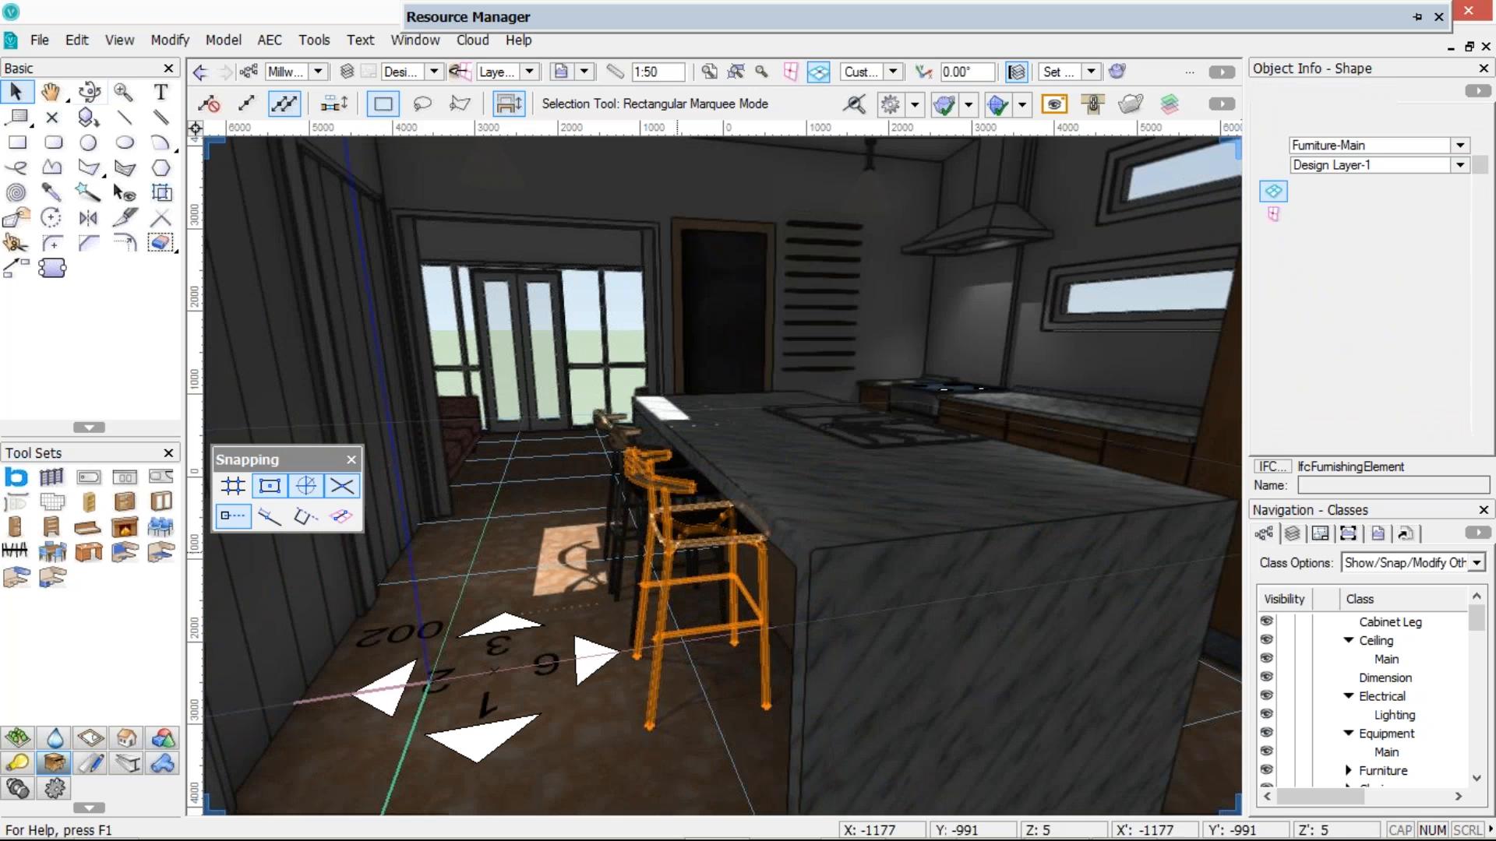
{"action": "key", "text": "Delete"}
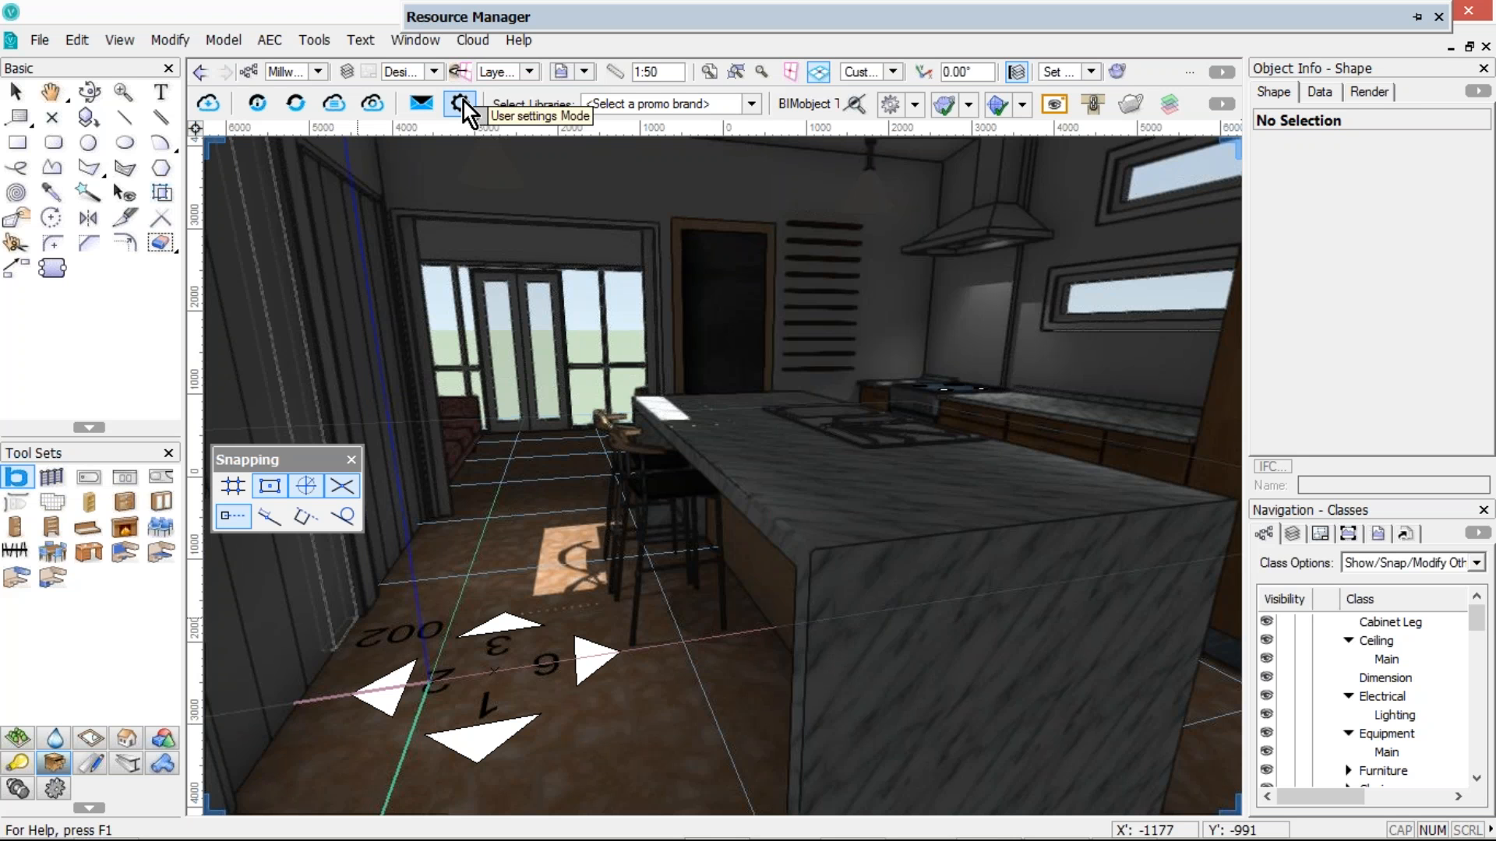
Review the BIMobject tool's user identification and download settings without changing them
{"action": "left_click", "coordinate": [461, 102]}
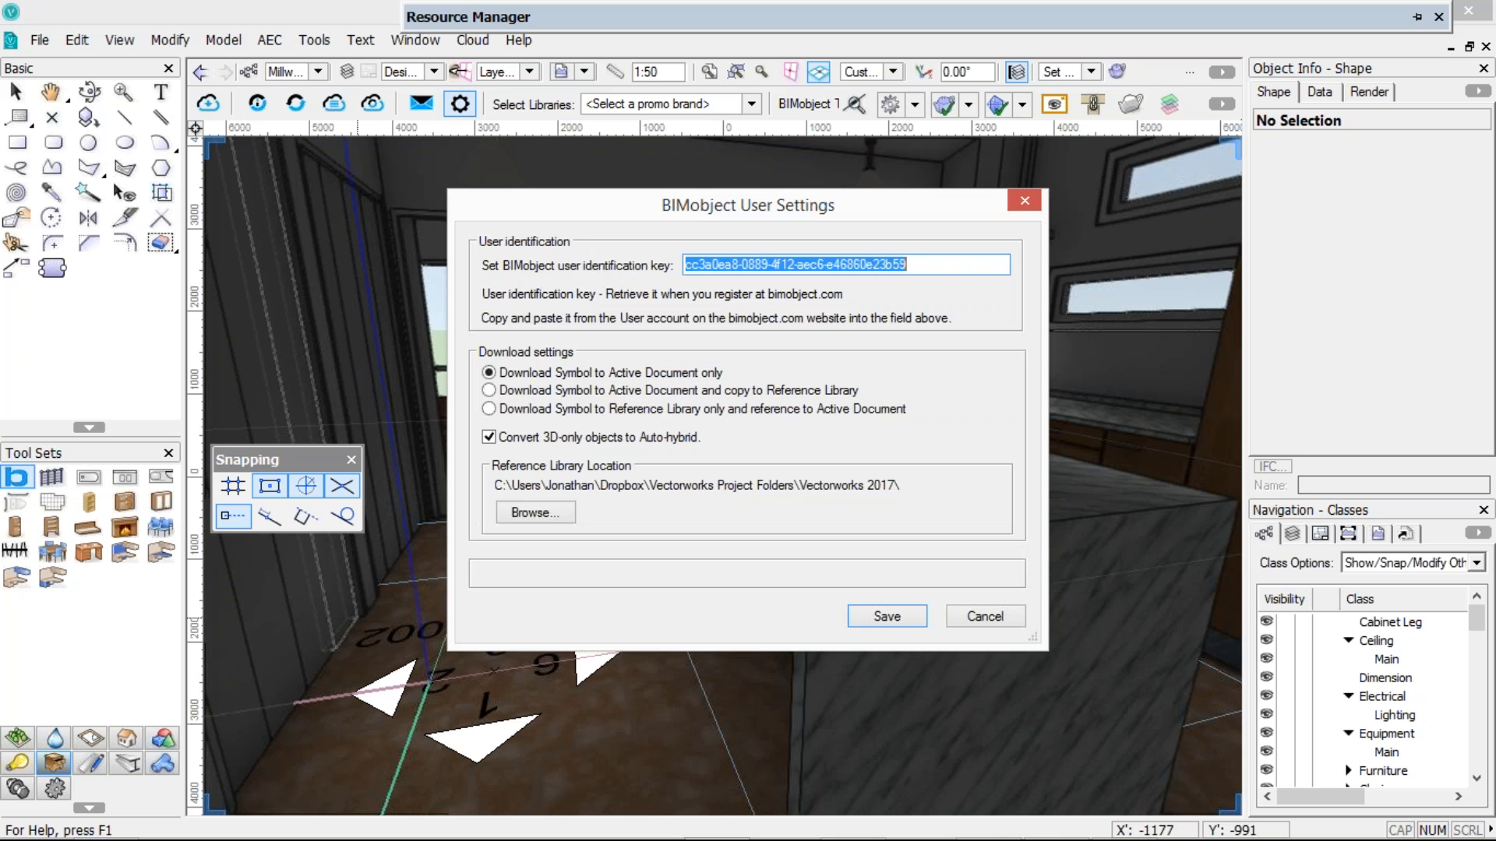
{"action": "key", "text": "Escape"}
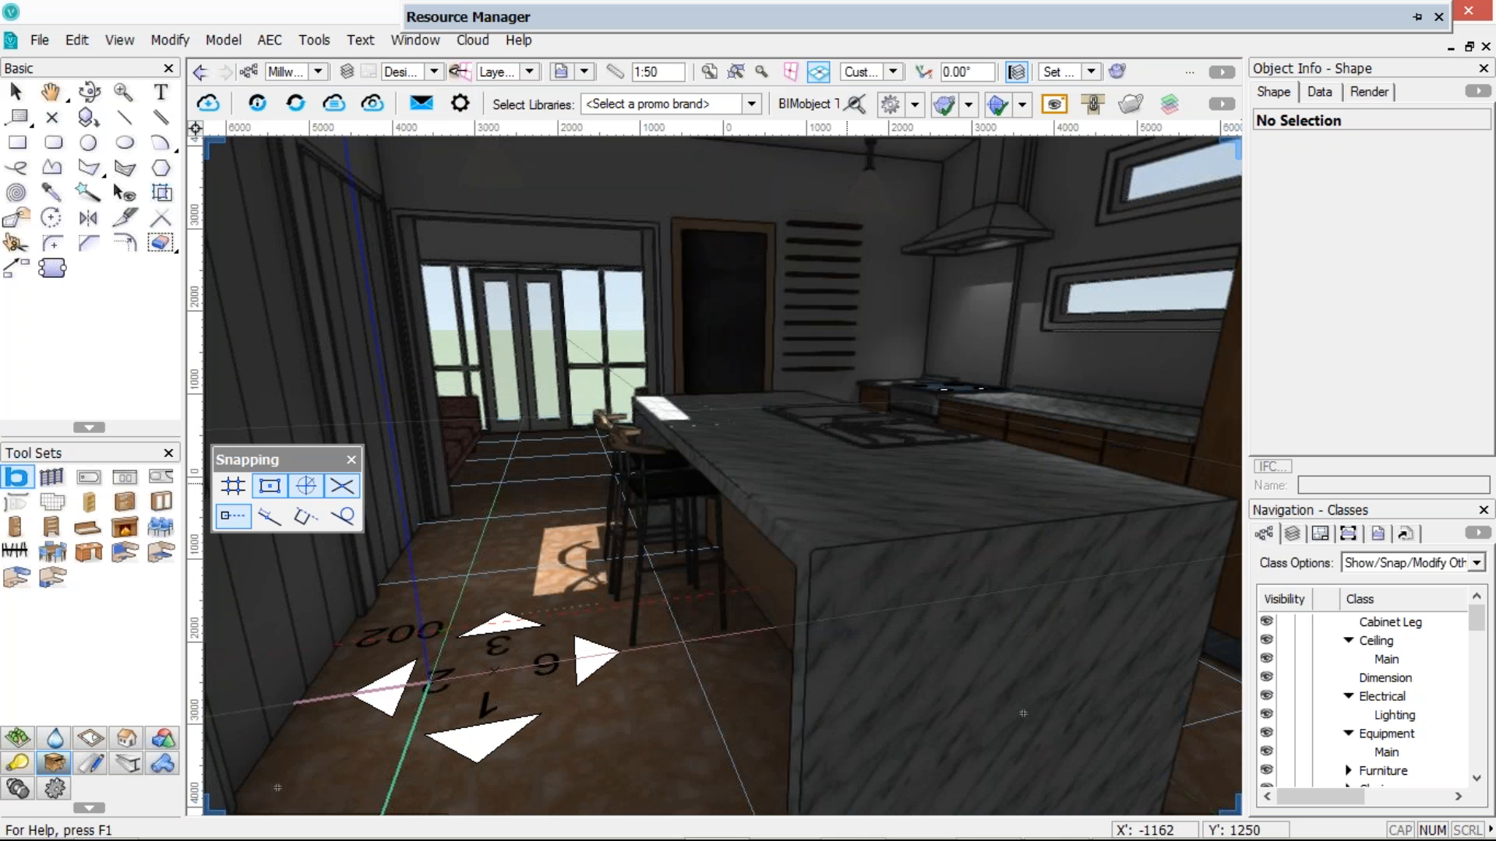
Browse the BIMobject product catalogue and remove its 3ds Max and AutoCAD file type filters
{"action": "left_click", "coordinate": [208, 106]}
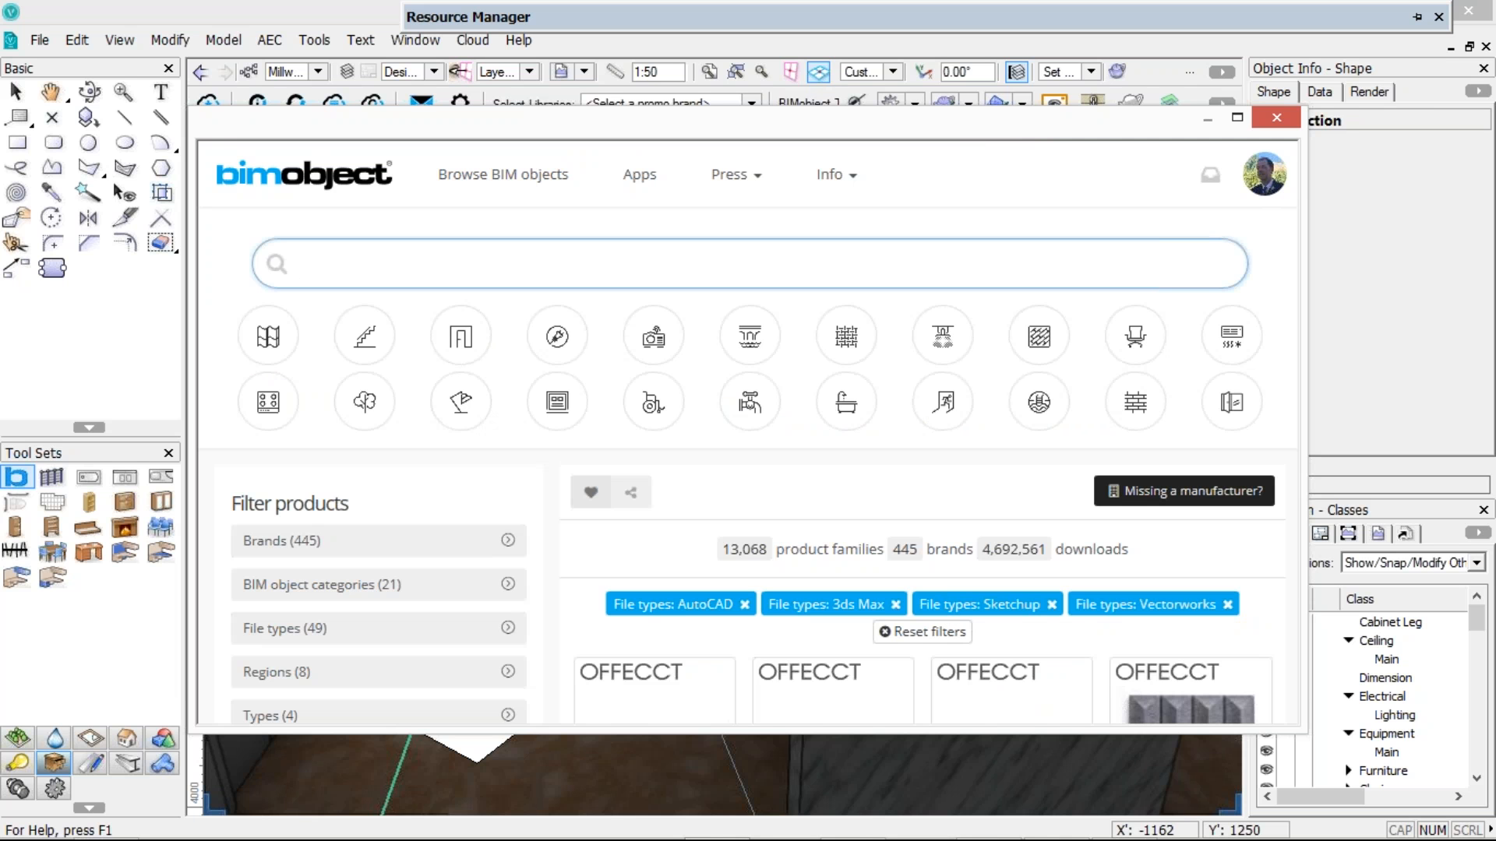
{"action": "left_click", "coordinate": [896, 606]}
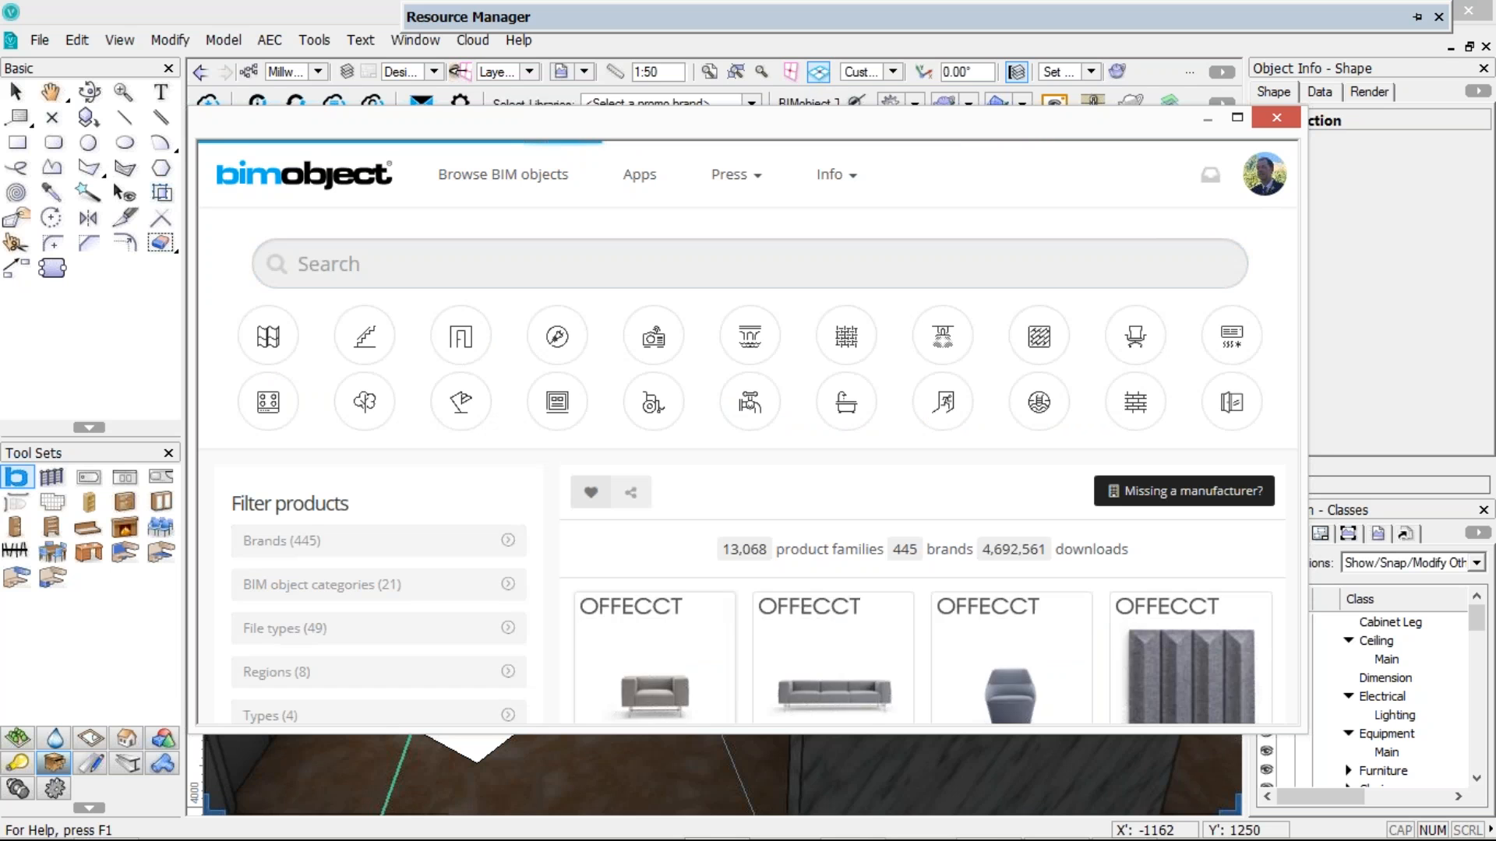
{"action": "left_click", "coordinate": [767, 605]}
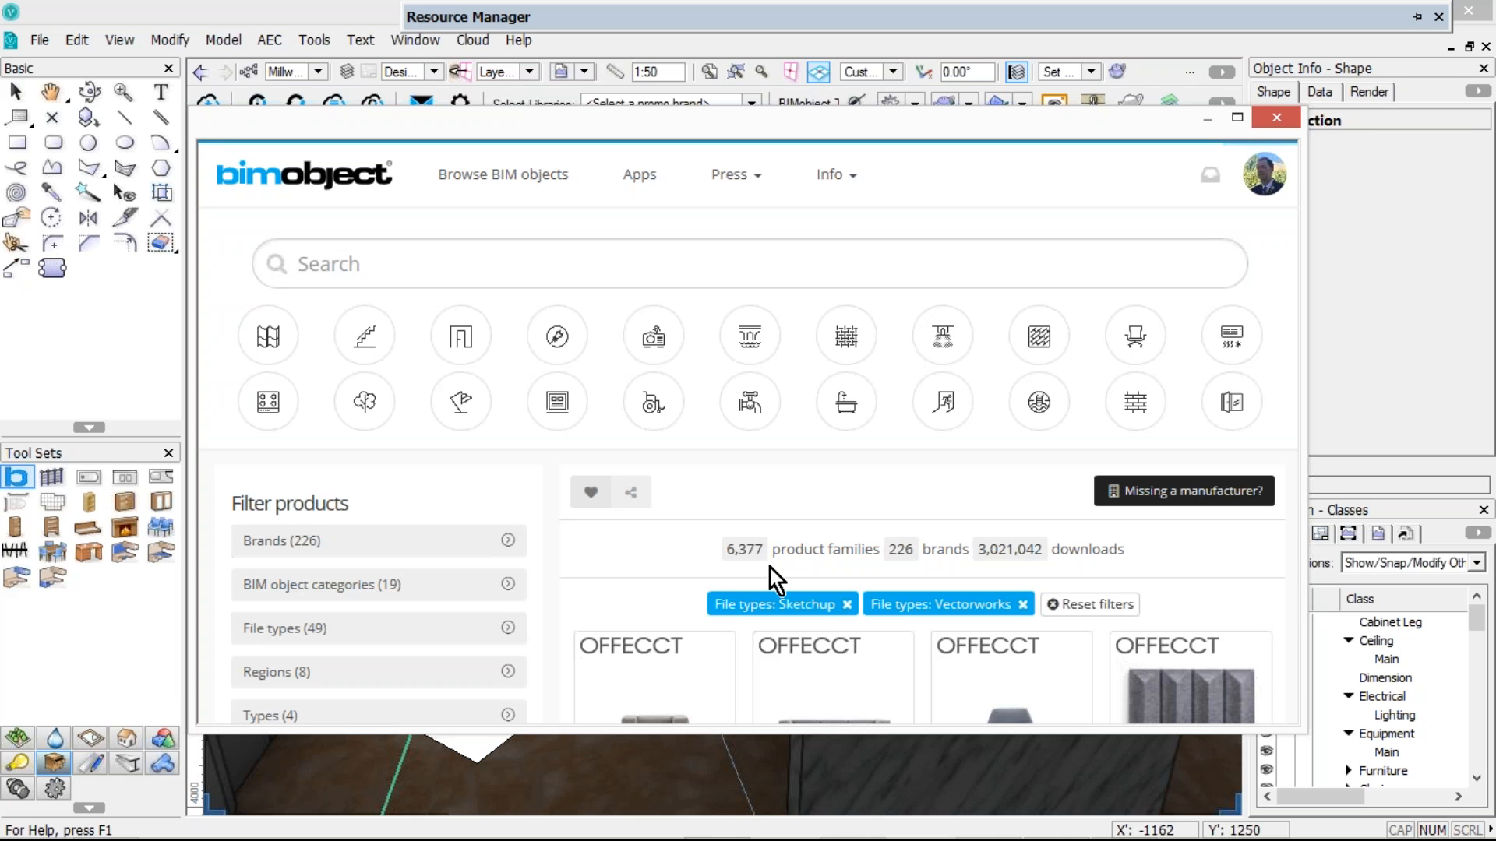
Remove the Sketchup file type filter, then search for "chair" and browse the Armchairs category
{"action": "left_click", "coordinate": [848, 605]}
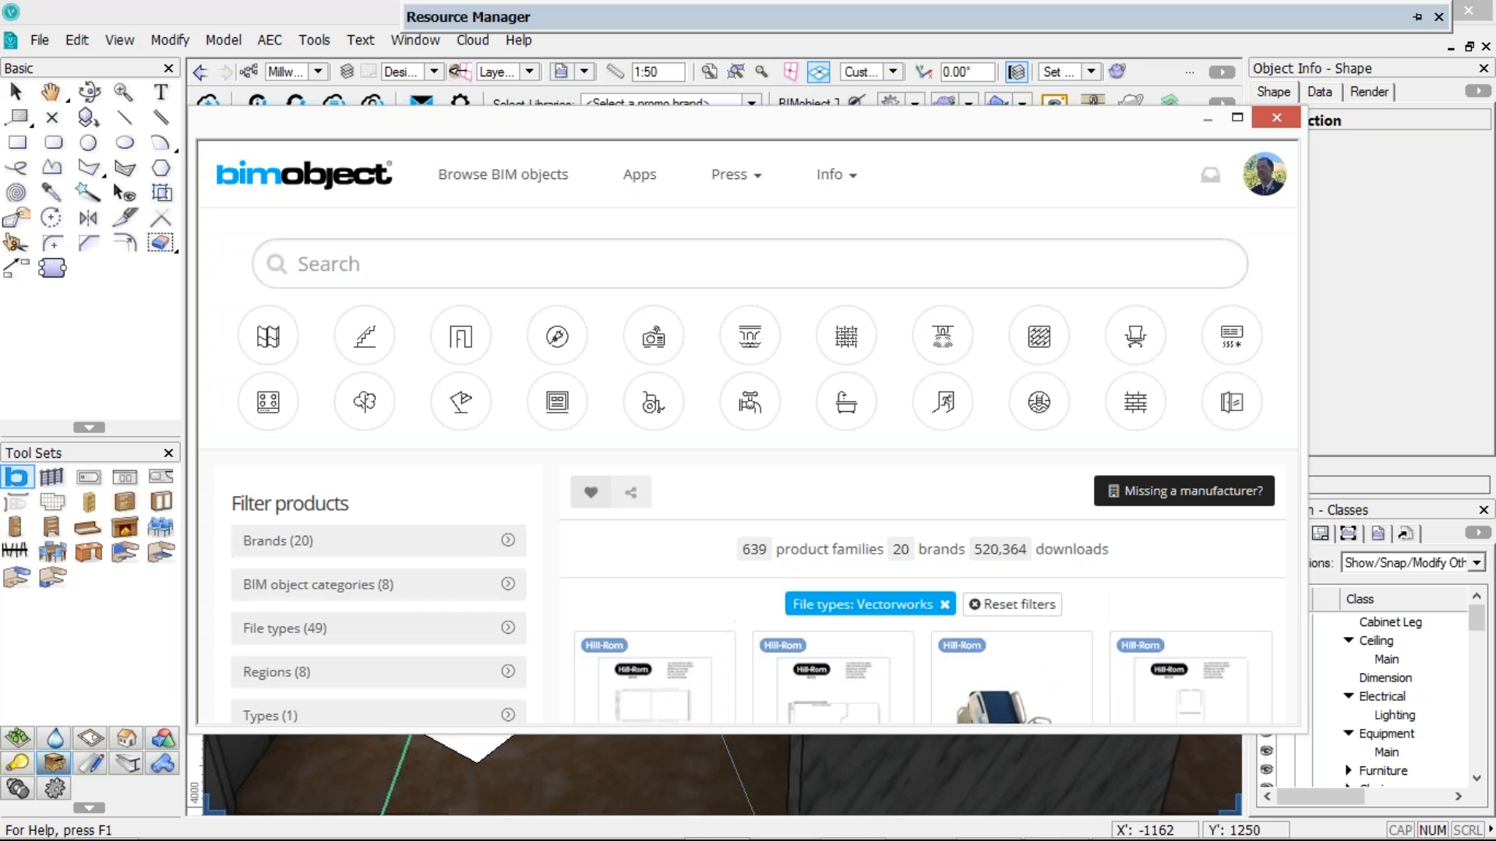
{"action": "left_click", "coordinate": [317, 257]}
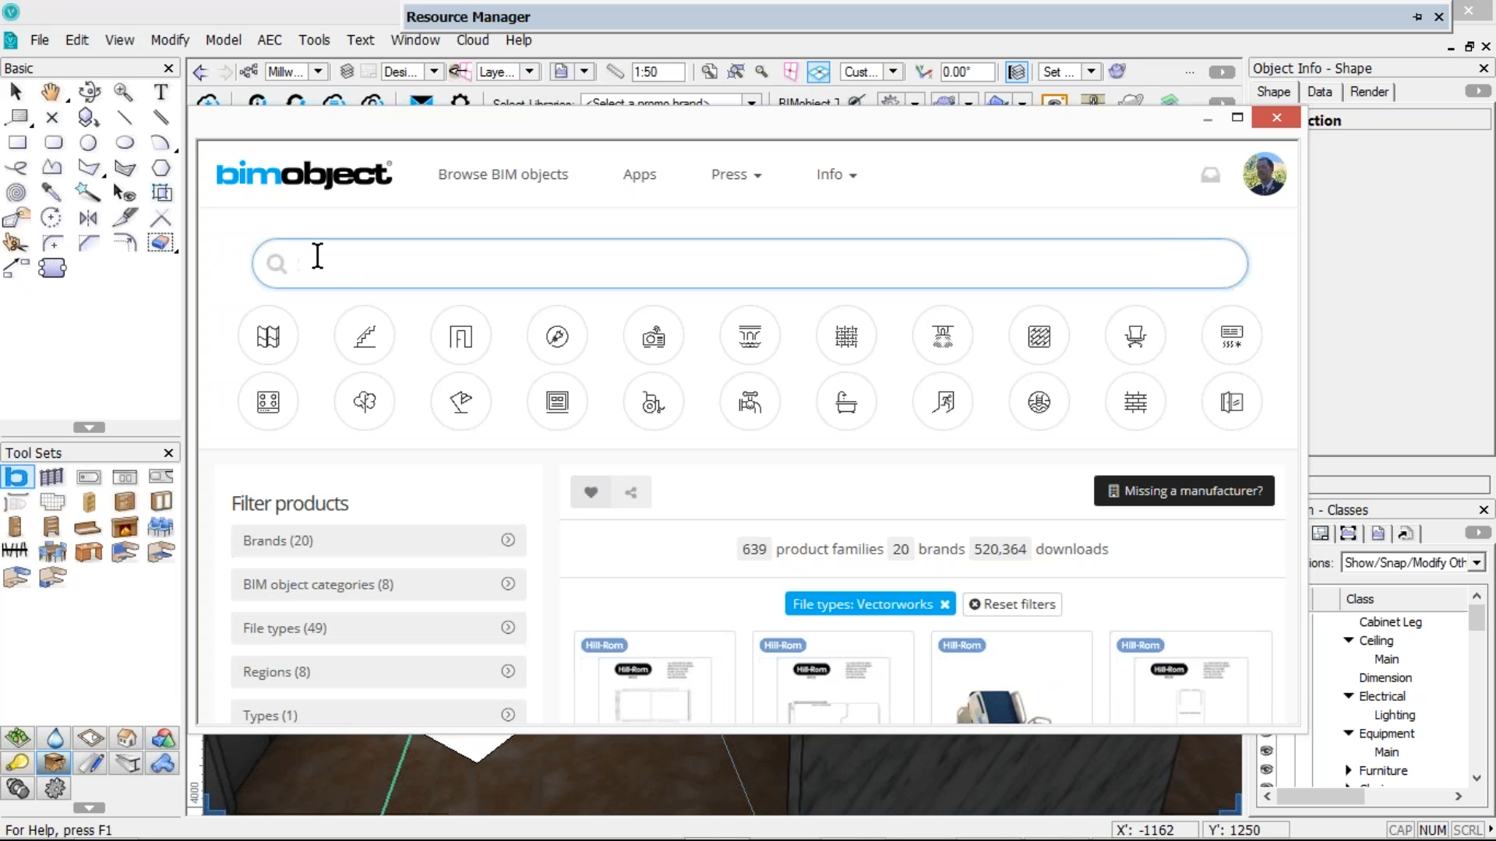
{"action": "type", "text": "chair"}
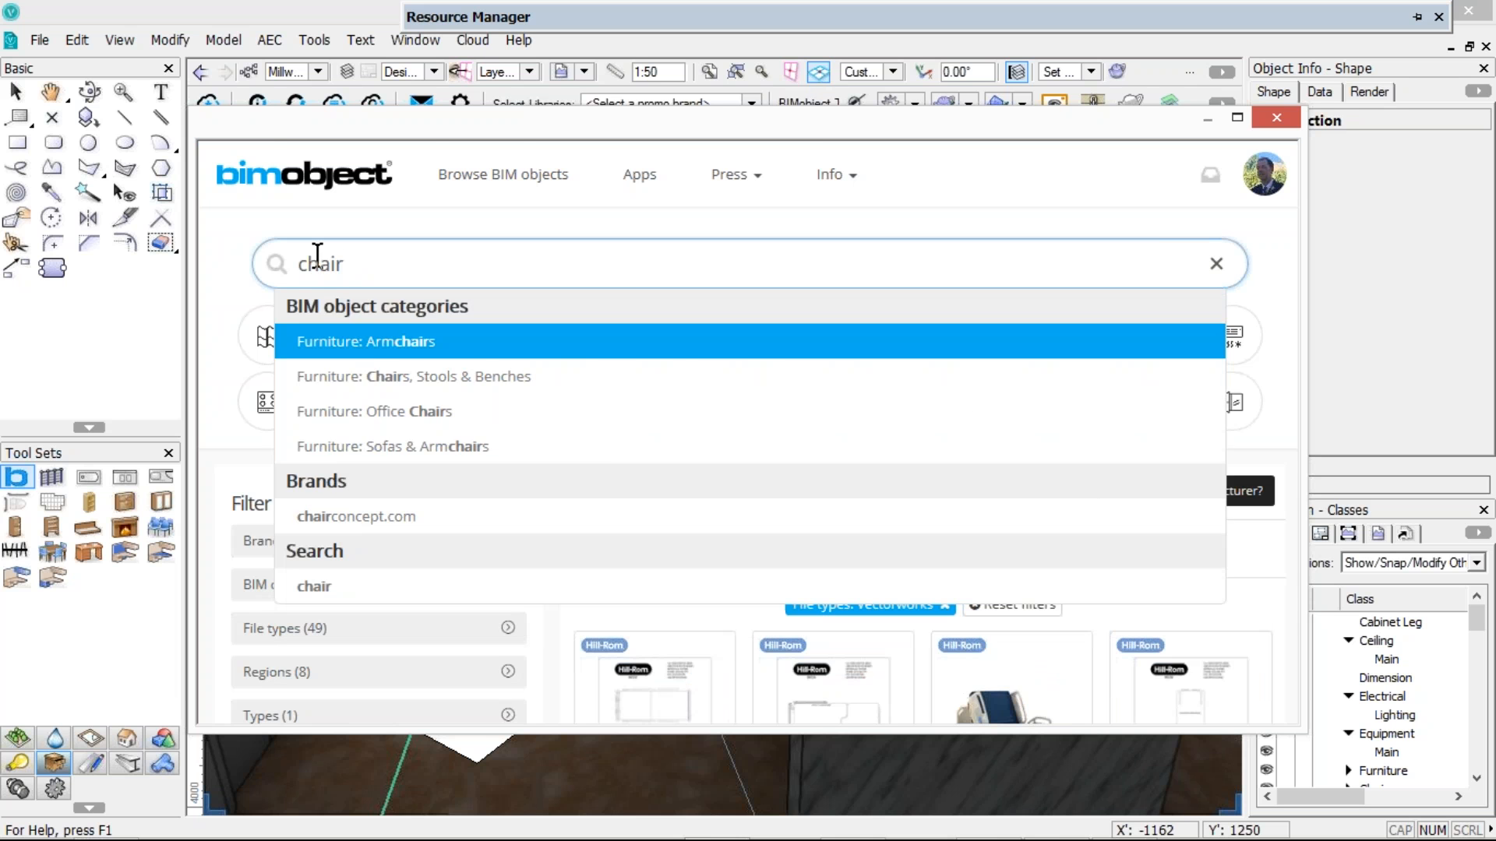
{"action": "key", "text": "Return"}
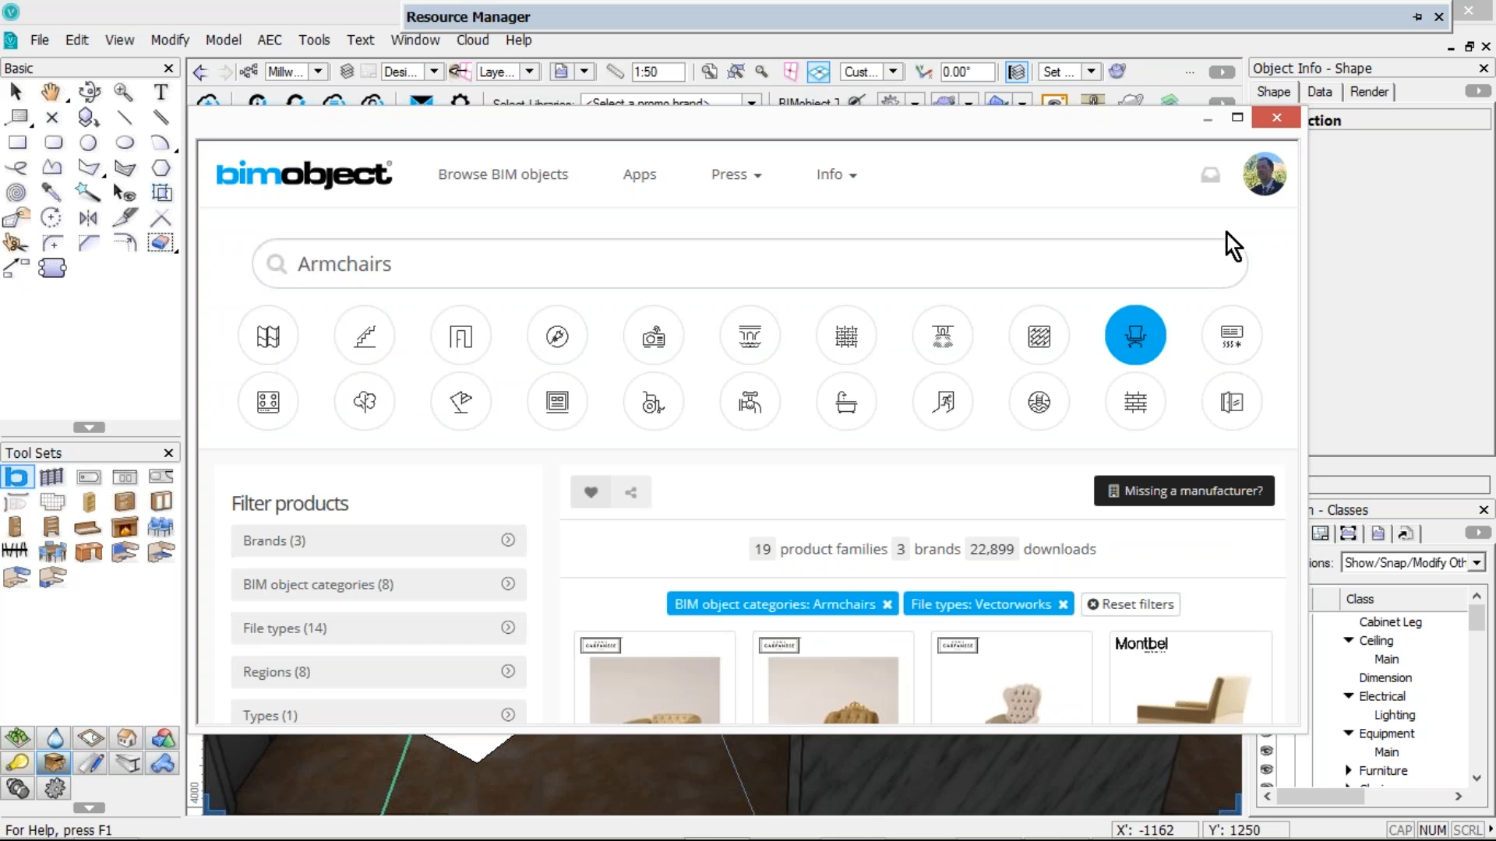
{"action": "scroll", "coordinate": [1091, 514], "scroll_direction": "down", "scroll_amount": 5}
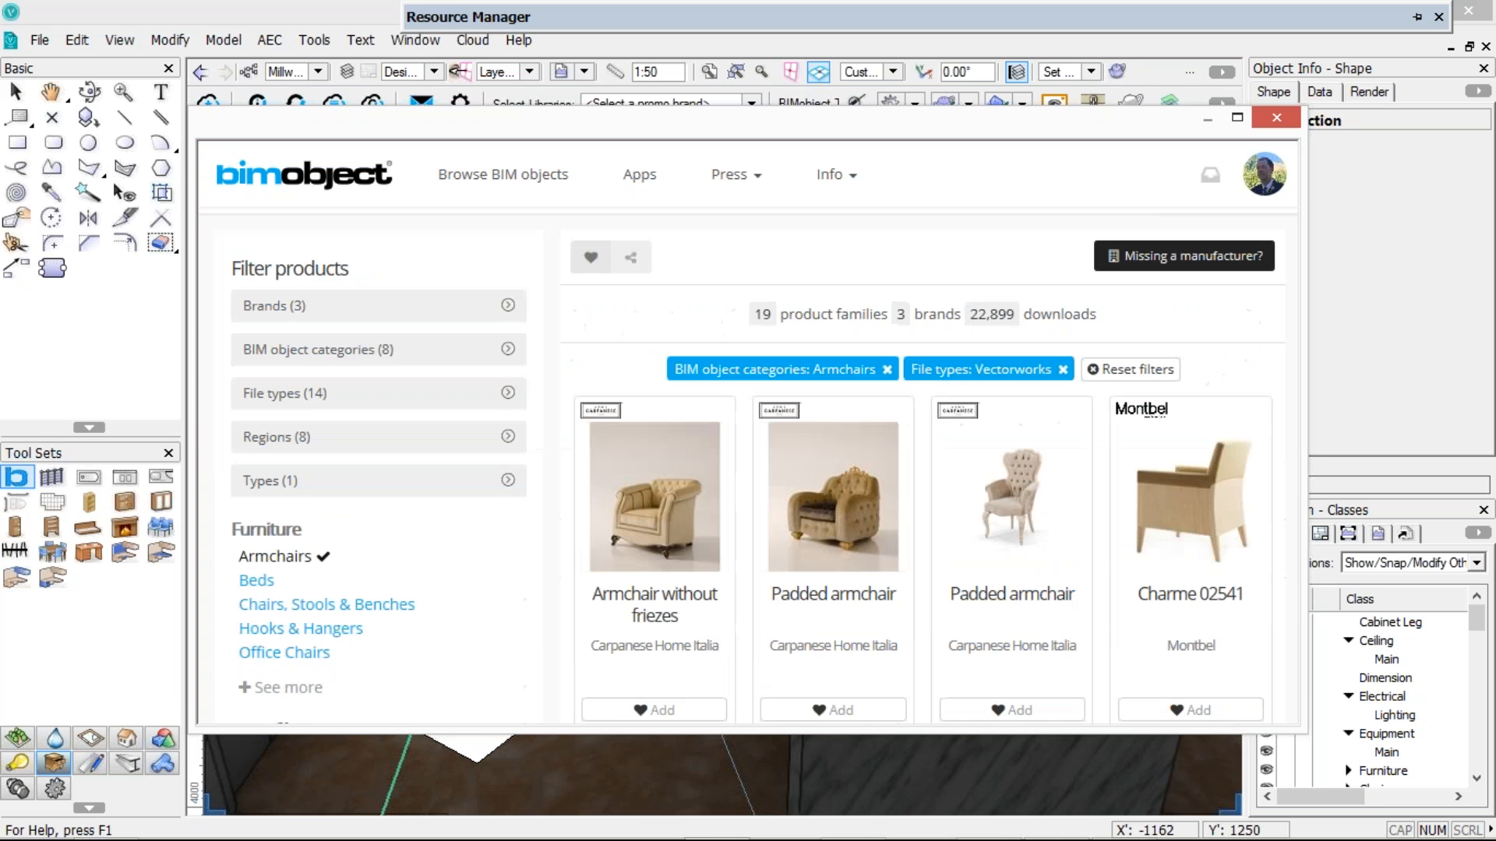
{"action": "scroll", "coordinate": [1052, 454], "scroll_direction": "down", "scroll_amount": 3}
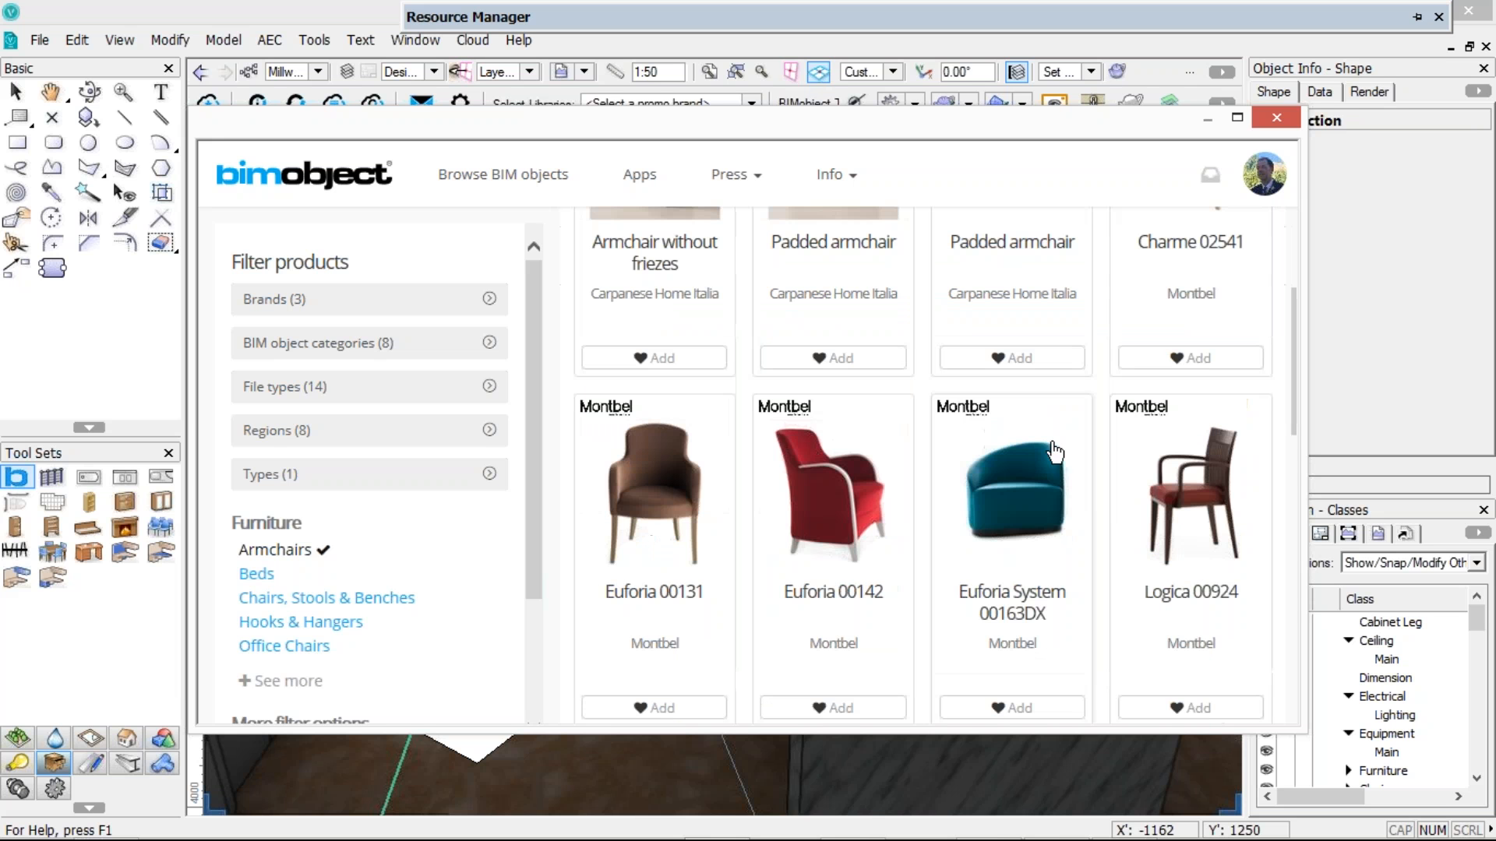
Download the Vectorworks file of the Montbel Logica 00924 armchair from its product page
{"action": "left_click", "coordinate": [1212, 513]}
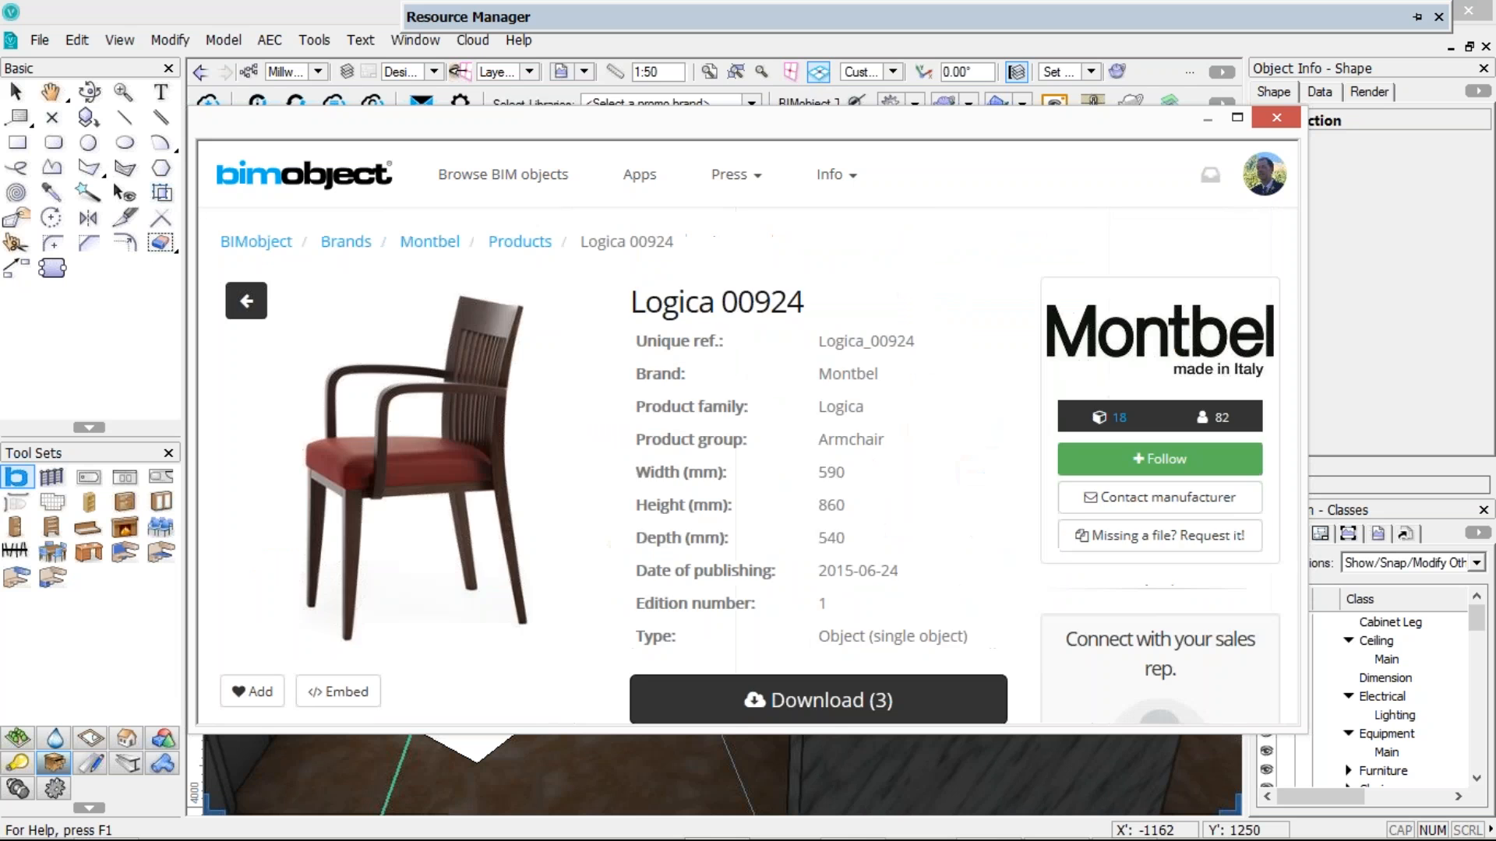
{"action": "scroll", "coordinate": [897, 447], "scroll_direction": "down", "scroll_amount": 3}
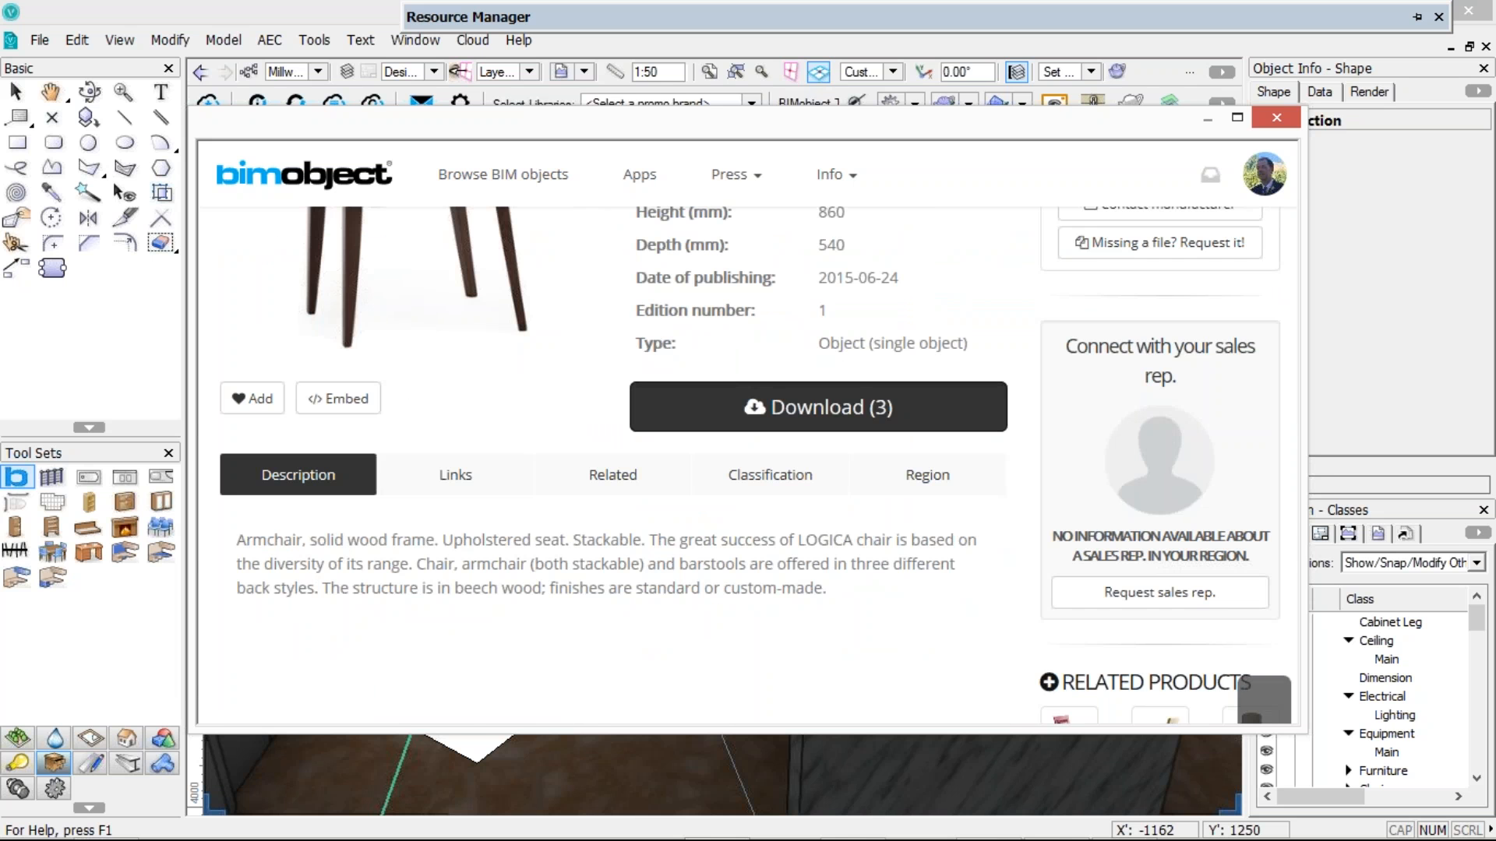
{"action": "left_click", "coordinate": [818, 404]}
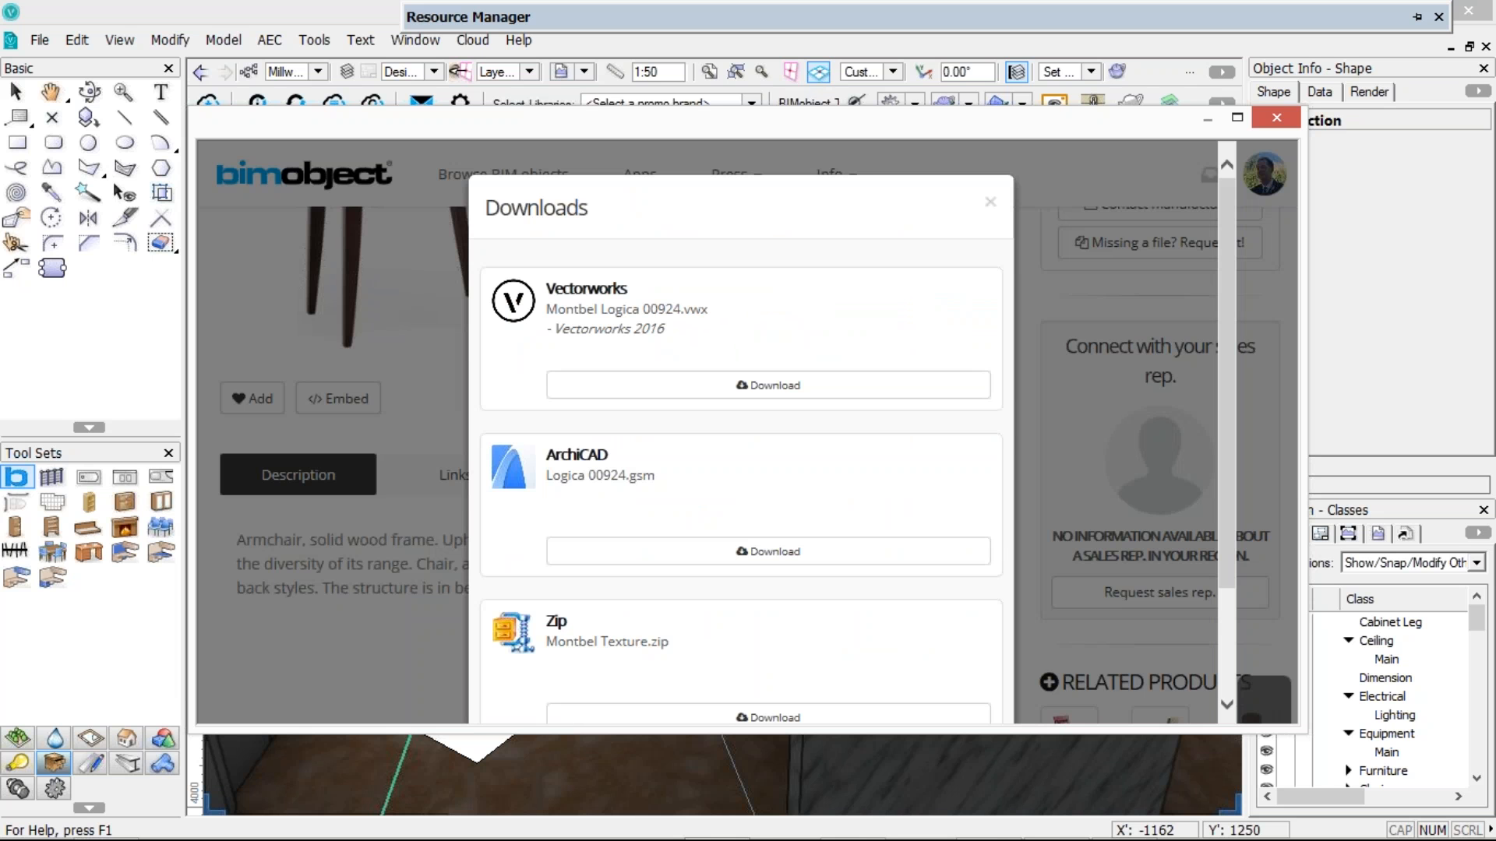
{"action": "left_click", "coordinate": [750, 393]}
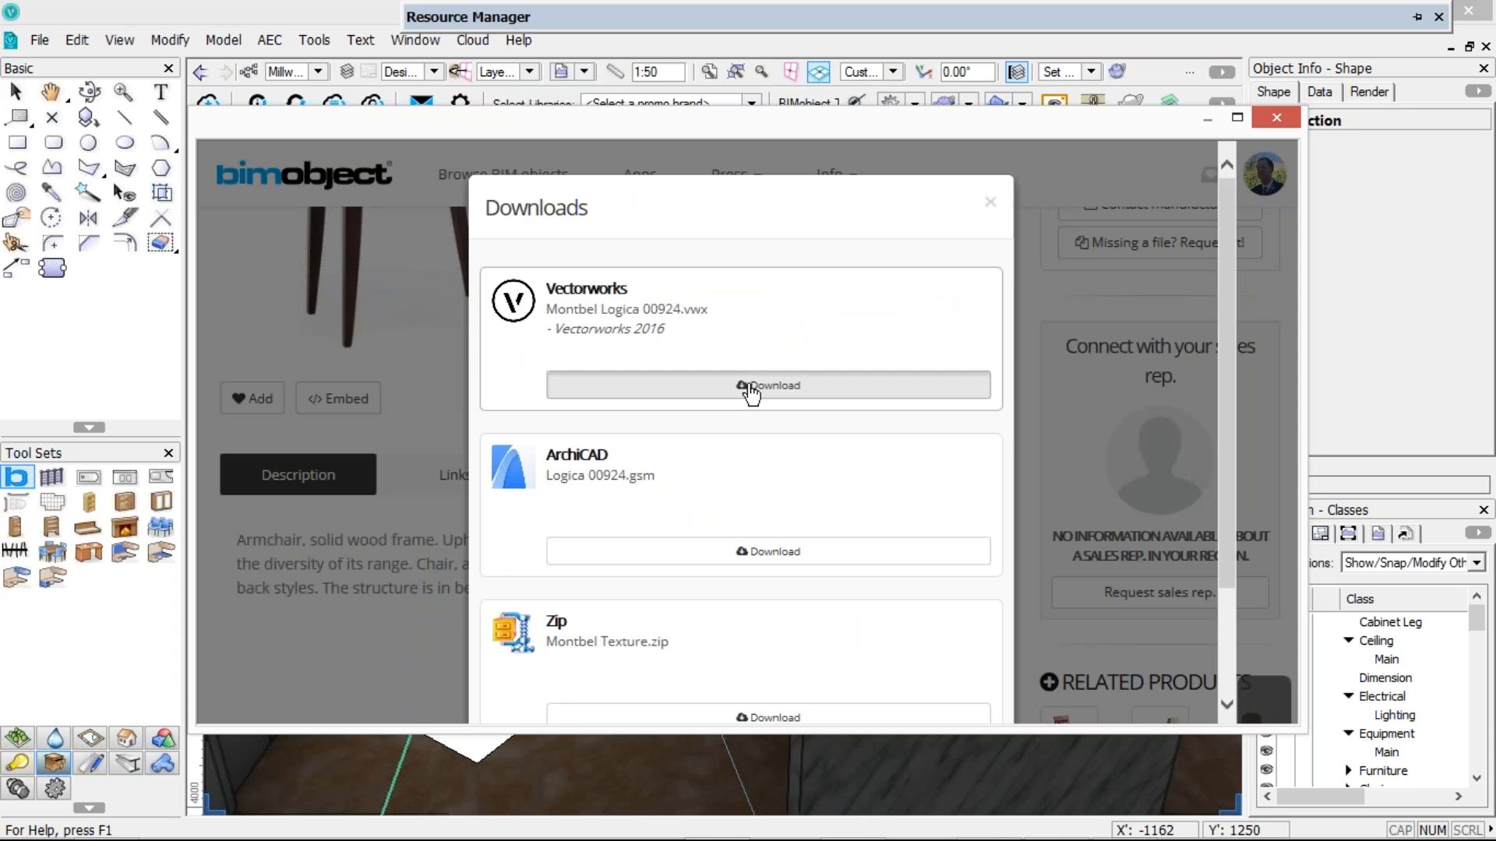
{"action": "left_click", "coordinate": [751, 388]}
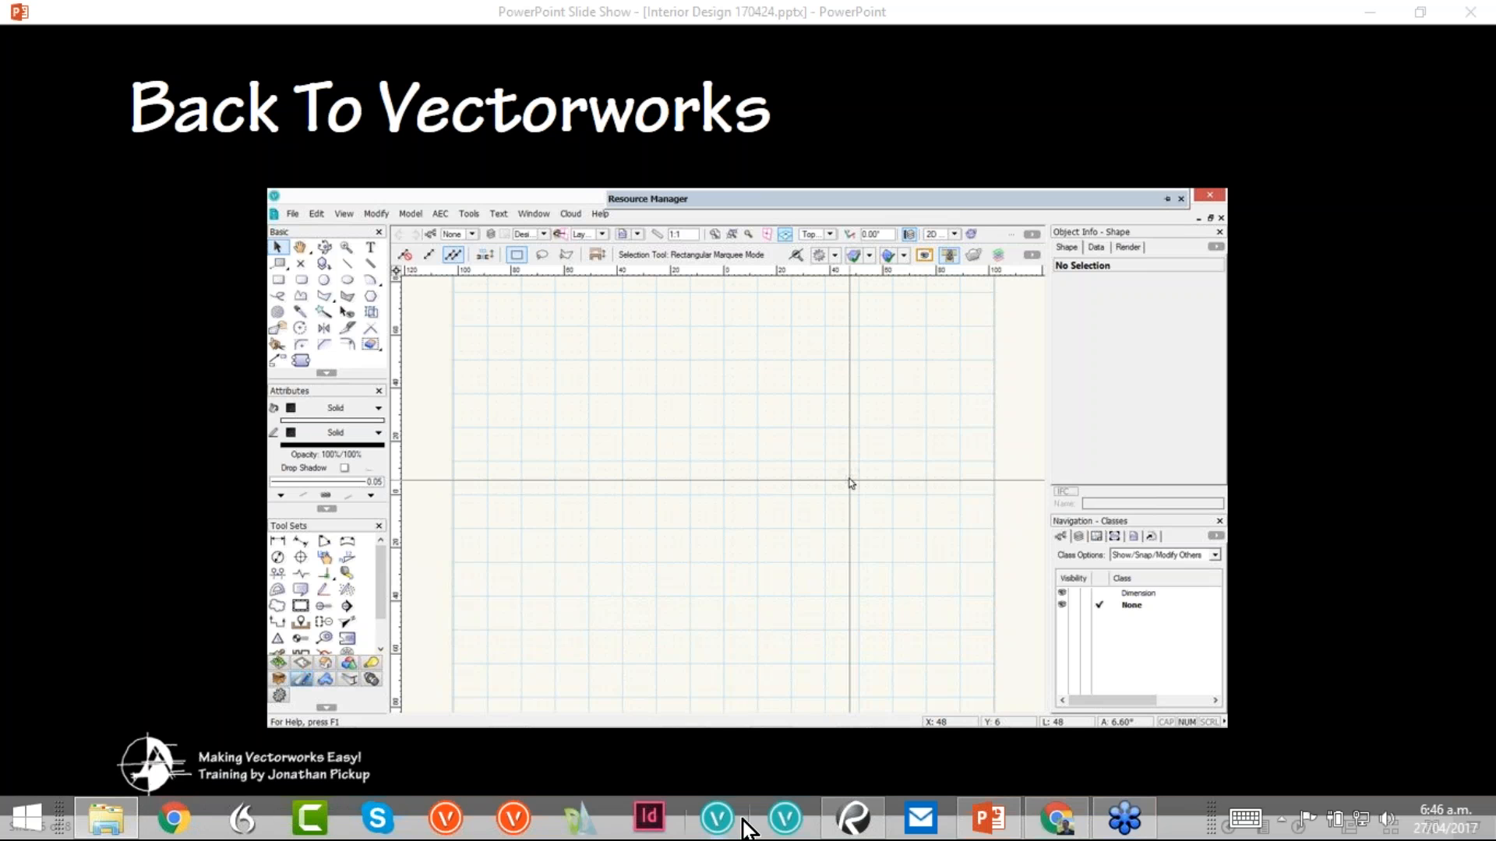
Switch to Vectorworks 2017 and bring up the furniture and cabinet tools for the blank drawing
{"action": "left_click", "coordinate": [740, 824]}
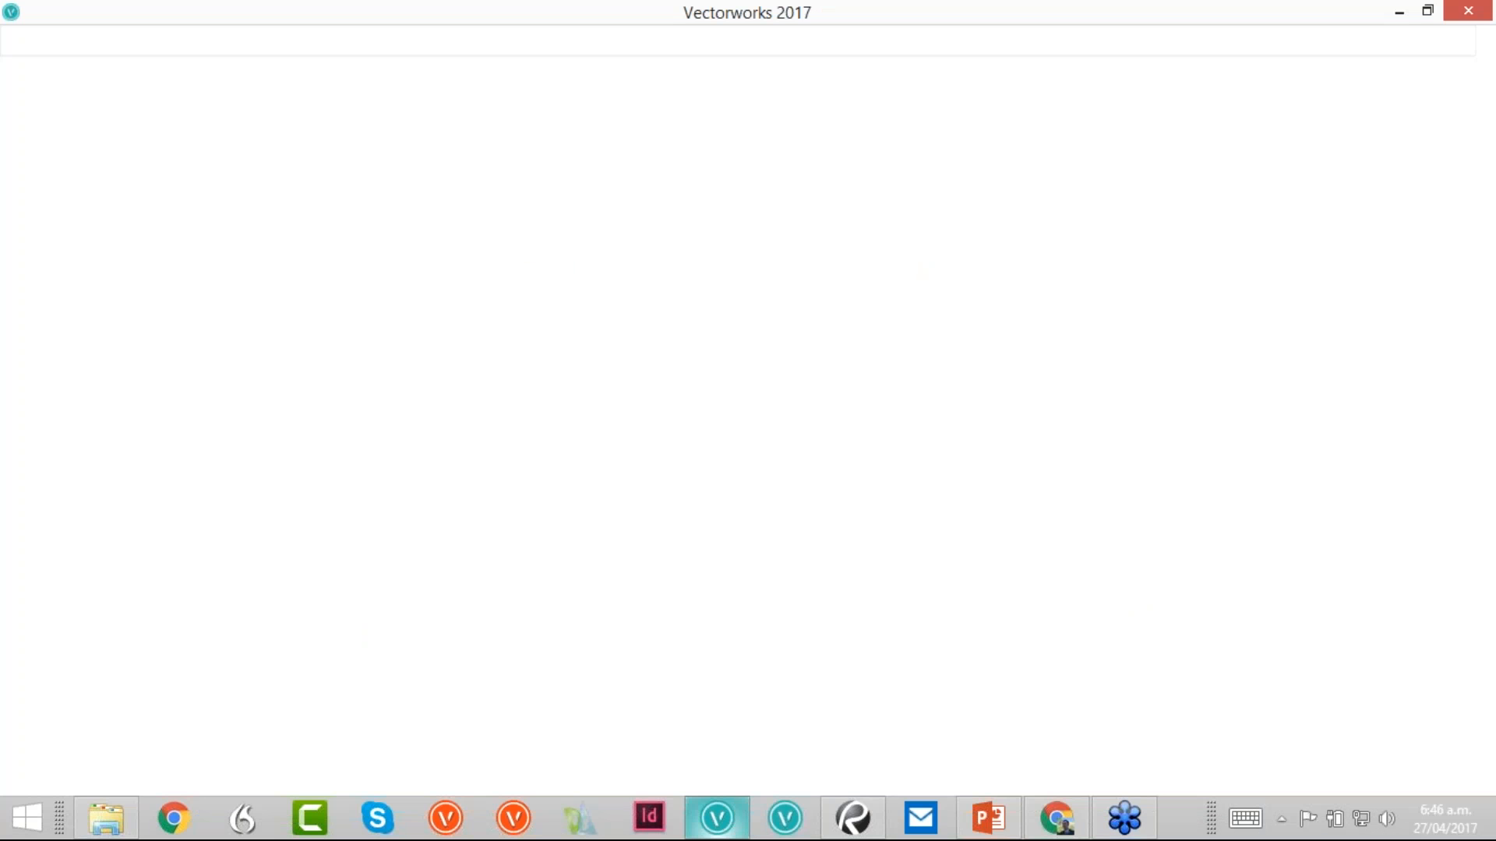
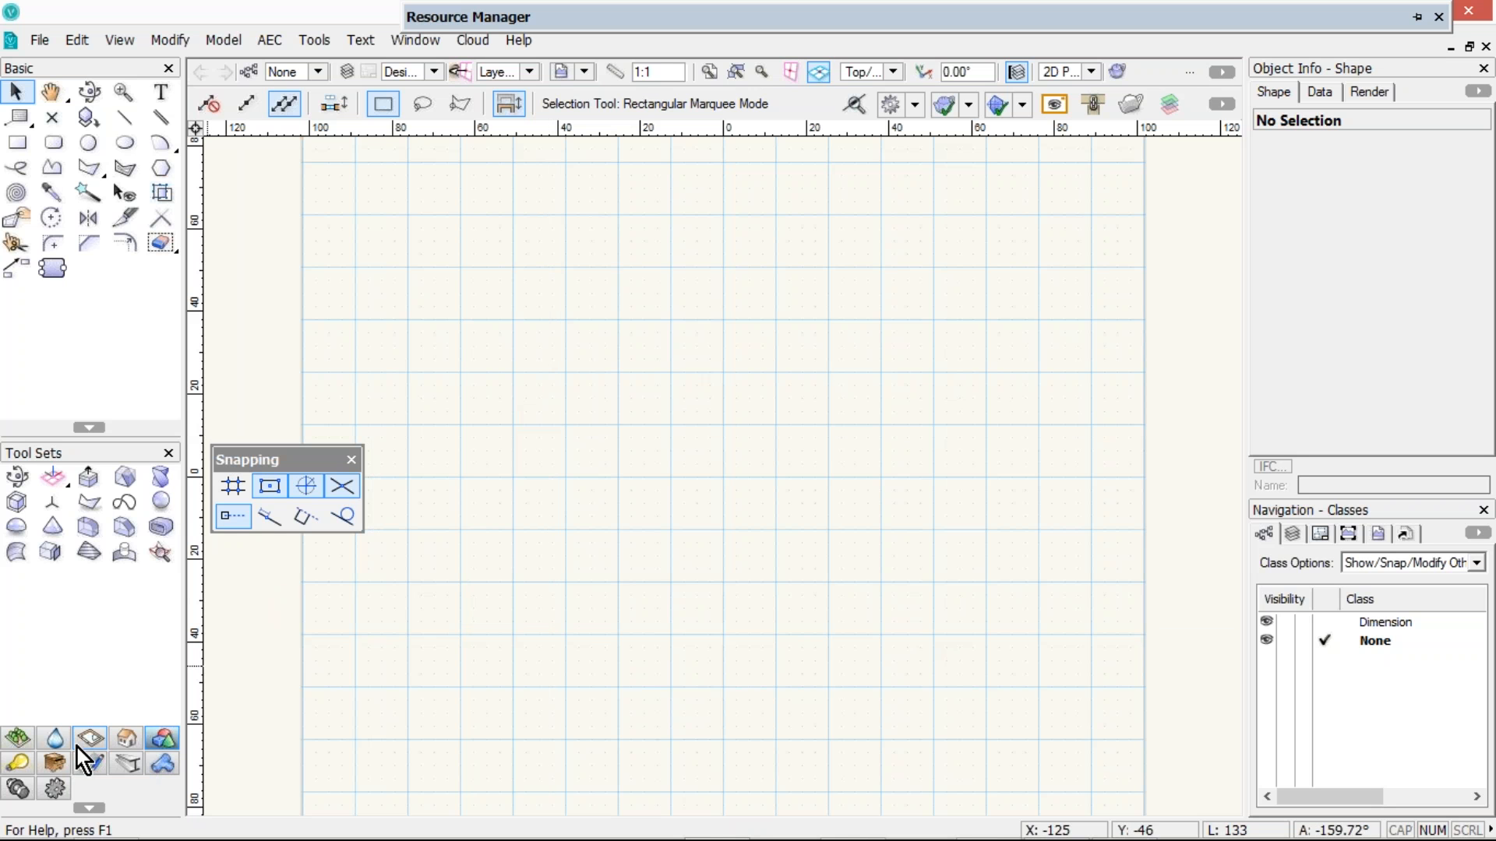
{"action": "left_click", "coordinate": [55, 764]}
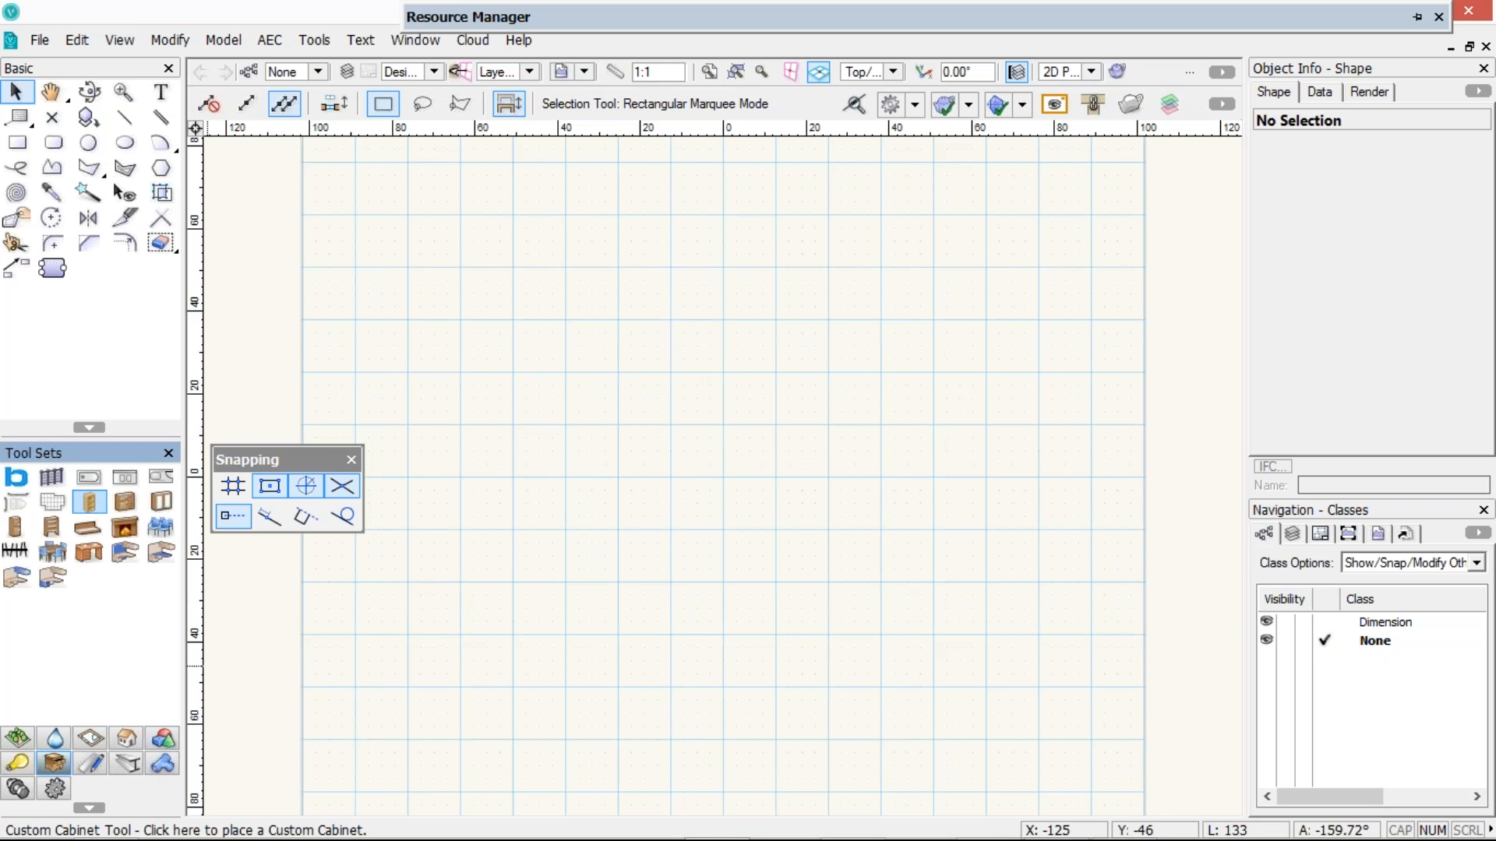
Try placing a Custom Cabinet with default settings in the blank drawing, view it in 3D, and delete it
{"action": "left_click", "coordinate": [89, 501]}
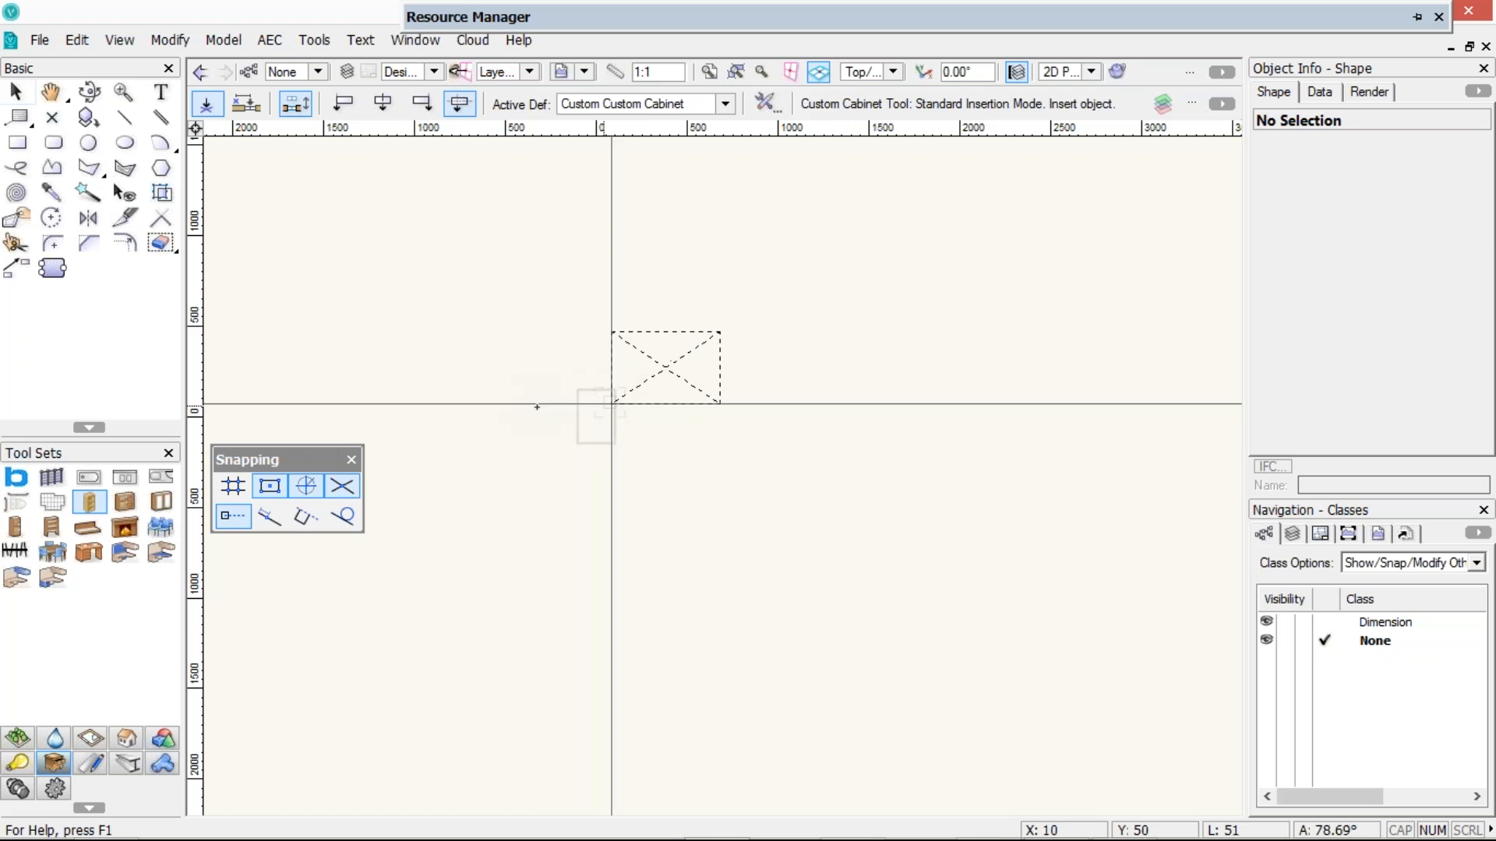
{"action": "left_click", "coordinate": [536, 407]}
{"action": "key", "text": "3"}
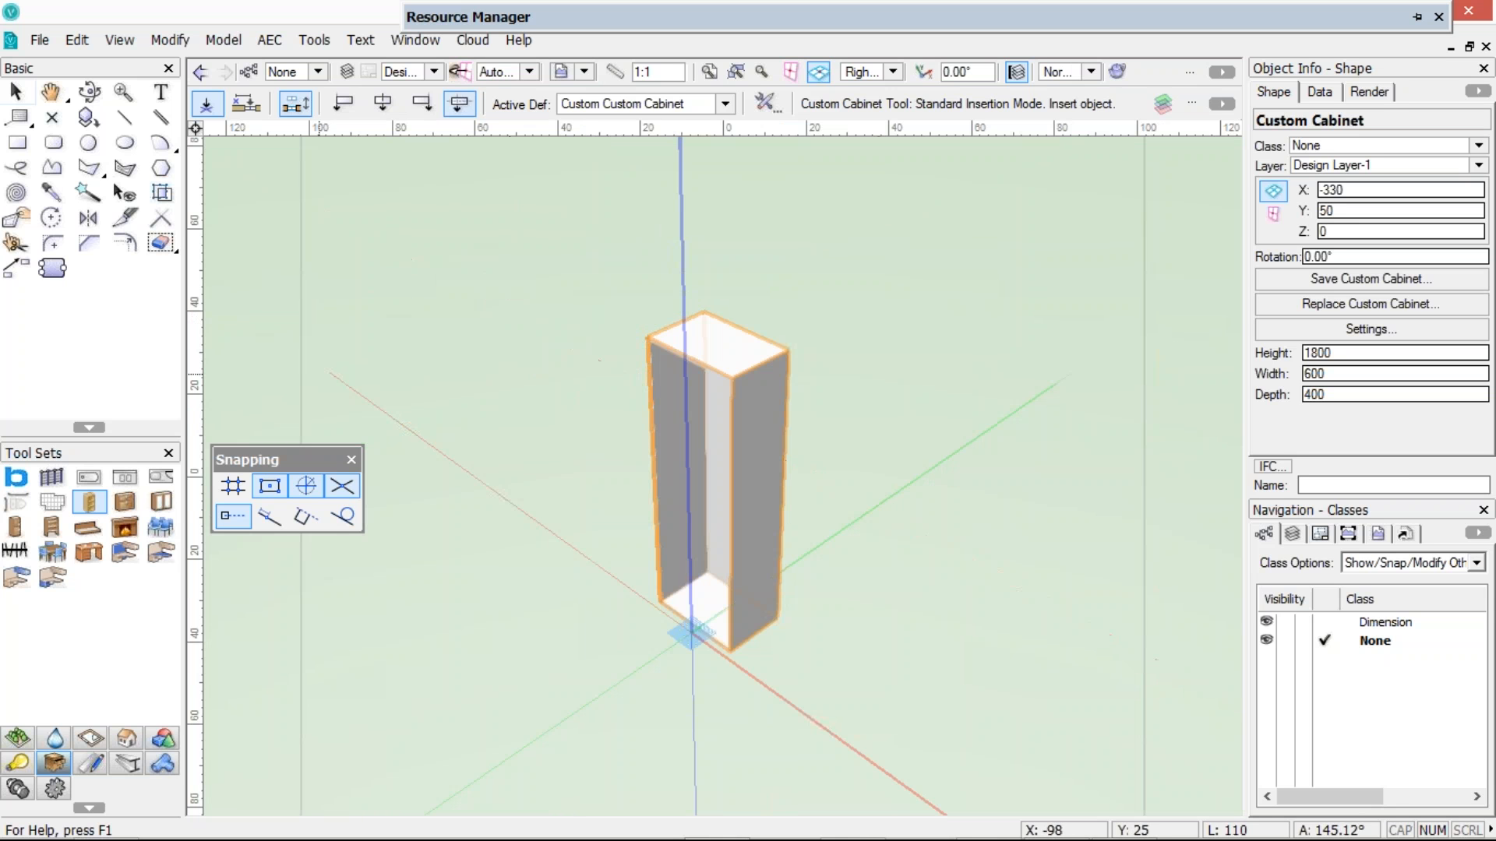
{"action": "key", "text": "x"}
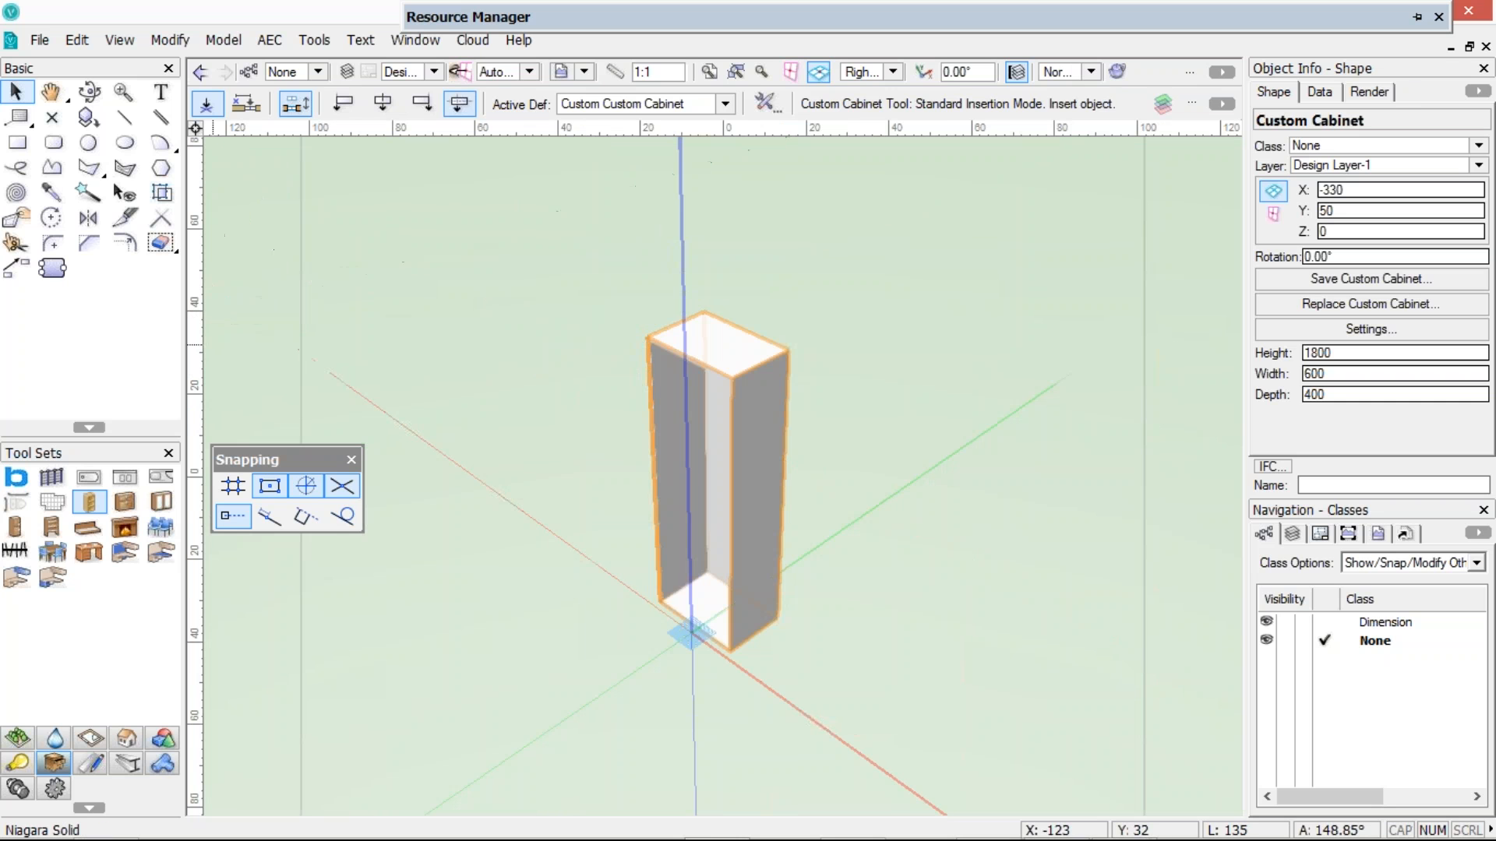
{"action": "key", "text": "x"}
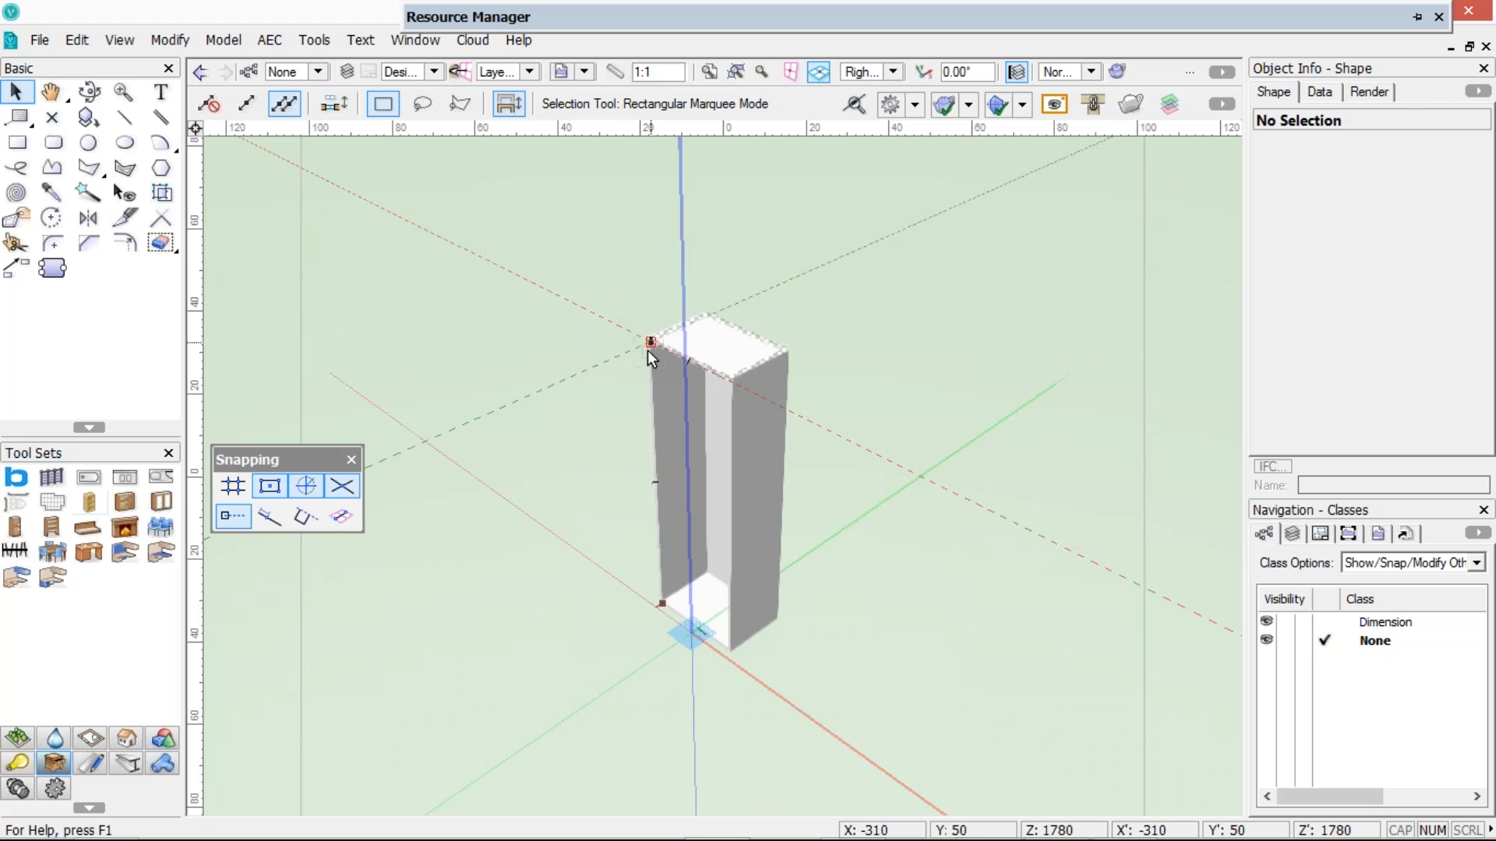
{"action": "left_click", "coordinate": [647, 349]}
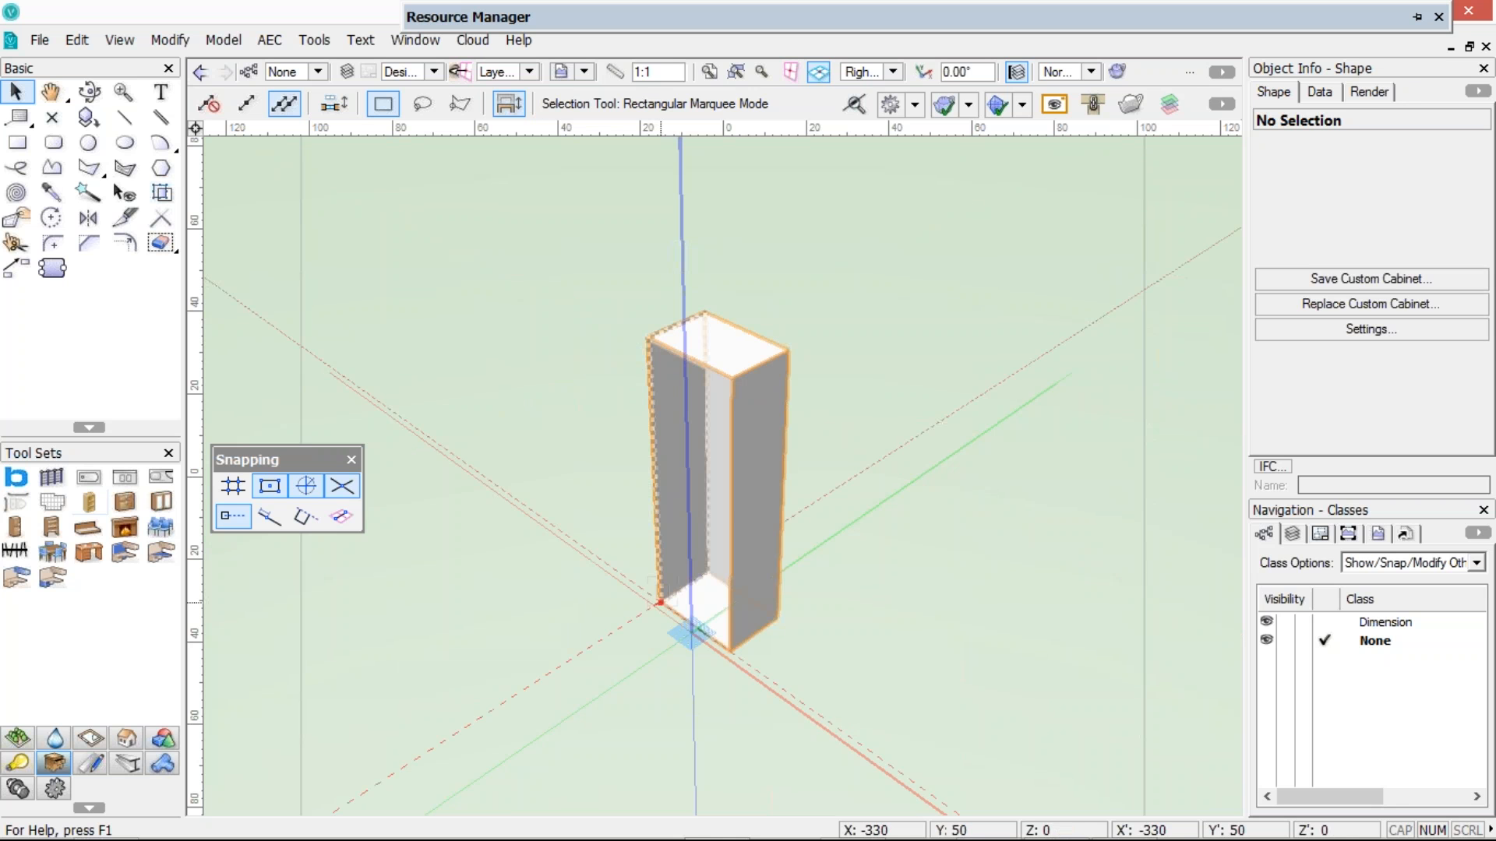
{"action": "key", "text": "Delete"}
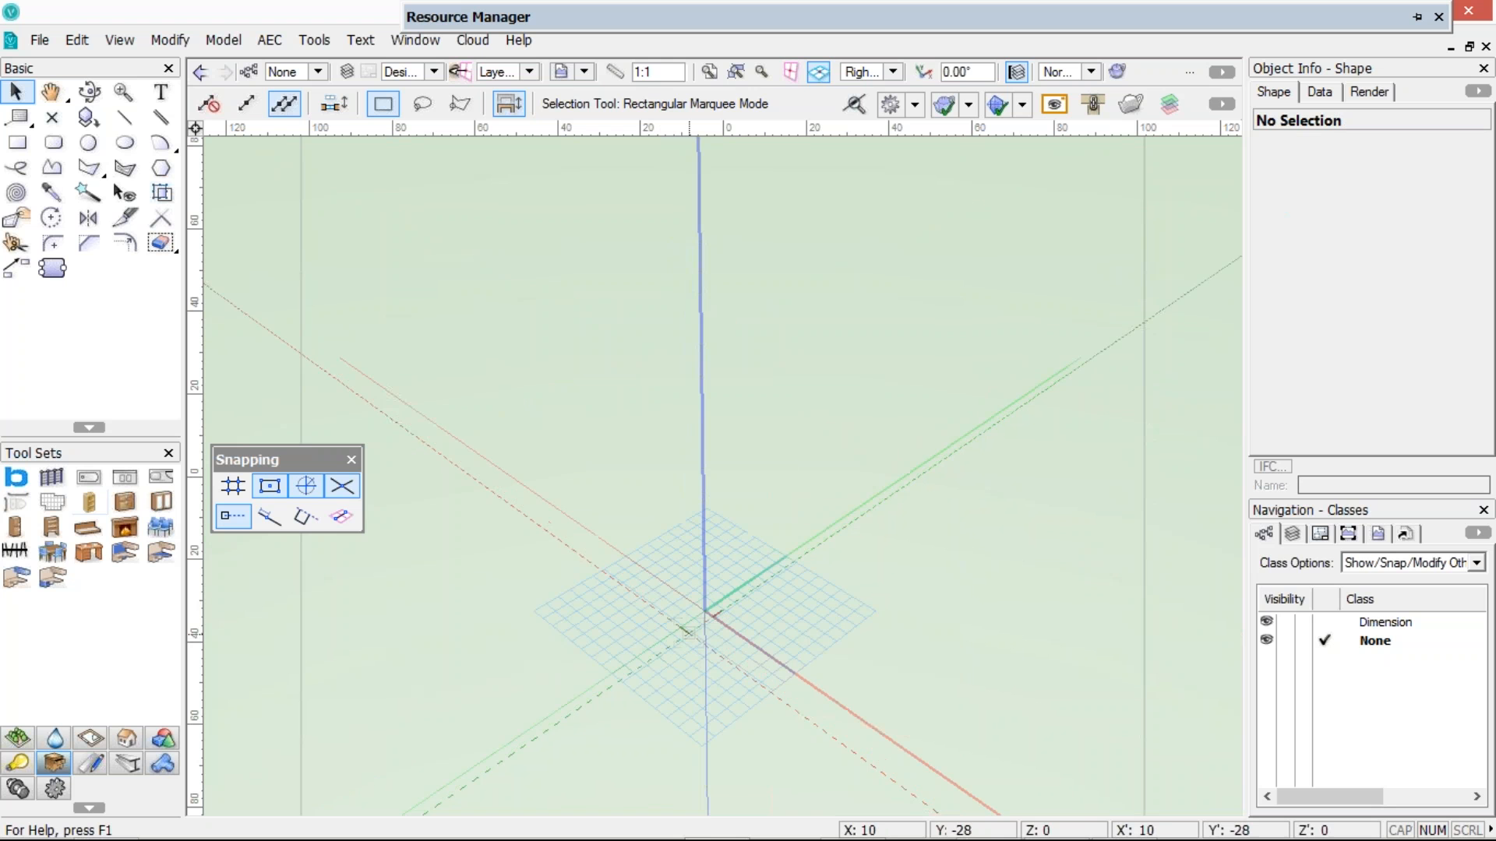
Place a new Custom Cabinet without rotation near the origin, working in an angled 3D view
{"action": "left_click", "coordinate": [89, 91]}
{"action": "left_click_drag", "start_coordinate": [732, 592], "coordinate": [740, 584]}
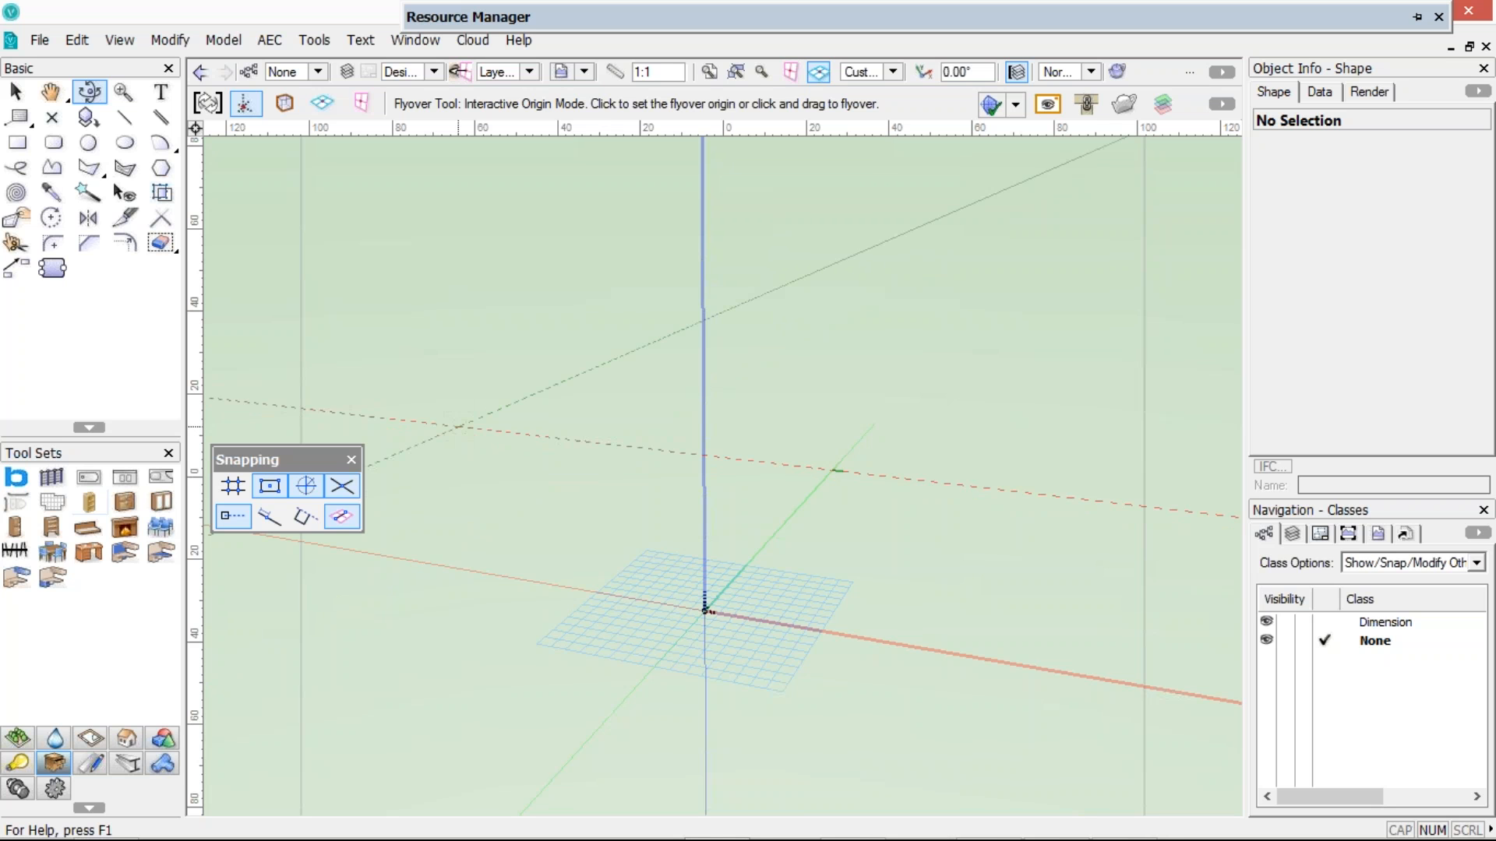
{"action": "left_click", "coordinate": [17, 144]}
{"action": "left_click", "coordinate": [127, 512]}
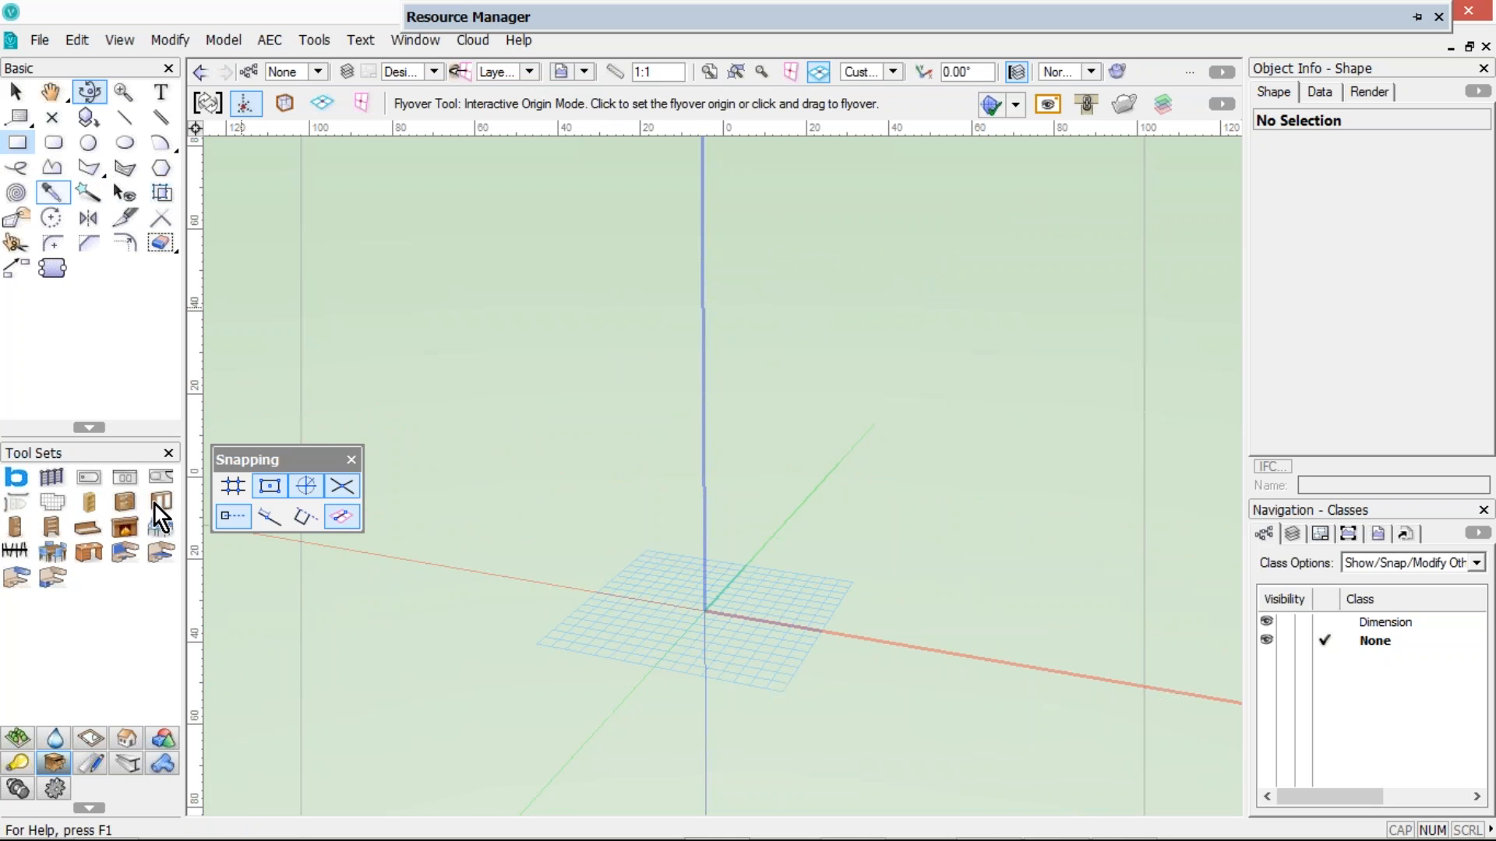
{"action": "left_click", "coordinate": [89, 501]}
{"action": "double_click", "coordinate": [507, 585]}
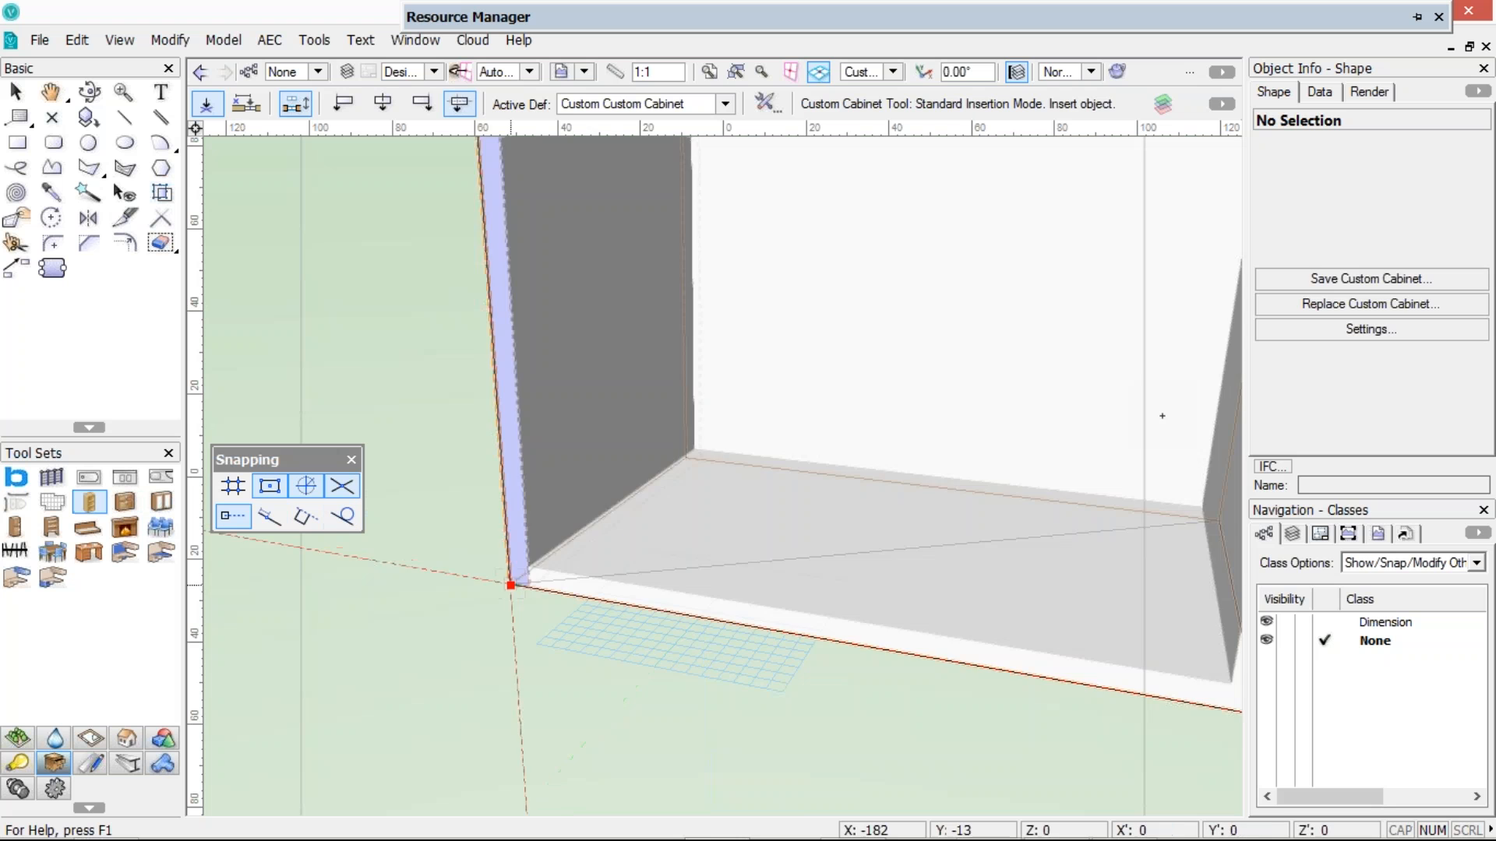
Set the custom cabinet's height to 840 mm and its width to 2500 mm
{"action": "scroll", "coordinate": [1162, 414], "scroll_direction": "down", "scroll_amount": 3}
{"action": "left_click_drag", "start_coordinate": [1338, 353], "coordinate": [1303, 337]}
{"action": "type", "text": "840"}
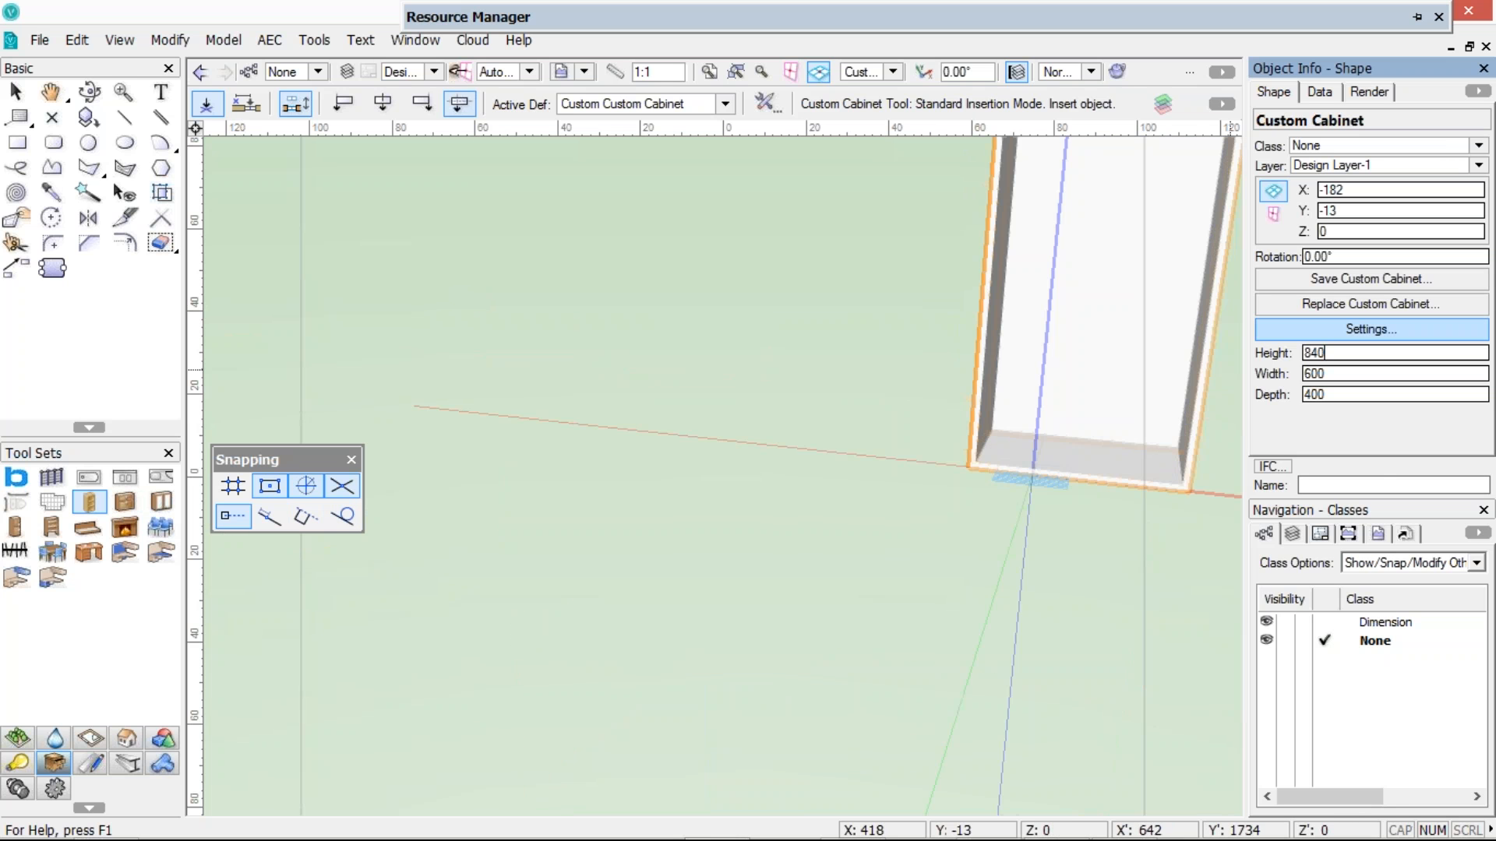
{"action": "key", "text": "Tab"}
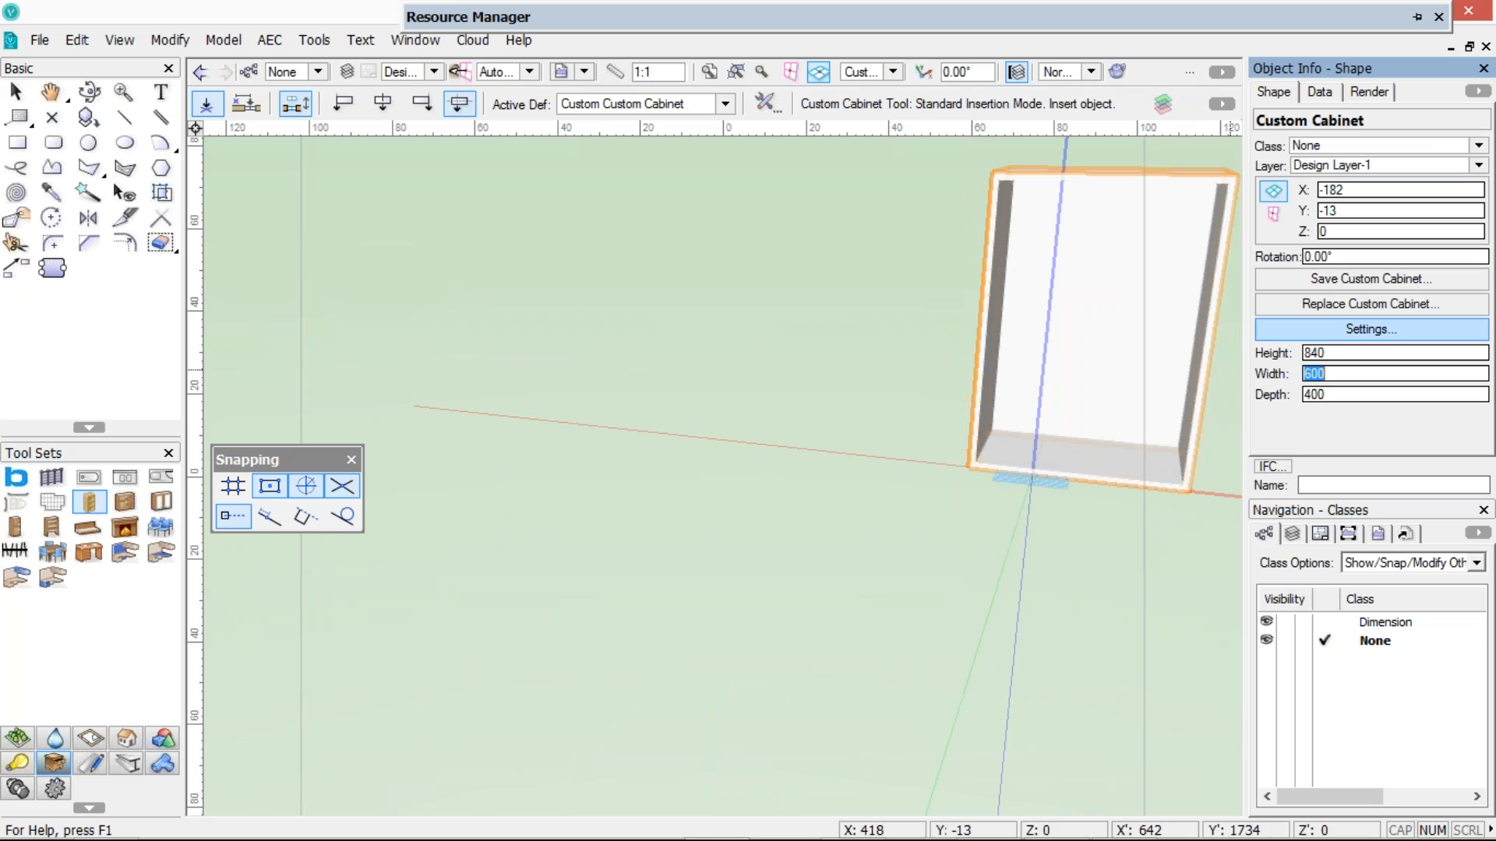
{"action": "type", "text": "2500"}
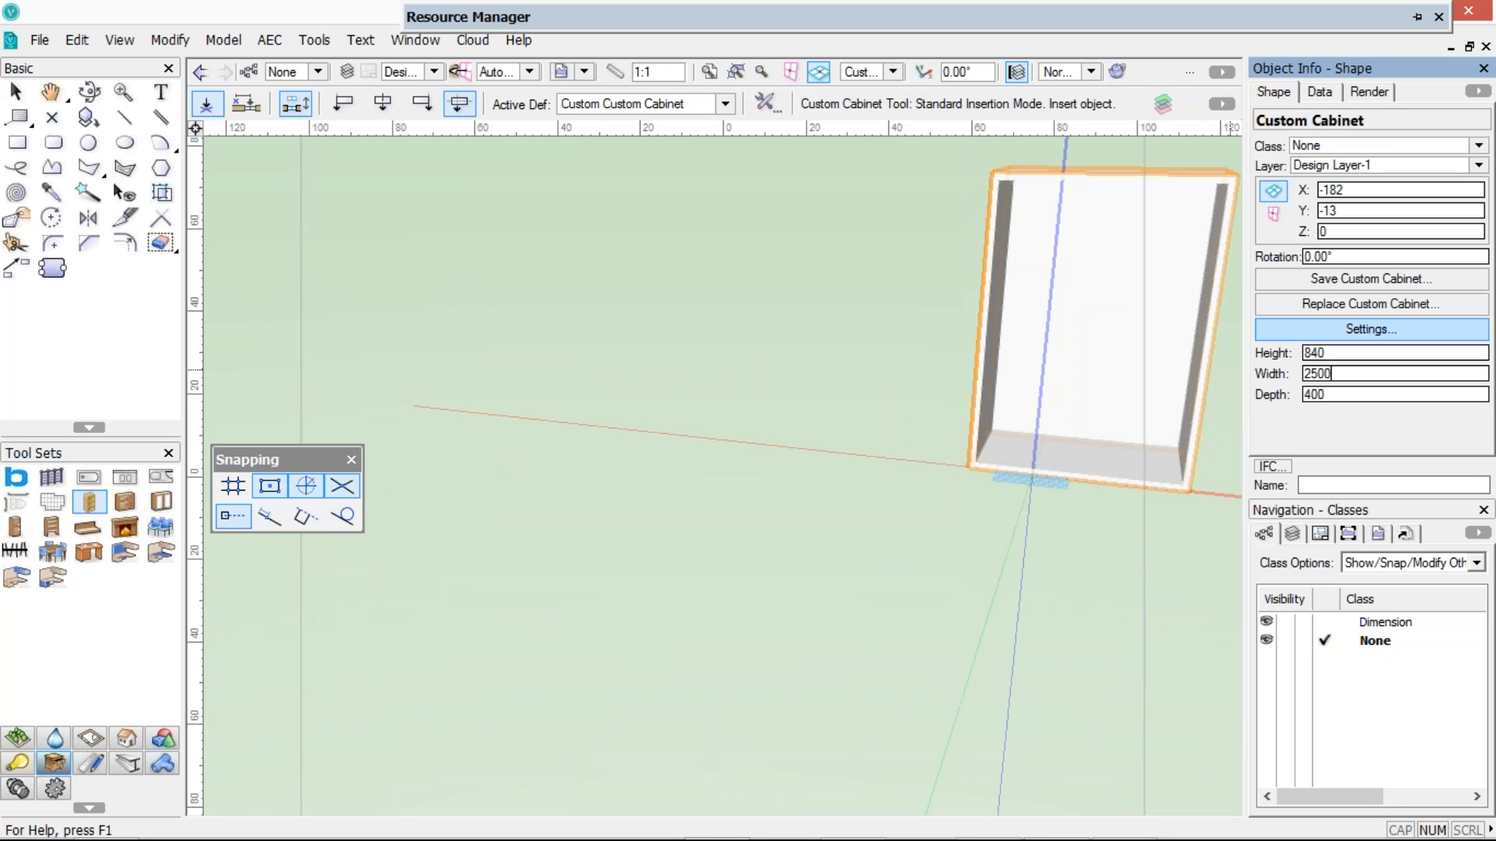
{"action": "key", "text": "Return"}
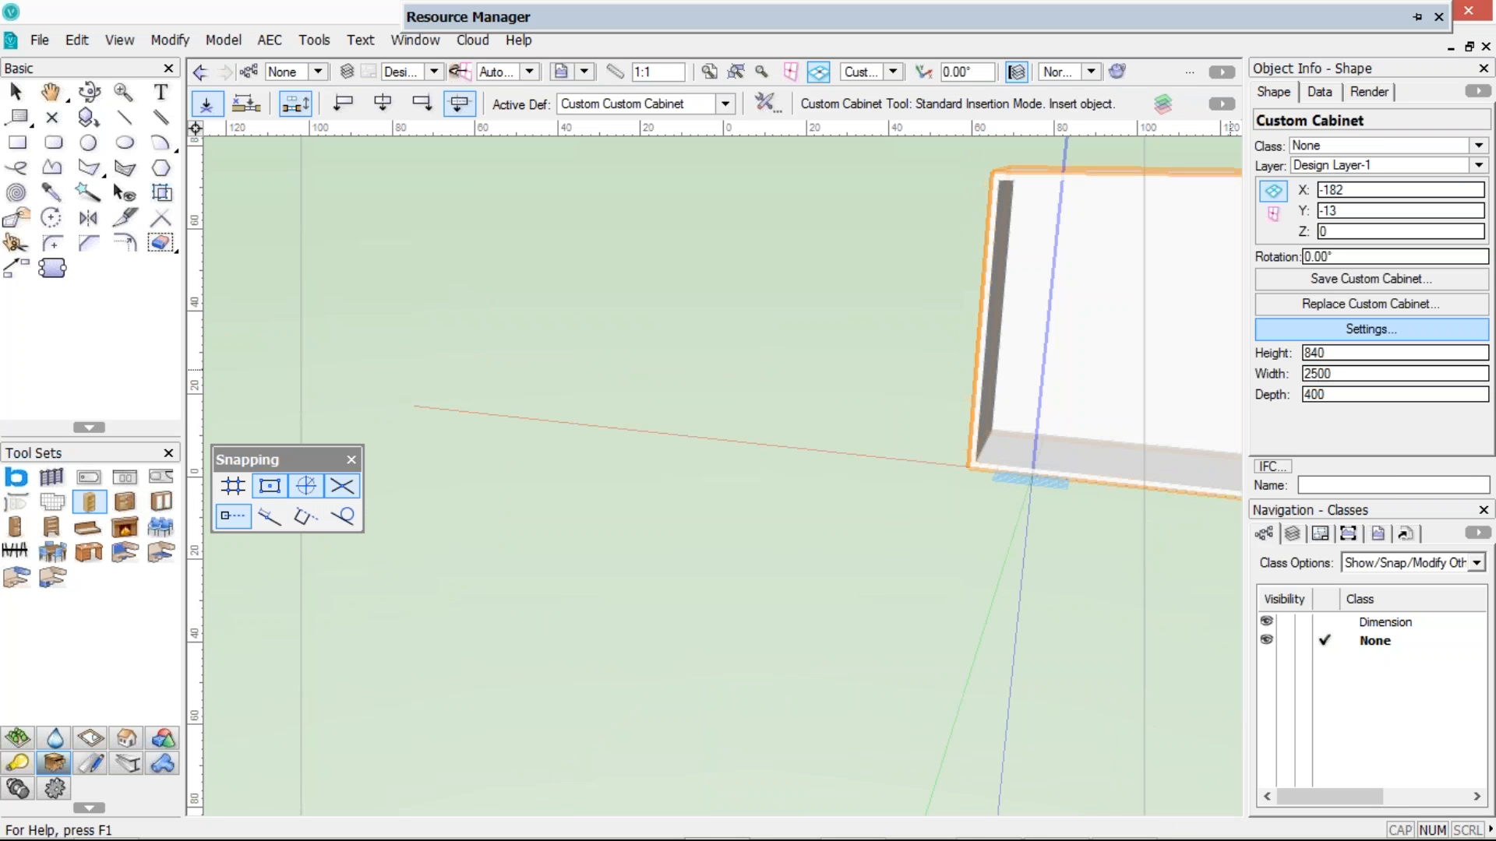
Set the custom cabinet's depth to 600 mm and orient the view towards its back and end face
{"action": "middle_click_drag", "start_coordinate": [1077, 330], "coordinate": [498, 327]}
{"action": "scroll", "coordinate": [510, 304], "scroll_direction": "down", "scroll_amount": 2}
{"action": "key", "text": "shift+c"}
{"action": "left_click", "coordinate": [683, 324]}
{"action": "left_click_drag", "start_coordinate": [683, 324], "coordinate": [792, 305]}
{"action": "double_click", "coordinate": [1317, 395]}
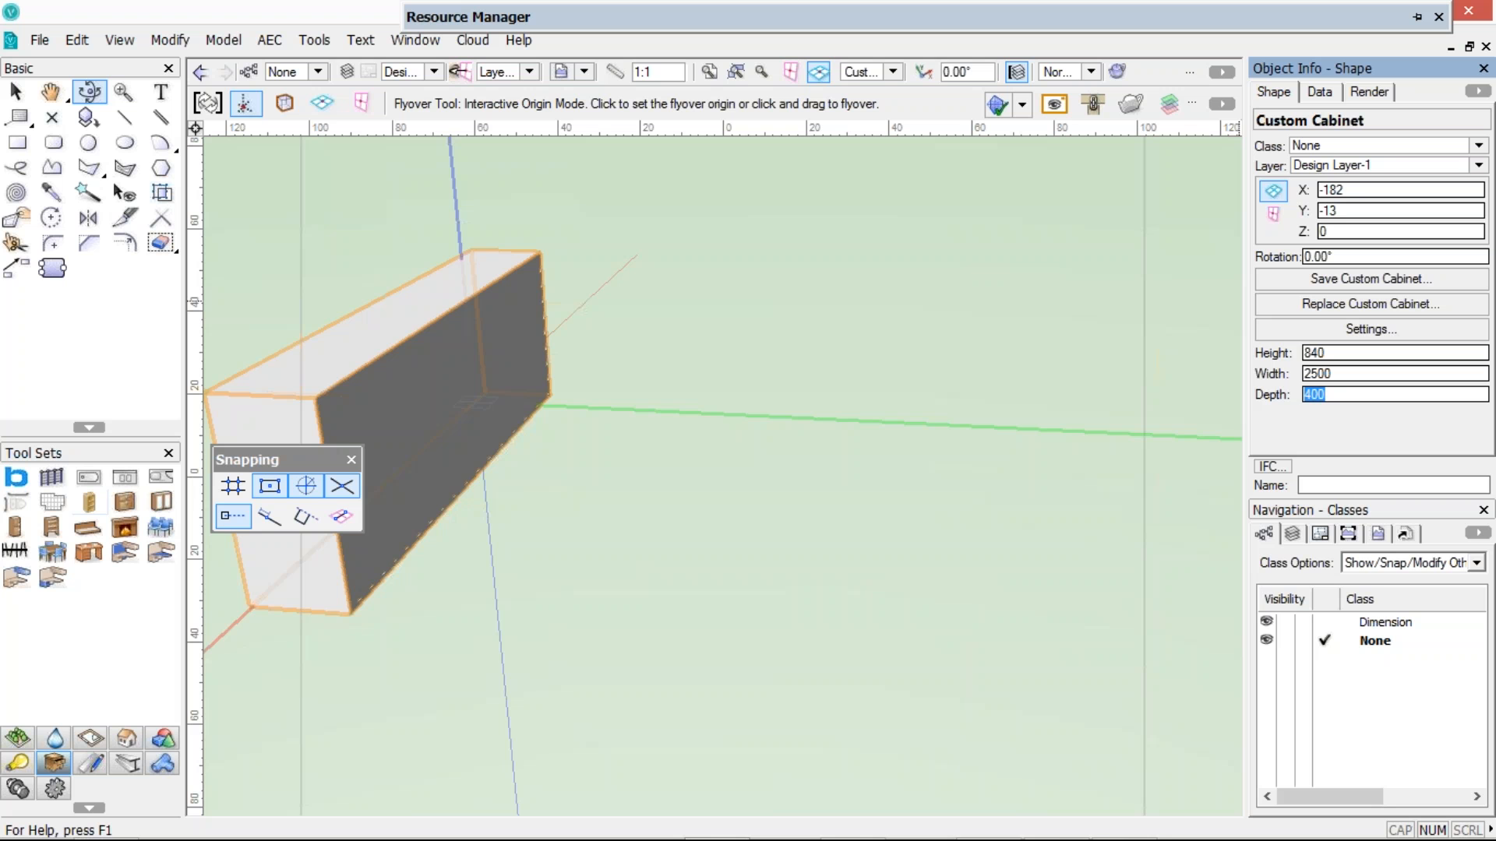
{"action": "type", "text": "600"}
{"action": "key", "text": "Return"}
{"action": "mouse_move", "coordinate": [518, 398]}
{"action": "left_mouse_down"}
{"action": "mouse_move", "coordinate": [537, 405]}
{"action": "mouse_move", "coordinate": [499, 405]}
{"action": "left_mouse_up"}
{"action": "middle_click_drag", "start_coordinate": [499, 405], "coordinate": [561, 405]}
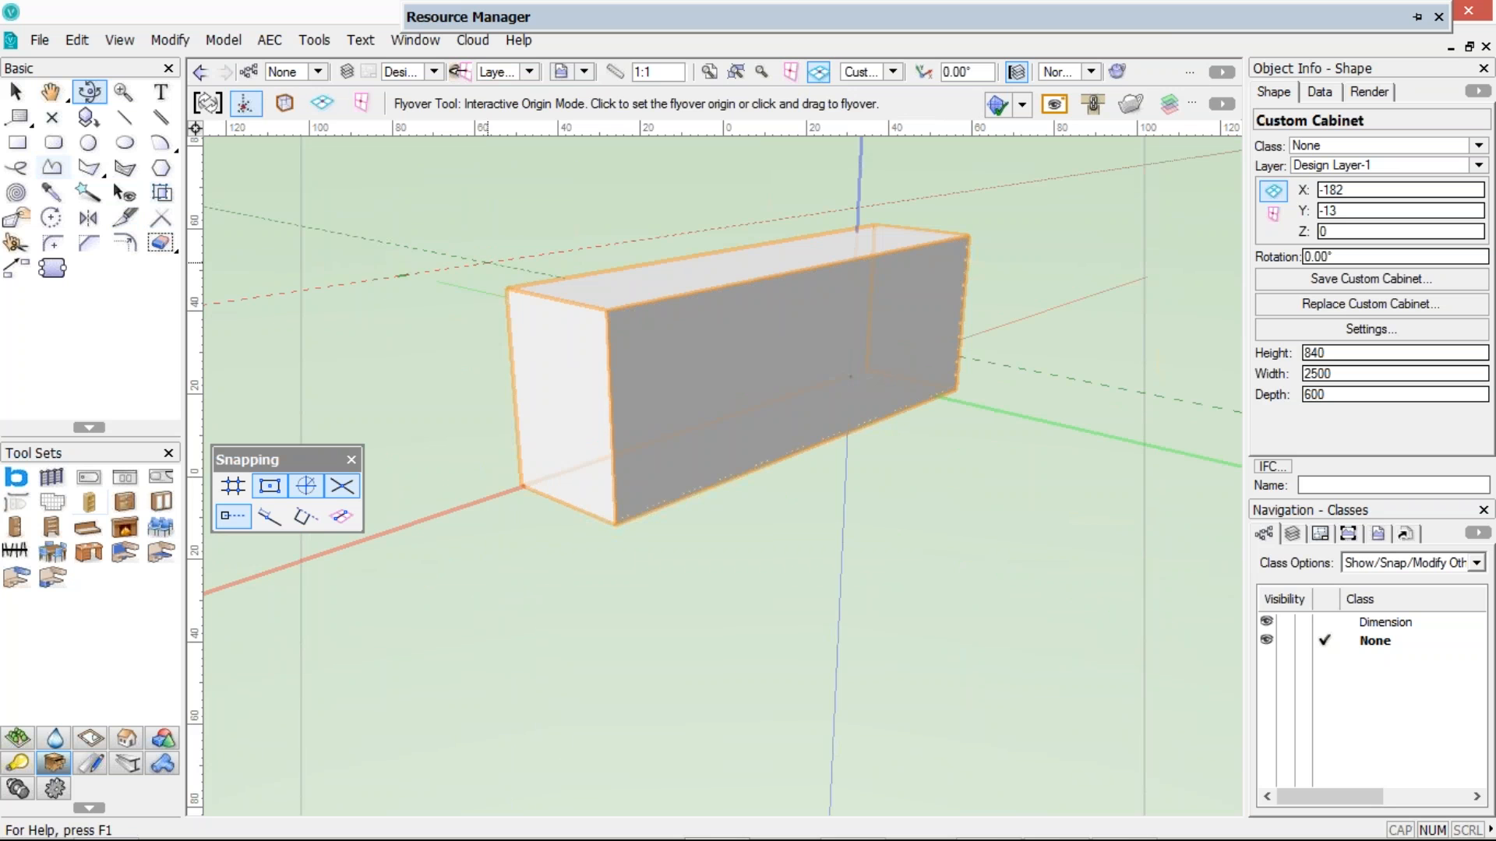
Draw a 600 by 840 mm rectangle over the cabinet's end face and extrude it outward 80 mm as an end panel
{"action": "key", "text": "4"}
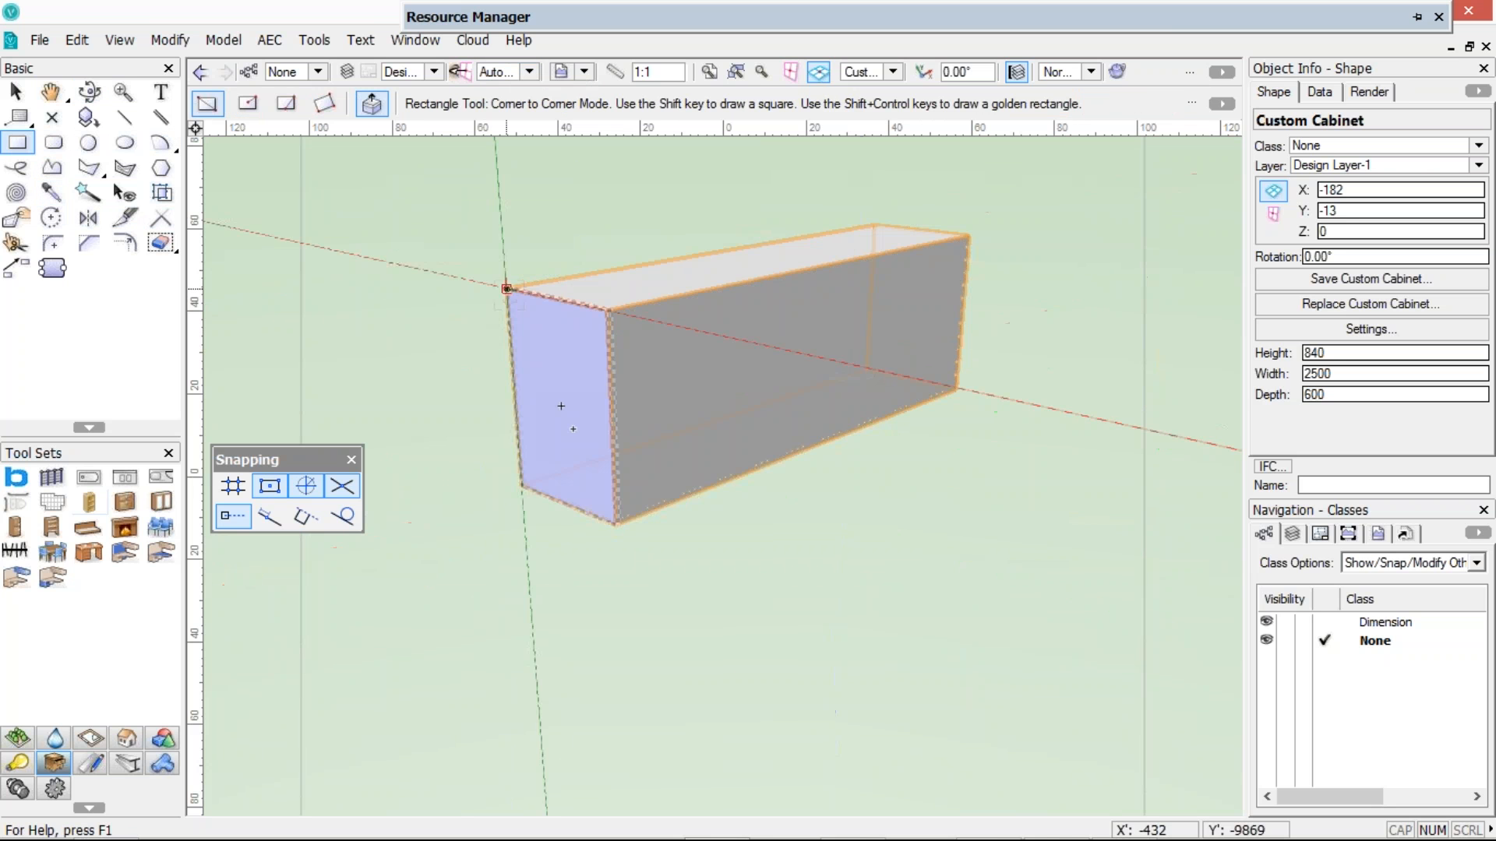
{"action": "left_click", "coordinate": [506, 289]}
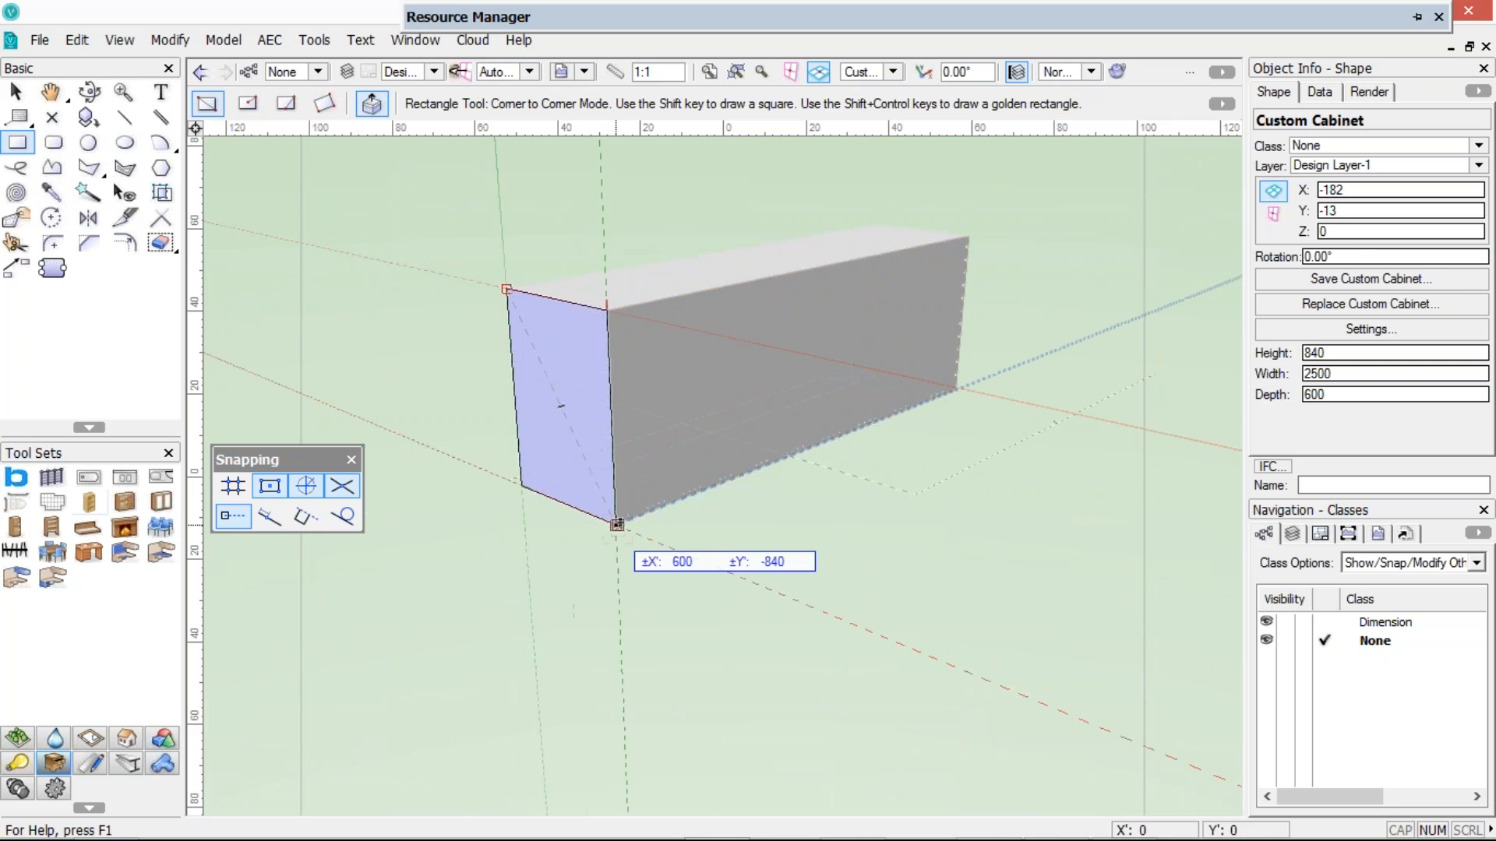
{"action": "left_click", "coordinate": [617, 524]}
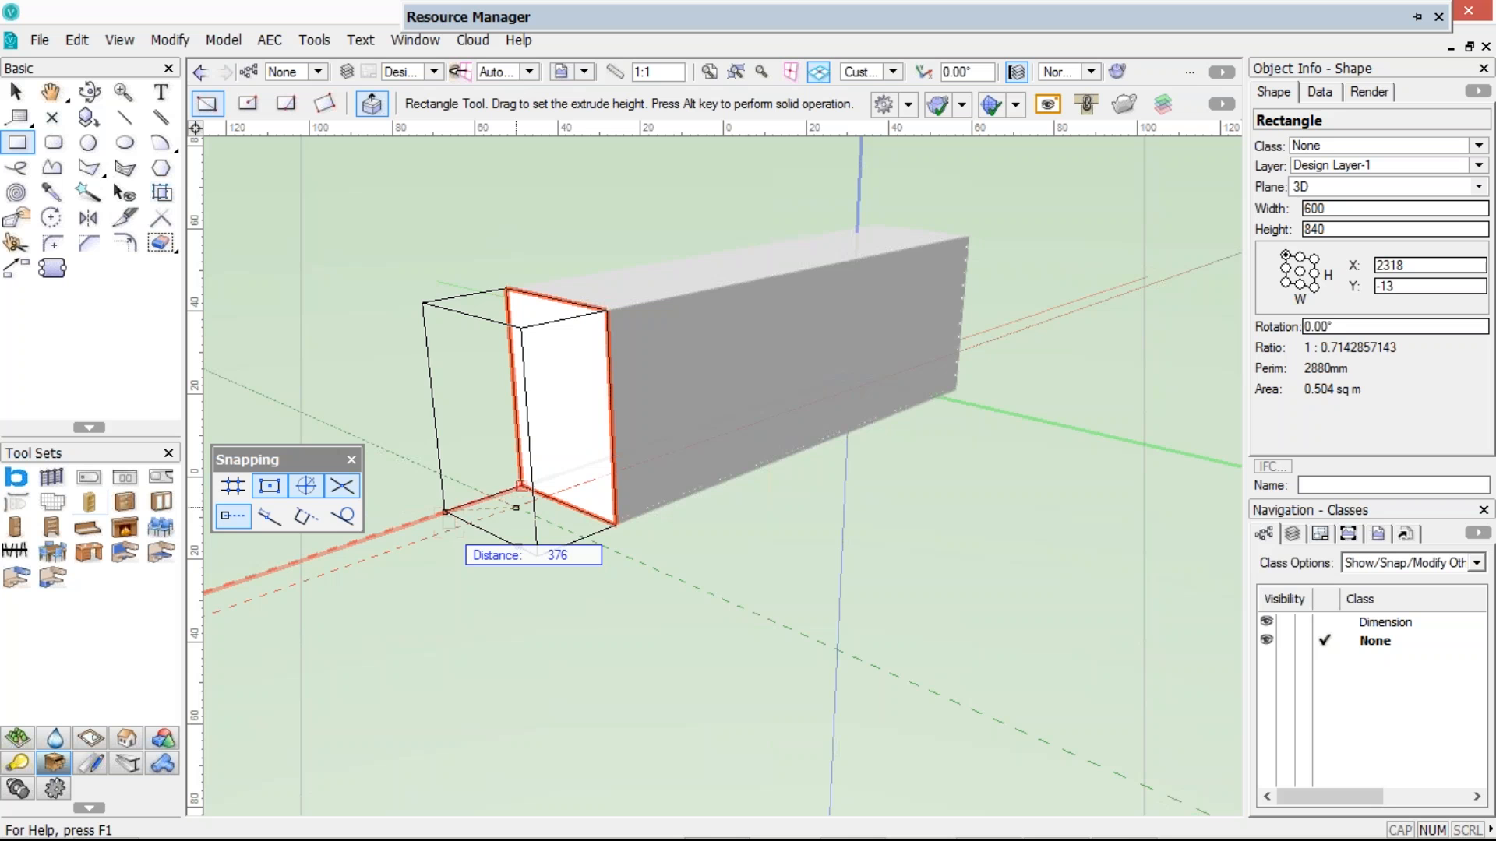
{"action": "type", "text": "80"}
{"action": "key", "text": "Tab"}
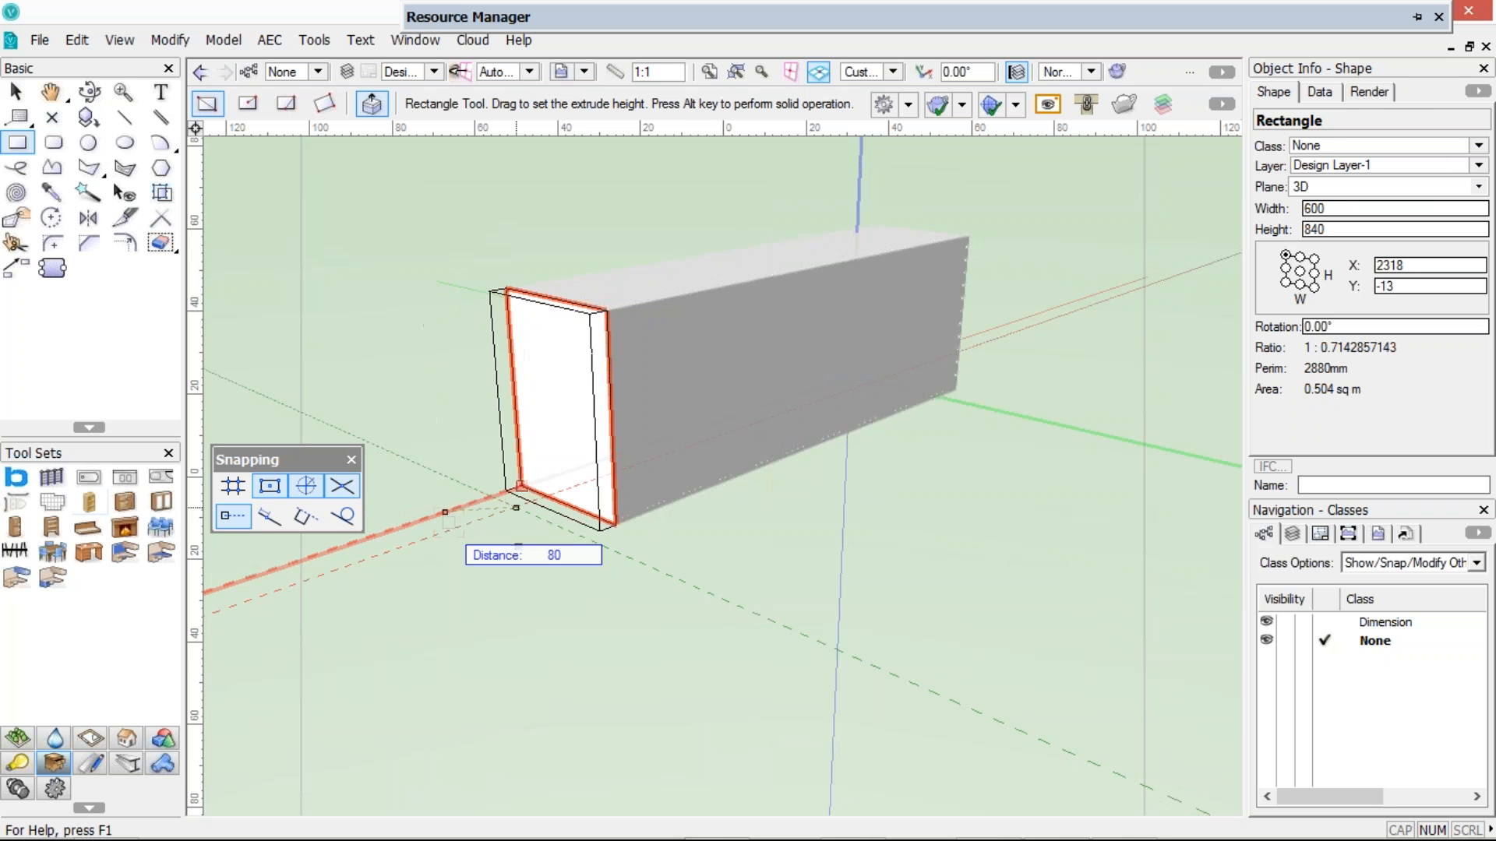
{"action": "key", "text": "Return"}
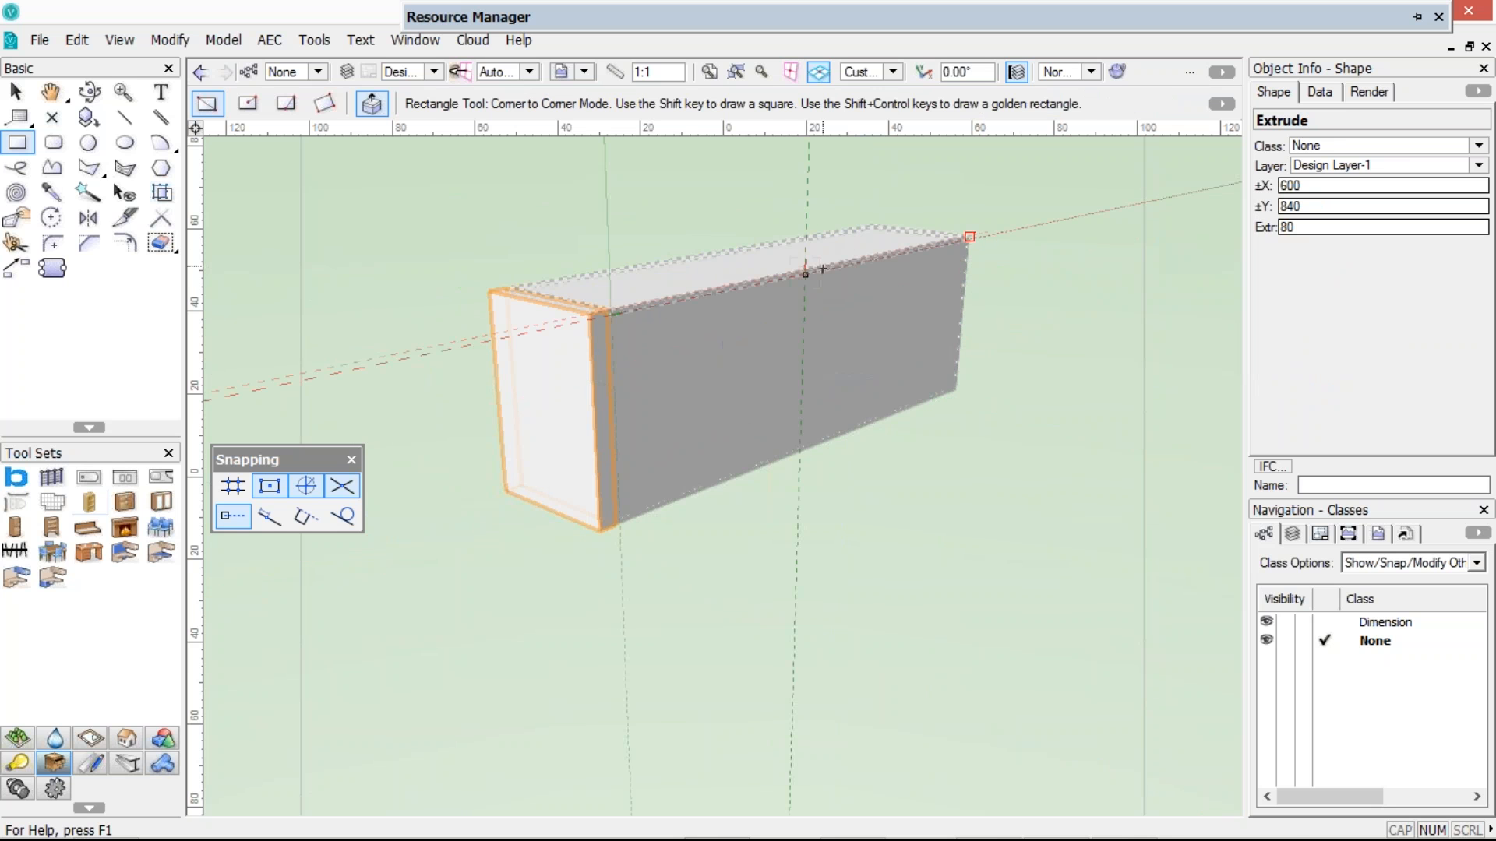
Mirror a duplicate of the end panel about the cabinet's midline onto its opposite end
{"action": "key", "text": "7"}
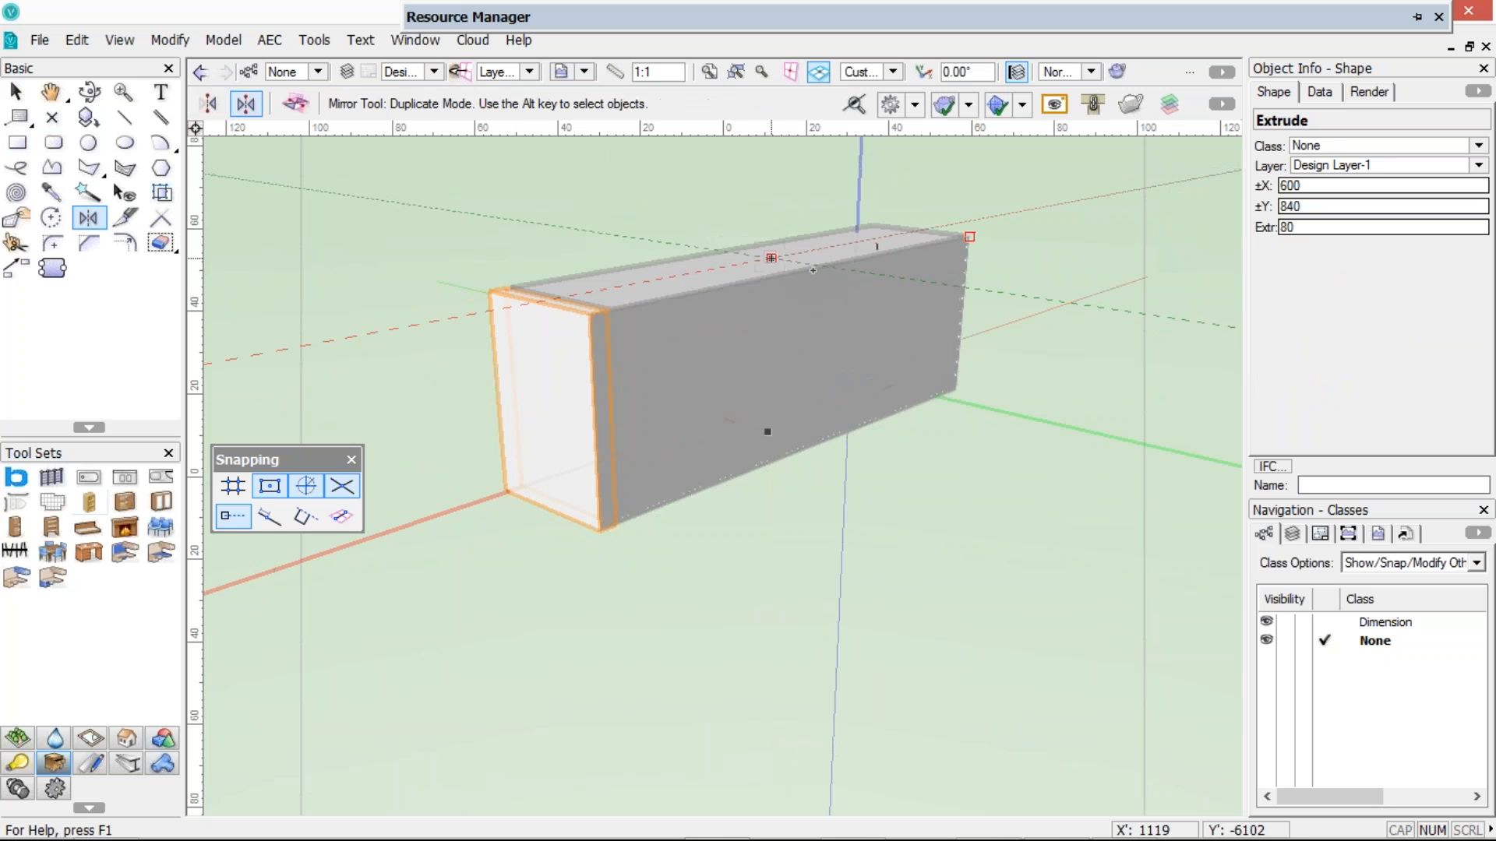
{"action": "left_click", "coordinate": [771, 258]}
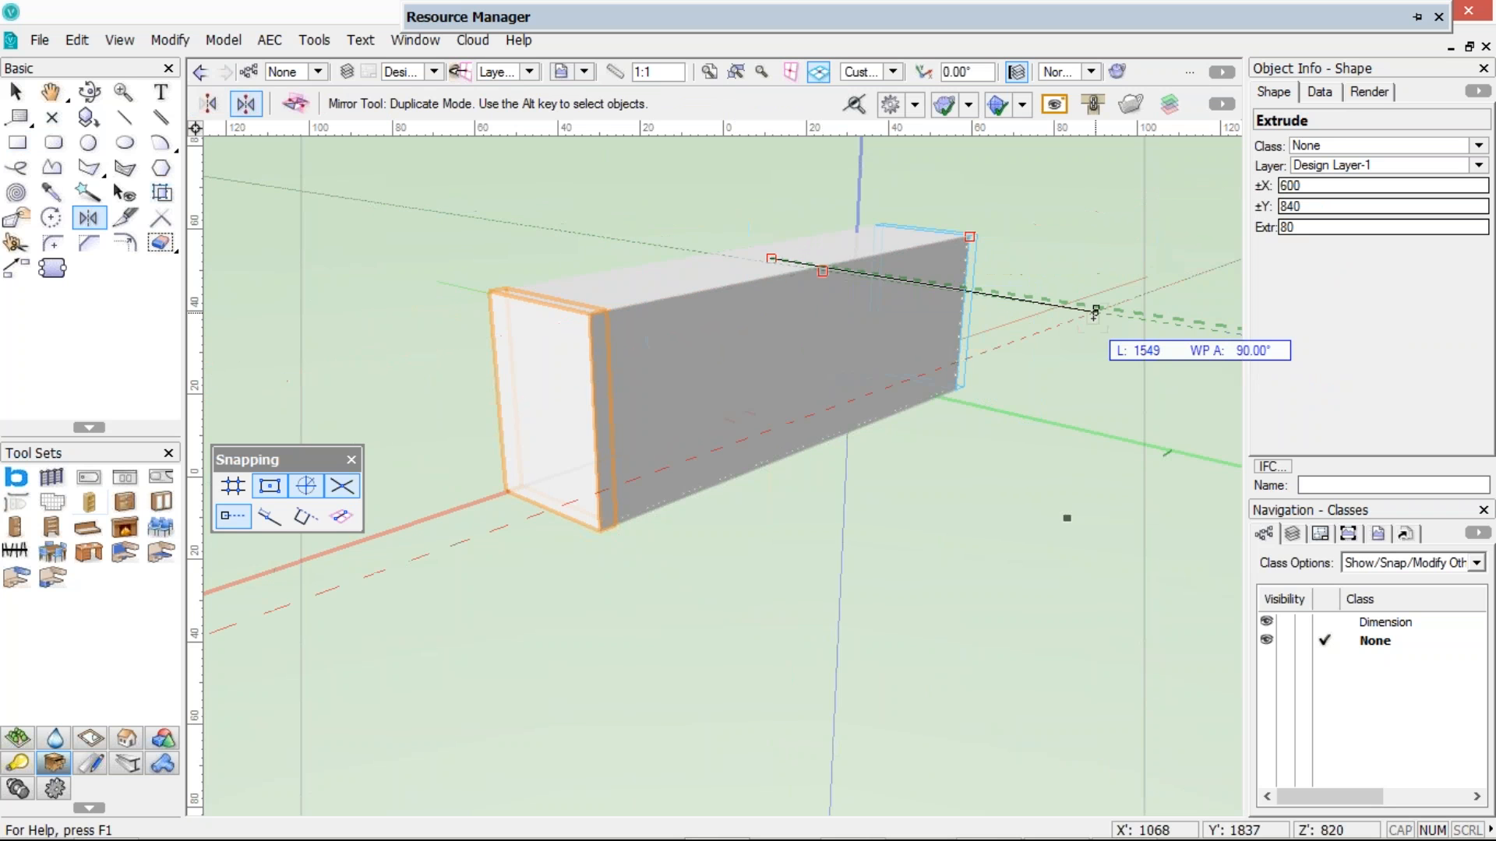
{"action": "left_click", "coordinate": [1088, 305]}
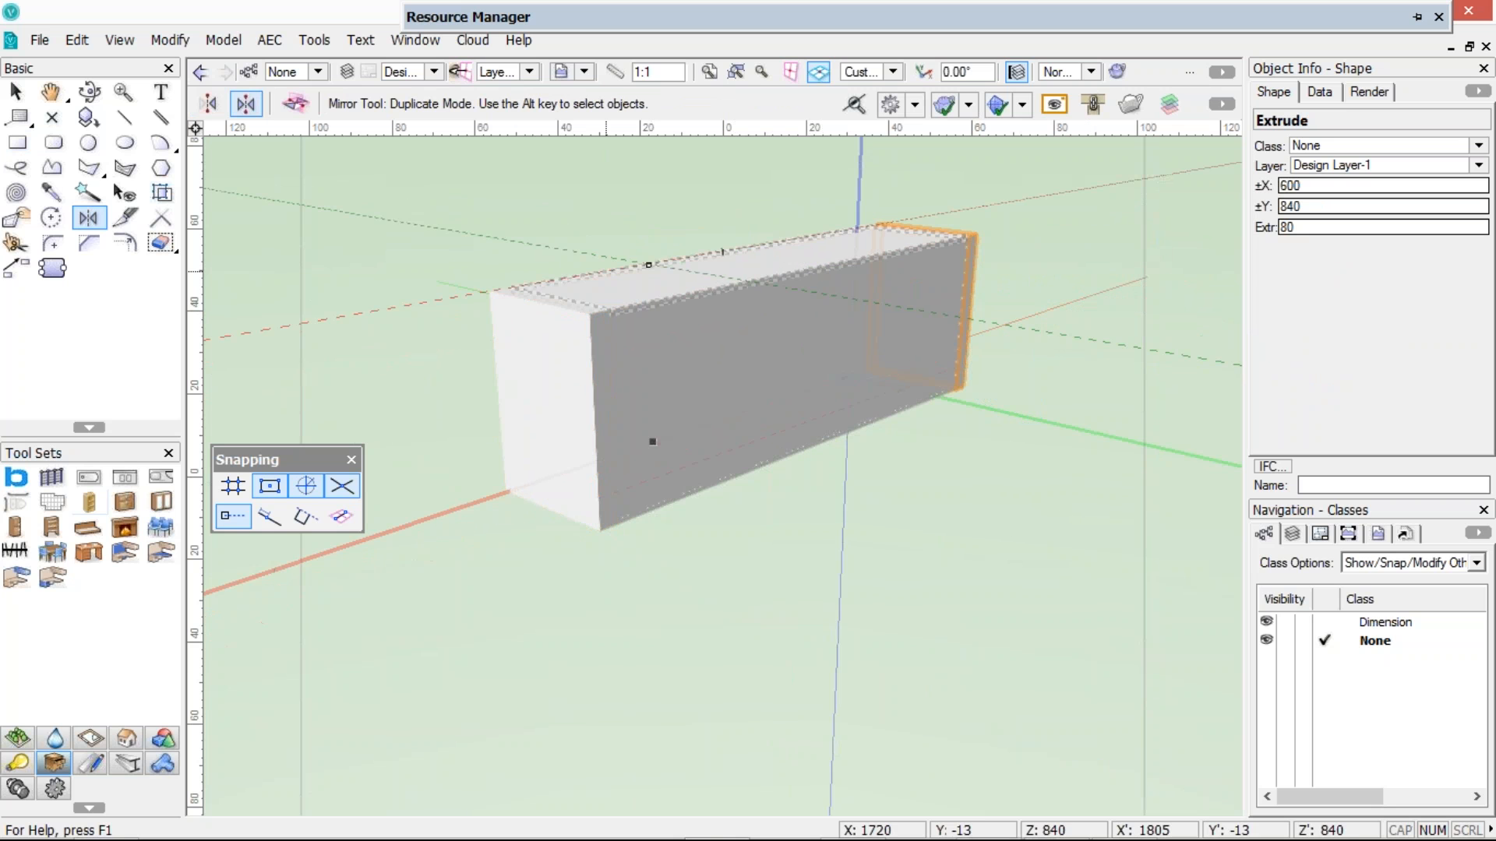
{"action": "key", "text": "x"}
{"action": "left_click", "coordinate": [974, 251]}
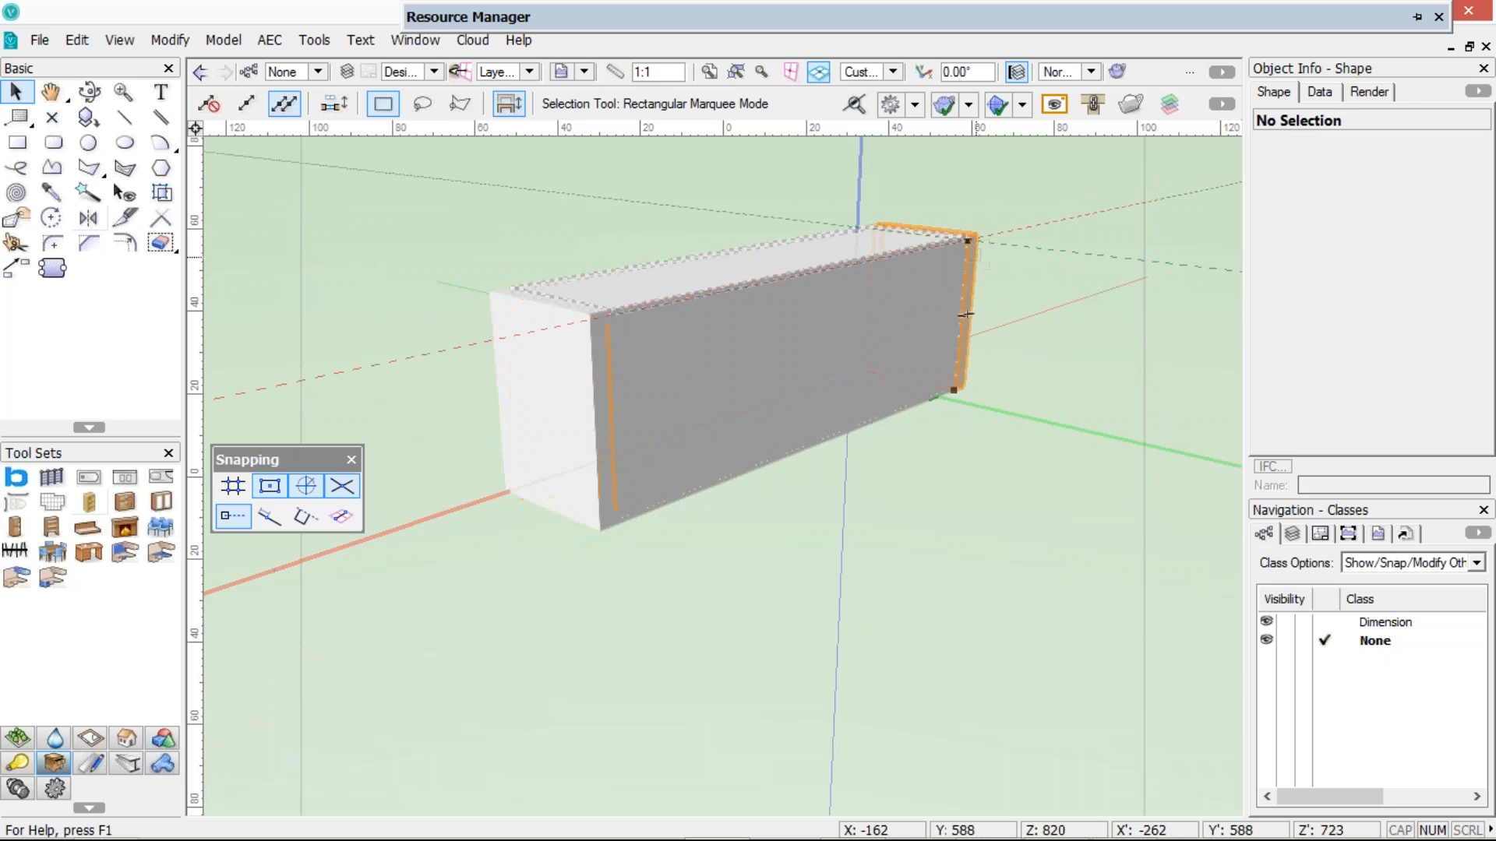
{"action": "left_click", "coordinate": [966, 314]}
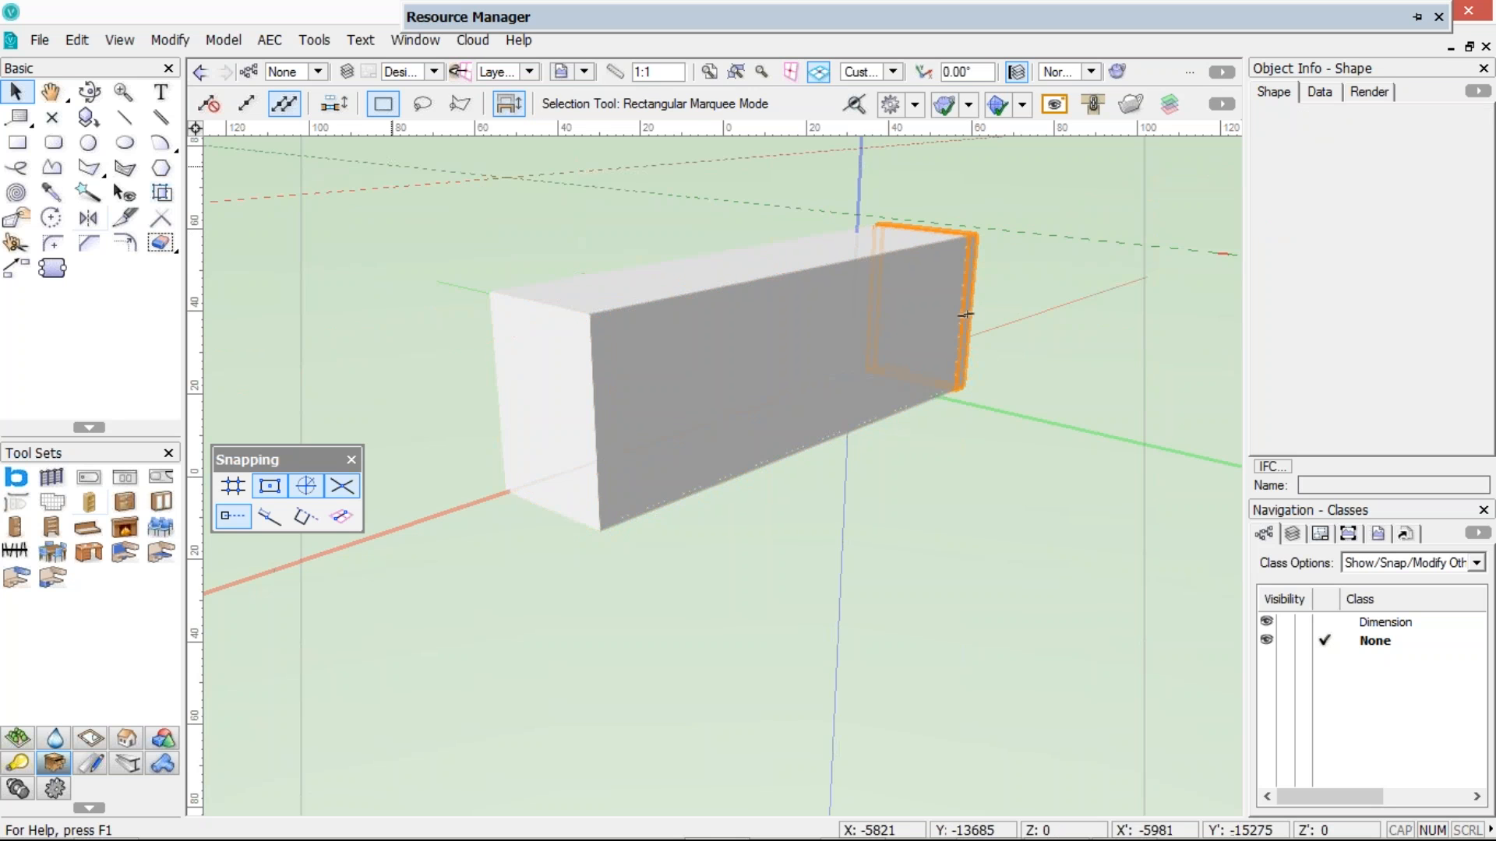
Draw a 2660 by 600 mm rectangle over the cabinet and both end panels and extrude it 80 mm upward as a benchtop
{"action": "key", "text": "4"}
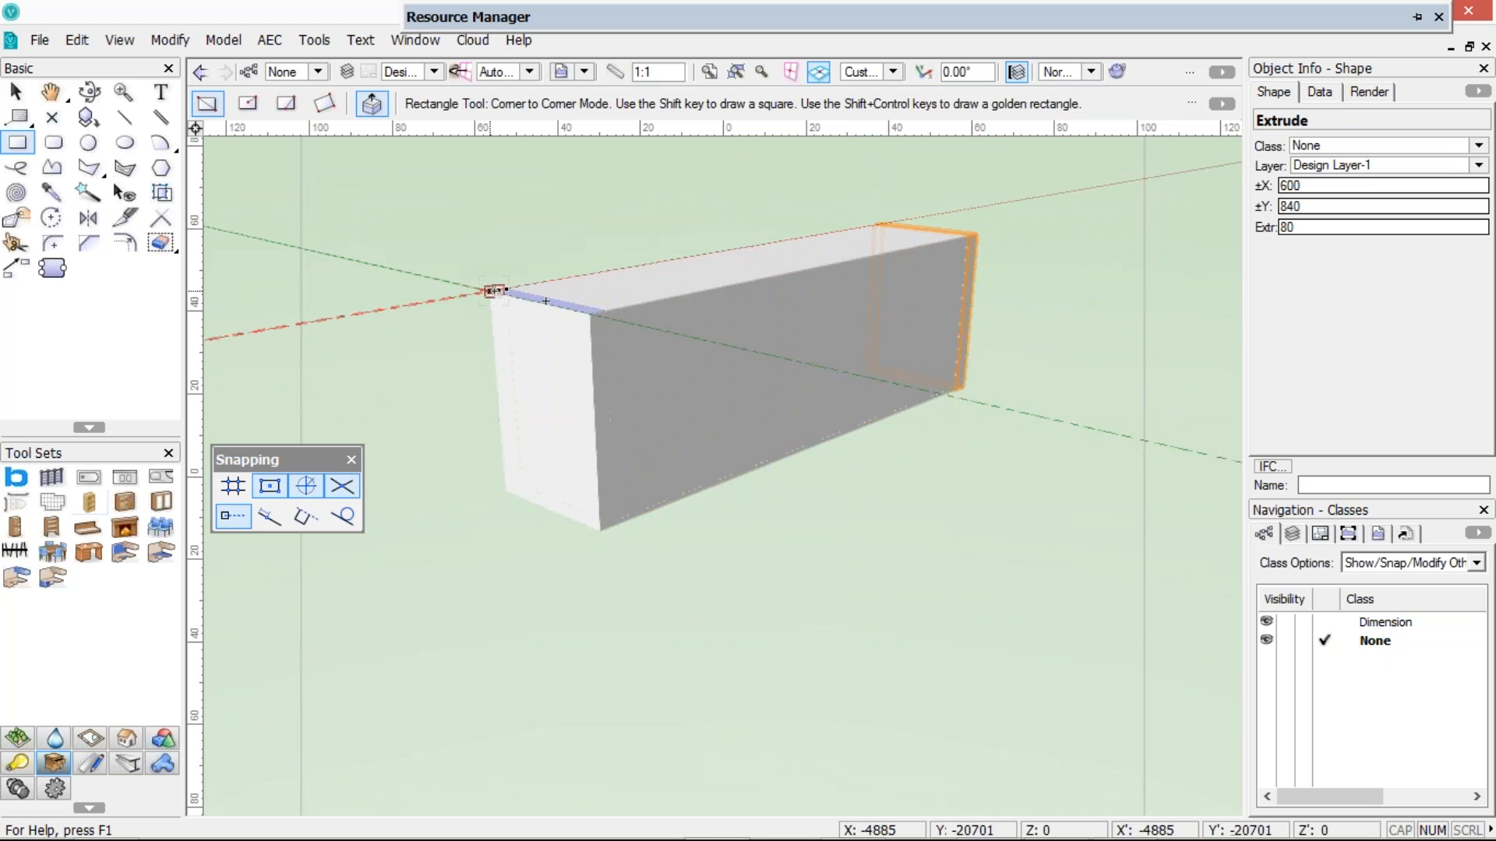
{"action": "left_click", "coordinate": [492, 291]}
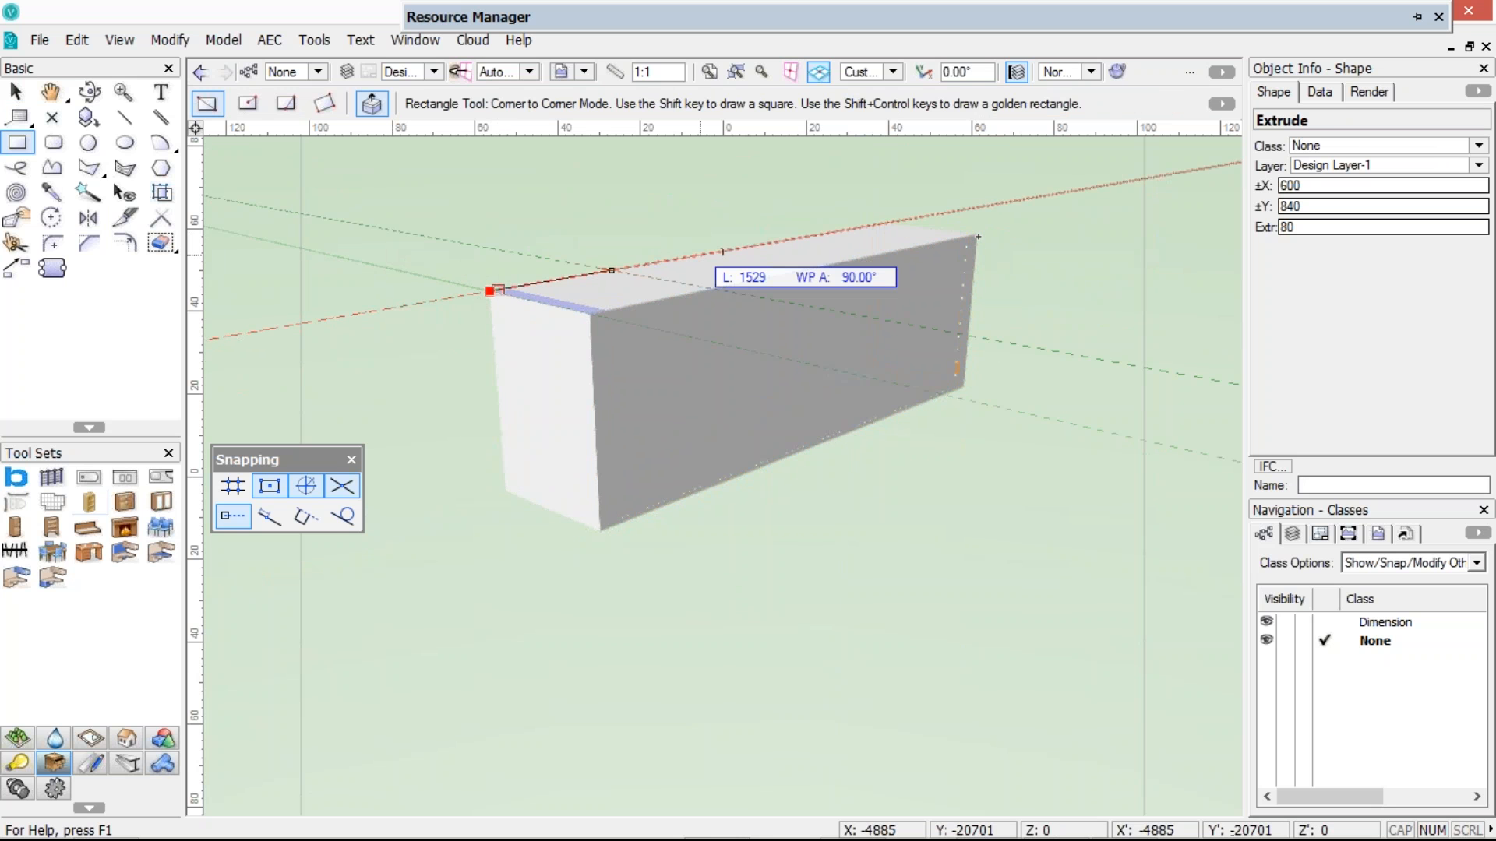
{"action": "left_click", "coordinate": [924, 247]}
{"action": "left_click_drag", "start_coordinate": [911, 211], "coordinate": [911, 196]}
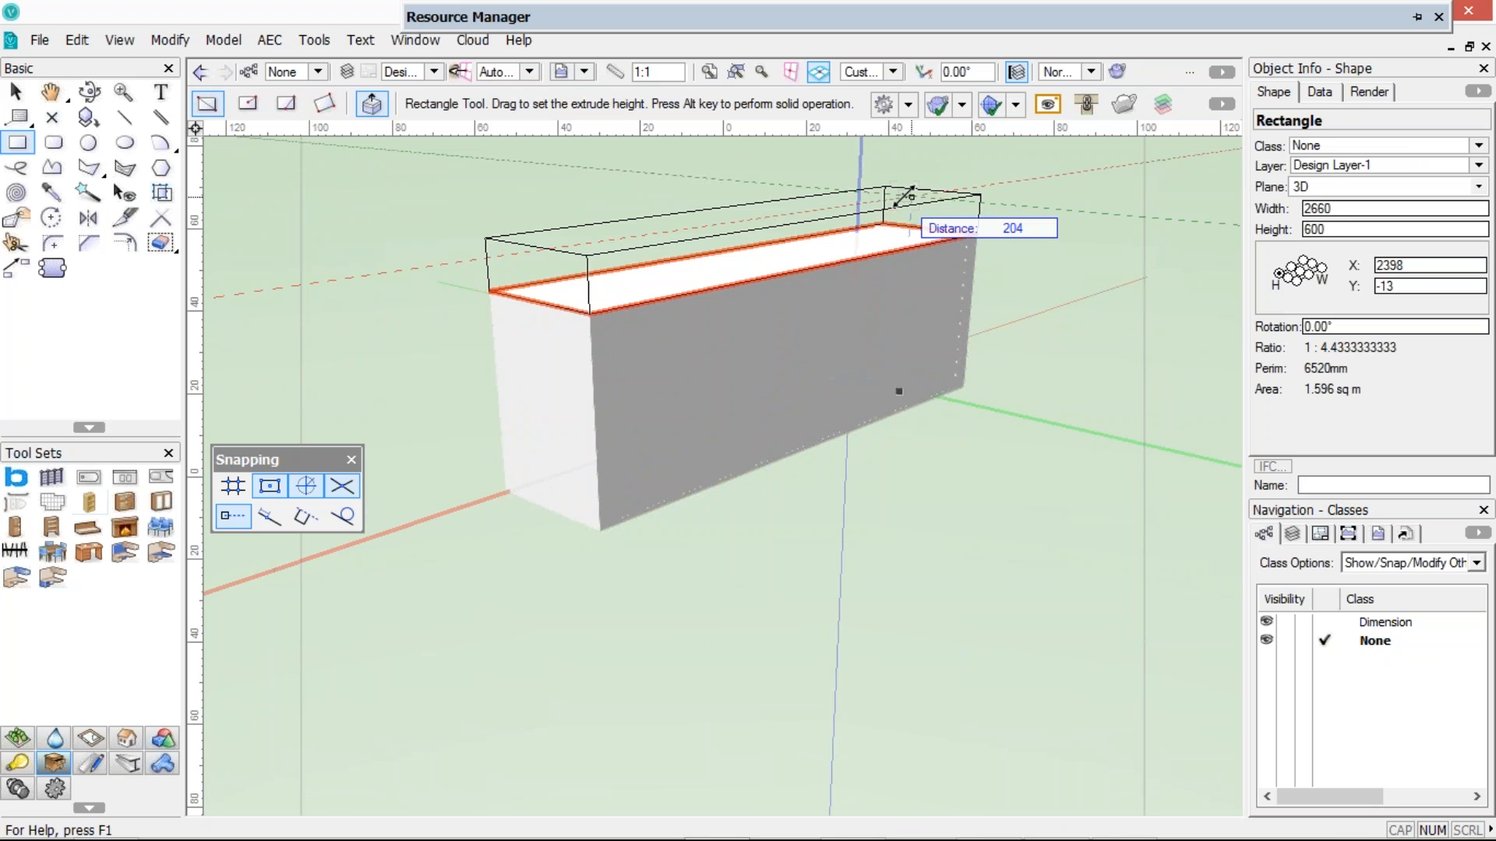
{"action": "type", "text": "80"}
{"action": "key", "text": "Return"}
{"action": "key", "text": "Return"}
Join the benchtop and the two end panels into one object with Add Solids
{"action": "key", "text": "x"}
{"action": "left_click", "coordinate": [595, 334], "text": "shift"}
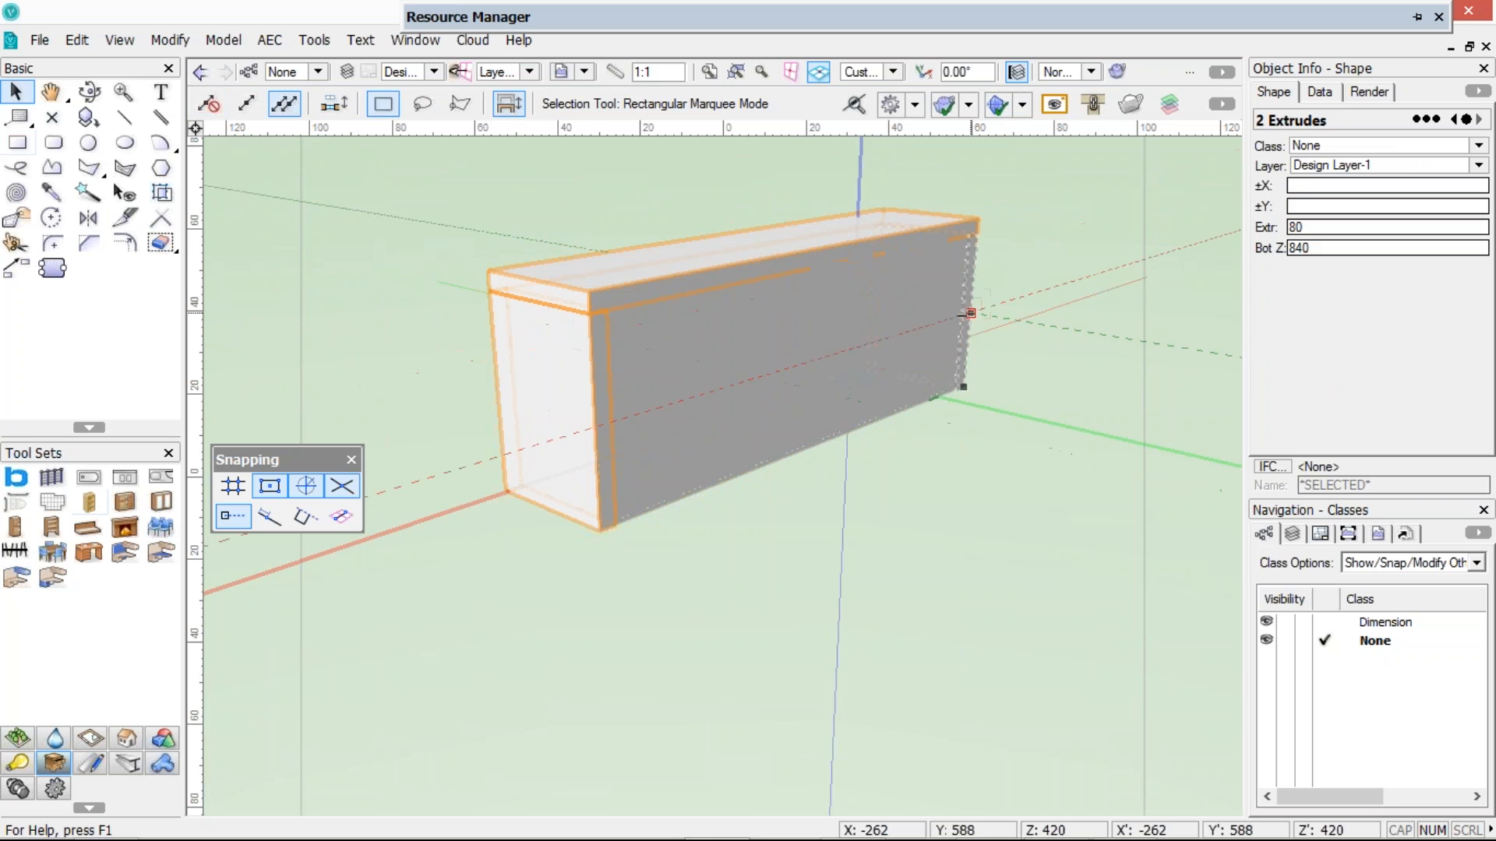
{"action": "left_click", "coordinate": [969, 314], "text": "shift"}
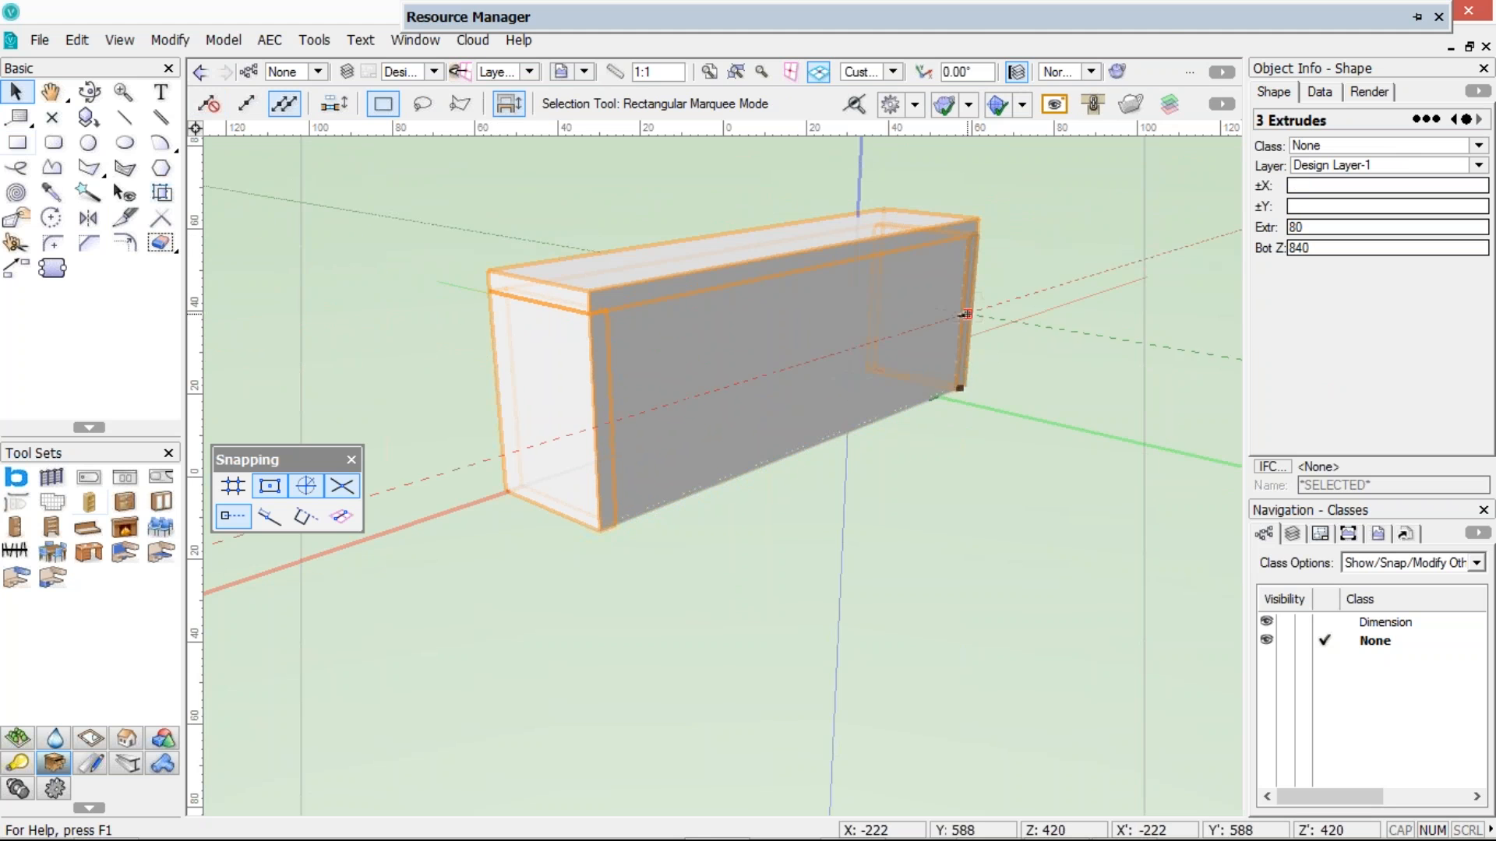
{"action": "right_click", "coordinate": [982, 306]}
{"action": "right_click", "coordinate": [905, 335]}
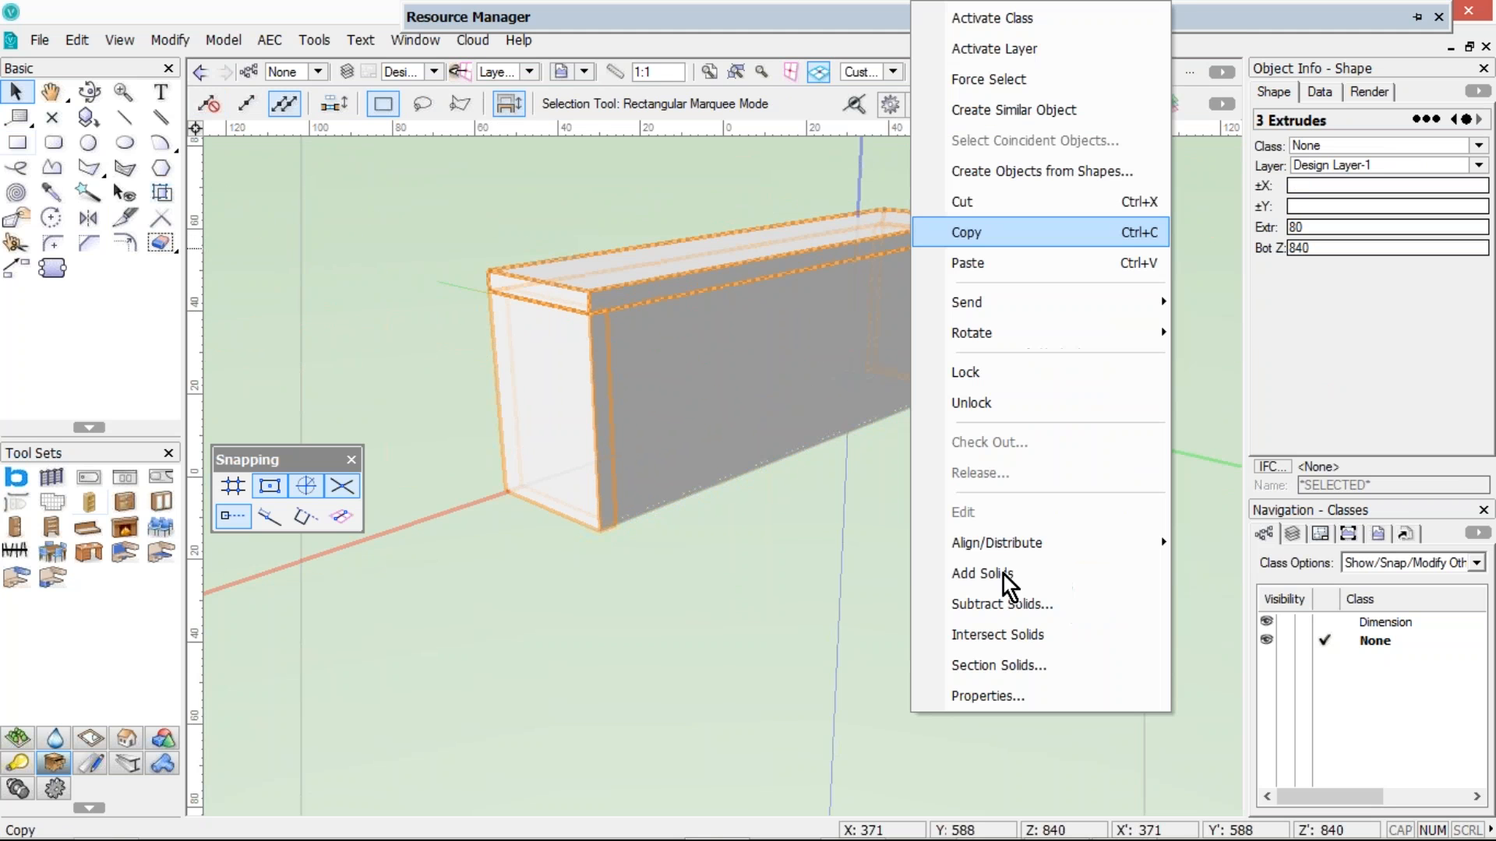
{"action": "left_click", "coordinate": [997, 572]}
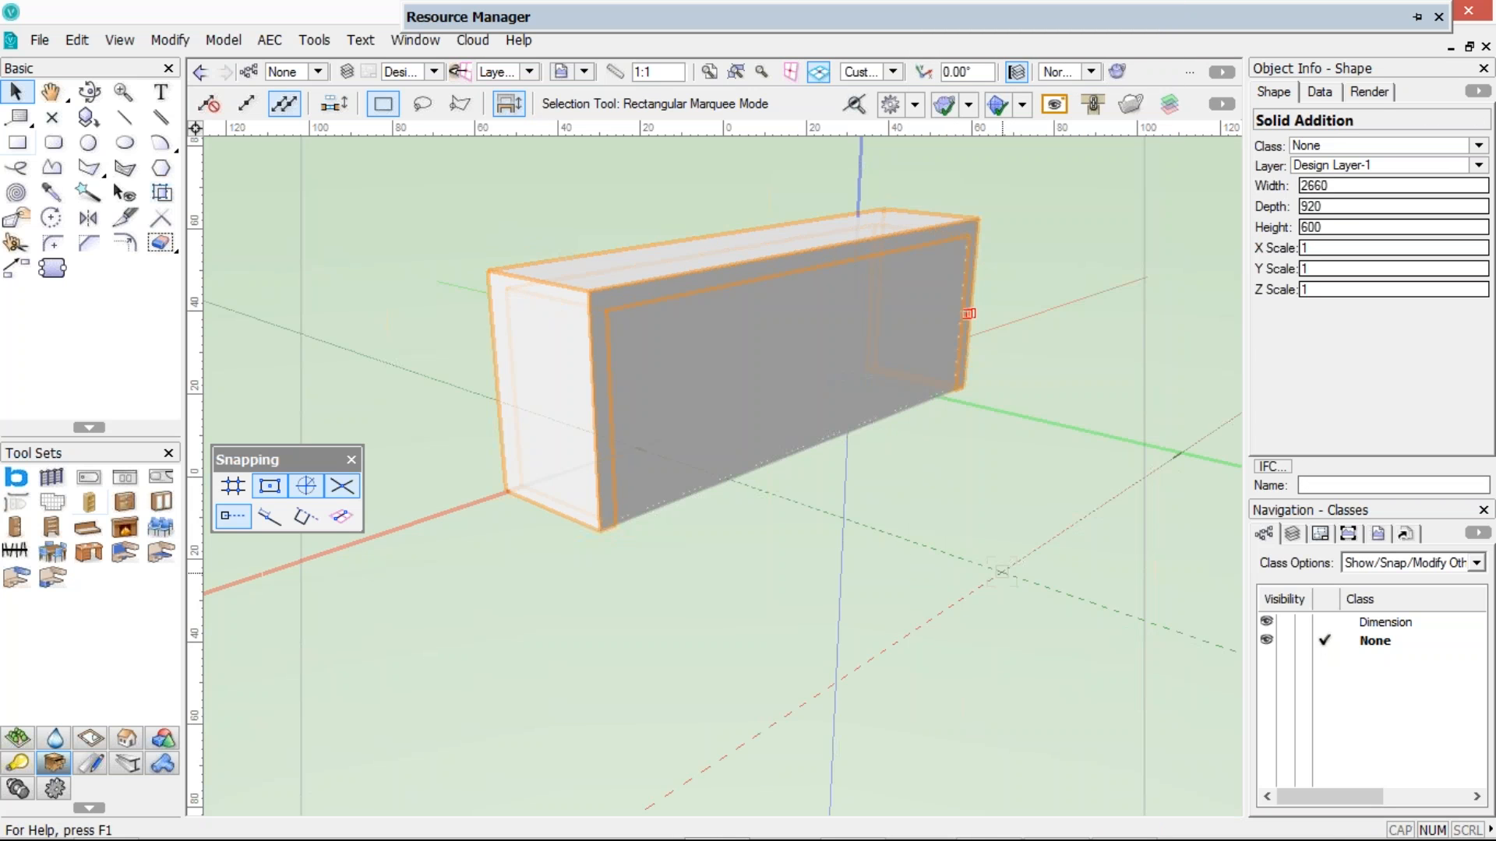
Push/Pull the frame-shaped back face of the joined solid outward to an overall depth of about 897 mm
{"action": "left_click", "coordinate": [161, 737]}
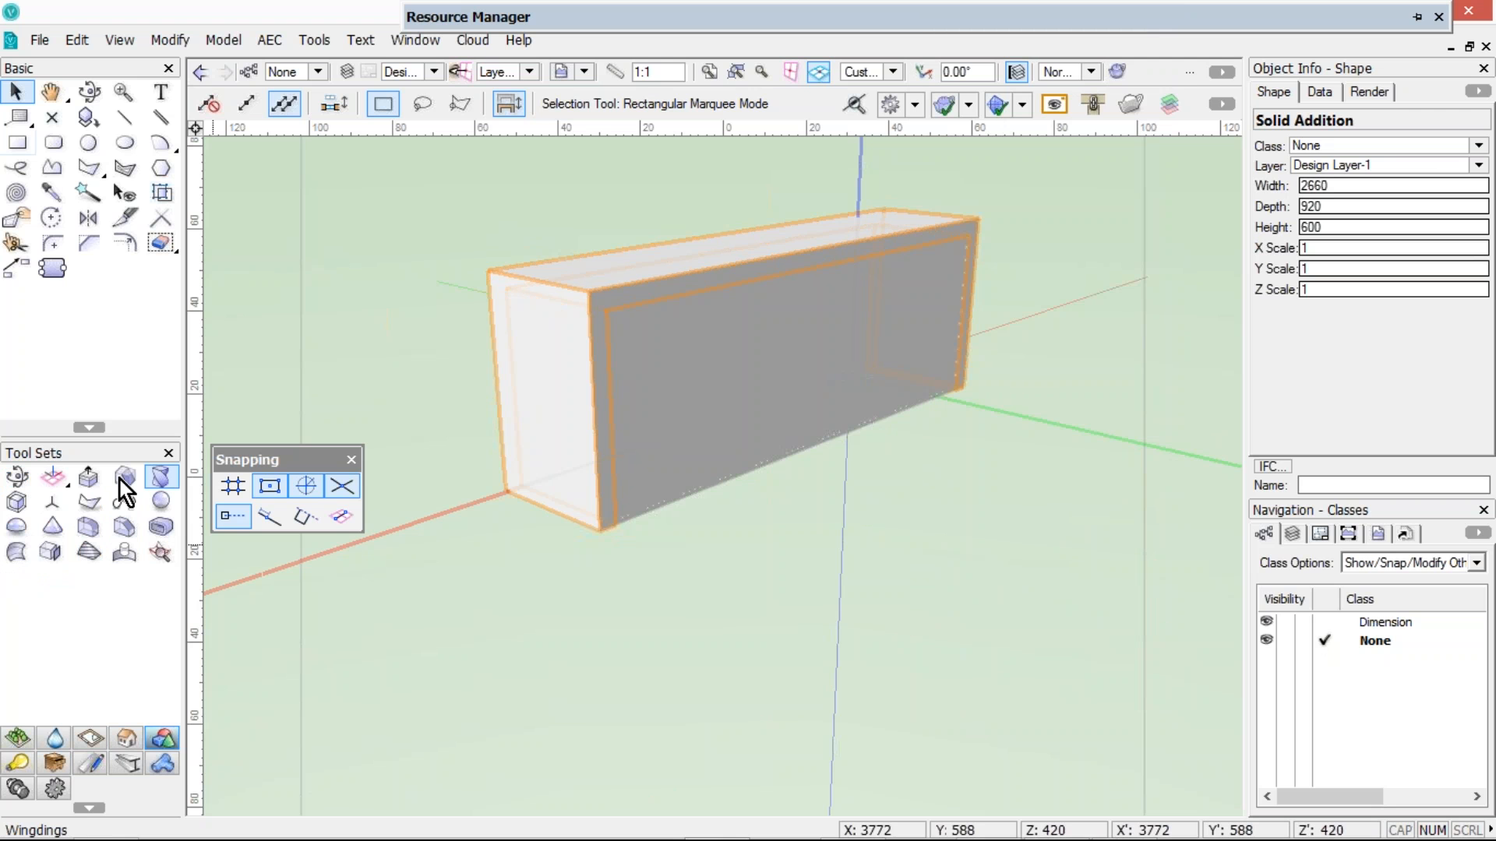
{"action": "left_click", "coordinate": [88, 477]}
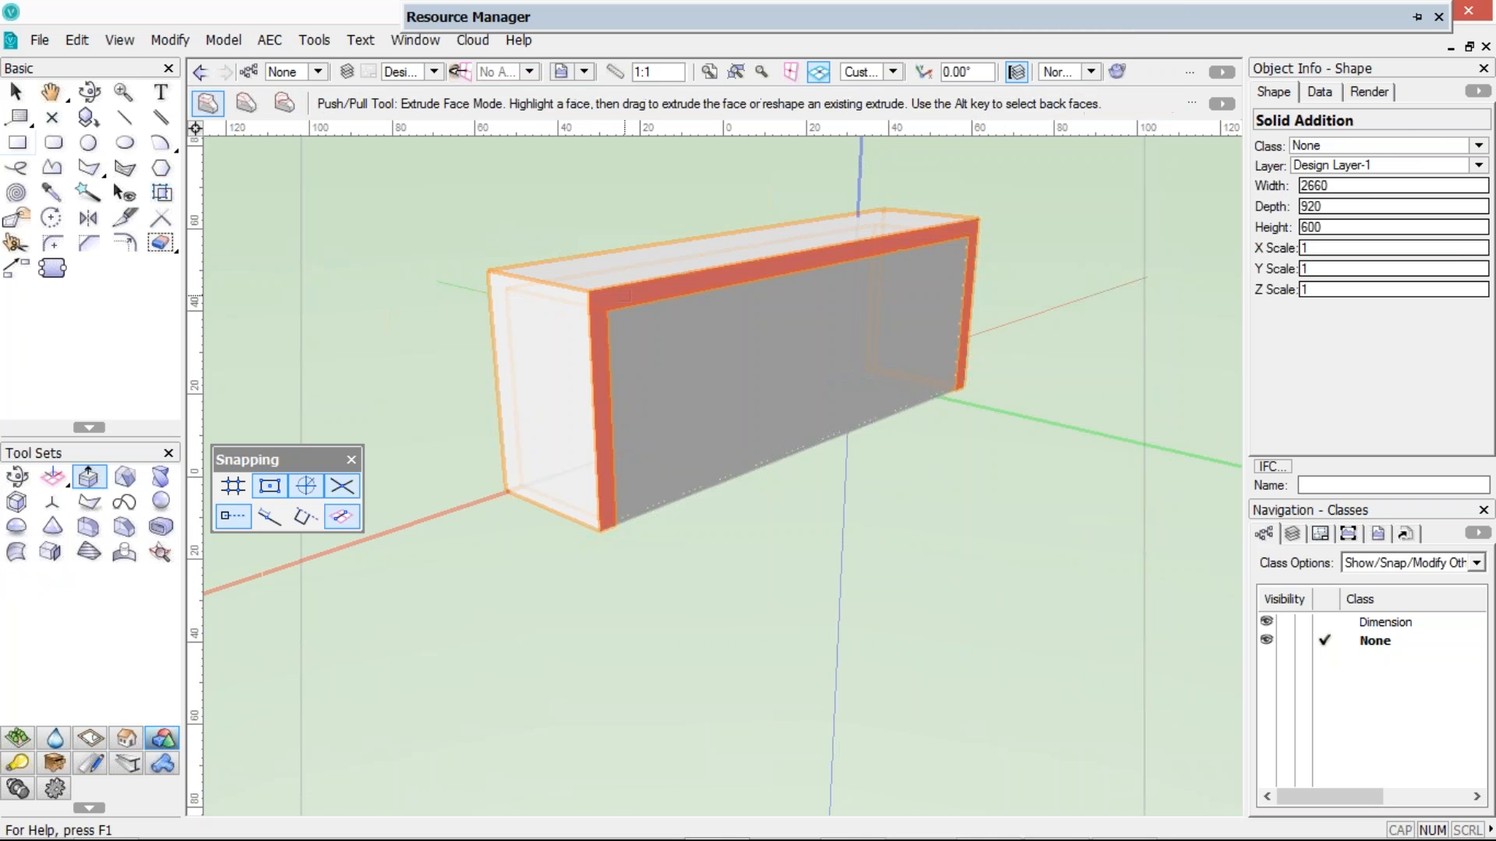
{"action": "left_click", "coordinate": [822, 299]}
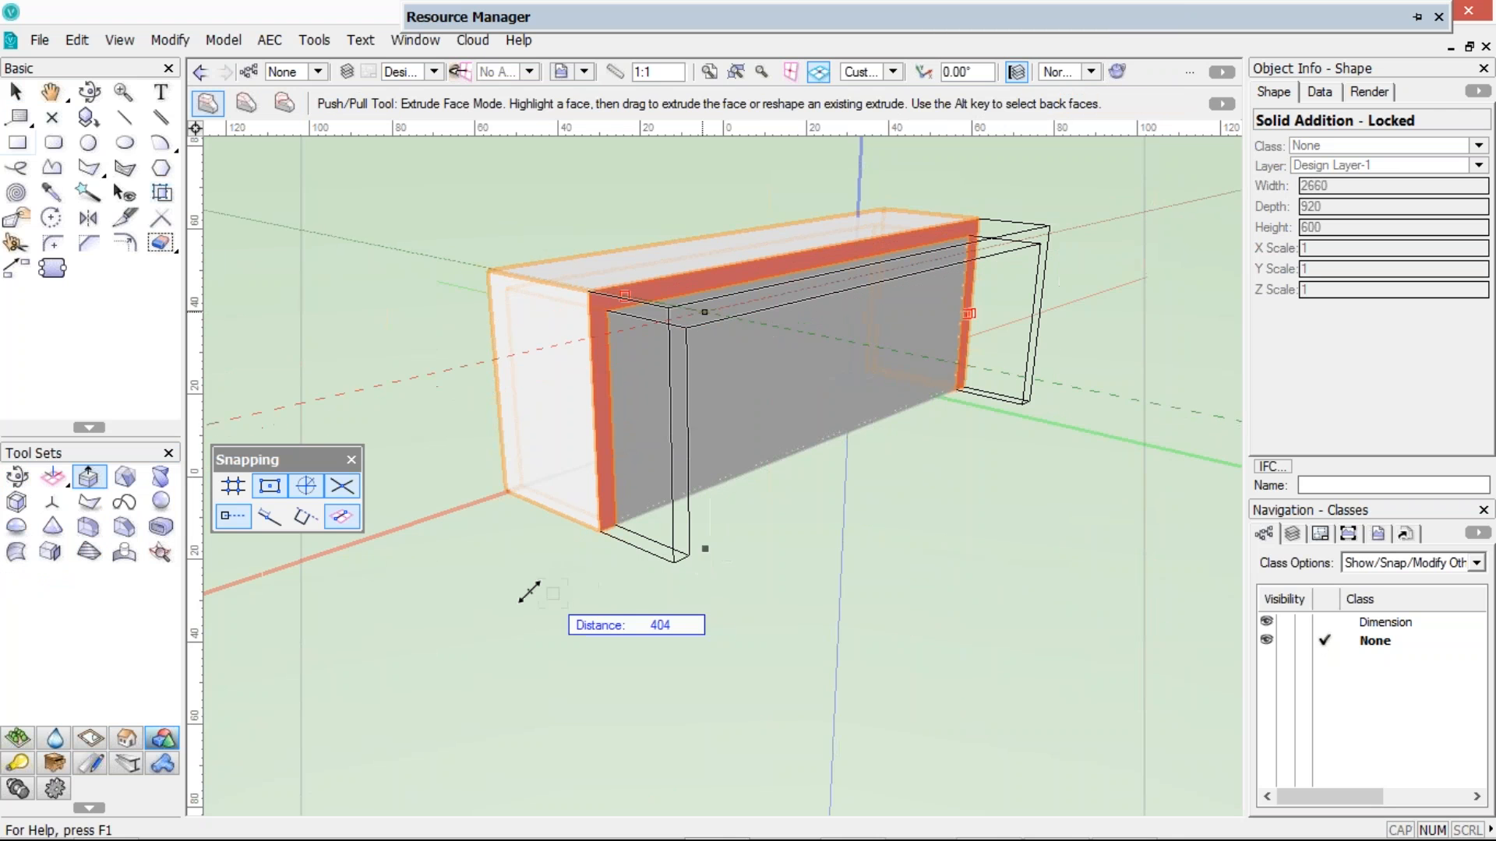
{"action": "left_click", "coordinate": [524, 596]}
{"action": "left_click", "coordinate": [918, 498]}
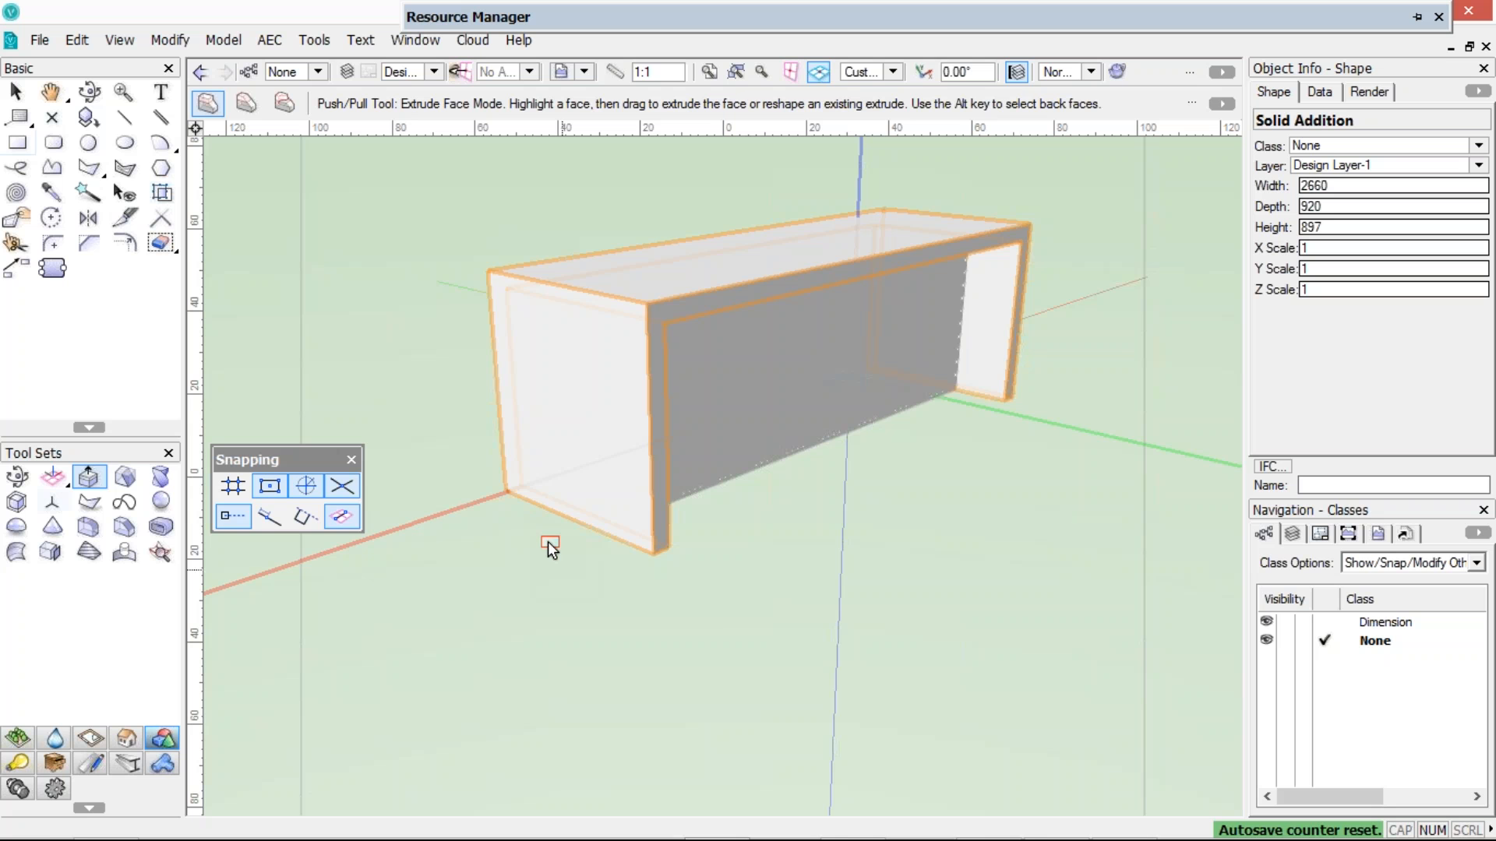
In Top/Plan view, place two base cabinets with default settings side by side behind the island
{"action": "key", "text": "F5"}
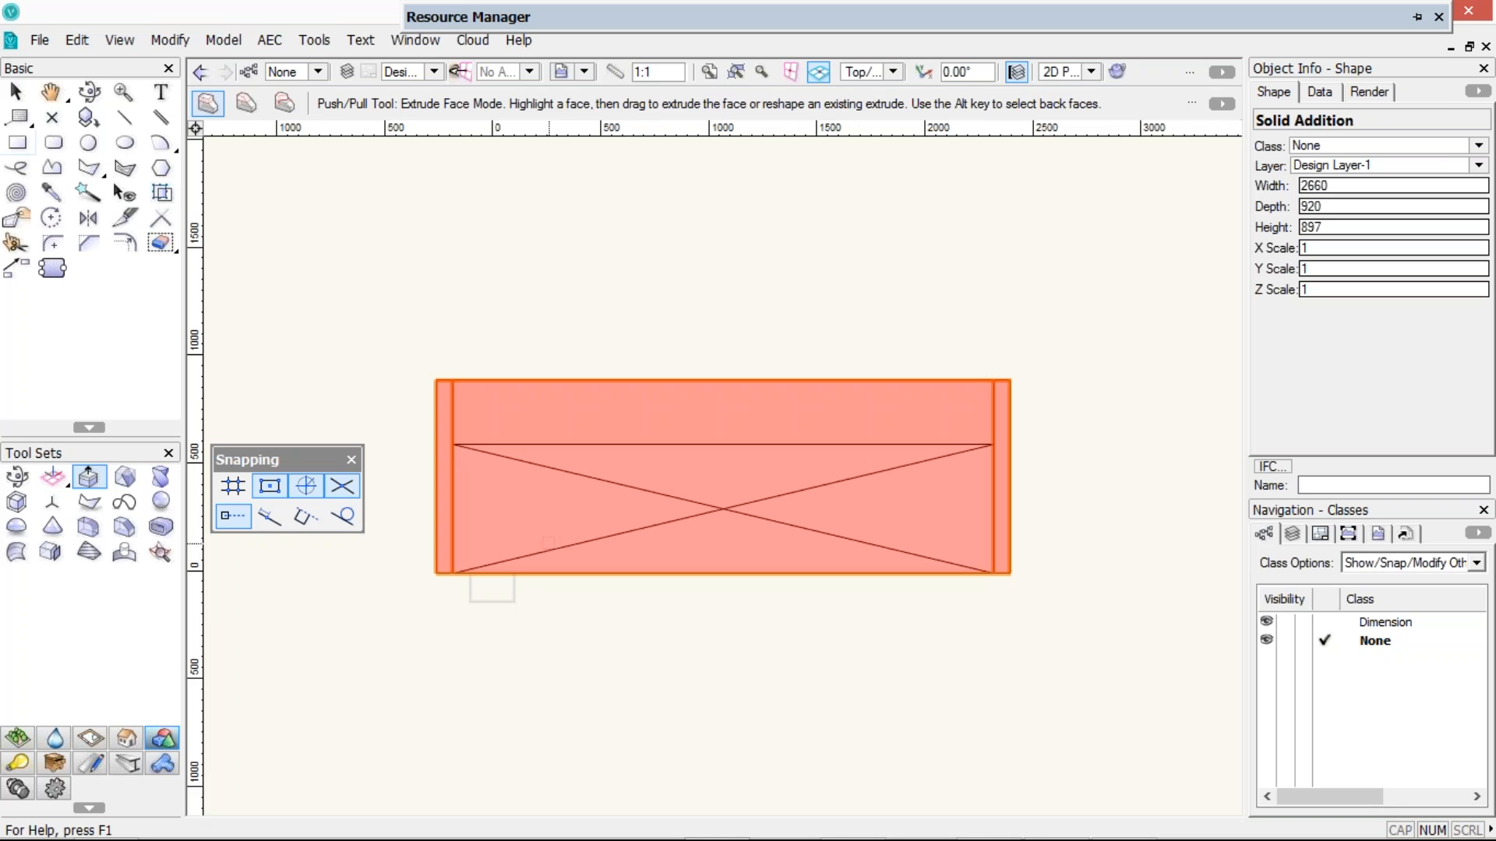
{"action": "left_click", "coordinate": [126, 738]}
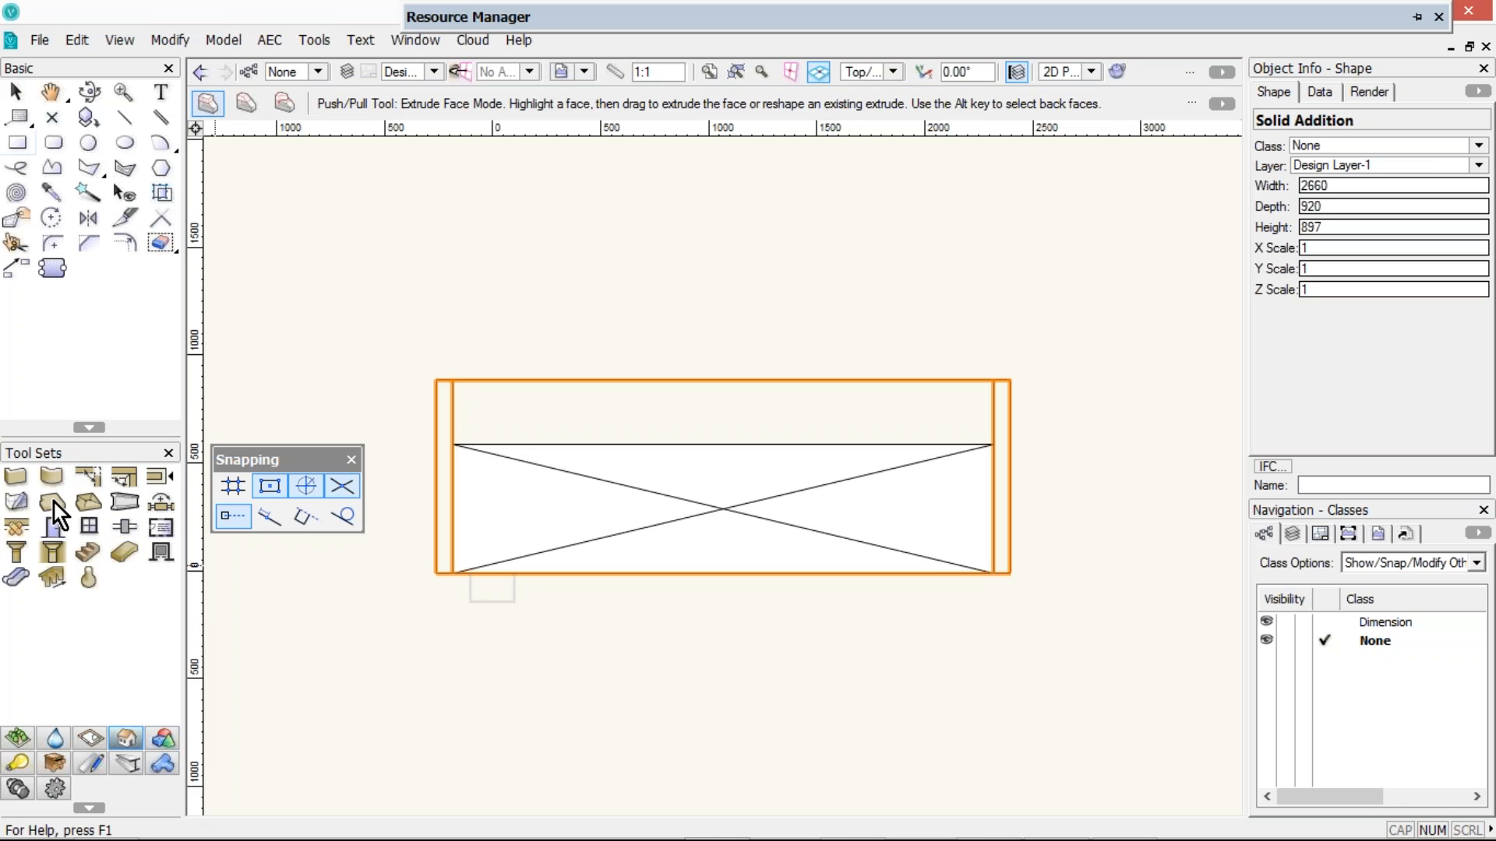
{"action": "left_click", "coordinate": [54, 763]}
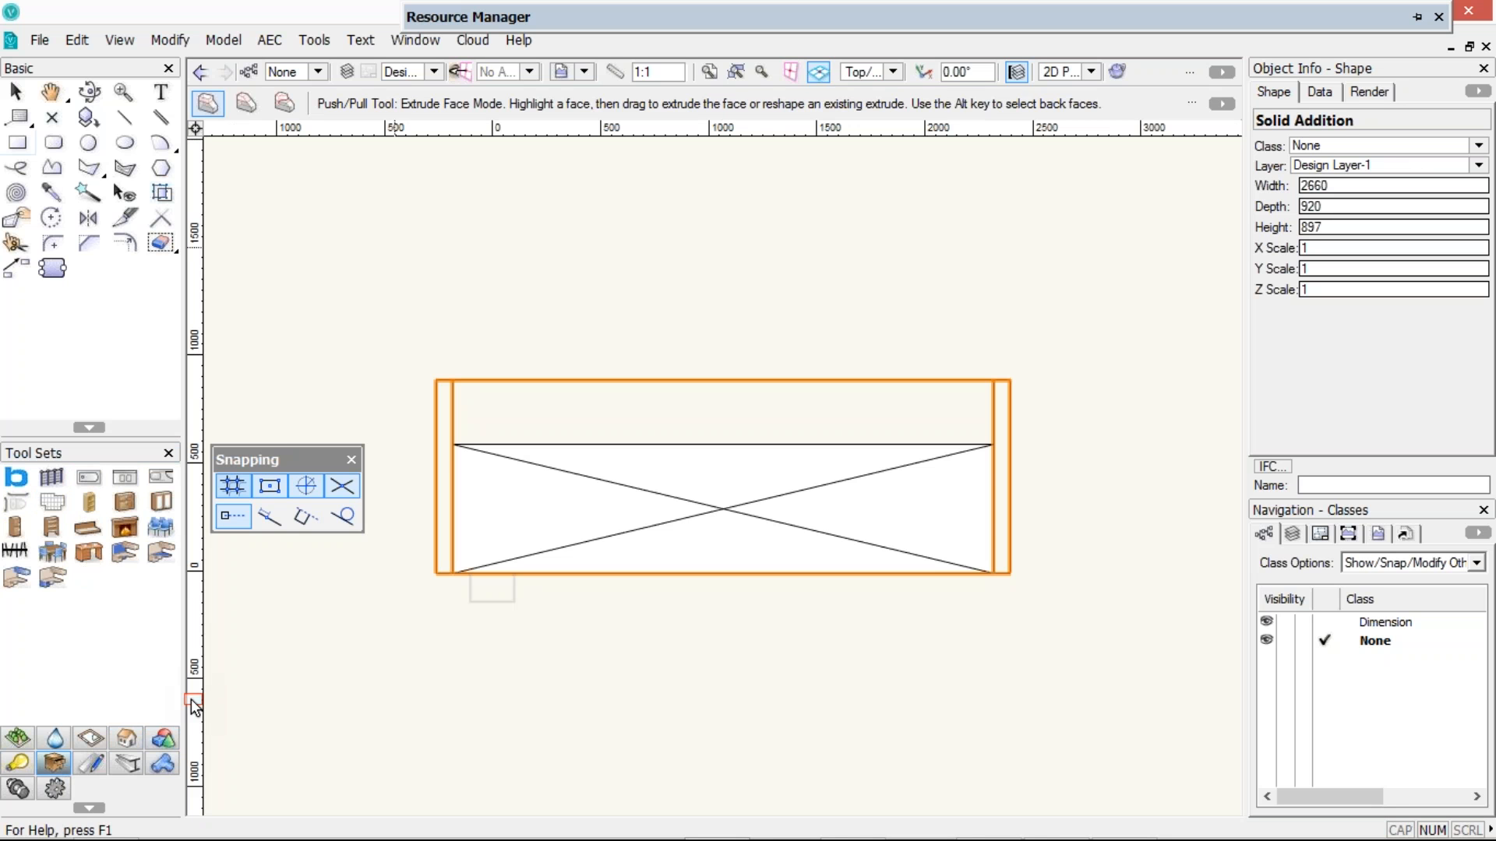
{"action": "left_click", "coordinate": [123, 501]}
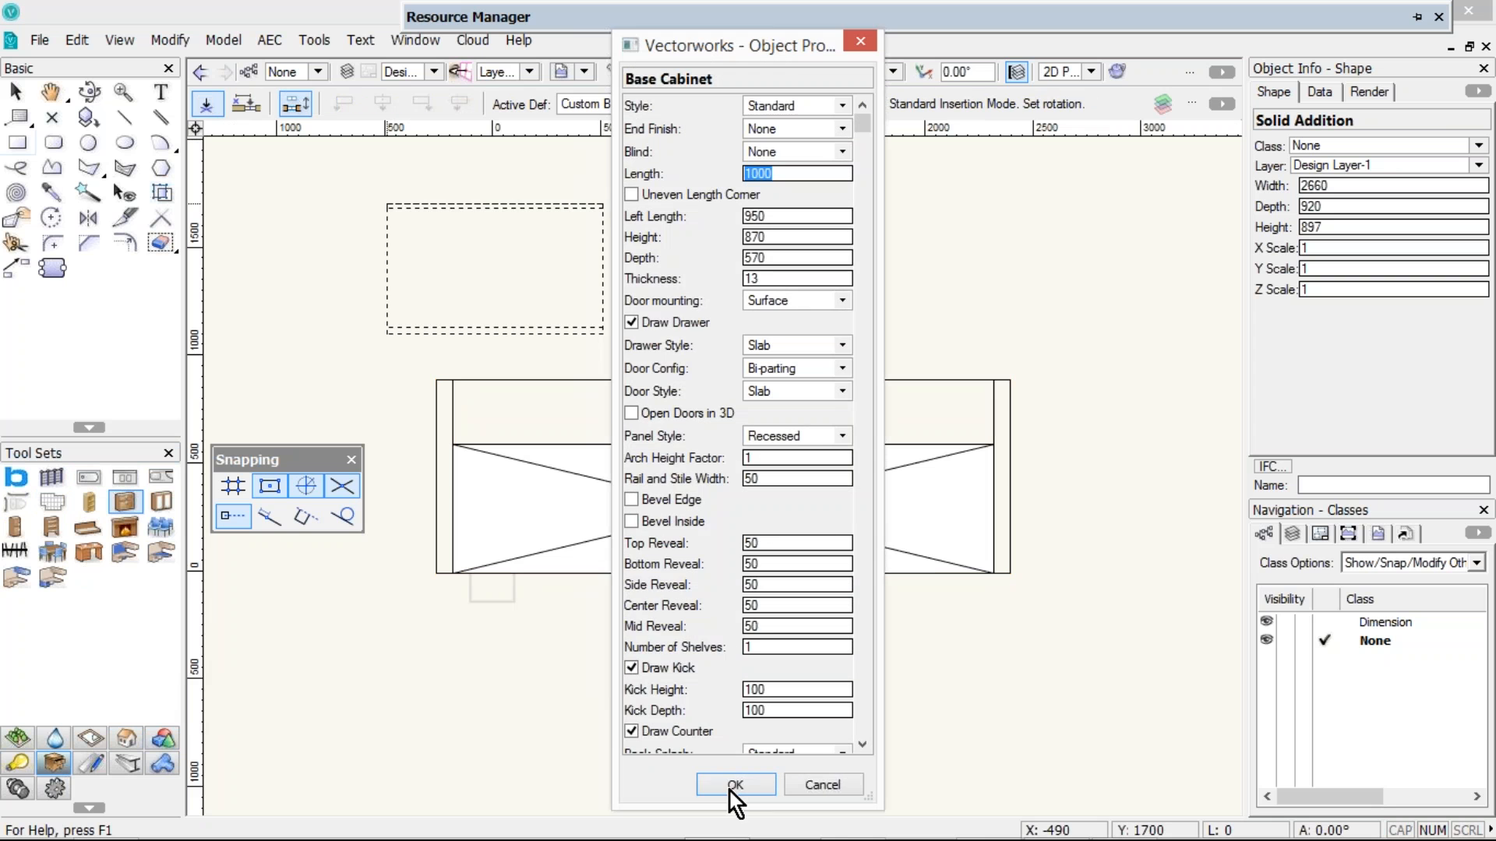
{"action": "left_click", "coordinate": [735, 785]}
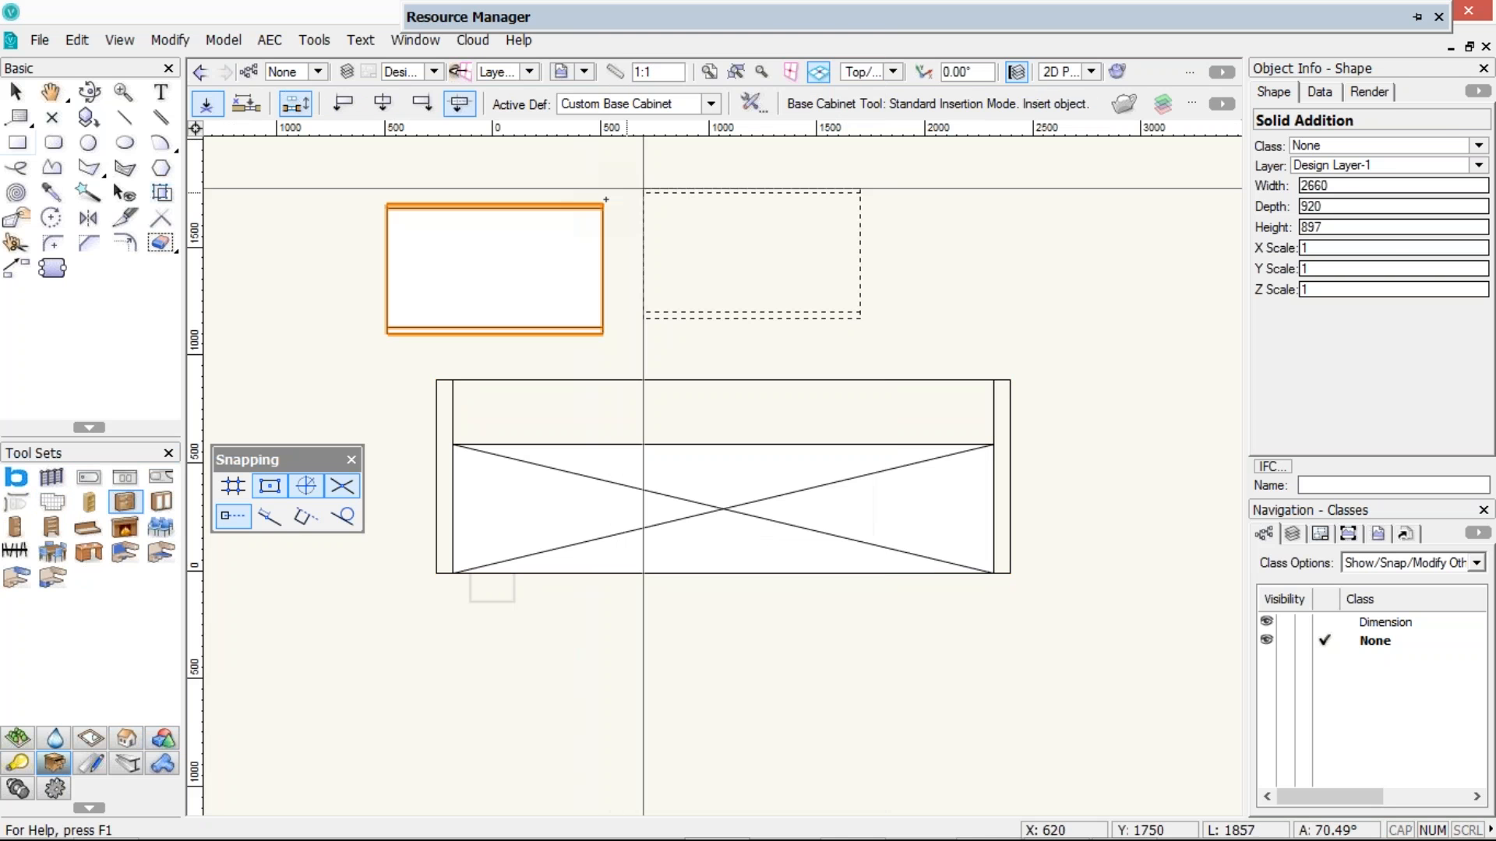
{"action": "left_click", "coordinate": [603, 203]}
{"action": "left_click", "coordinate": [606, 201]}
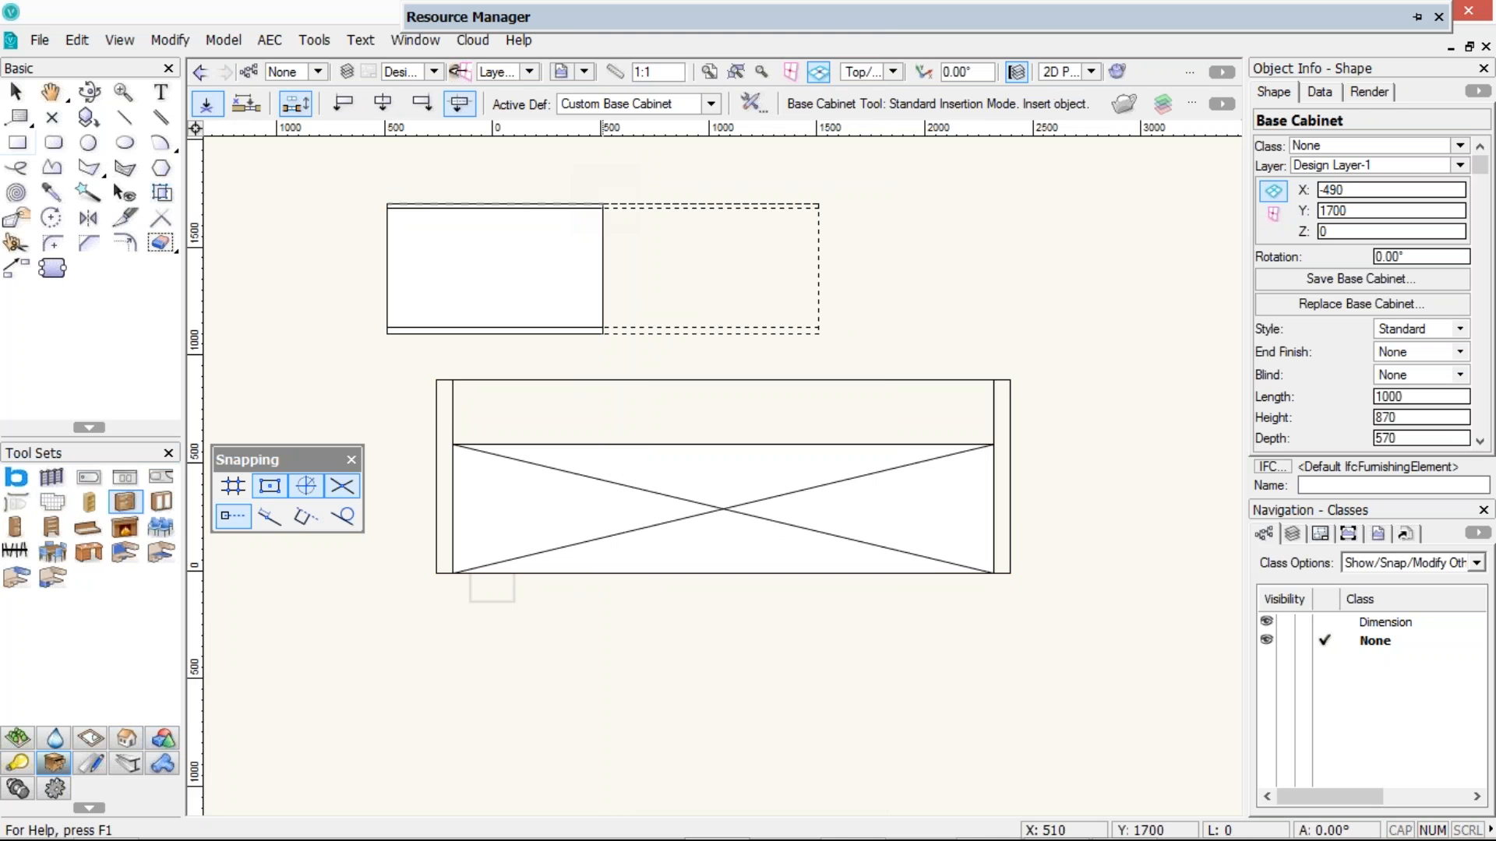
Turn off Show Detail for both base cabinets and check them in 3D and Top/Plan views
{"action": "key", "text": "x"}
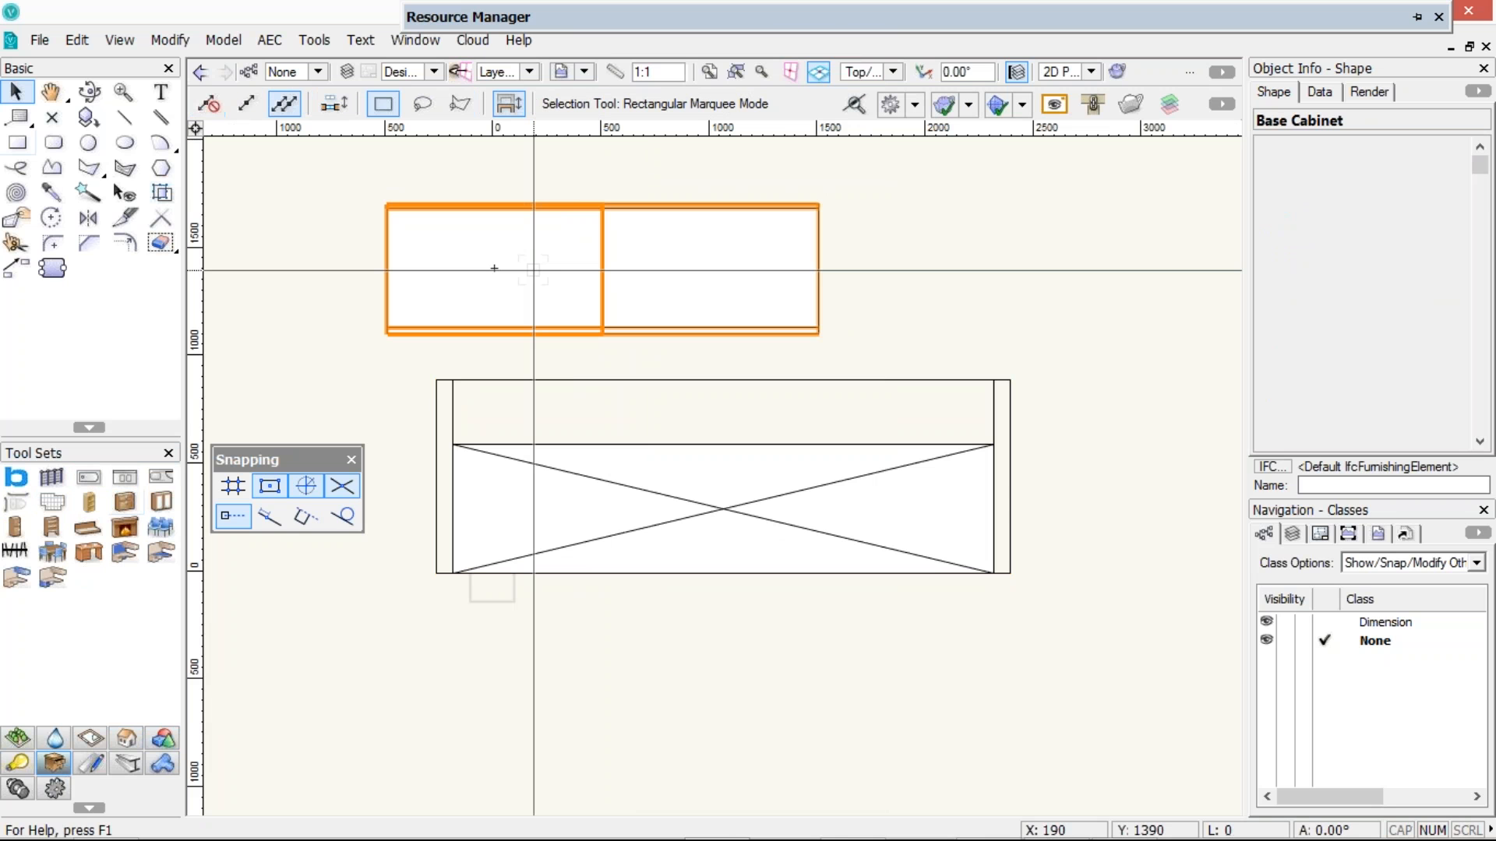
{"action": "scroll", "coordinate": [1486, 248], "scroll_direction": "down", "scroll_amount": 5}
{"action": "scroll", "coordinate": [1488, 248], "scroll_direction": "down", "scroll_amount": 5}
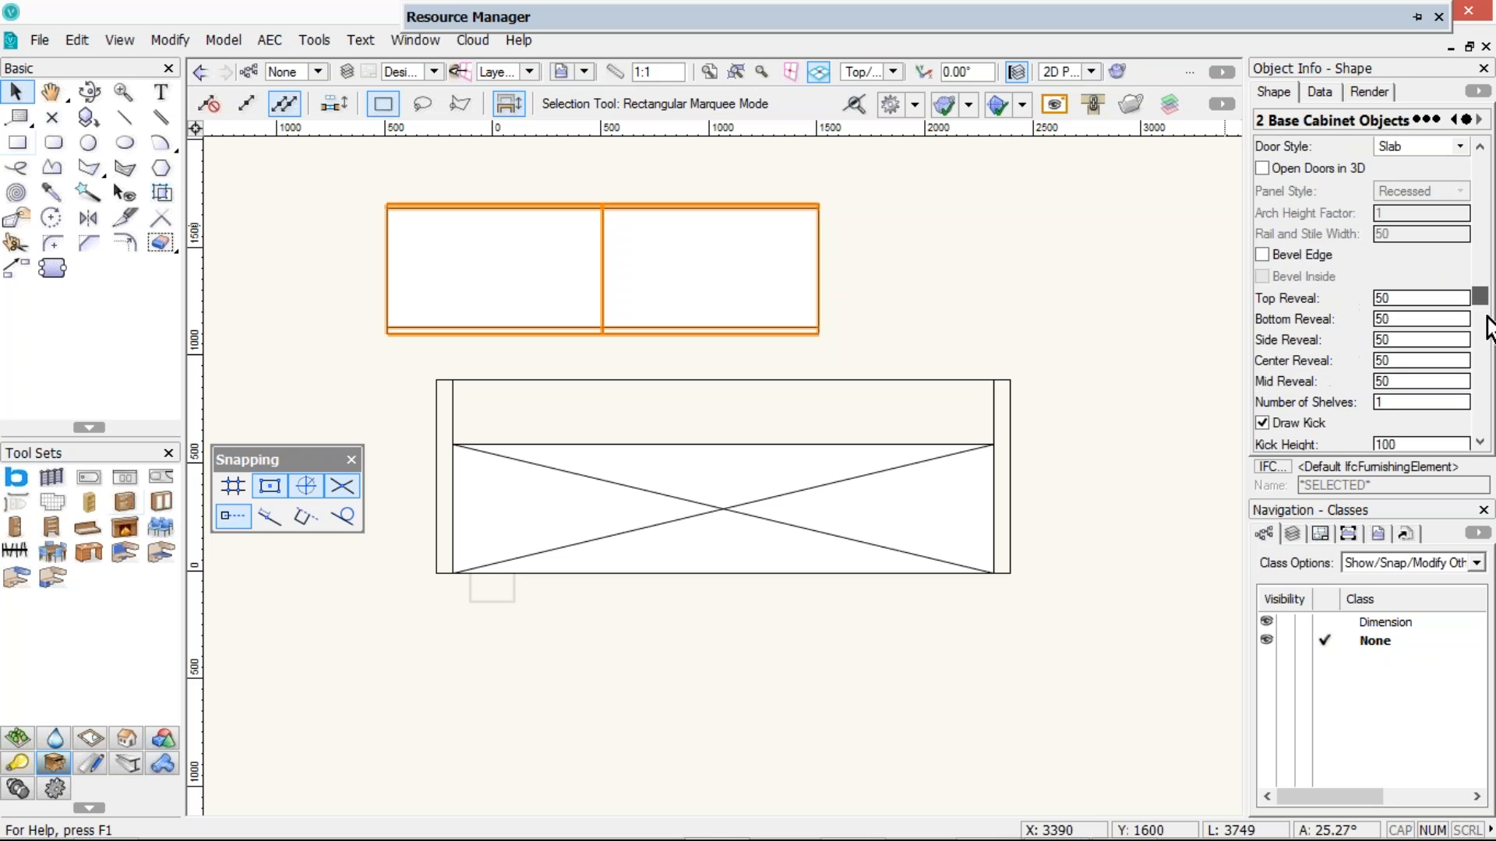
{"action": "scroll", "coordinate": [1488, 327], "scroll_direction": "down", "scroll_amount": 5}
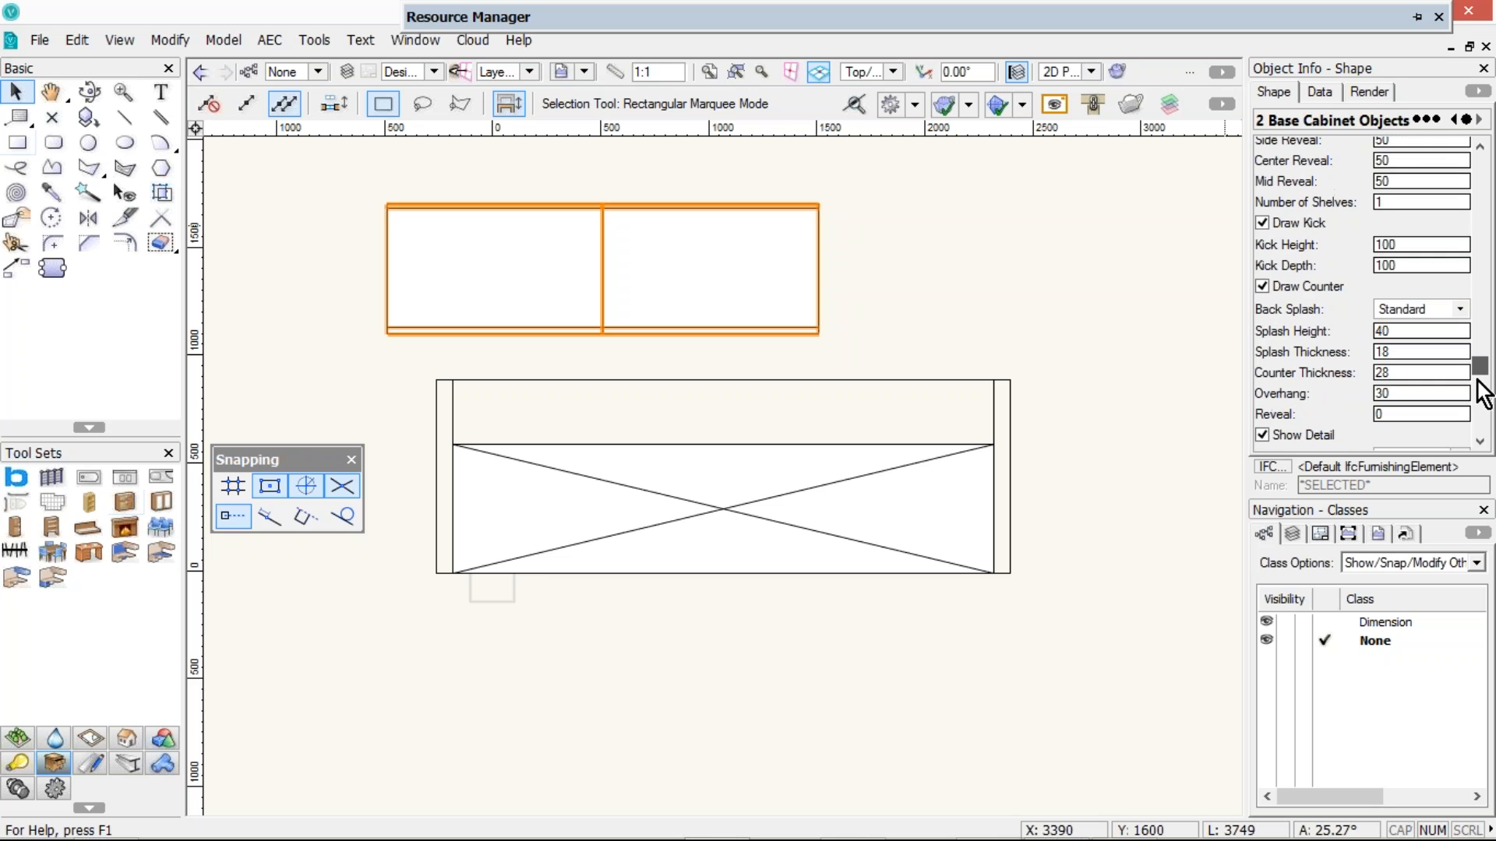
{"action": "scroll", "coordinate": [1342, 315], "scroll_direction": "down", "scroll_amount": 1}
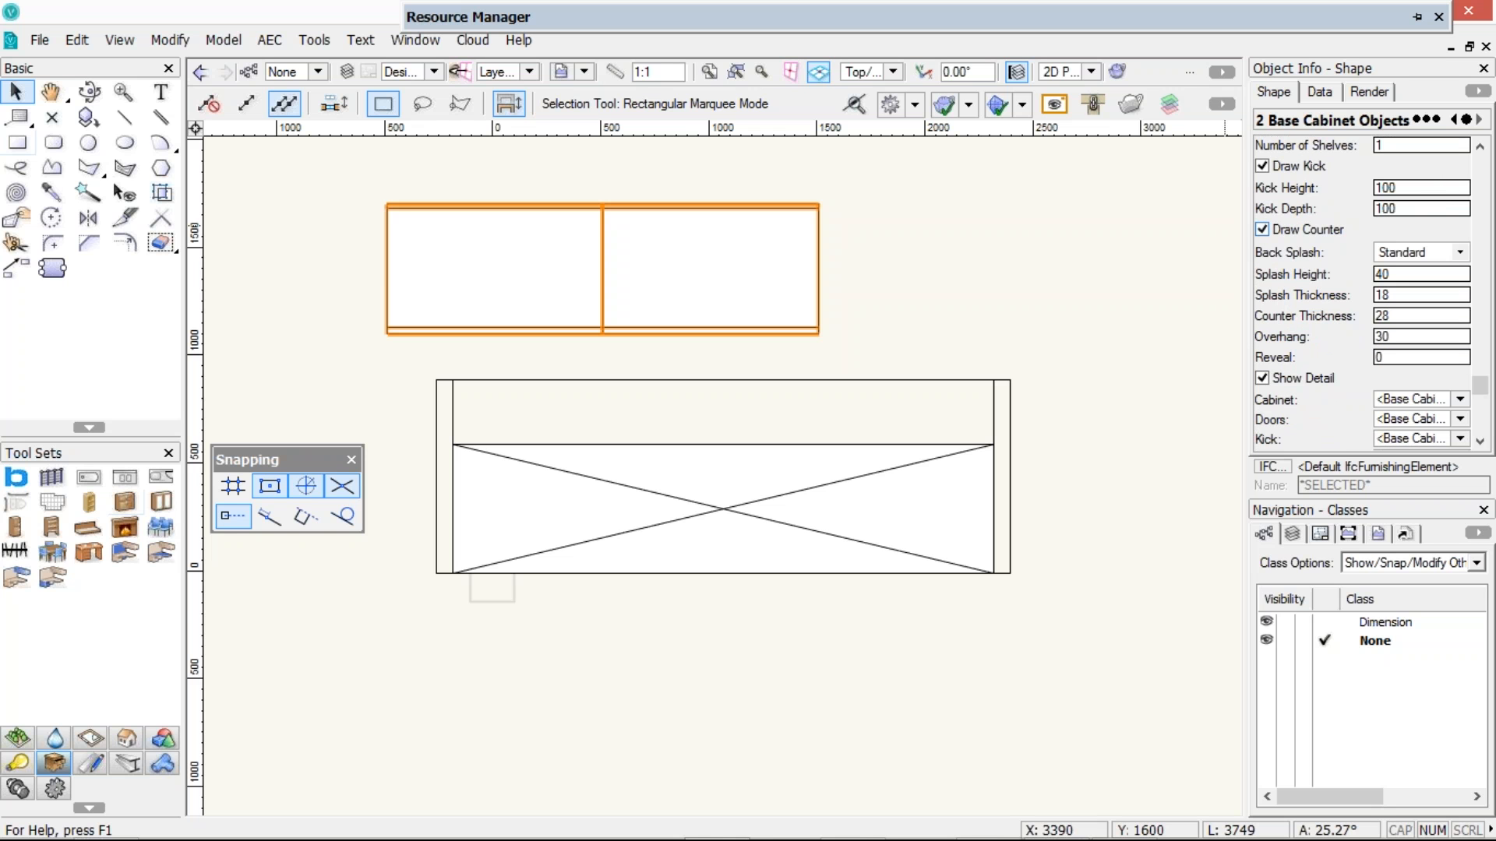
{"action": "left_click", "coordinate": [1261, 378]}
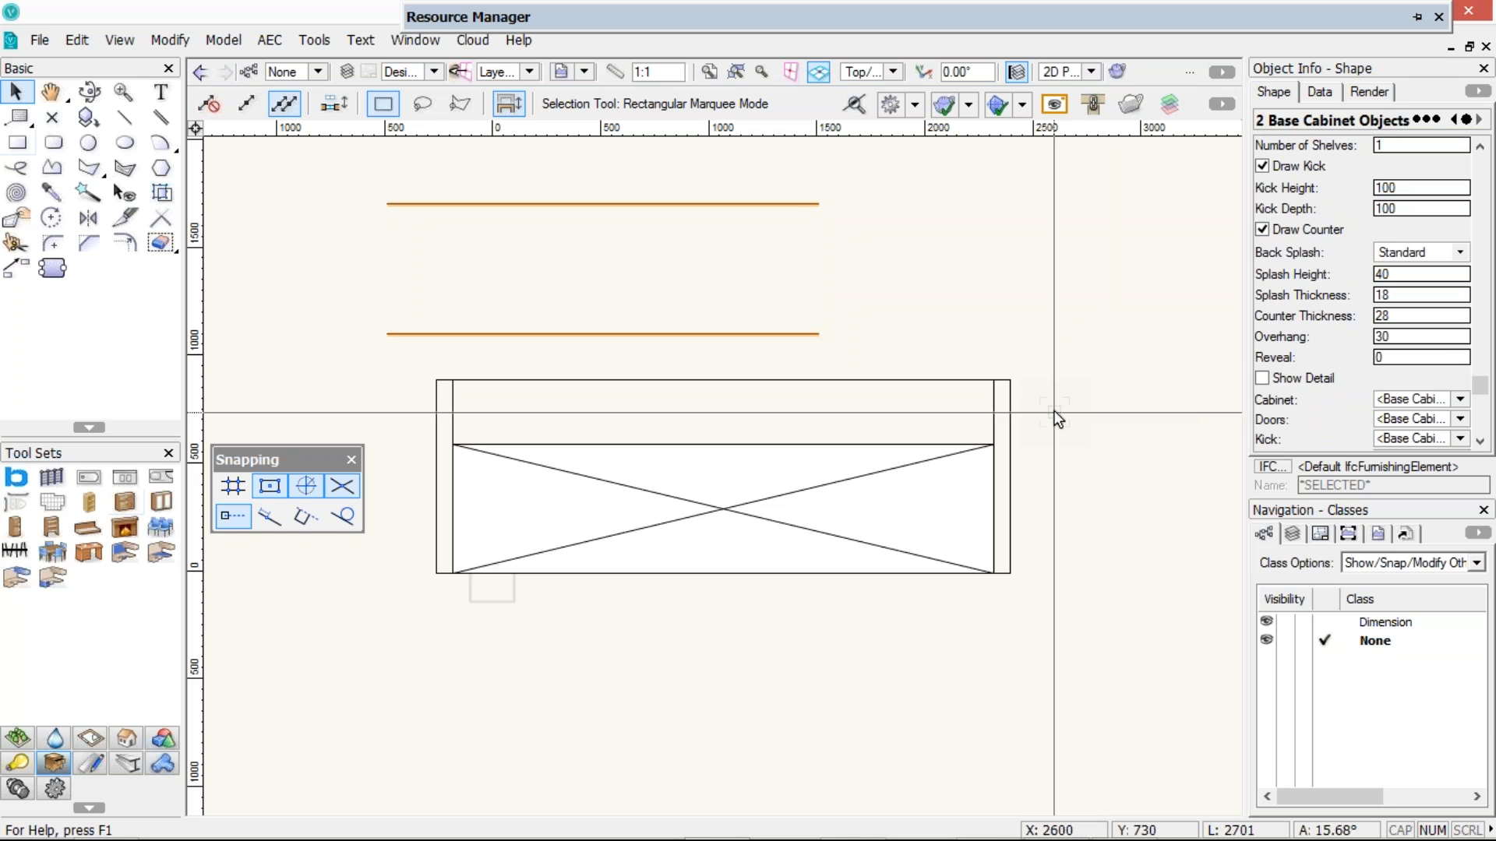
{"action": "middle_click_drag", "start_coordinate": [1055, 413], "coordinate": [813, 273], "text": "ctrl"}
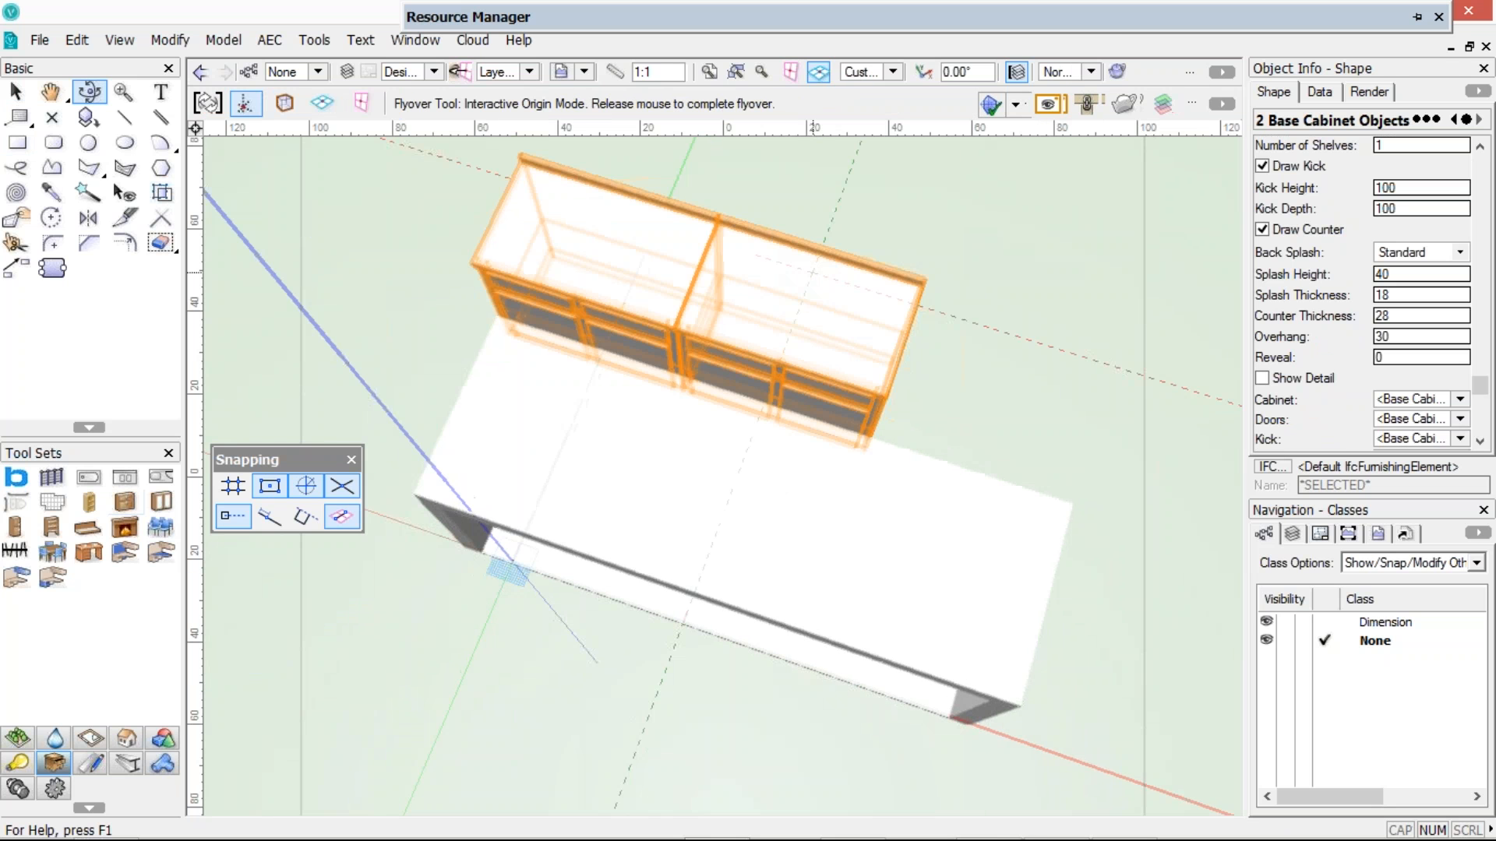
{"action": "key", "text": "ctrl+5"}
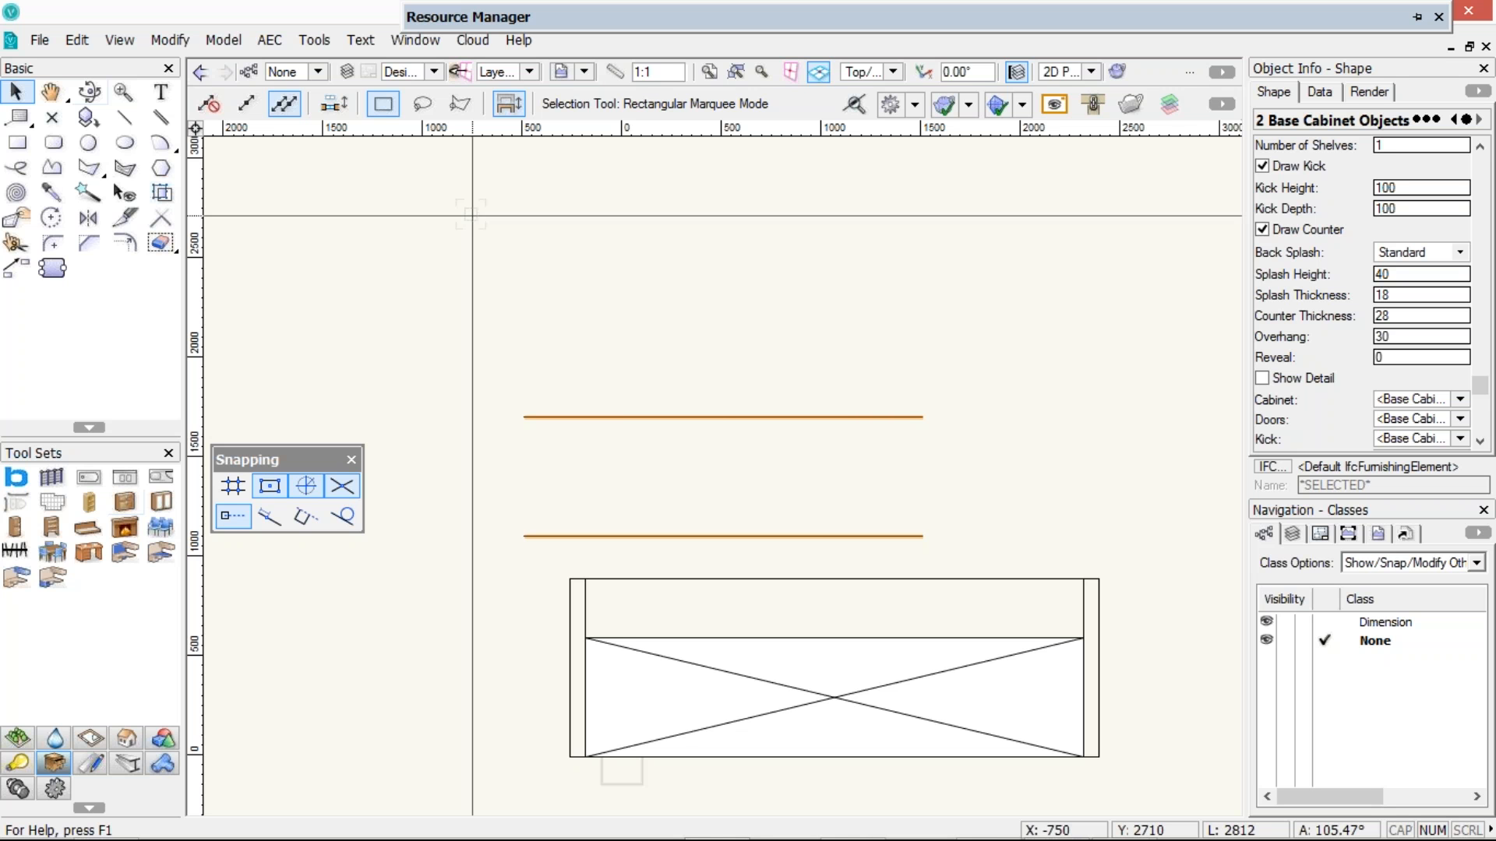
{"action": "scroll", "coordinate": [320, 277], "scroll_direction": "down", "scroll_amount": 2}
{"action": "scroll", "coordinate": [335, 282], "scroll_direction": "down", "scroll_amount": 2}
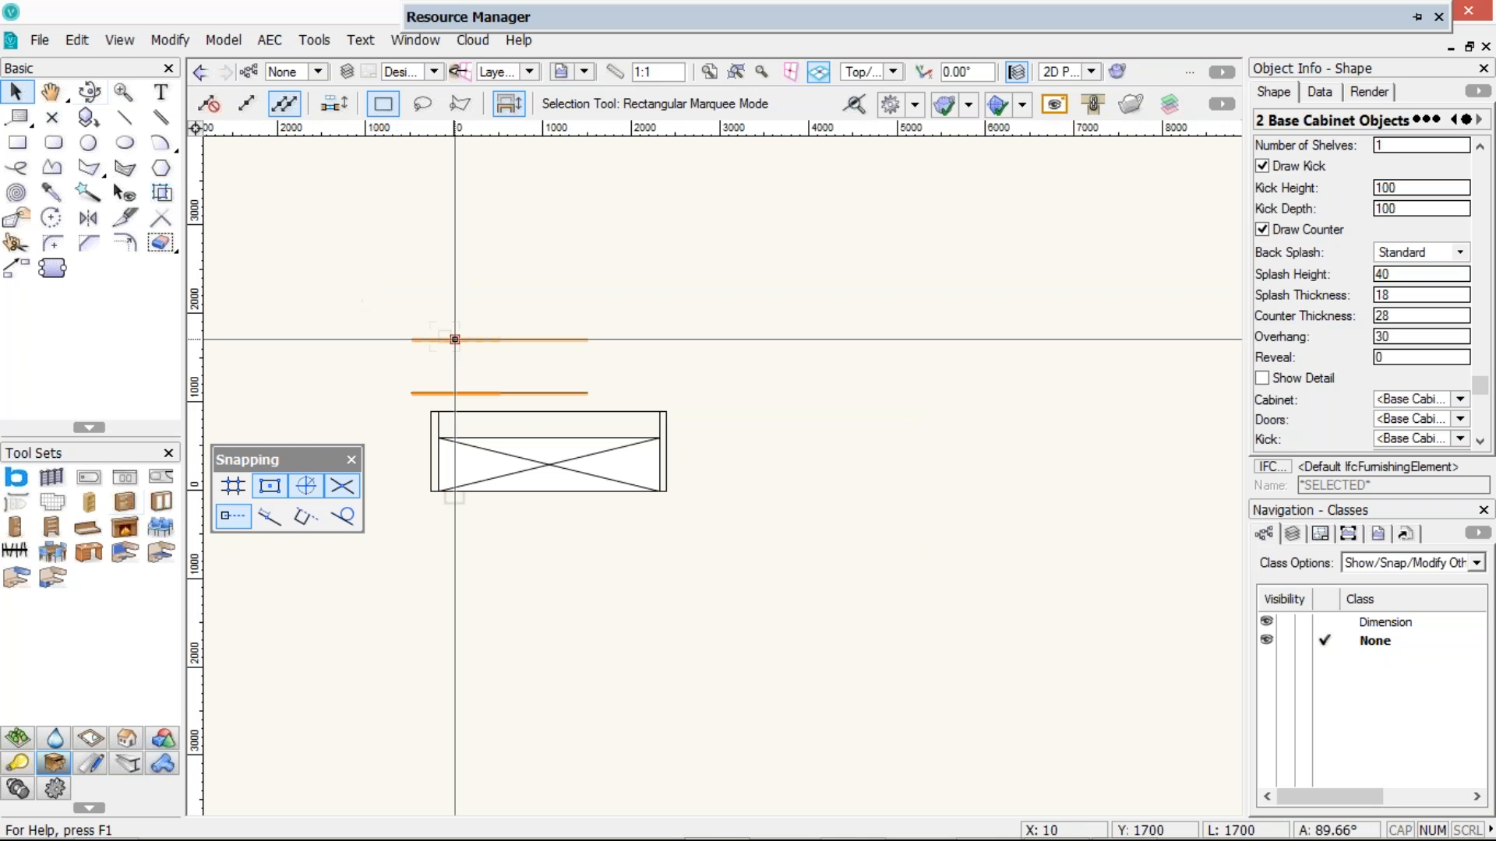
Switch to the PowerPoint slide show and advance to the Review slide
{"action": "key", "text": "alt+Tab"}
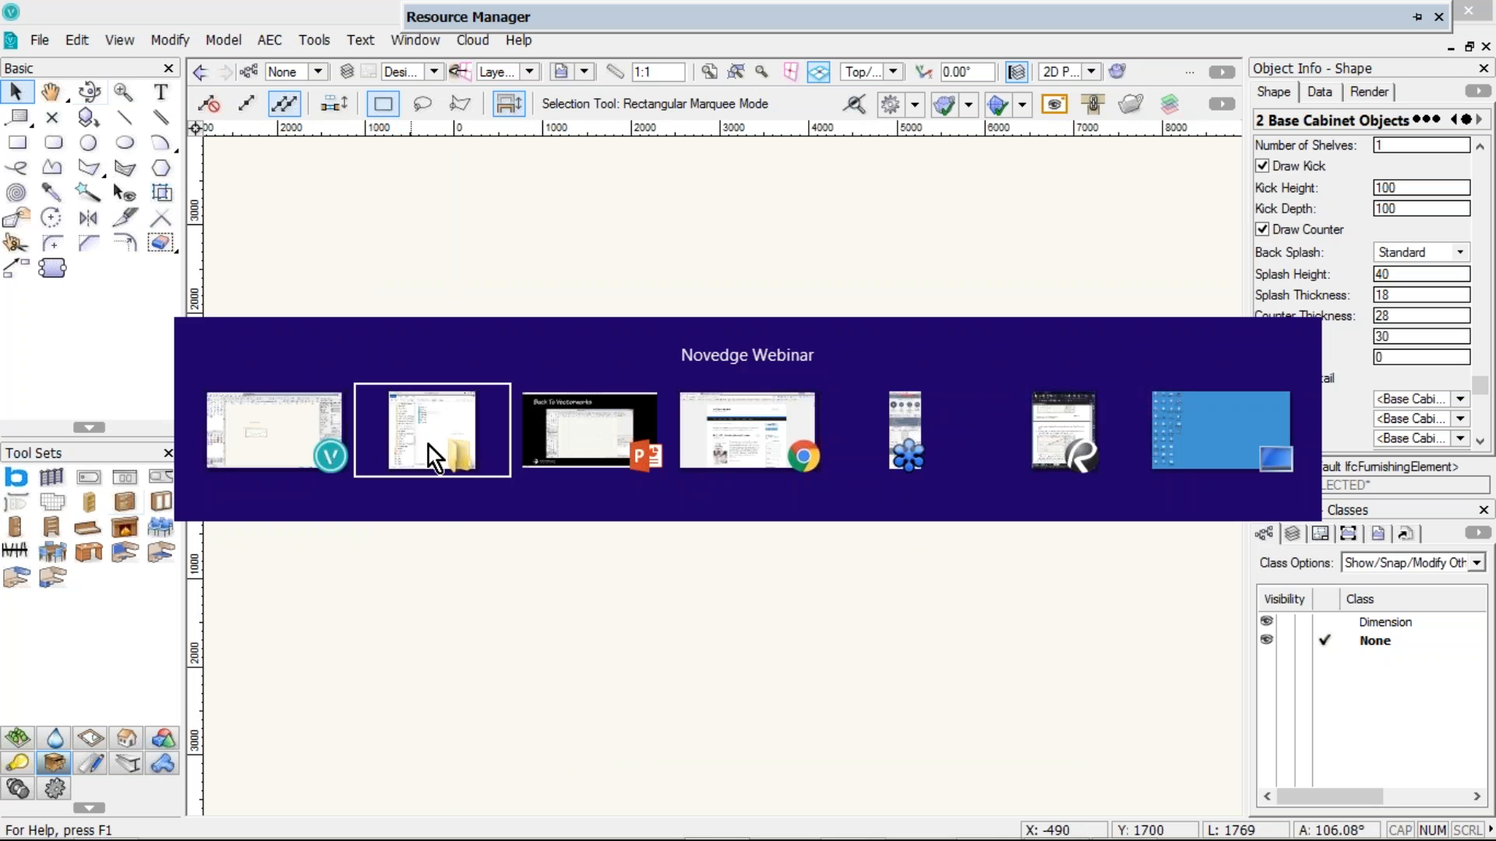
{"action": "left_click", "coordinate": [525, 415]}
{"action": "key", "text": "Right"}
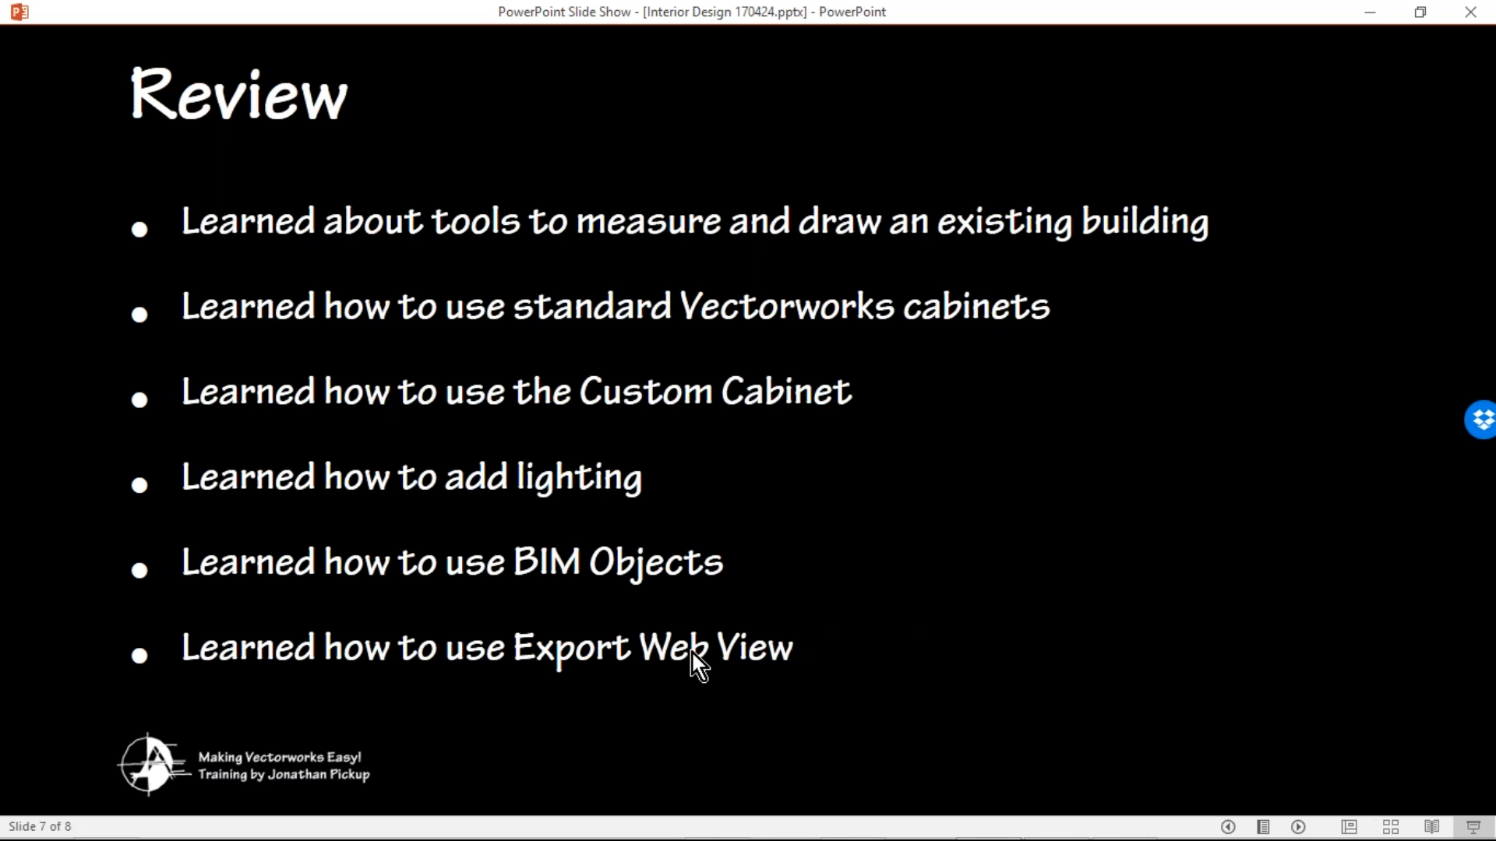
Switch to Vectorworks, set a 3D view, and export all visible objects in all layers as a low-quality web view, Untitled1, to the Desktop
{"action": "key", "text": "alt+Tab"}
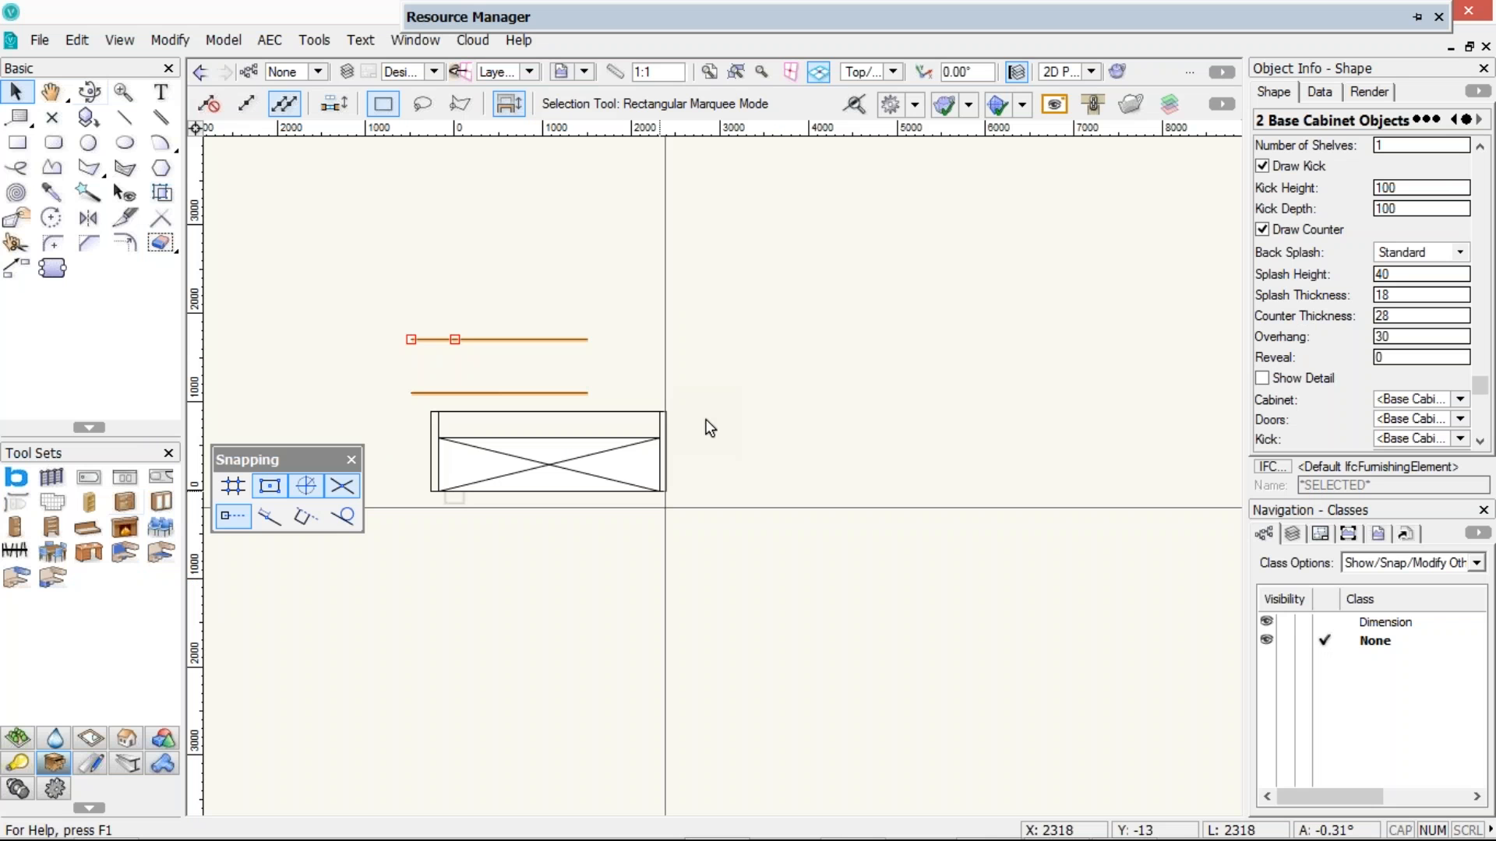
{"action": "key", "text": "3"}
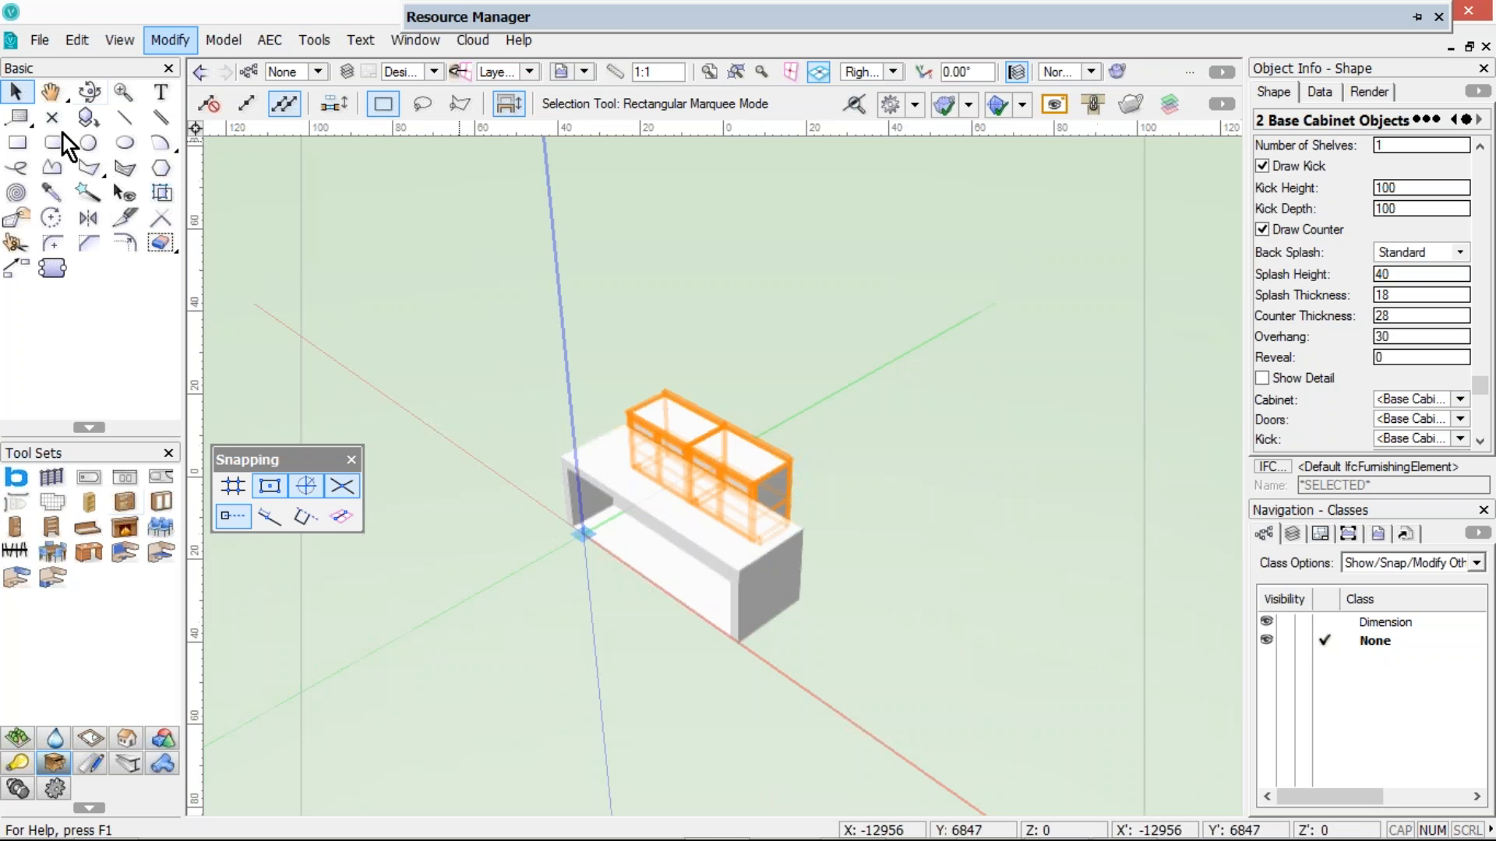
{"action": "key", "text": "alt+f"}
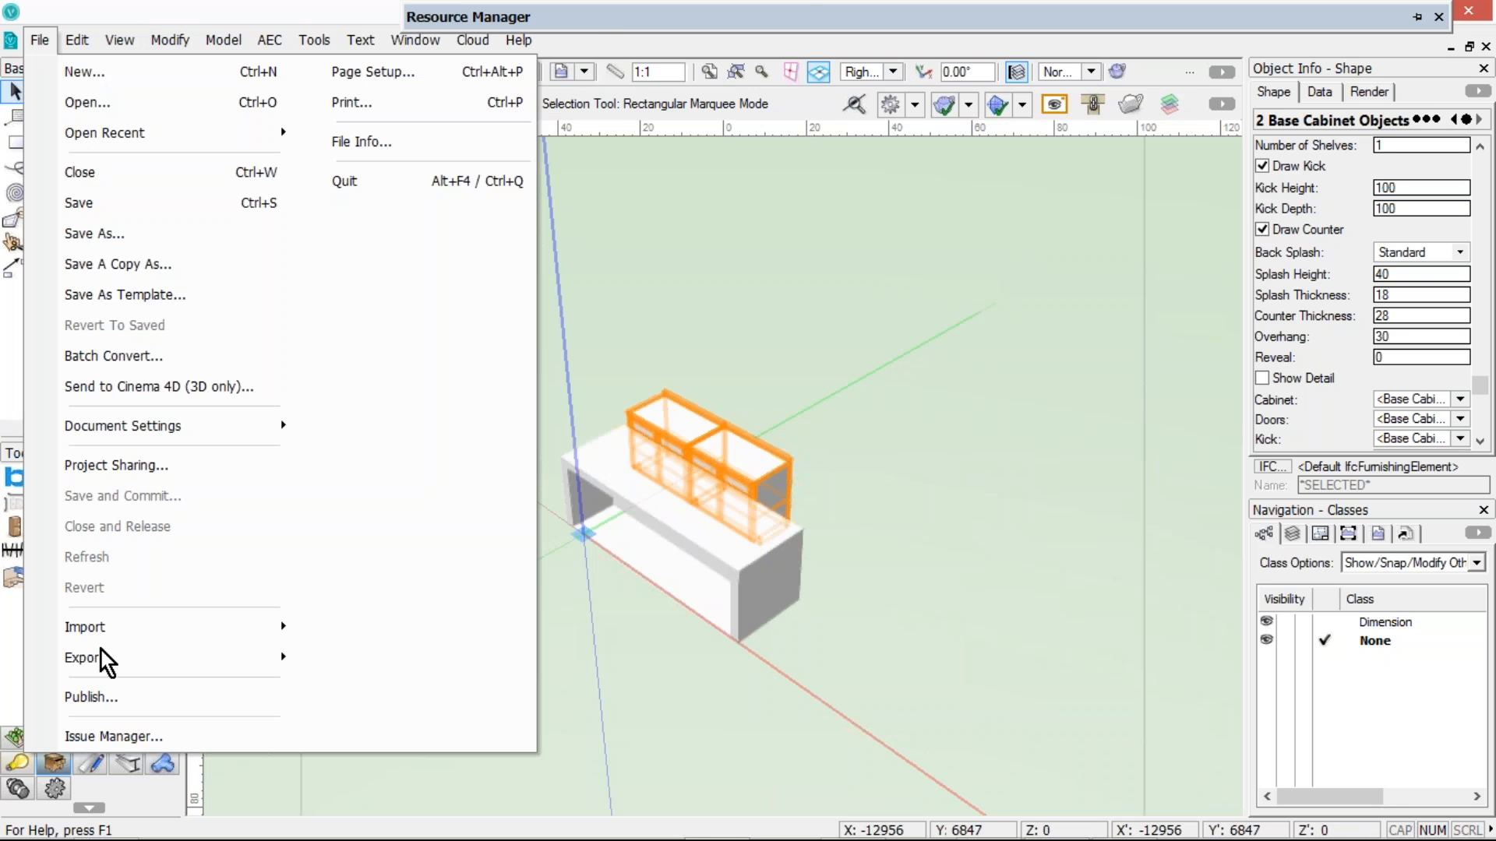
{"action": "left_click", "coordinate": [101, 655]}
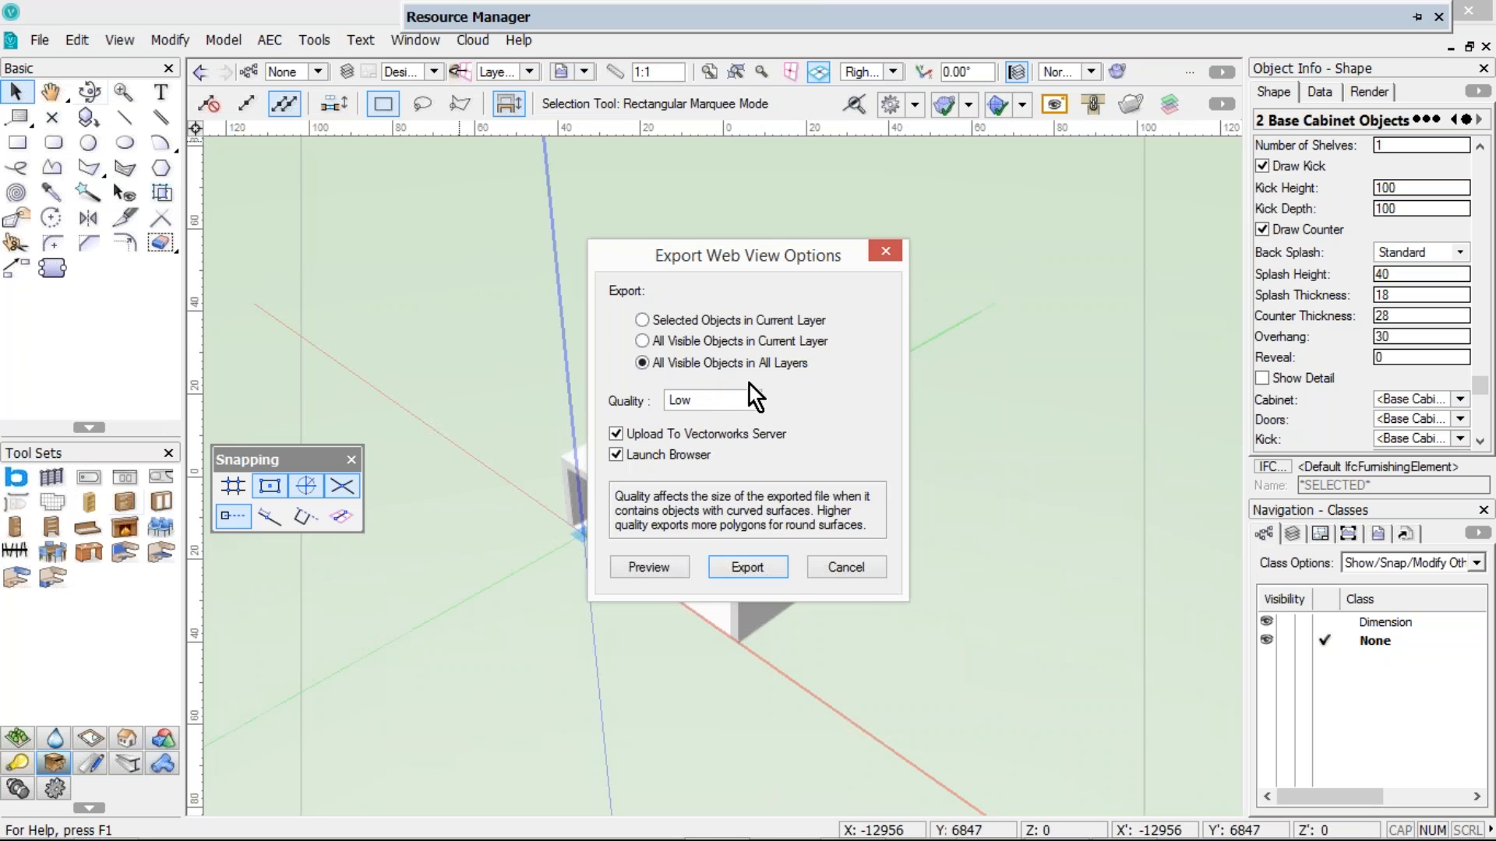
{"action": "left_click", "coordinate": [742, 578]}
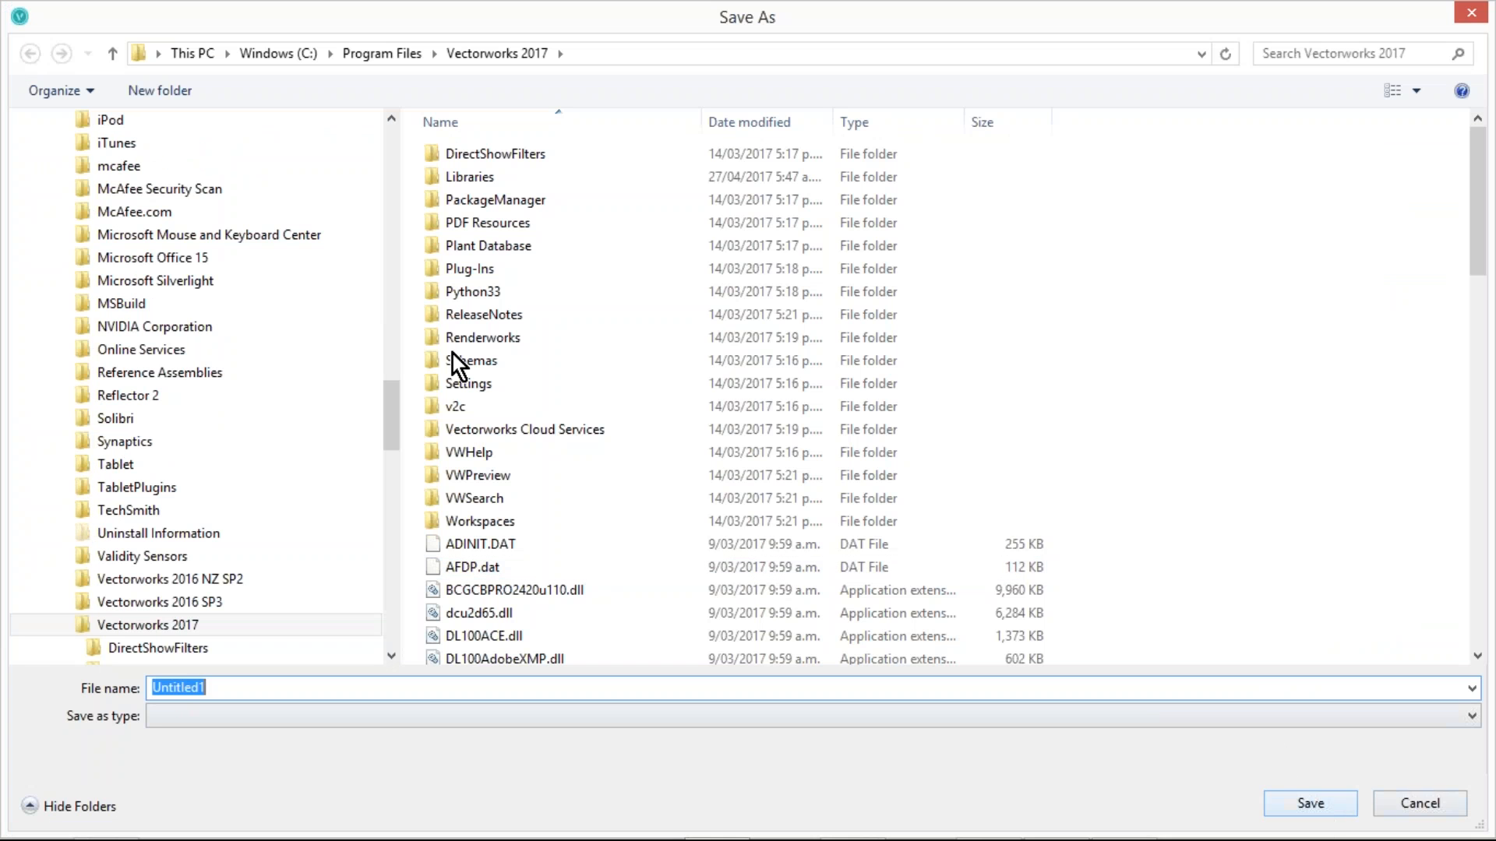
{"action": "left_click_drag", "start_coordinate": [390, 381], "coordinate": [388, 124]}
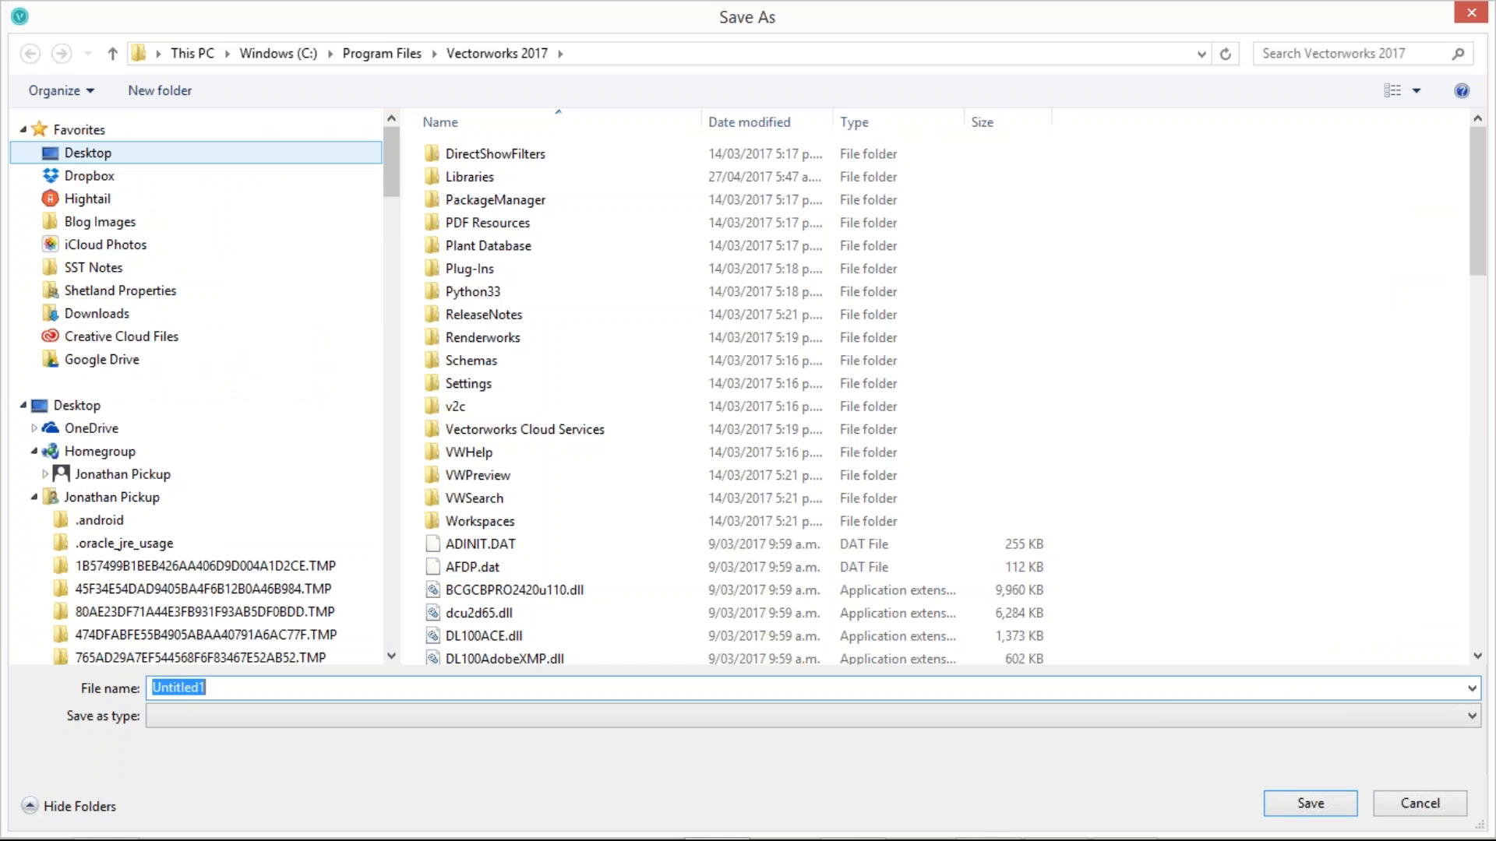
{"action": "left_click", "coordinate": [87, 153]}
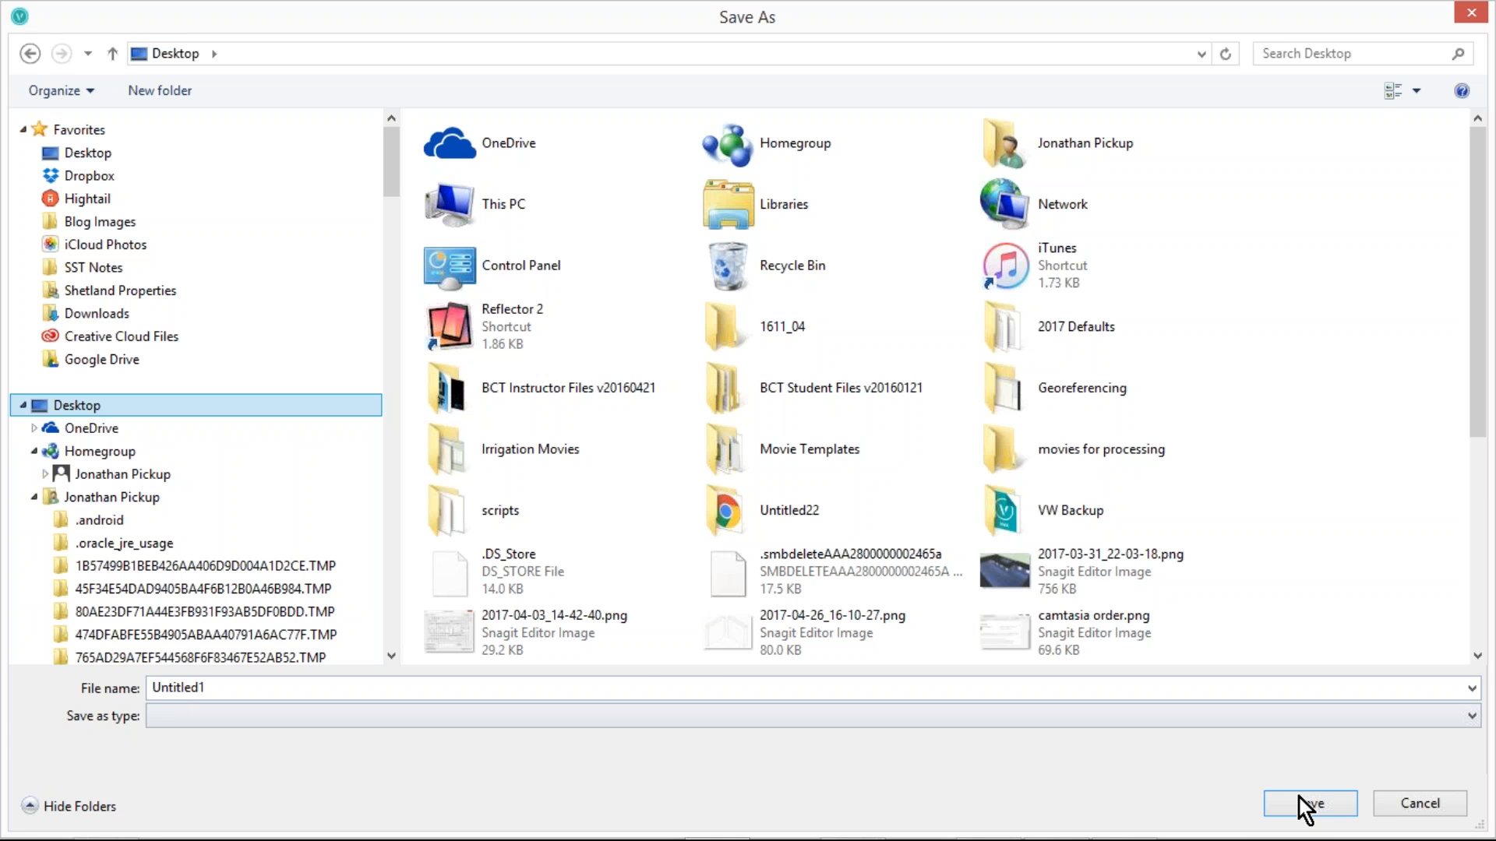
{"action": "left_click", "coordinate": [1298, 802]}
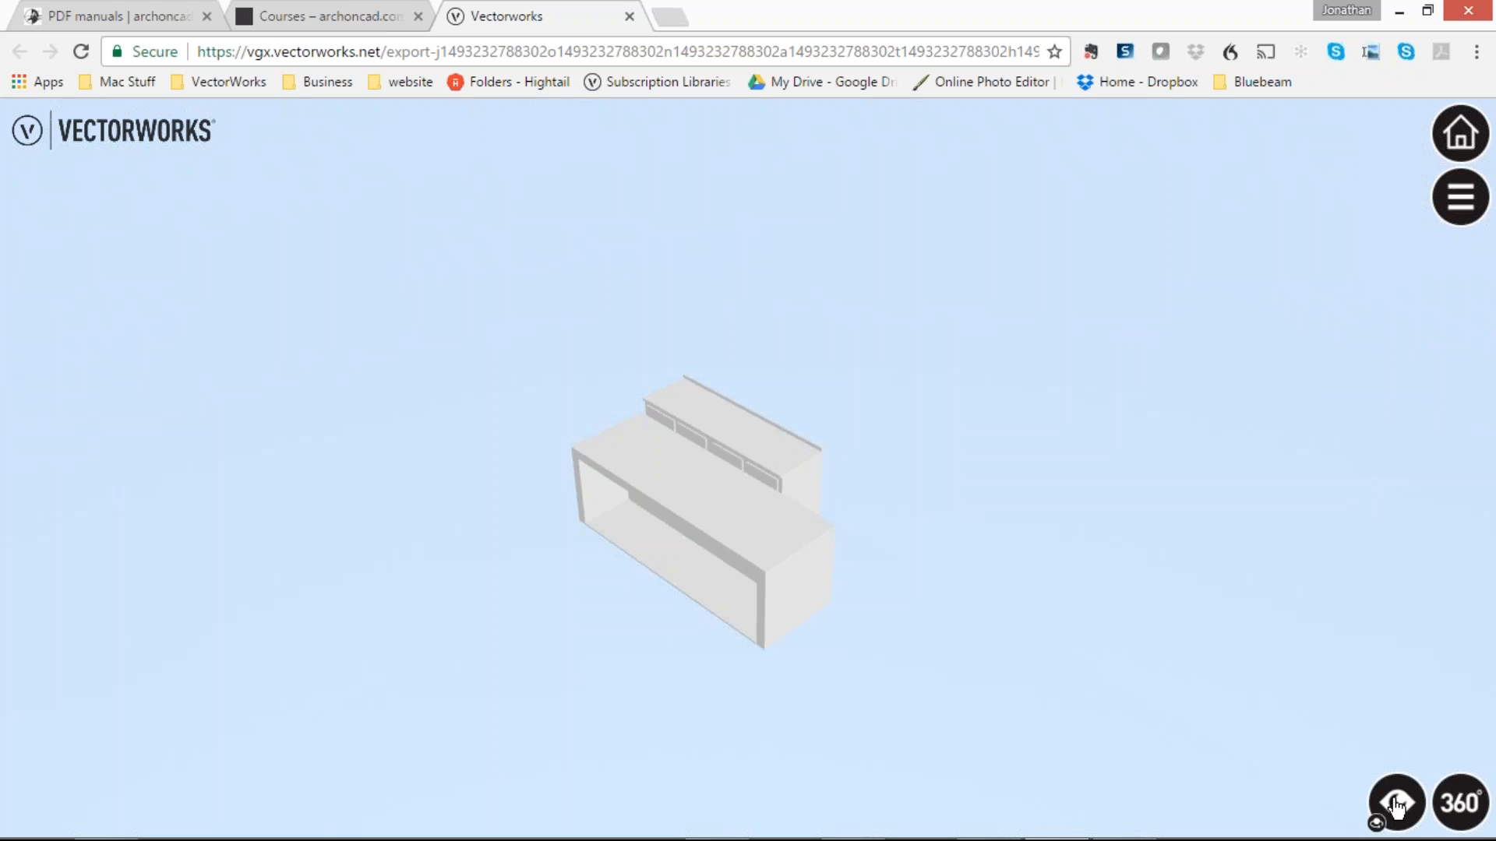
Orbit the exported model in the browser's web view to see the island's front, and show the navigation mode options
{"action": "left_click", "coordinate": [1396, 805]}
{"action": "left_click_drag", "start_coordinate": [969, 489], "coordinate": [956, 516]}
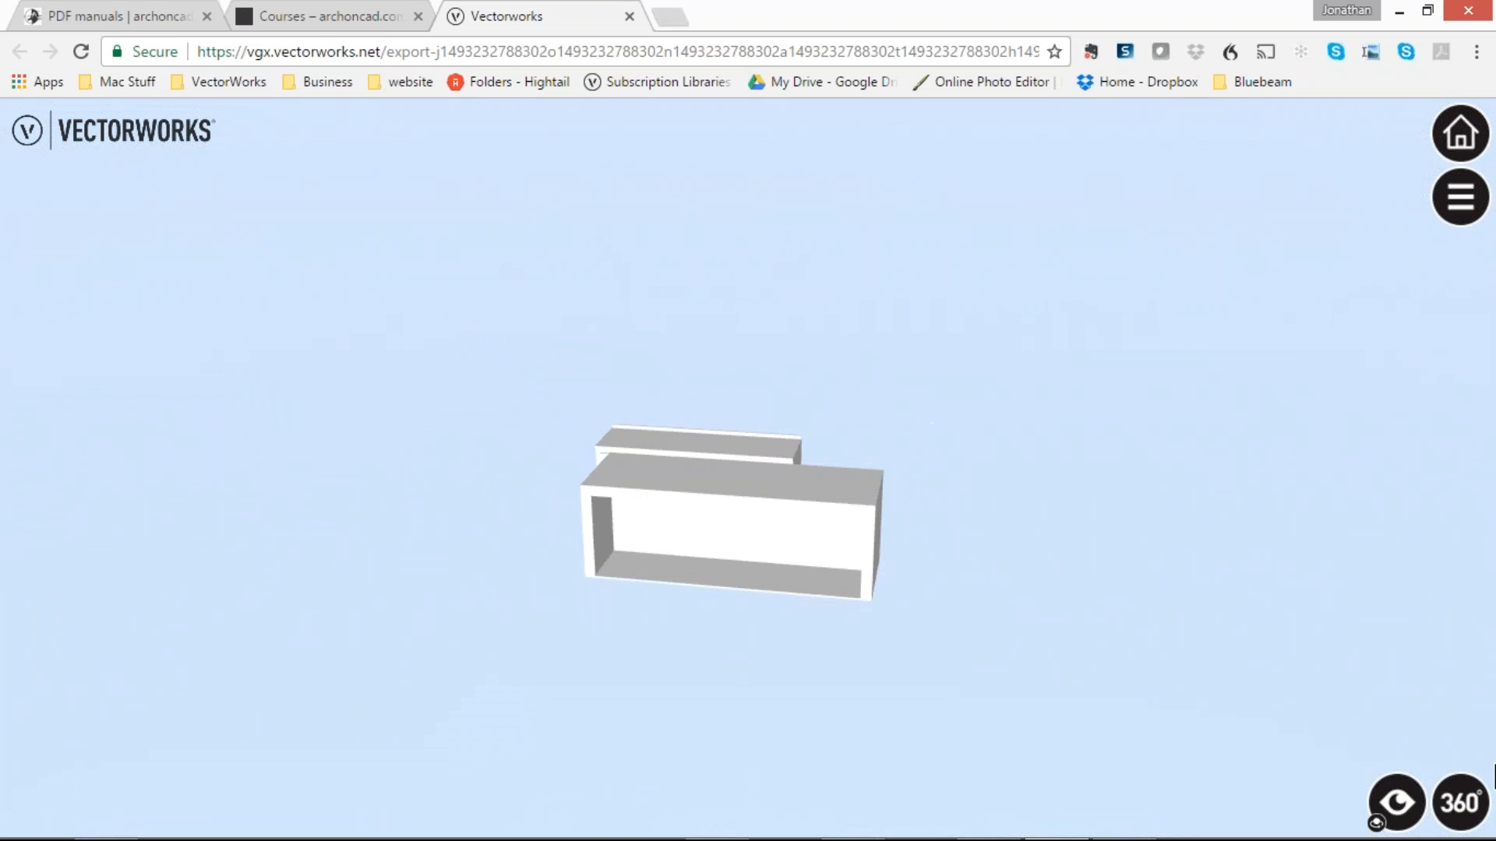
{"action": "left_click", "coordinate": [1372, 788]}
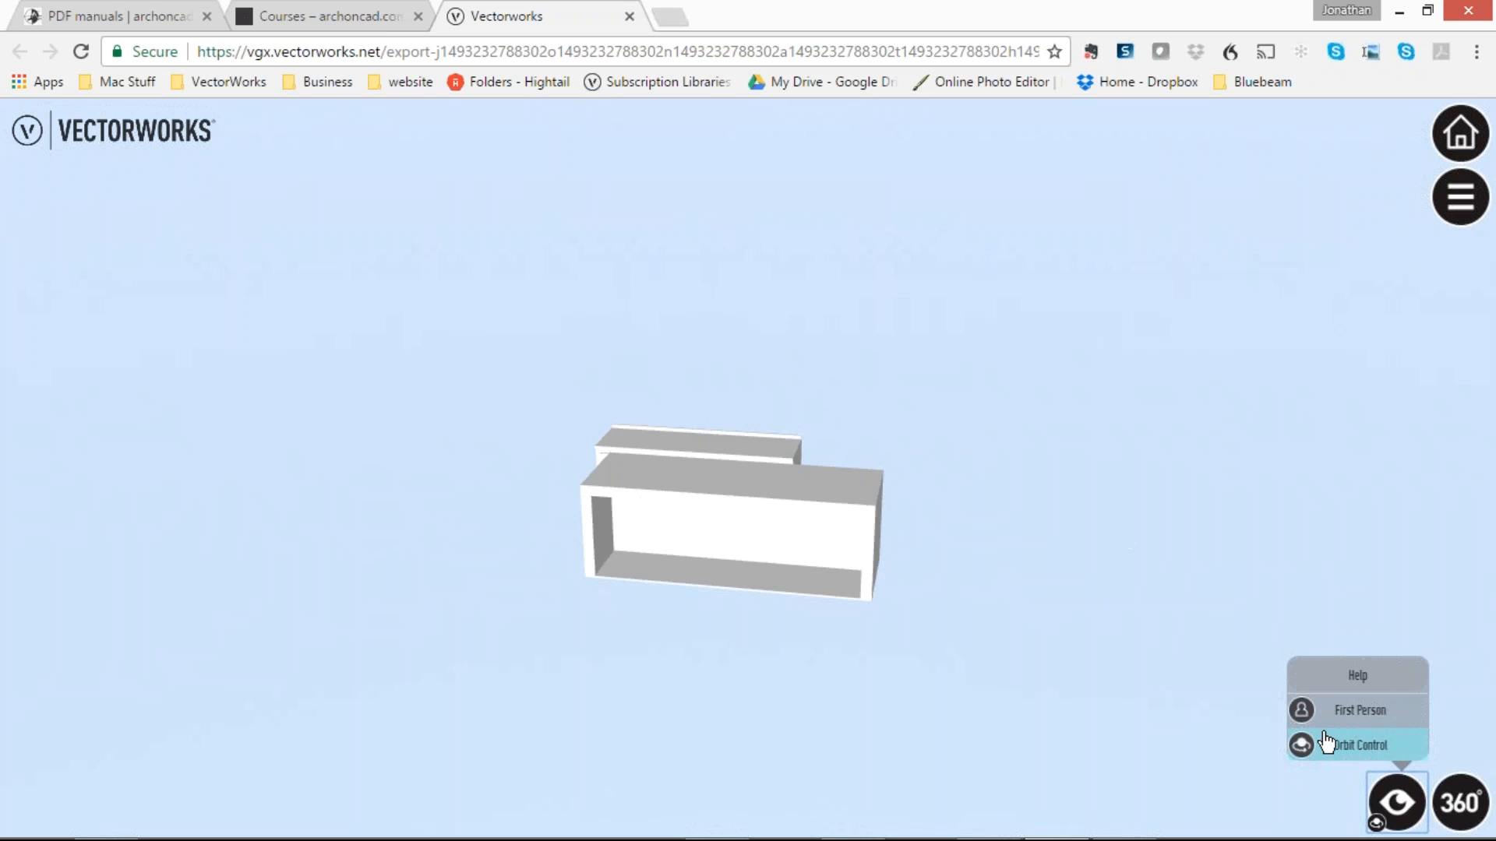
Switch back to the PowerPoint slide show at the Review slide
{"action": "key", "text": "alt+Tab"}
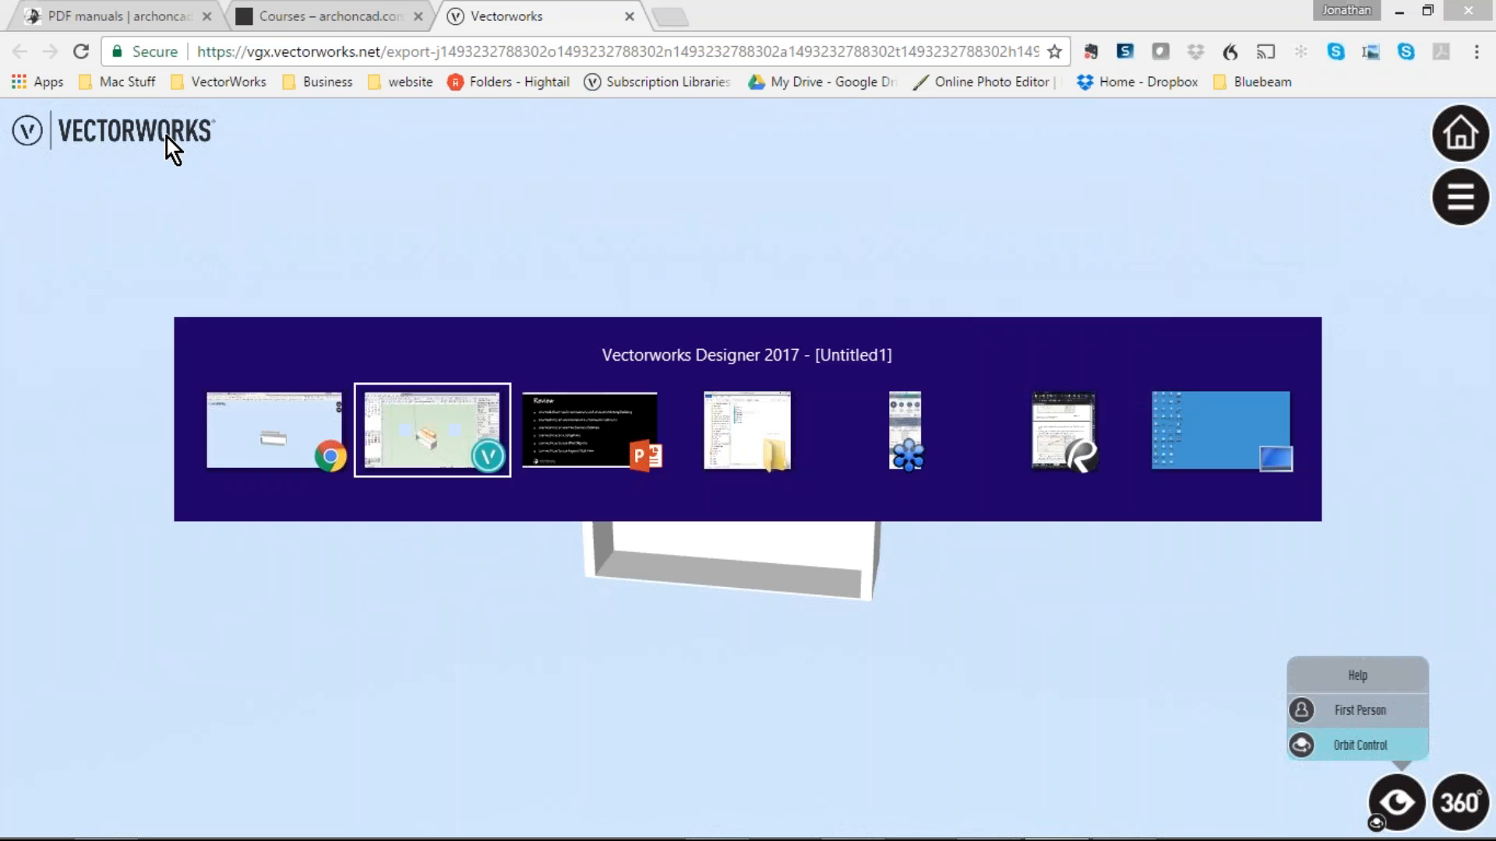
{"action": "key", "text": "alt+Tab"}
{"action": "key", "text": "alt+Tab"}
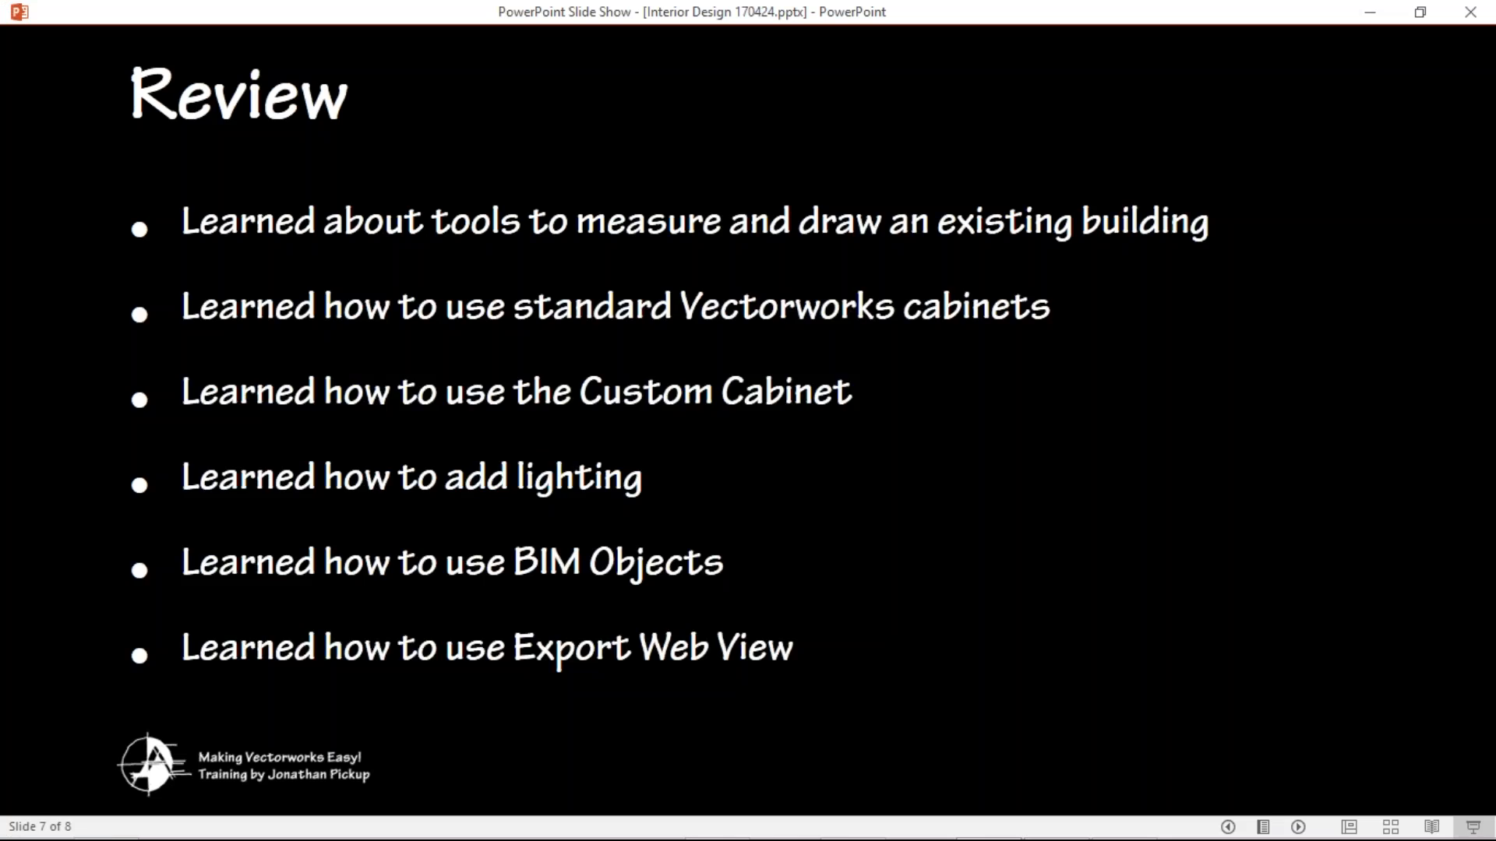